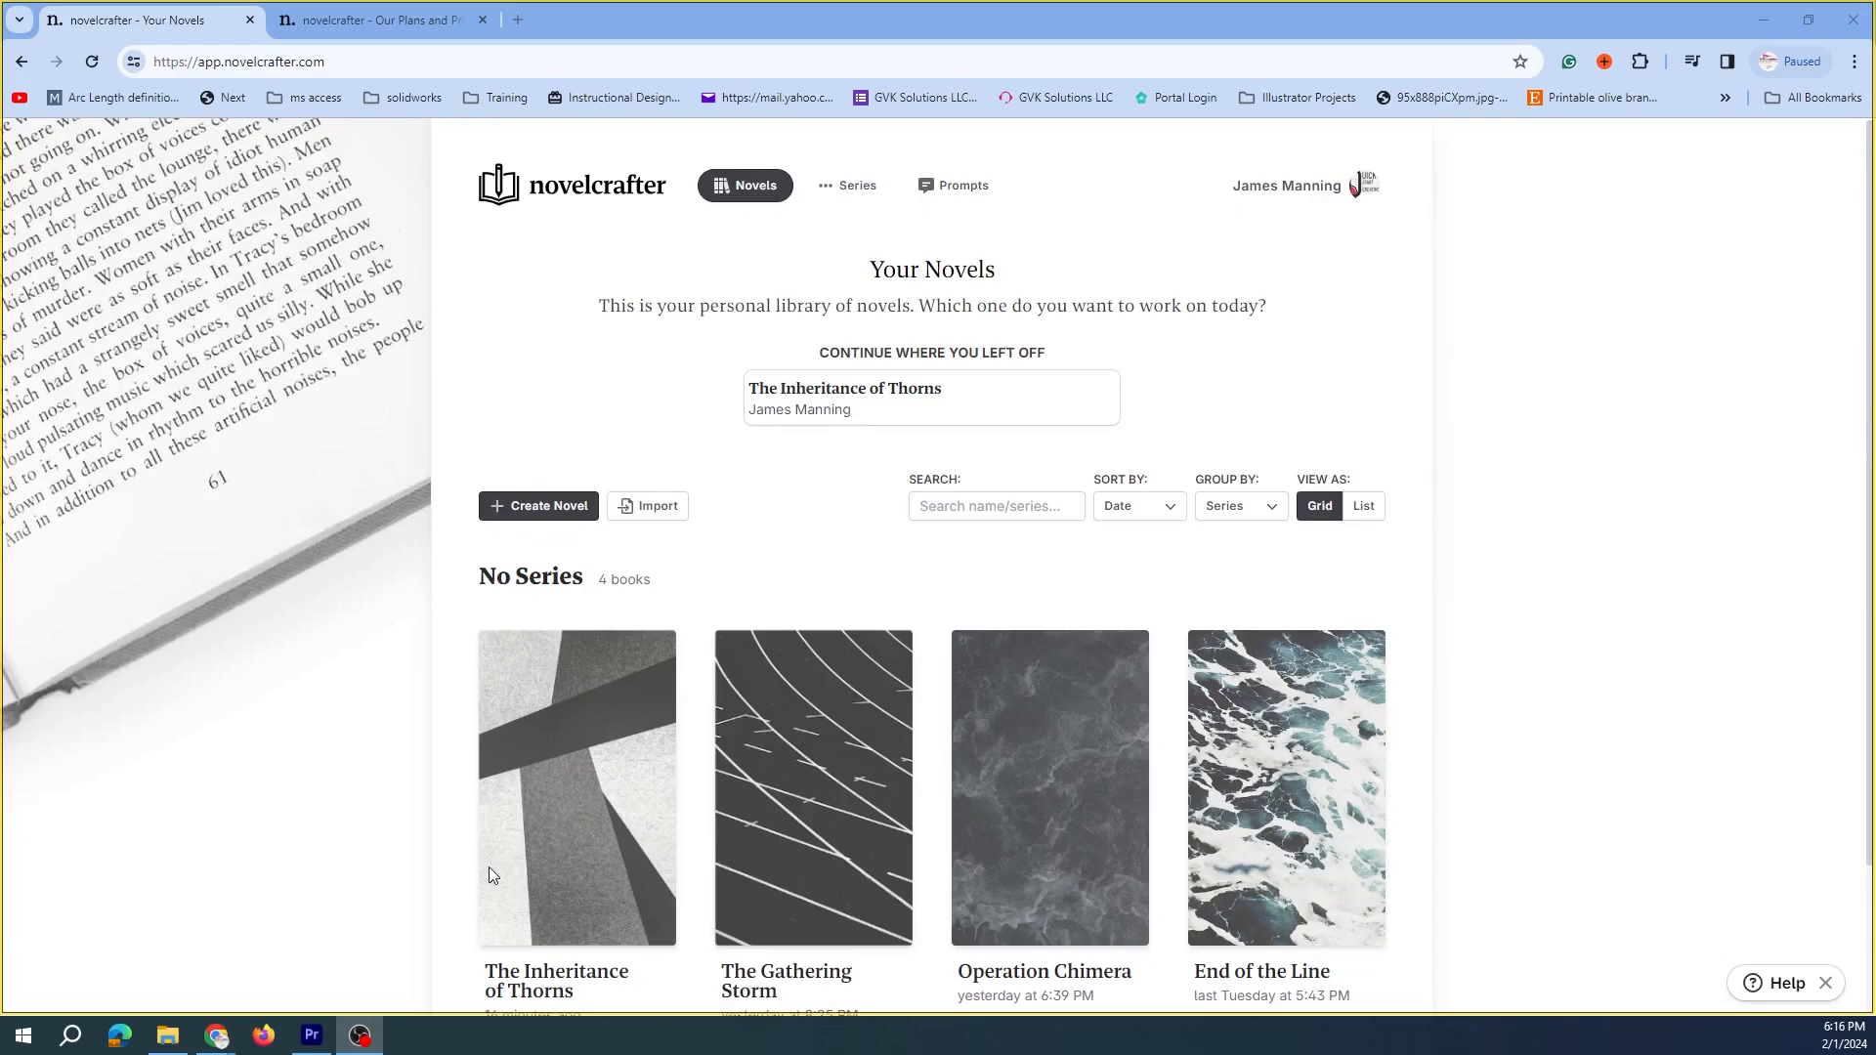
# Open the novel The Inheritance of Thorns and collapse the expanded Codex categories
pyautogui.click(591, 771)
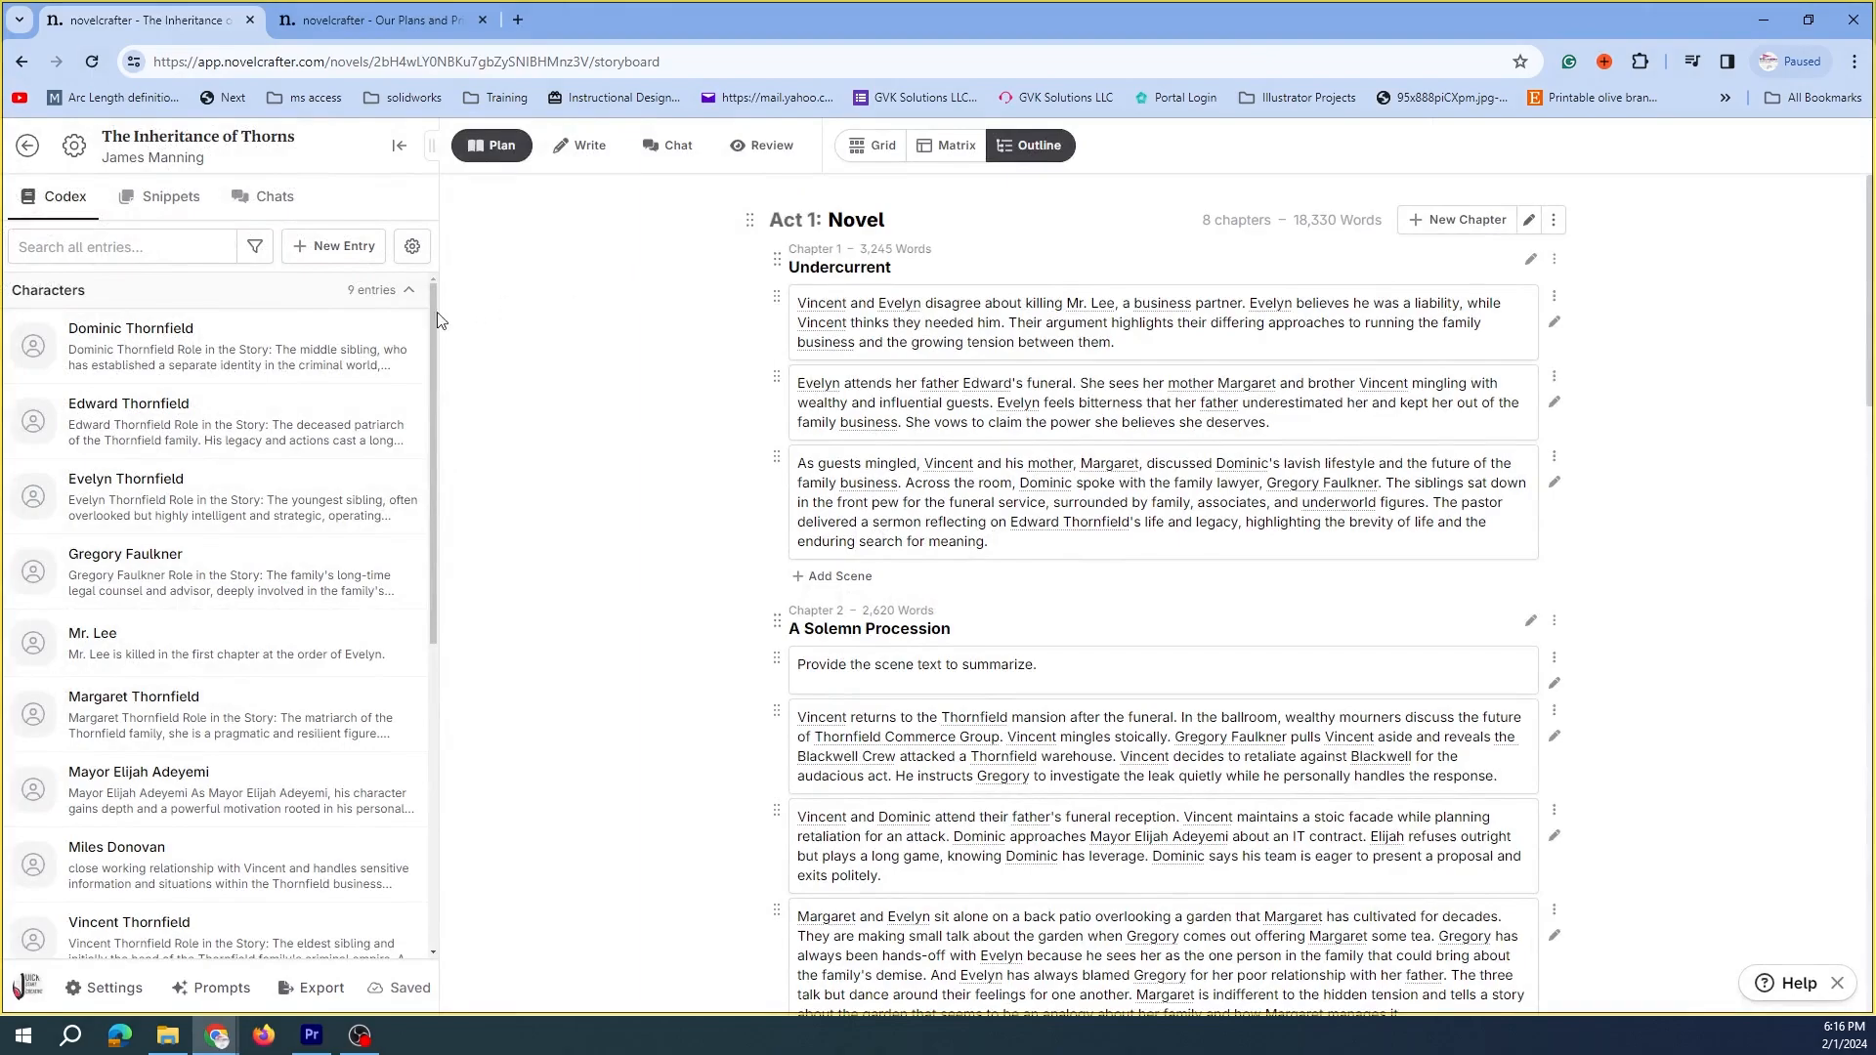
pyautogui.click(406, 290)
pyautogui.click(406, 332)
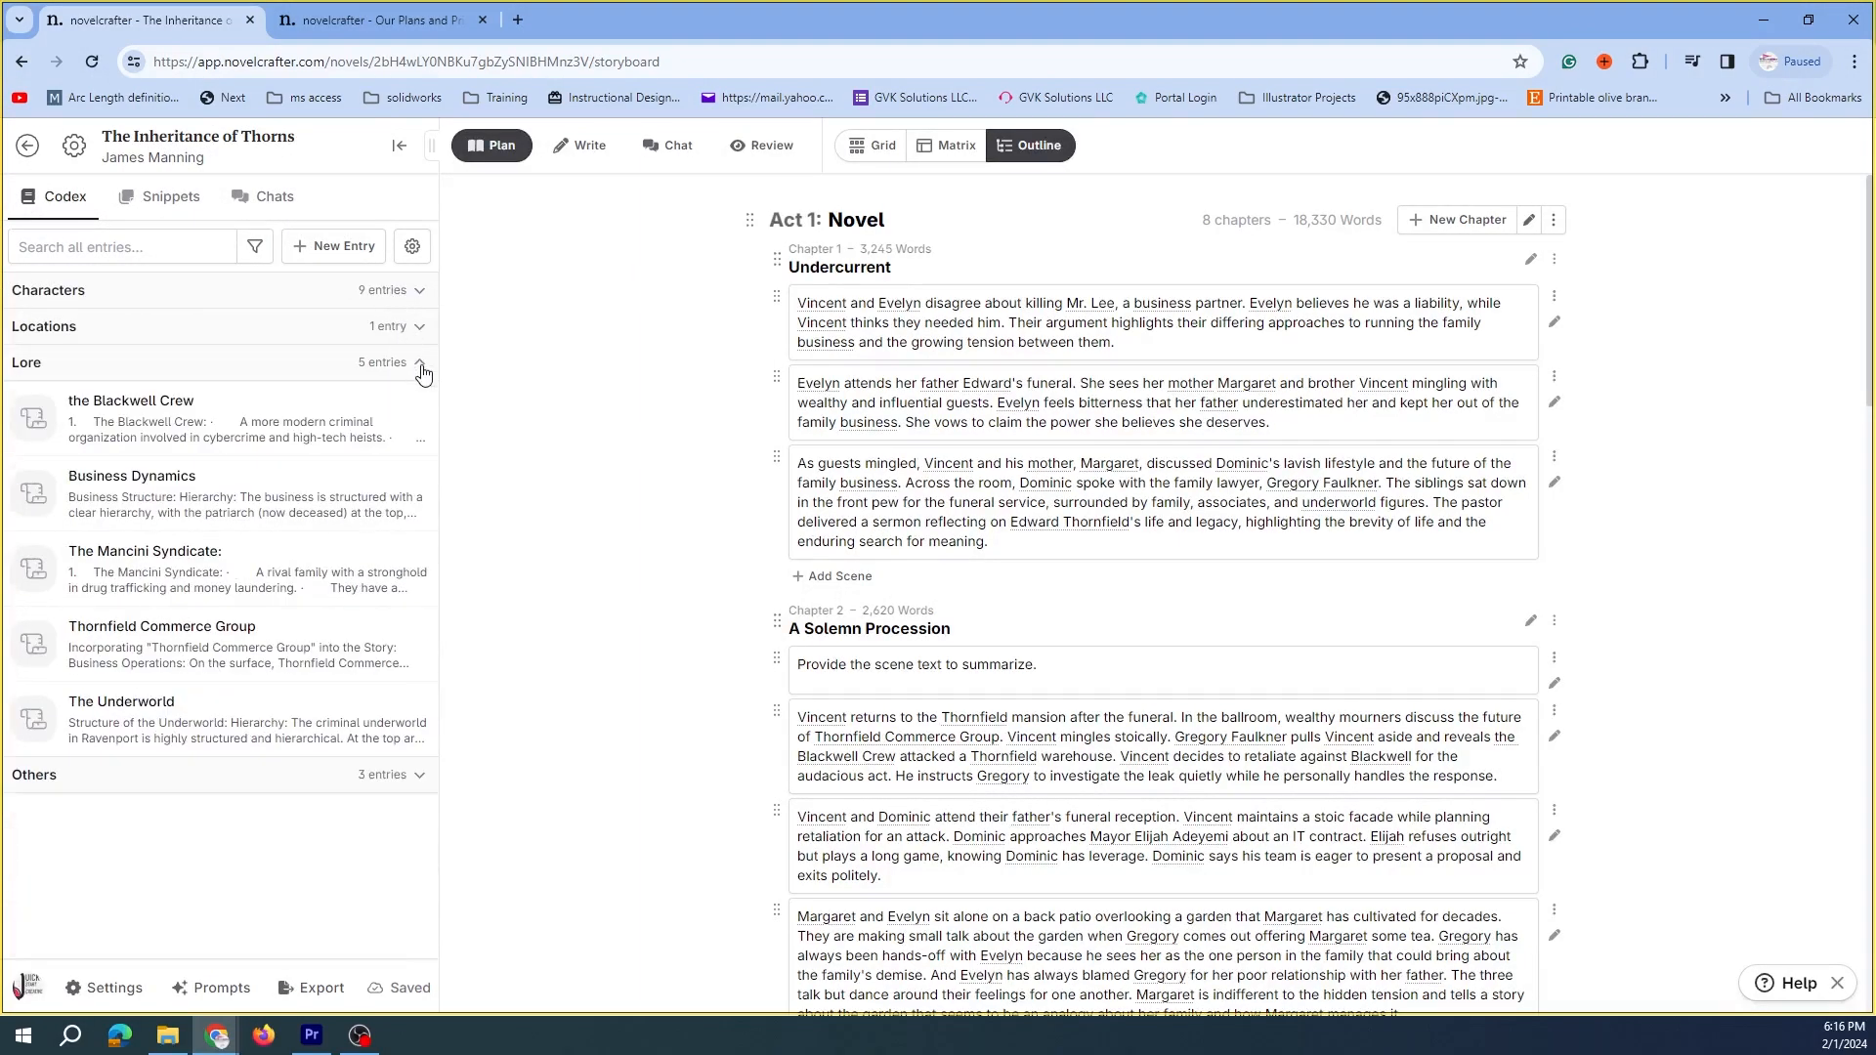
pyautogui.click(417, 364)
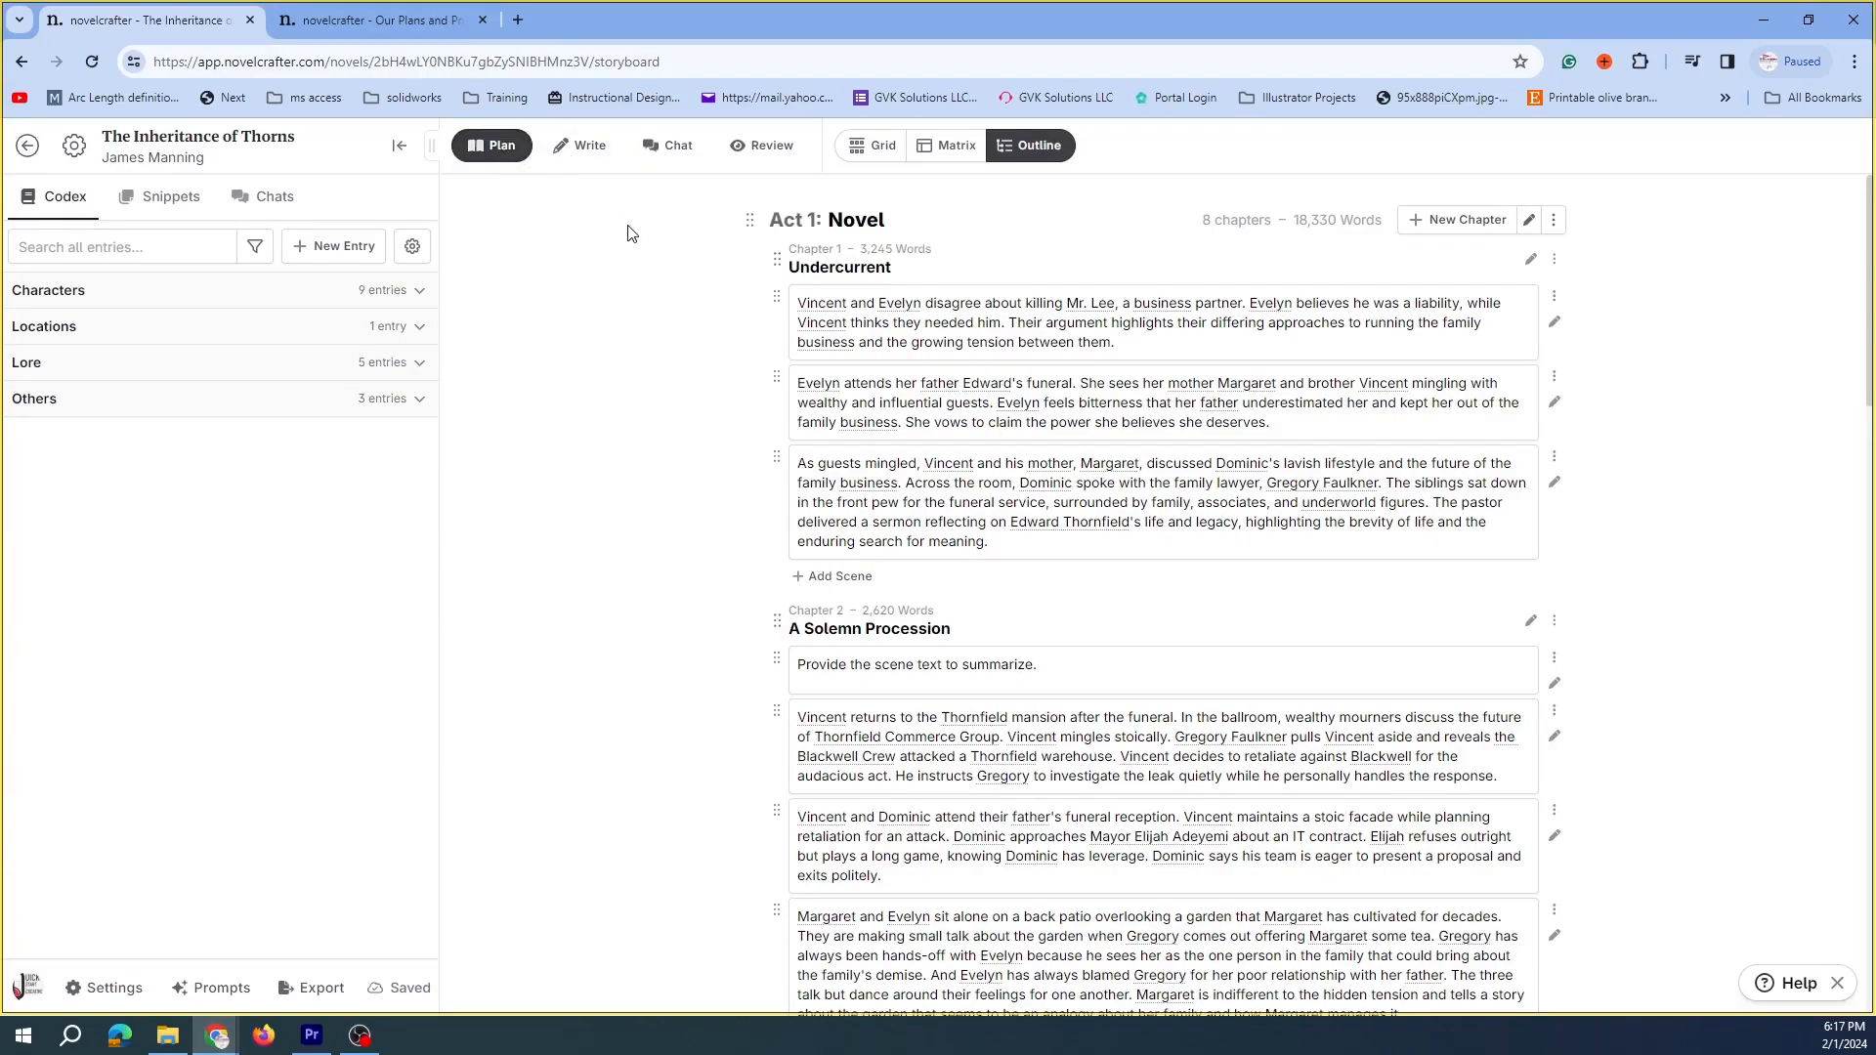
# Show the novel's plan as a grid and read through the Dominic Thornfield character entry in the Codex
pyautogui.click(877, 146)
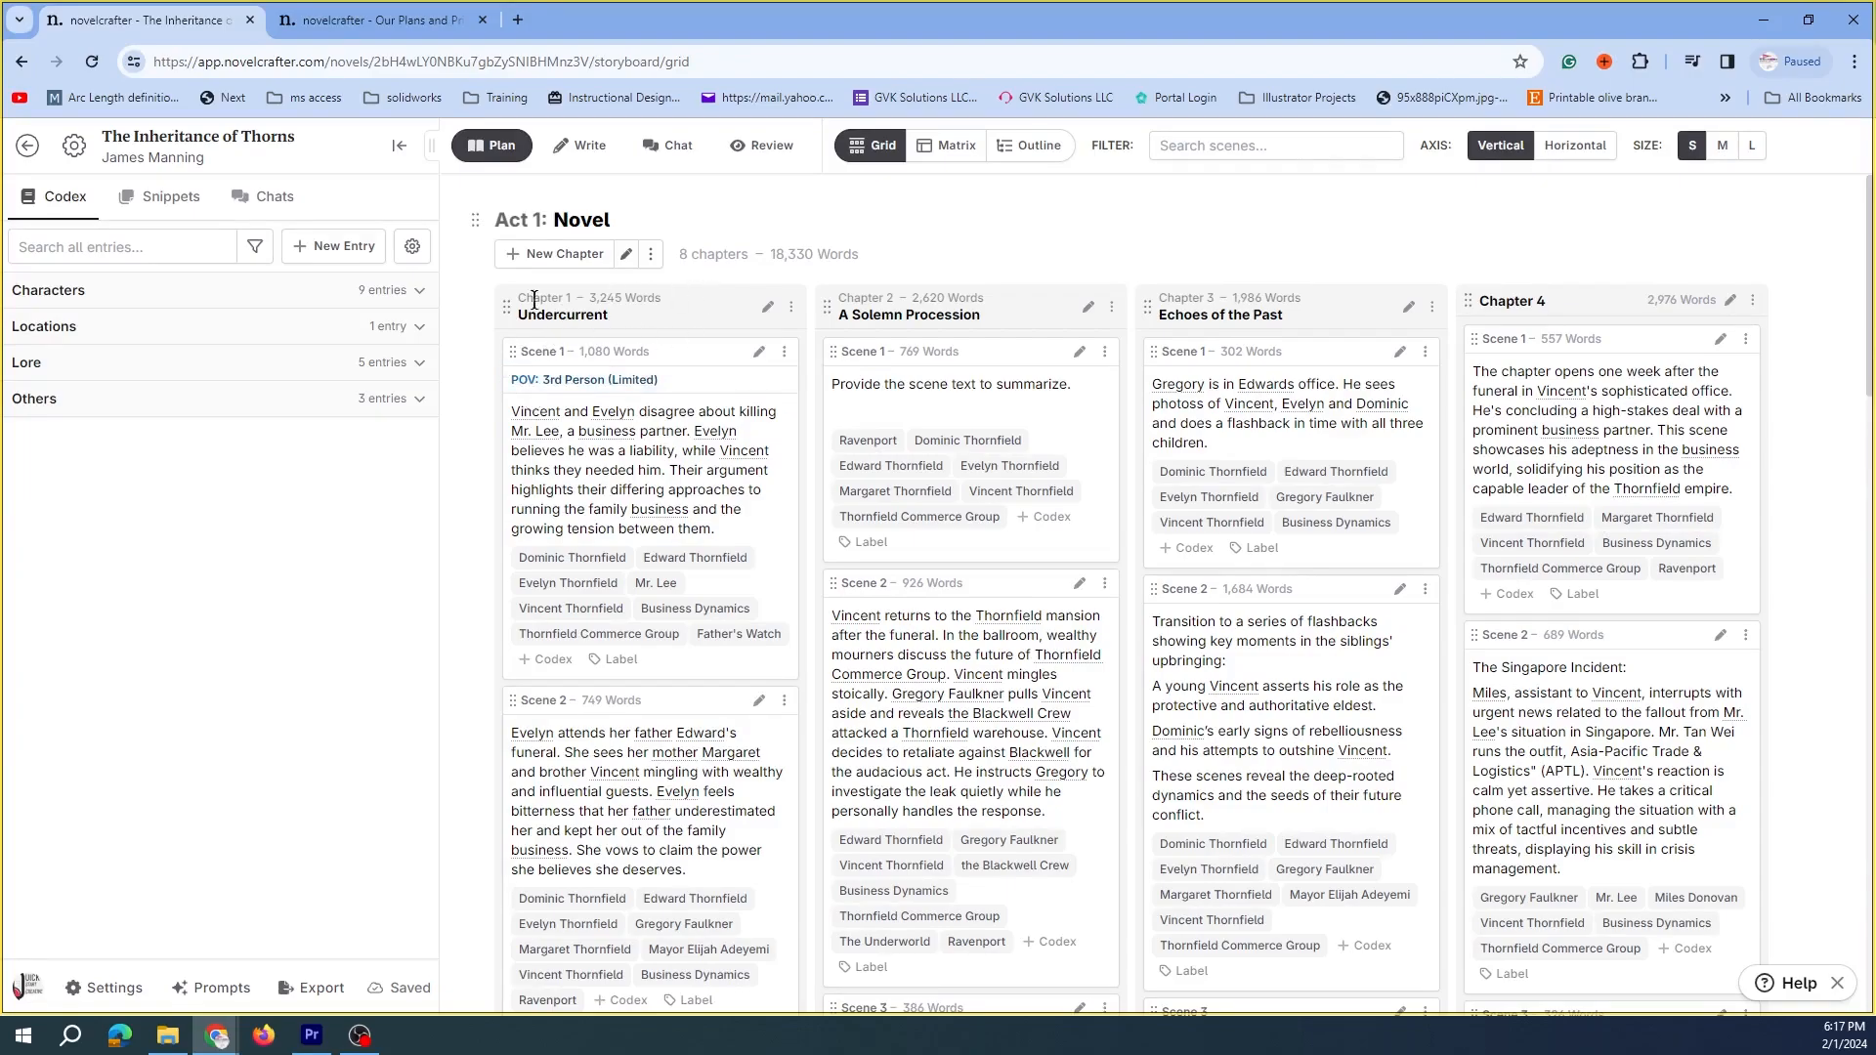
pyautogui.click(383, 291)
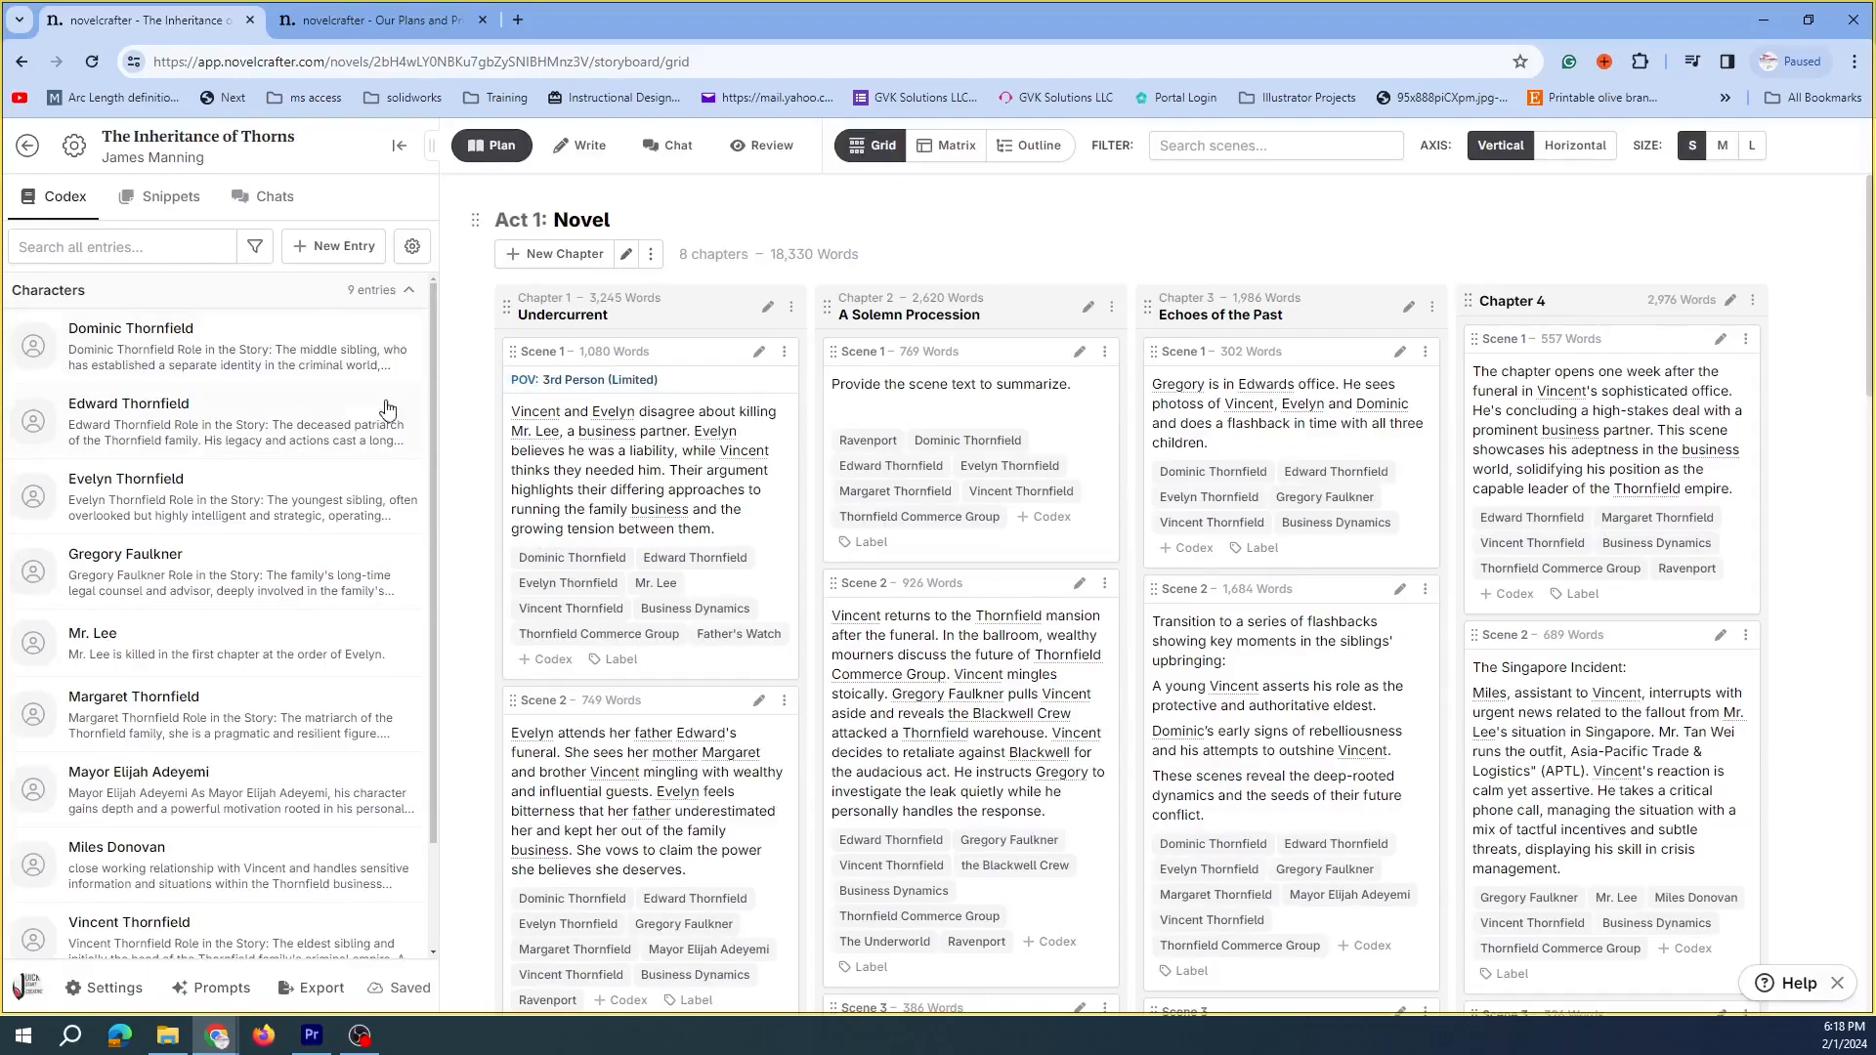
pyautogui.click(171, 337)
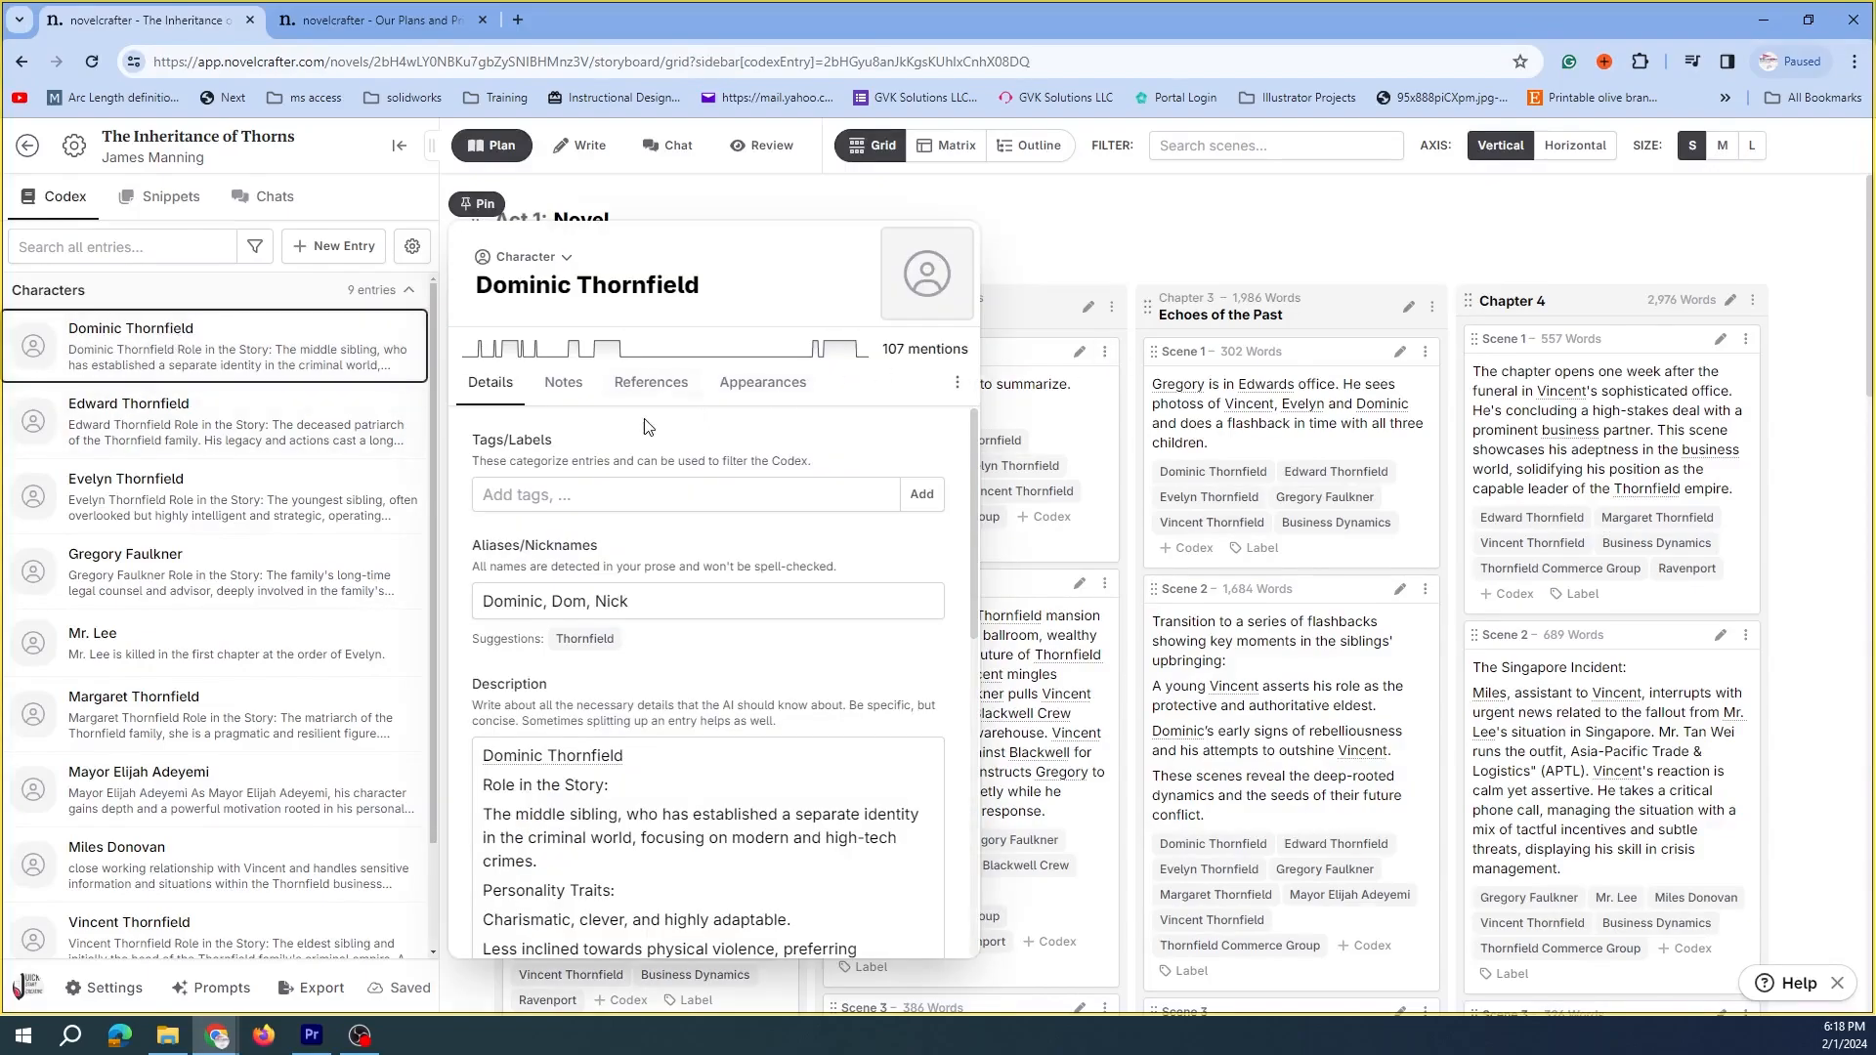
pyautogui.scroll(-3, 684, 537)
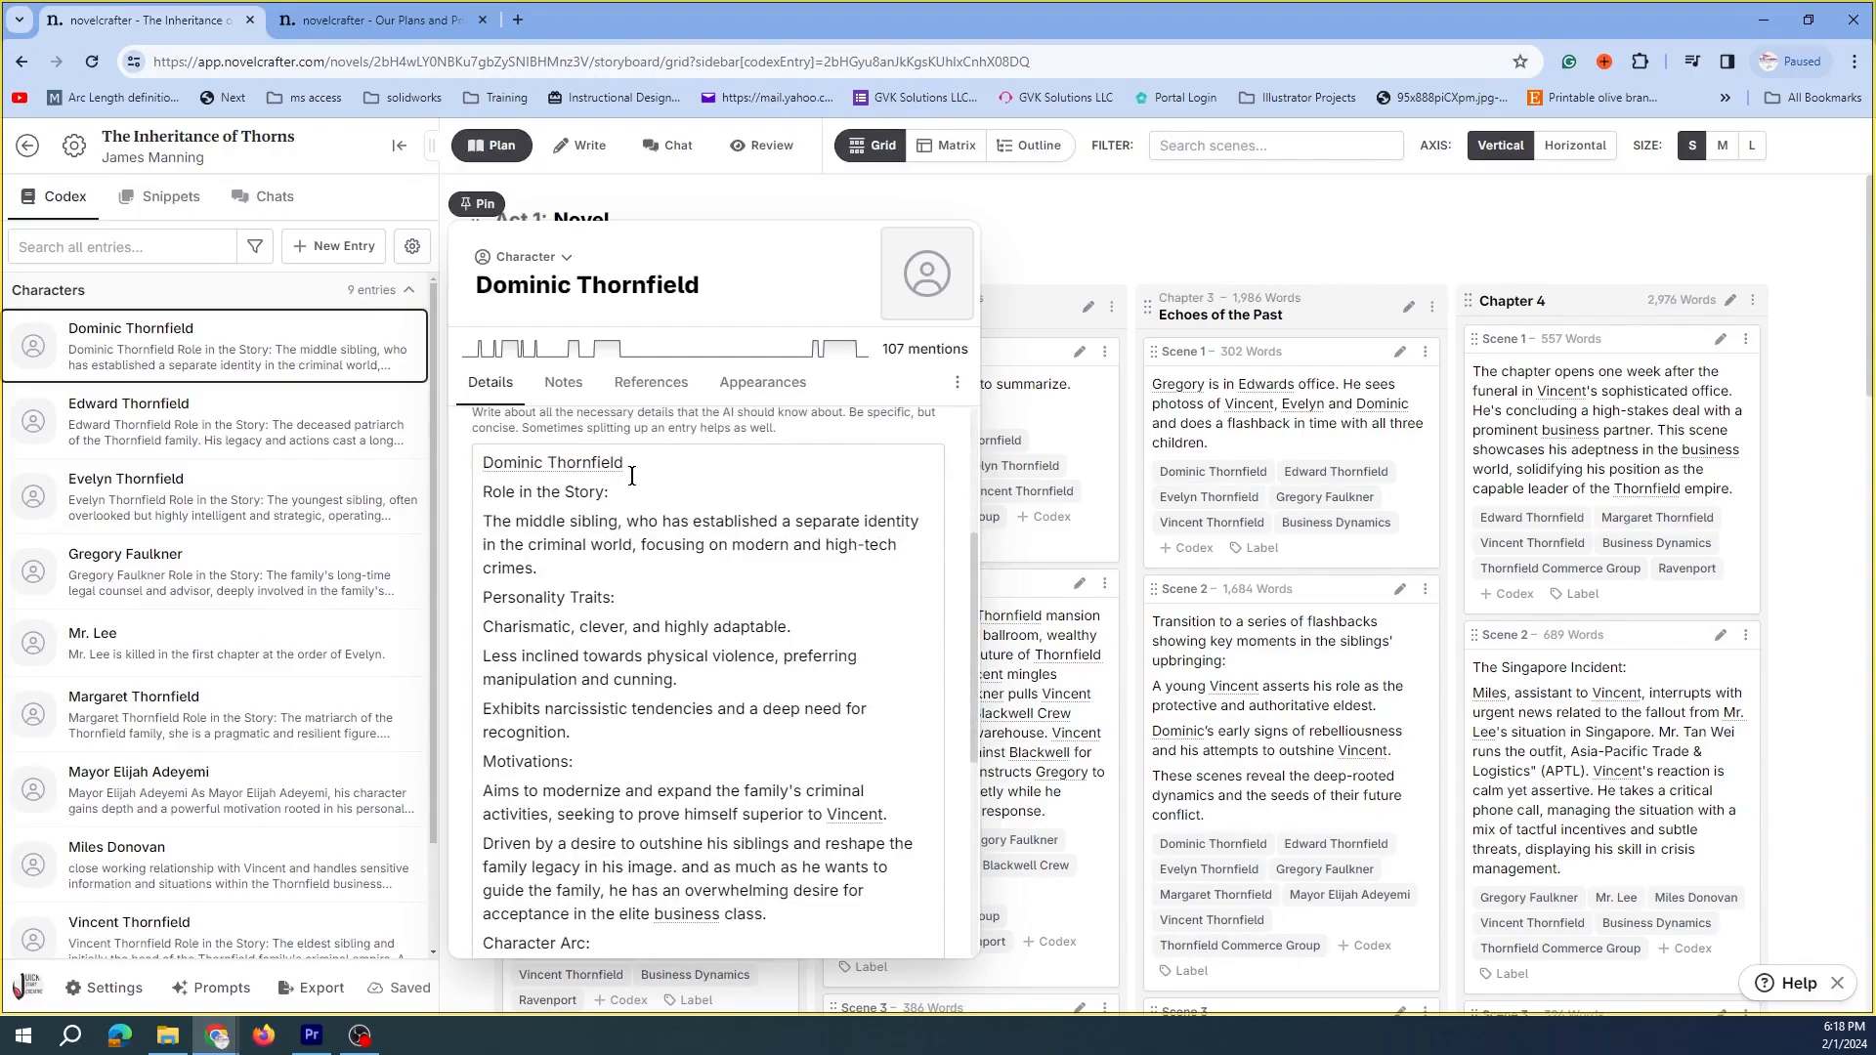
pyautogui.scroll(-5, 651, 488)
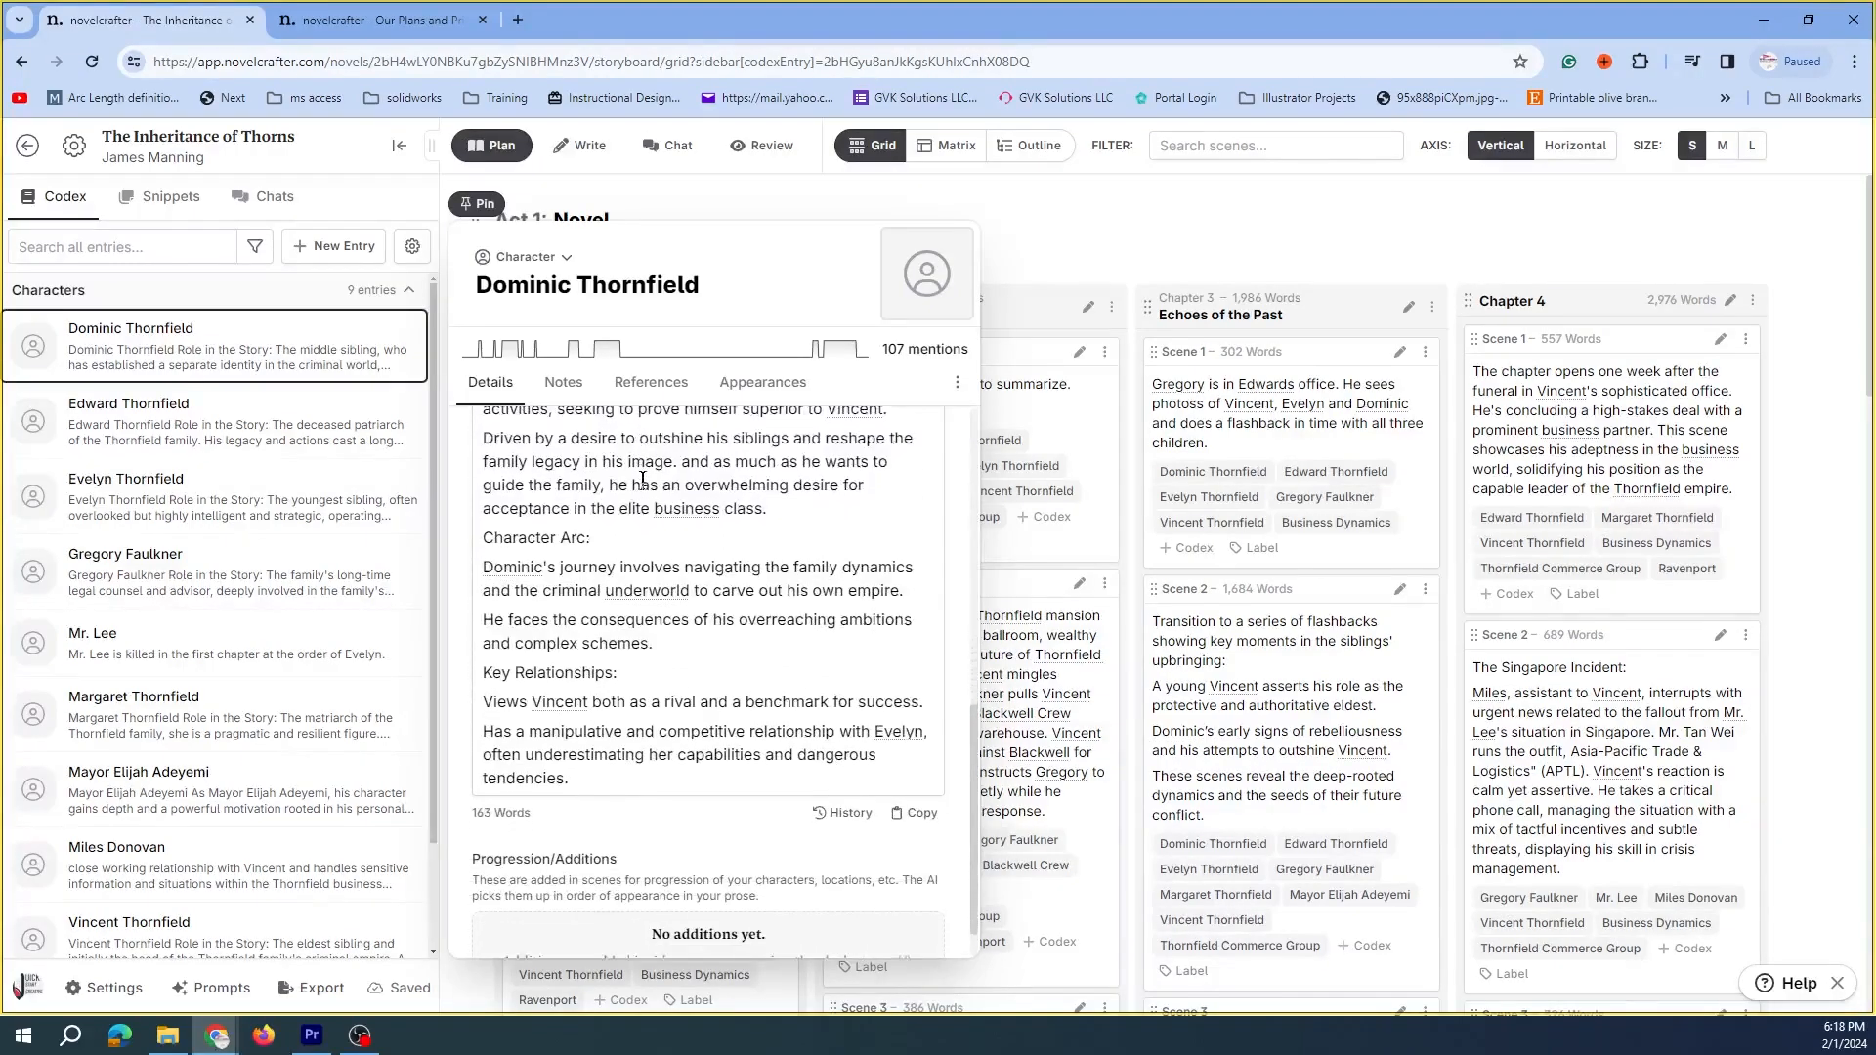
pyautogui.scroll(8, 652, 489)
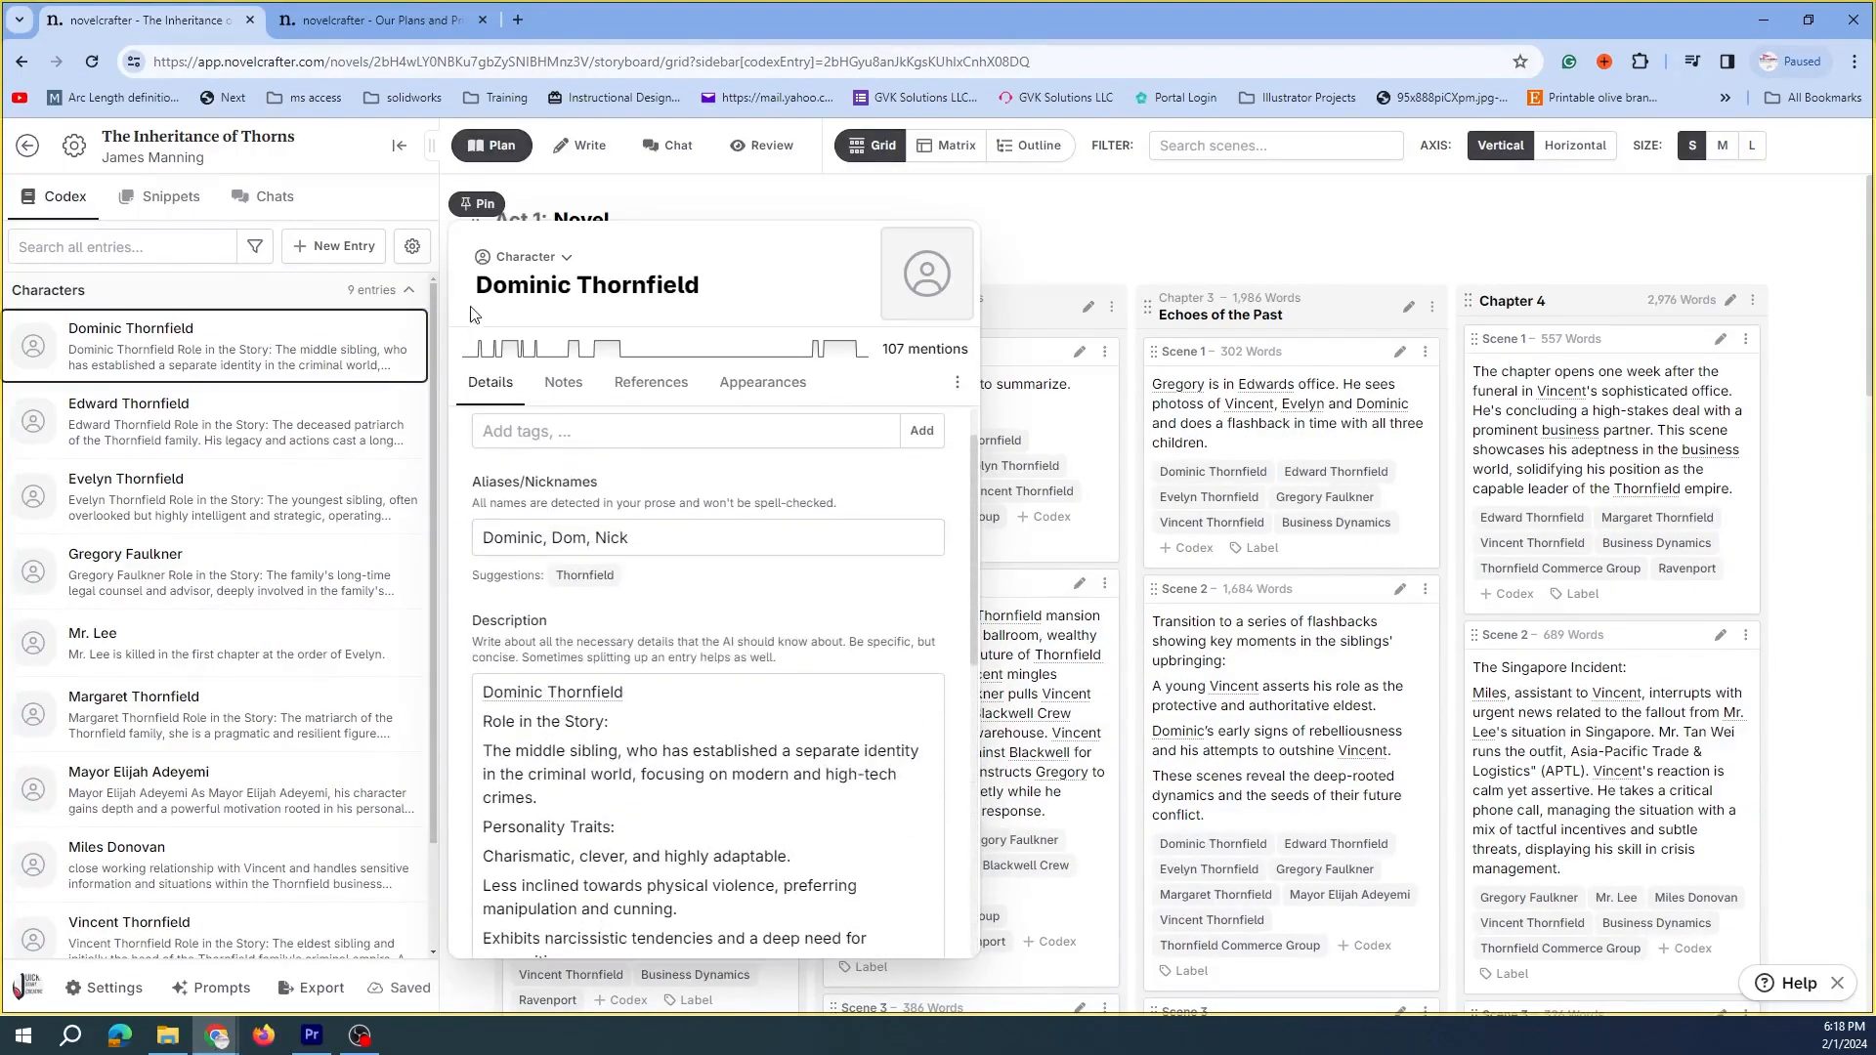
# Collapse the Characters category and look at the entry types available for a new Codex entry without creating one
pyautogui.click(362, 292)
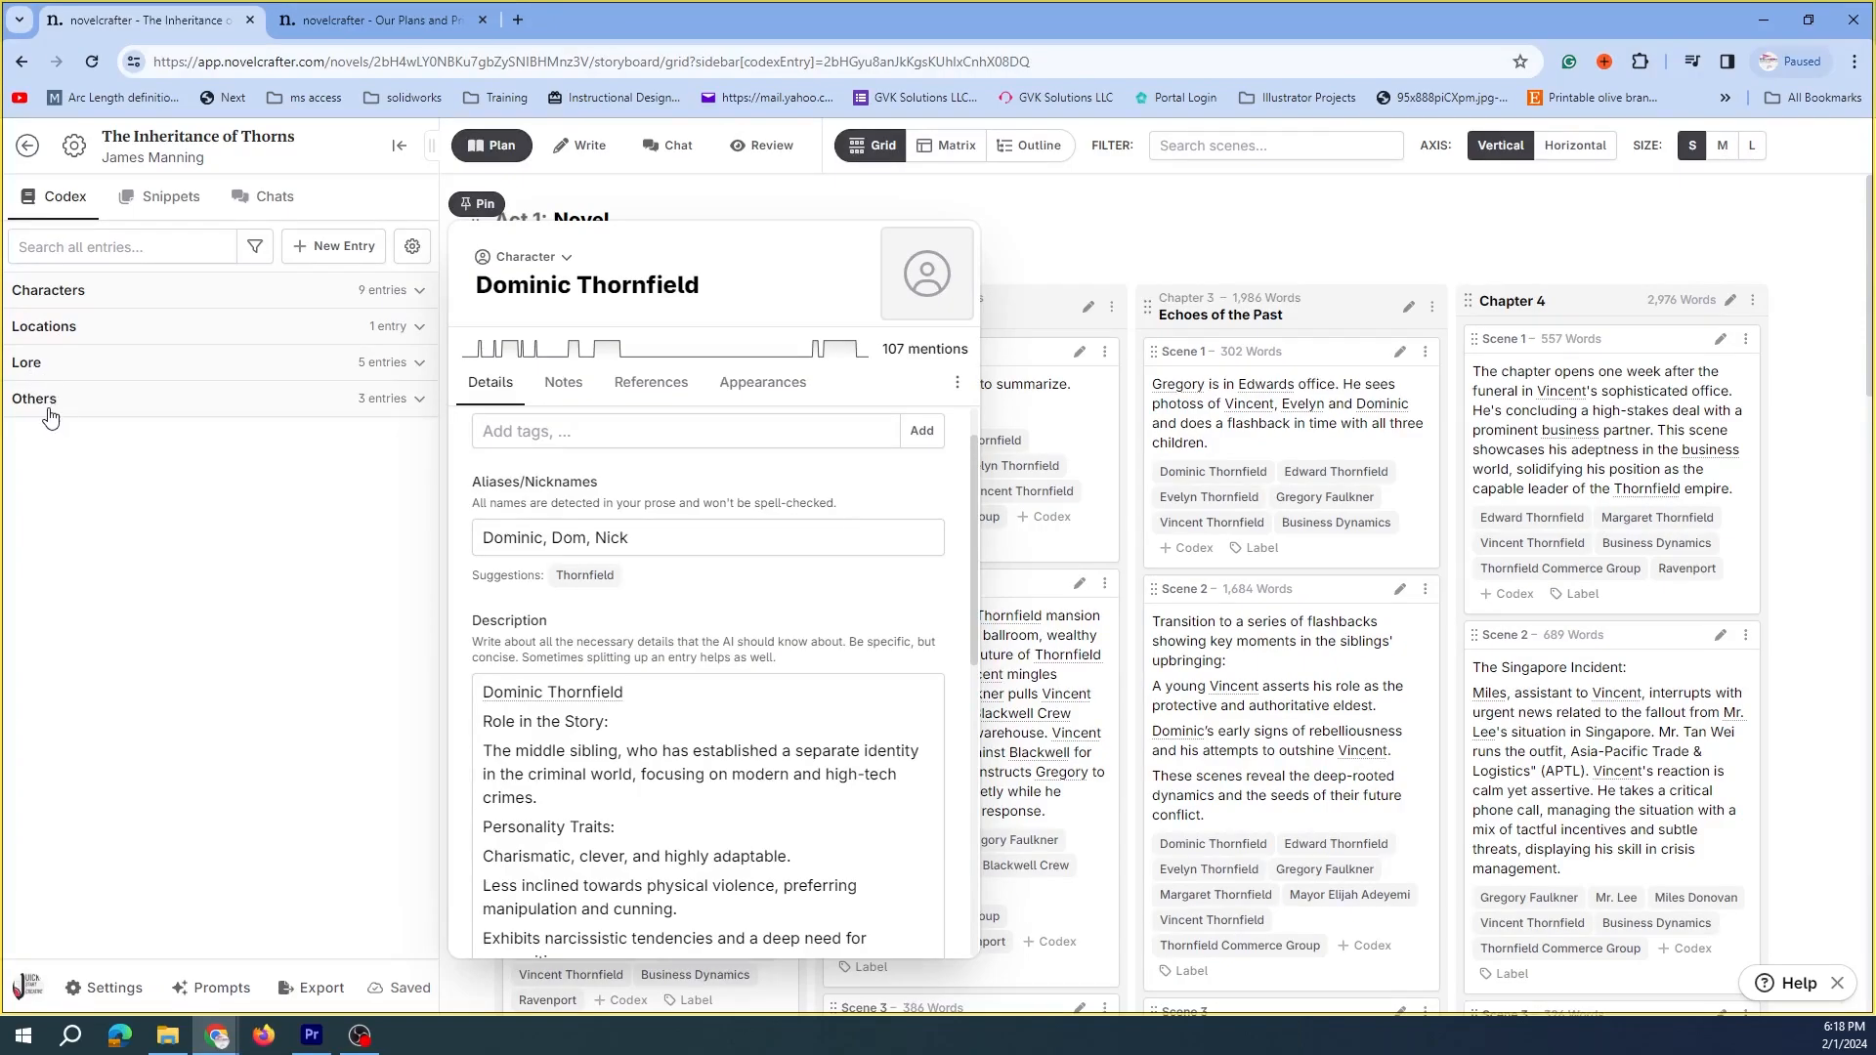
pyautogui.click(355, 250)
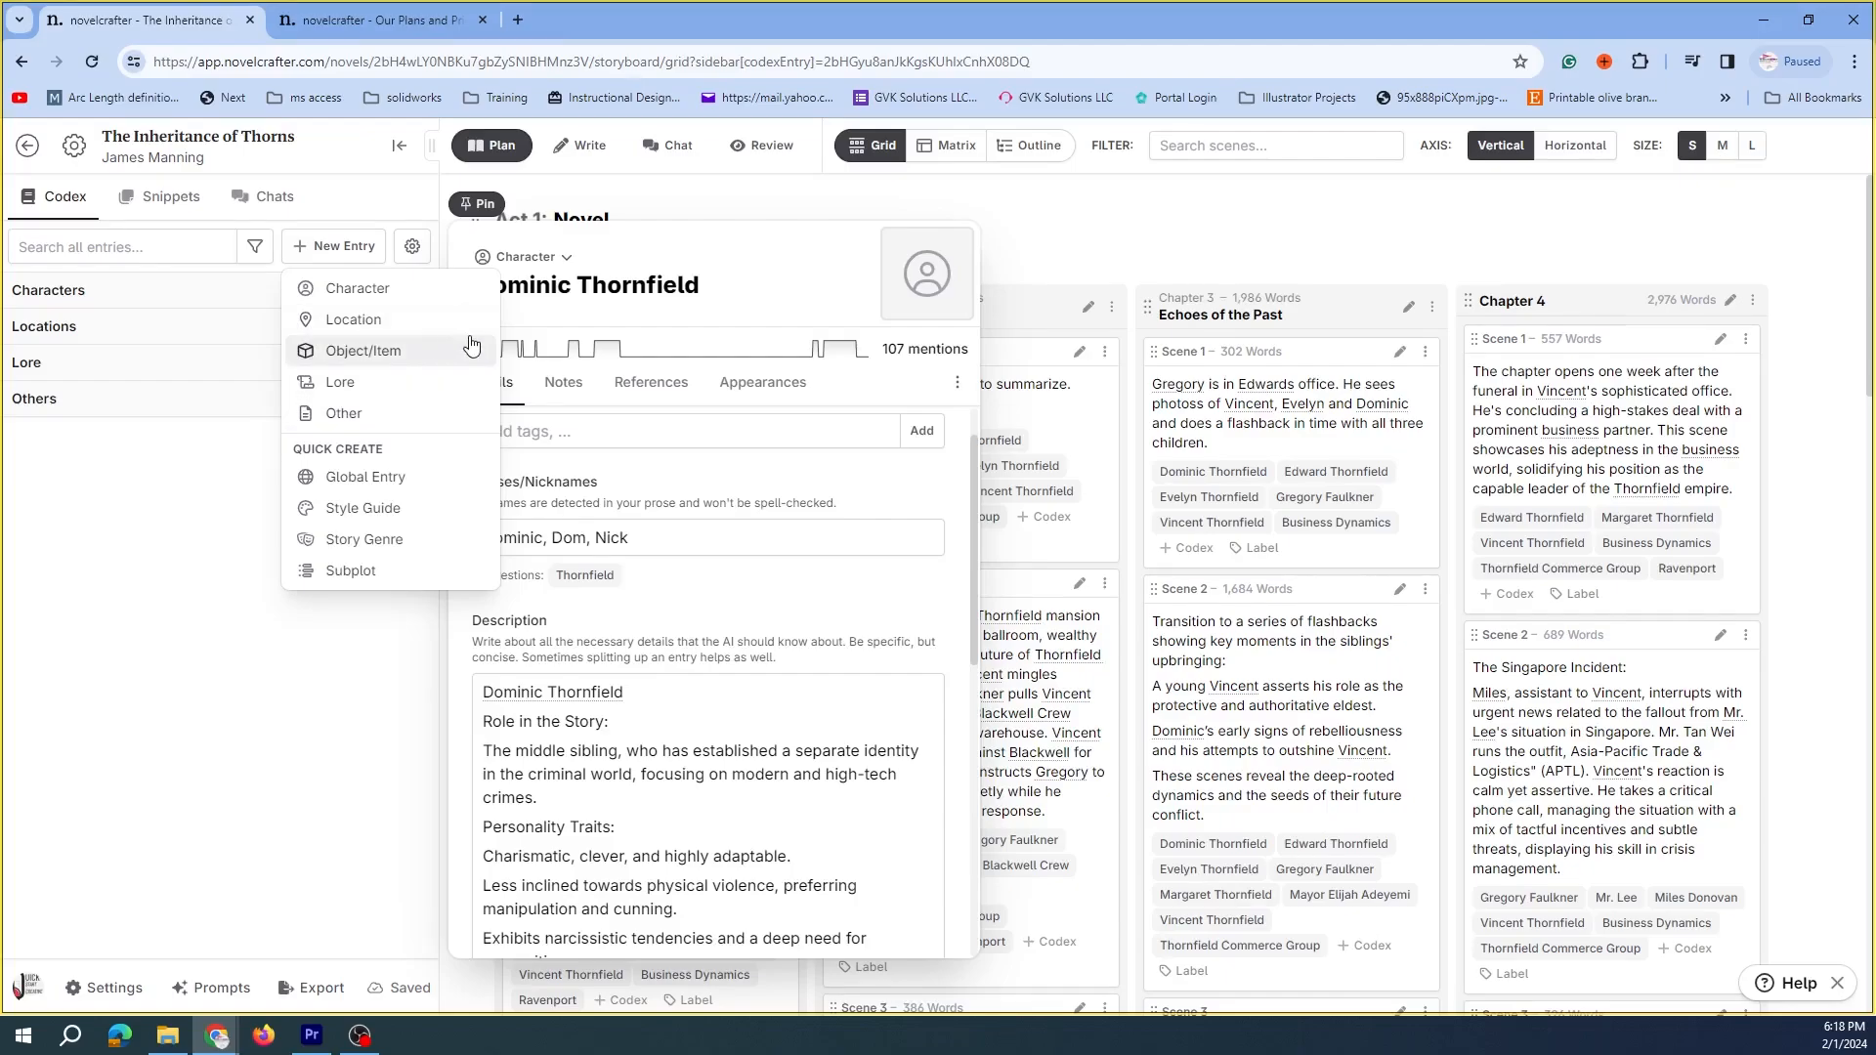
pyautogui.click(176, 521)
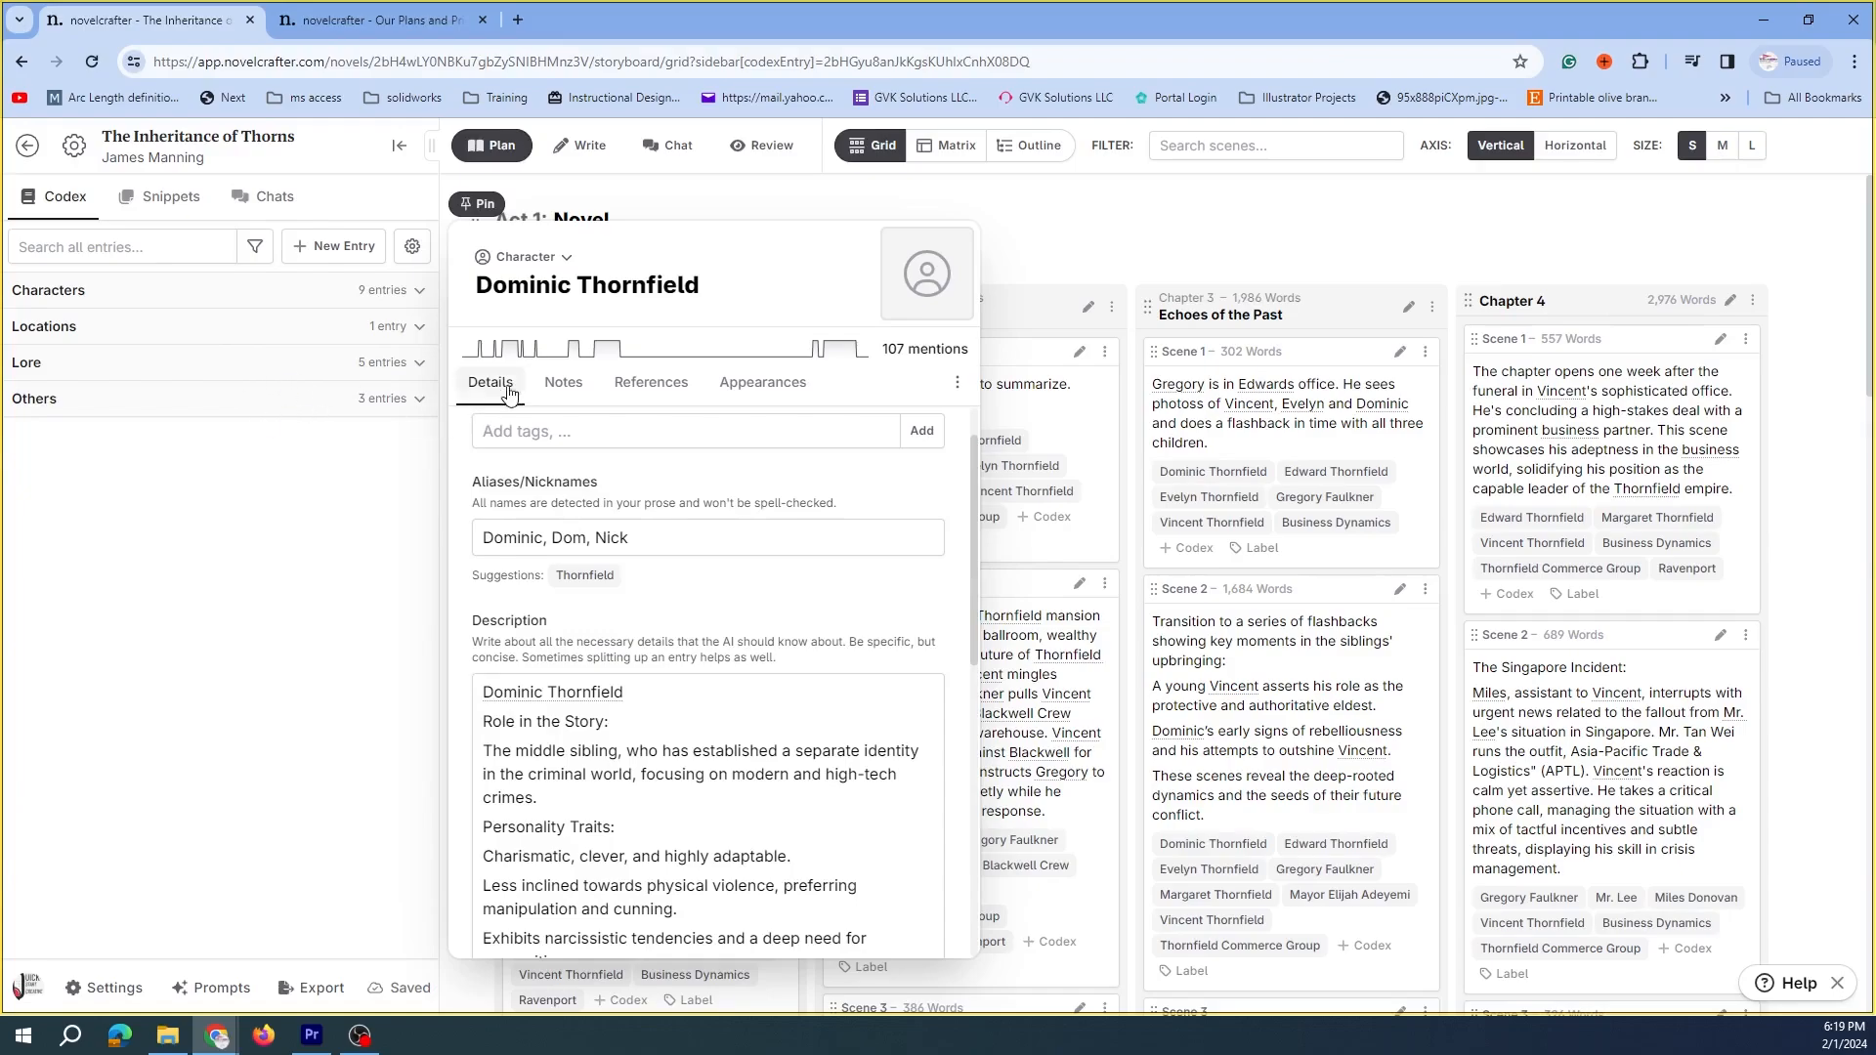
# Review the details and the notes section of the Dominic Thornfield character entry
pyautogui.scroll(-6, 642, 649)
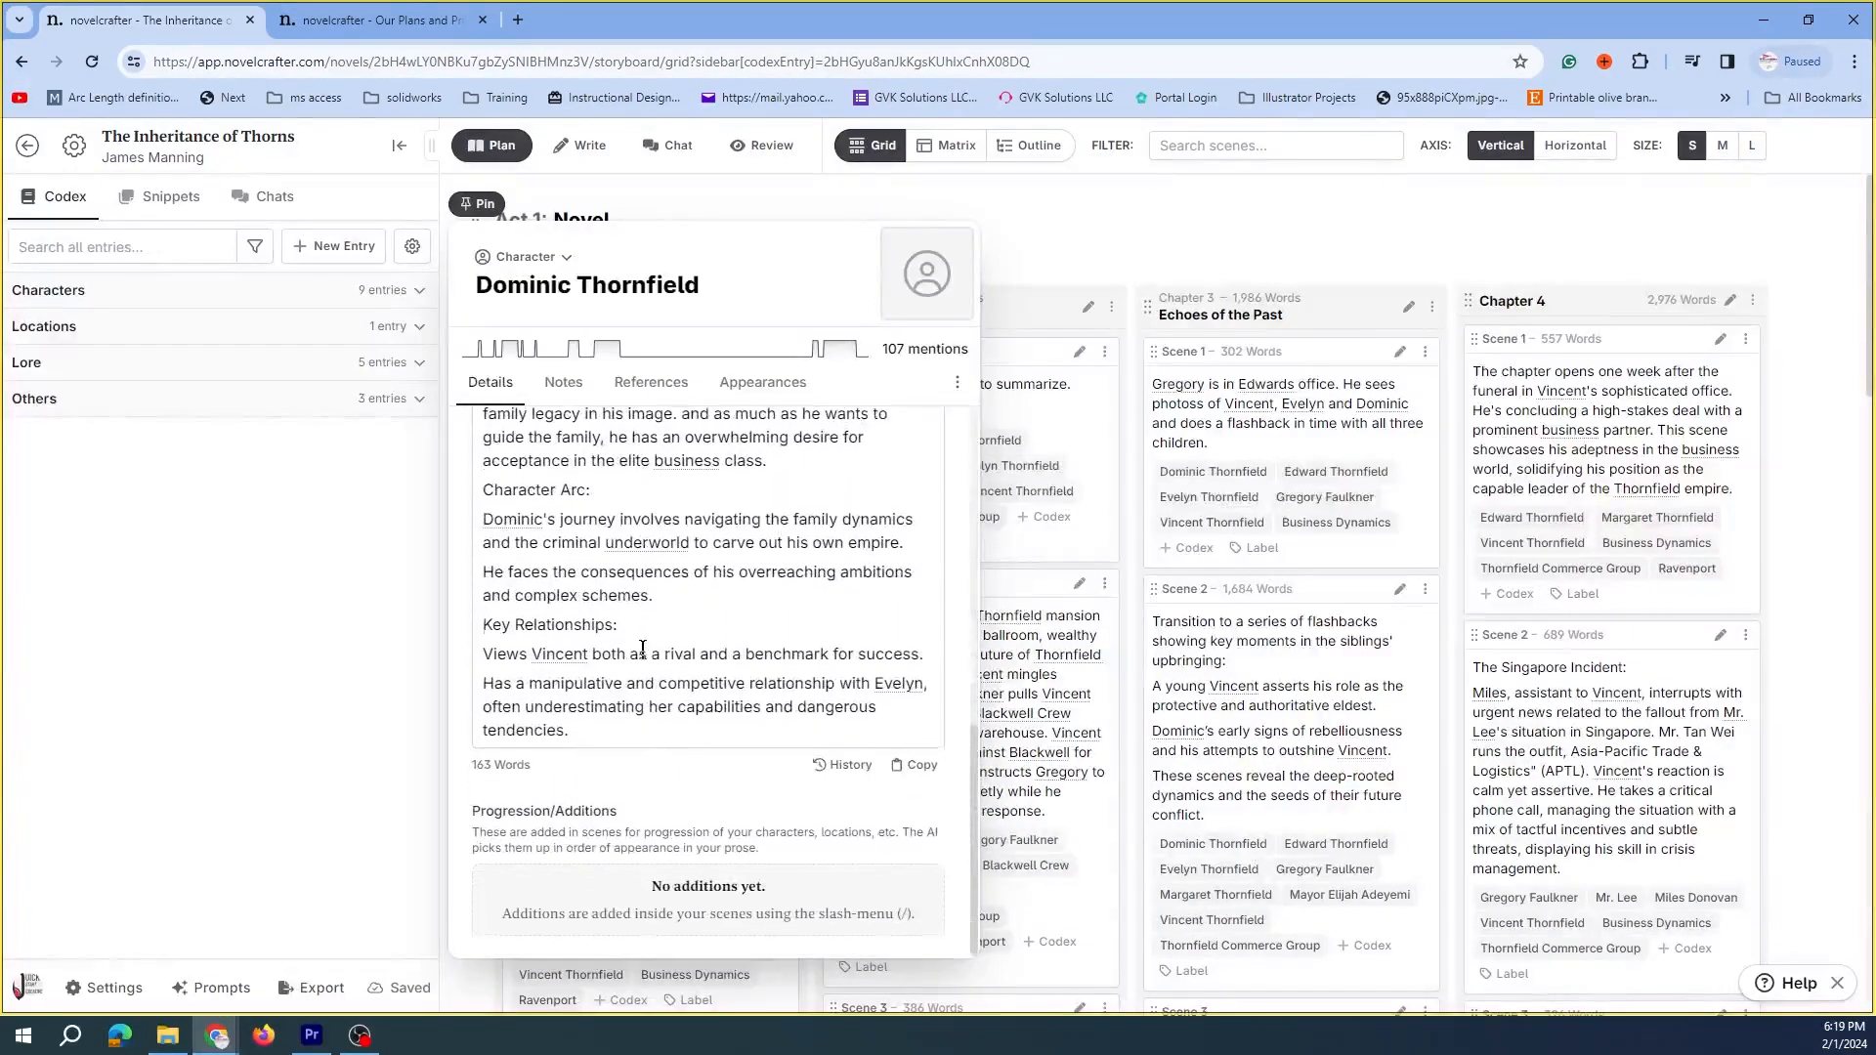
pyautogui.scroll(8, 642, 649)
pyautogui.click(574, 384)
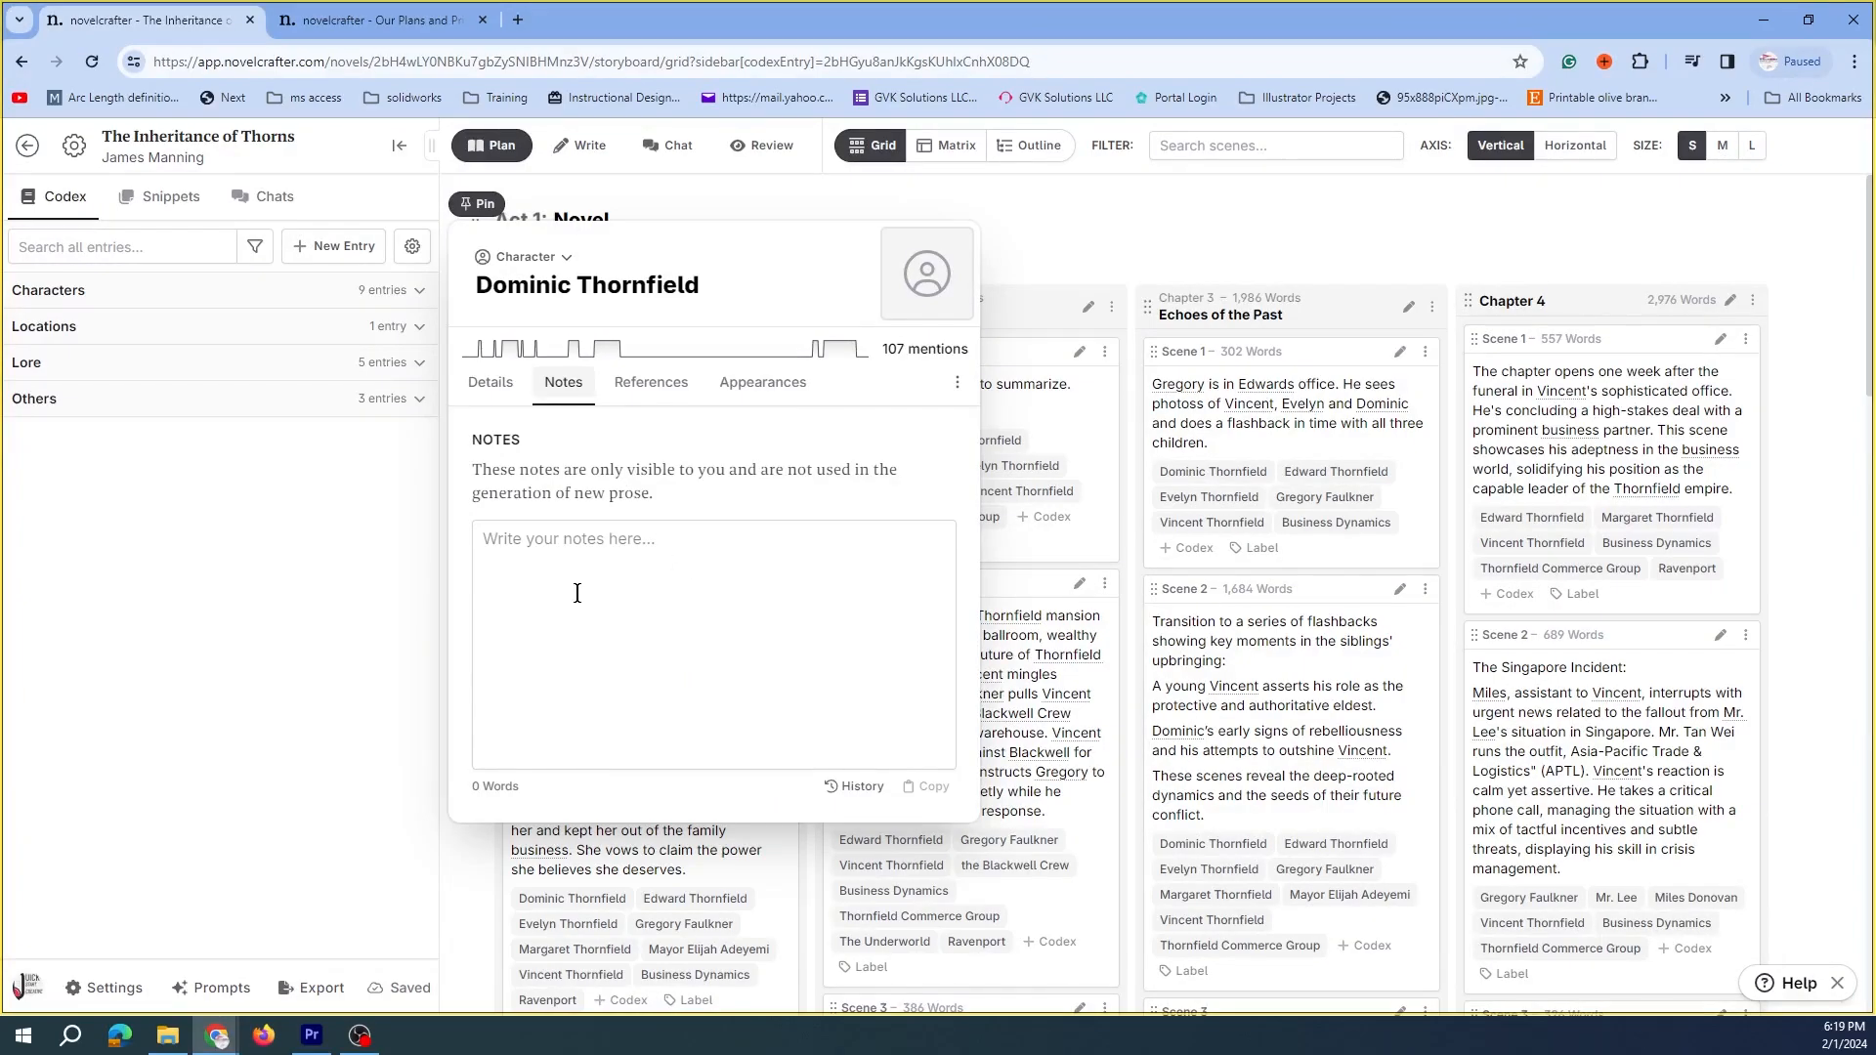
pyautogui.click(491, 383)
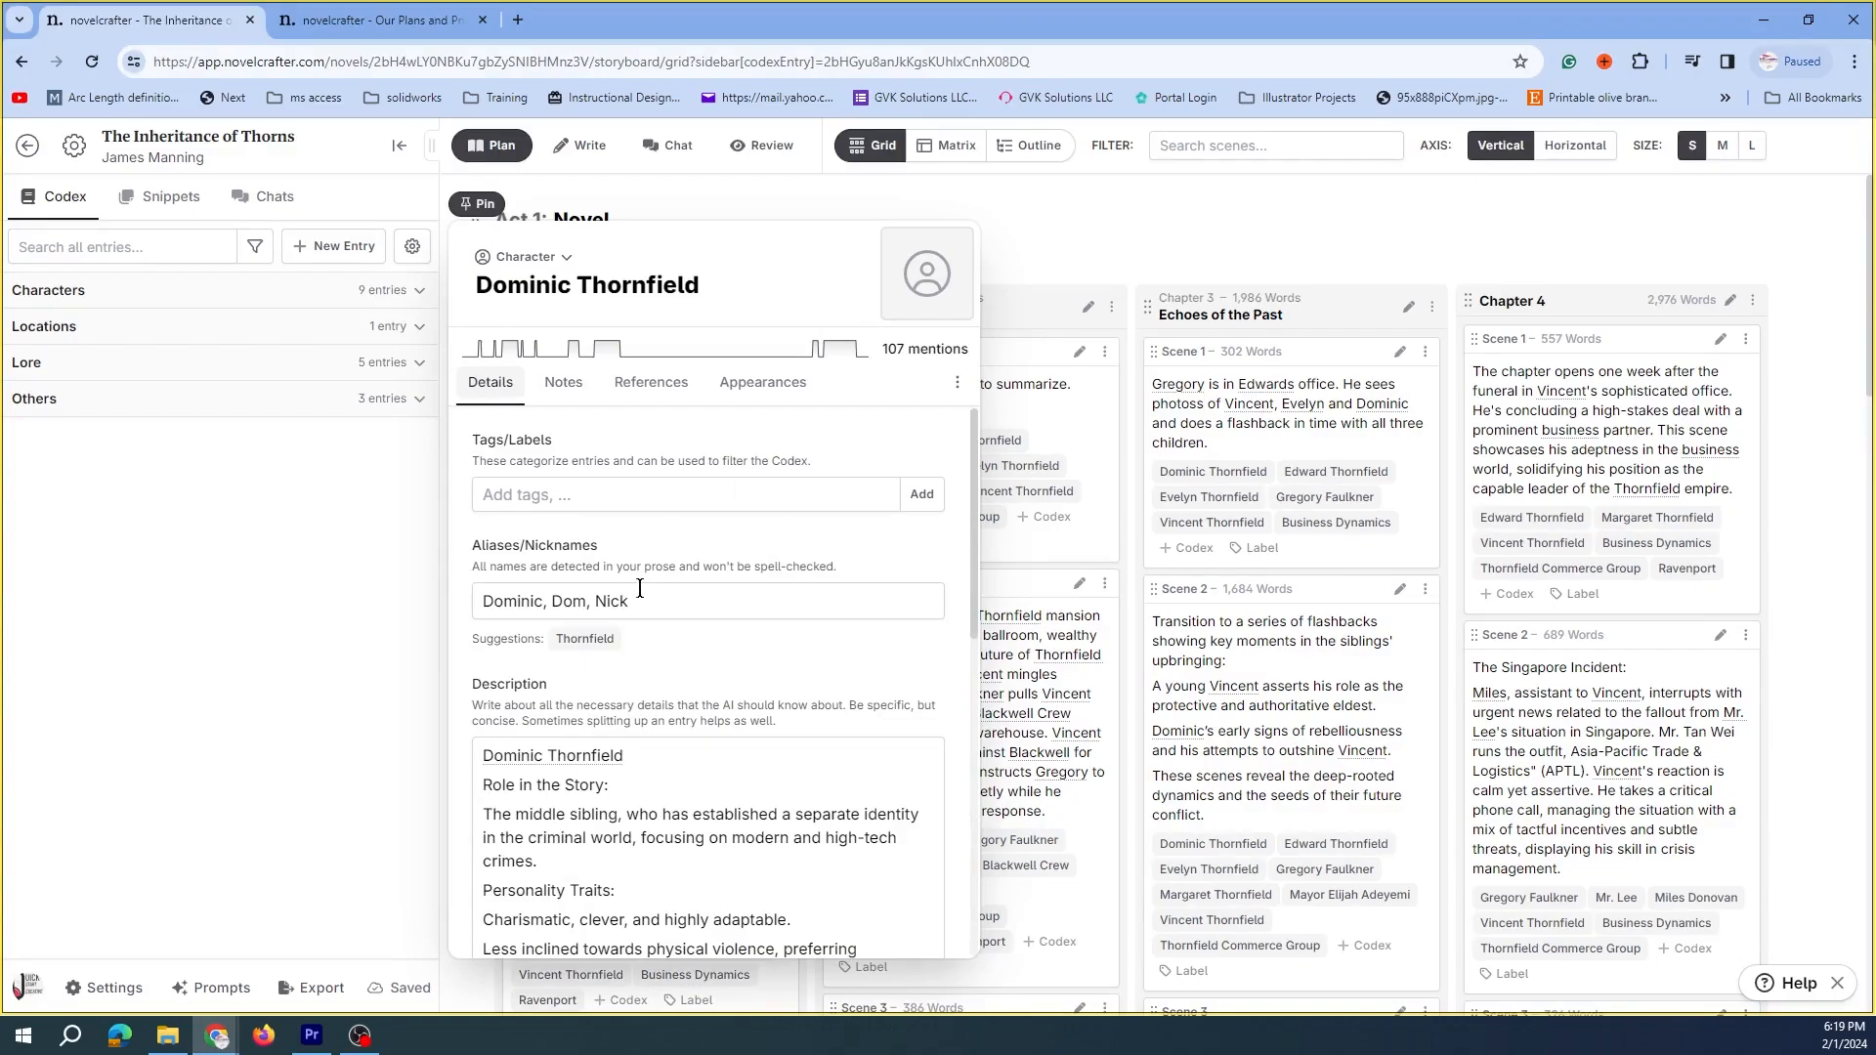
pyautogui.scroll(-10, 674, 604)
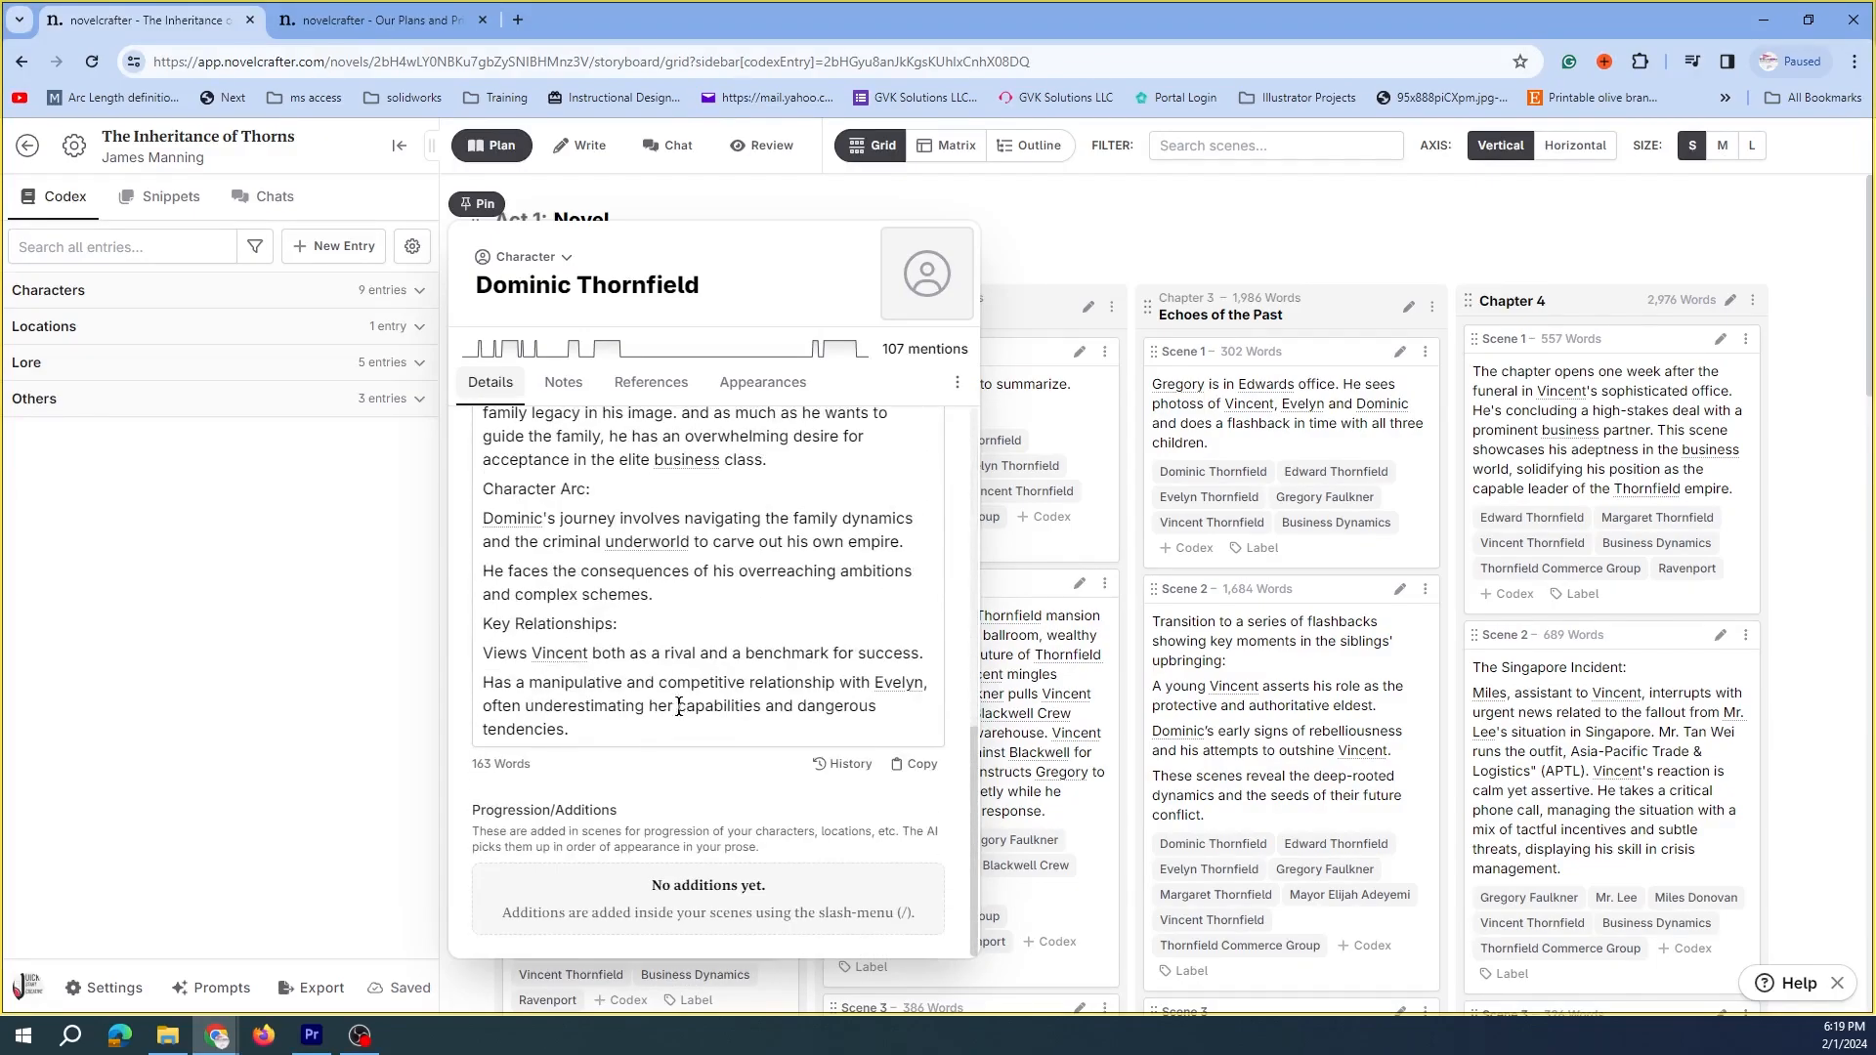
pyautogui.scroll(5, 676, 653)
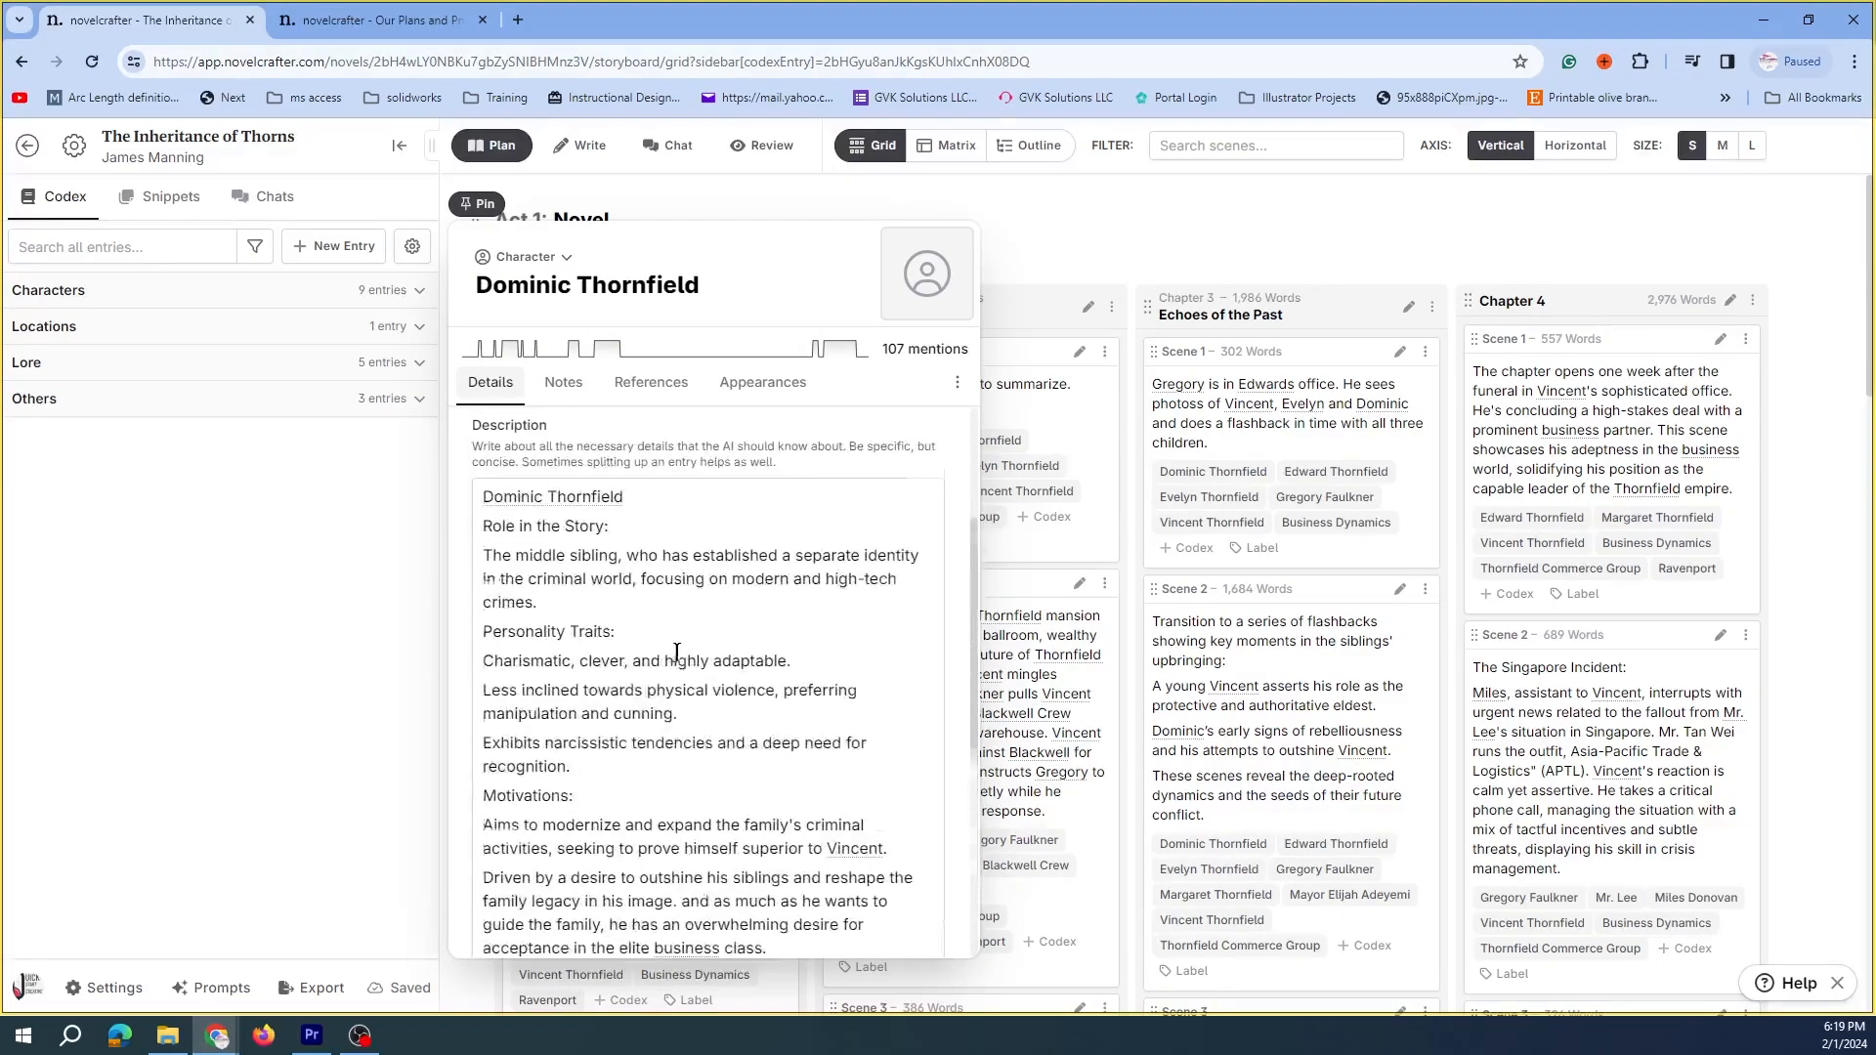
pyautogui.scroll(3, 676, 653)
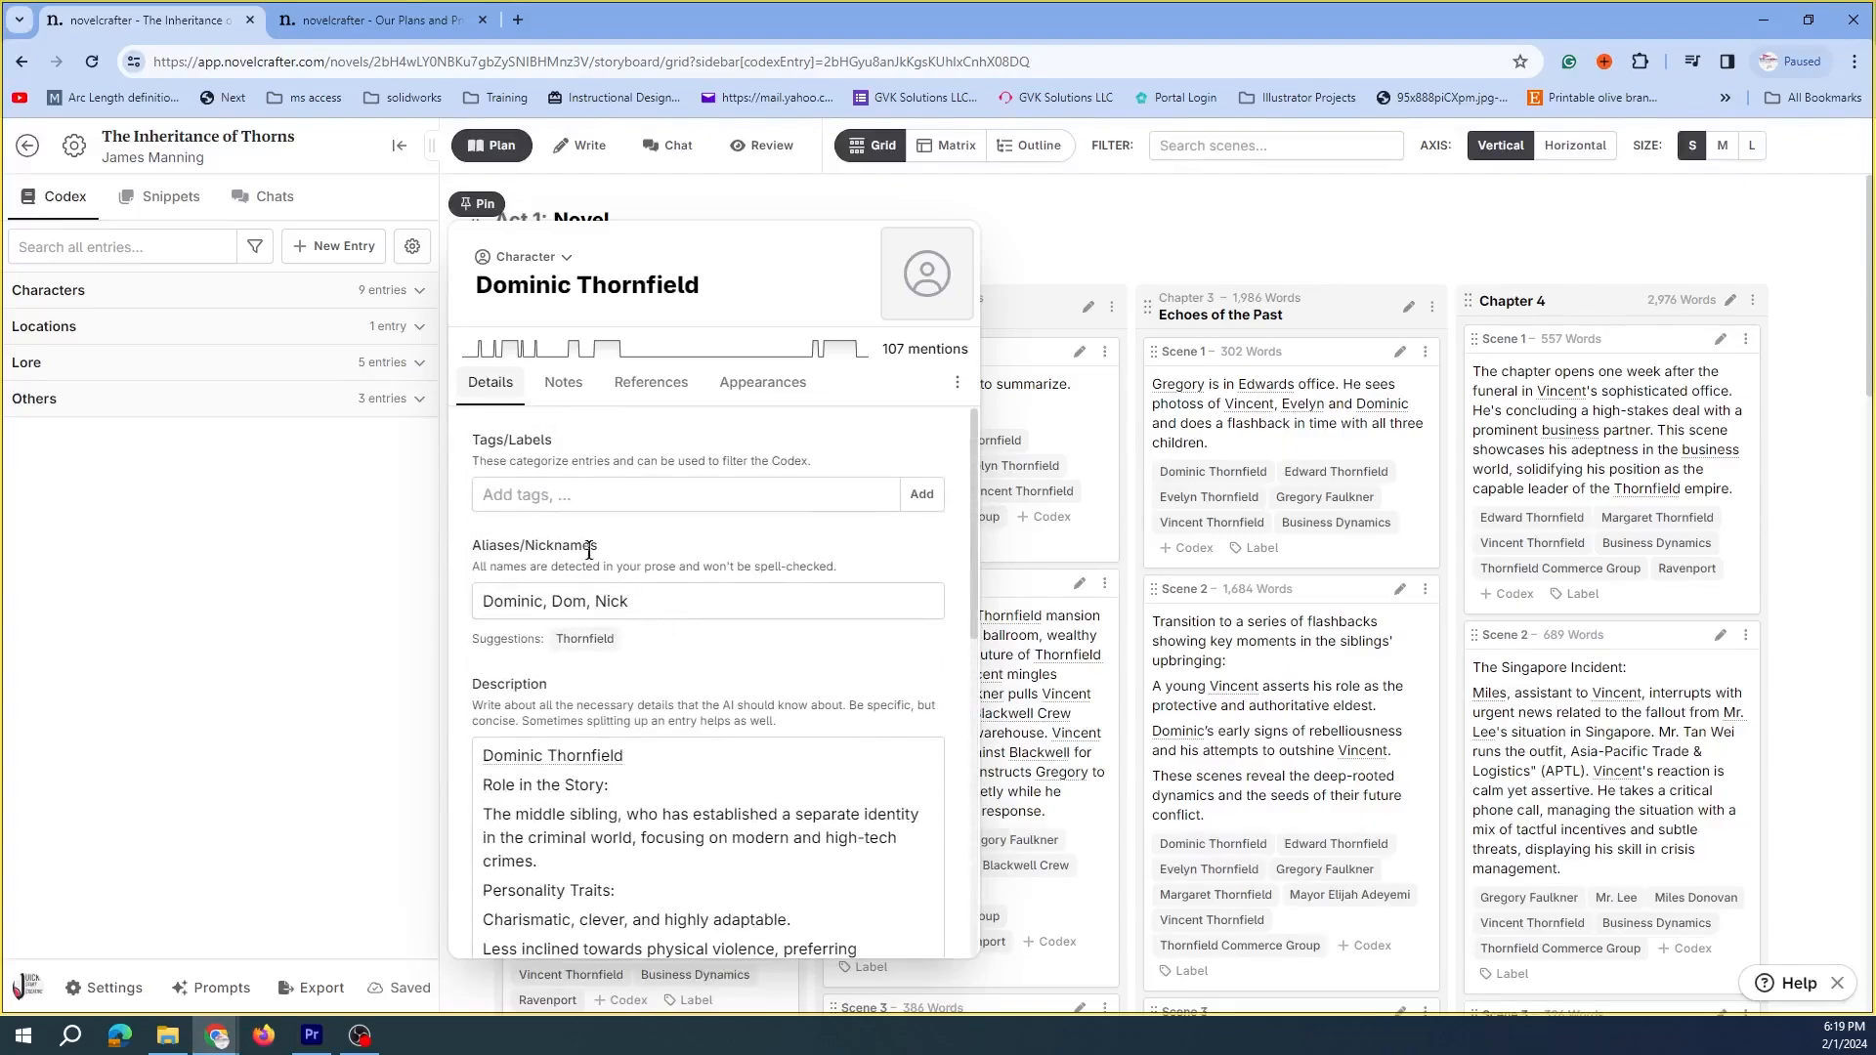
pyautogui.click(566, 384)
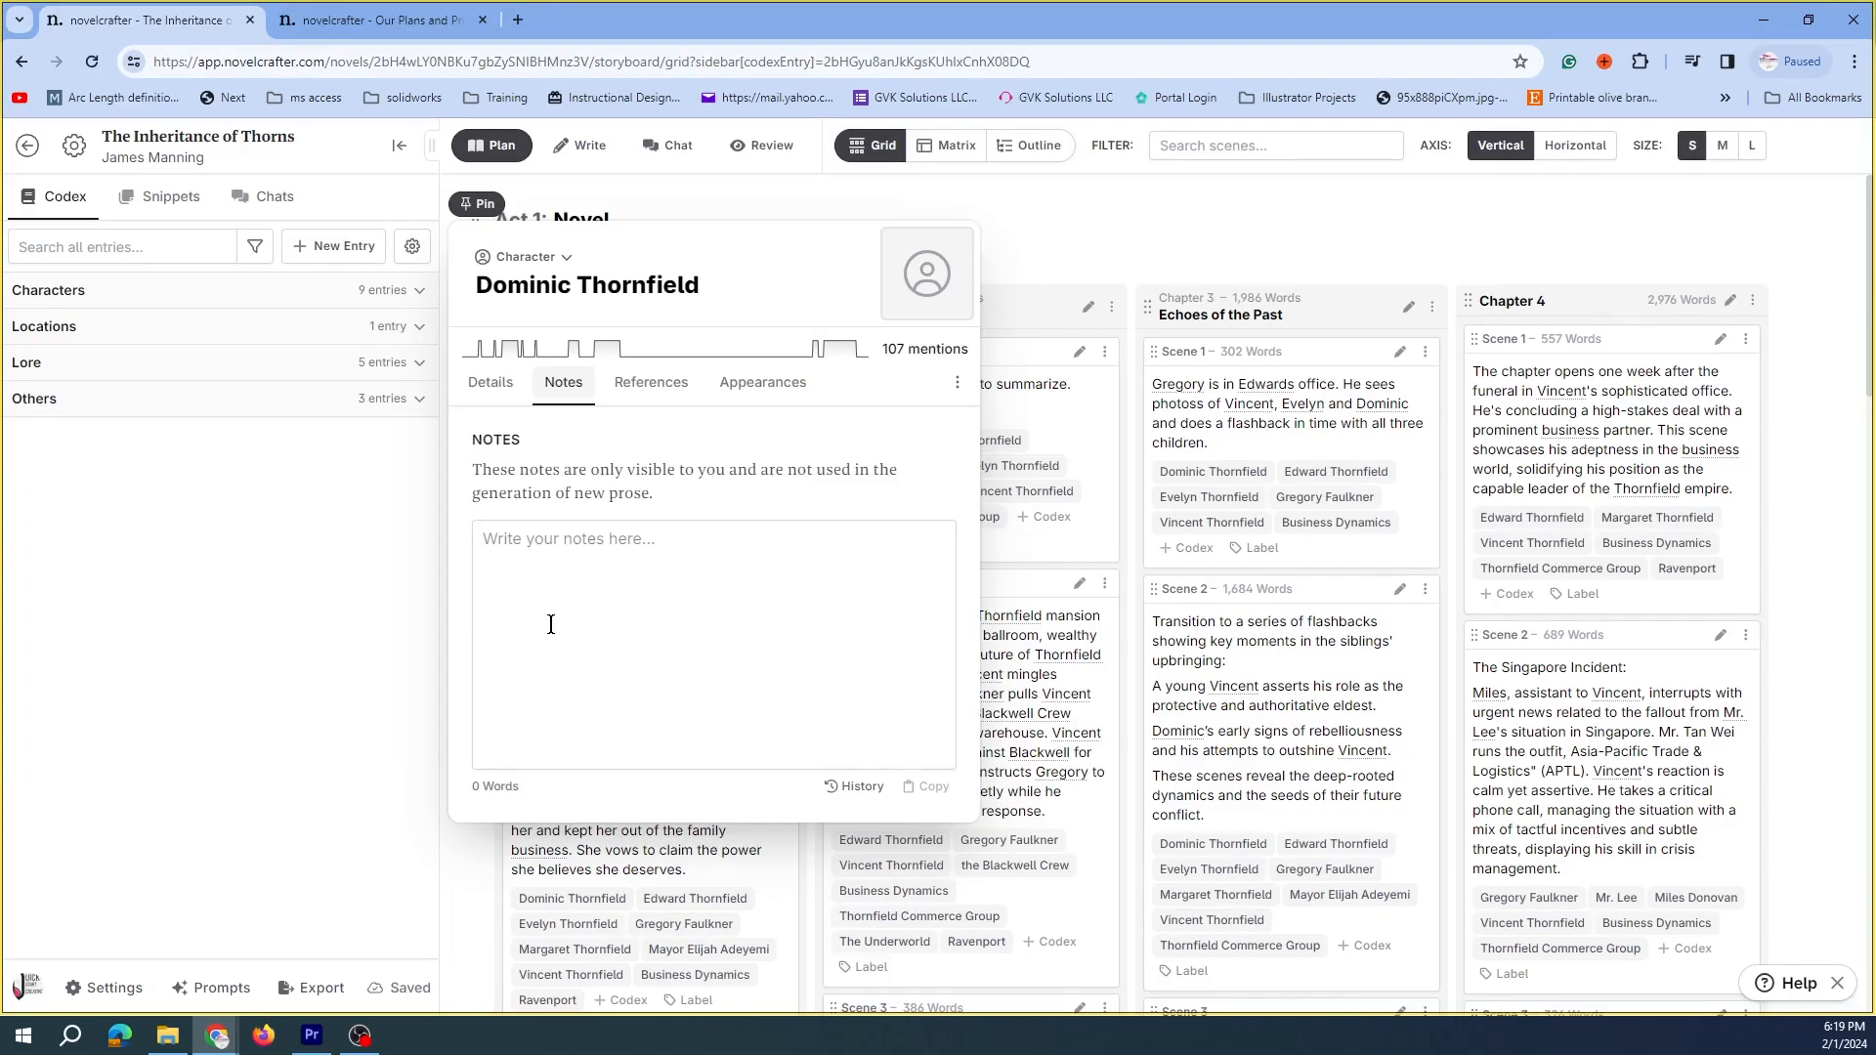
# Examine the character entry's reference options and its appearances in the manuscript and chats, closing the entry when done
pyautogui.click(652, 384)
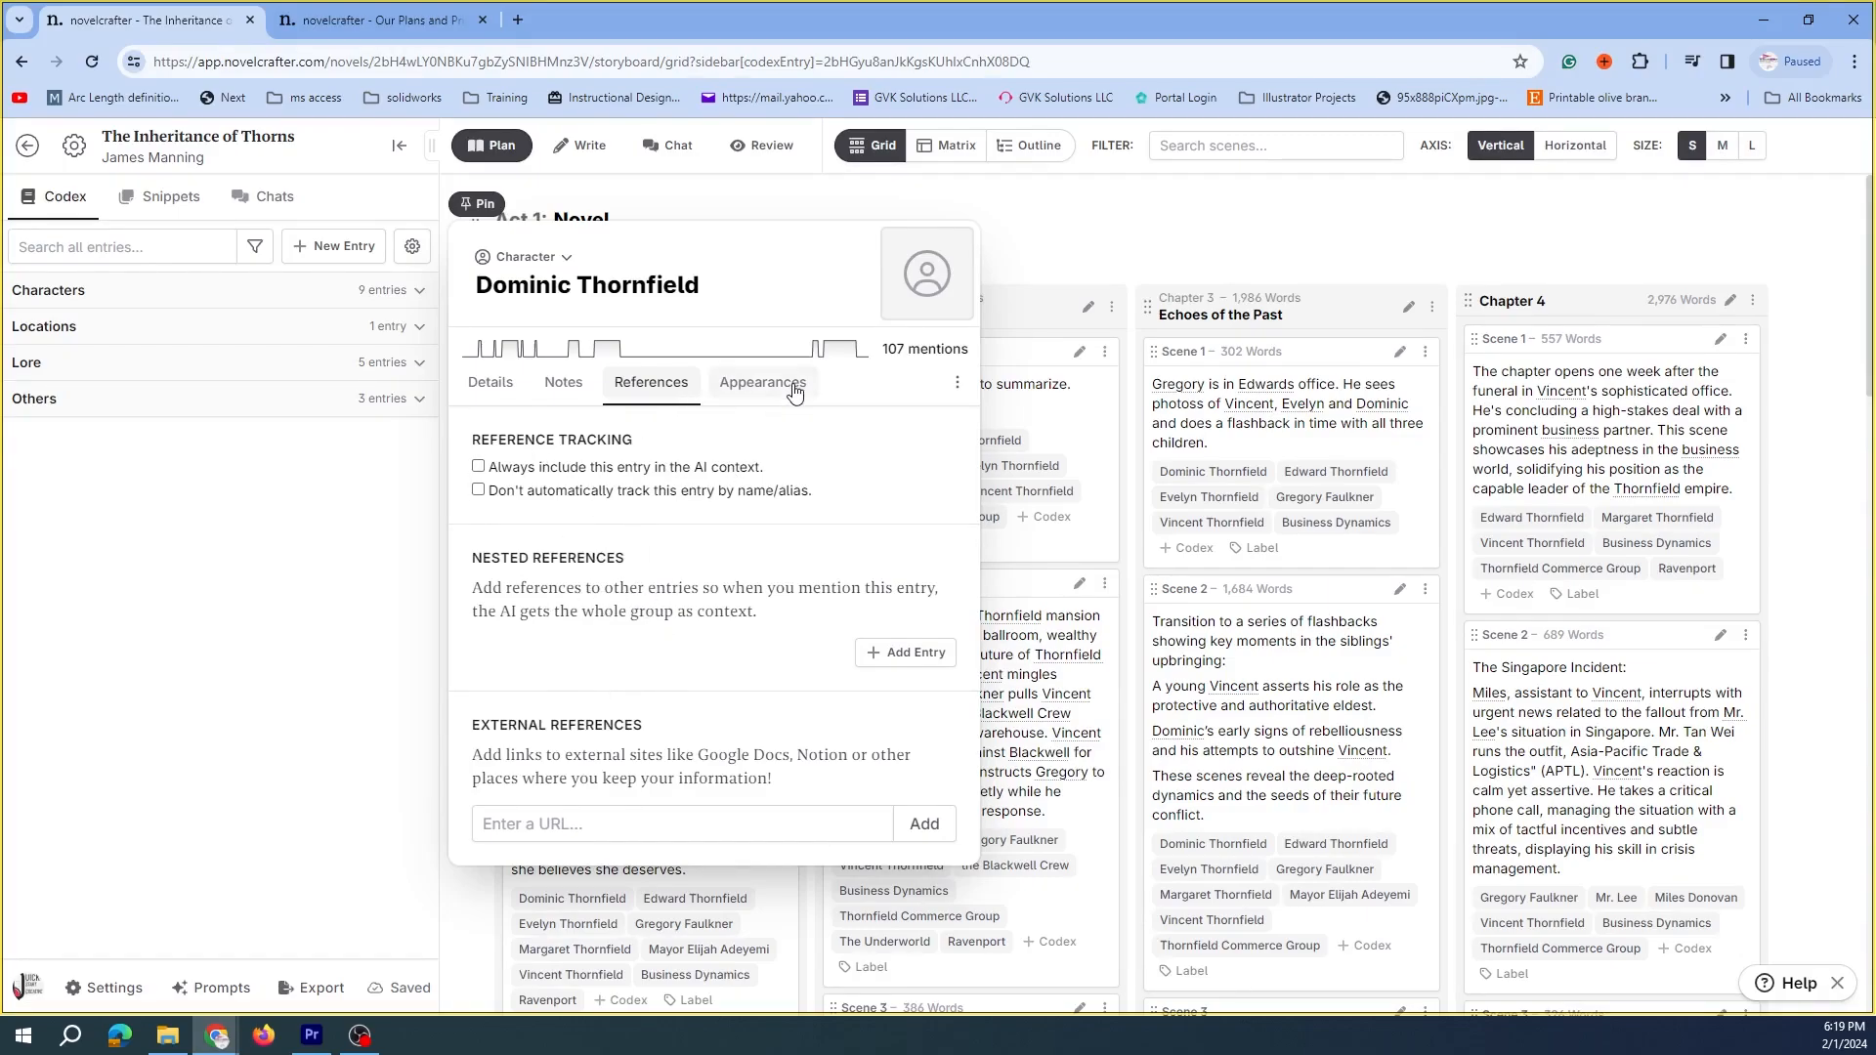
pyautogui.click(763, 387)
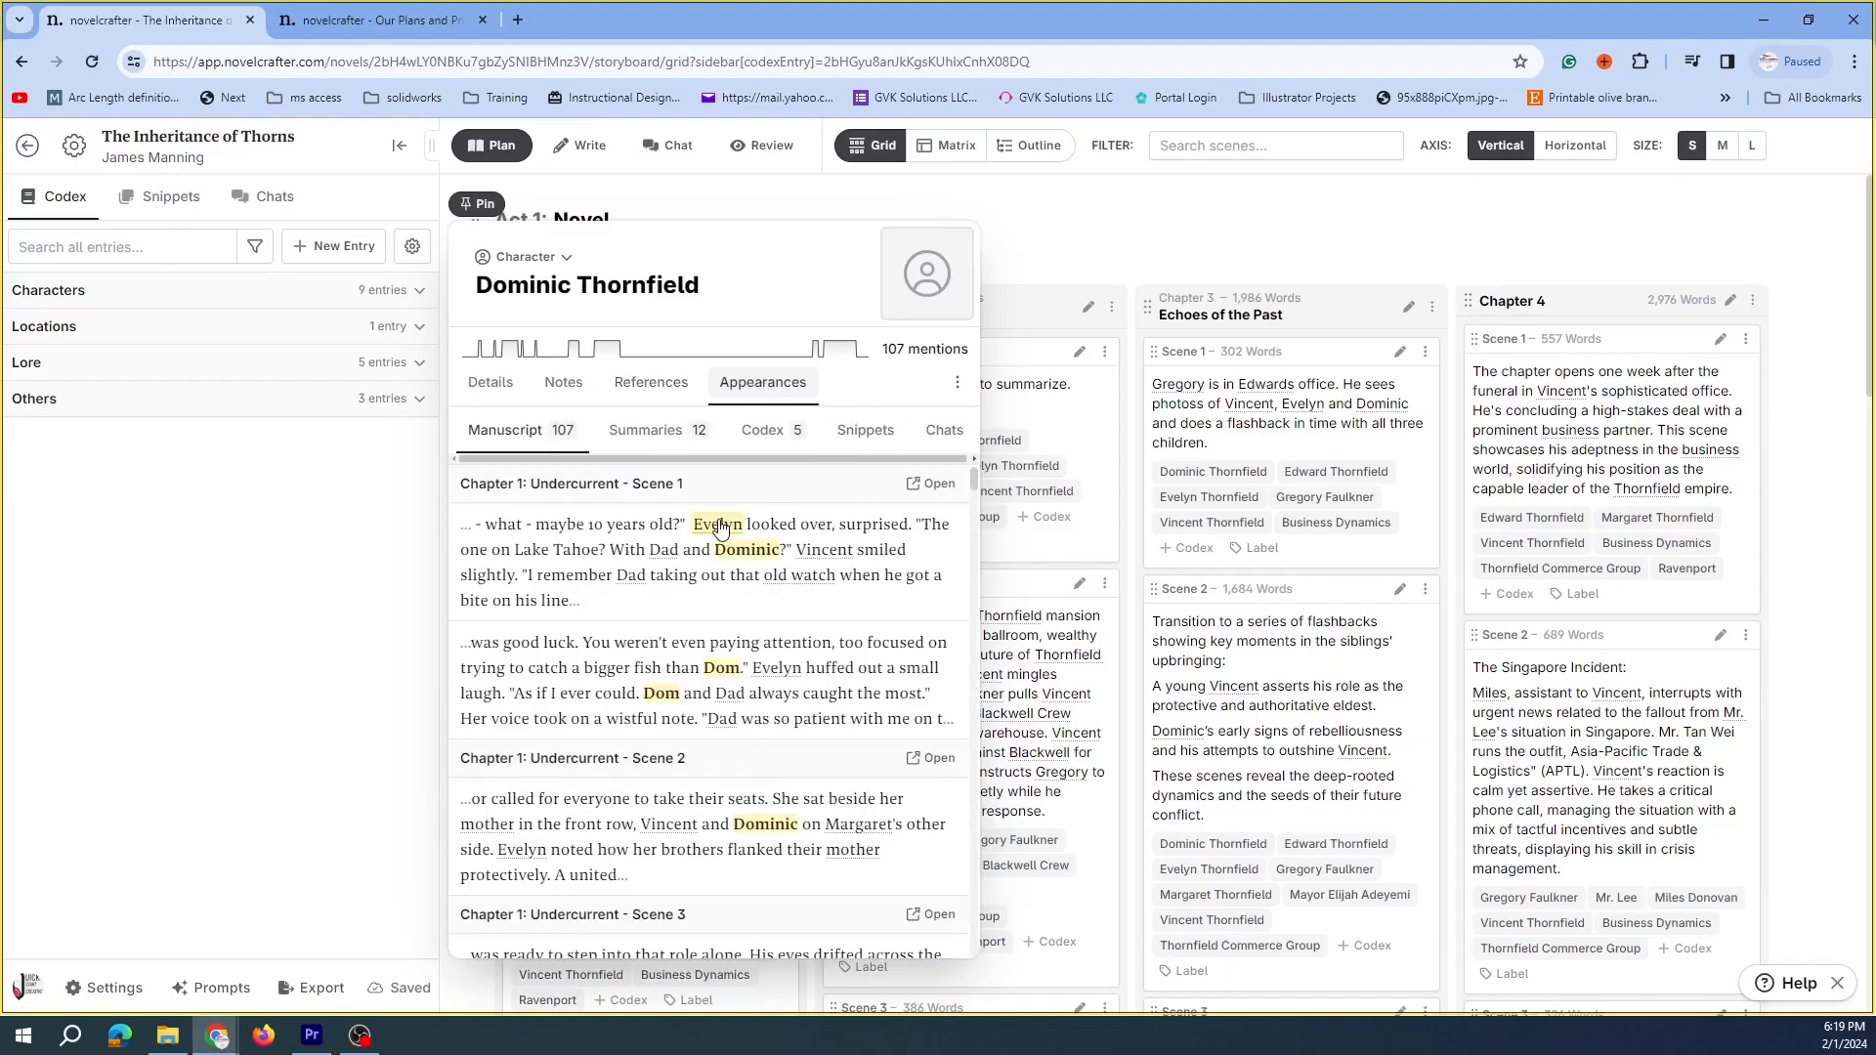
pyautogui.scroll(-10, 640, 540)
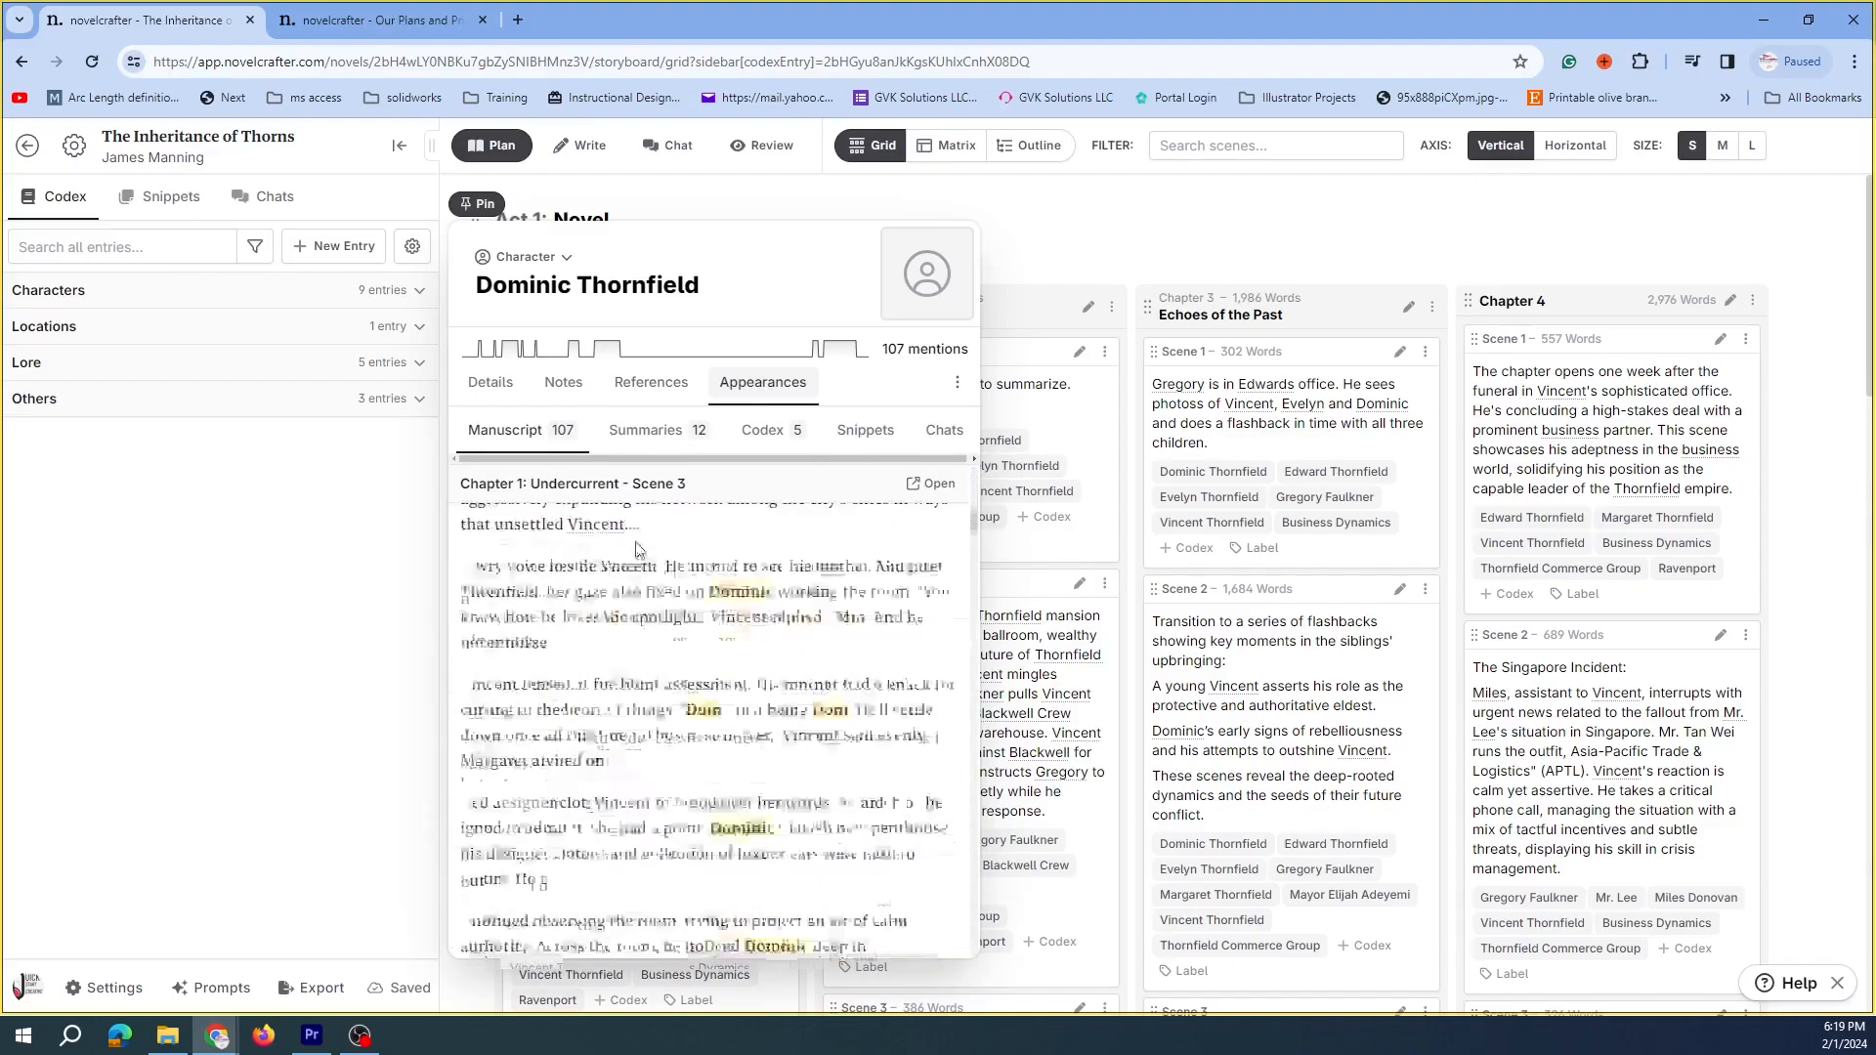
pyautogui.scroll(-12, 639, 550)
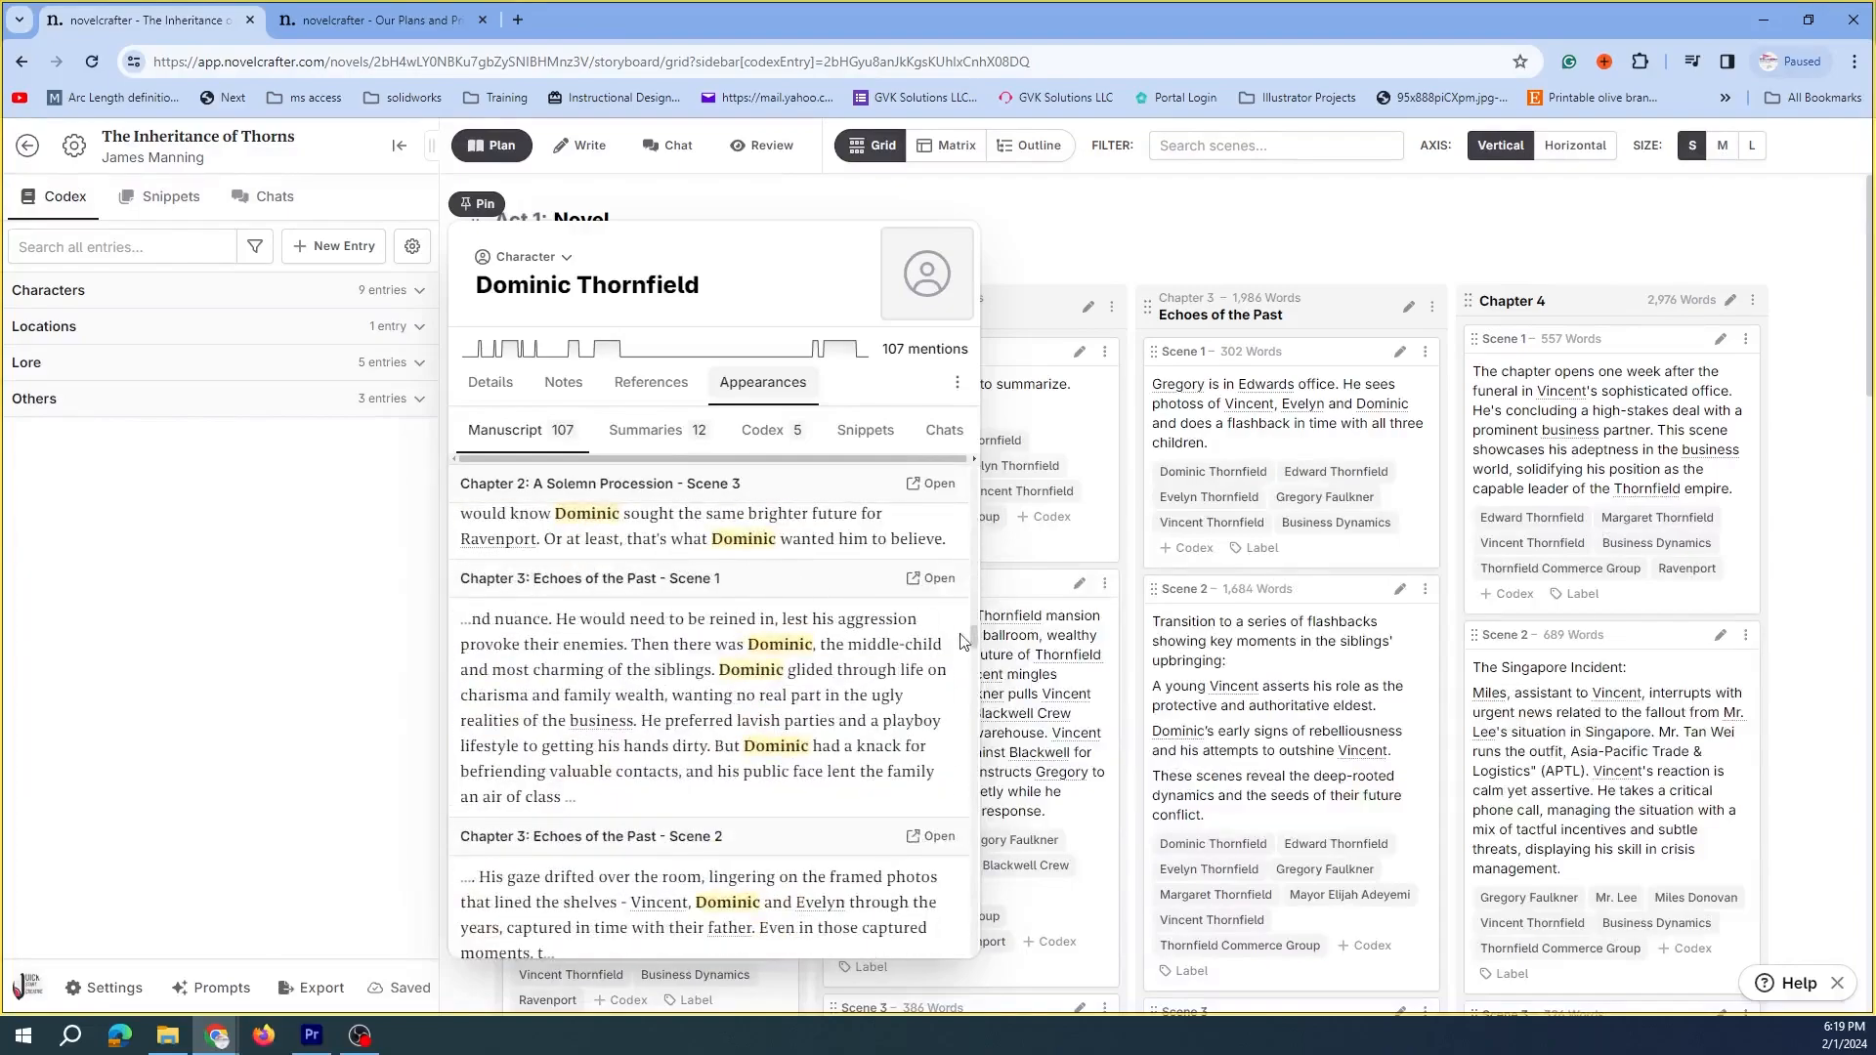
pyautogui.moveTo(974, 645); pyautogui.dragTo(940, 444)
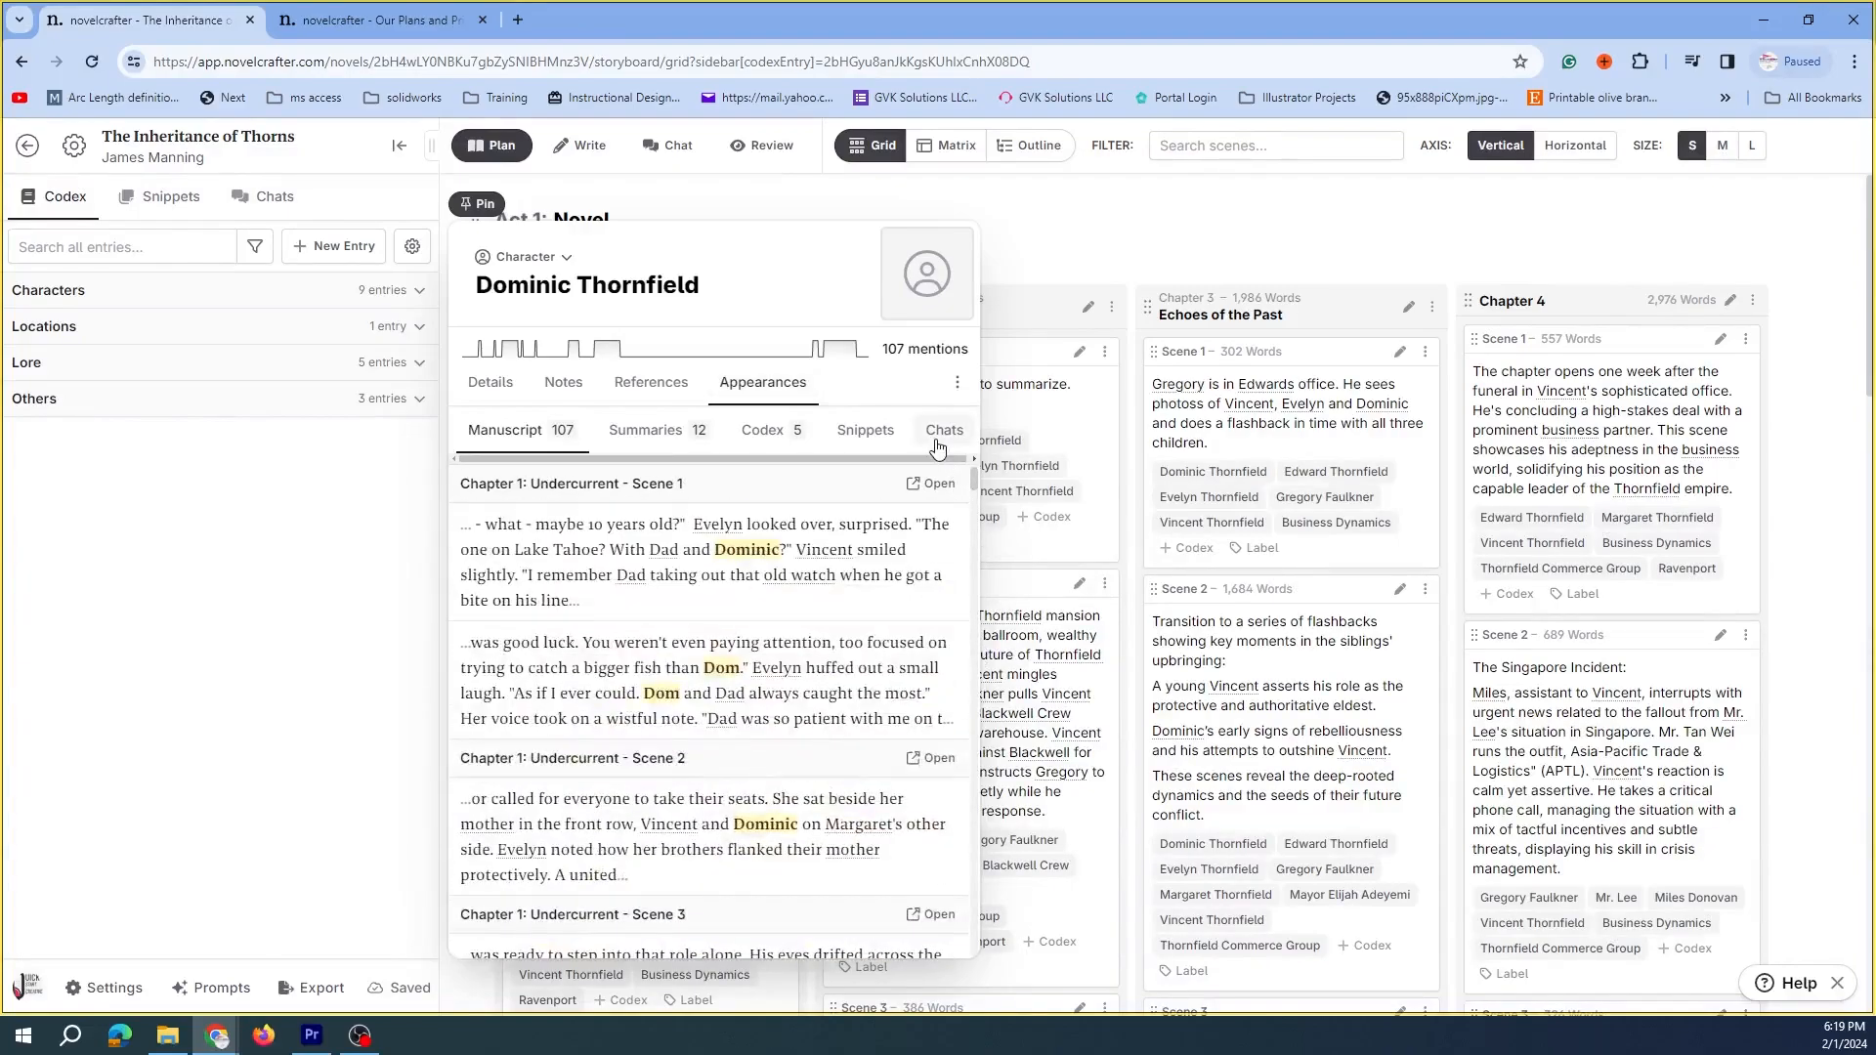
pyautogui.click(938, 435)
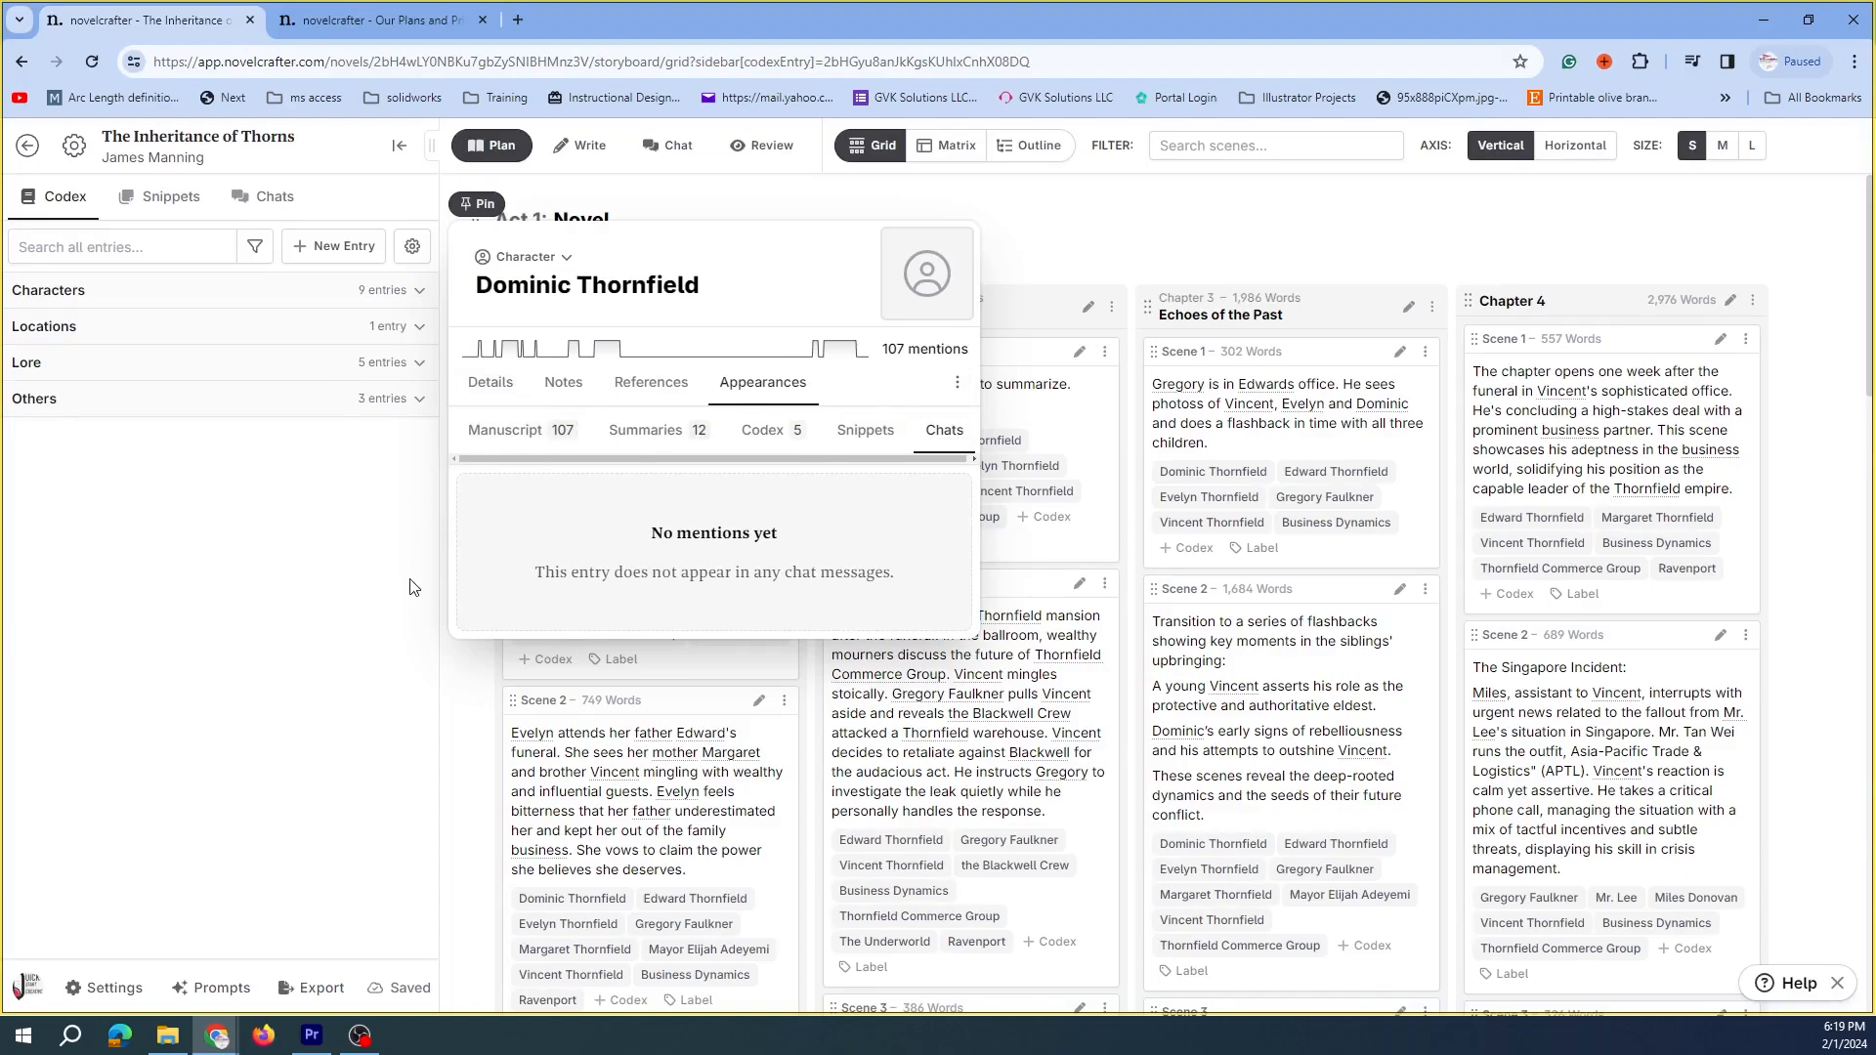
pyautogui.click(1112, 246)
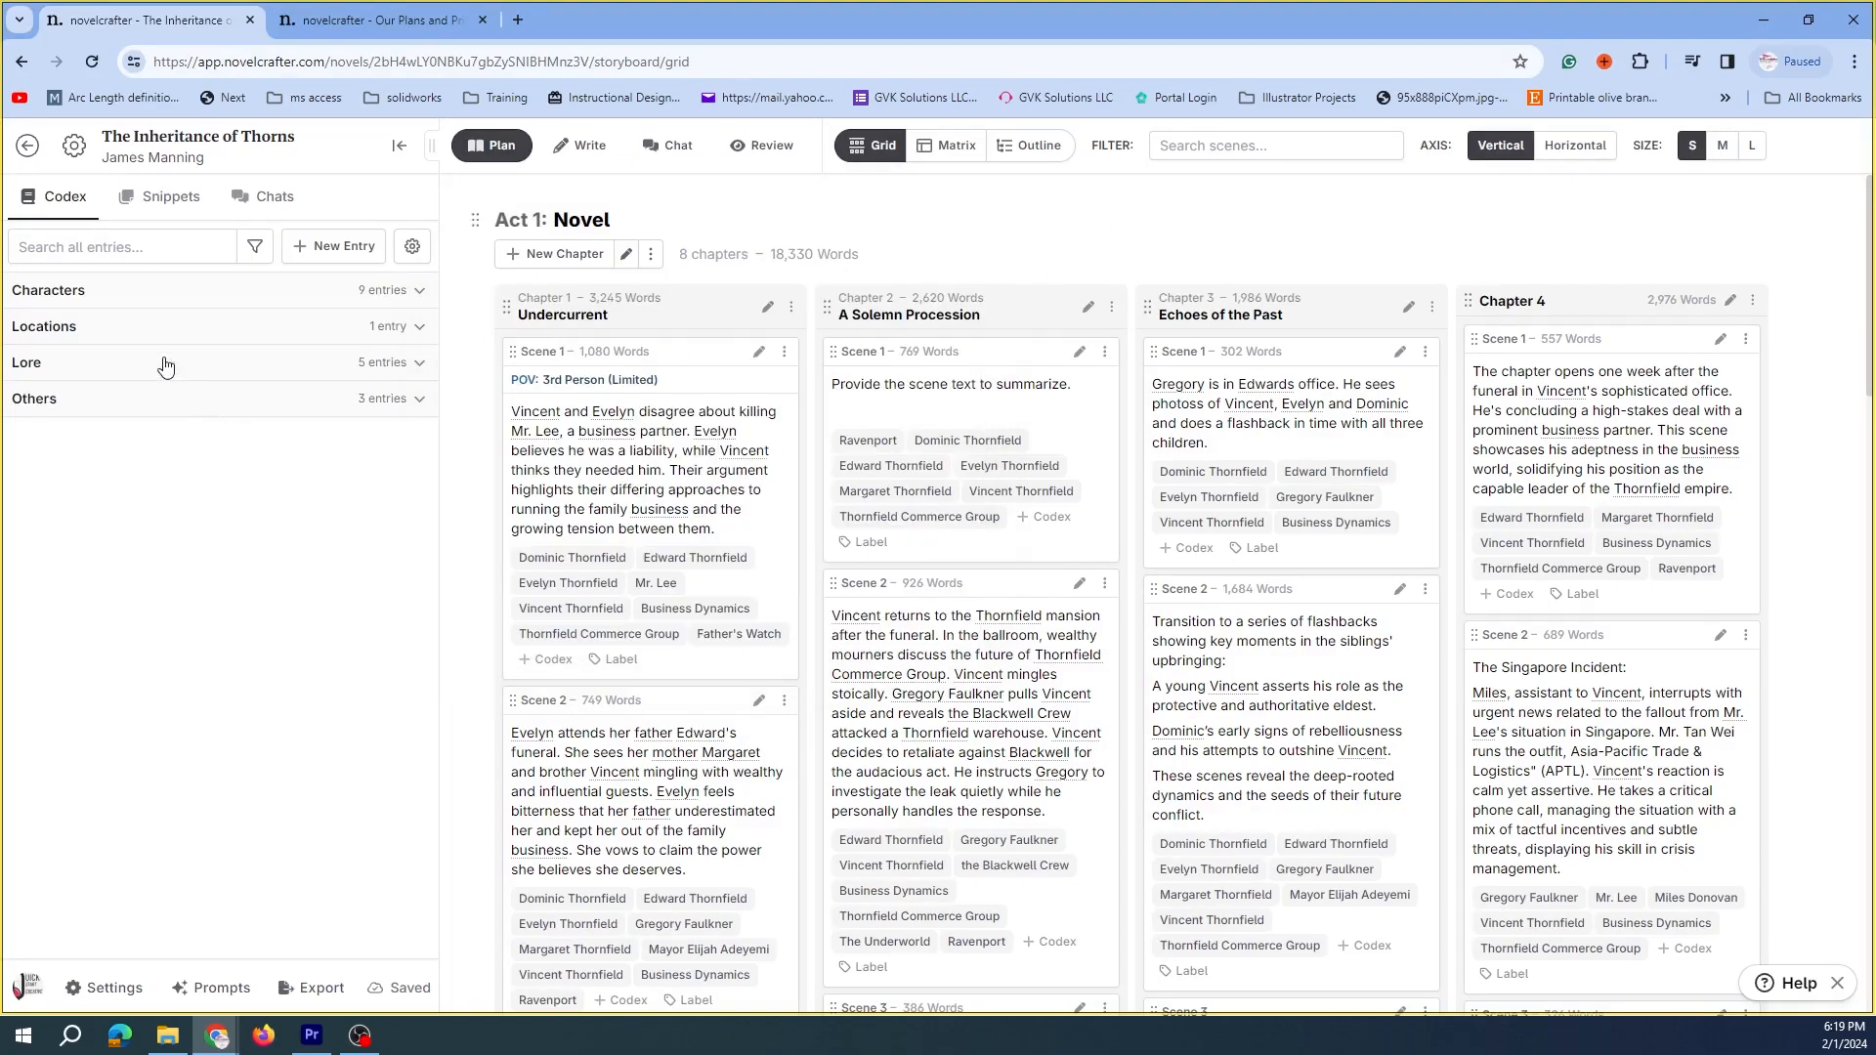
# Open the Ravenport location entry from the Codex and read its full description down to the progression section
pyautogui.click(138, 301)
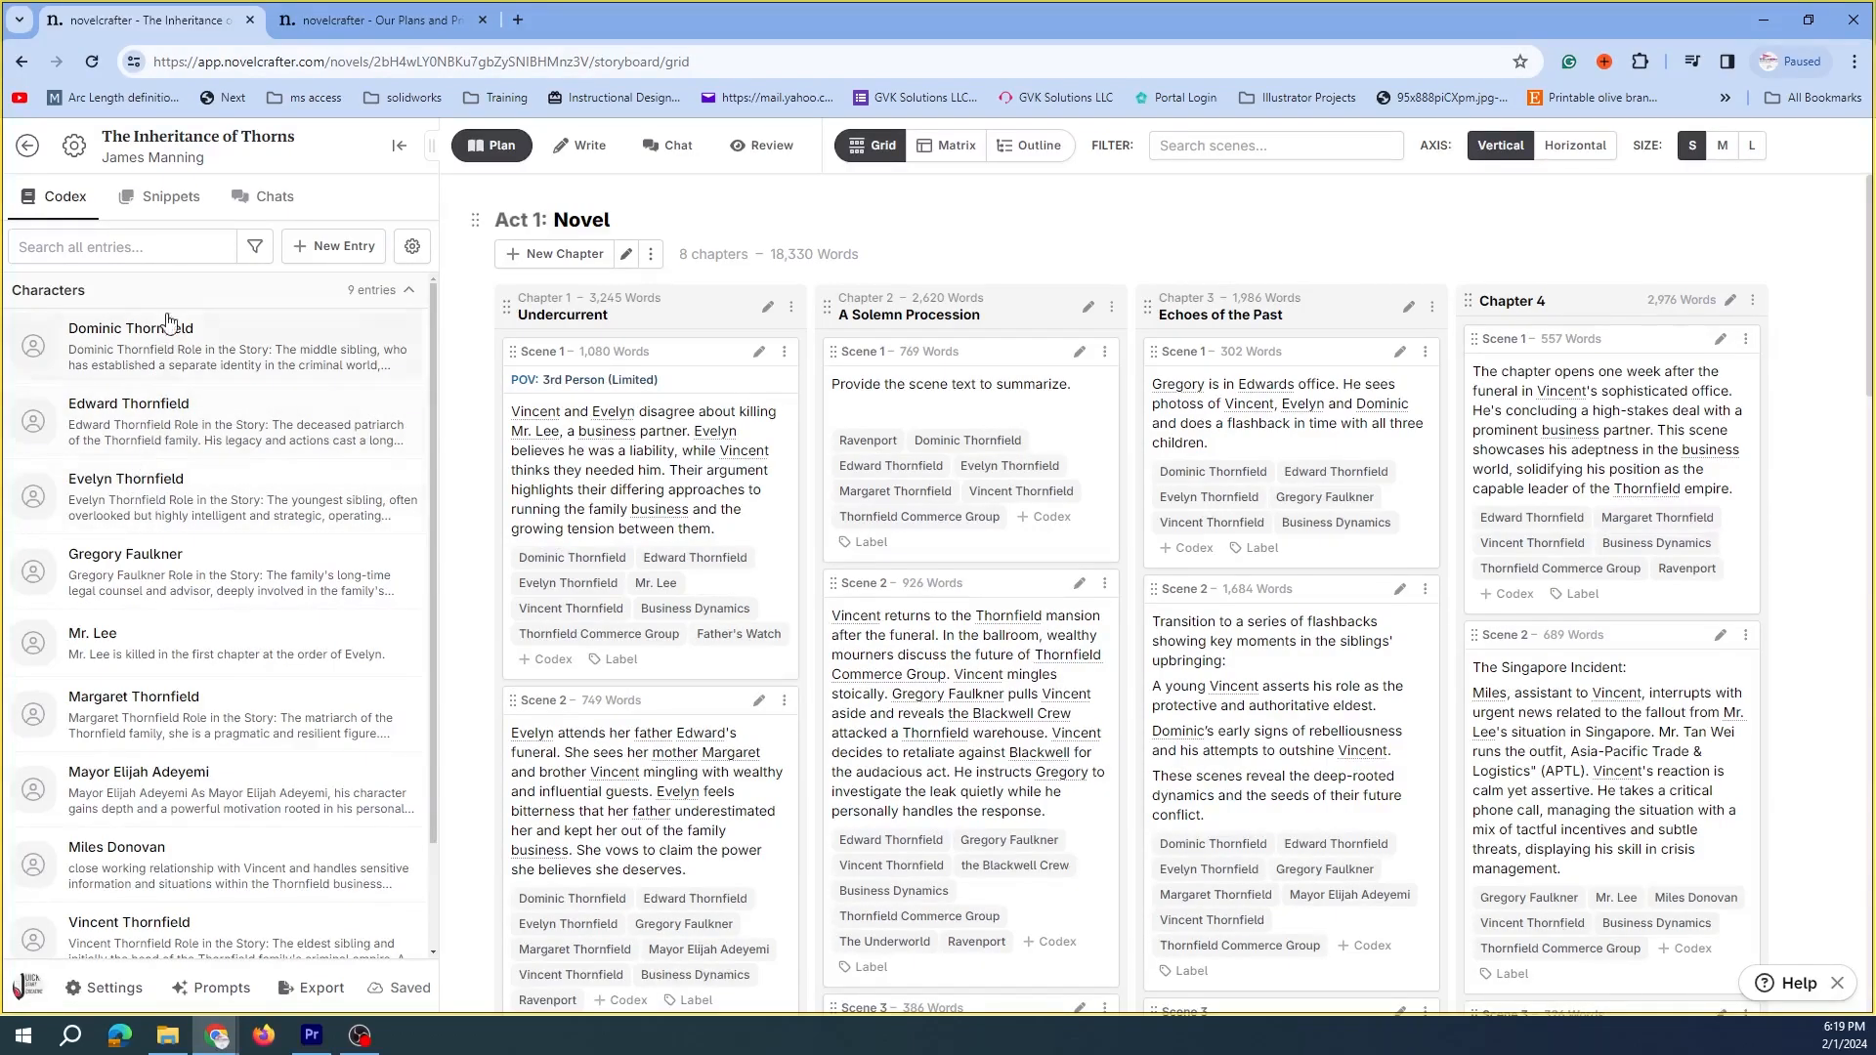
pyautogui.click(264, 301)
pyautogui.click(149, 330)
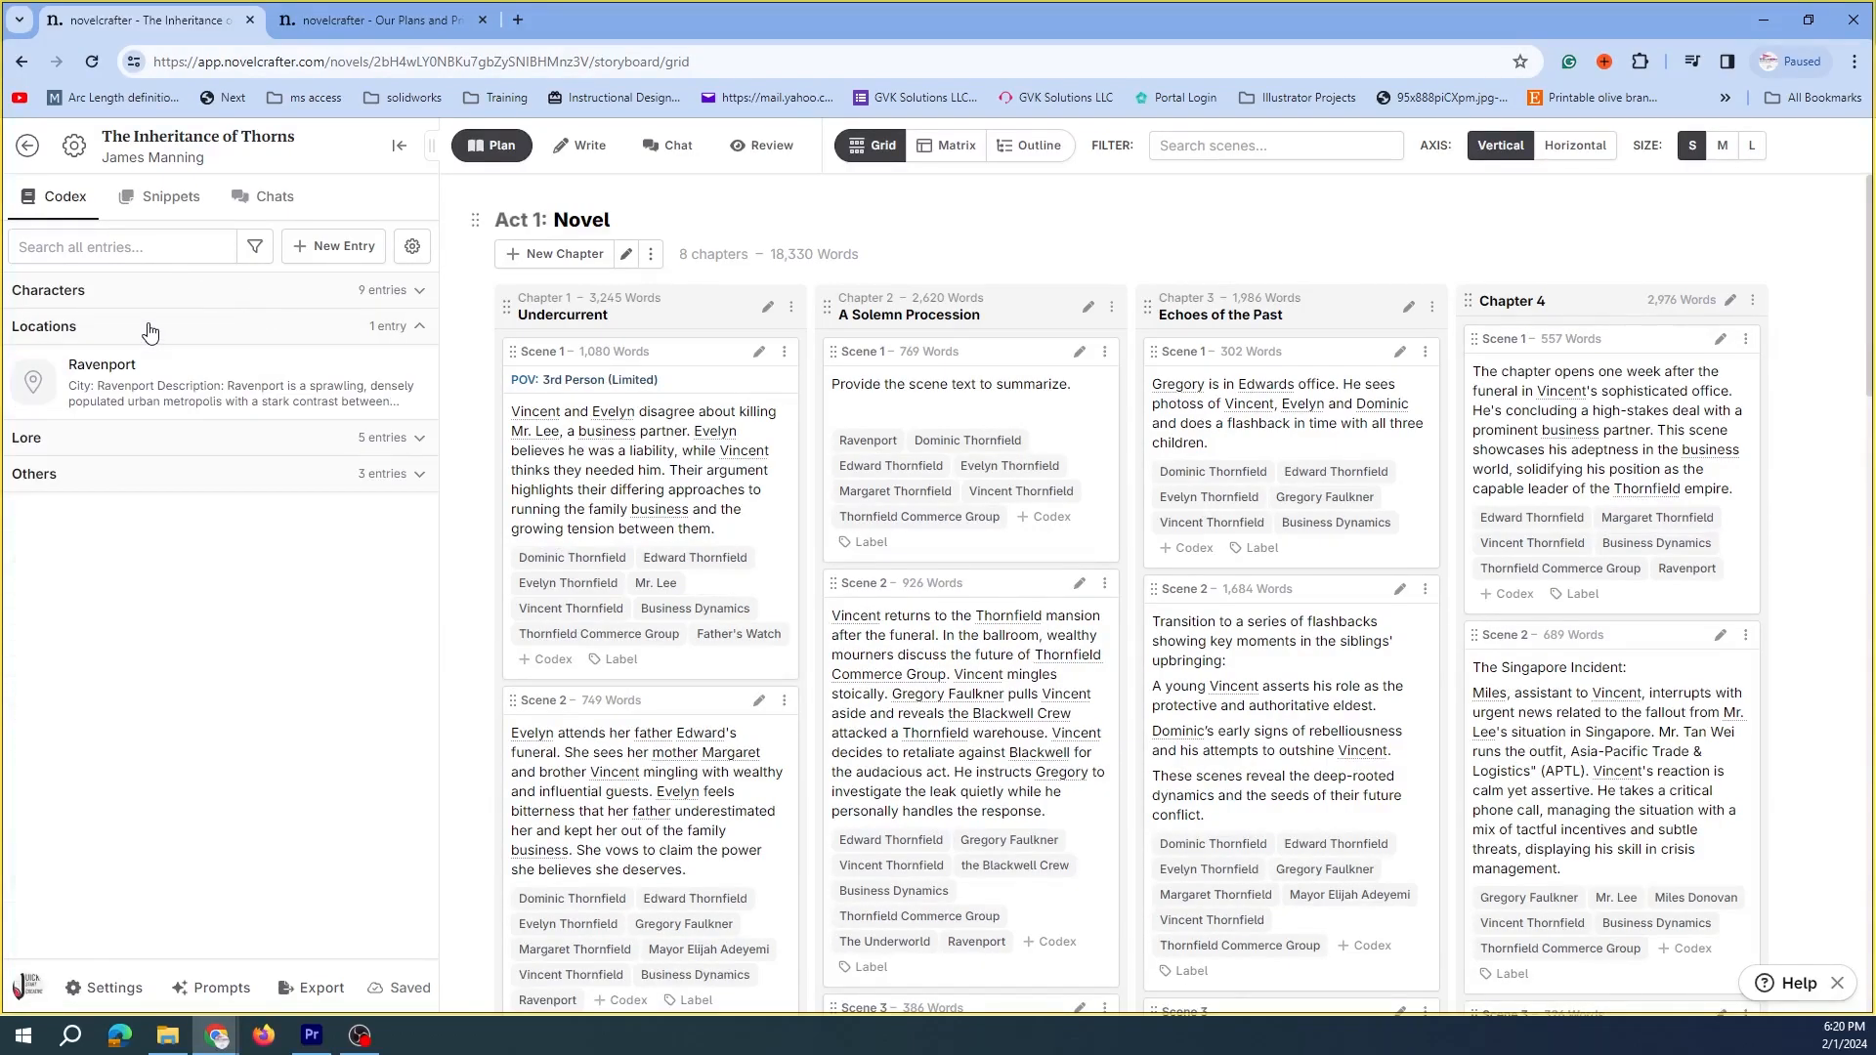
pyautogui.click(202, 390)
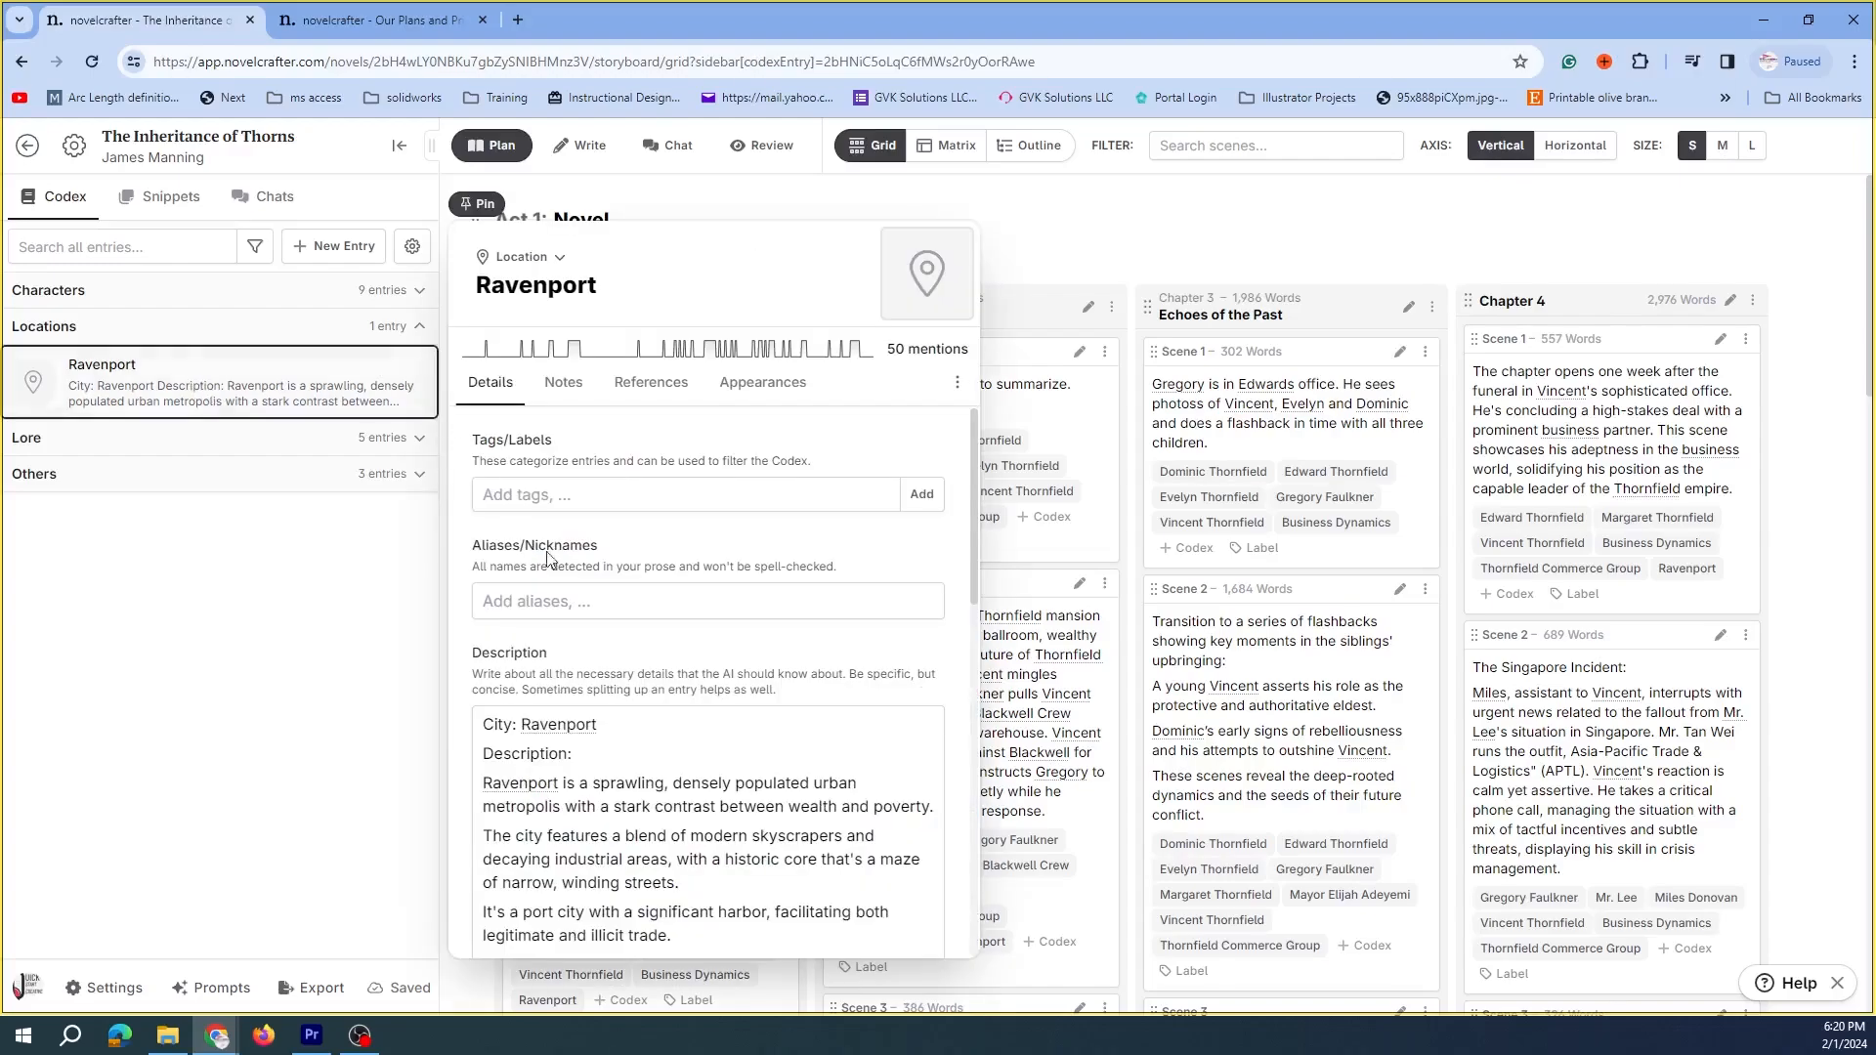
pyautogui.scroll(-5, 621, 651)
pyautogui.scroll(-3, 622, 650)
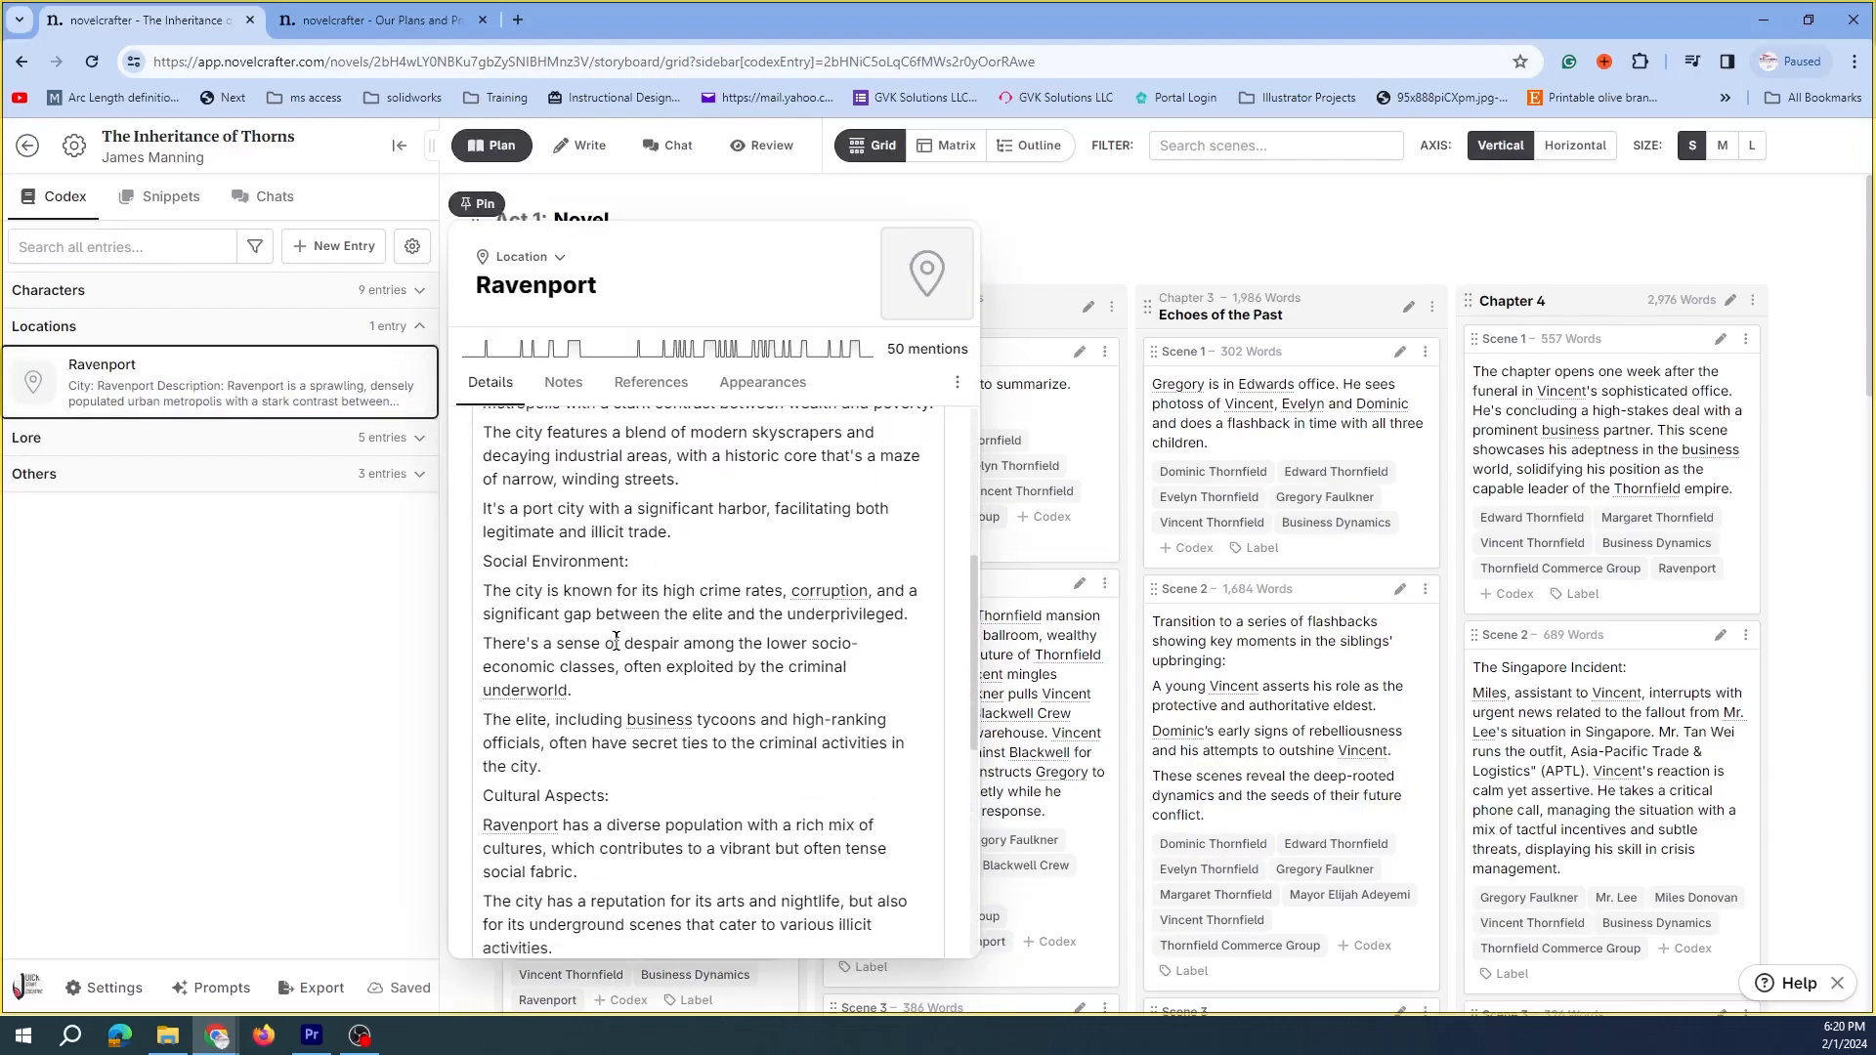
pyautogui.scroll(-2, 617, 635)
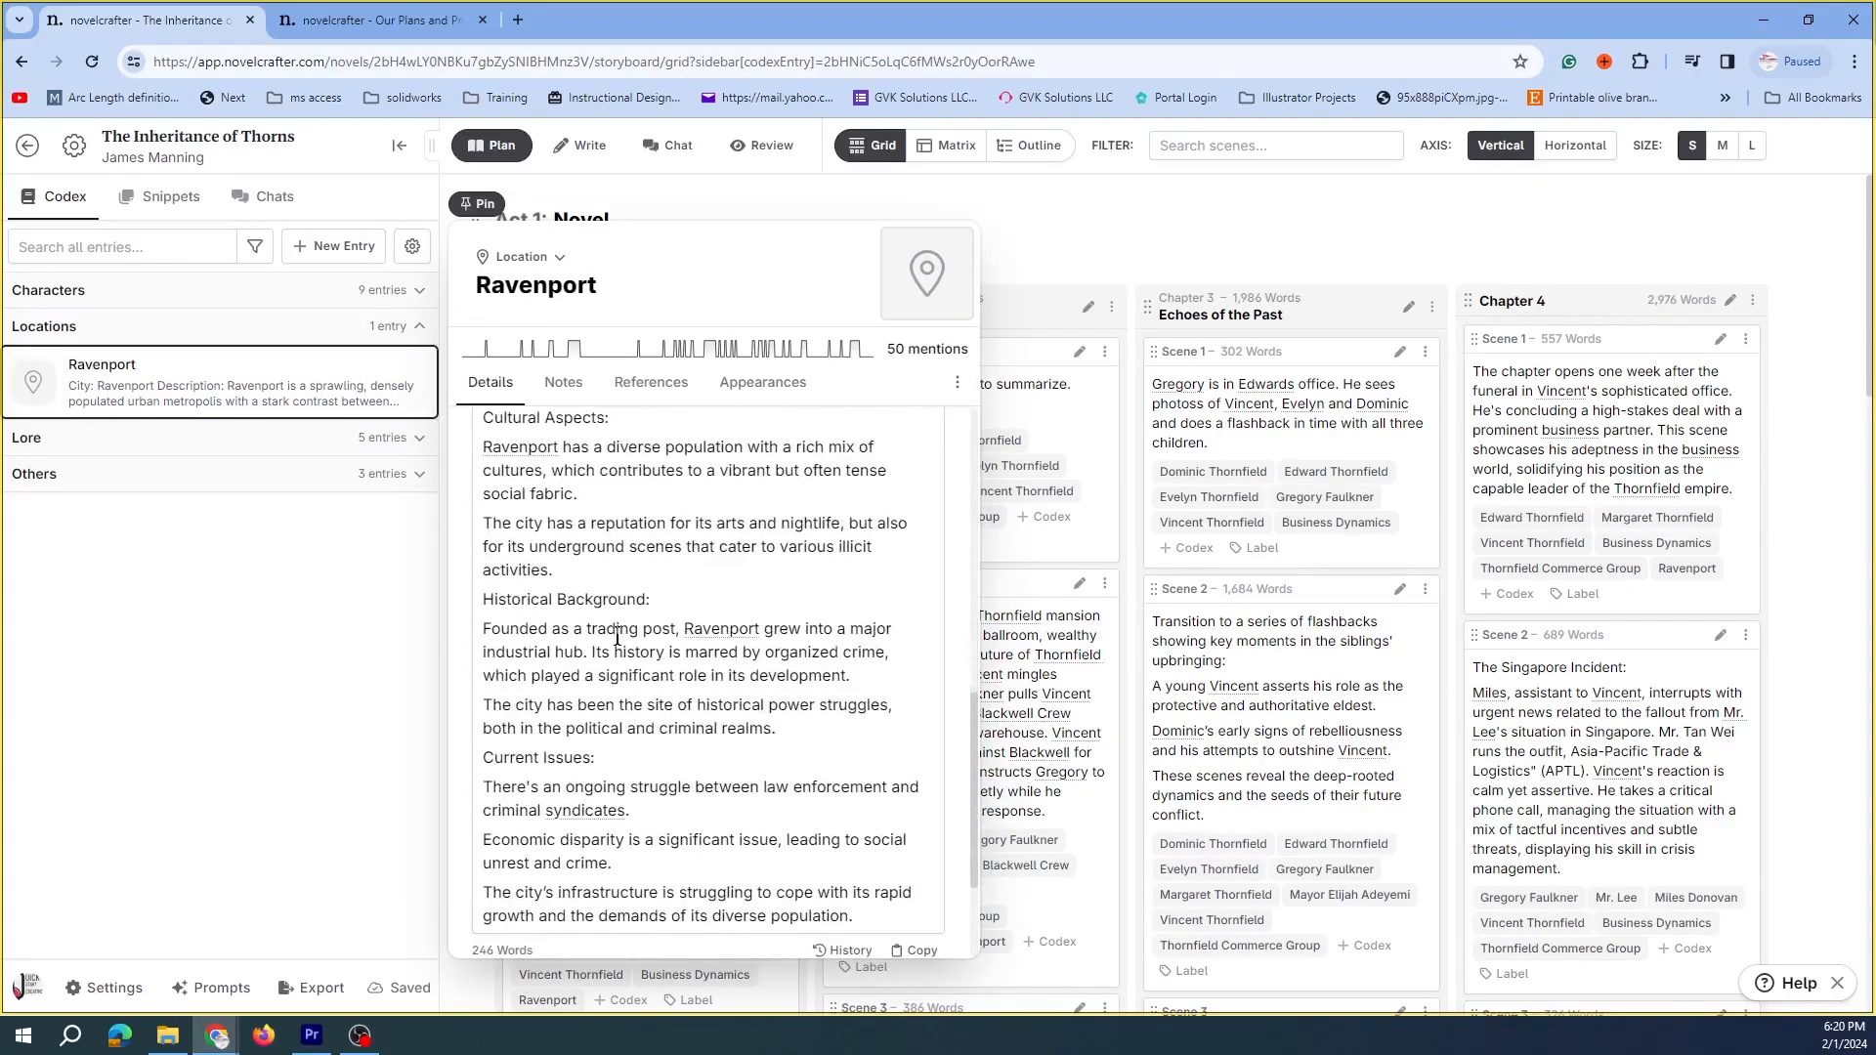
pyautogui.scroll(-2, 588, 605)
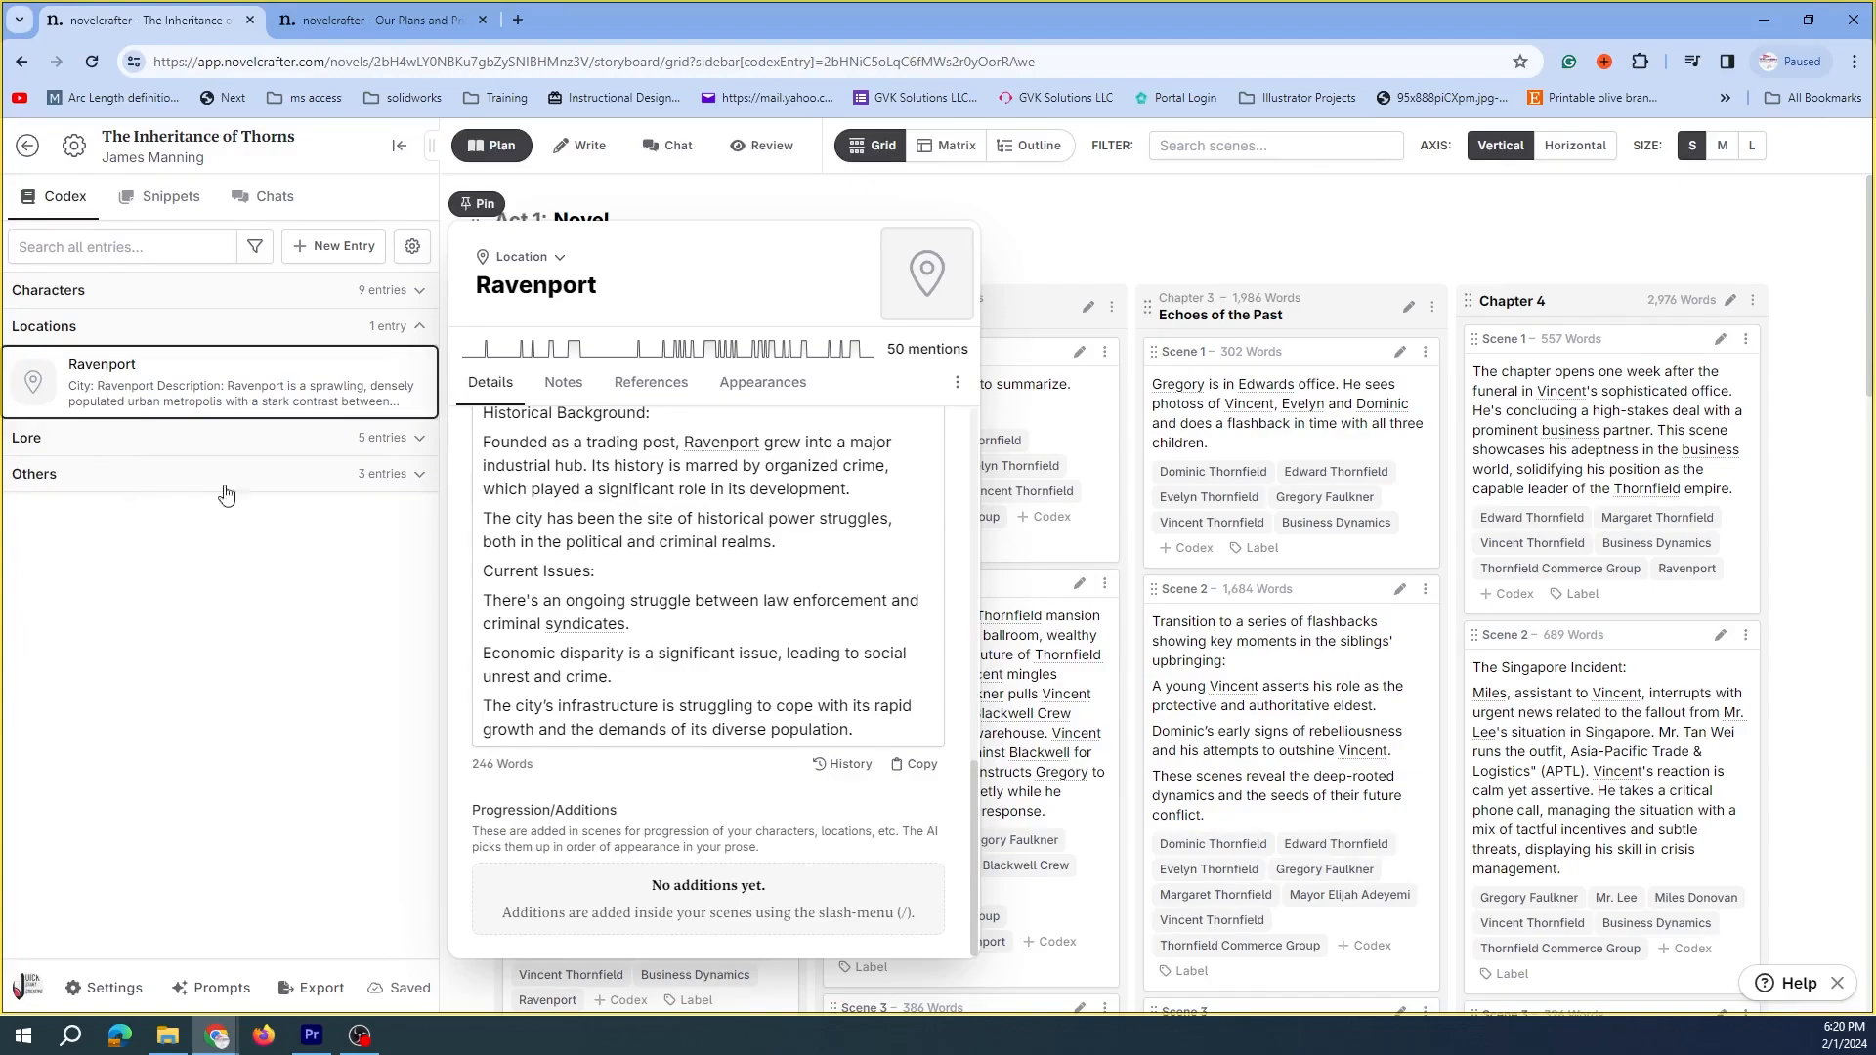
# Expand the Lore and Others categories of the Codex and look through their entries
pyautogui.click(270, 443)
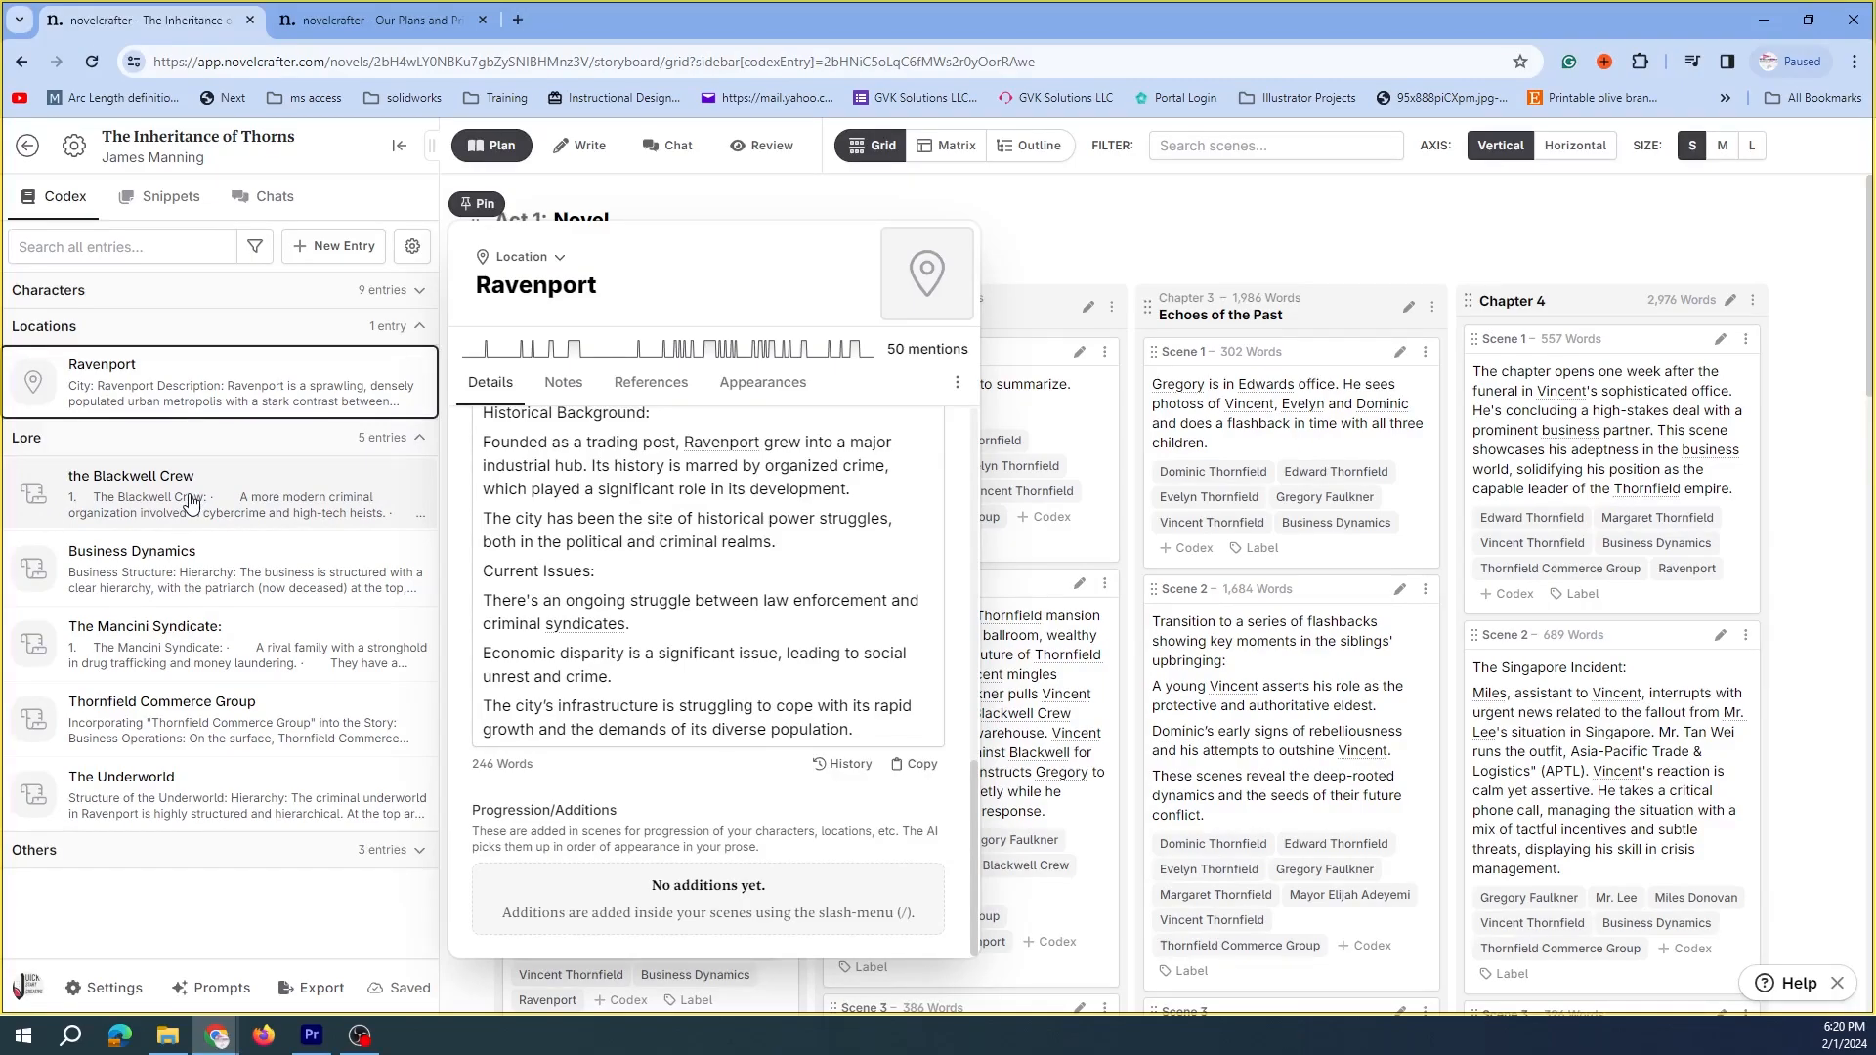
pyautogui.click(93, 850)
pyautogui.scroll(-2, 137, 811)
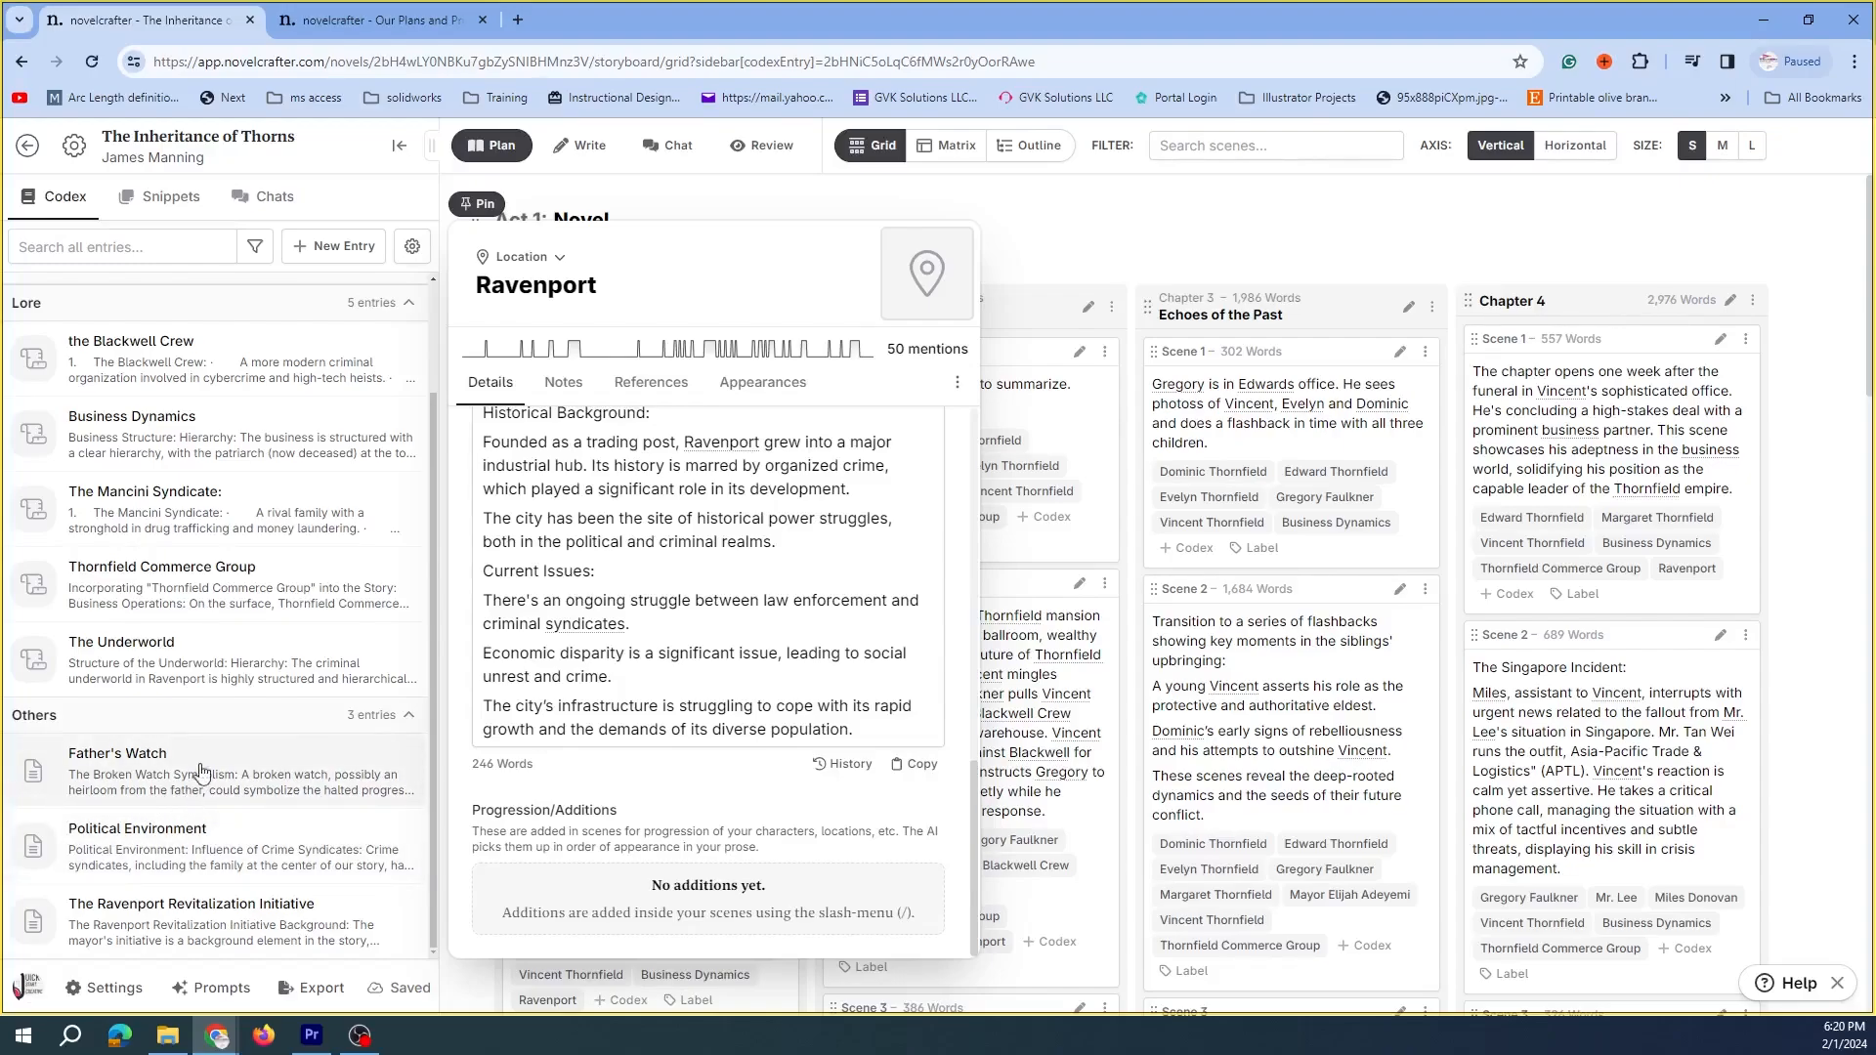
pyautogui.scroll(2, 406, 315)
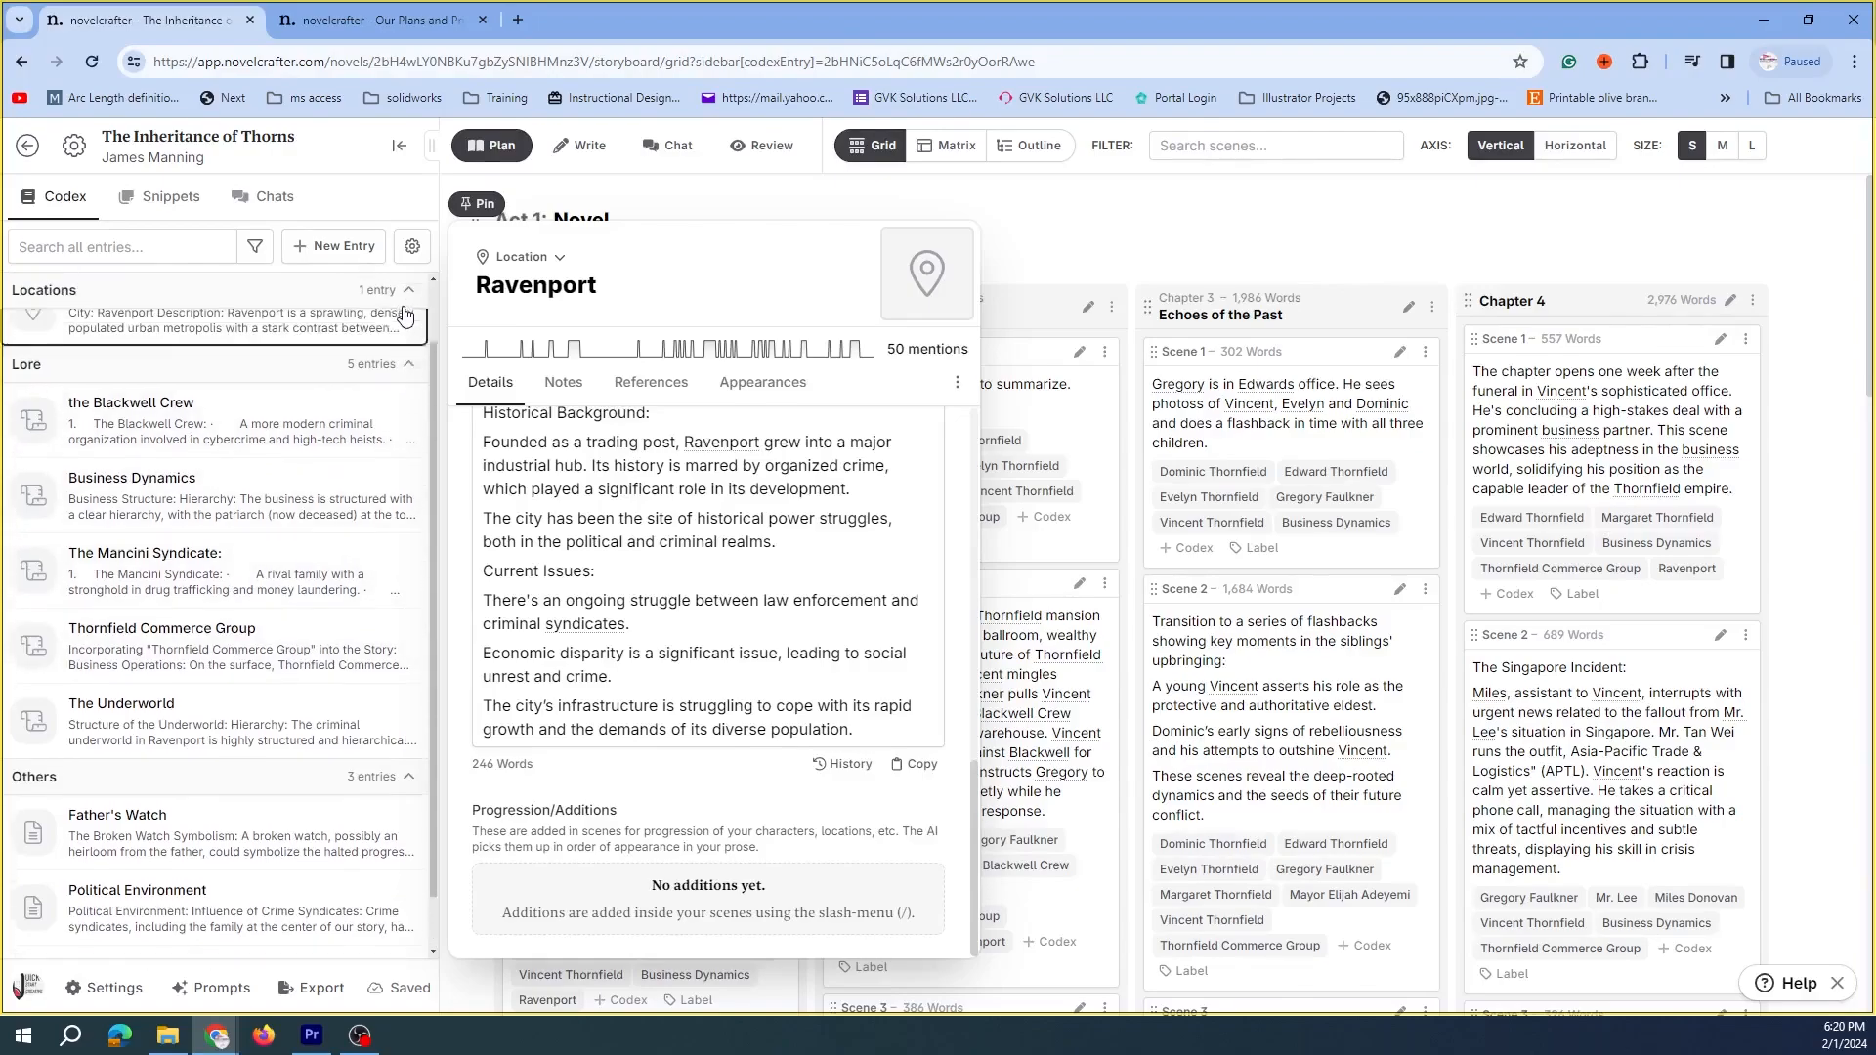
# Close the Ravenport entry and look over the scene cards of the chapters in the planning grid
pyautogui.click(707, 200)
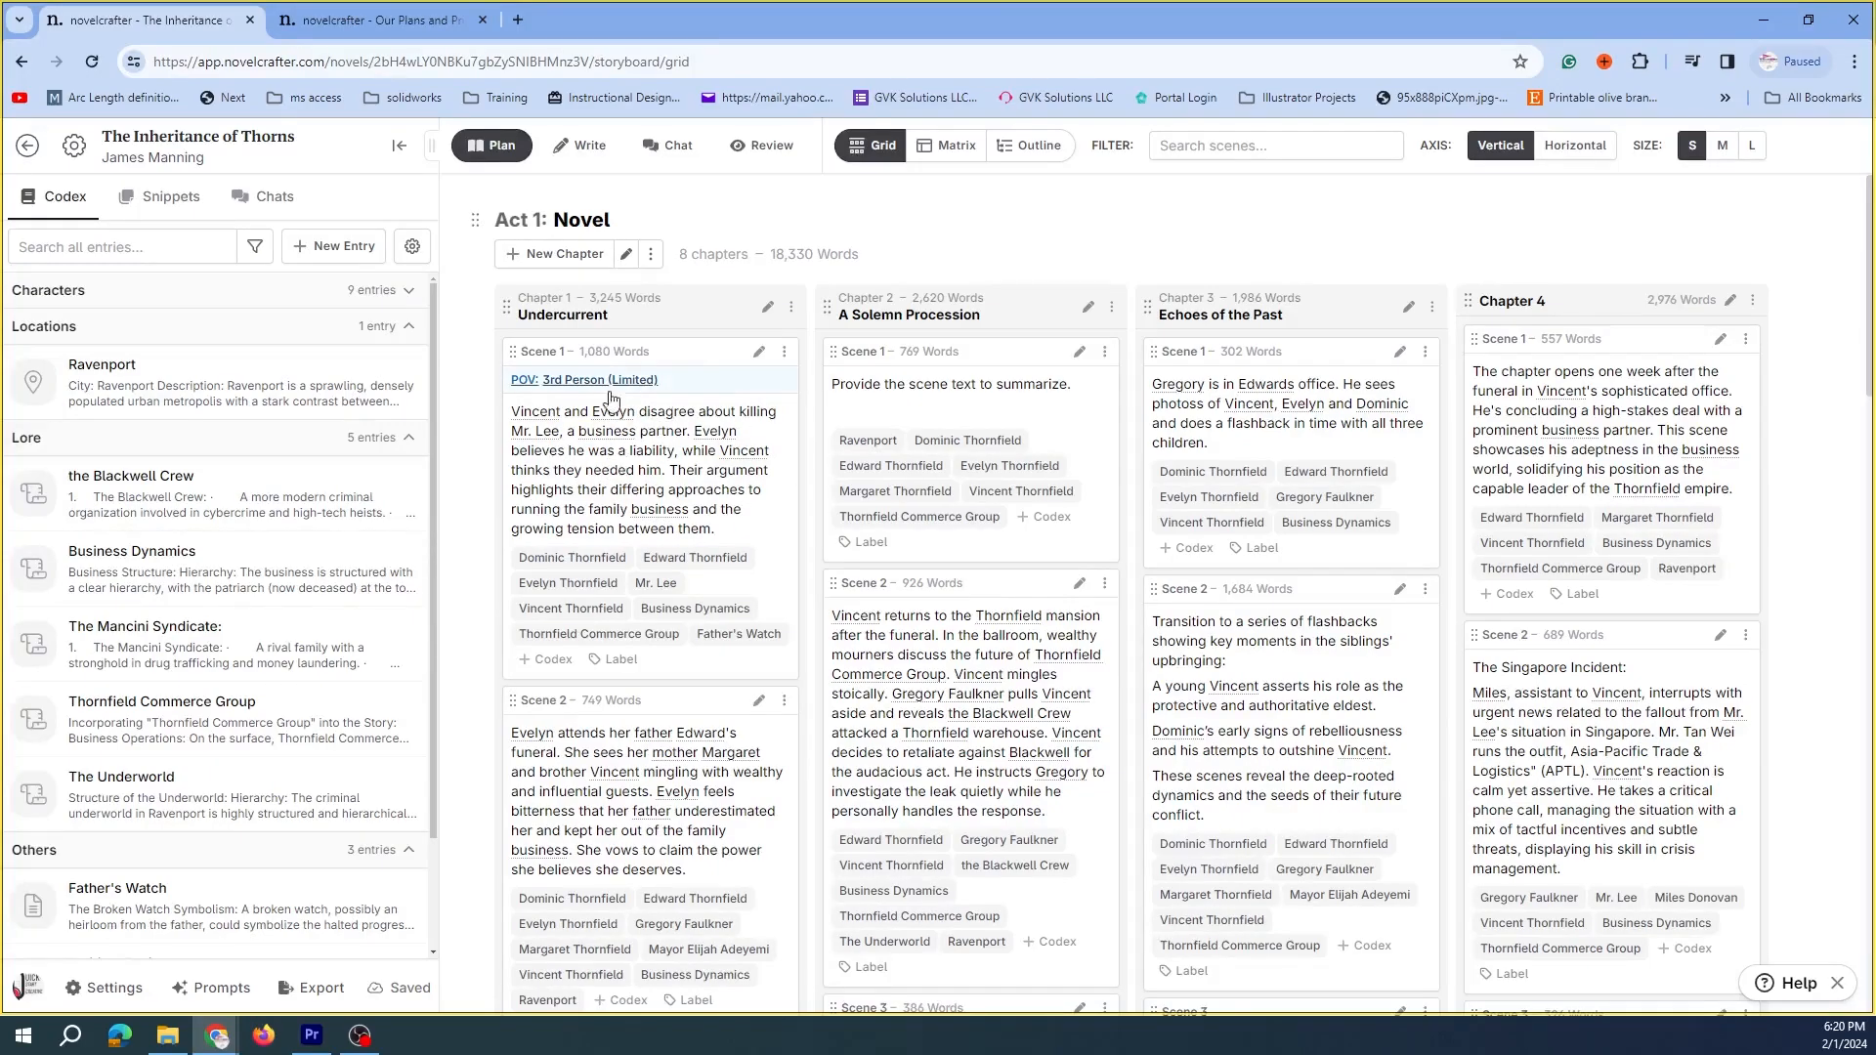
pyautogui.scroll(-4, 664, 400)
pyautogui.scroll(-2, 653, 391)
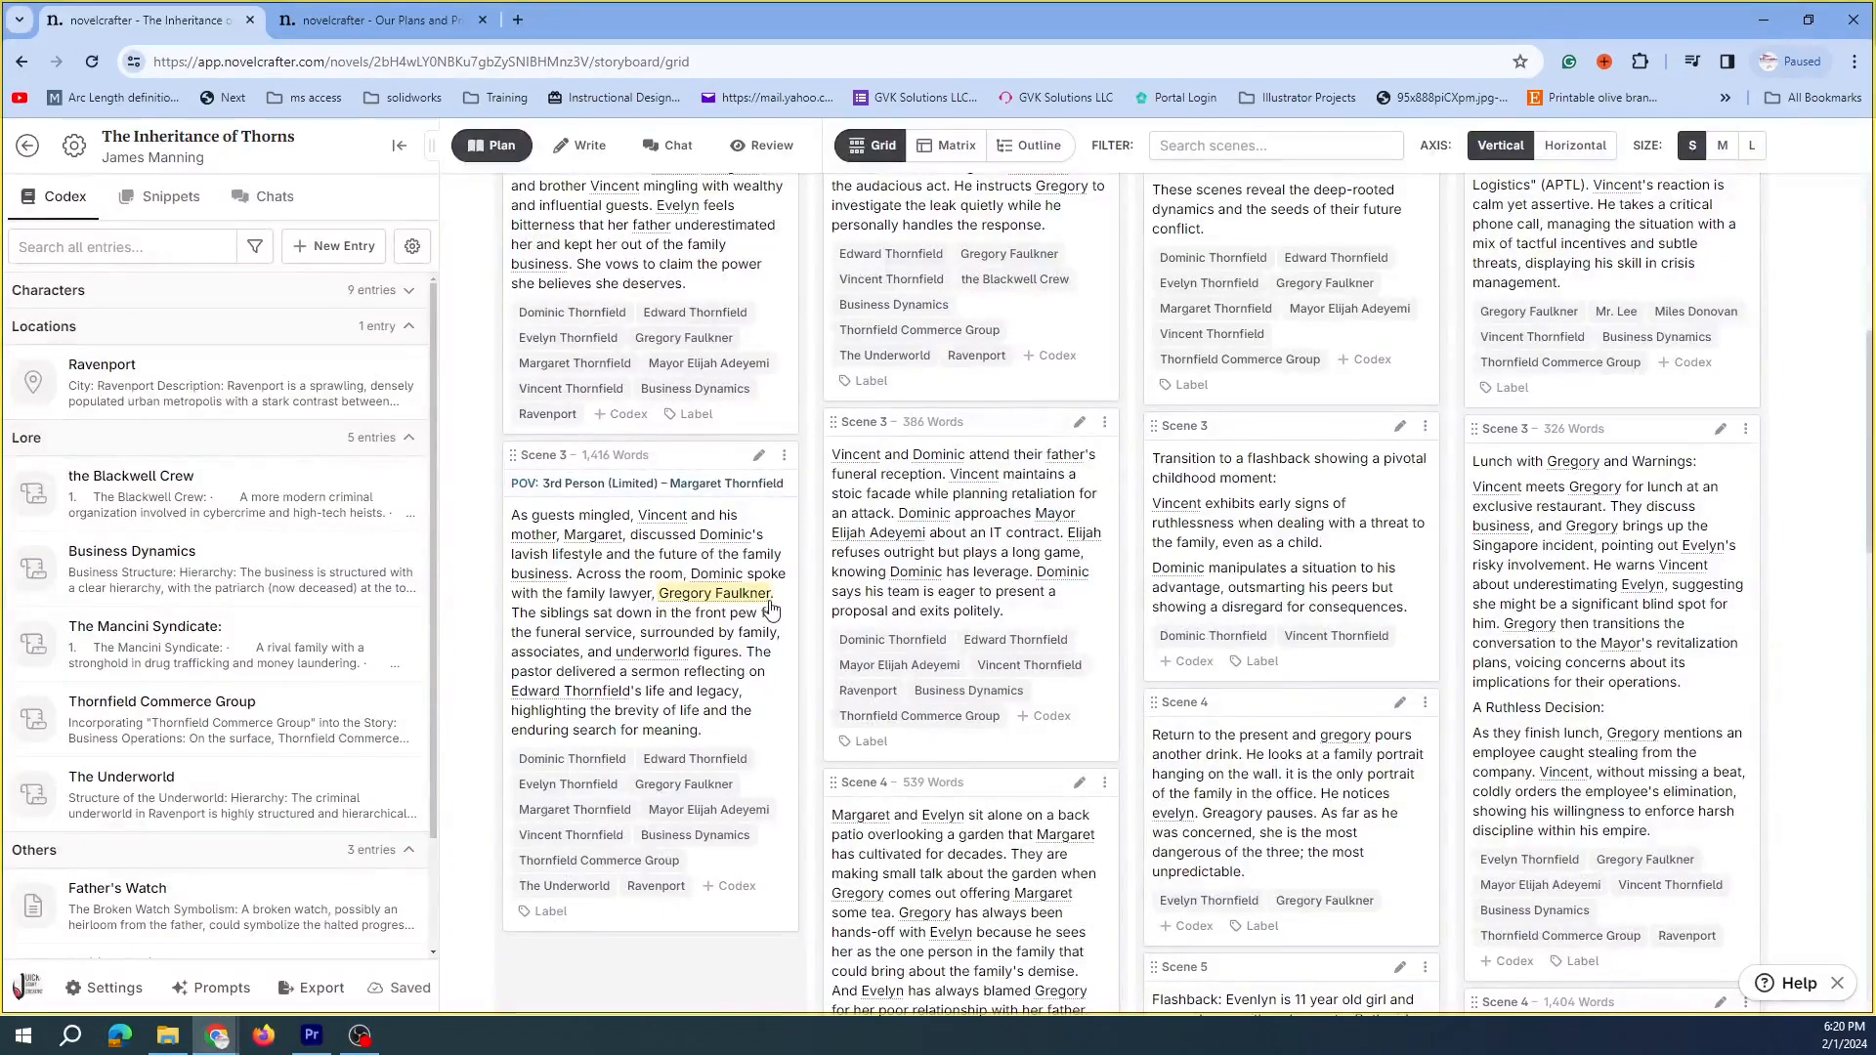
pyautogui.scroll(5, 664, 449)
pyautogui.scroll(1, 686, 386)
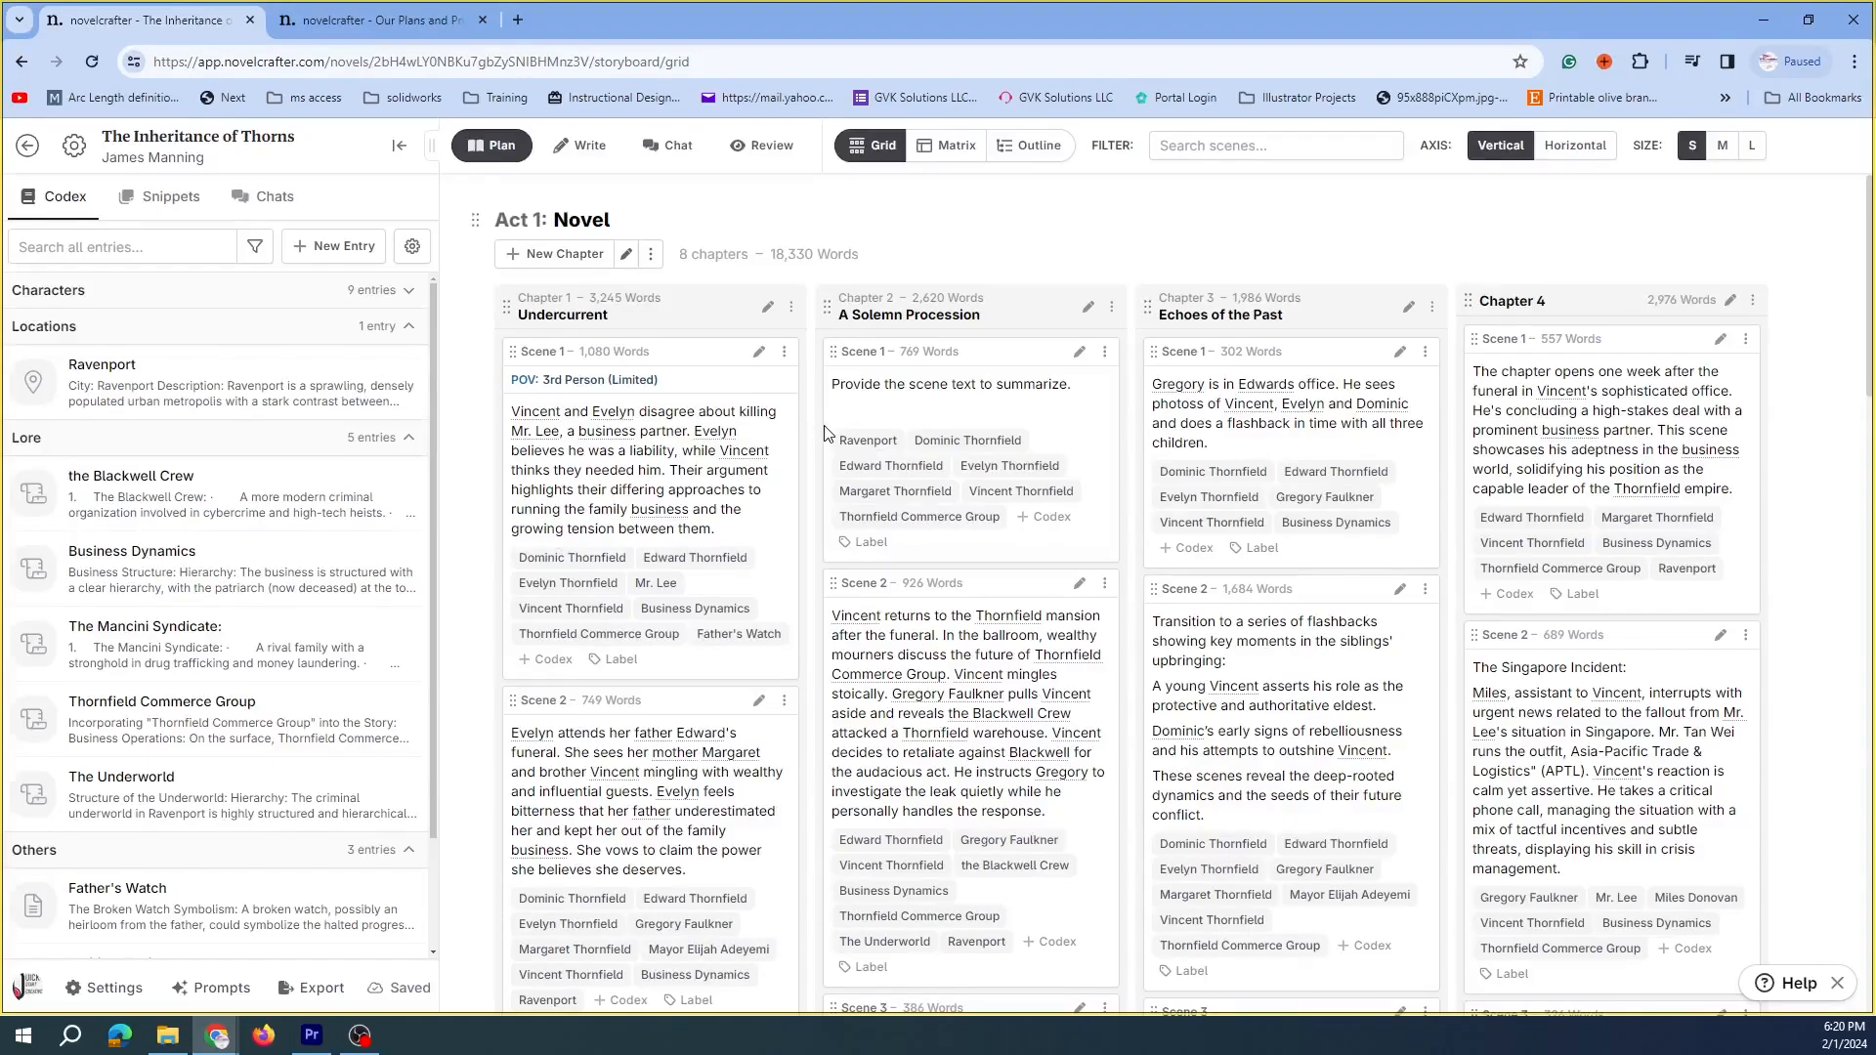
pyautogui.scroll(-2, 904, 397)
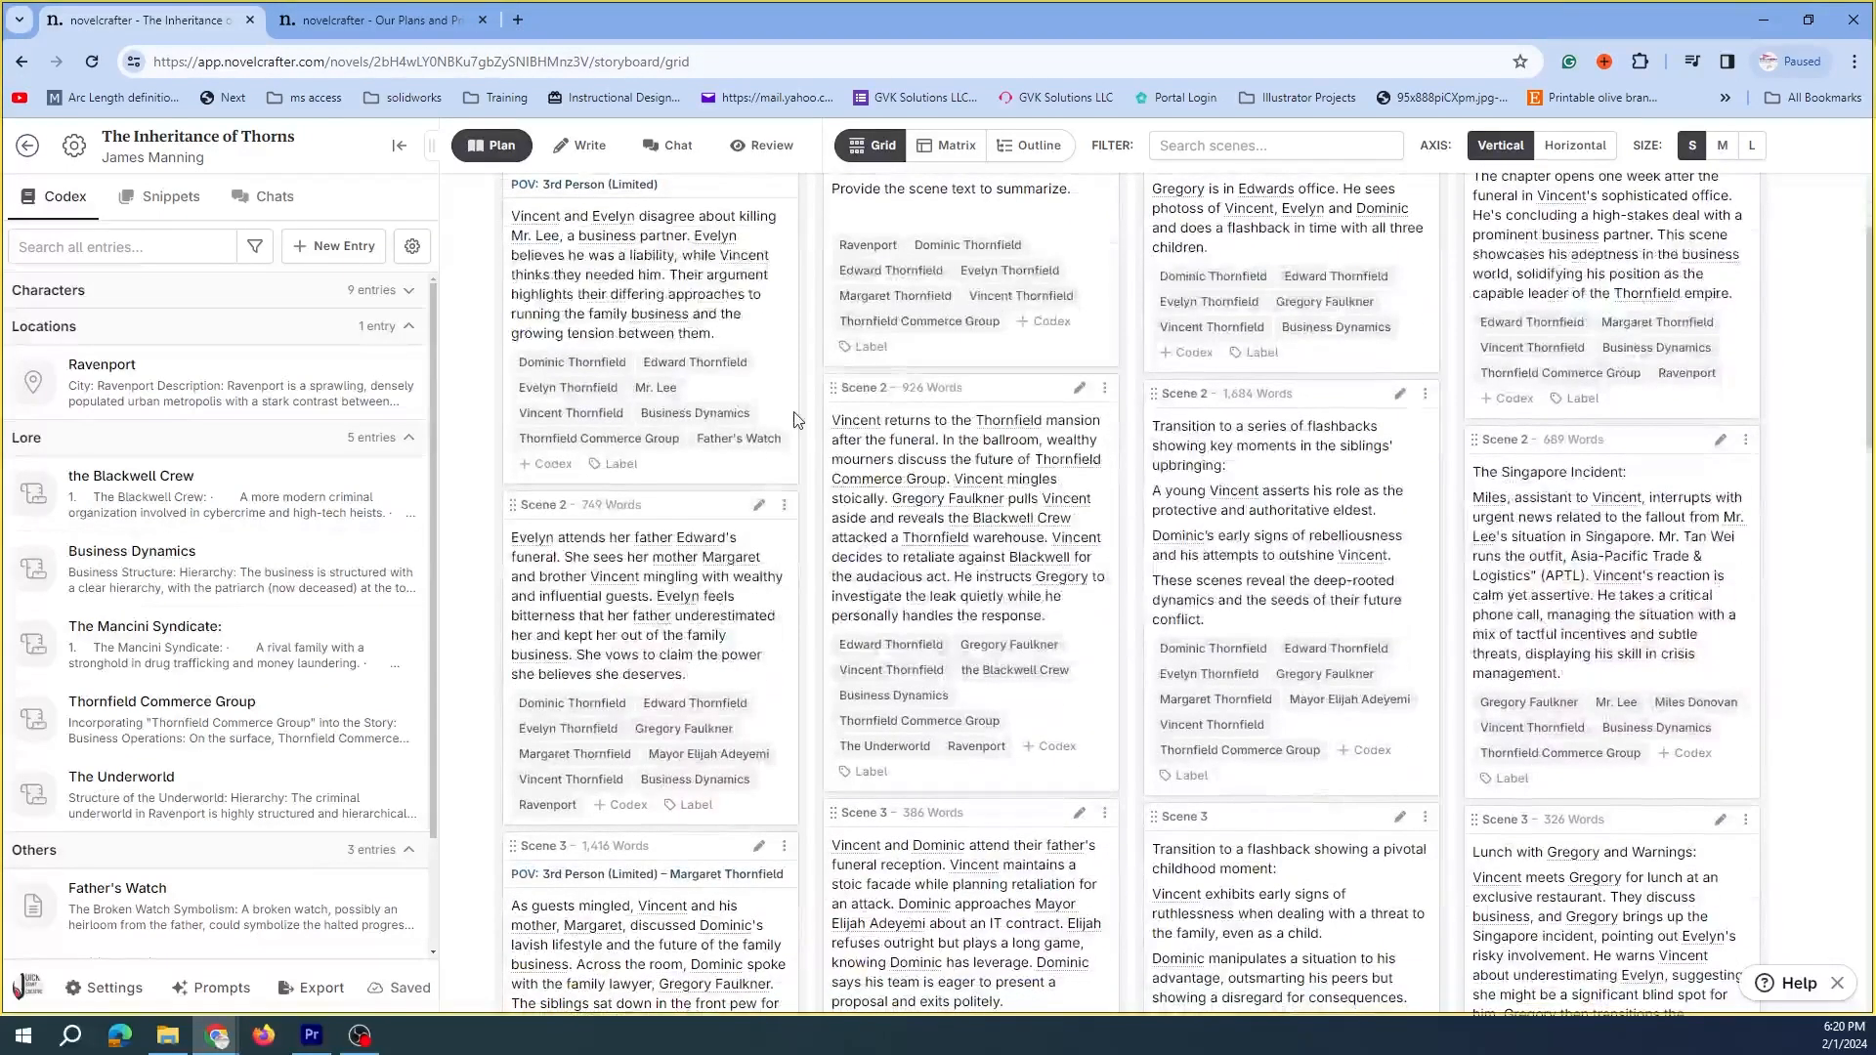
pyautogui.scroll(2, 876, 373)
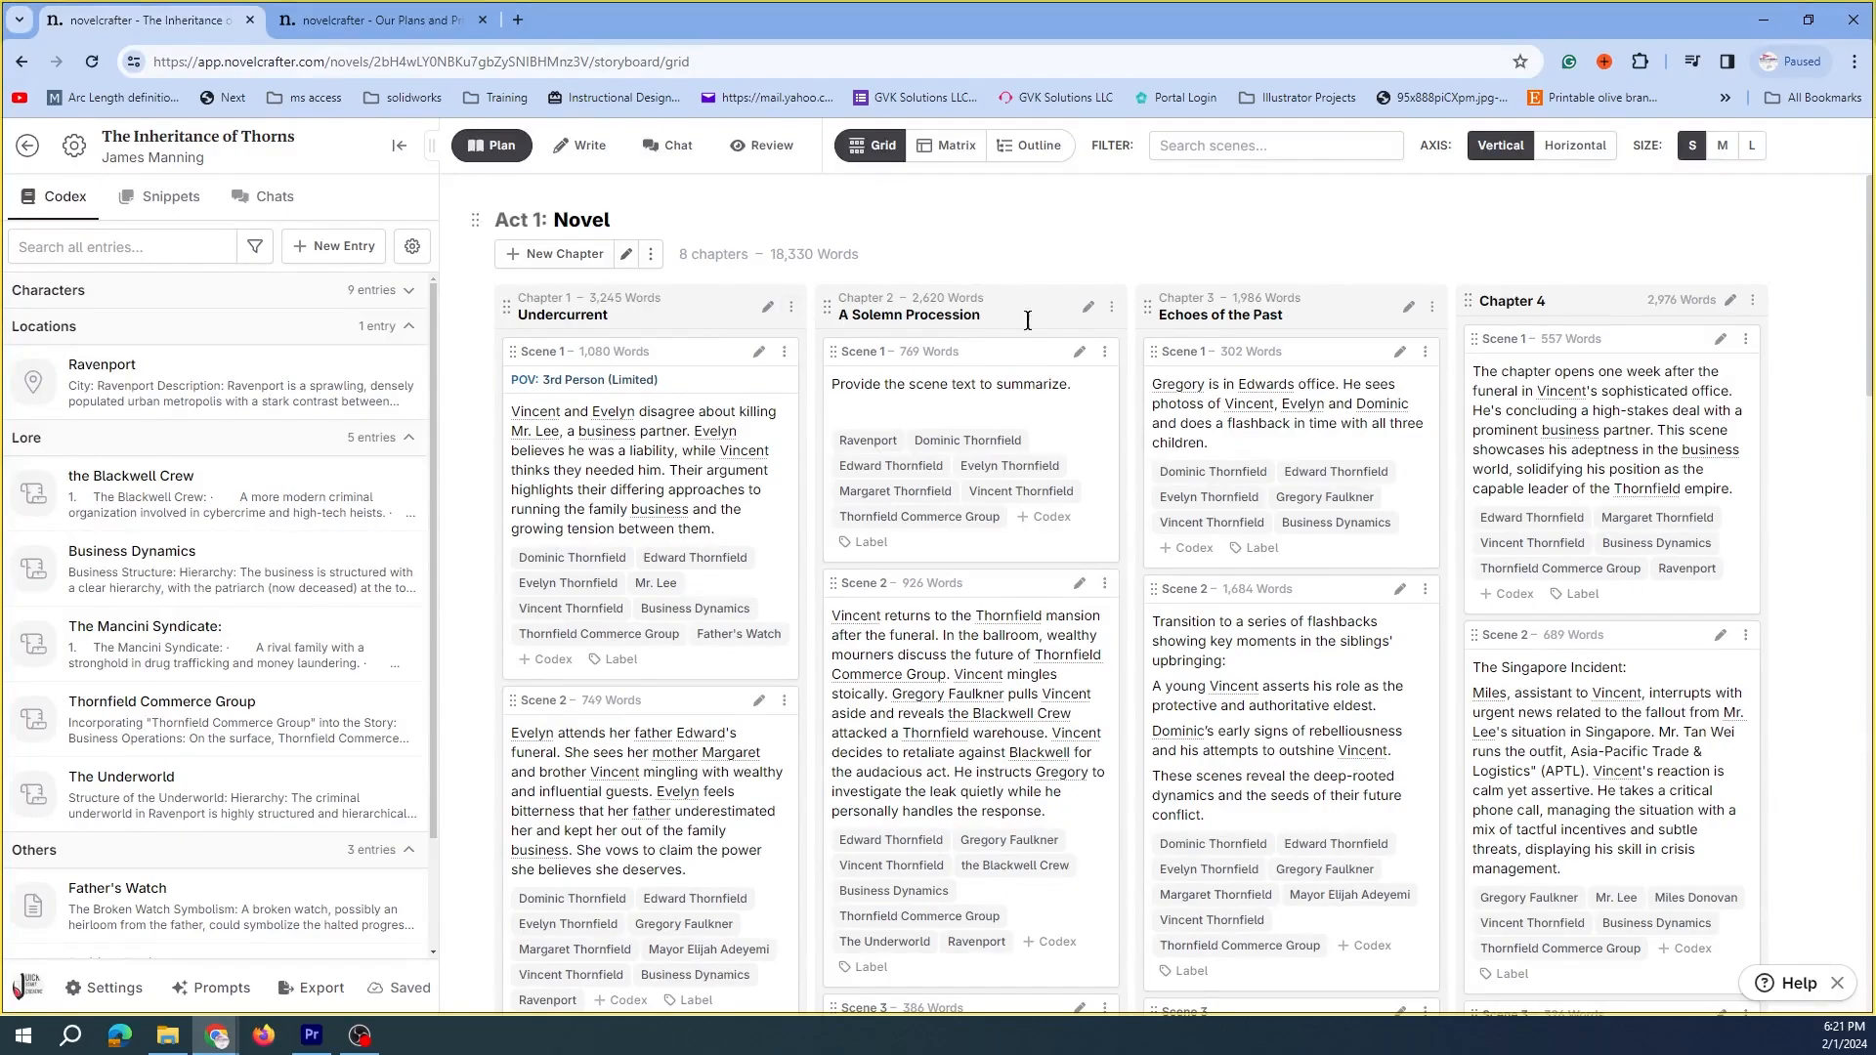
# Open Chapter 2, A Solemn Procession, for writing and look through its scene beat and prose
pyautogui.click(1088, 308)
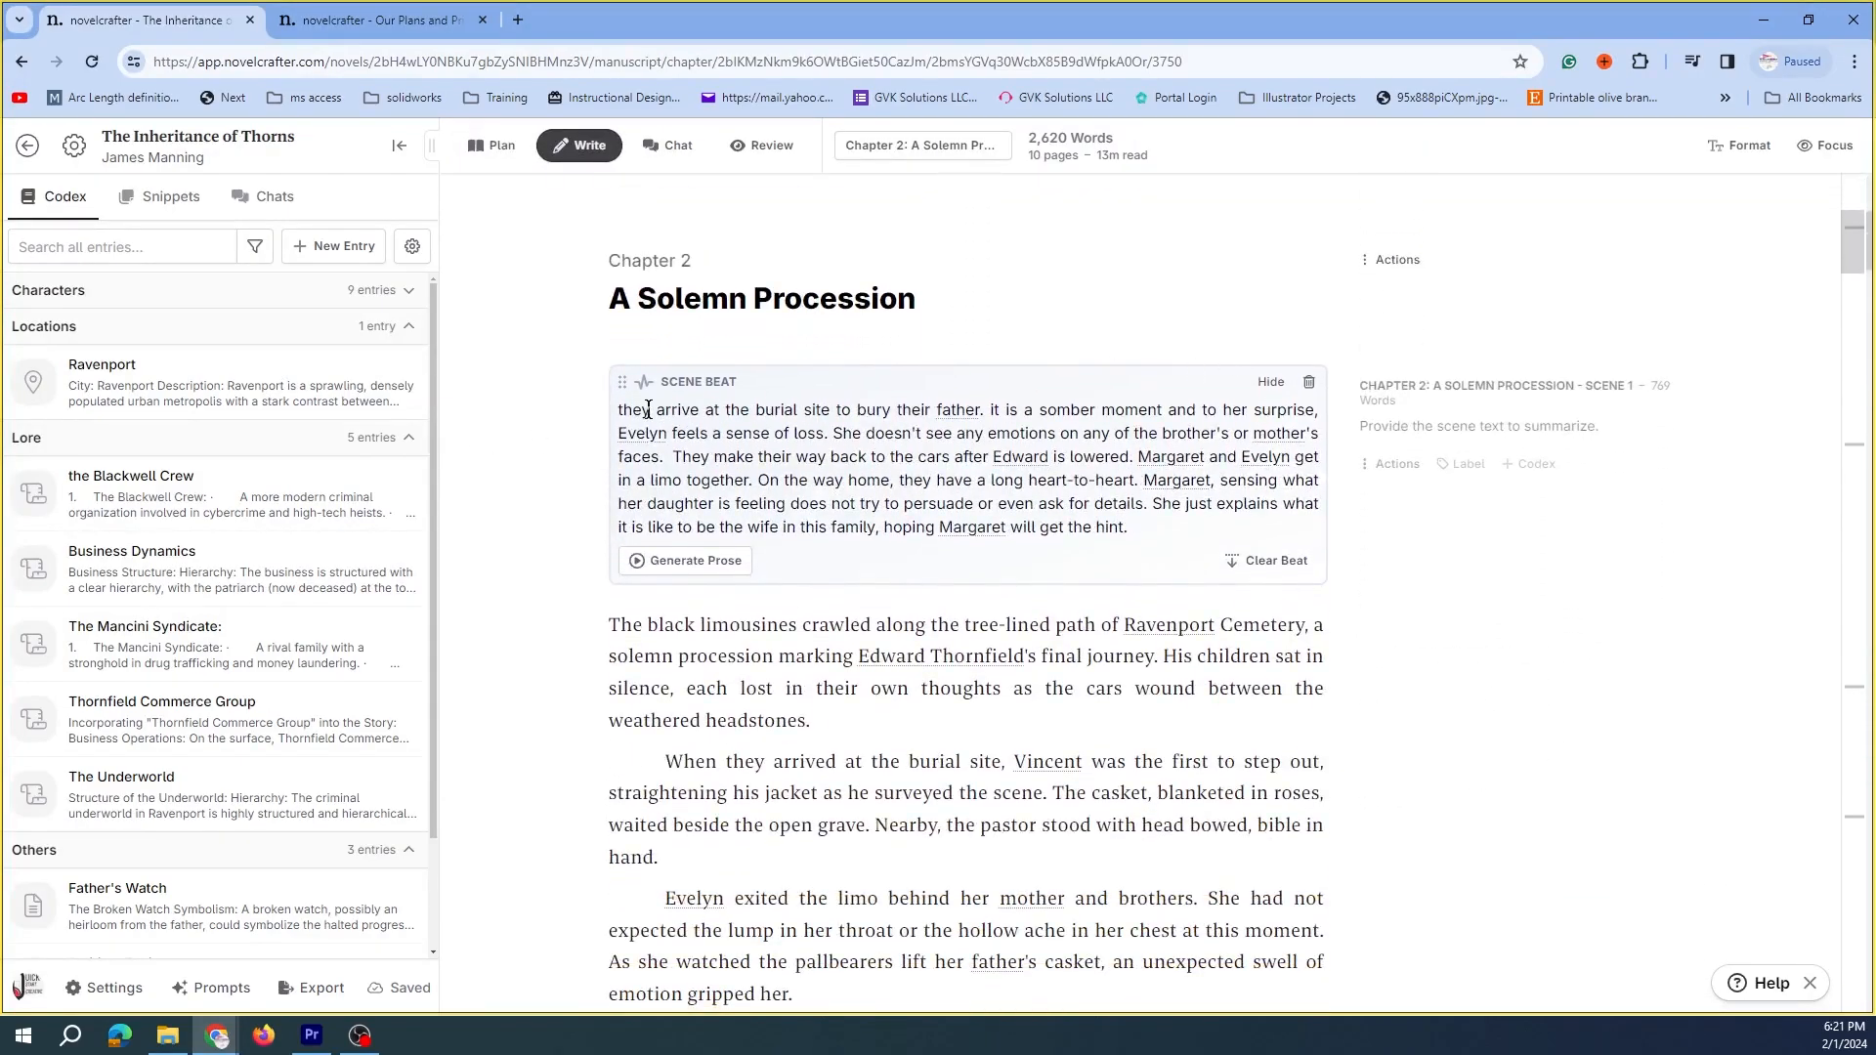
pyautogui.scroll(-2, 1045, 439)
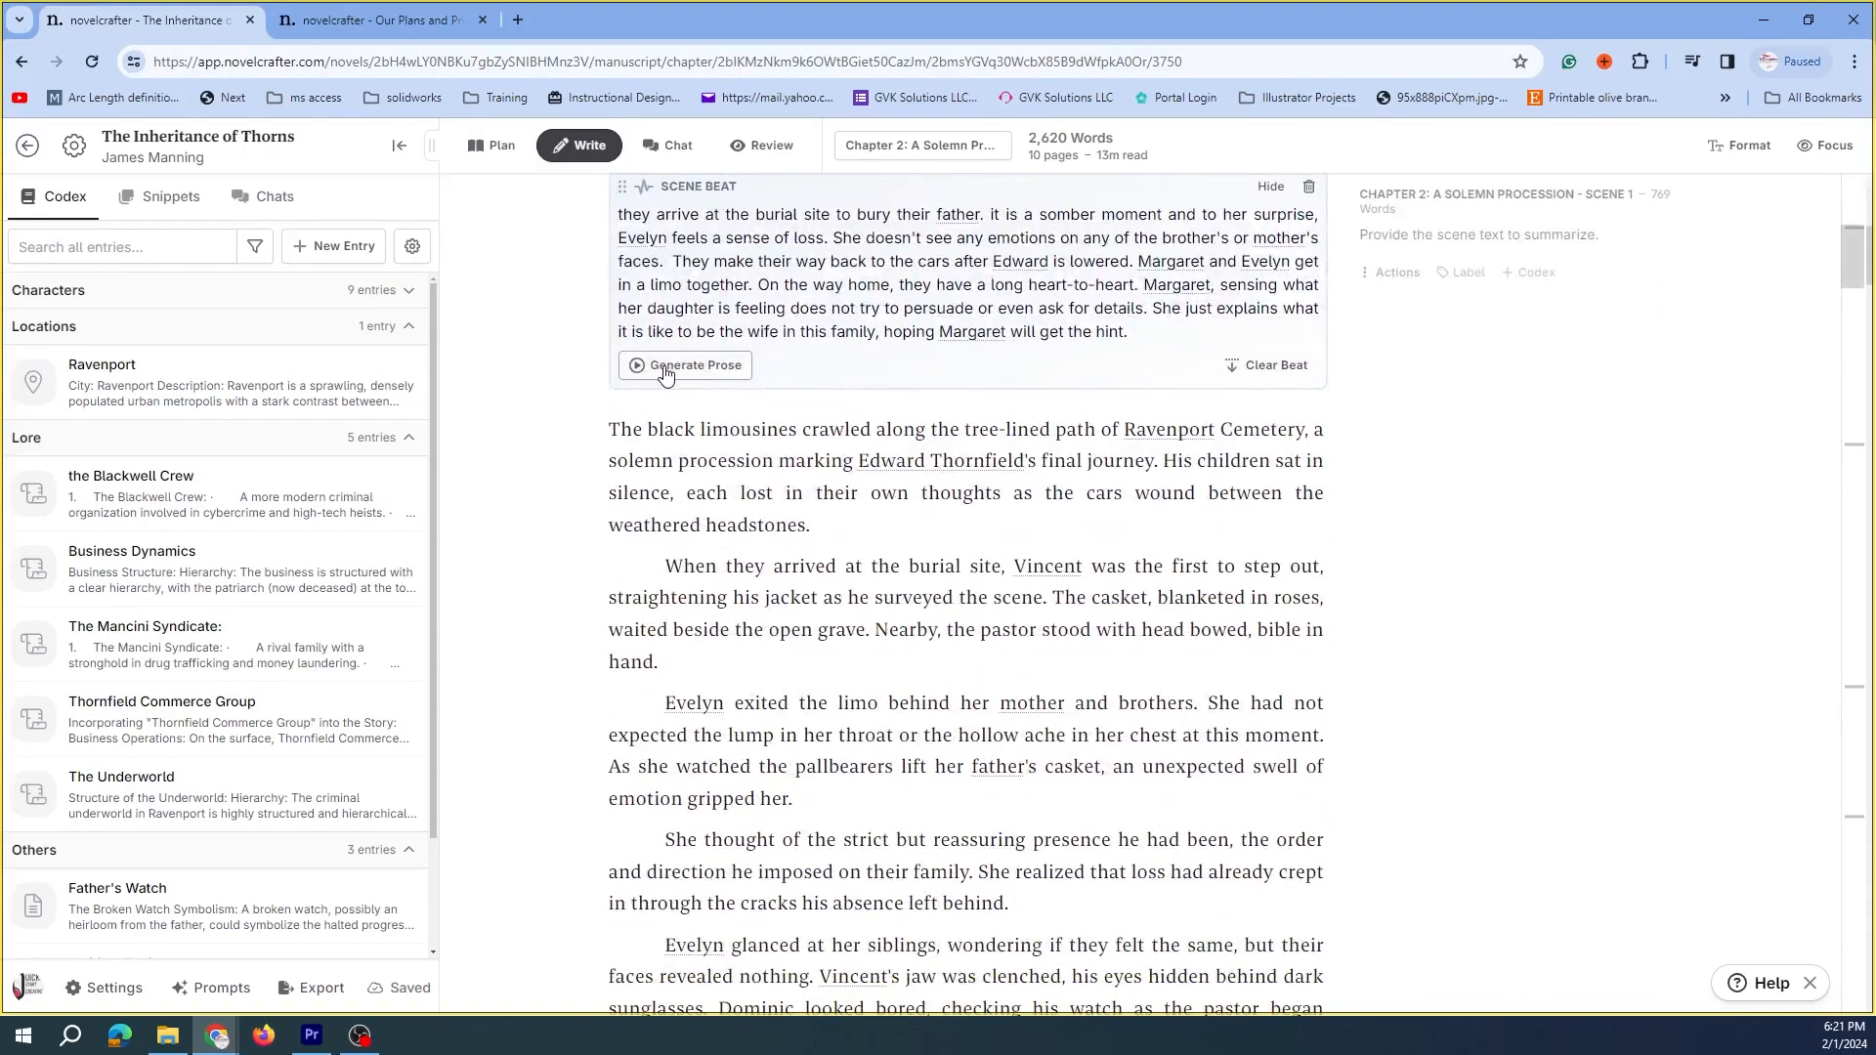
pyautogui.scroll(-8, 1016, 420)
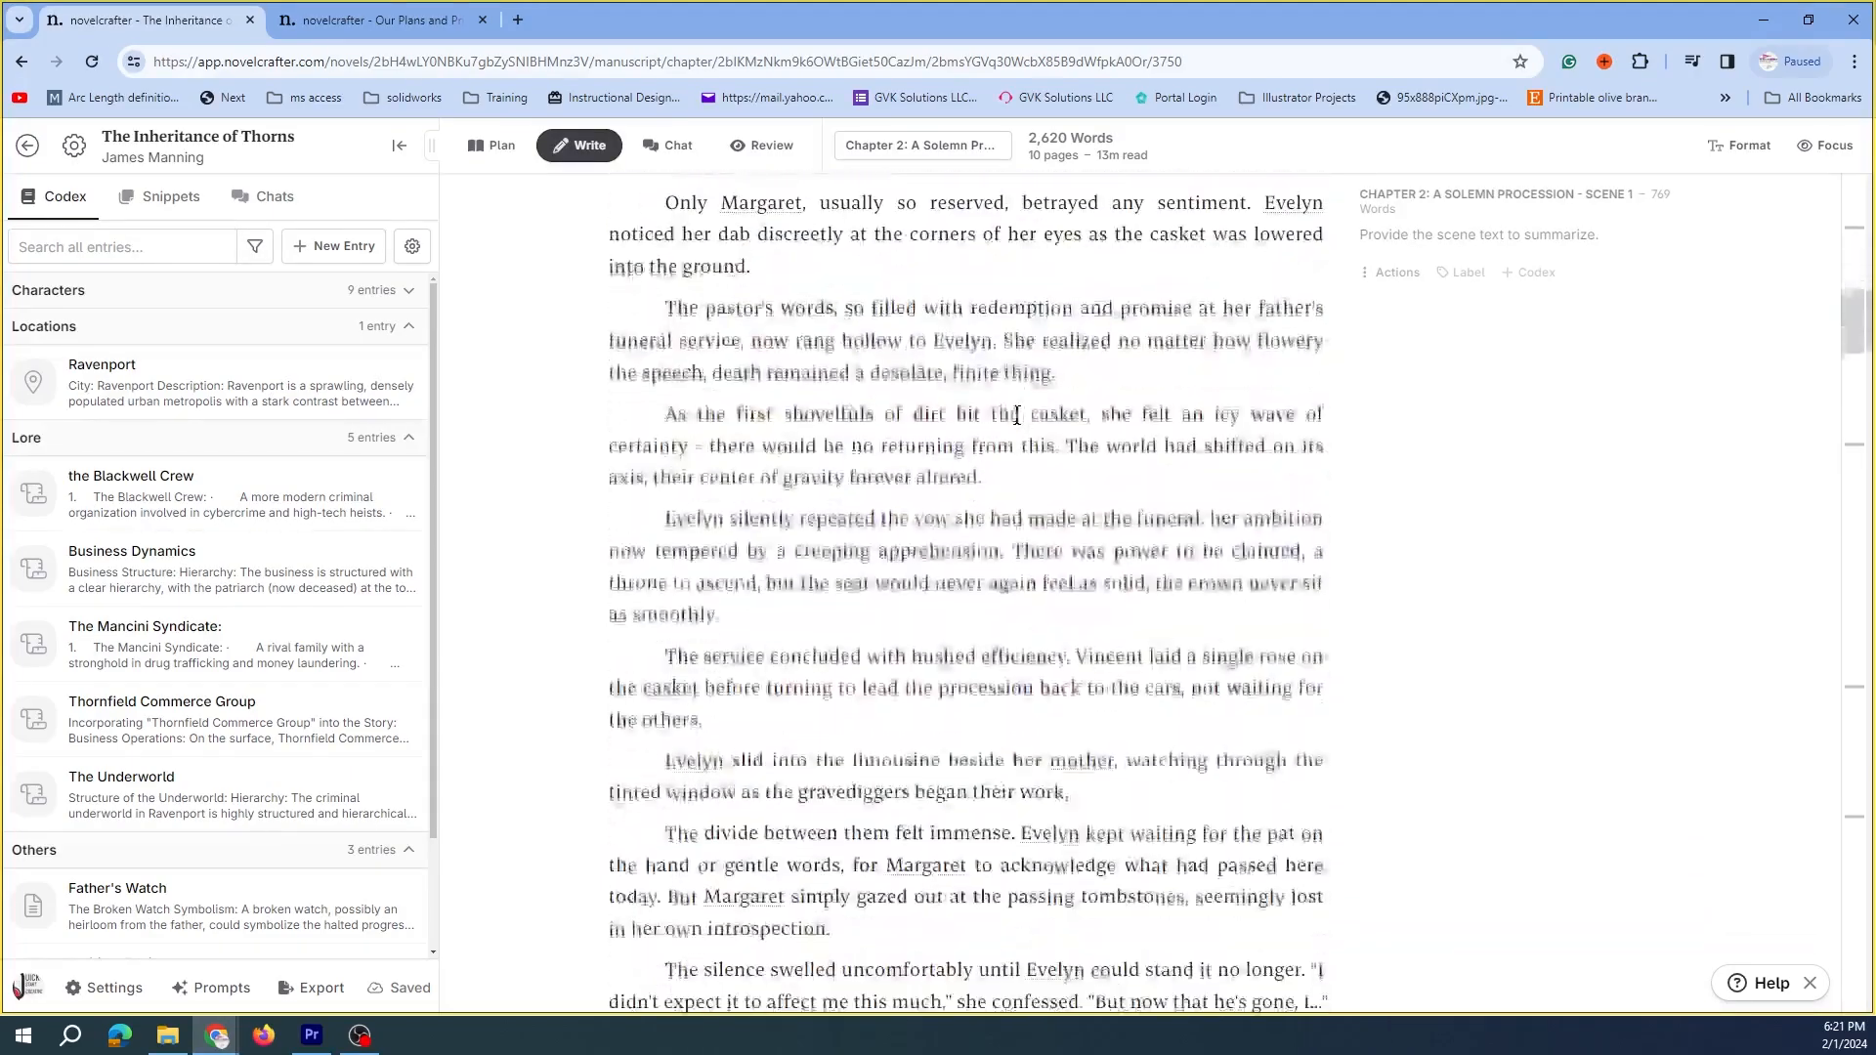
pyautogui.scroll(-5, 1016, 415)
pyautogui.scroll(17, 977, 415)
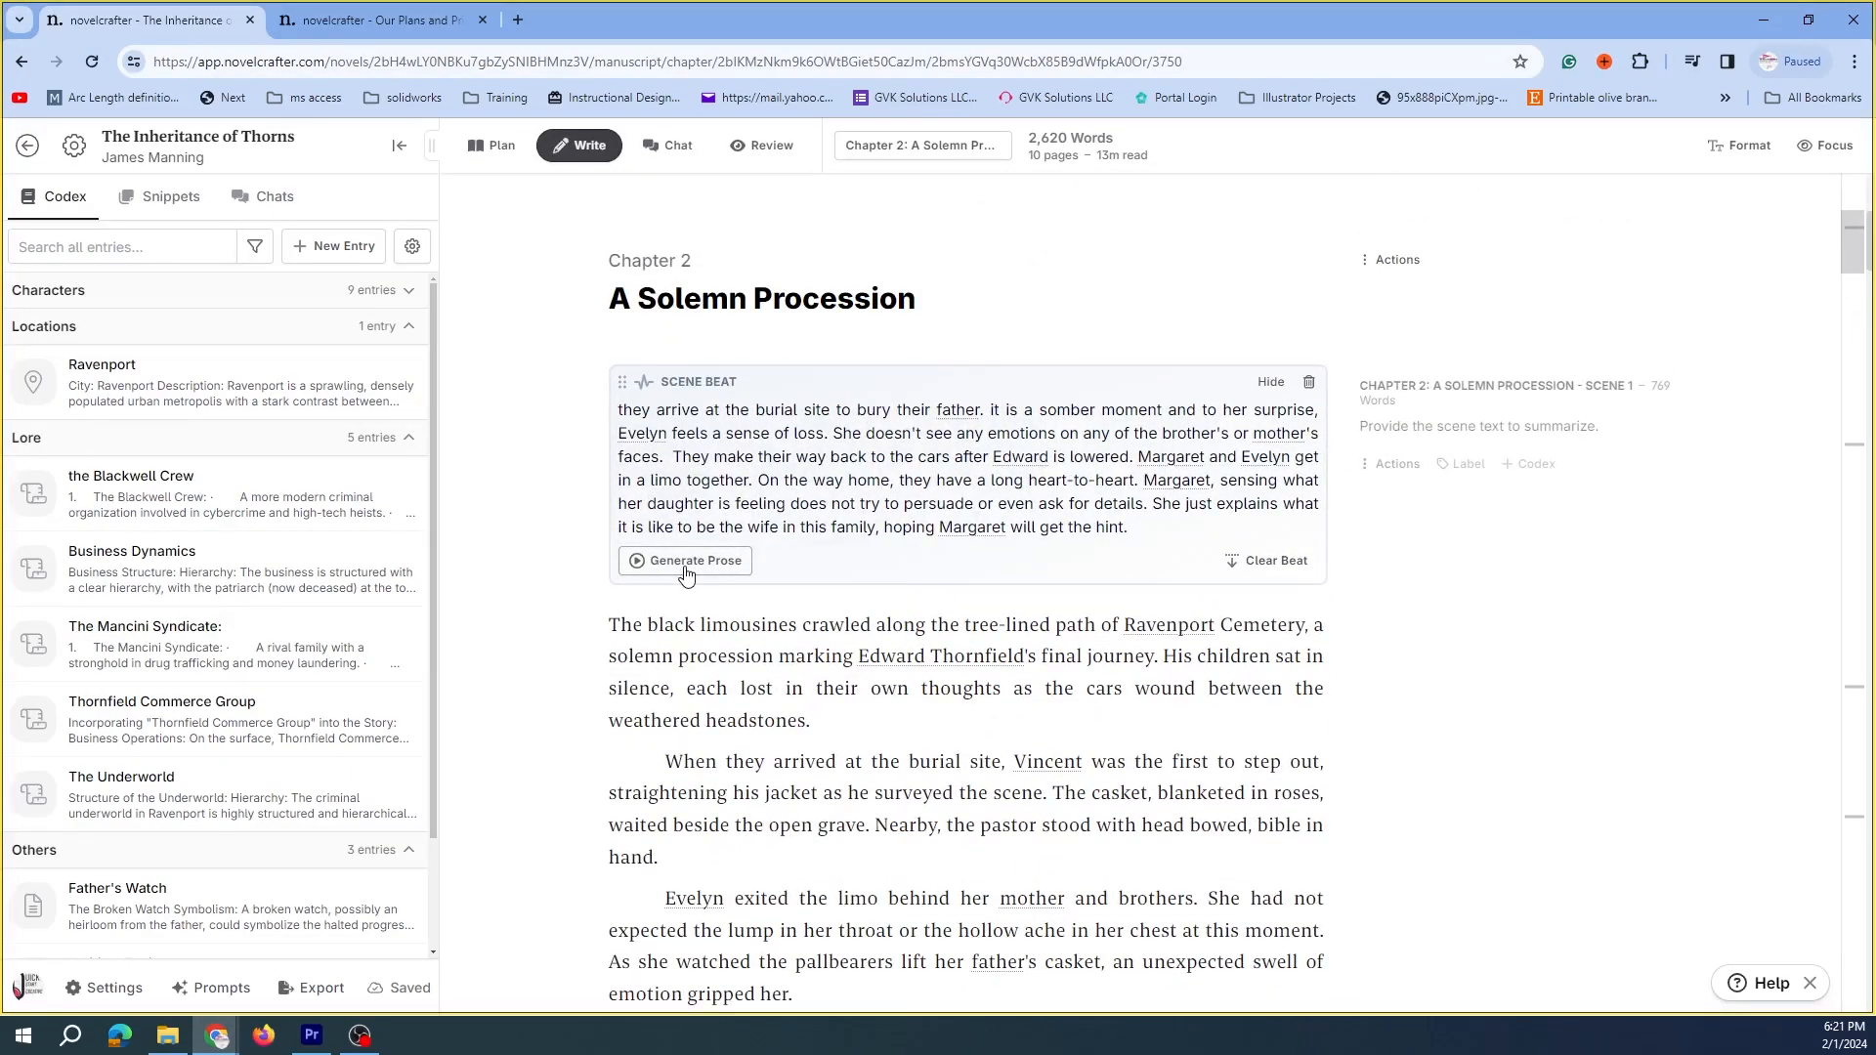
# Examine the AI models offered for generating prose from the scene beat with the General Purpose prompt, closing the list when done
pyautogui.click(686, 572)
pyautogui.moveTo(690, 603)
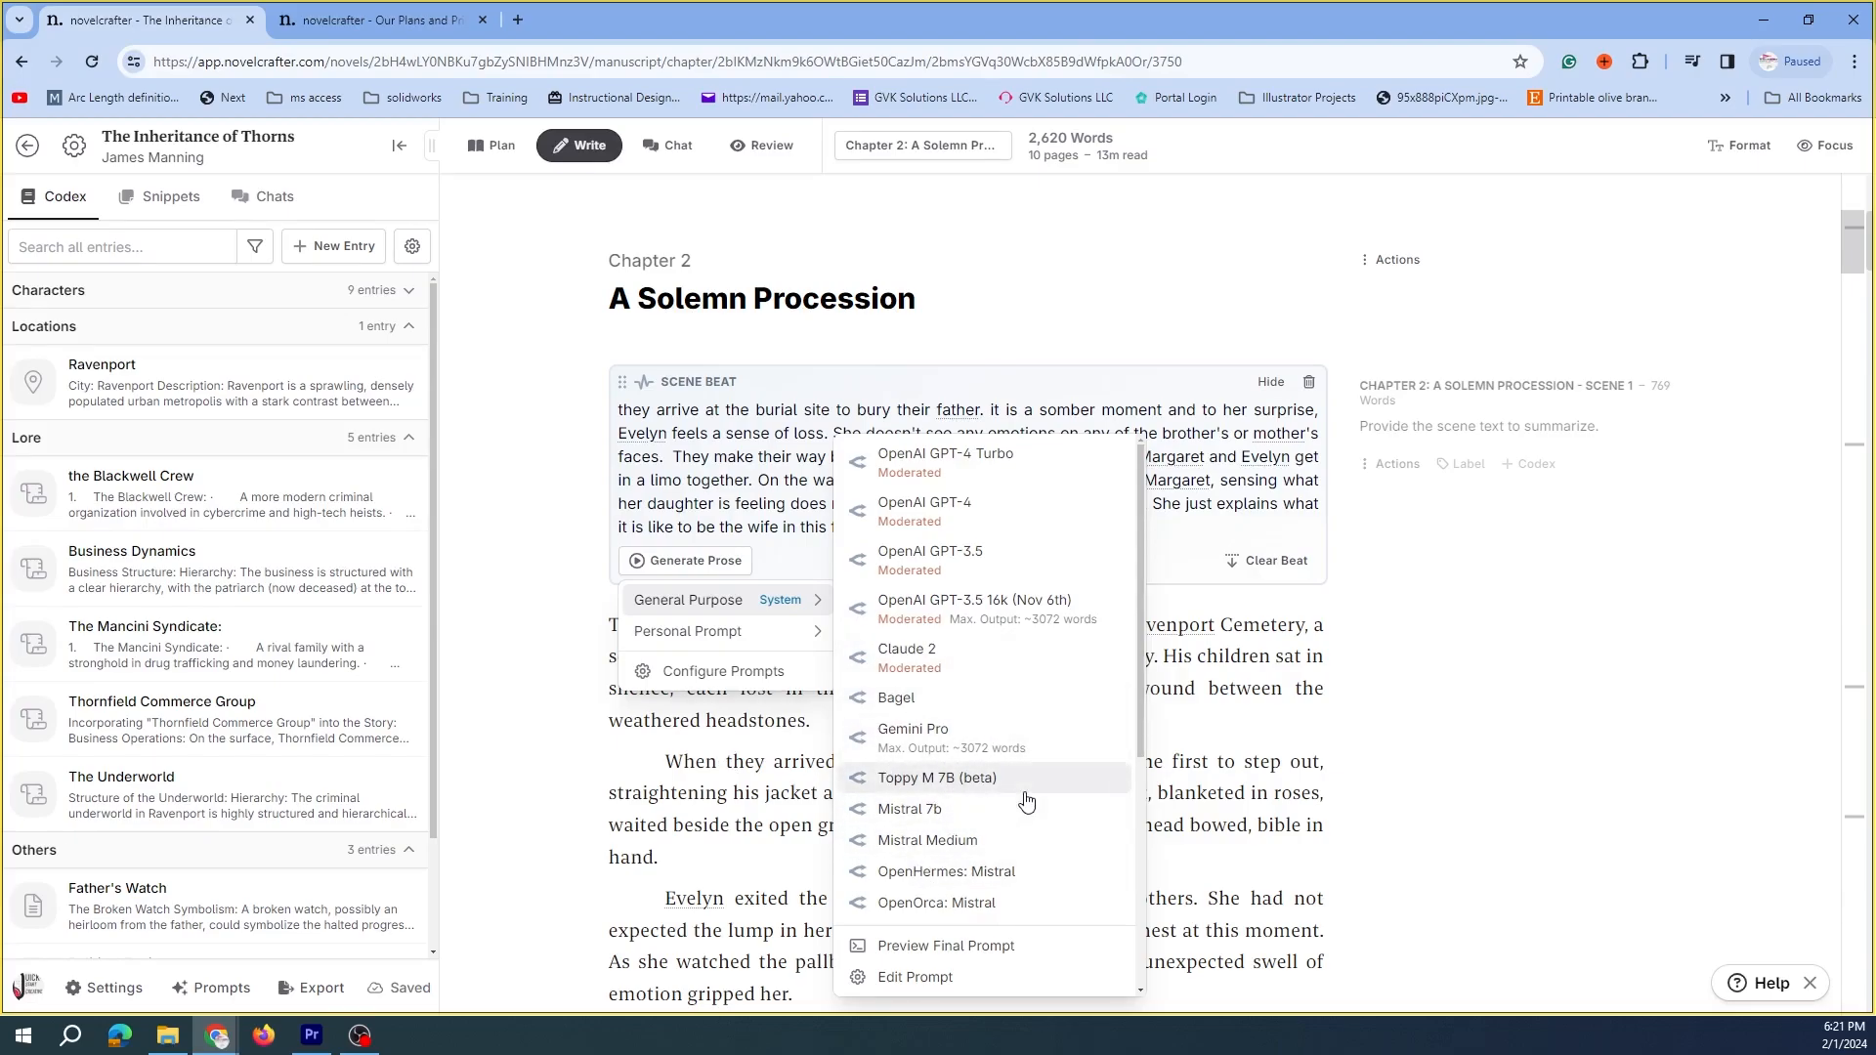
pyautogui.scroll(-2, 1029, 789)
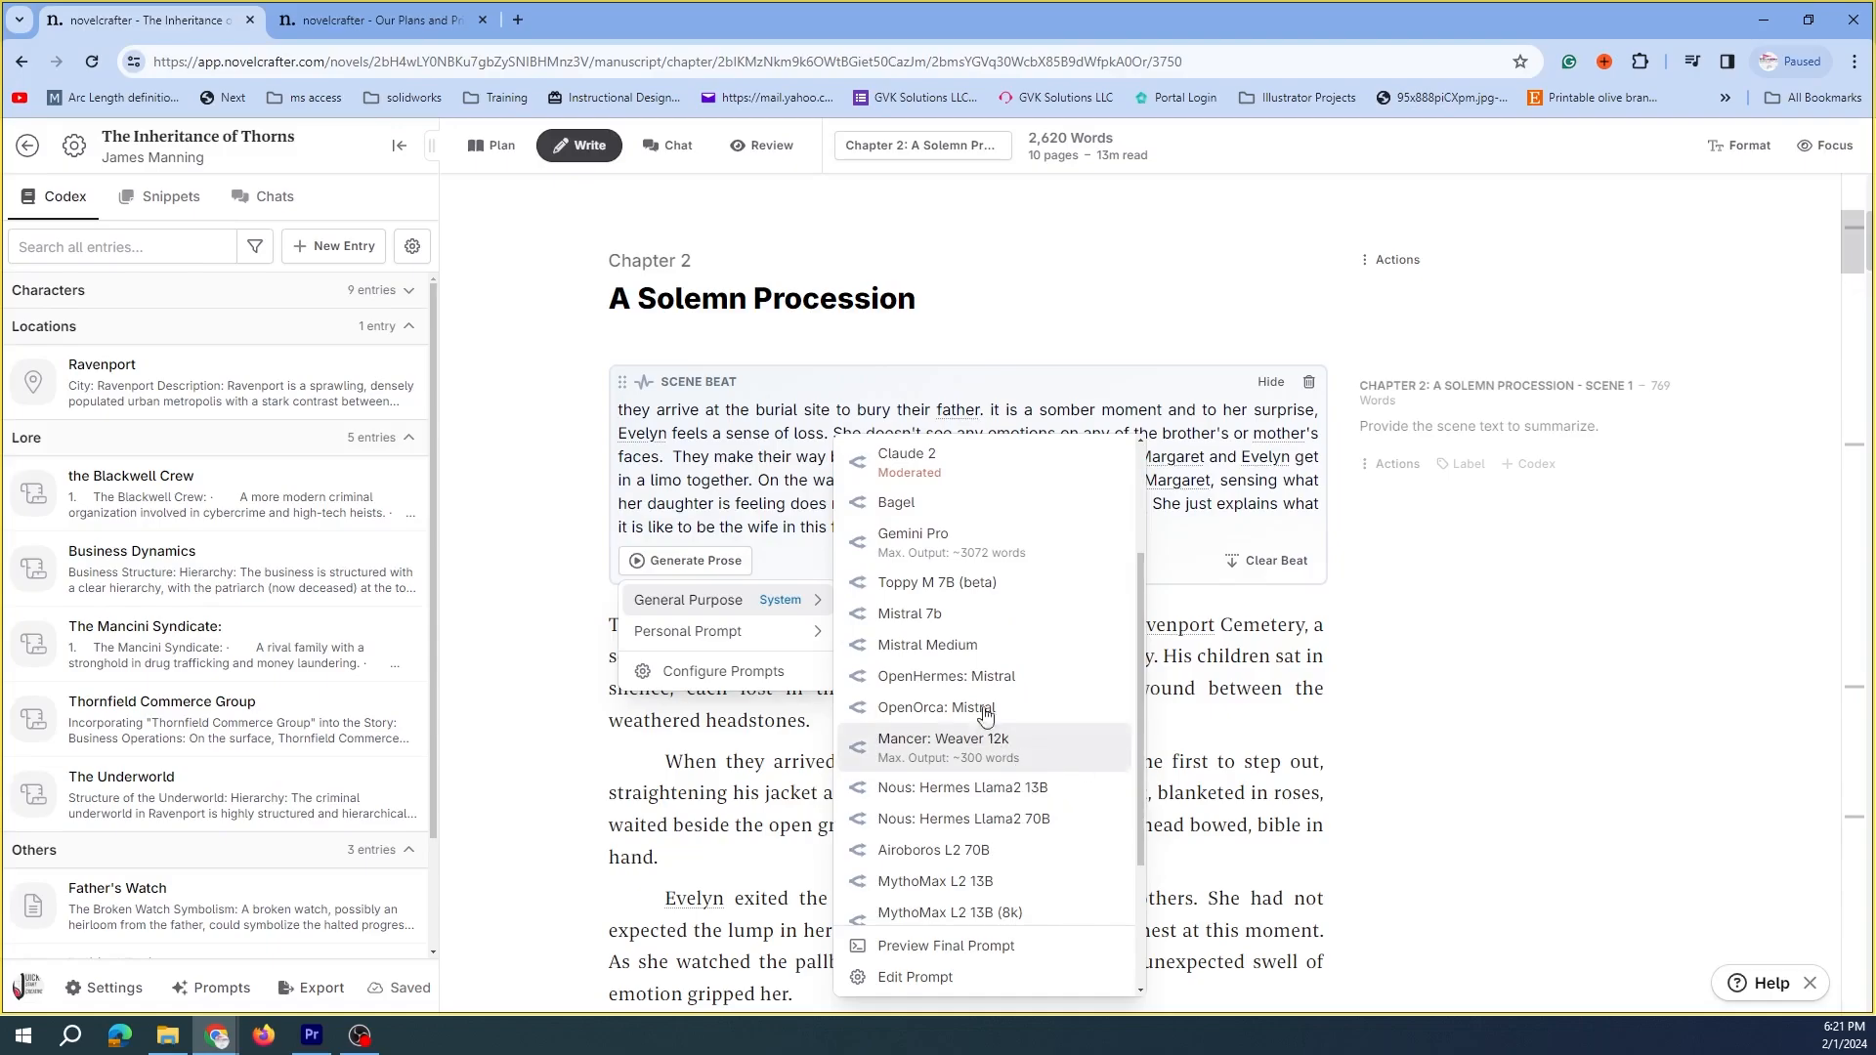
pyautogui.scroll(-1, 1006, 692)
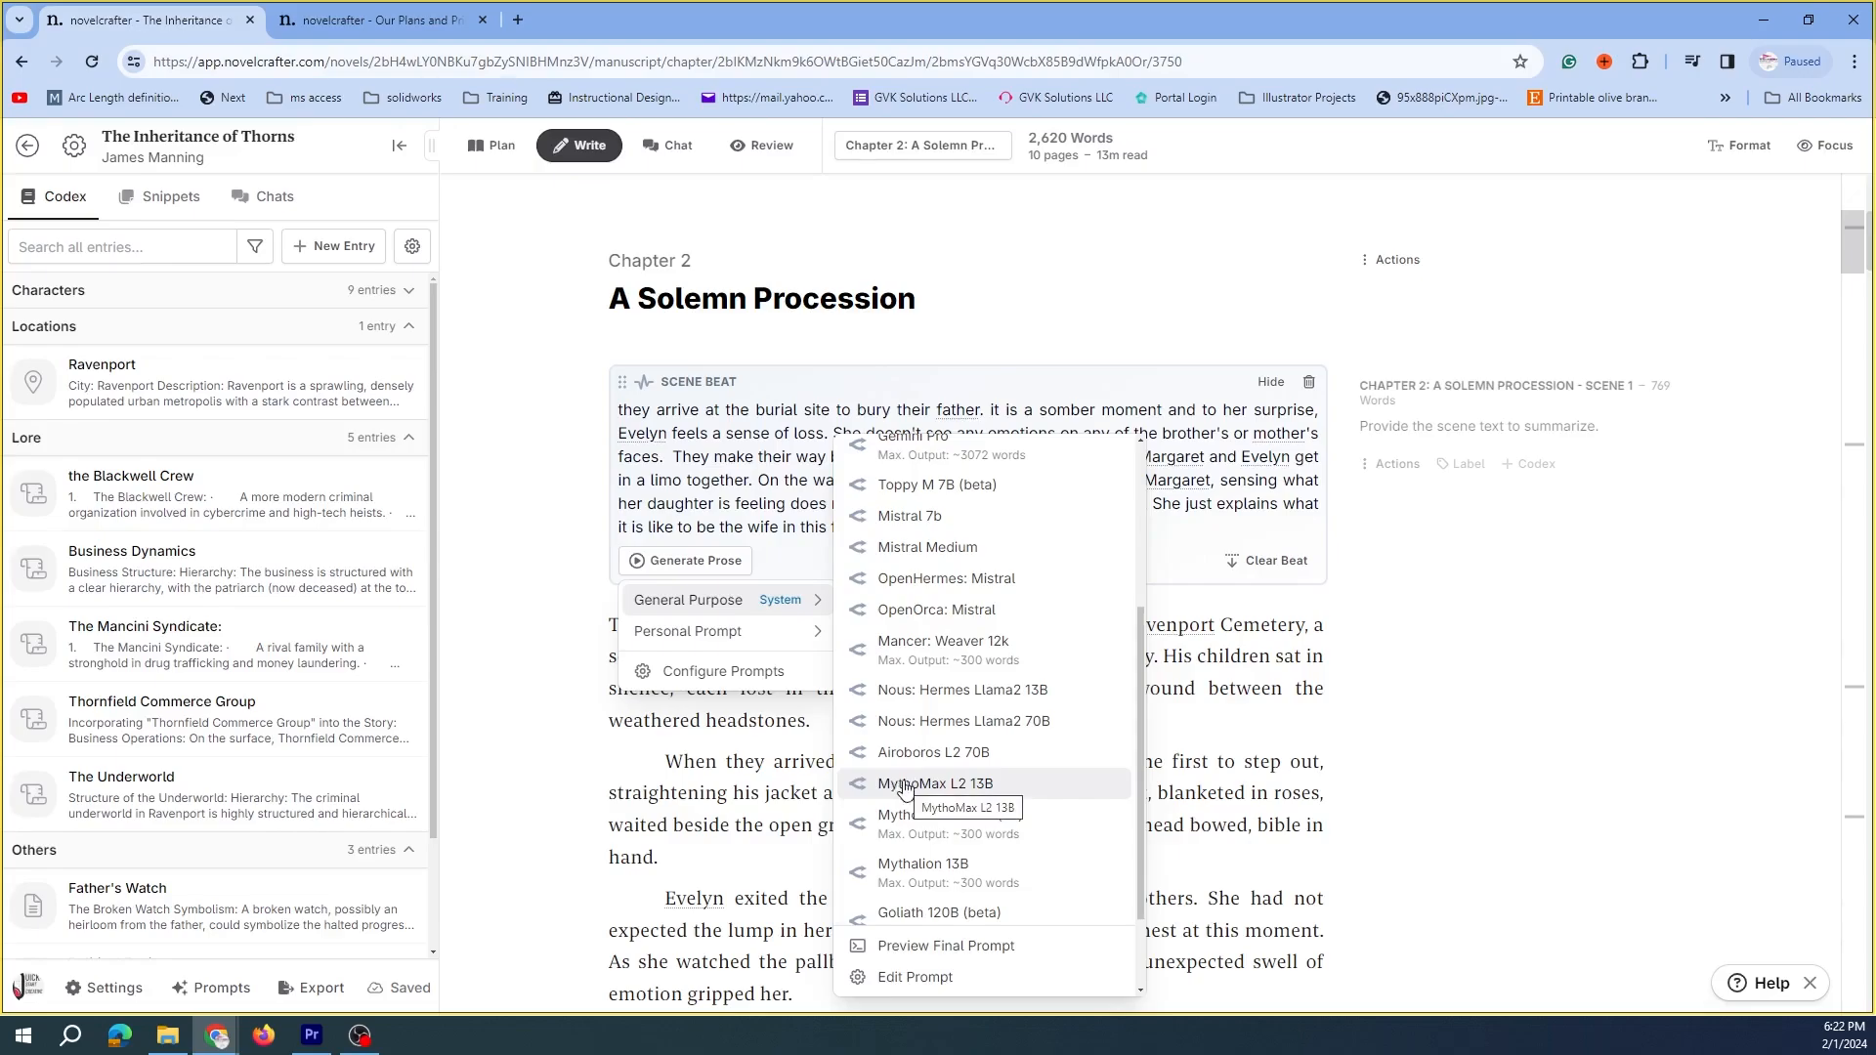
pyautogui.click(992, 686)
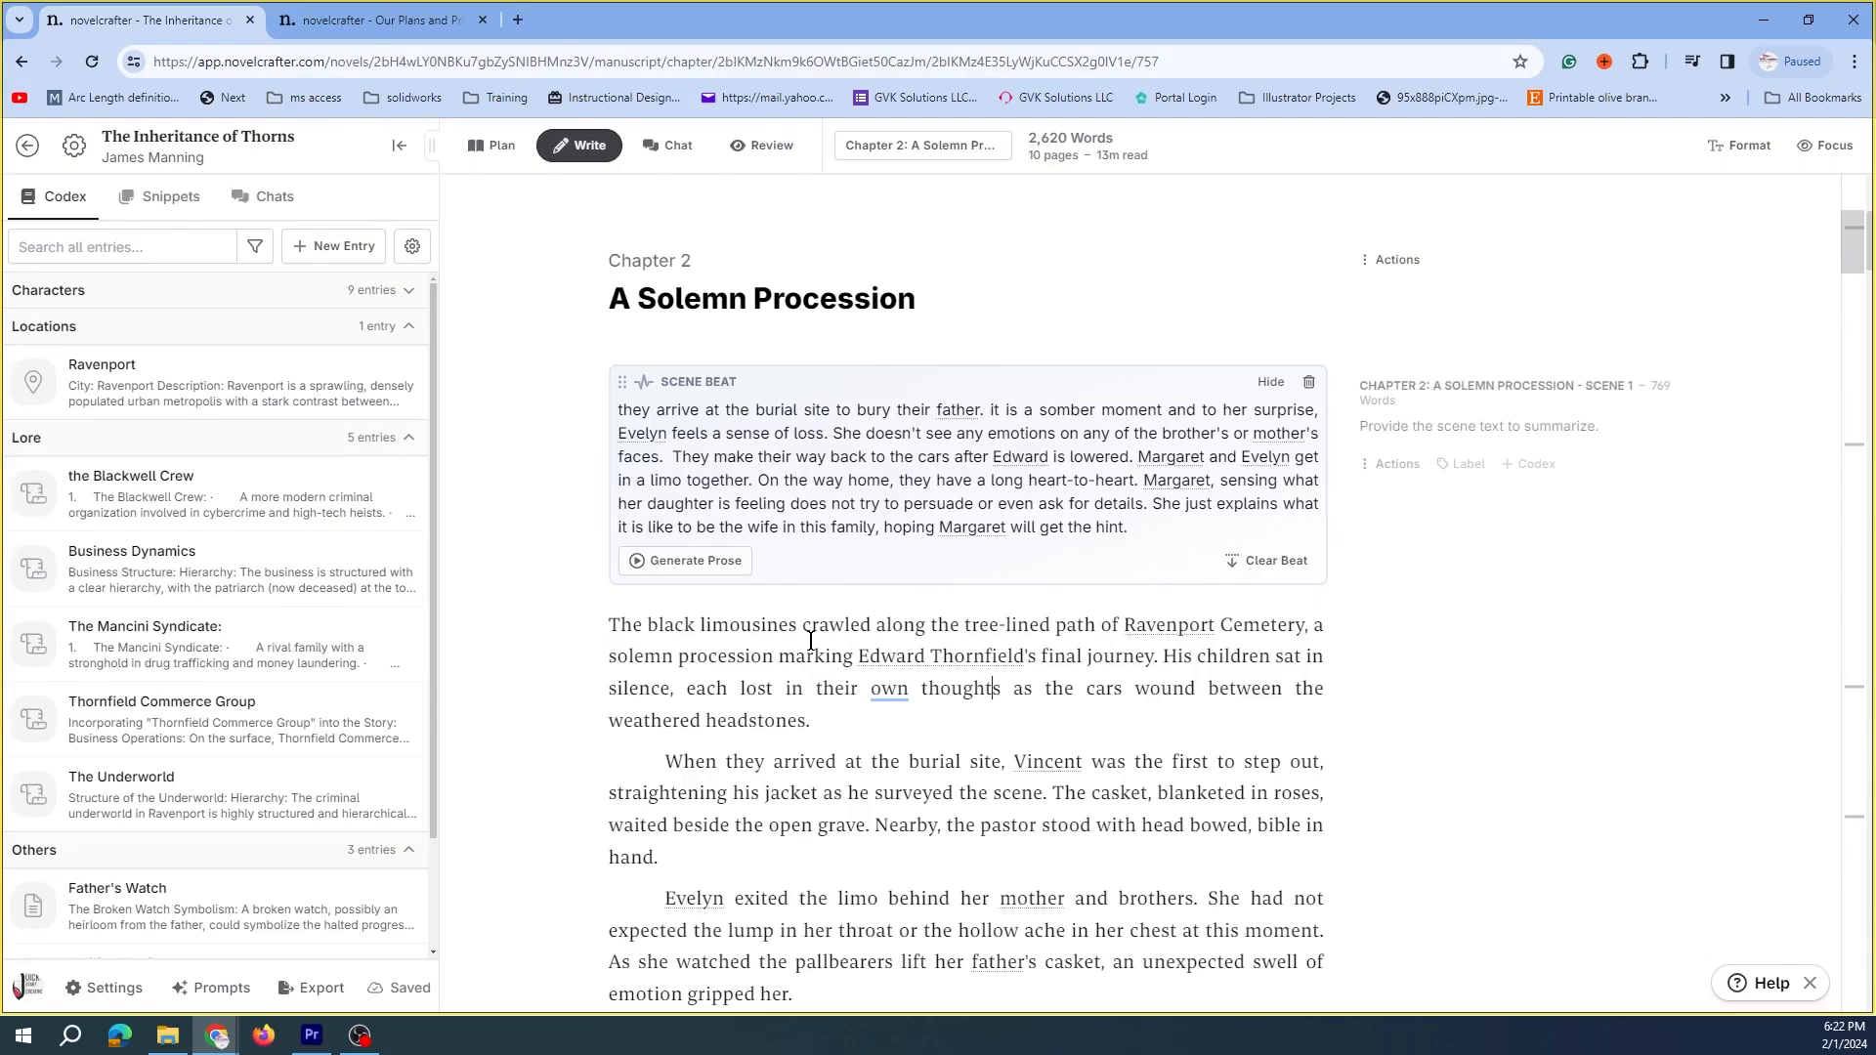
# Read the first scene of Chapter 2 from its scene beat through to the scene's closing paragraph
pyautogui.scroll(-5, 830, 650)
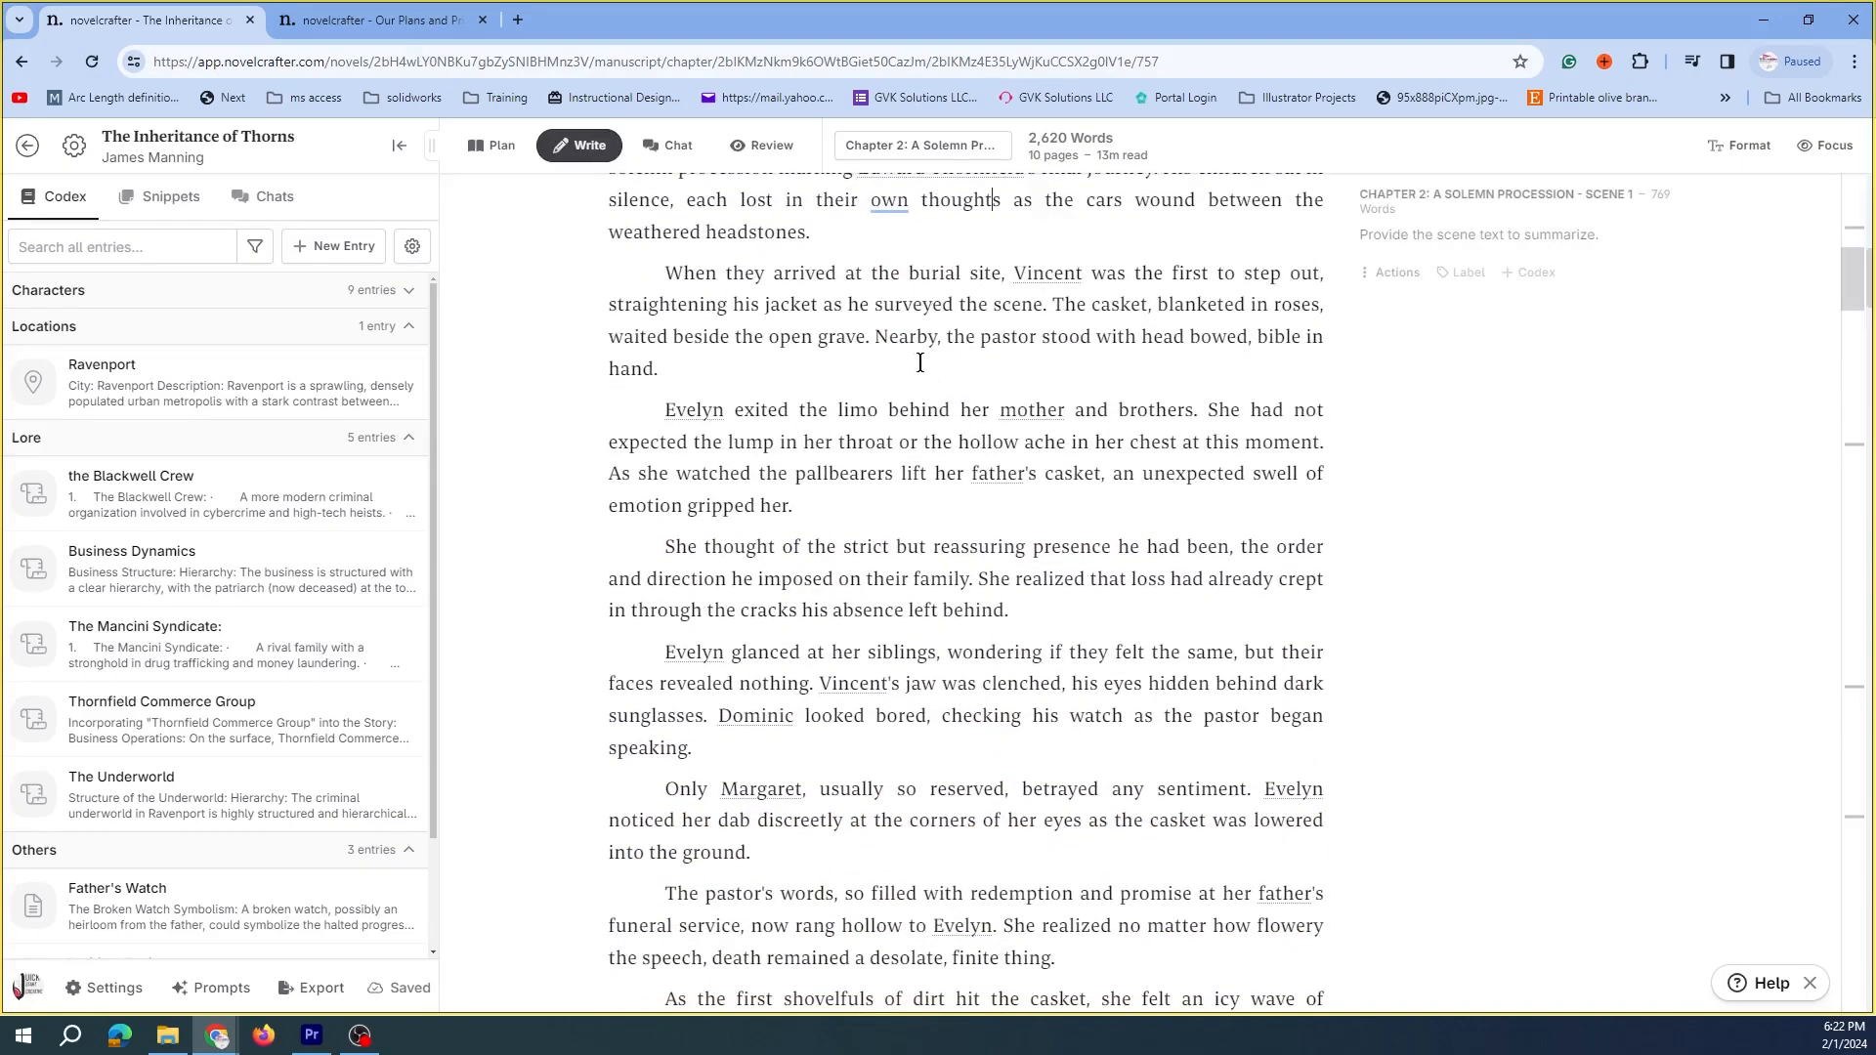
pyautogui.scroll(5, 920, 362)
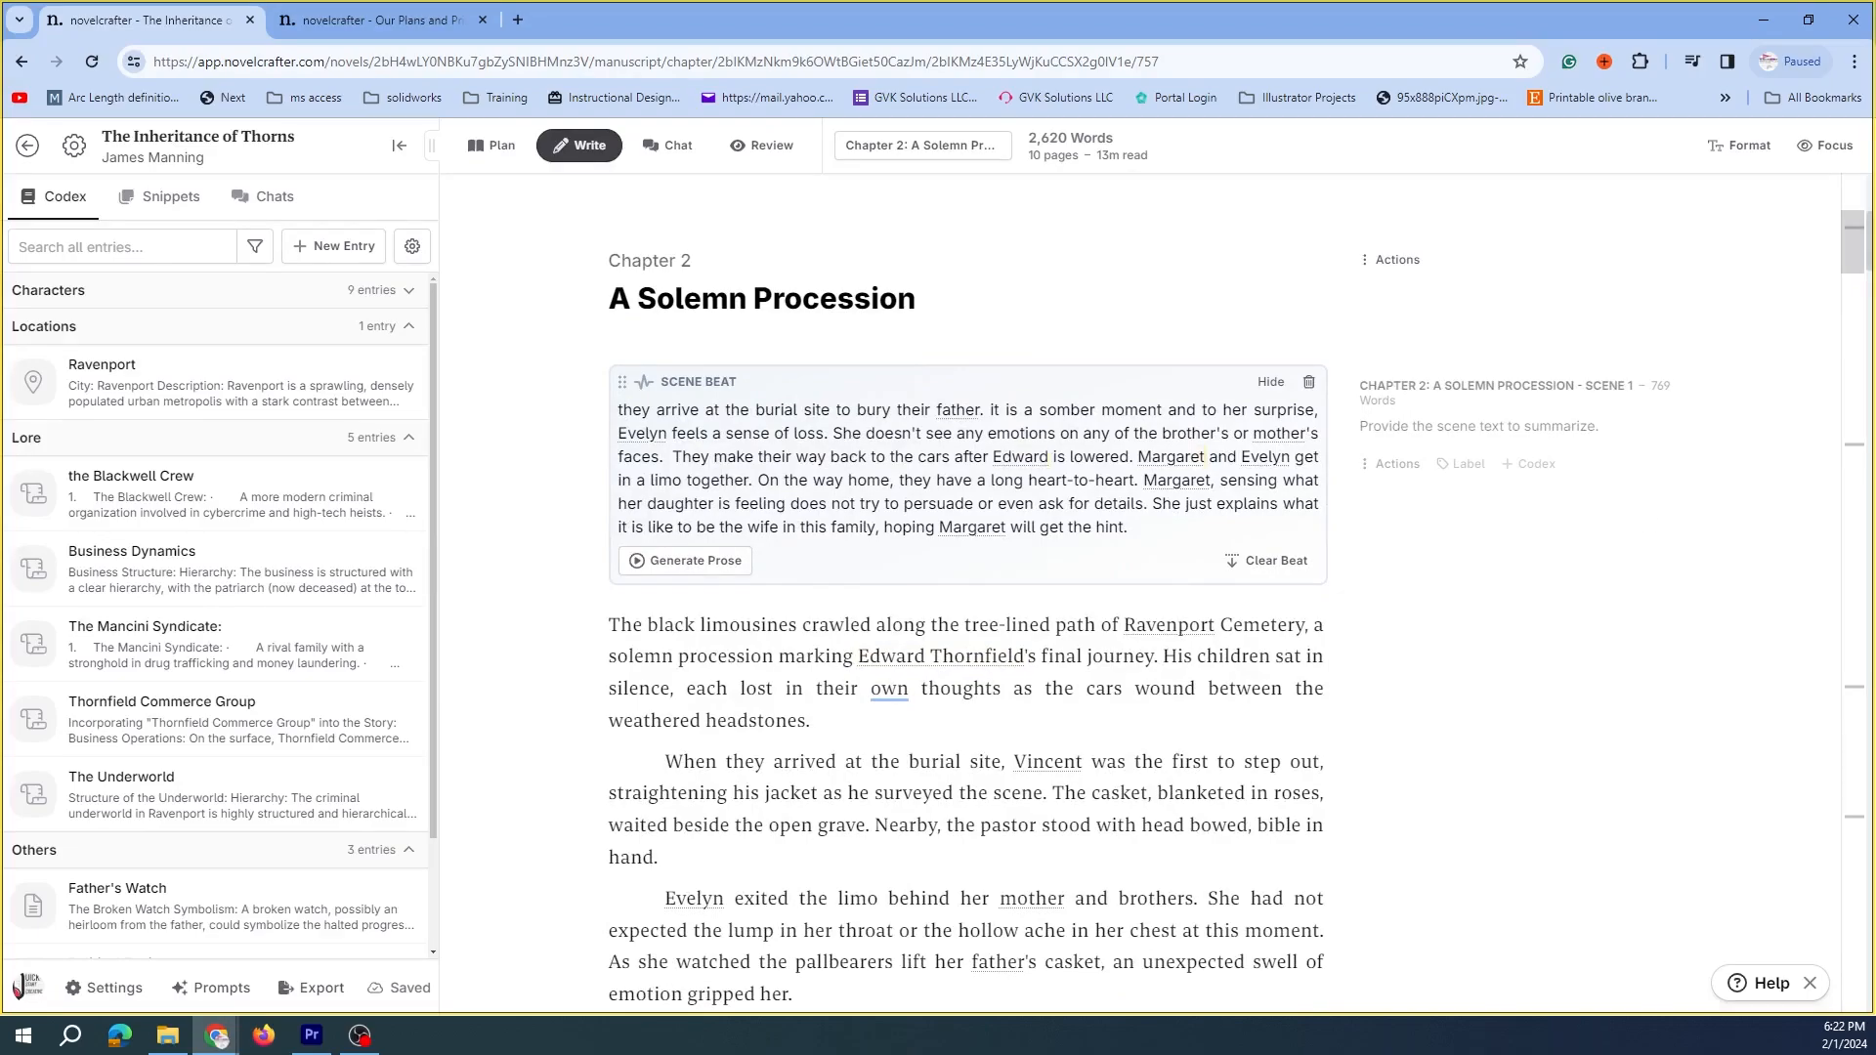
pyautogui.scroll(-1, 721, 407)
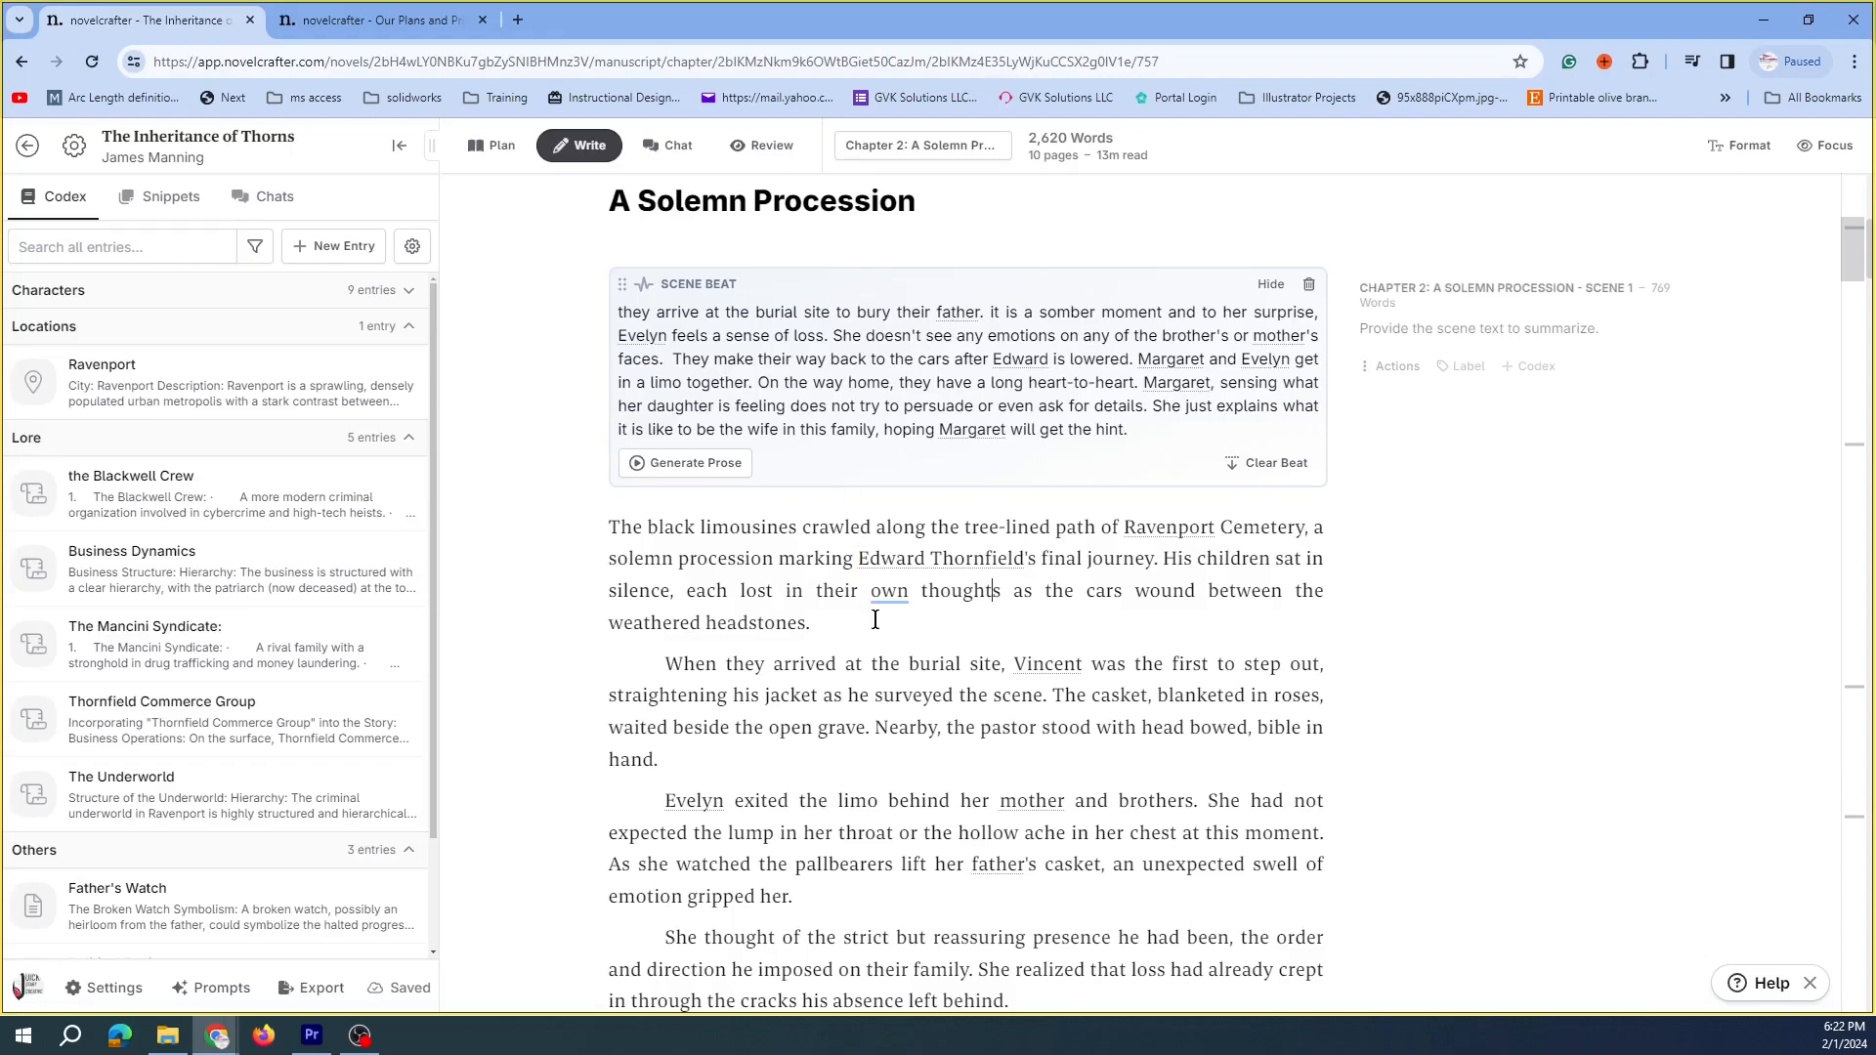
pyautogui.scroll(-3, 875, 620)
pyautogui.scroll(-10, 831, 467)
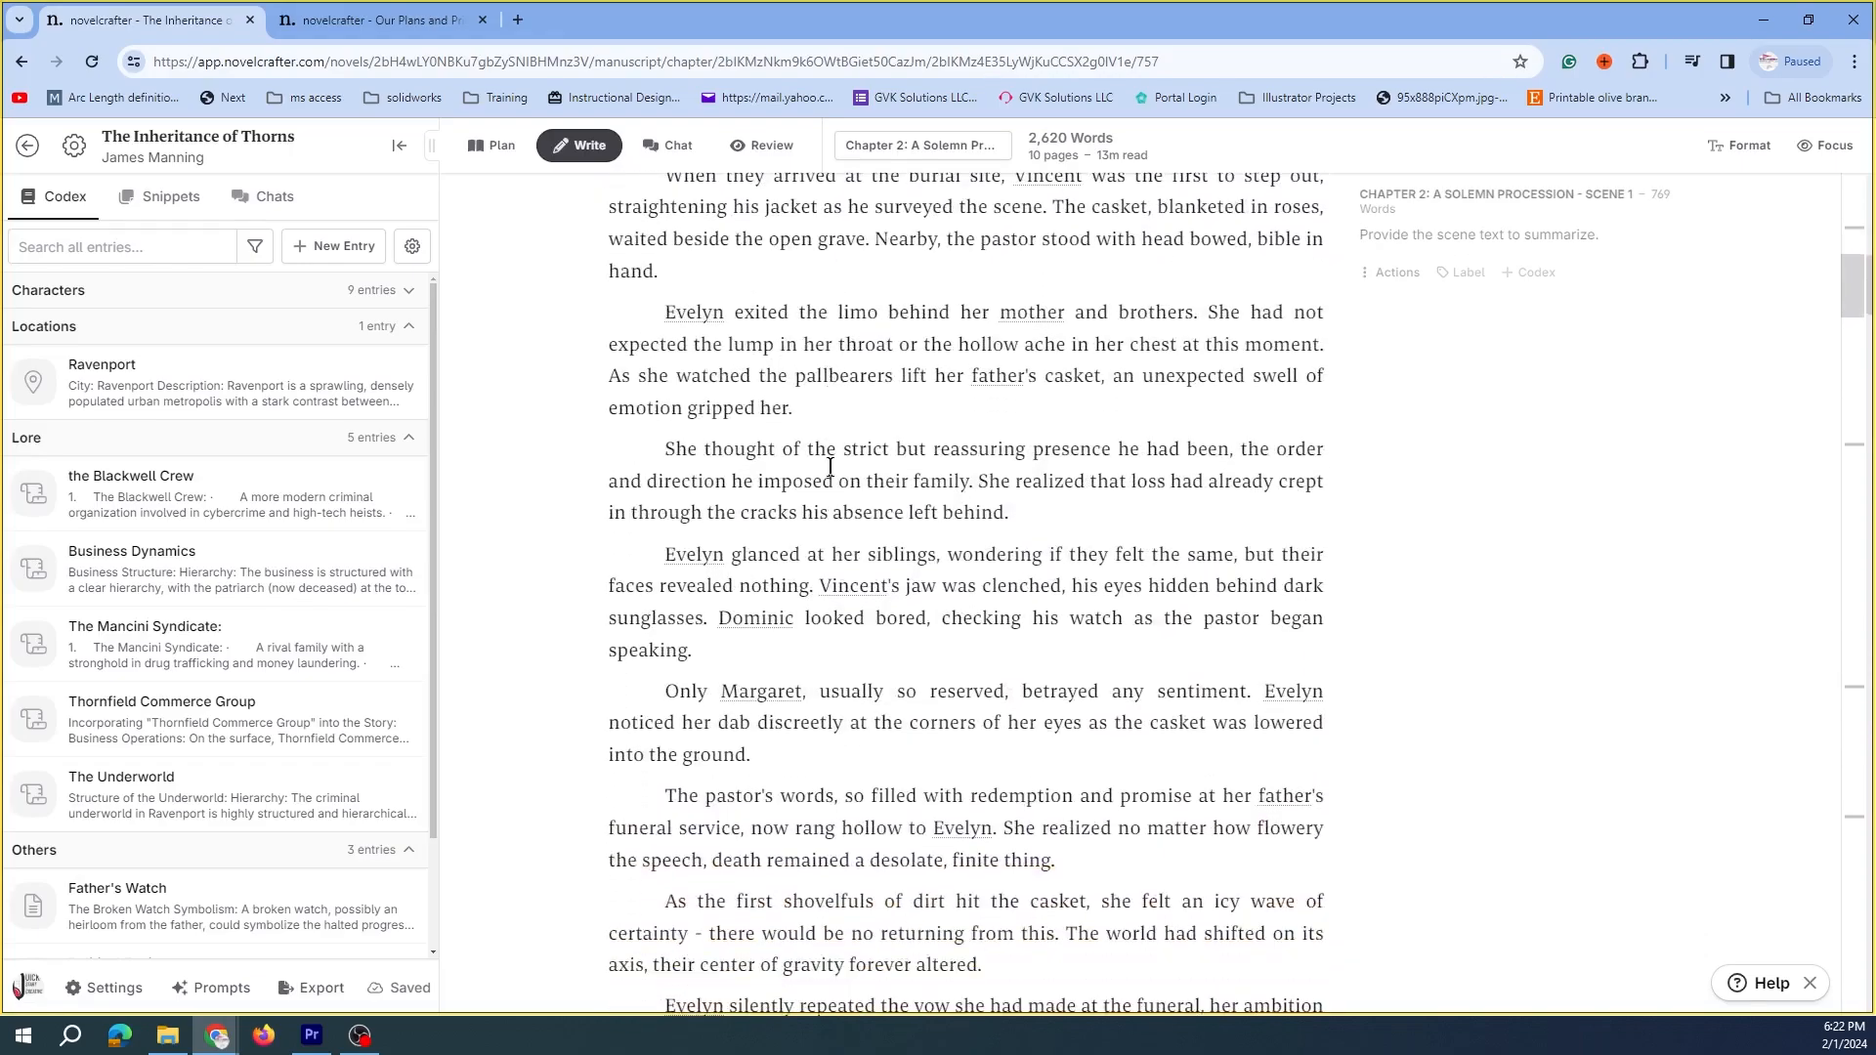
pyautogui.scroll(-4, 830, 468)
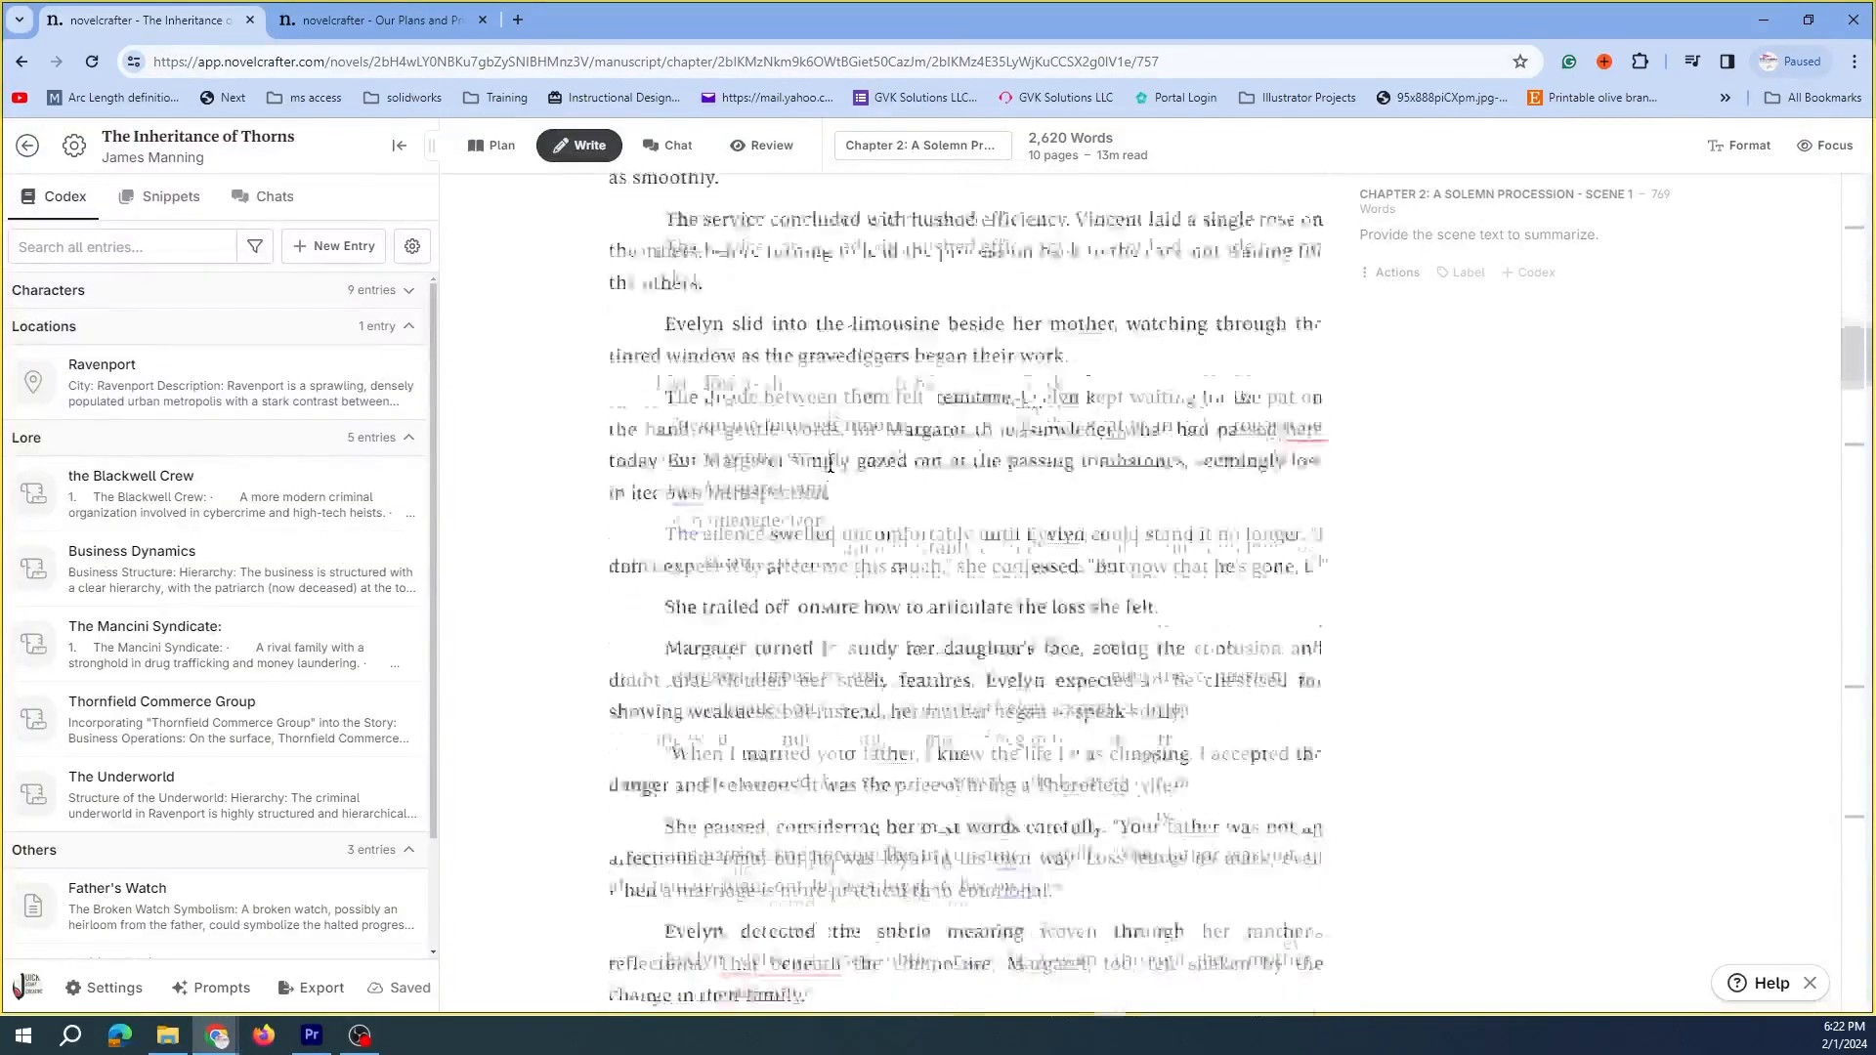
pyautogui.scroll(-8, 793, 476)
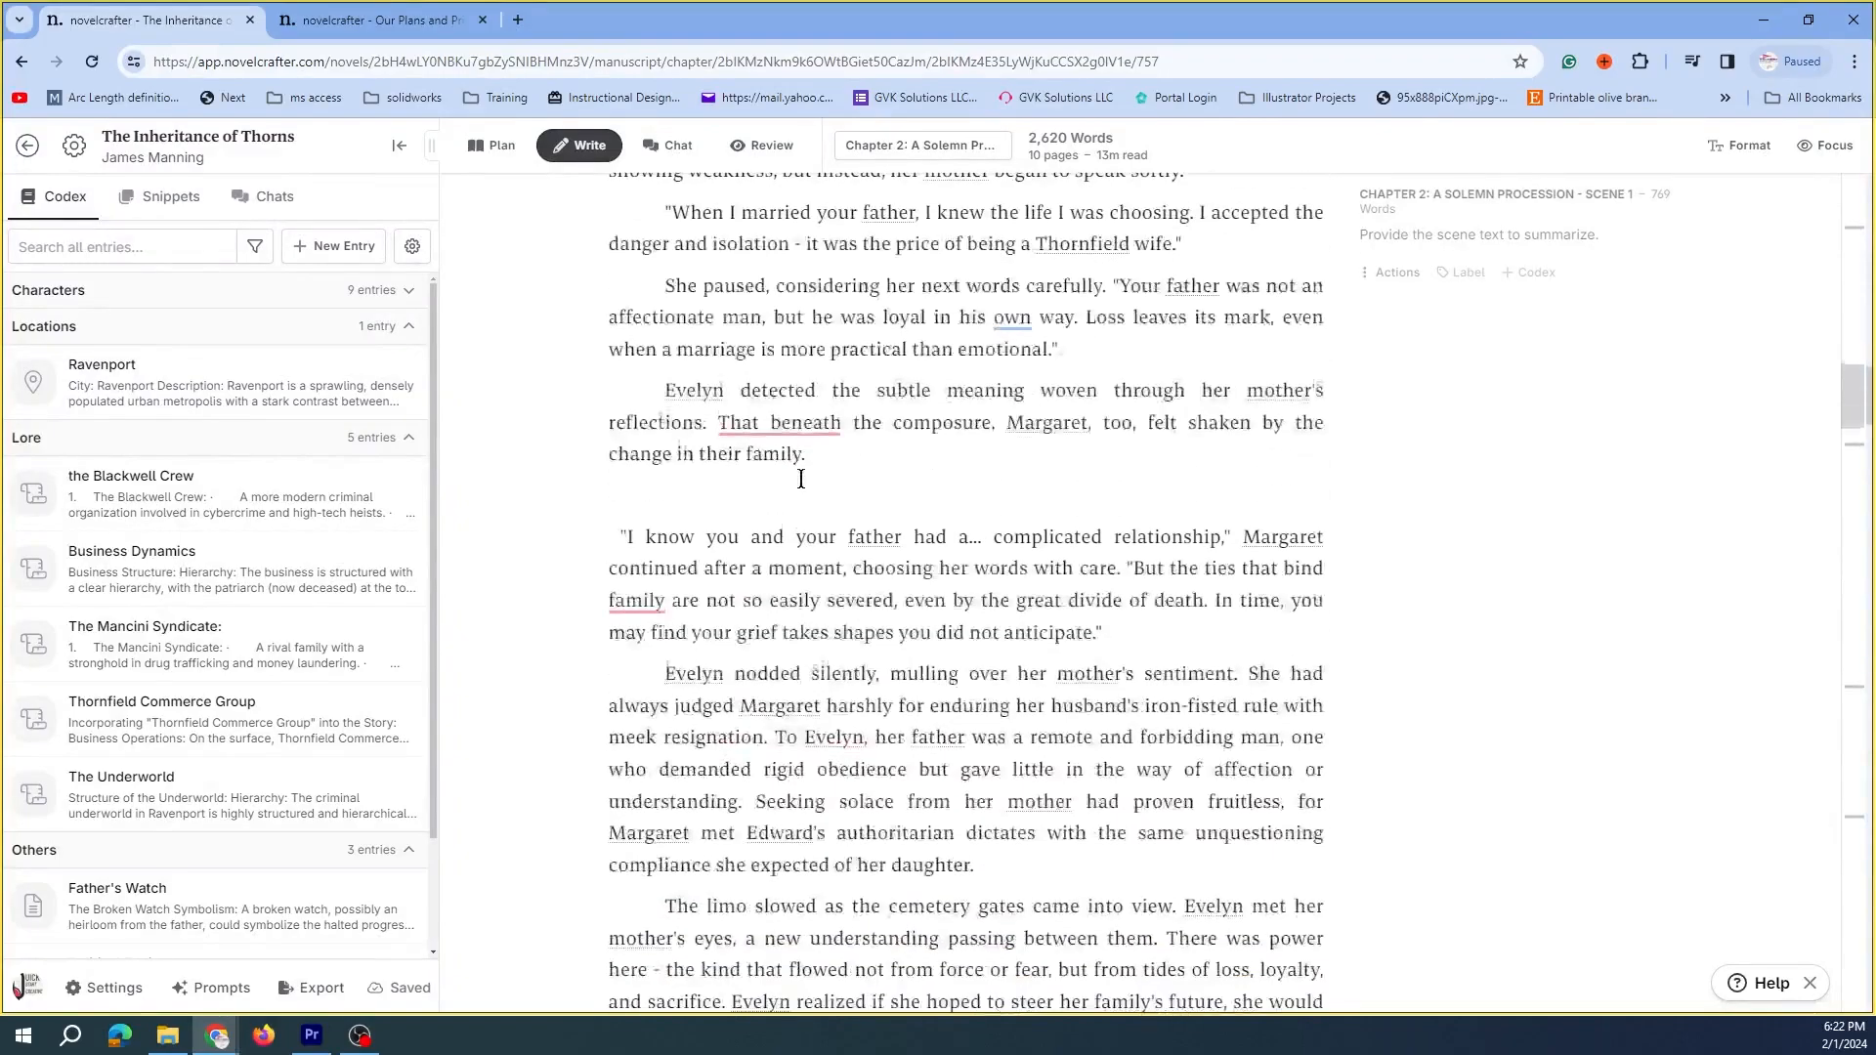
pyautogui.scroll(3, 807, 469)
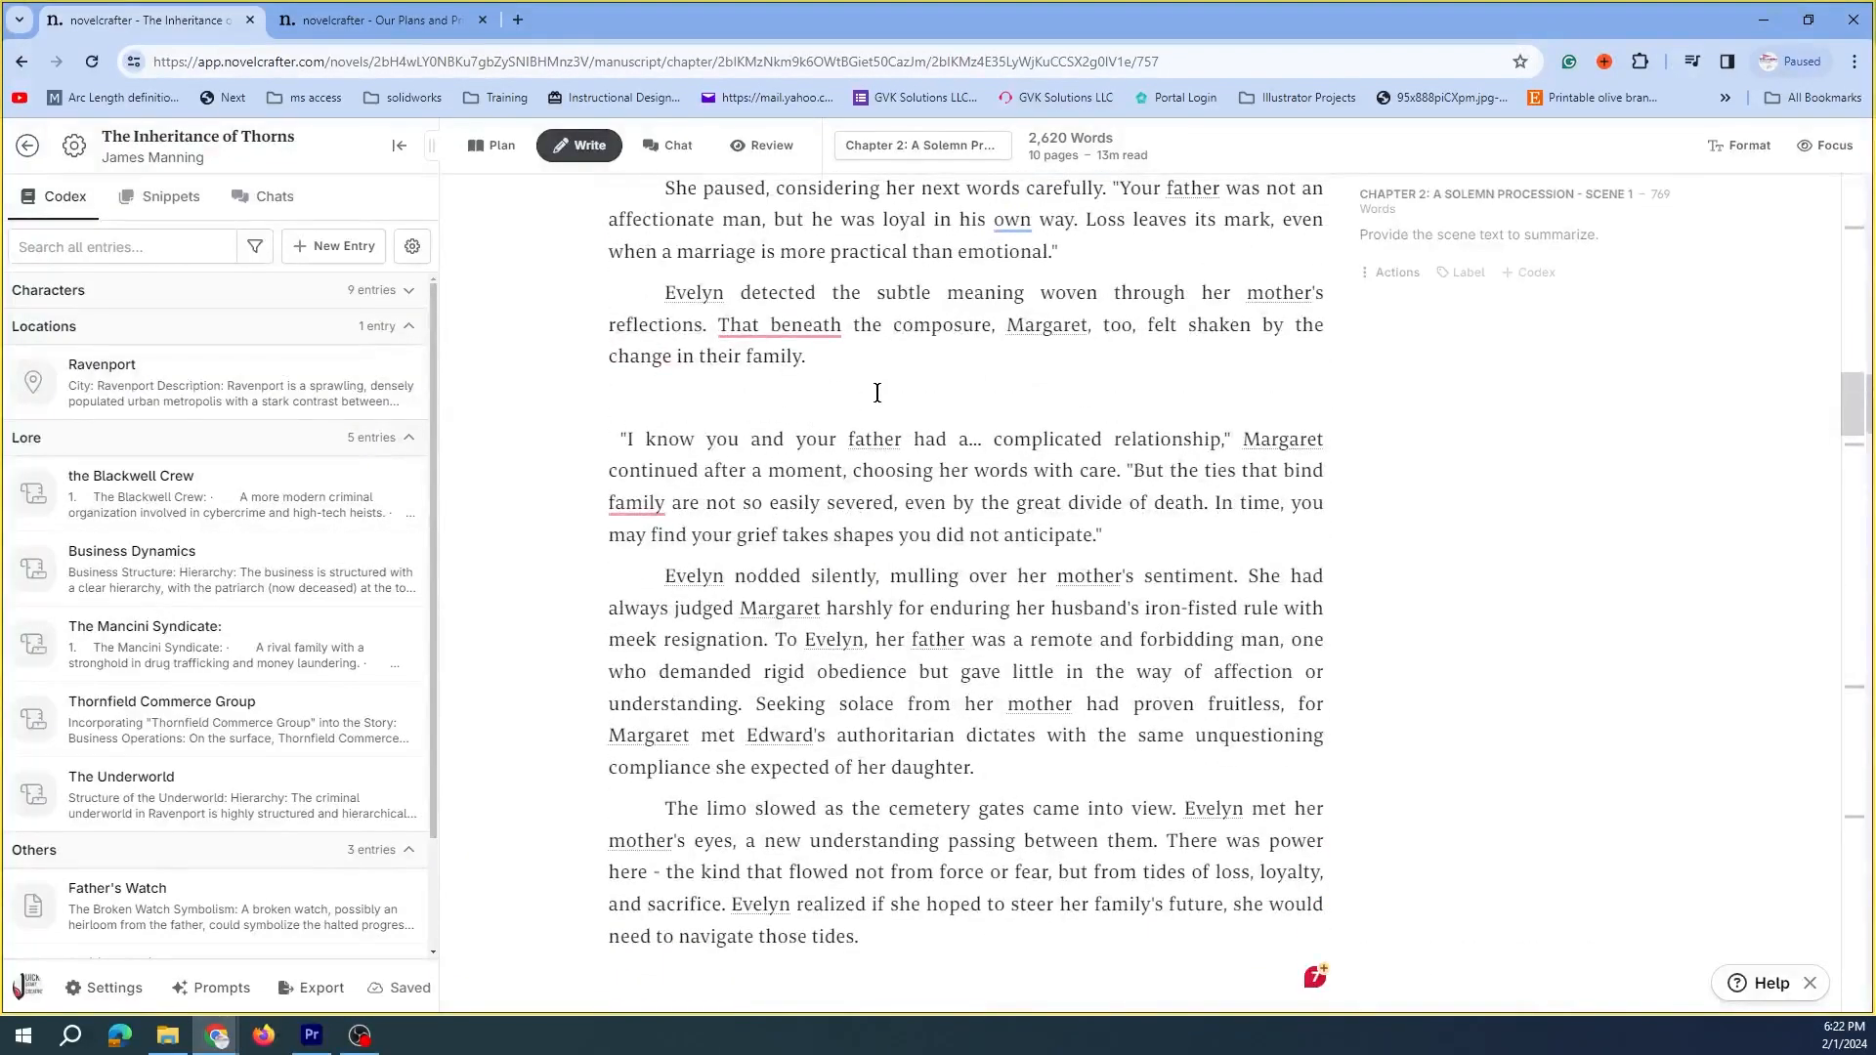
pyautogui.scroll(-3, 920, 470)
pyautogui.scroll(4, 850, 547)
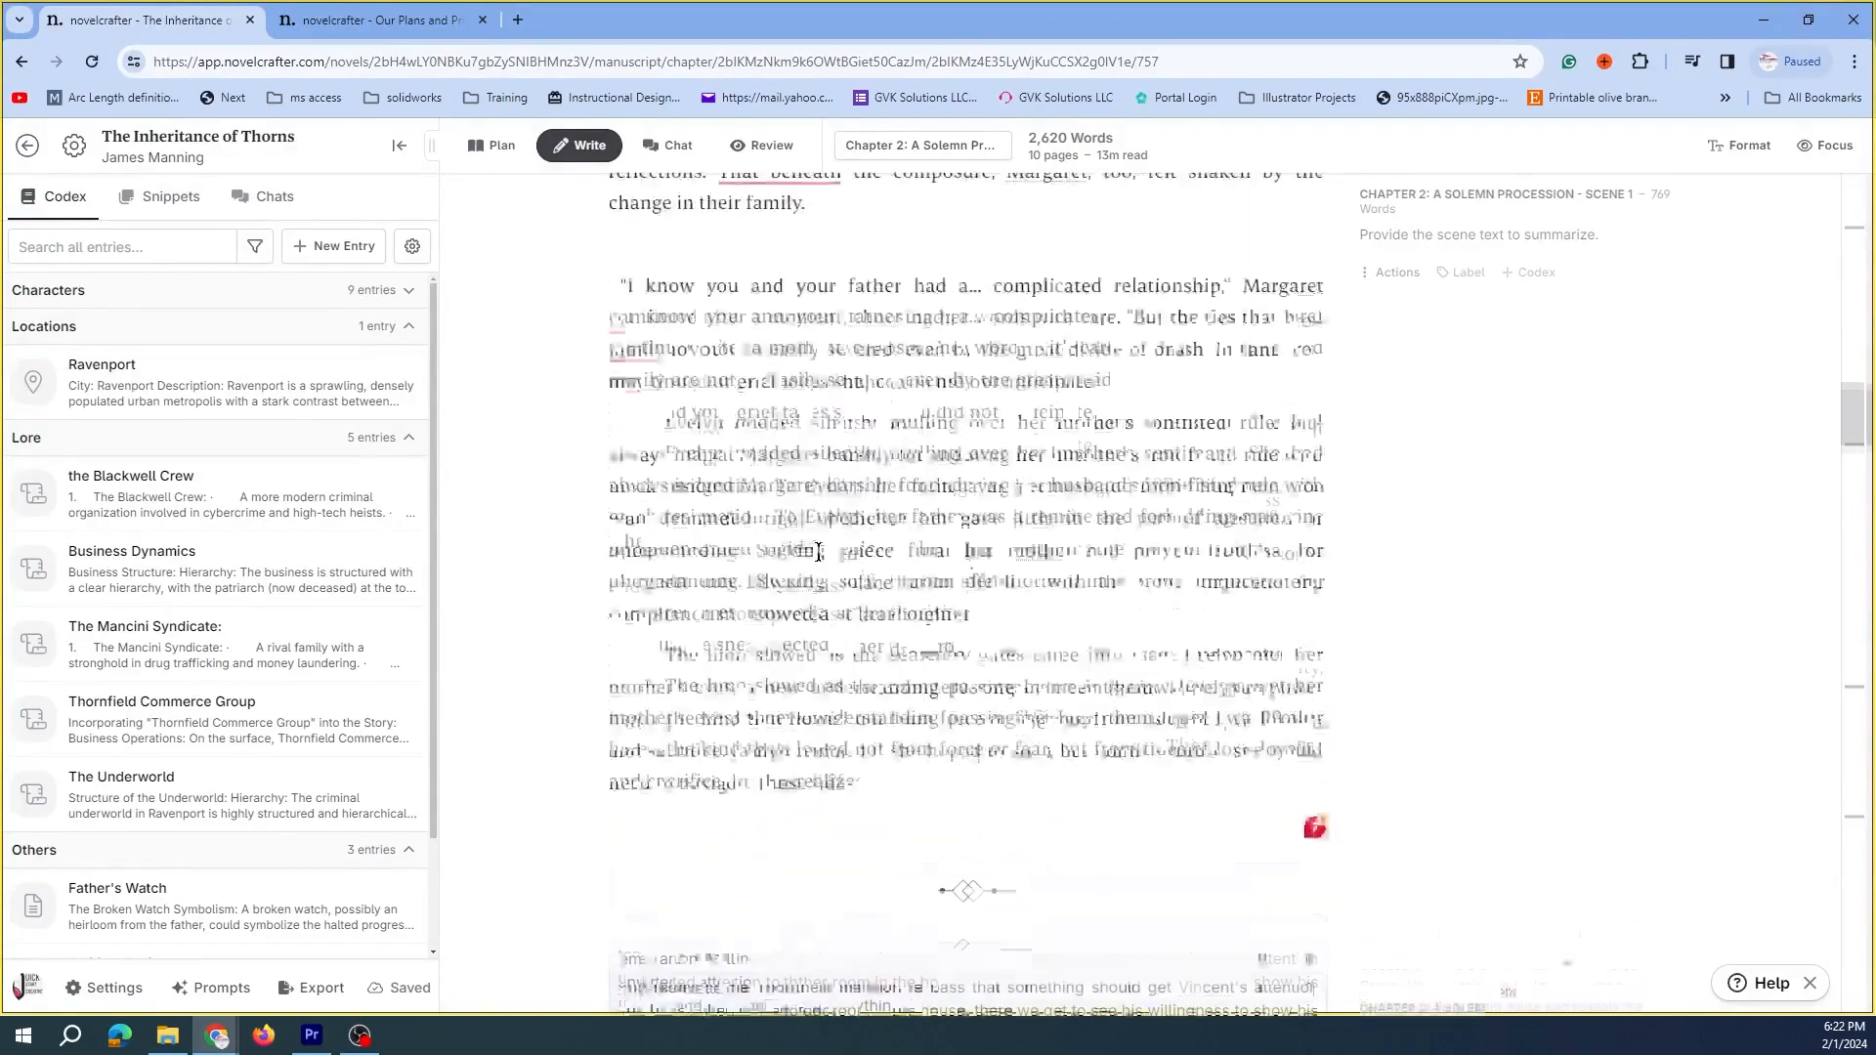
pyautogui.scroll(12, 821, 548)
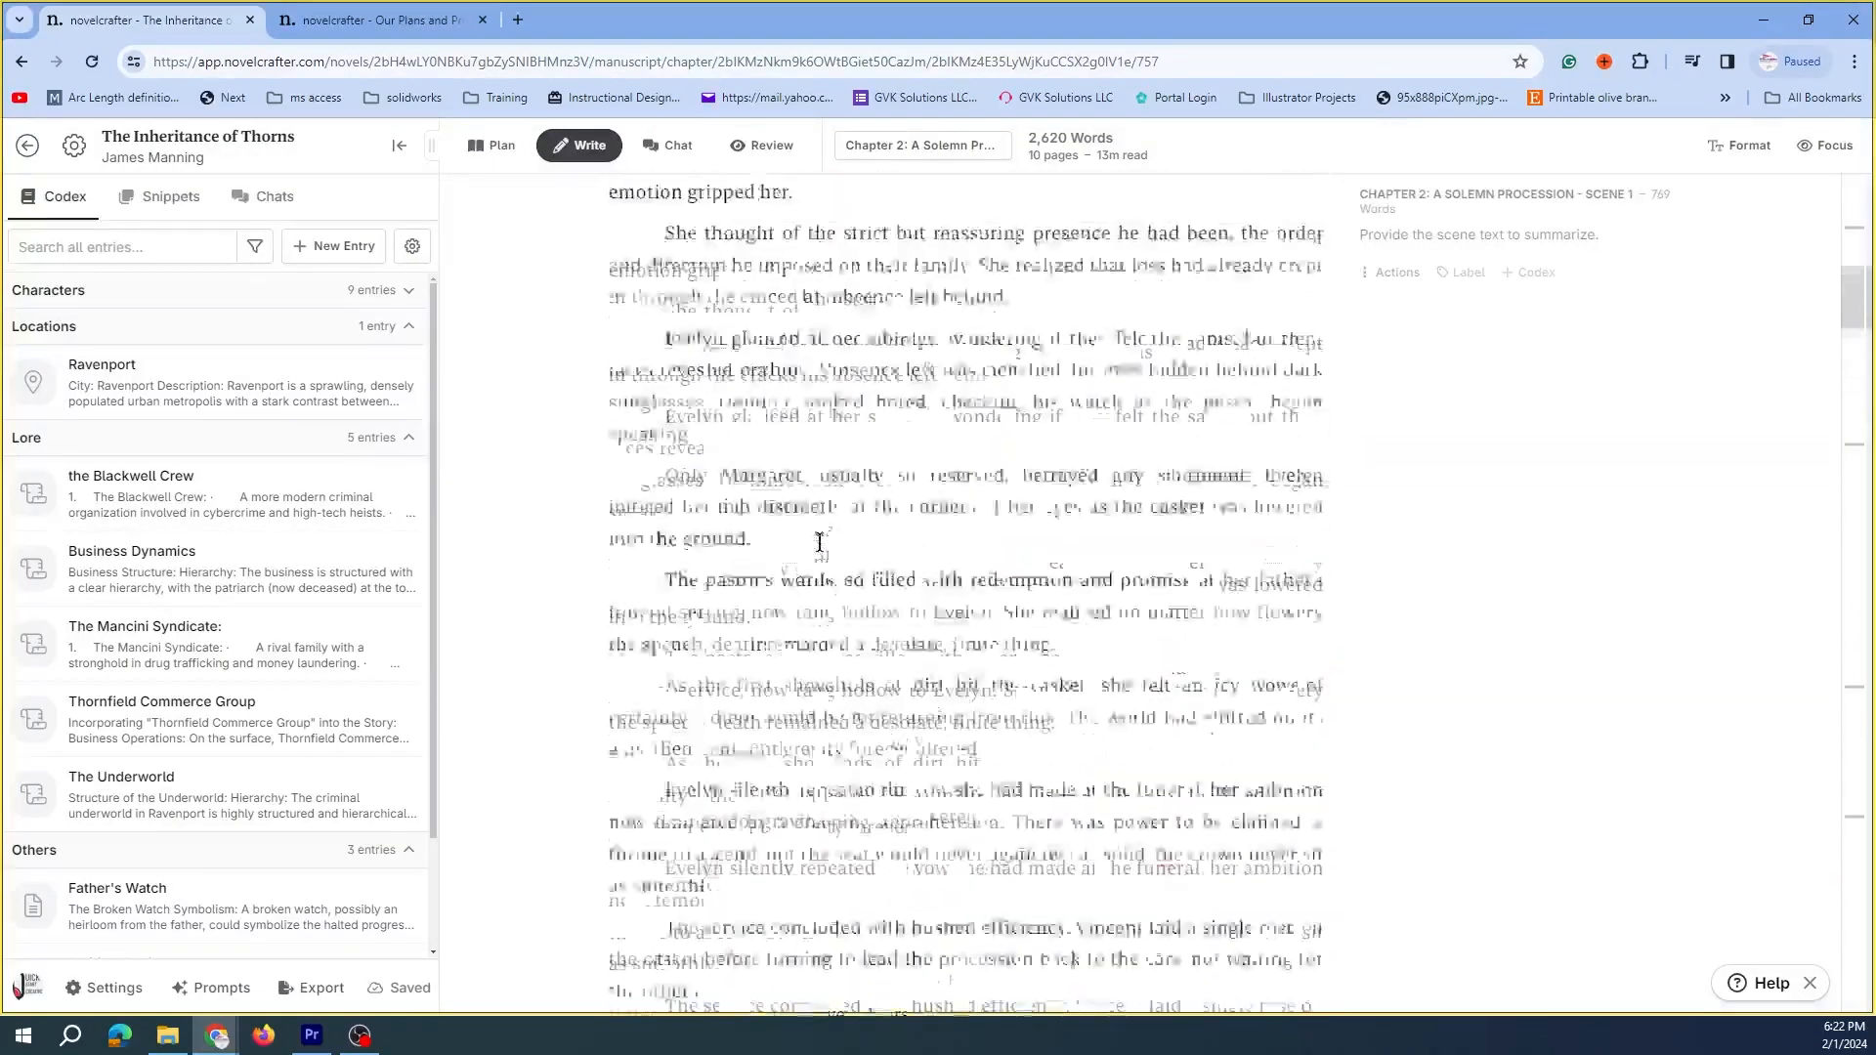
pyautogui.scroll(3, 824, 534)
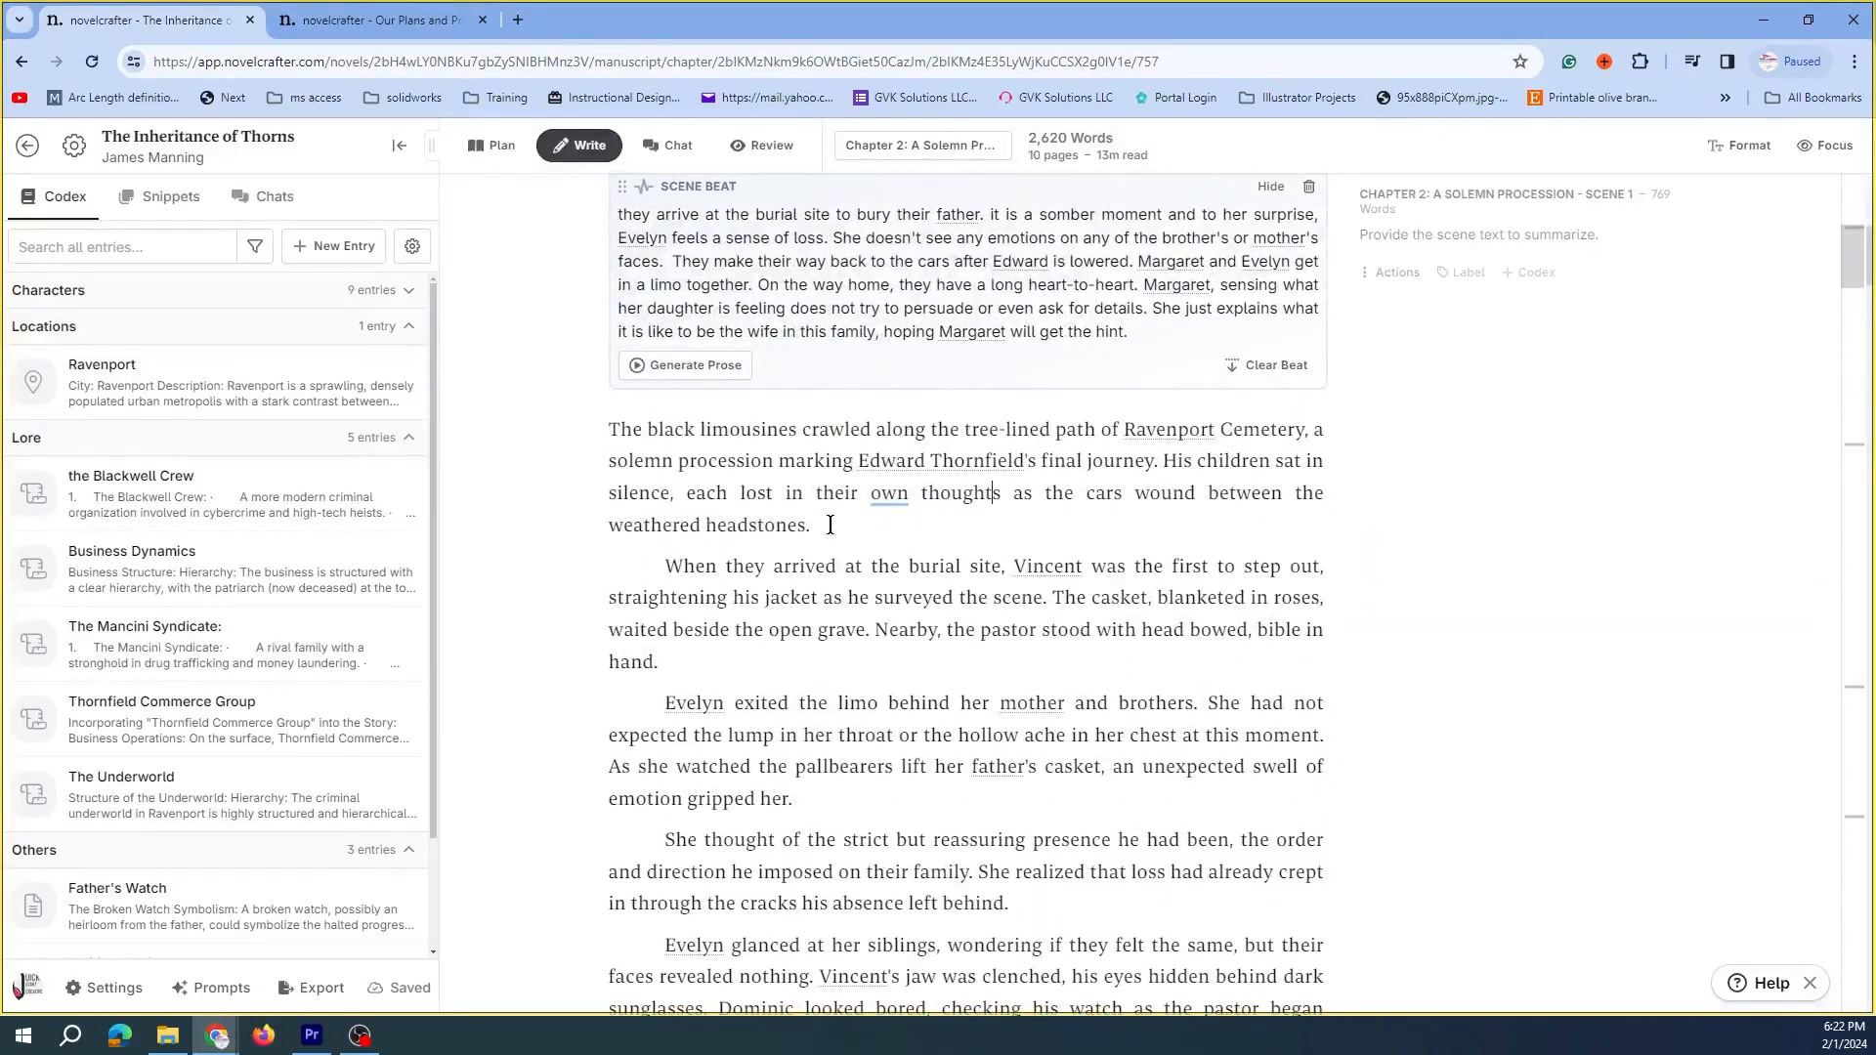
# Compare the burial and limousine passages of the scene with the instructions in its scene beat
pyautogui.scroll(-2, 884, 500)
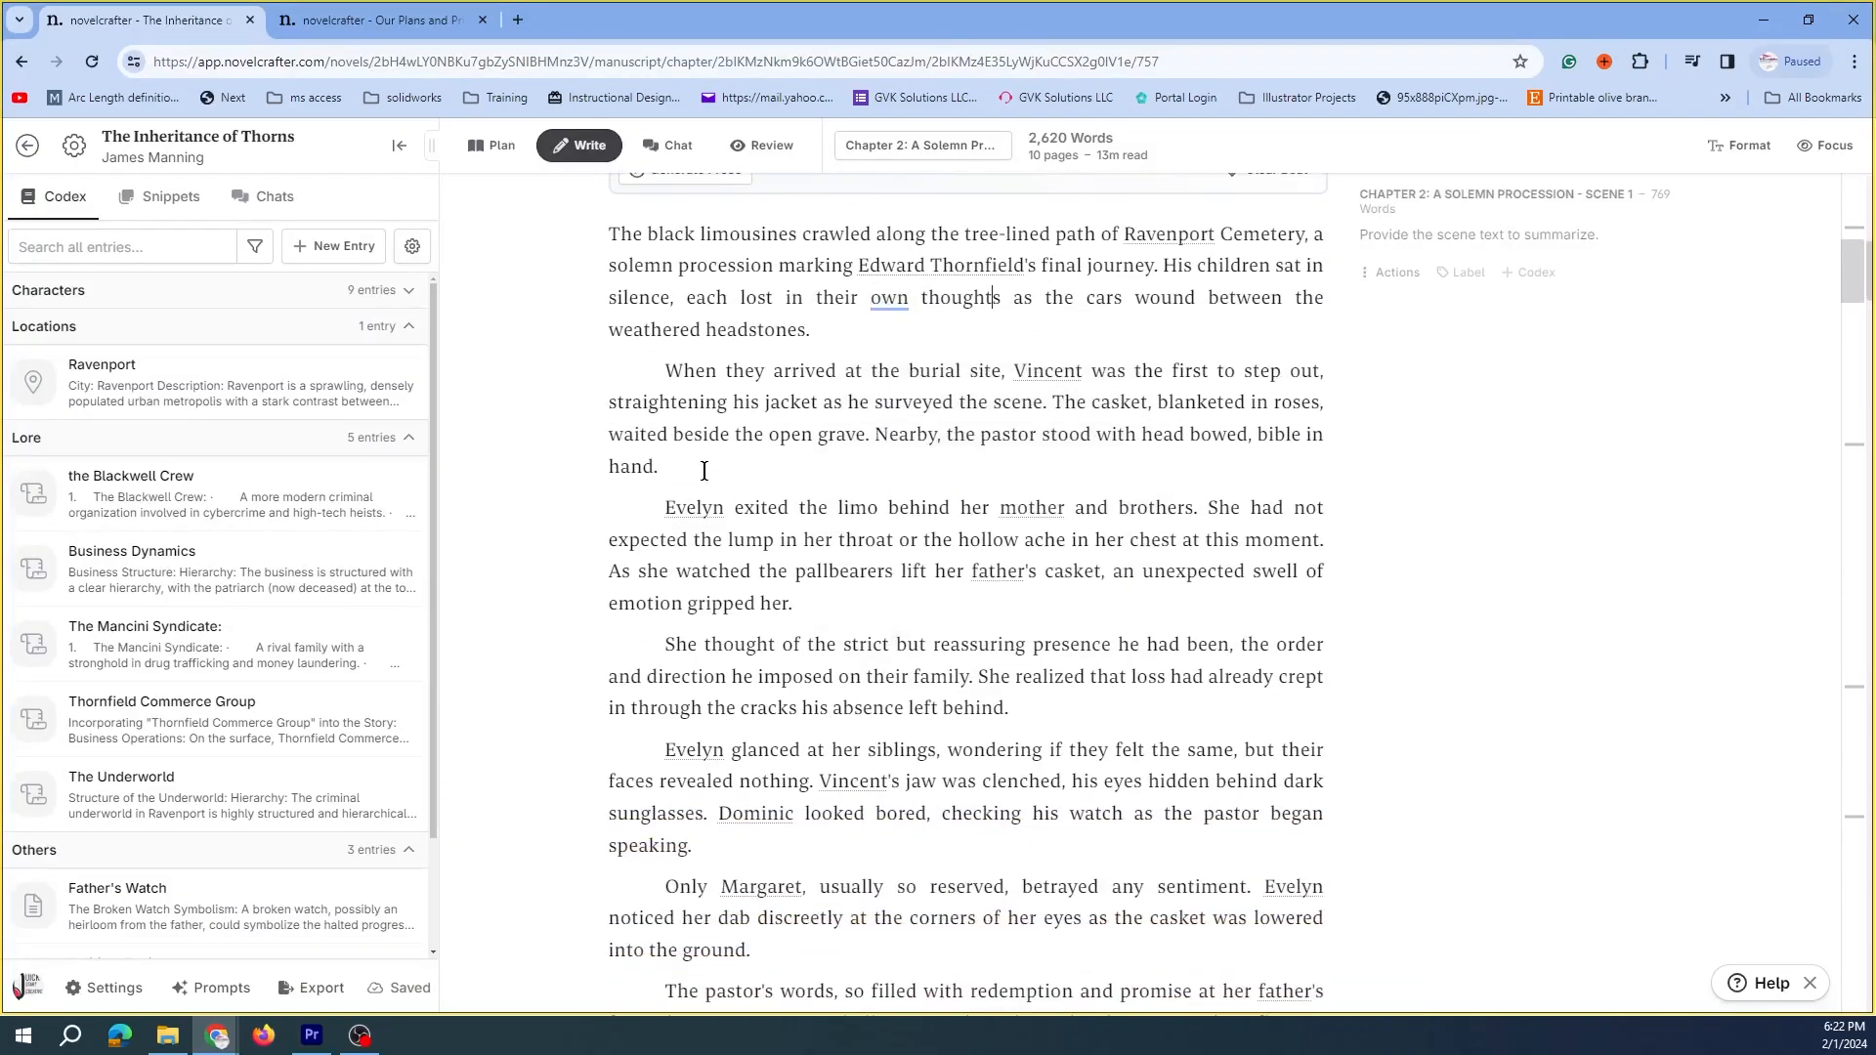
pyautogui.scroll(-1, 758, 499)
pyautogui.scroll(-9, 788, 520)
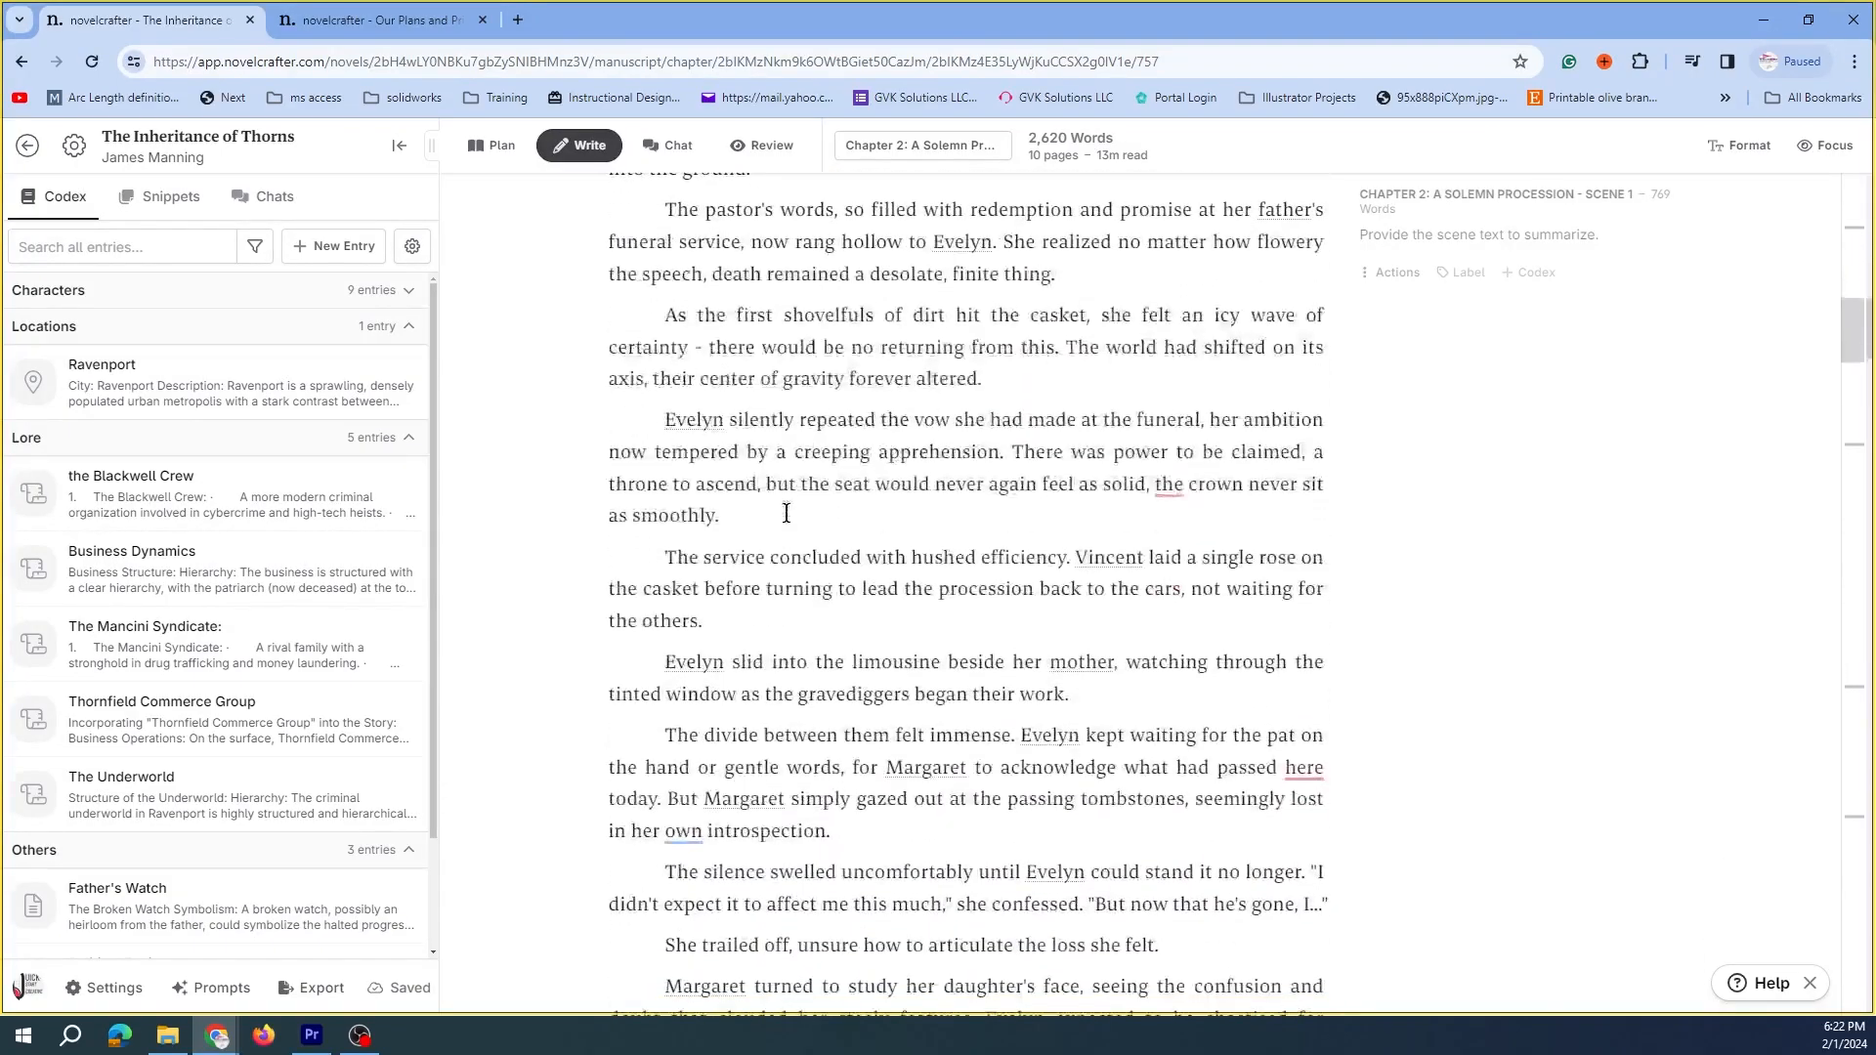
pyautogui.scroll(-8, 787, 513)
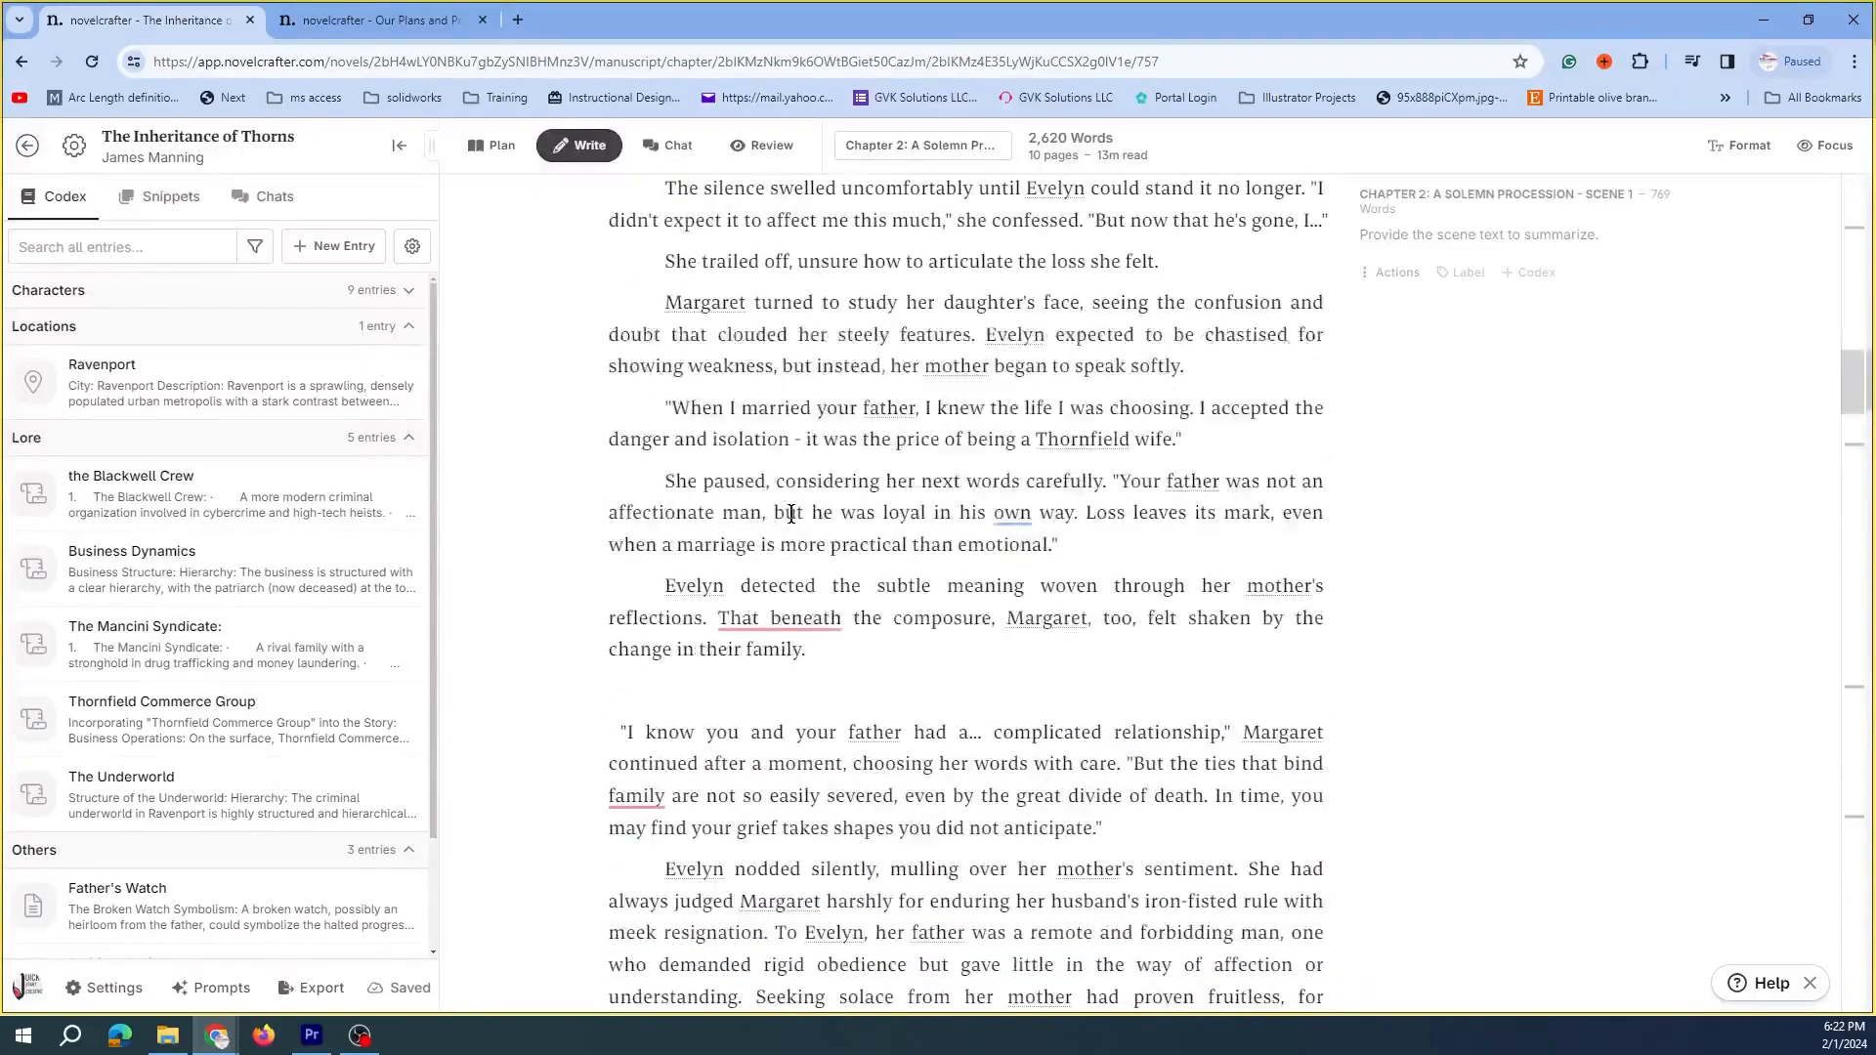
pyautogui.scroll(10, 801, 510)
pyautogui.scroll(18, 807, 509)
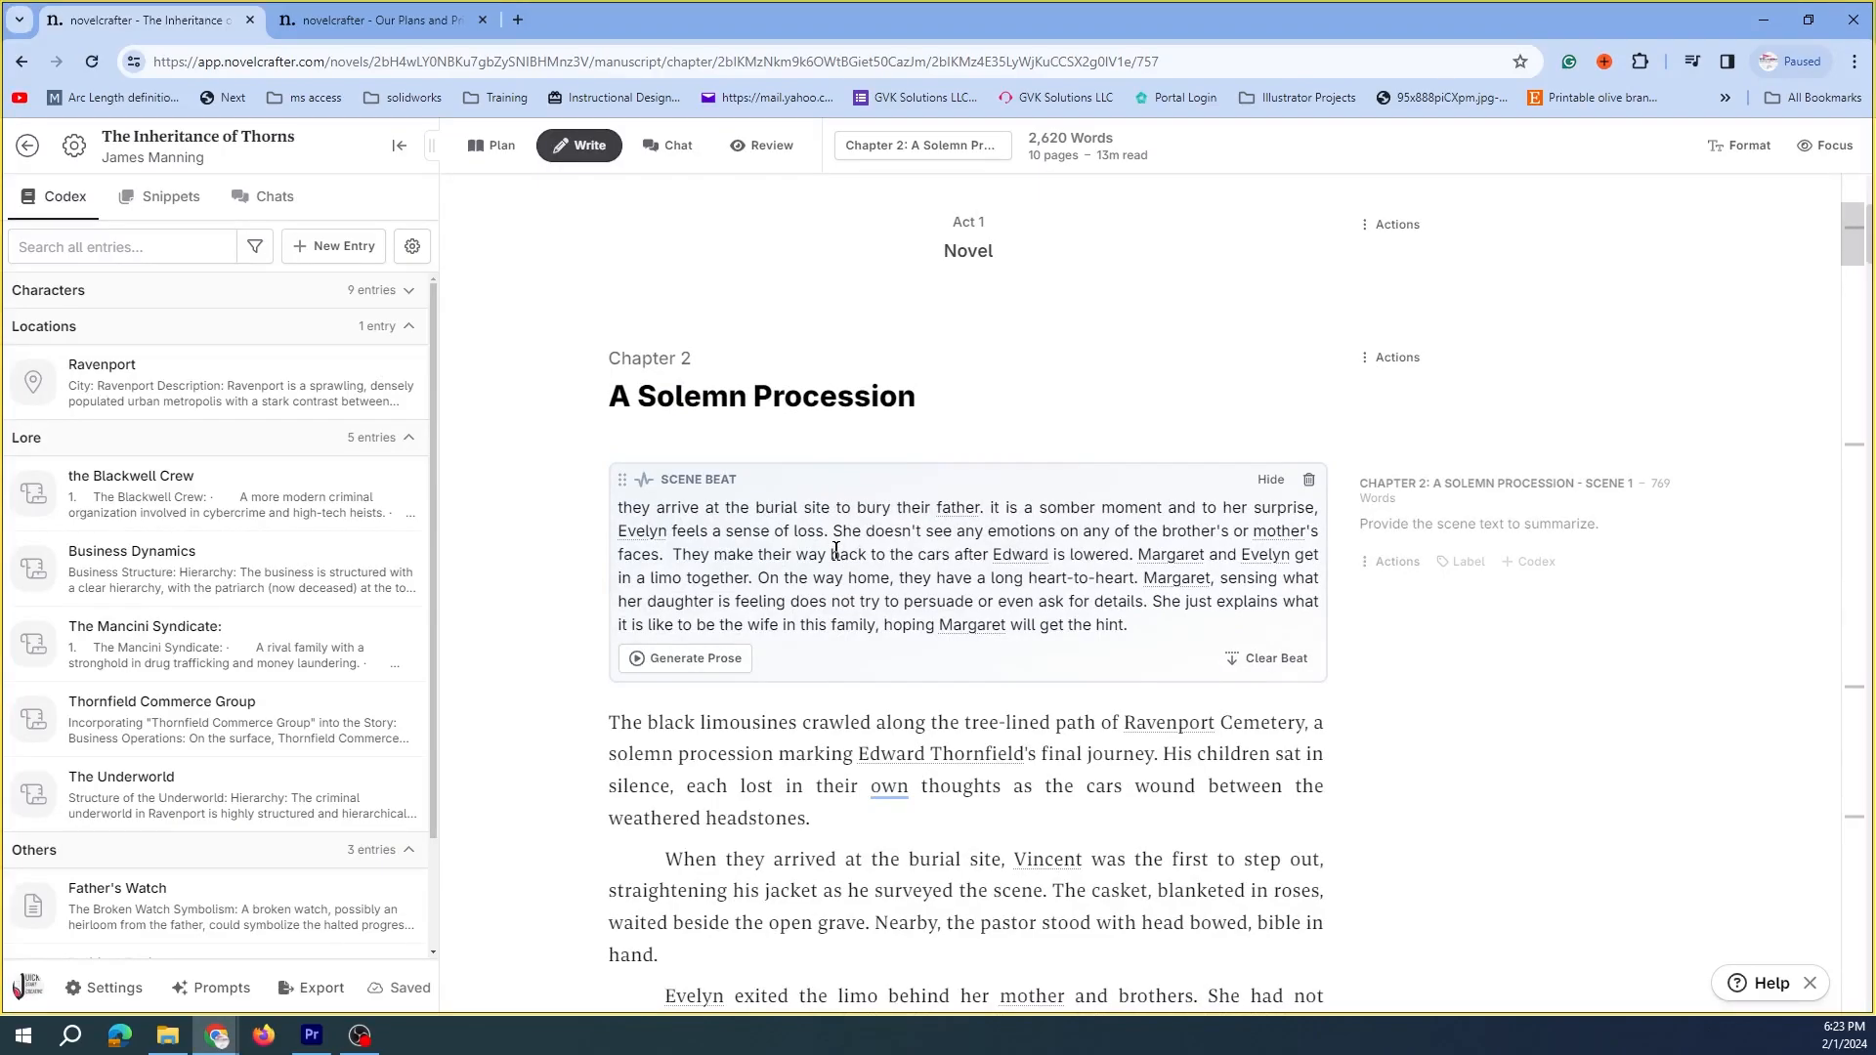
pyautogui.scroll(-3, 825, 699)
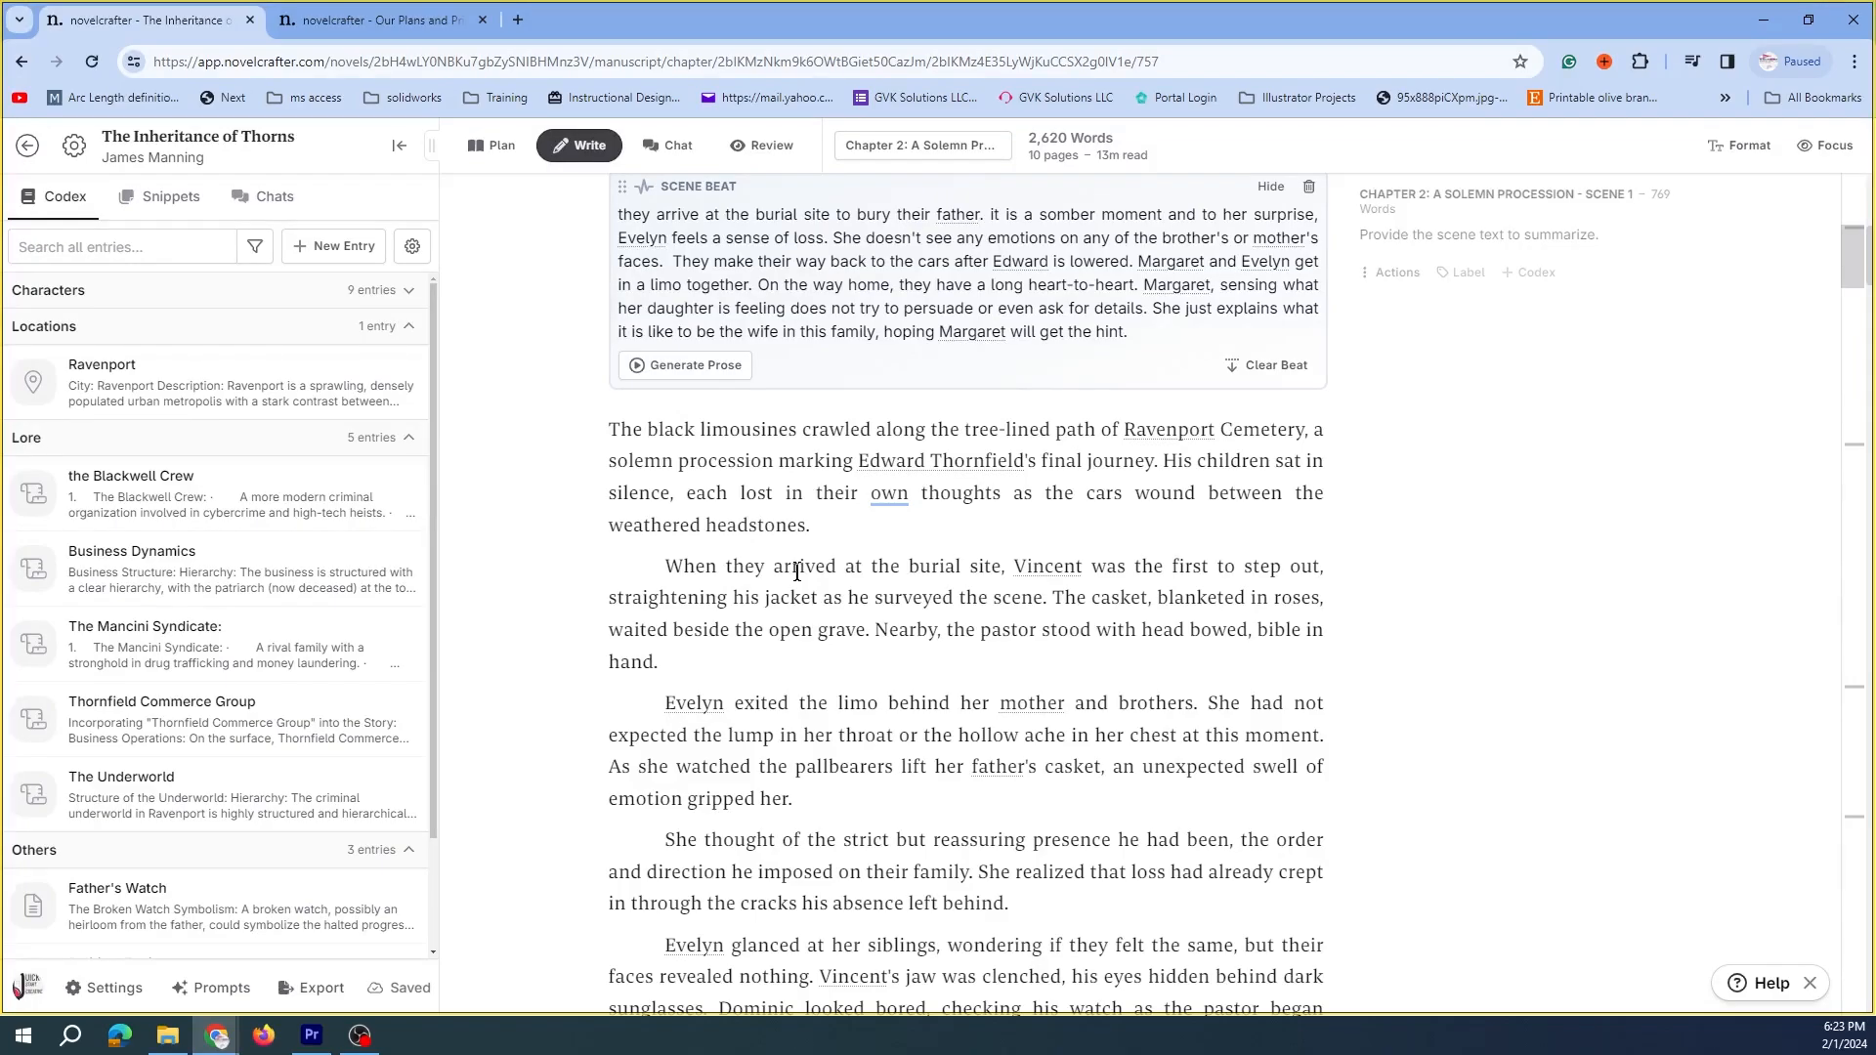
pyautogui.scroll(-3, 884, 493)
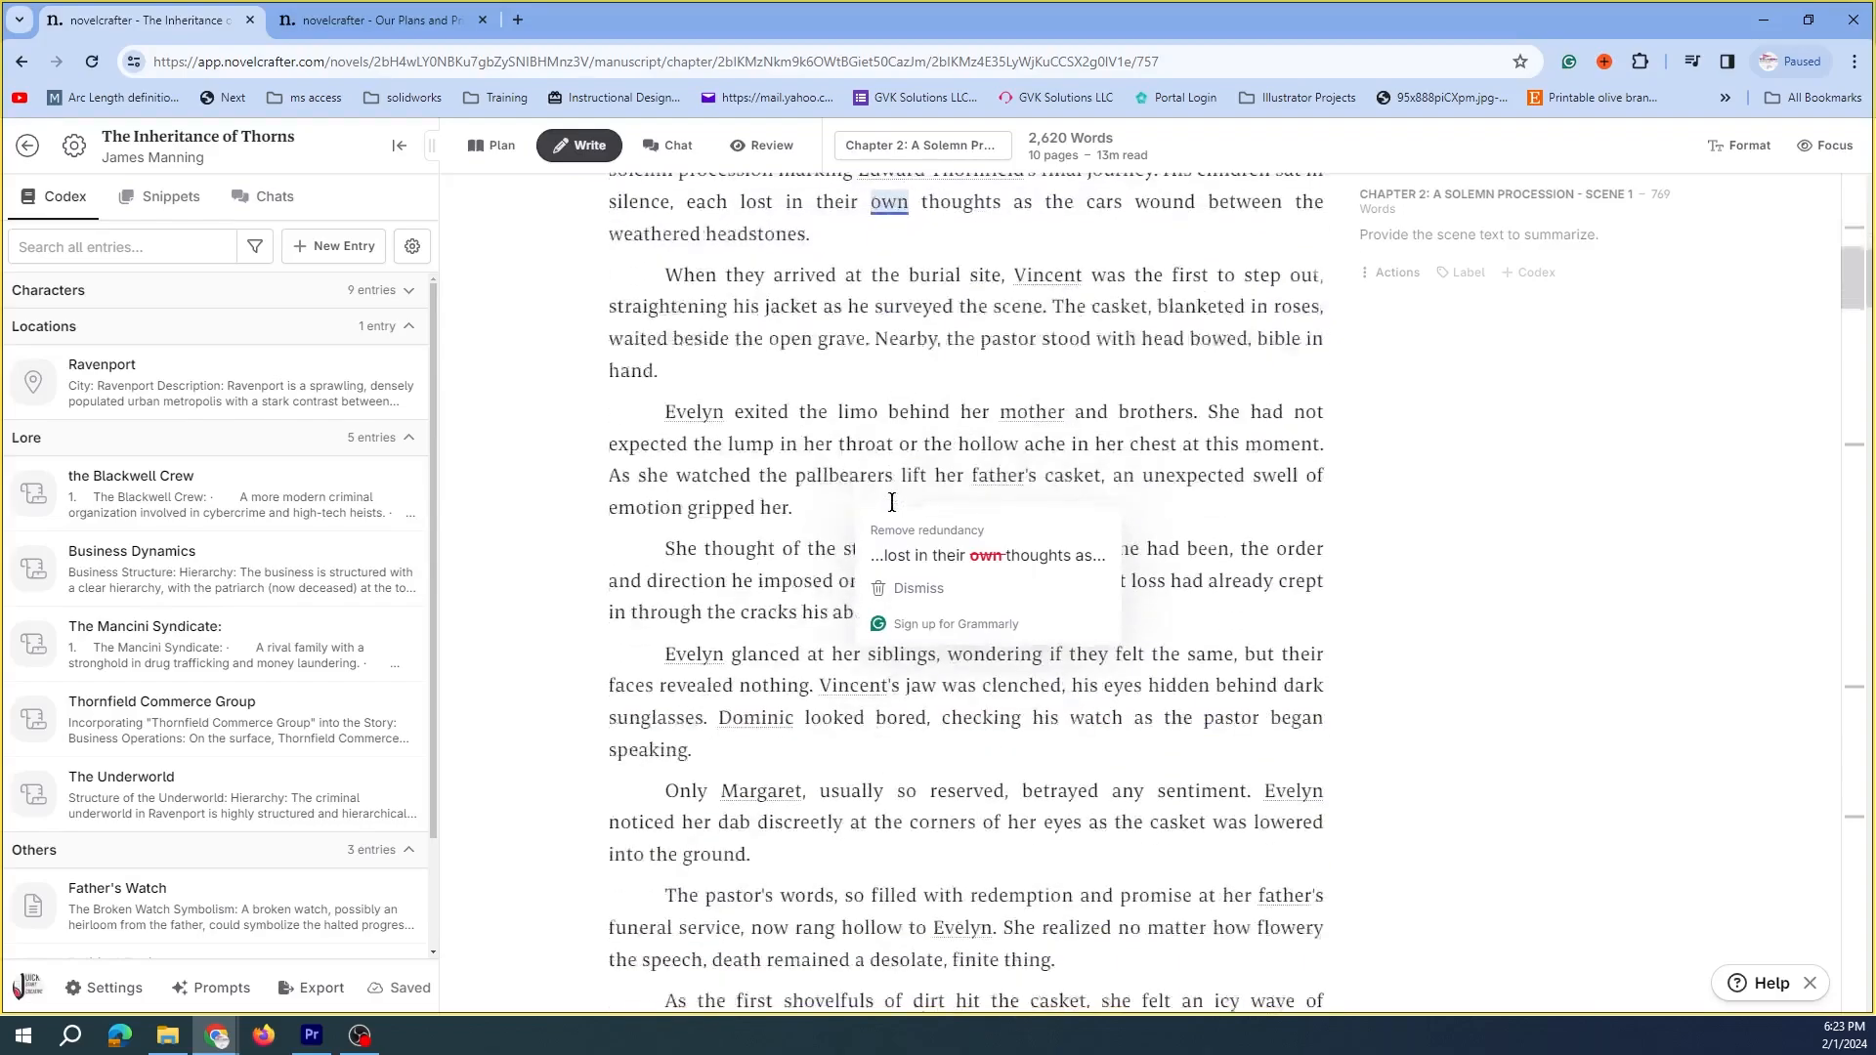
pyautogui.scroll(-8, 895, 513)
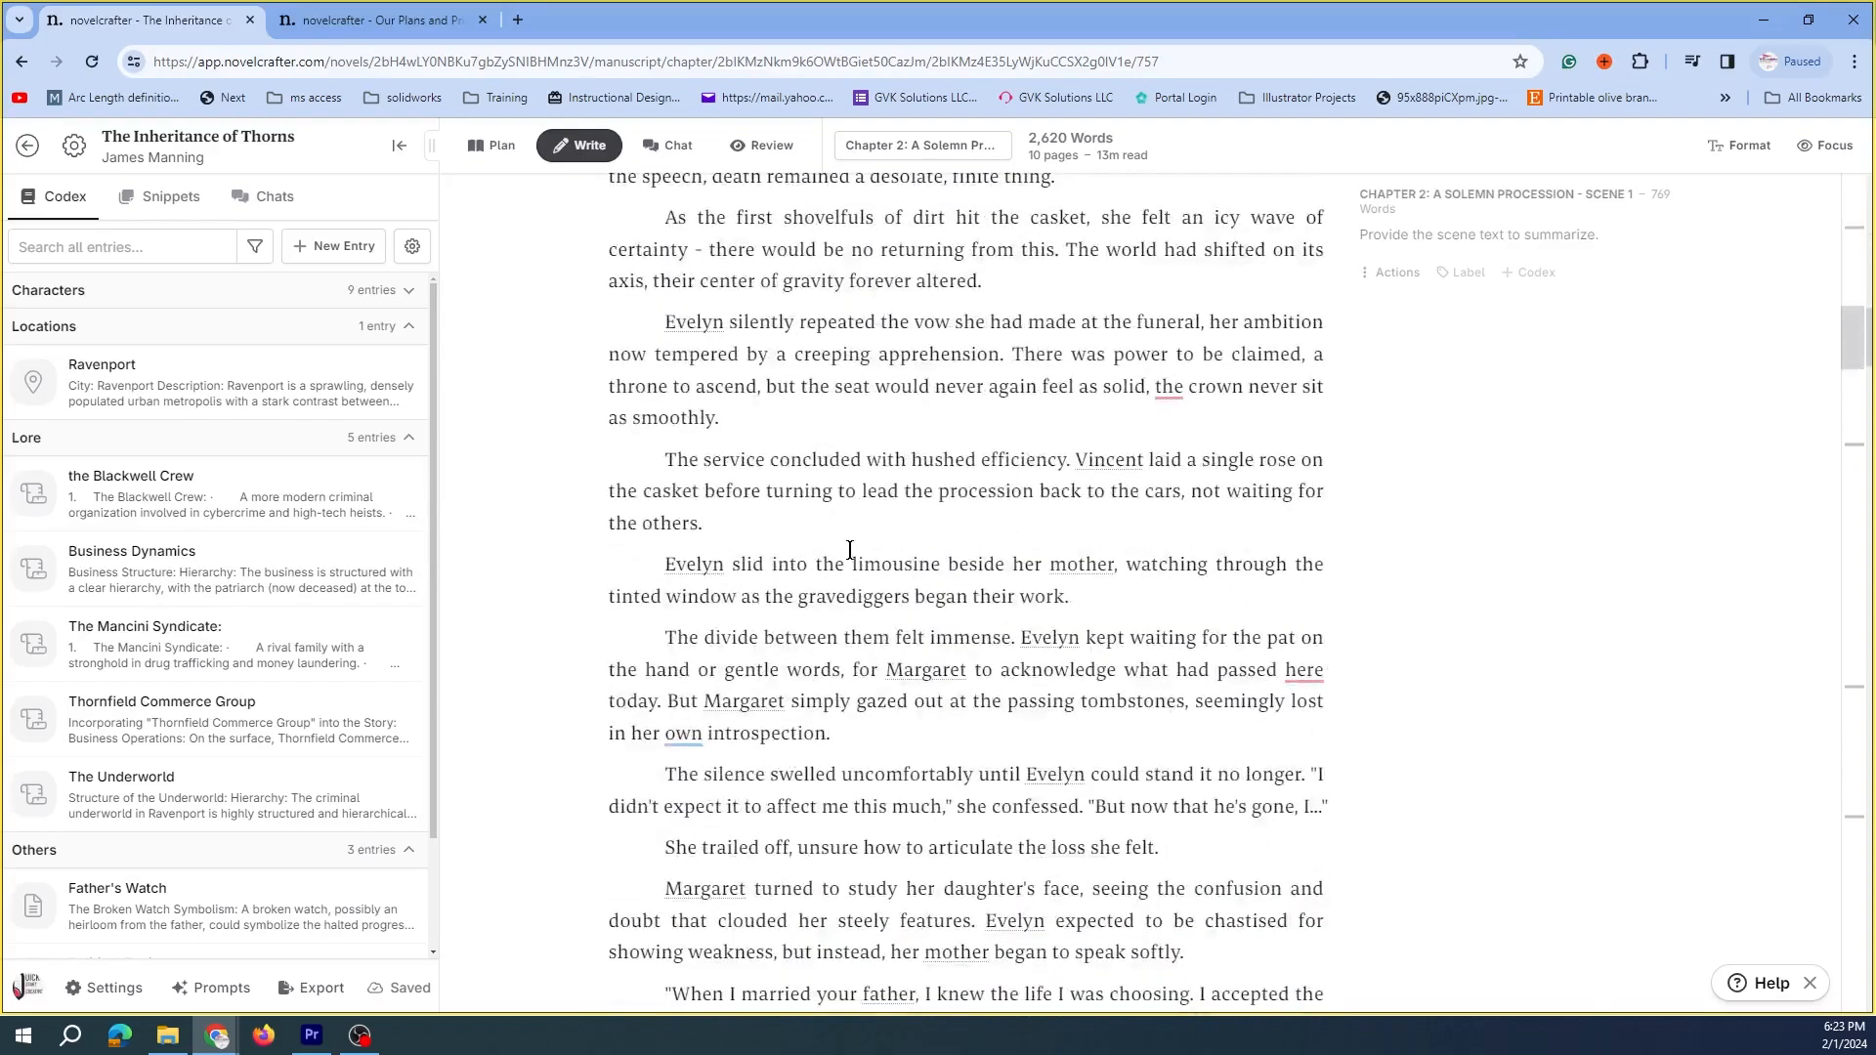
# Collapse the Locations and Lore categories in the Codex and return to the opening paragraphs of Chapter 2
pyautogui.scroll(-2, 252, 391)
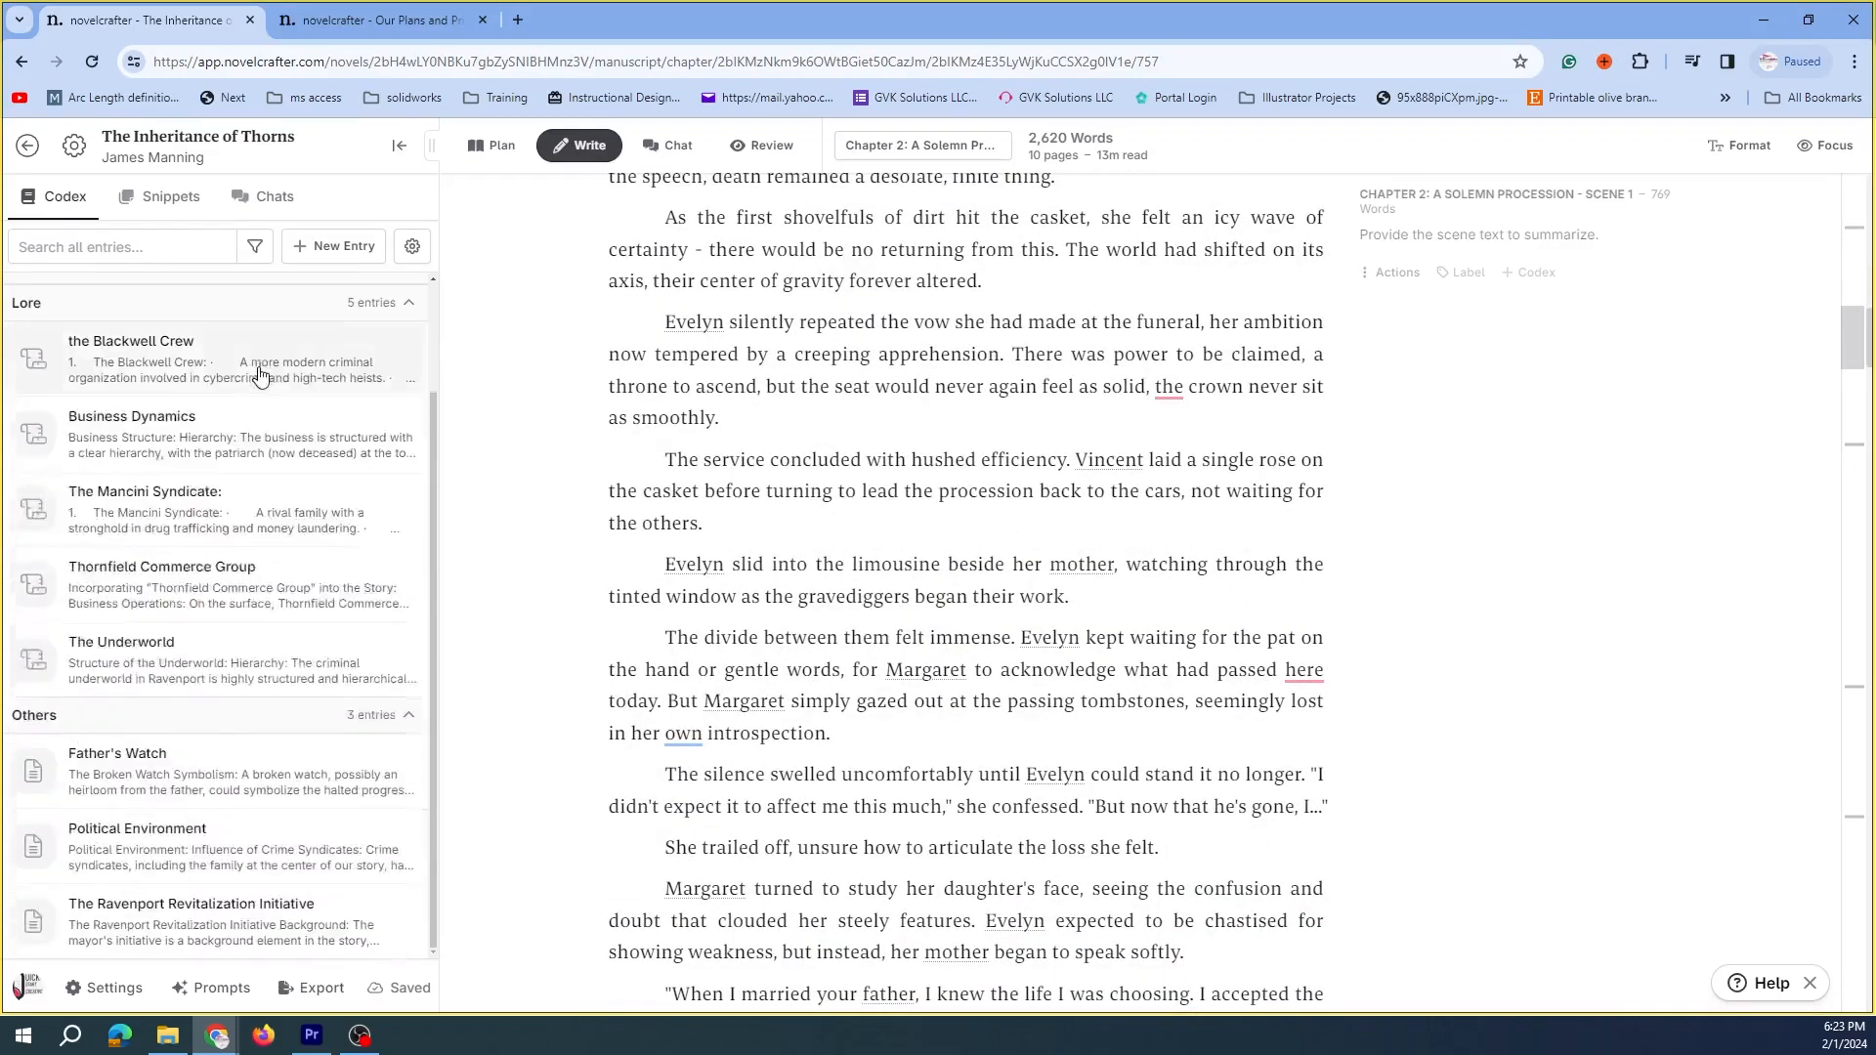
pyautogui.scroll(2, 252, 406)
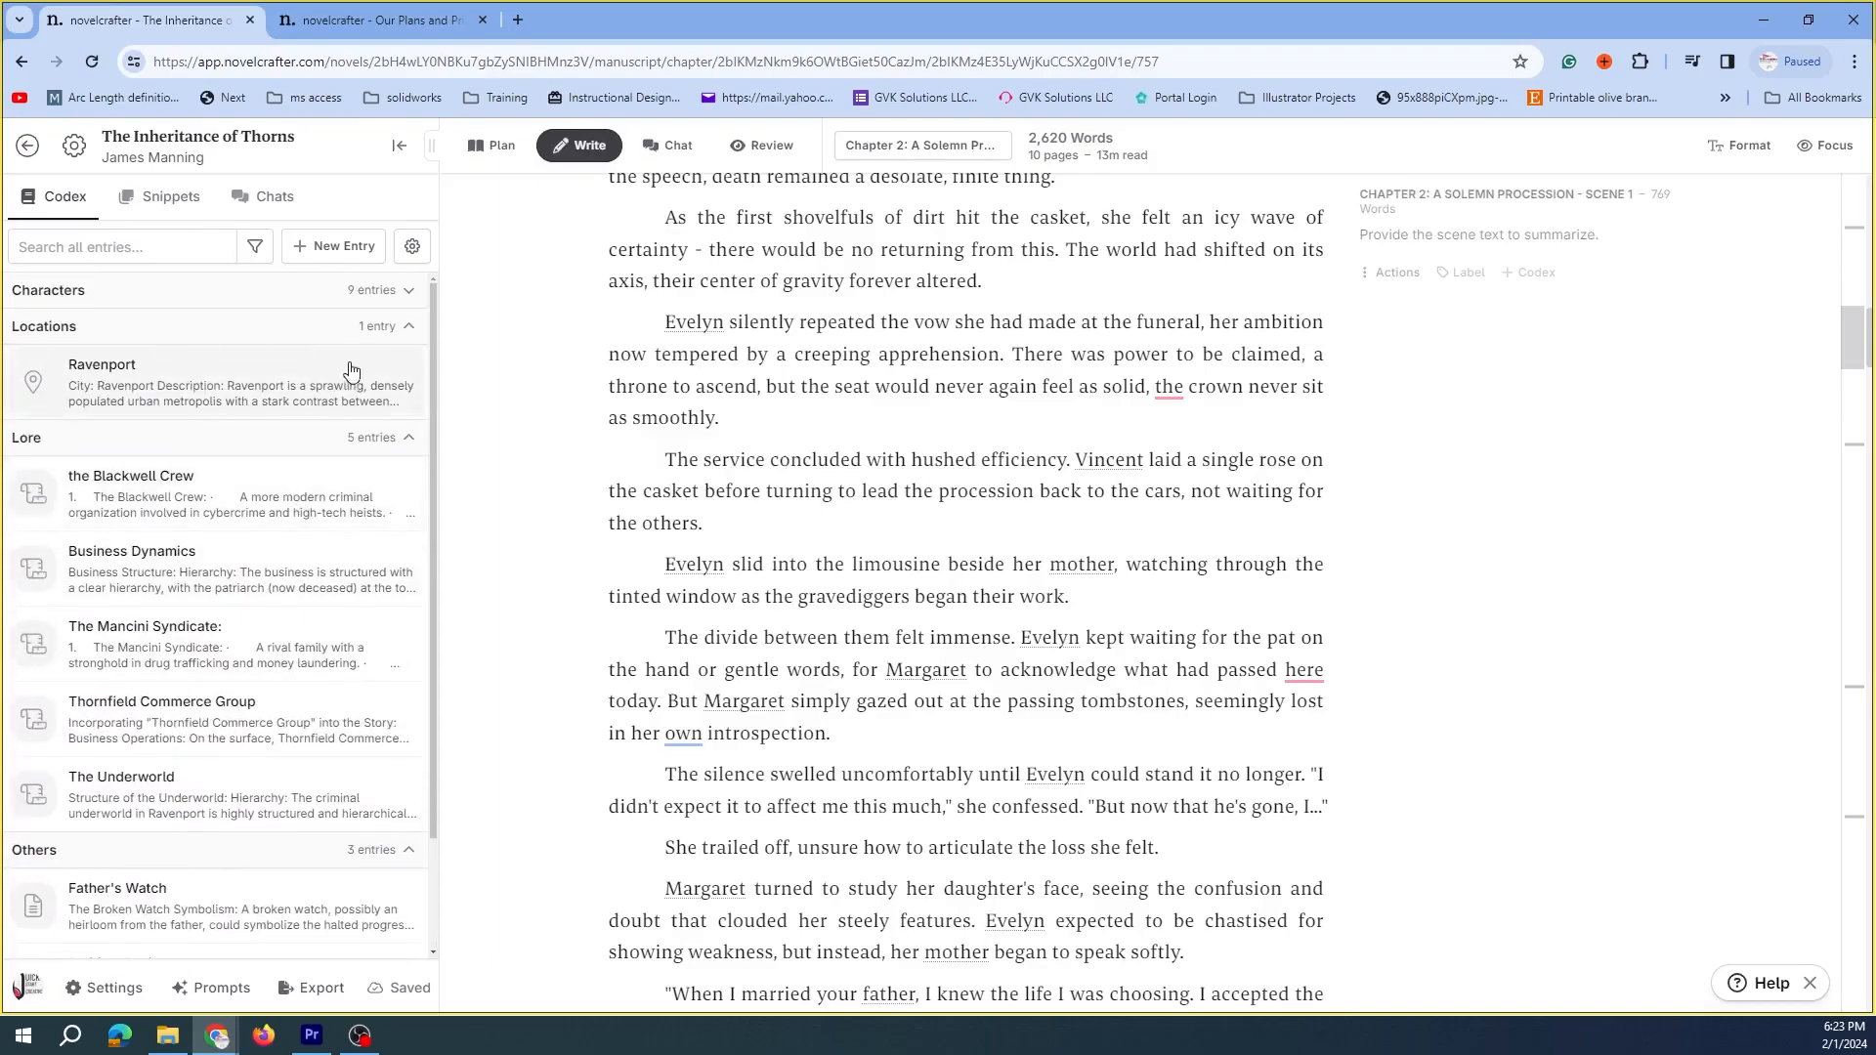
pyautogui.click(408, 330)
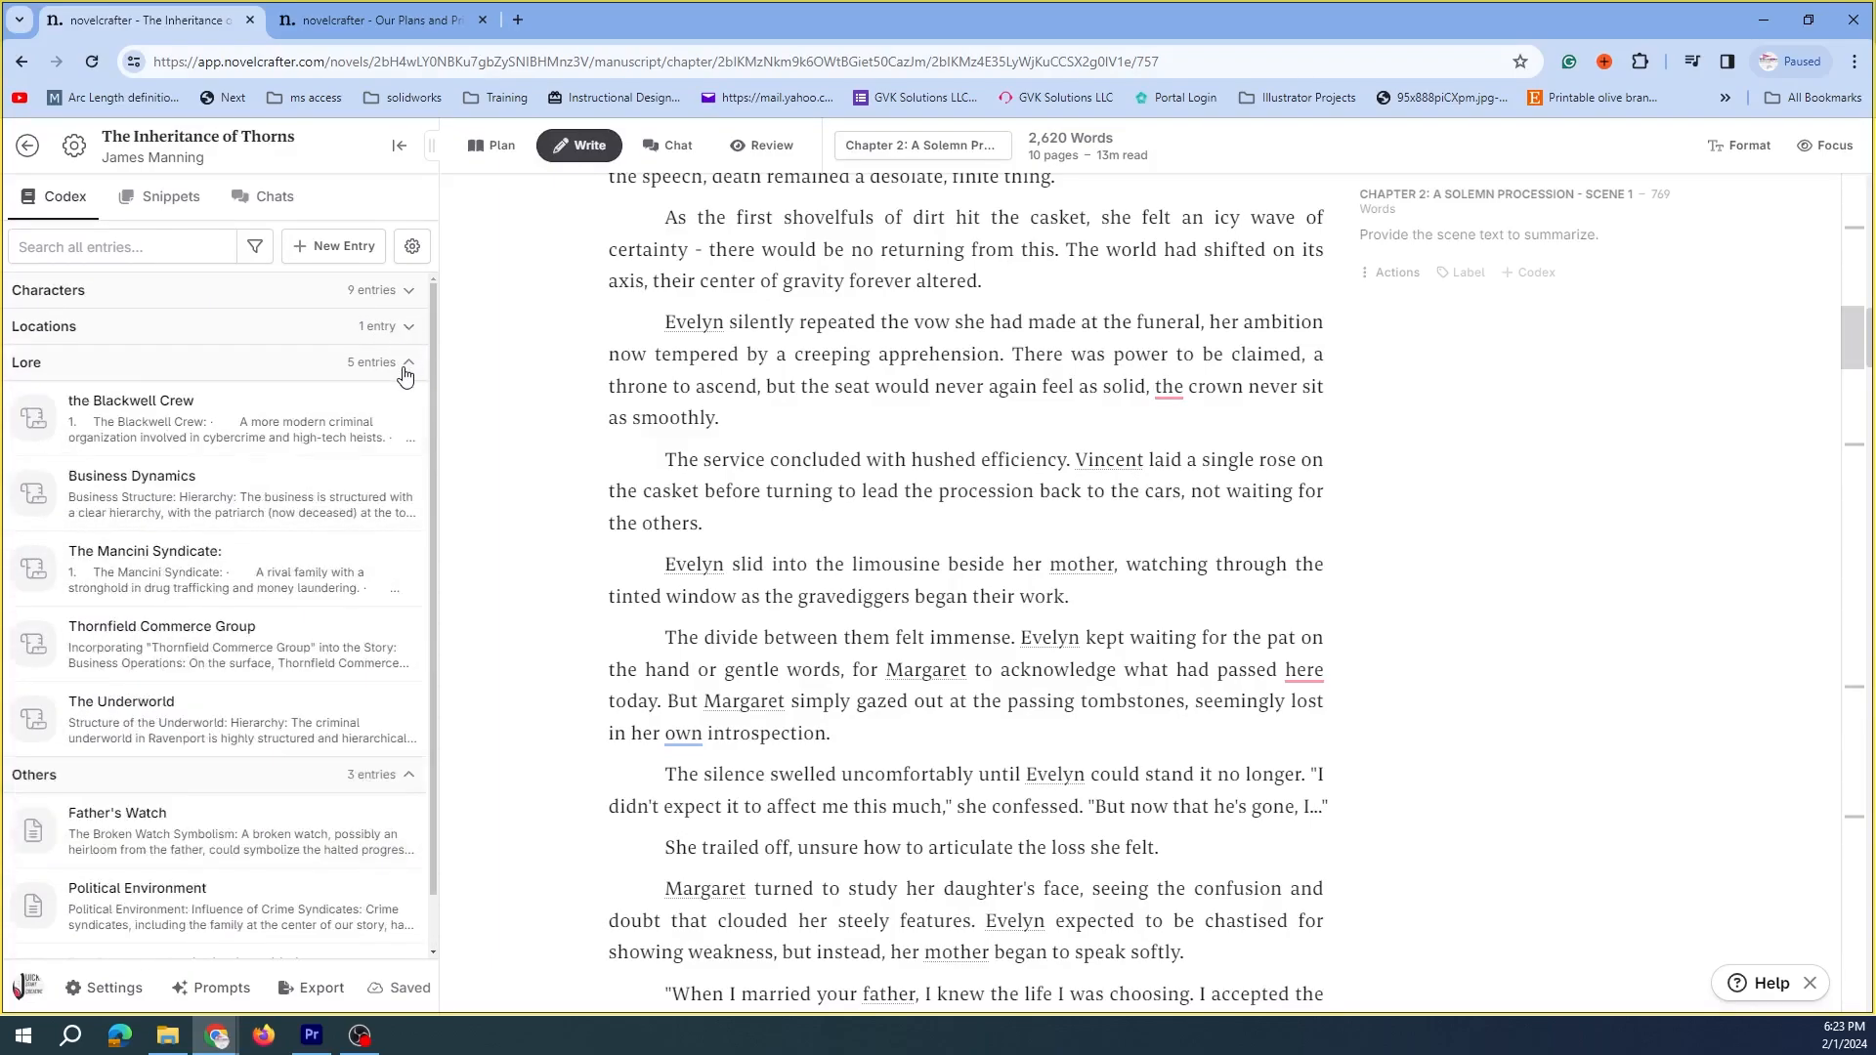
pyautogui.click(408, 364)
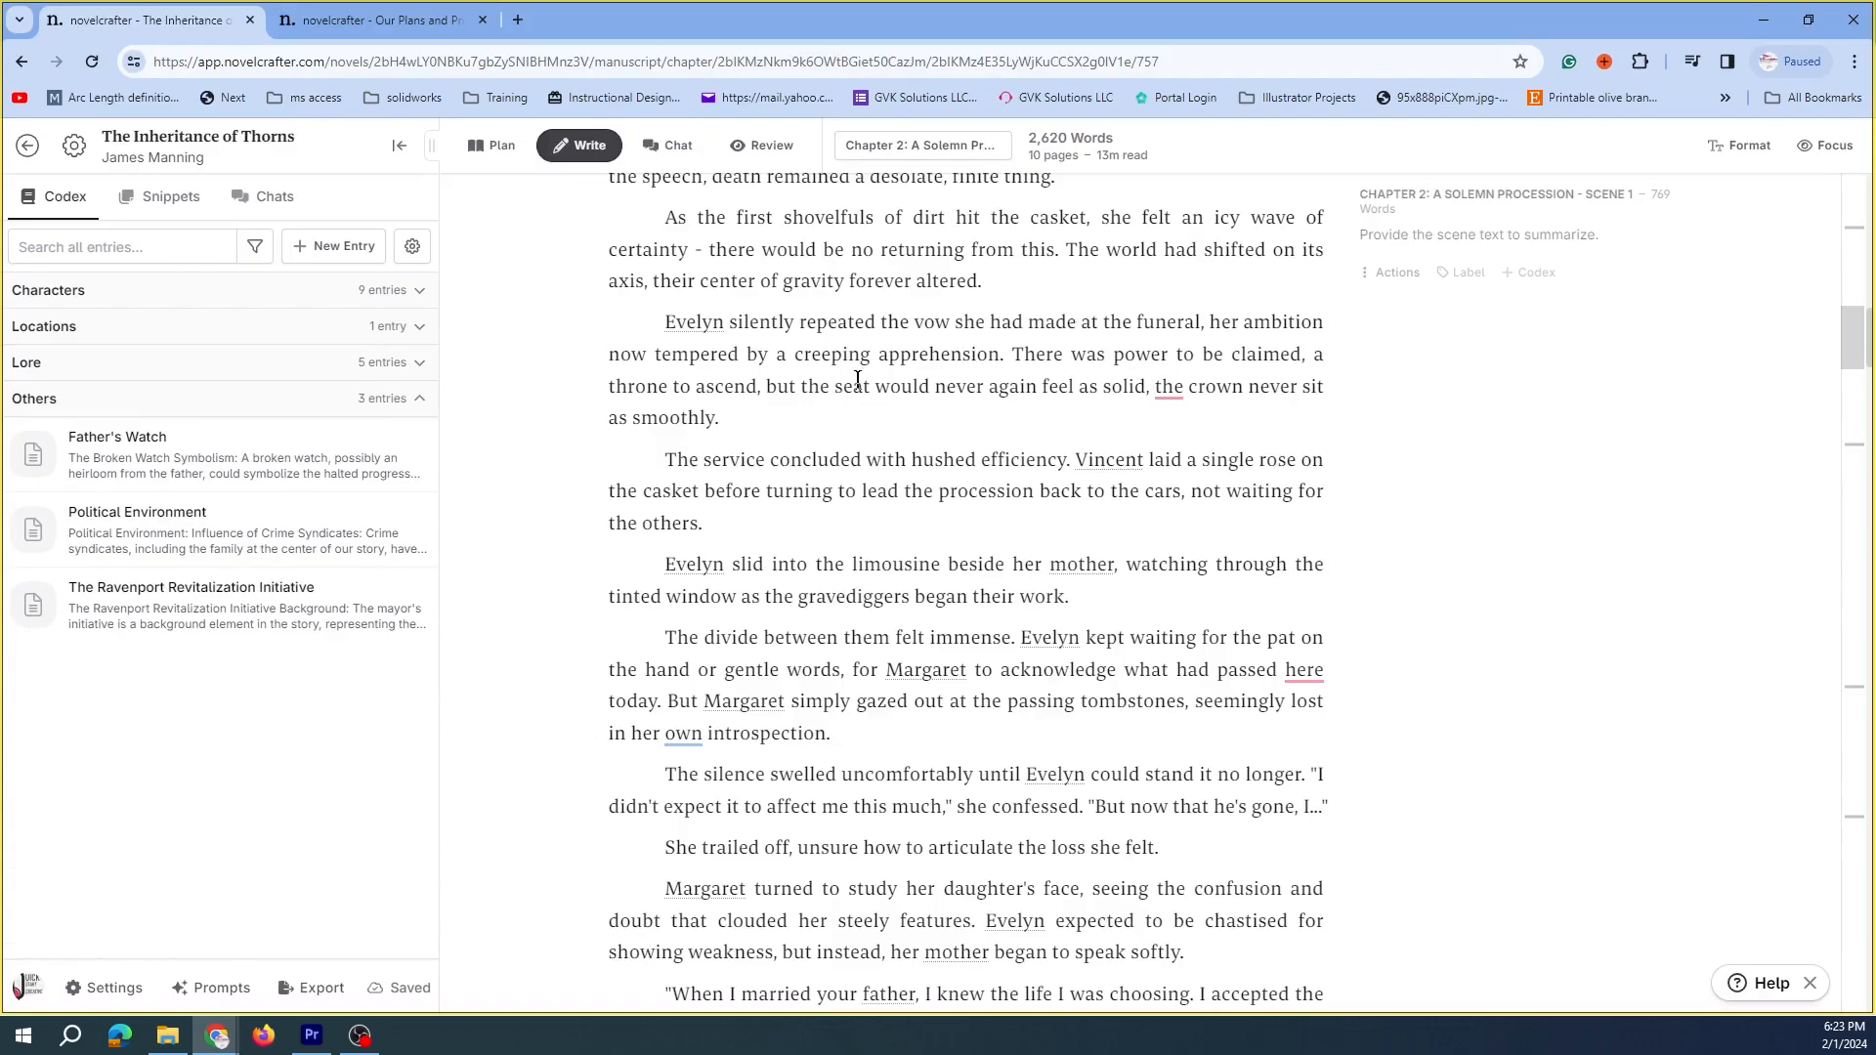
pyautogui.scroll(10, 880, 394)
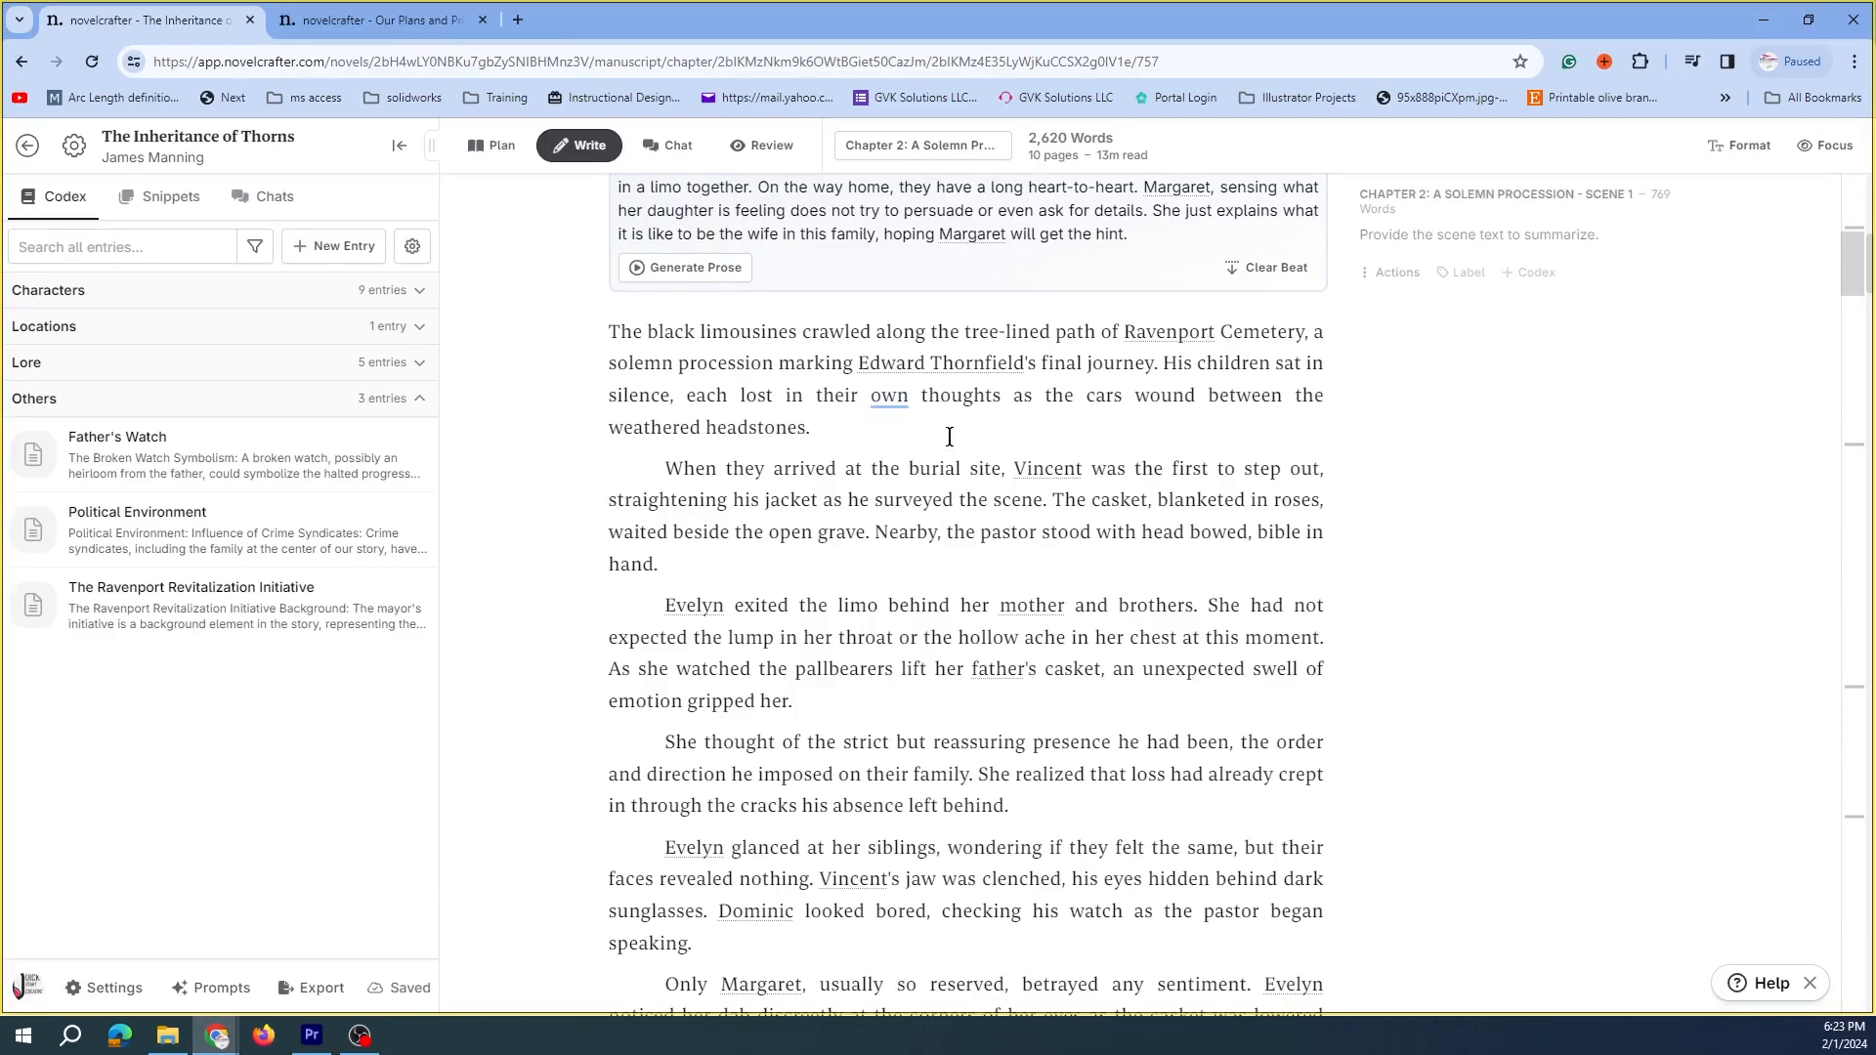
# Review the custom point-of-view types and selectable characters for Chapter 2's first scene, closing the settings without saving
pyautogui.scroll(5, 949, 437)
pyautogui.scroll(-2, 977, 461)
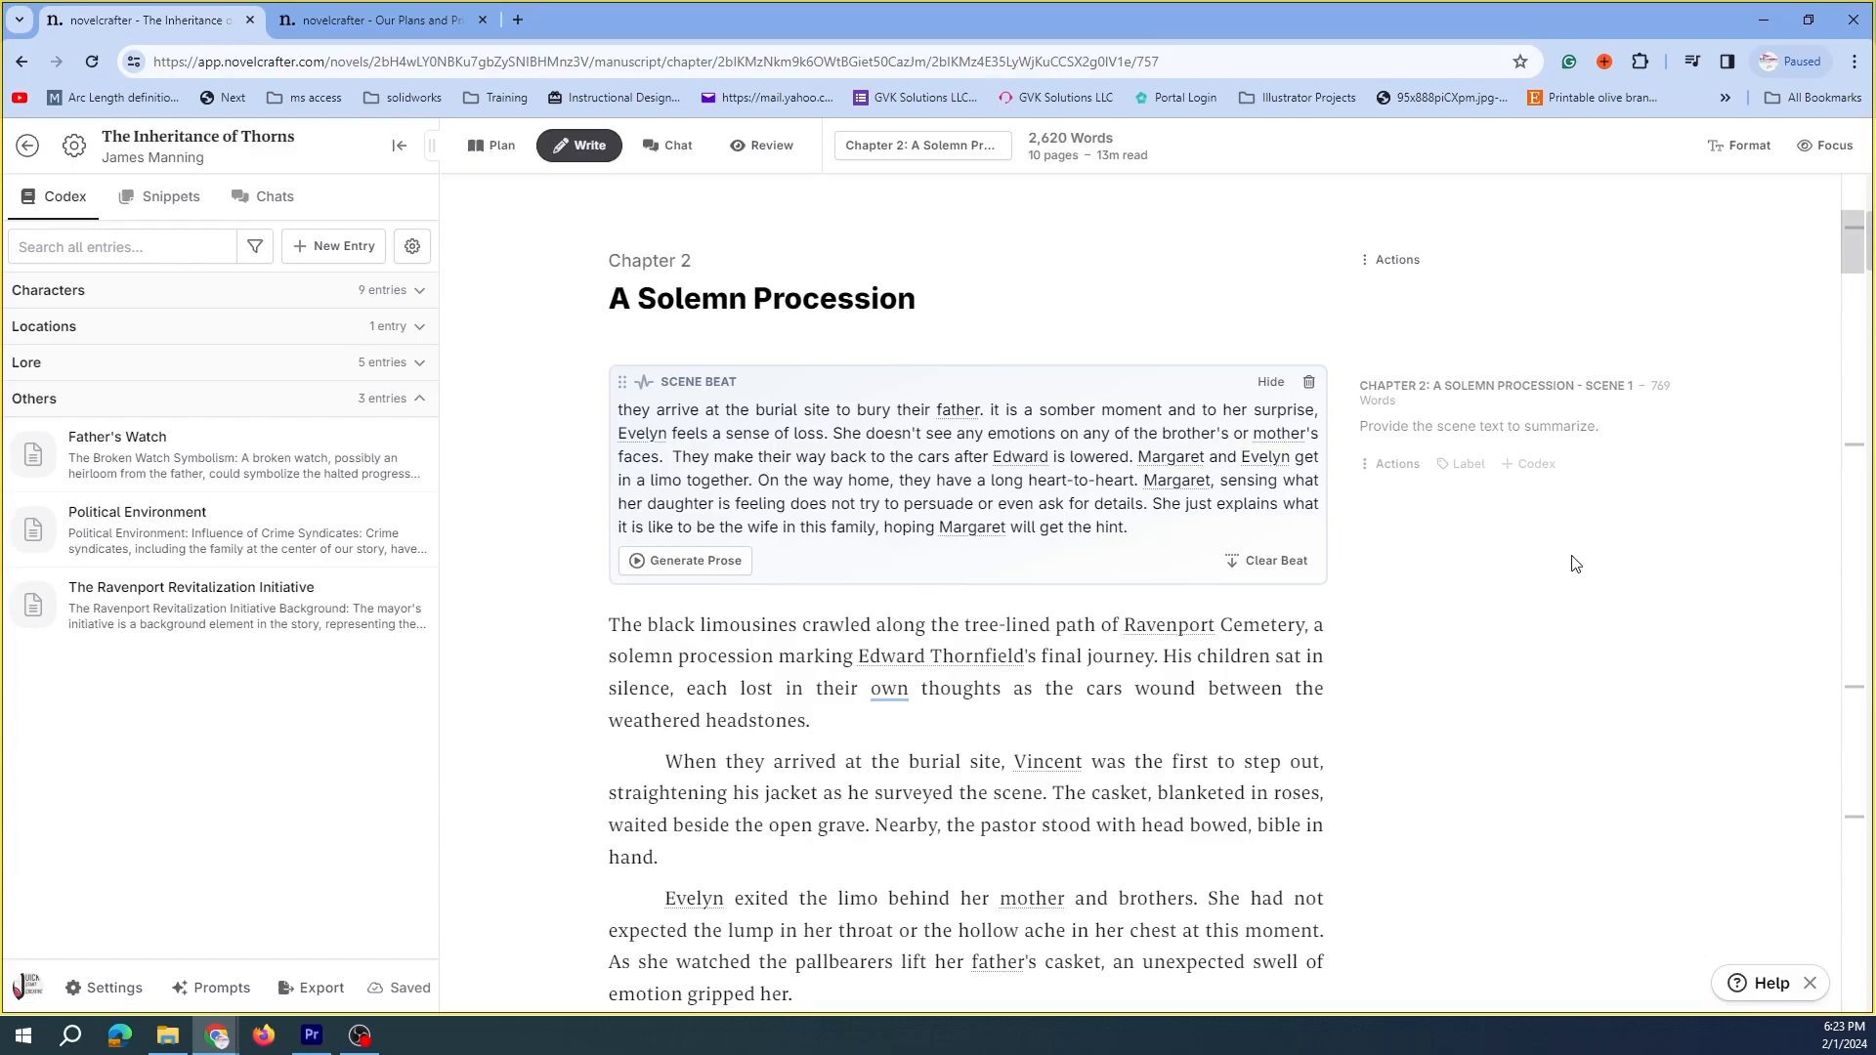
pyautogui.click(1393, 466)
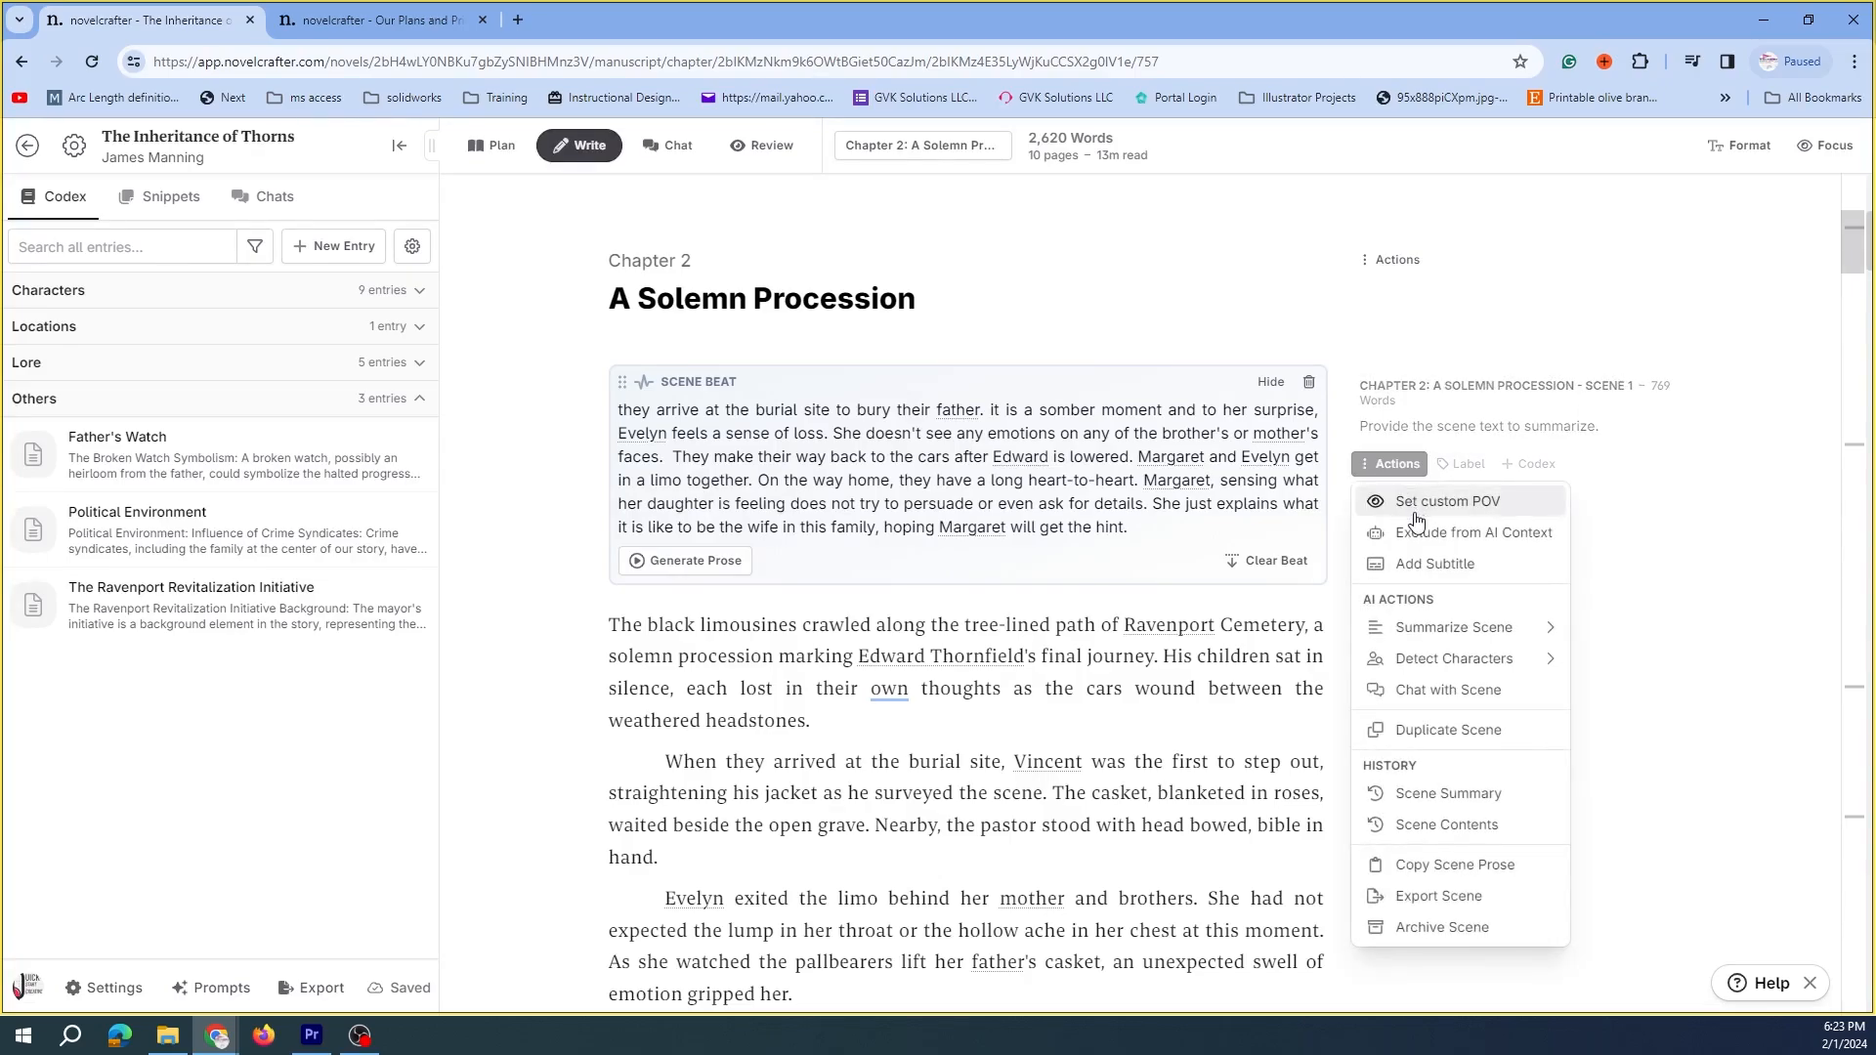
pyautogui.click(1436, 502)
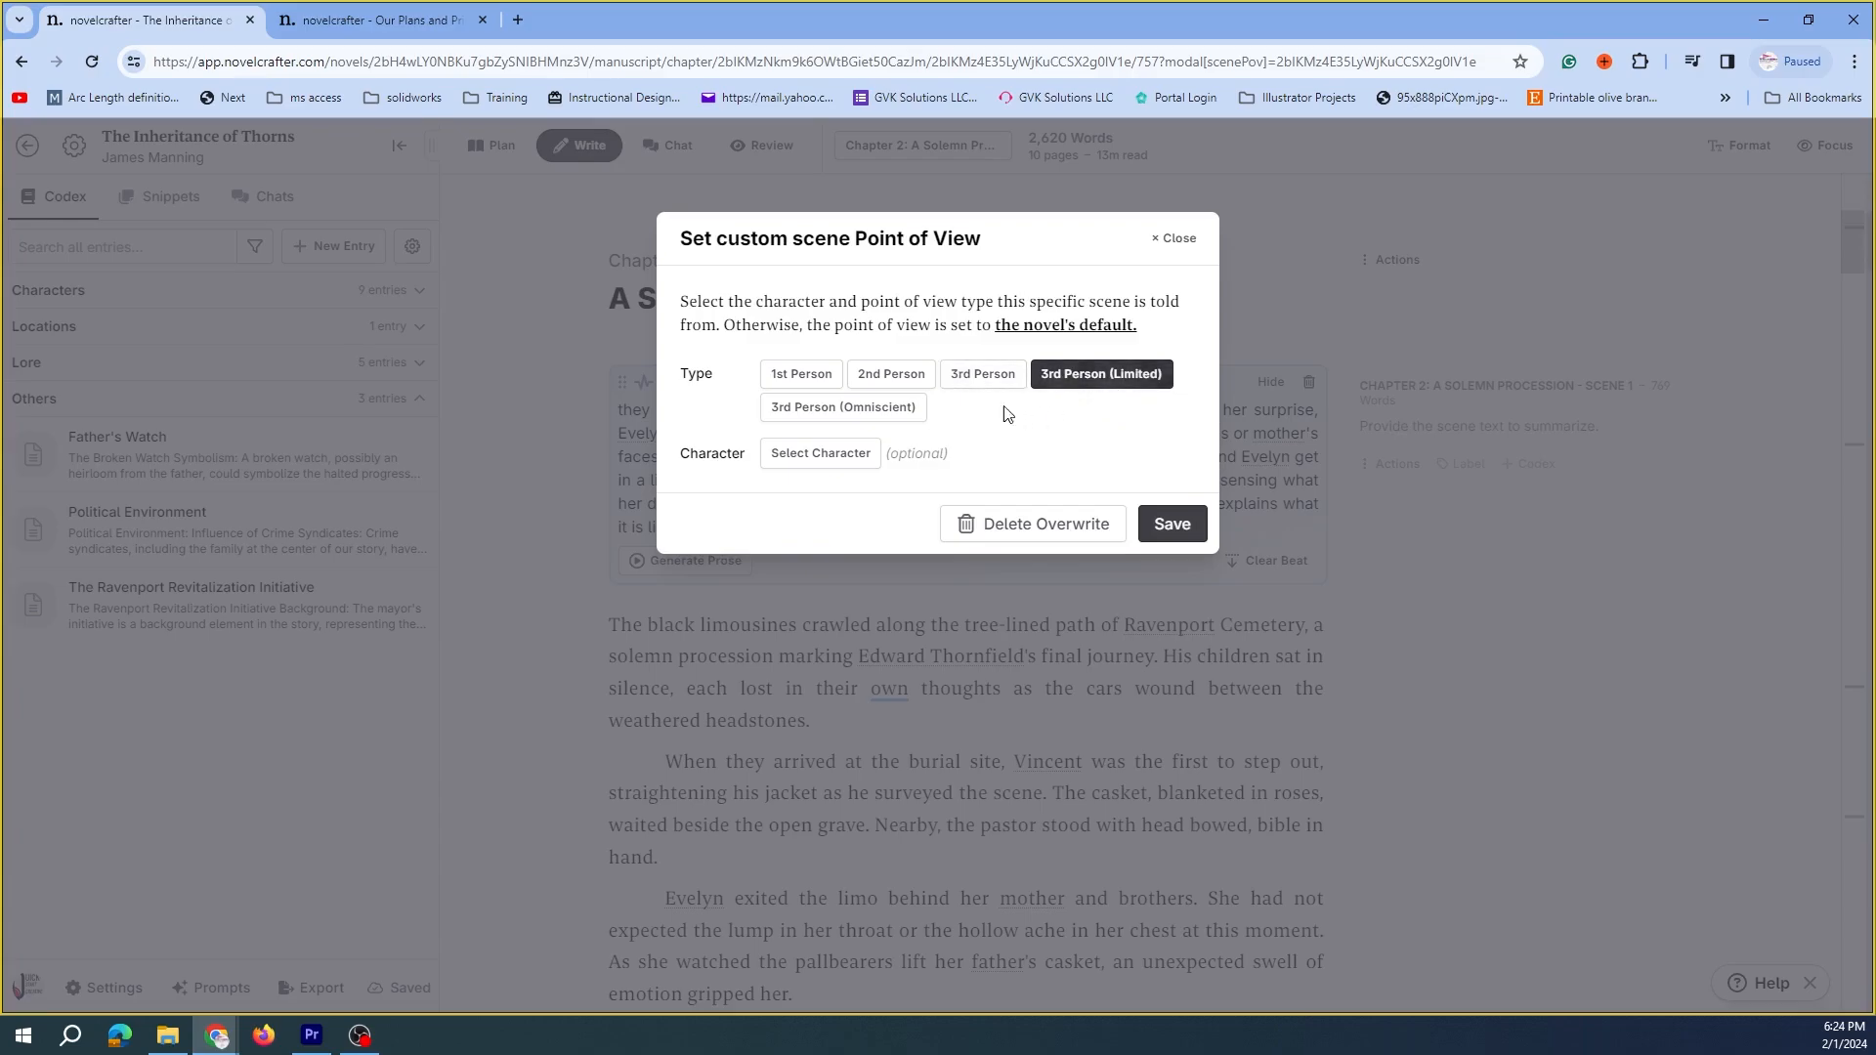
pyautogui.click(789, 465)
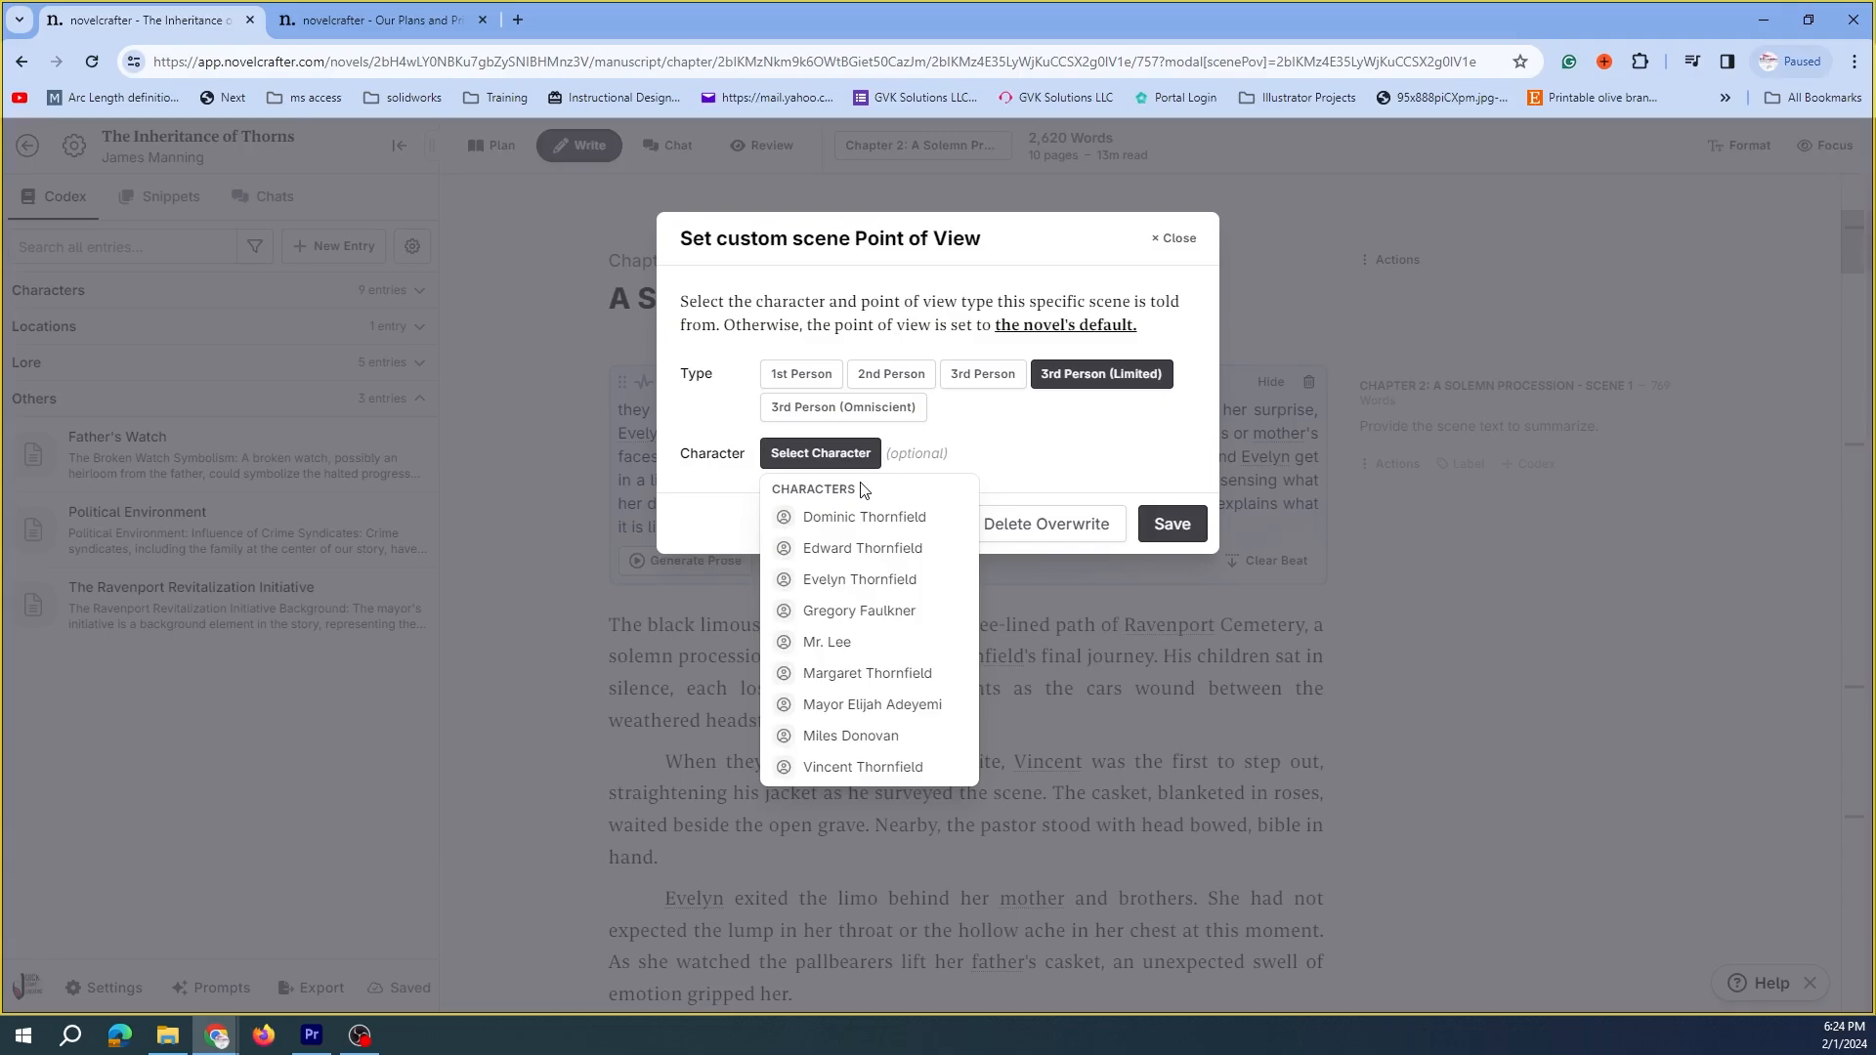
pyautogui.click(1021, 458)
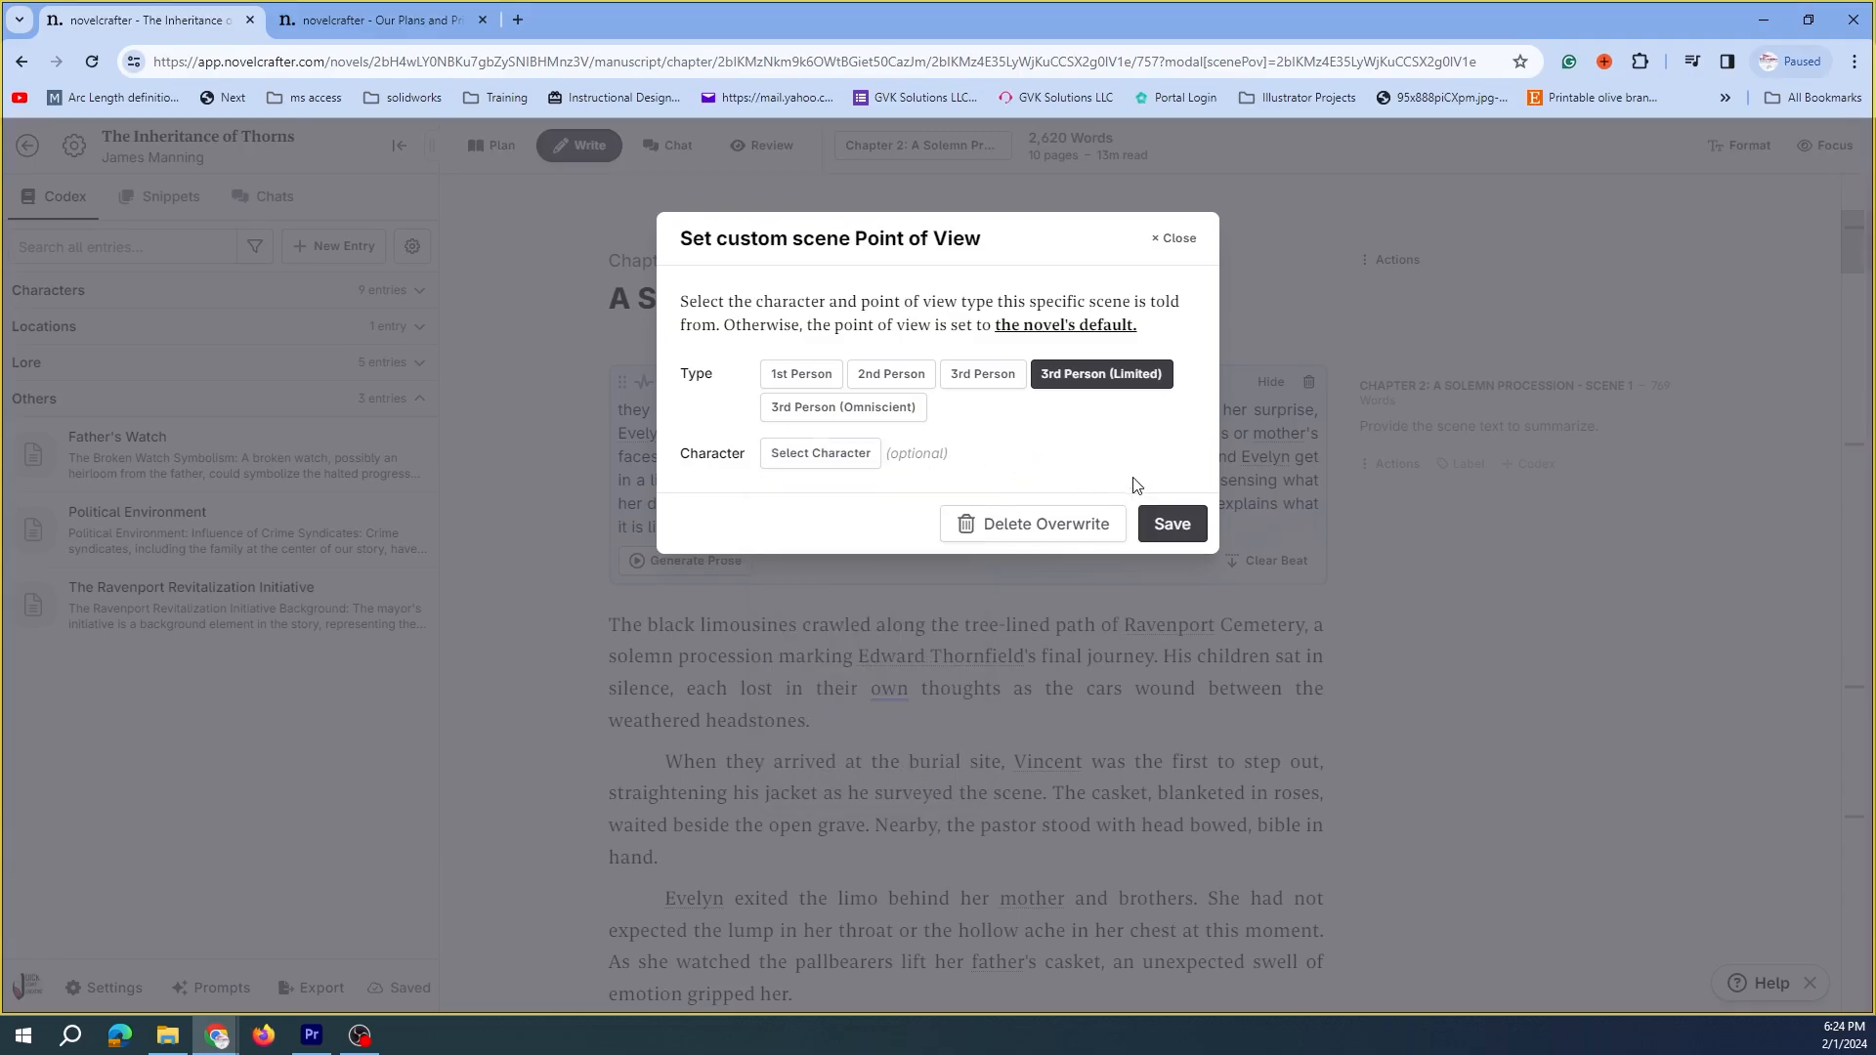
pyautogui.click(1170, 239)
# Skim Chapter 2's first scene against its scene beat, down to the second scene's beat and back
pyautogui.scroll(-8, 1173, 625)
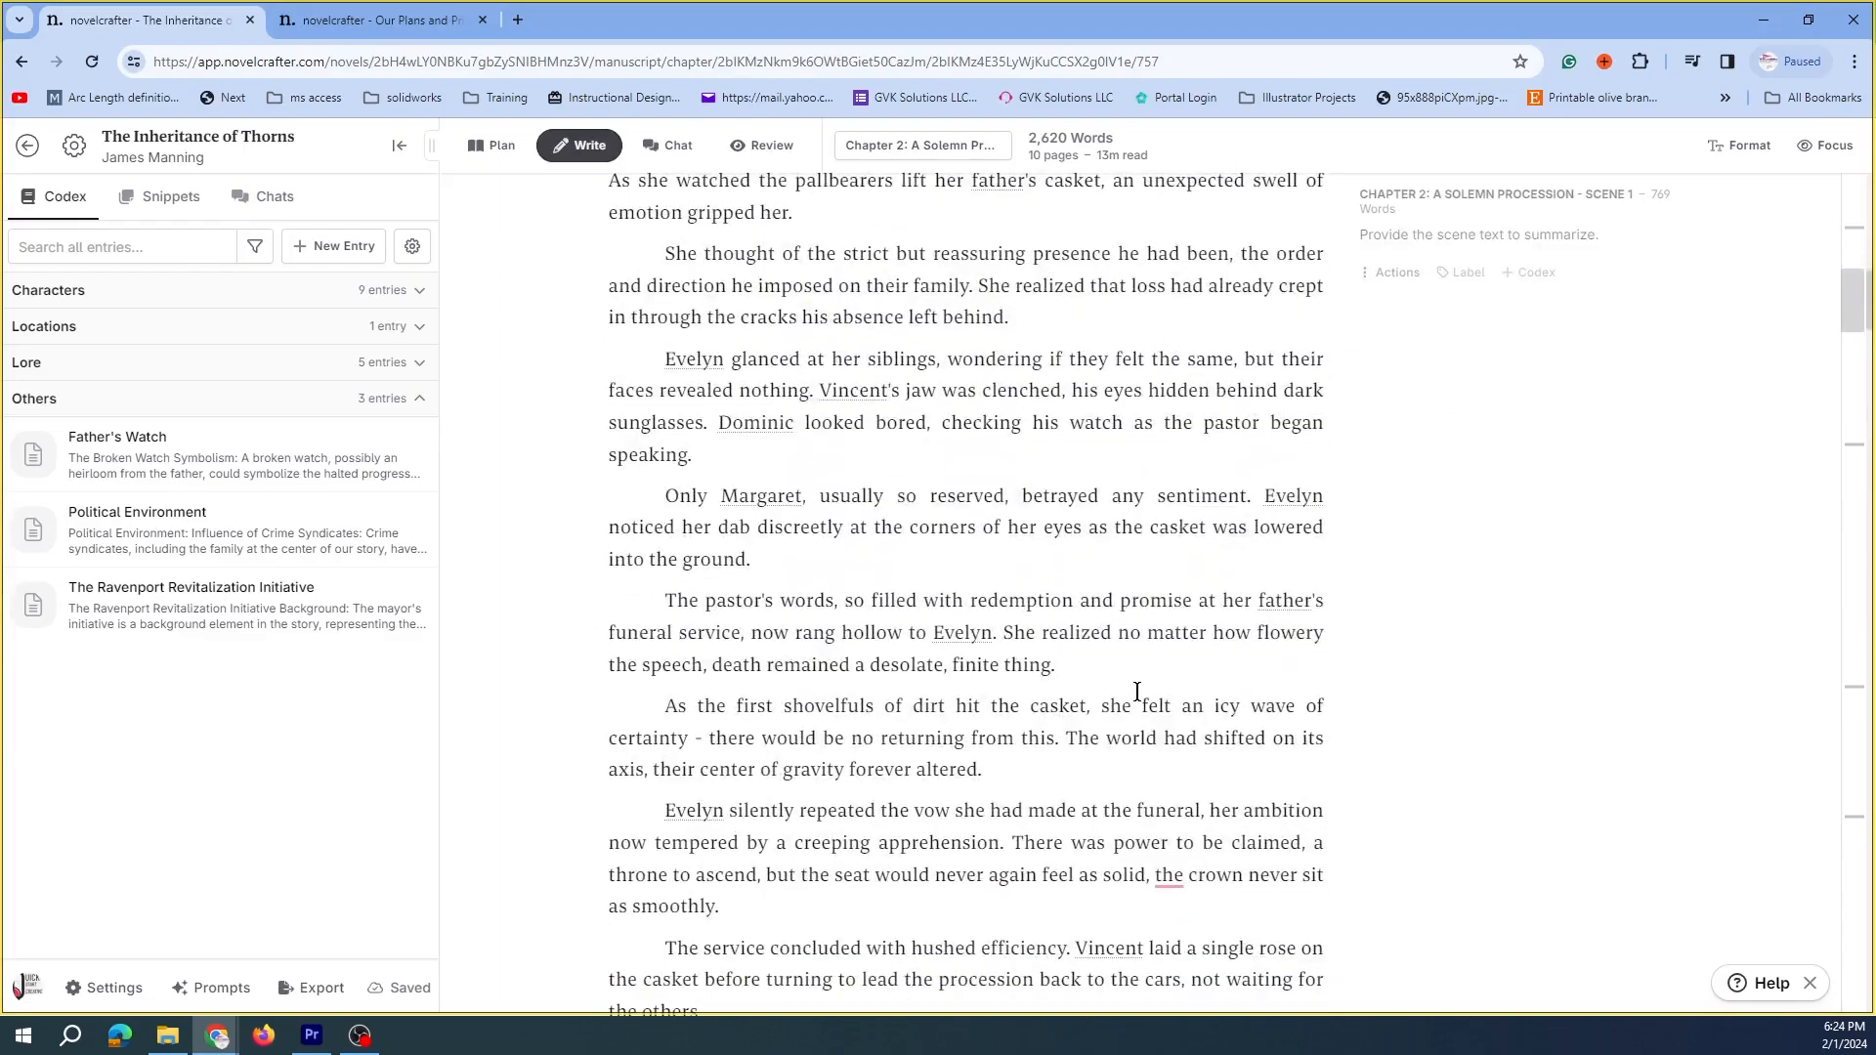
pyautogui.scroll(8, 1136, 689)
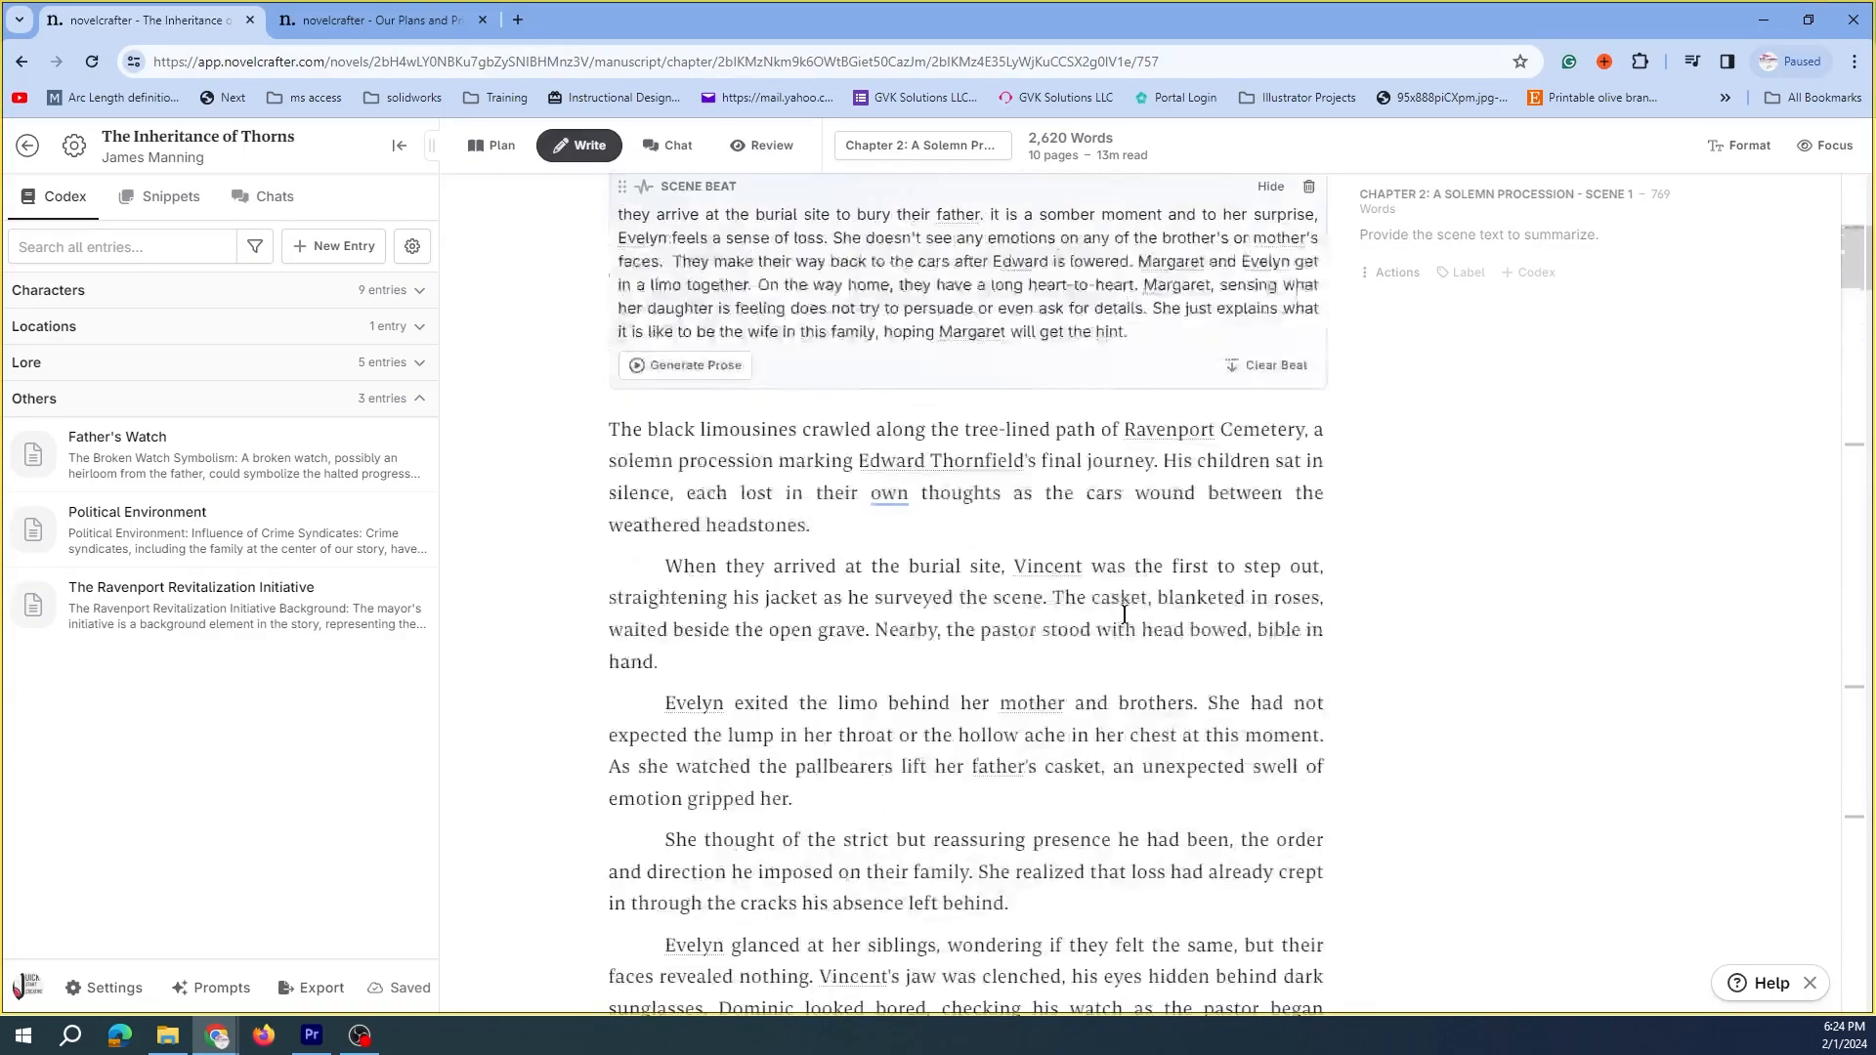
pyautogui.scroll(3, 1135, 613)
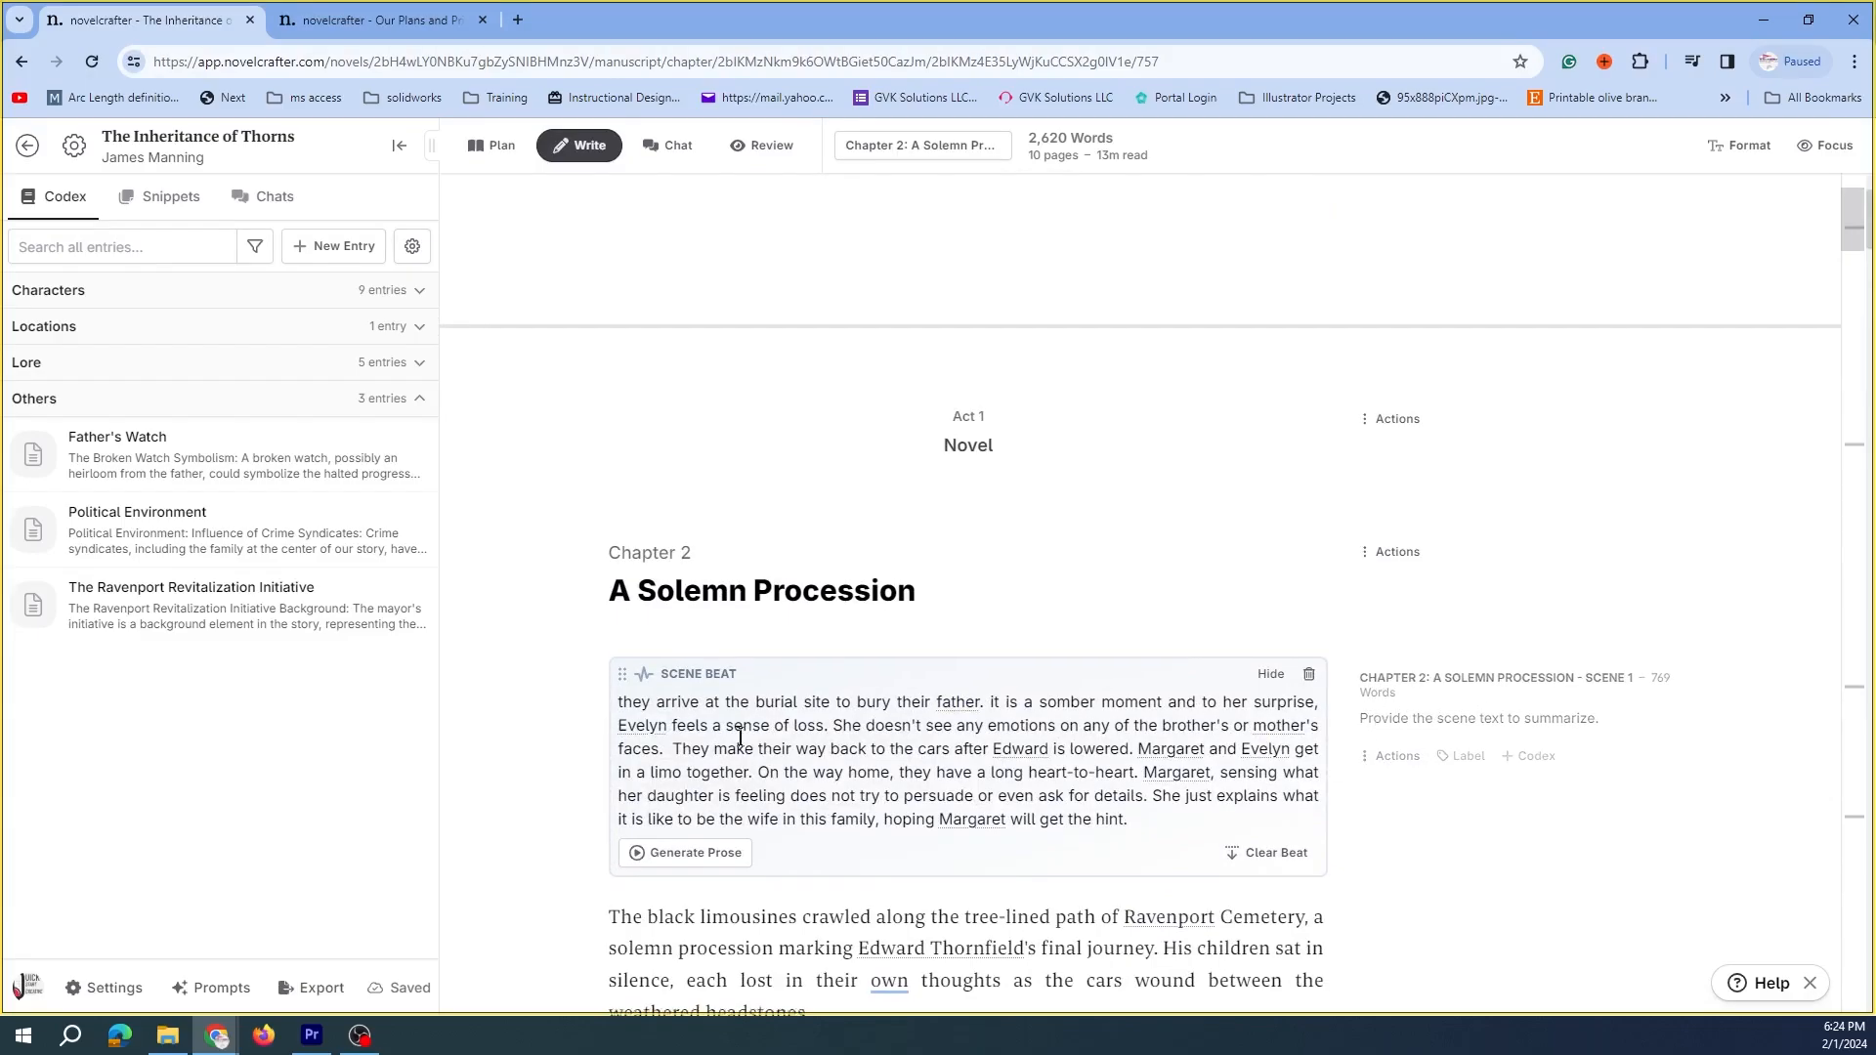
pyautogui.scroll(-3, 1121, 506)
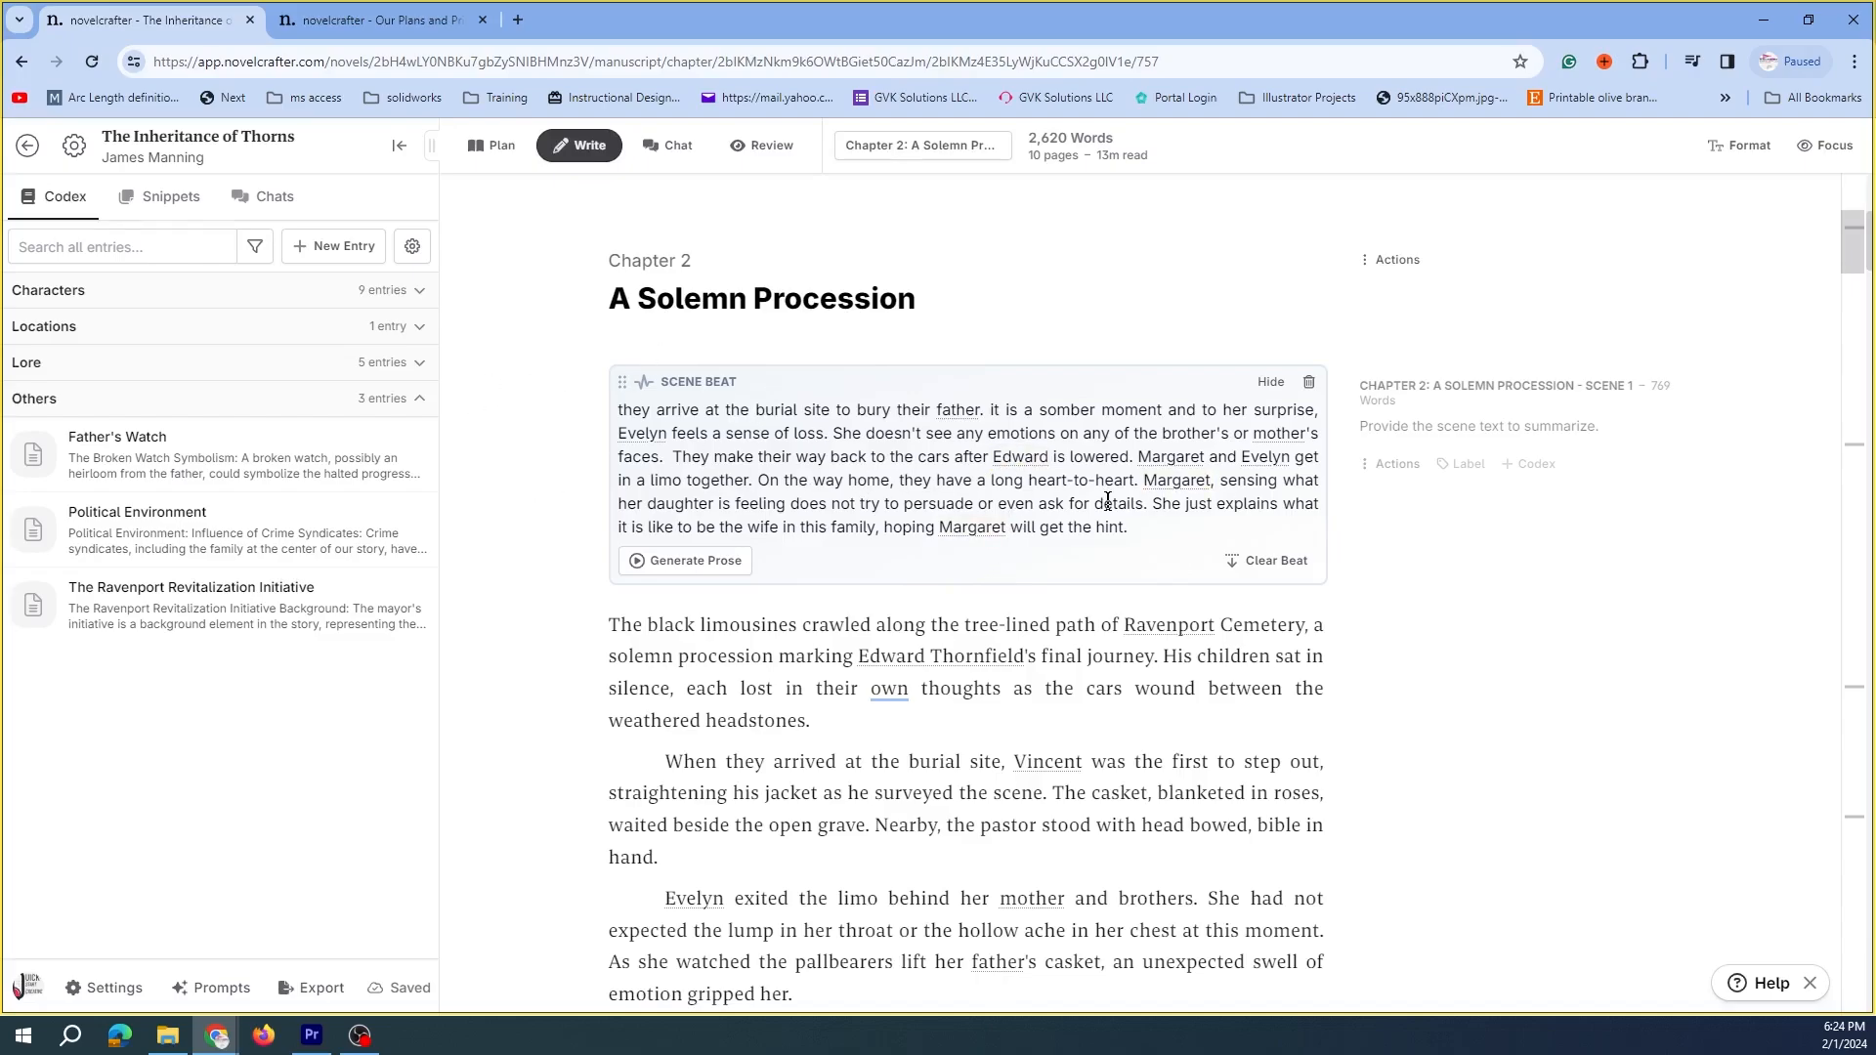
pyautogui.scroll(-5, 1179, 516)
pyautogui.scroll(10, 984, 334)
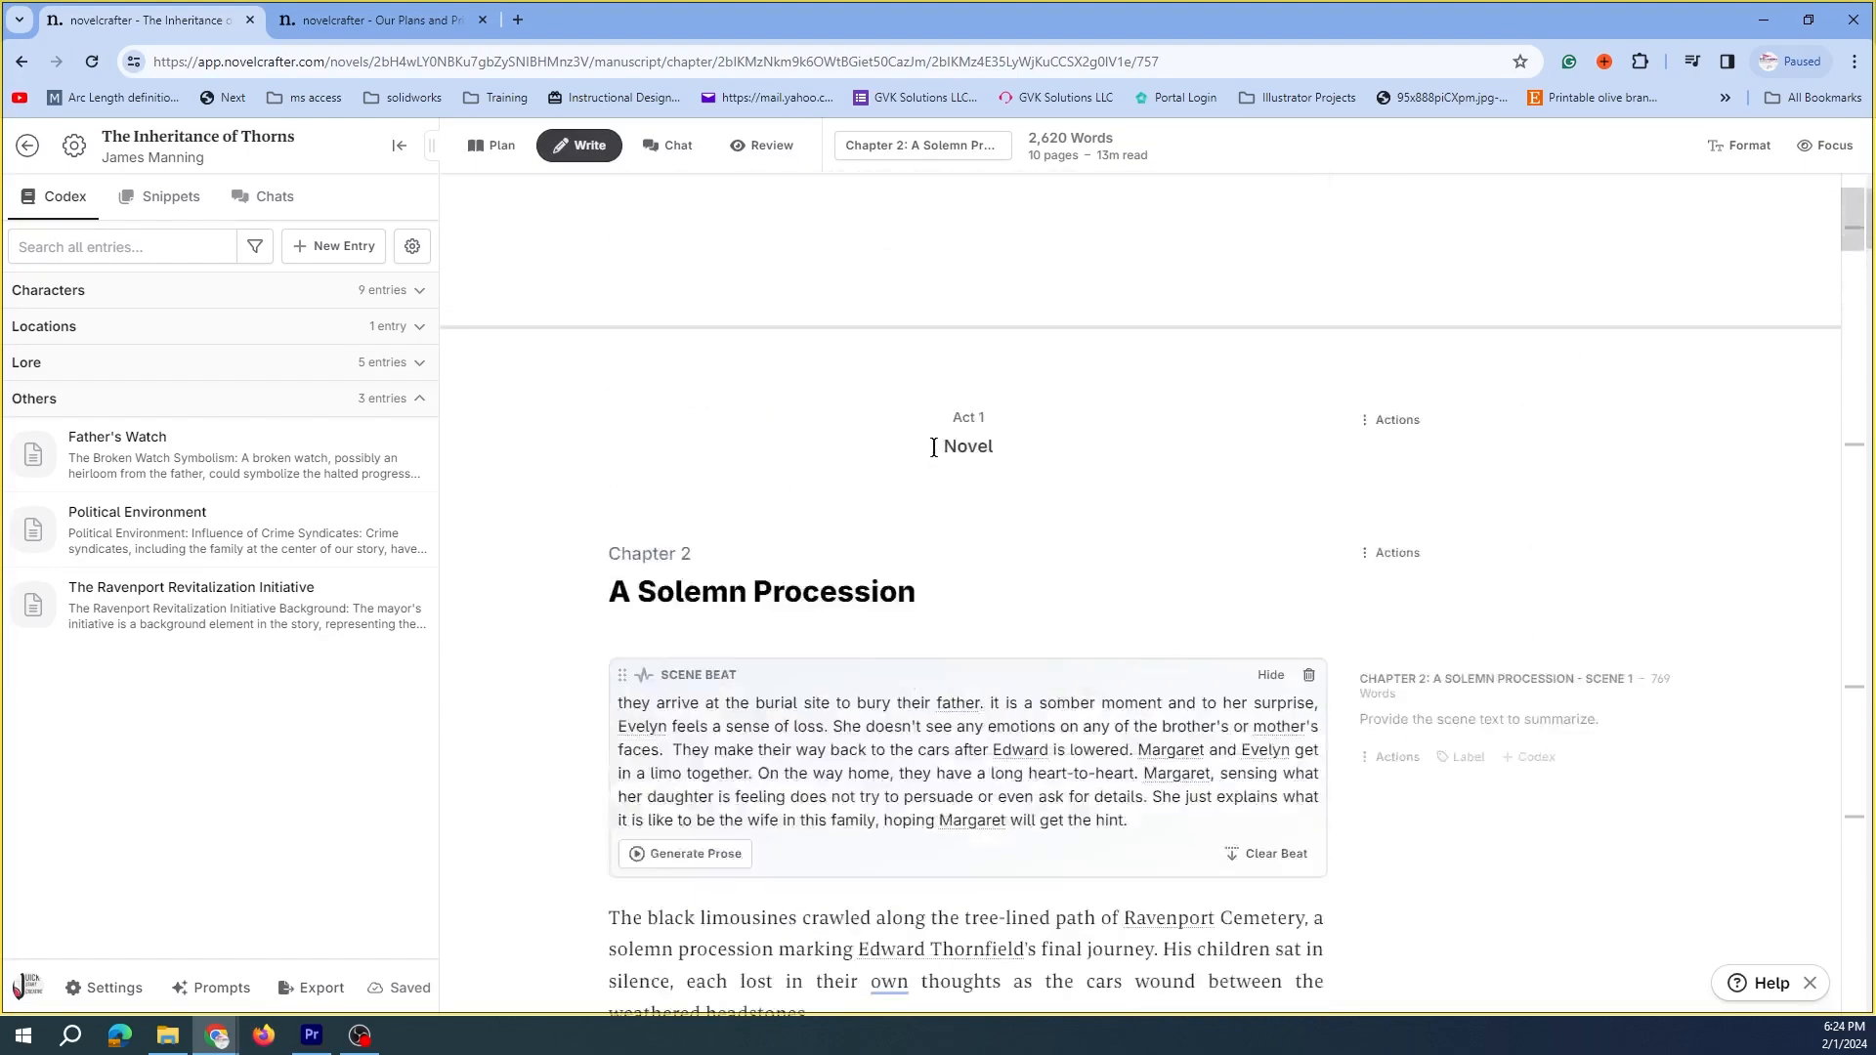
pyautogui.scroll(-15, 1016, 532)
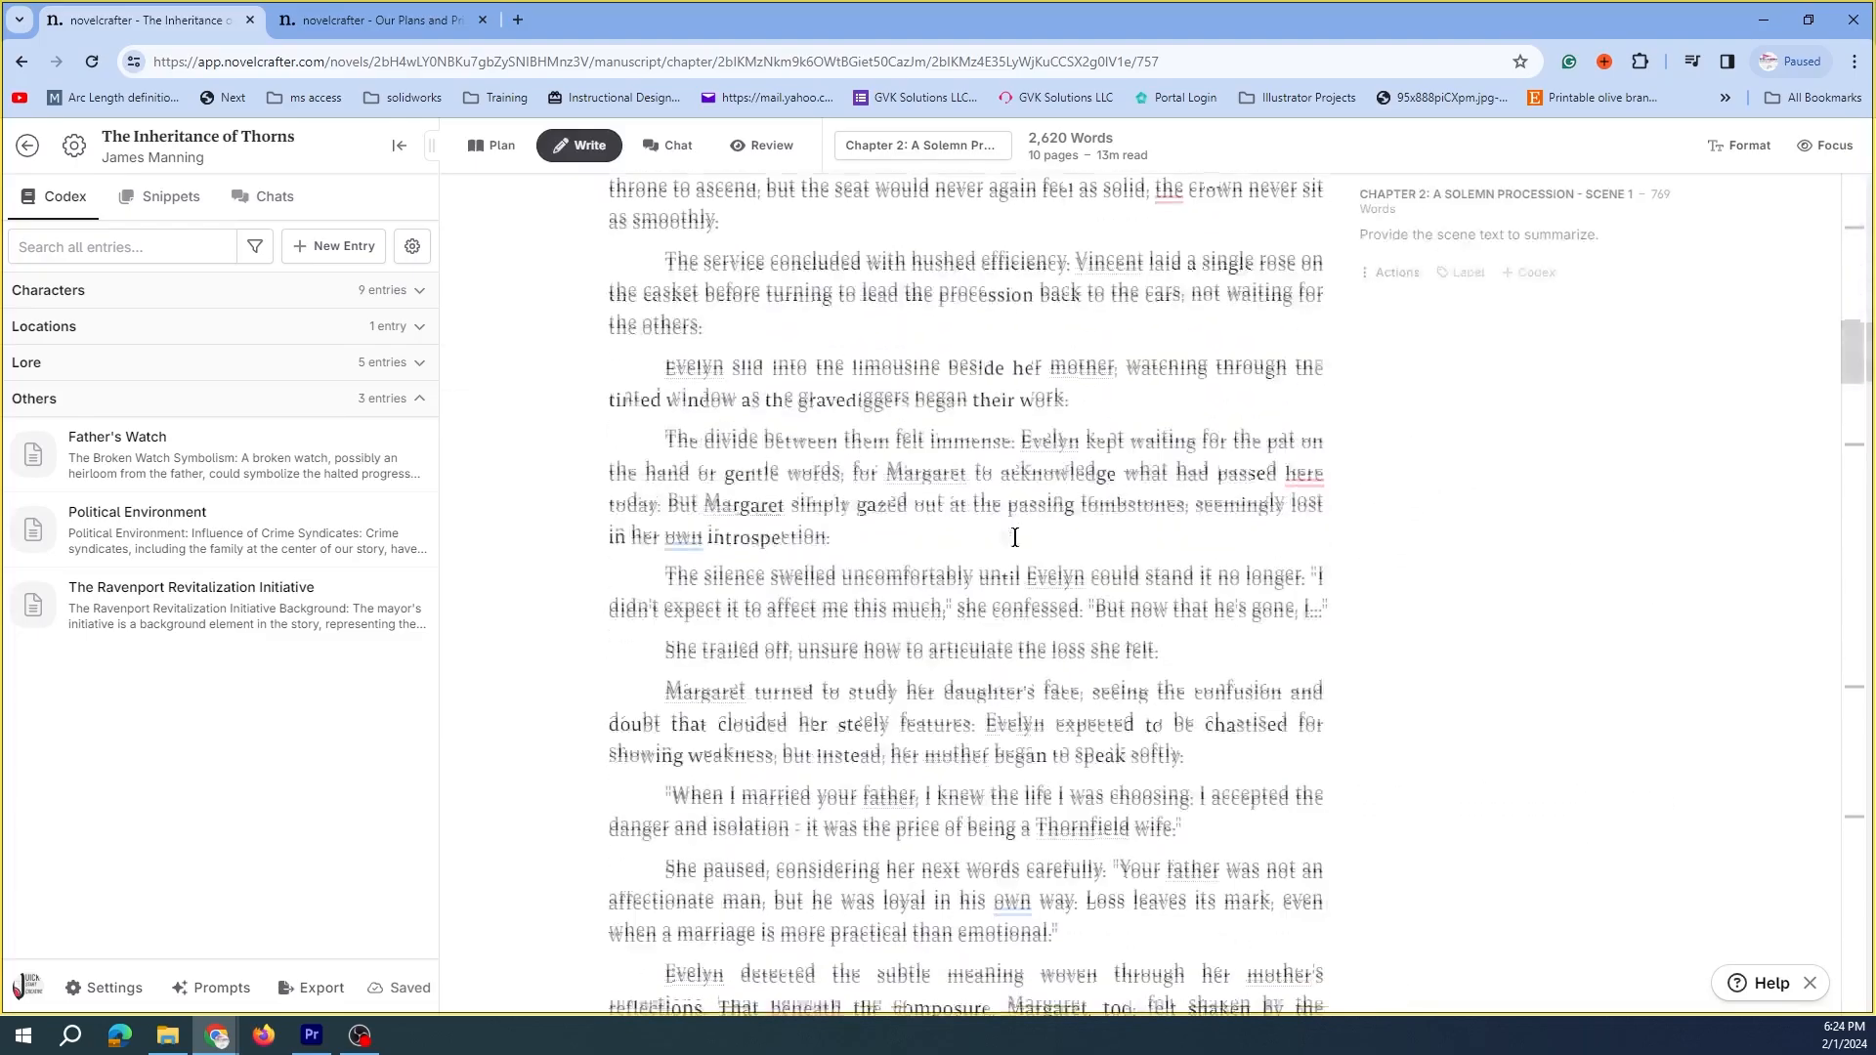
pyautogui.scroll(-8, 1020, 539)
pyautogui.scroll(7, 1020, 484)
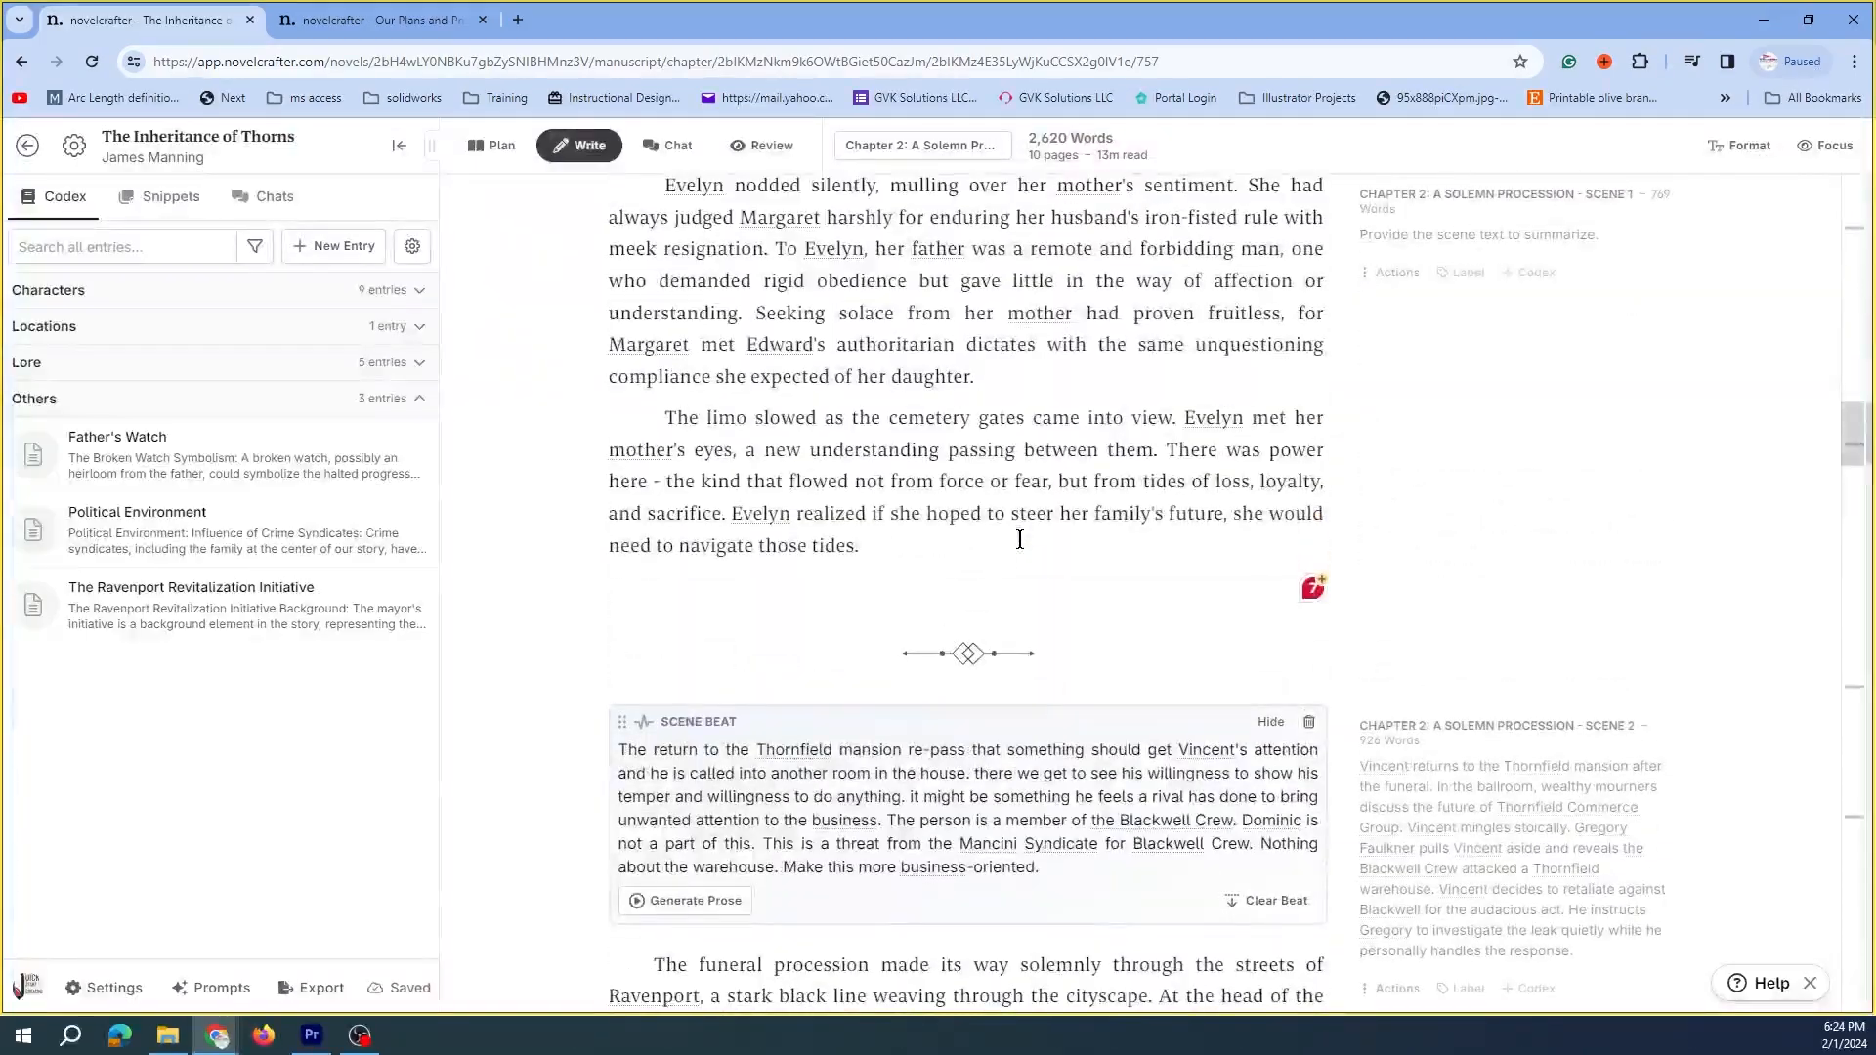
pyautogui.scroll(10, 815, 523)
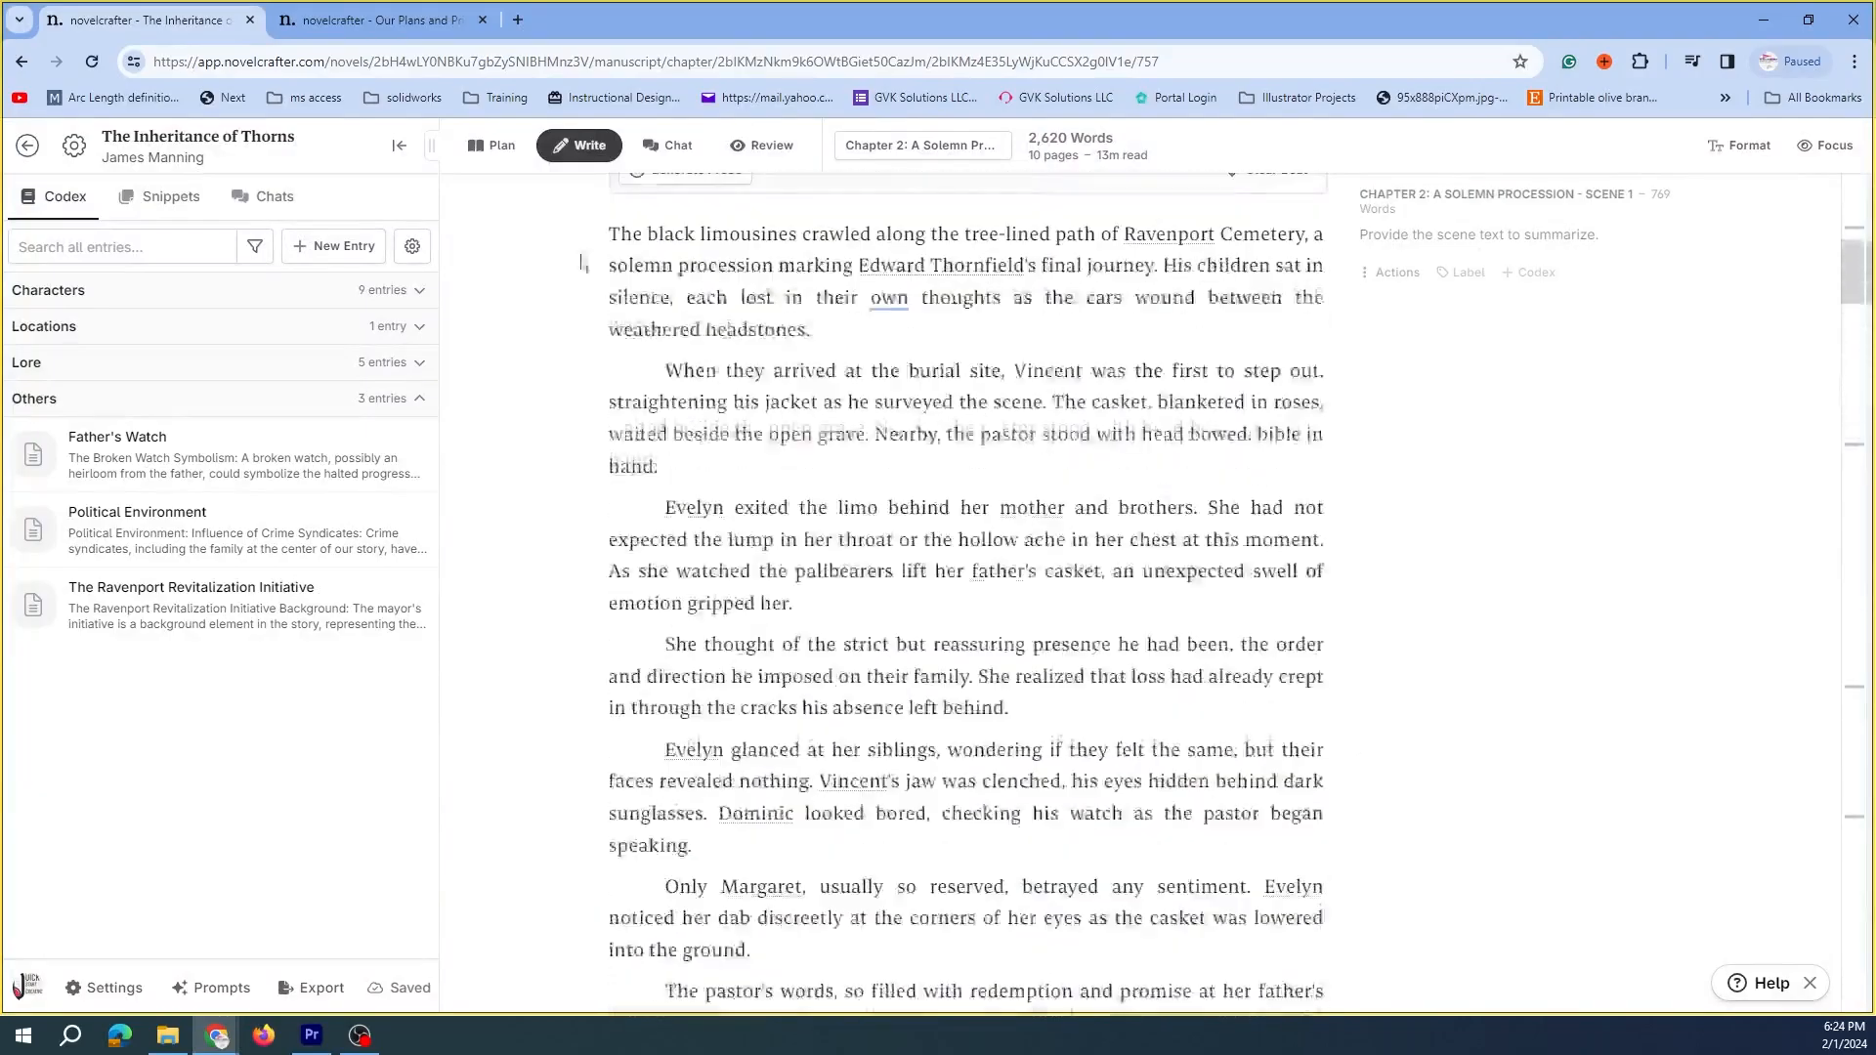
# Go to the novel's plan outline and open Chapter 8 for writing
pyautogui.click(481, 148)
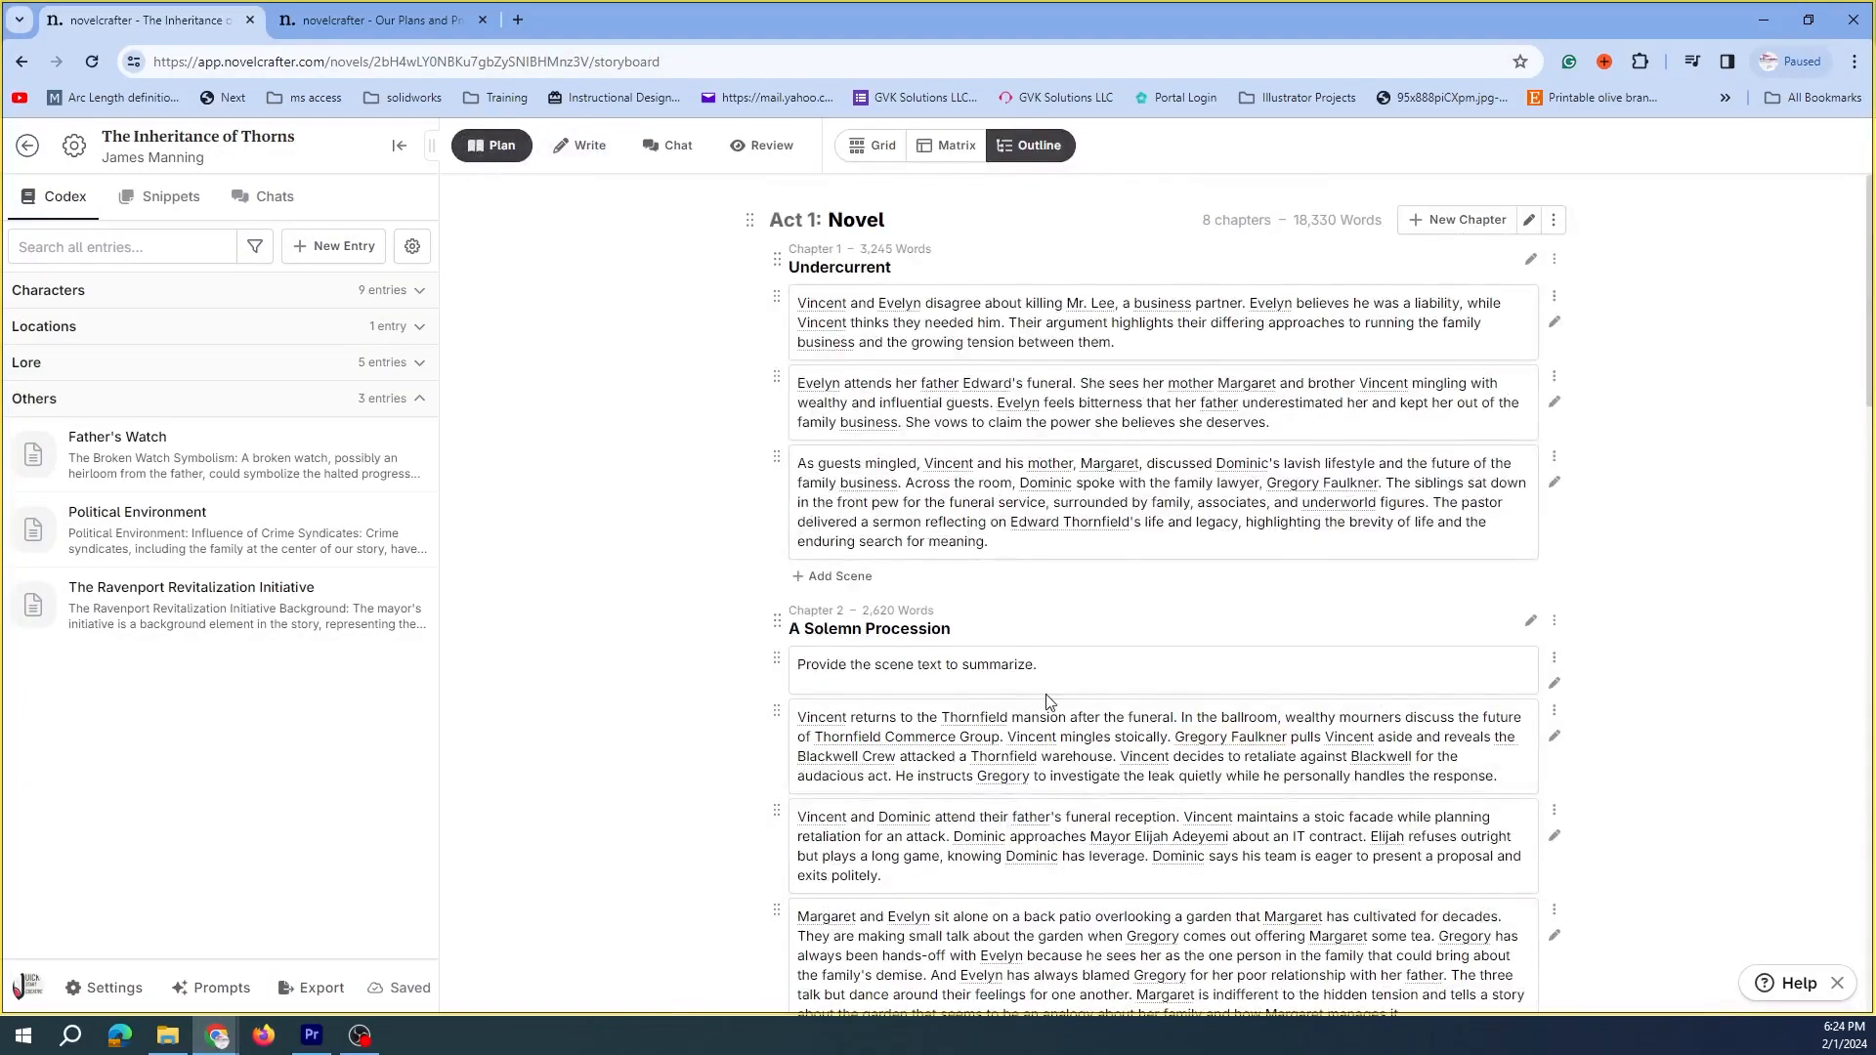
pyautogui.scroll(-6, 1072, 723)
pyautogui.scroll(-10, 1075, 733)
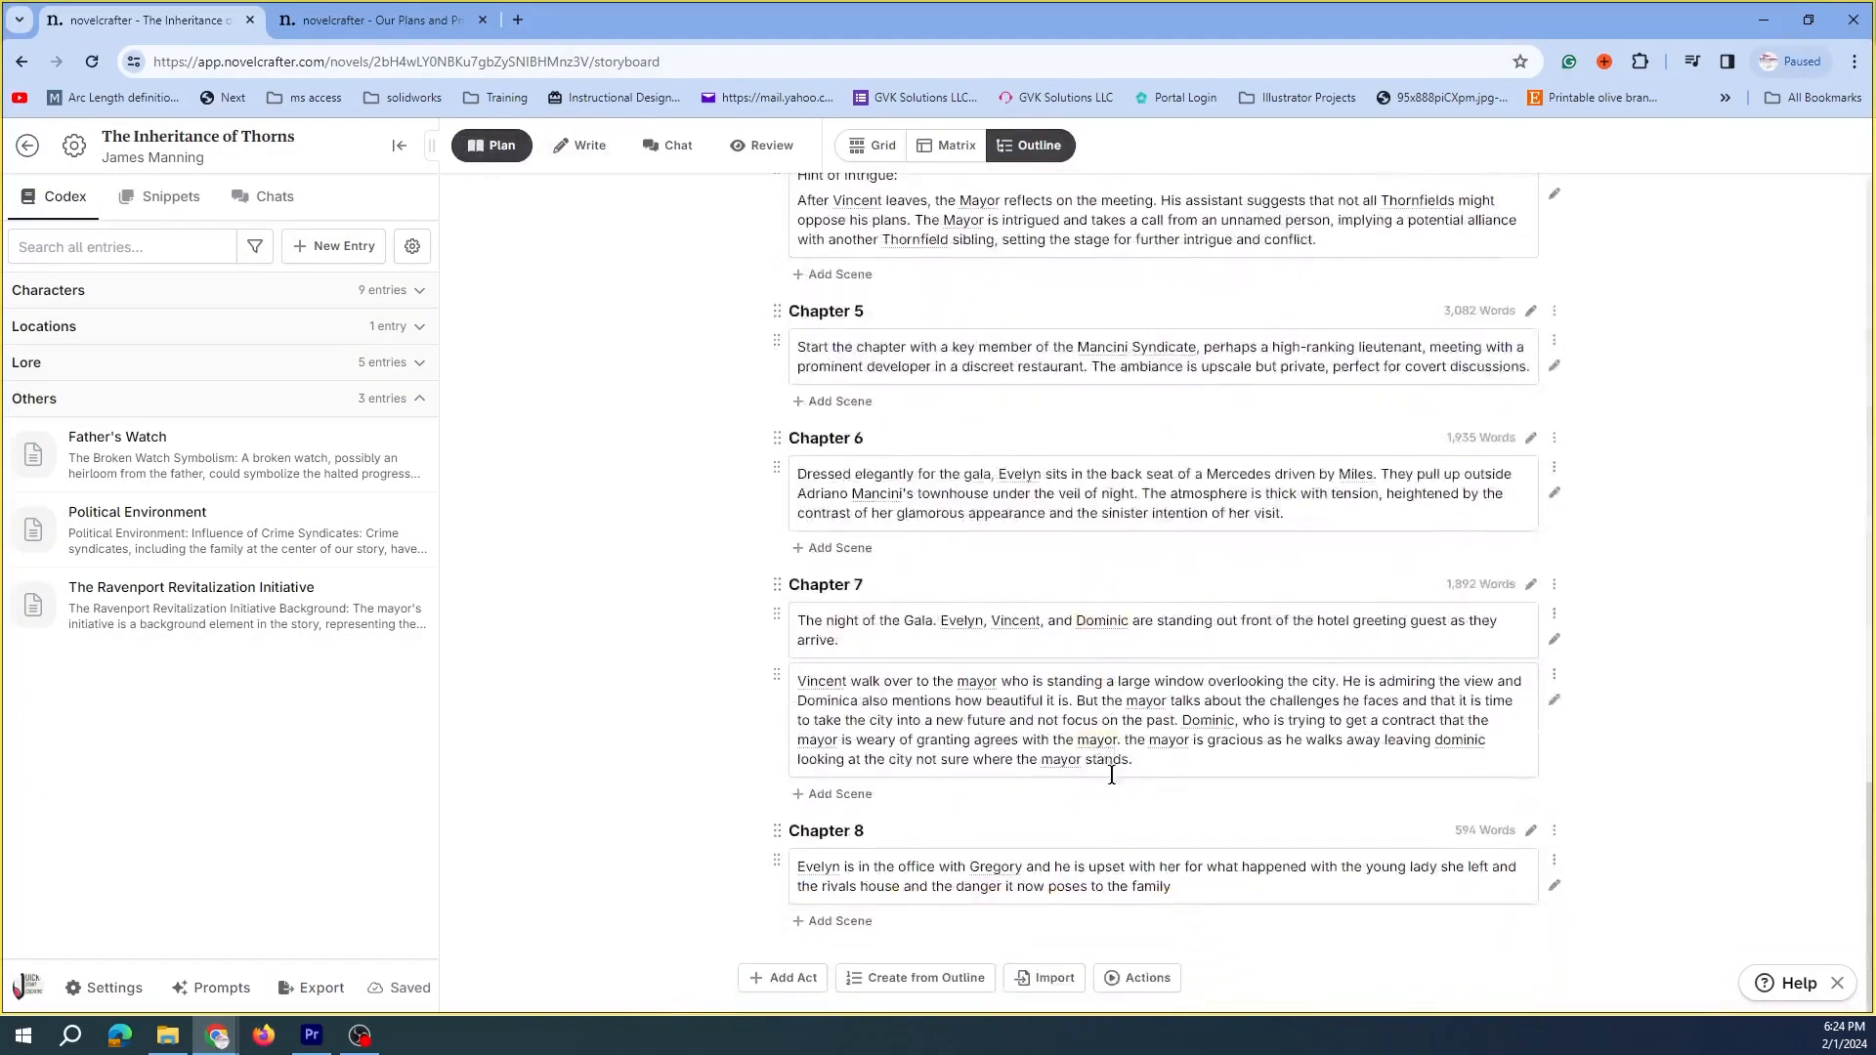
pyautogui.click(1531, 833)
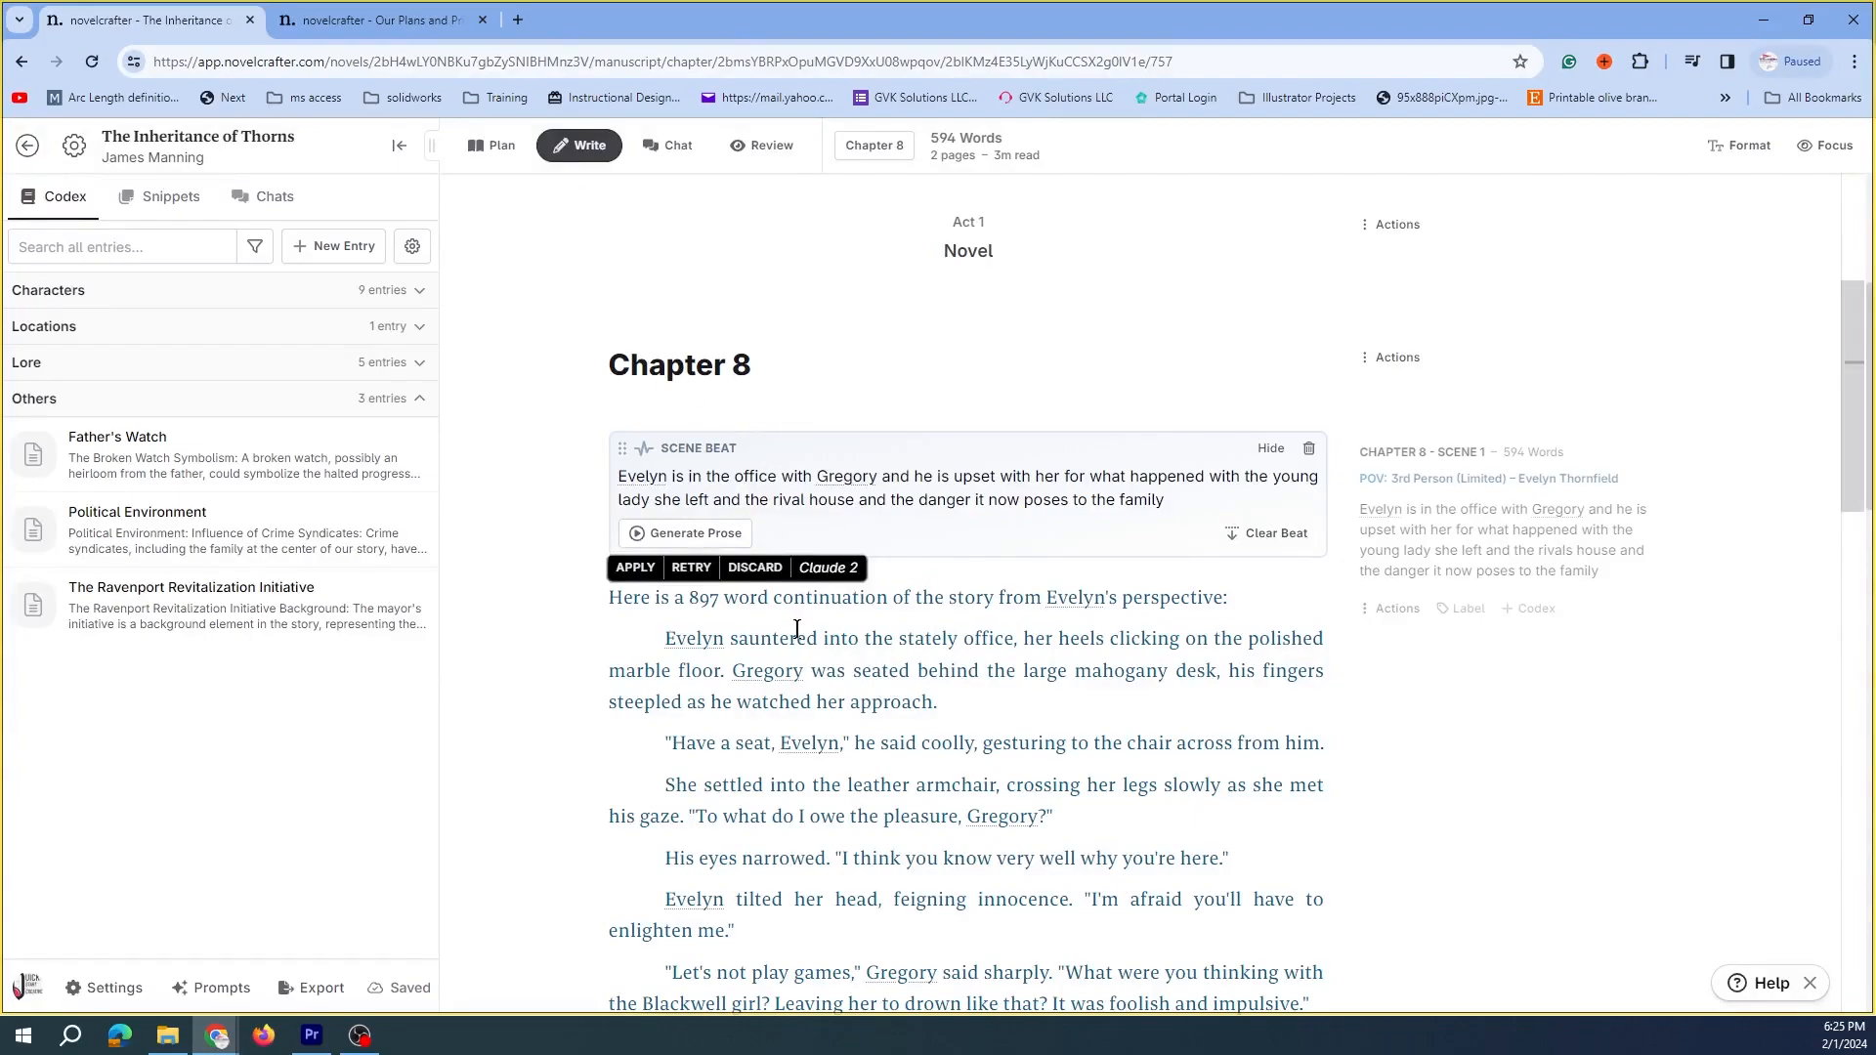
# Look over the Claude 2 prose in Chapter 8 and clear all the text under its scene beat
pyautogui.scroll(-4, 784, 503)
pyautogui.scroll(-4, 783, 503)
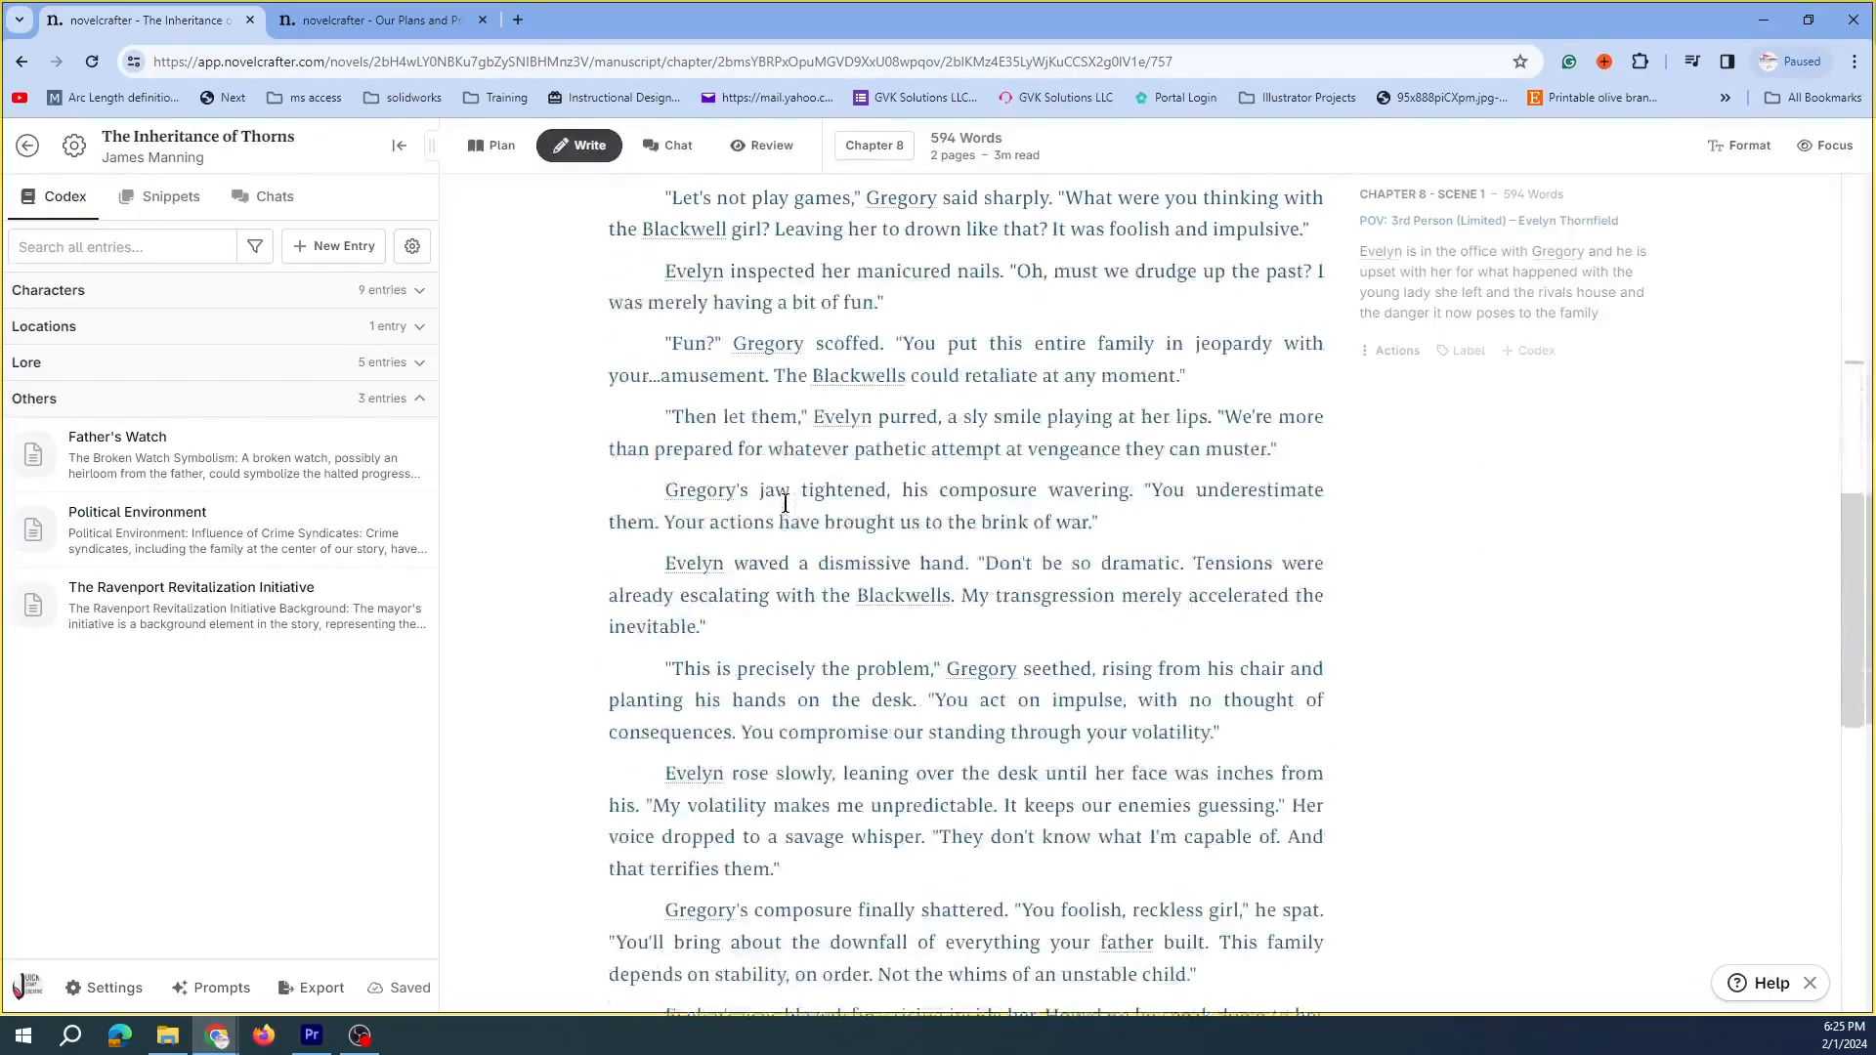
pyautogui.scroll(10, 796, 493)
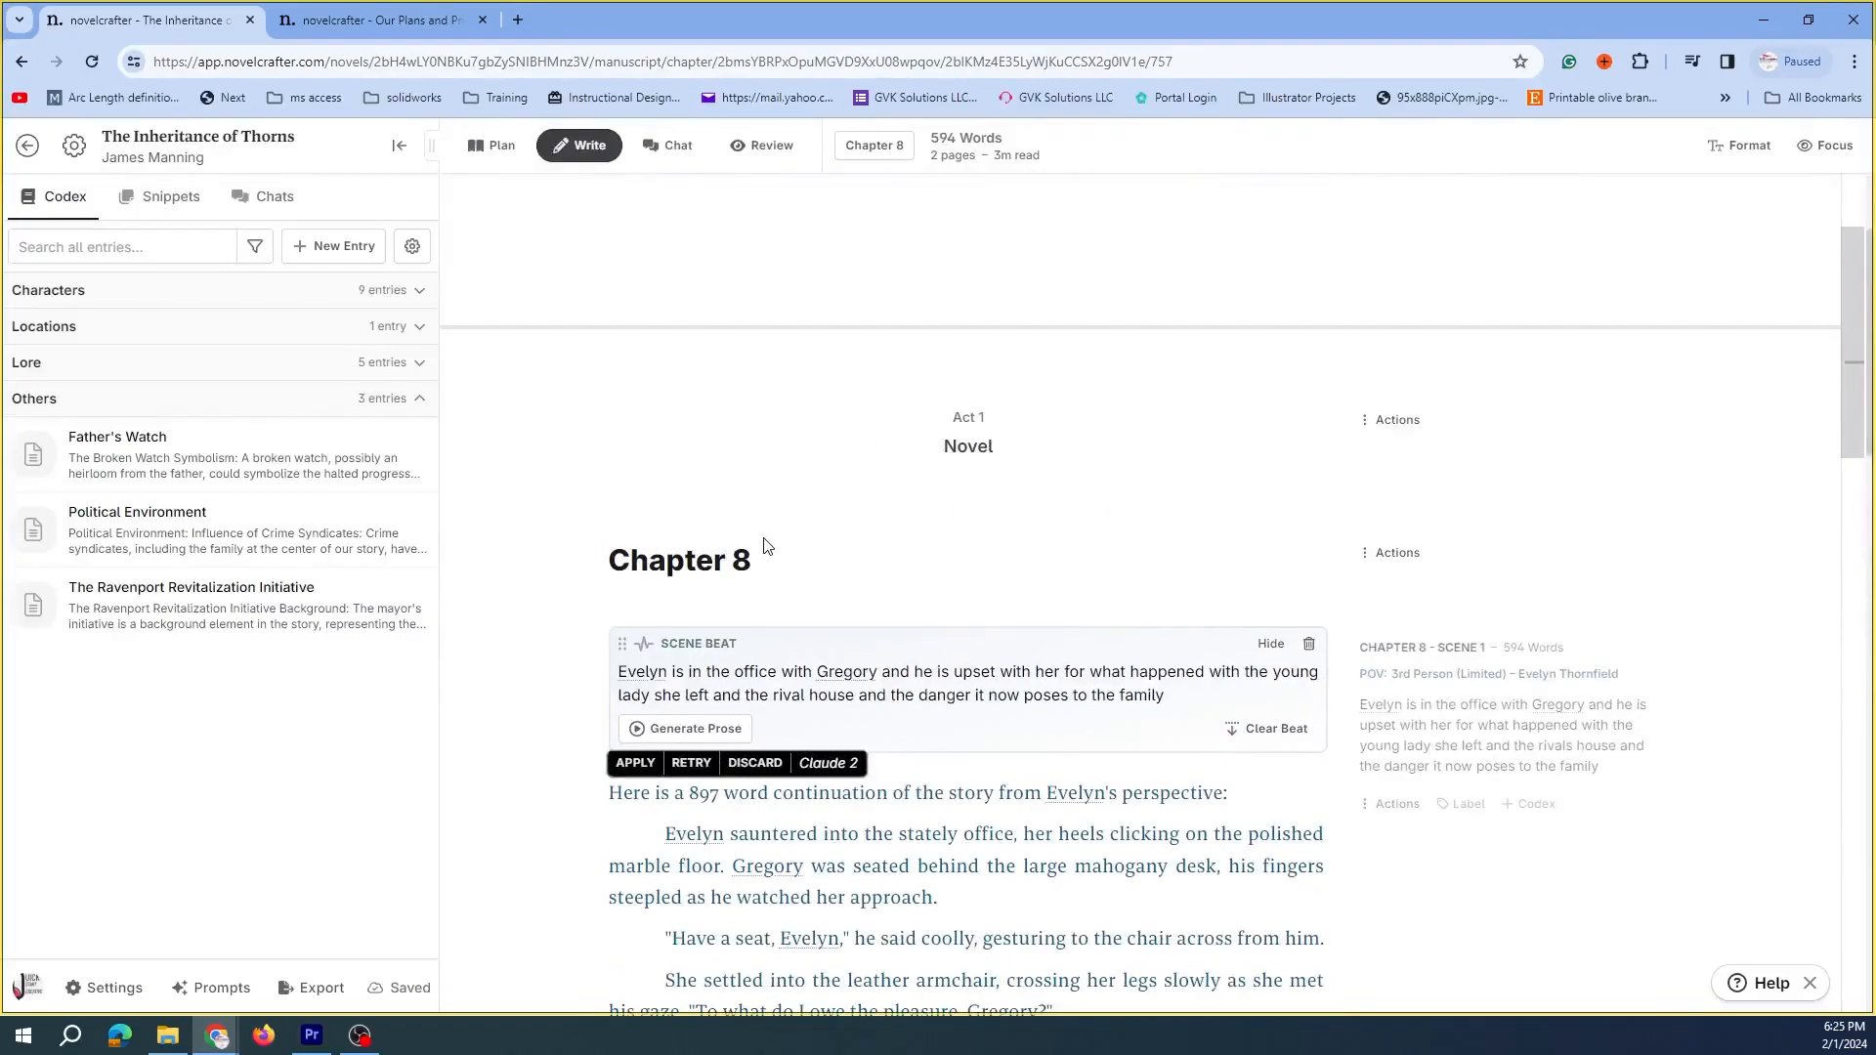
pyautogui.scroll(-5, 743, 547)
pyautogui.scroll(2, 1070, 360)
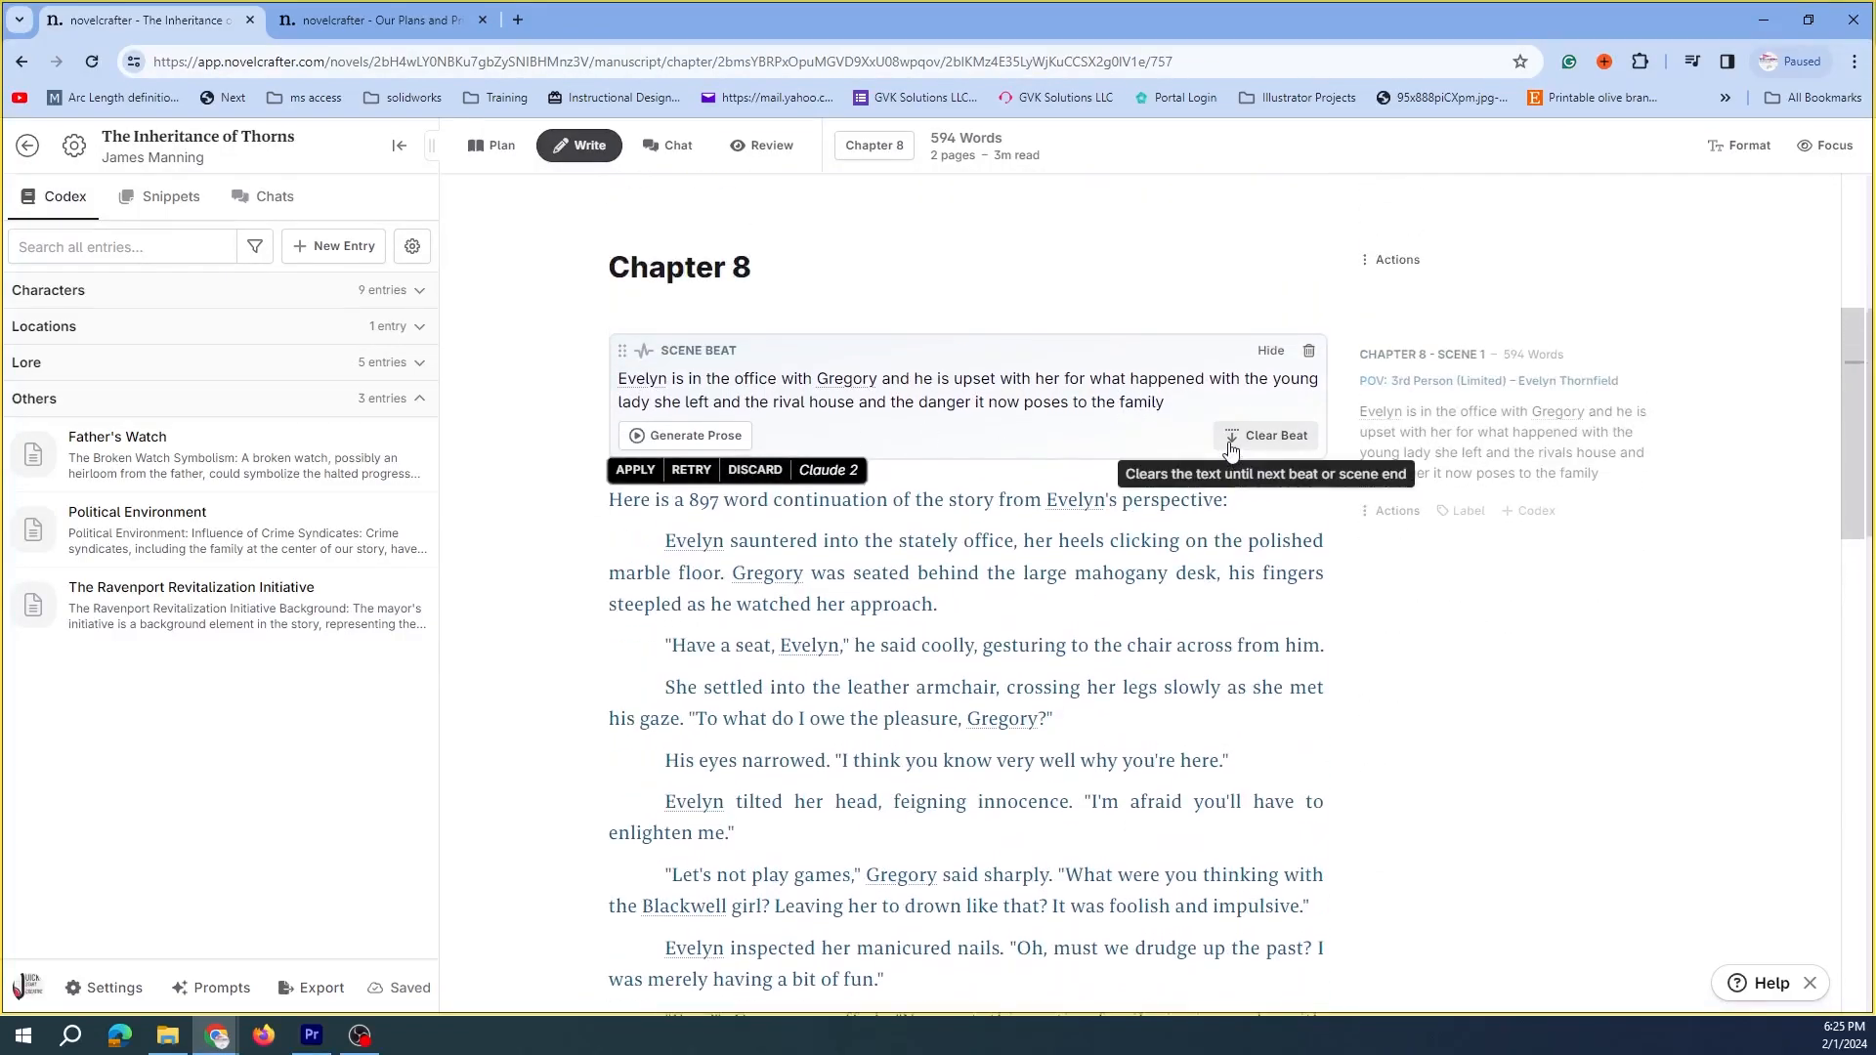
pyautogui.click(1231, 435)
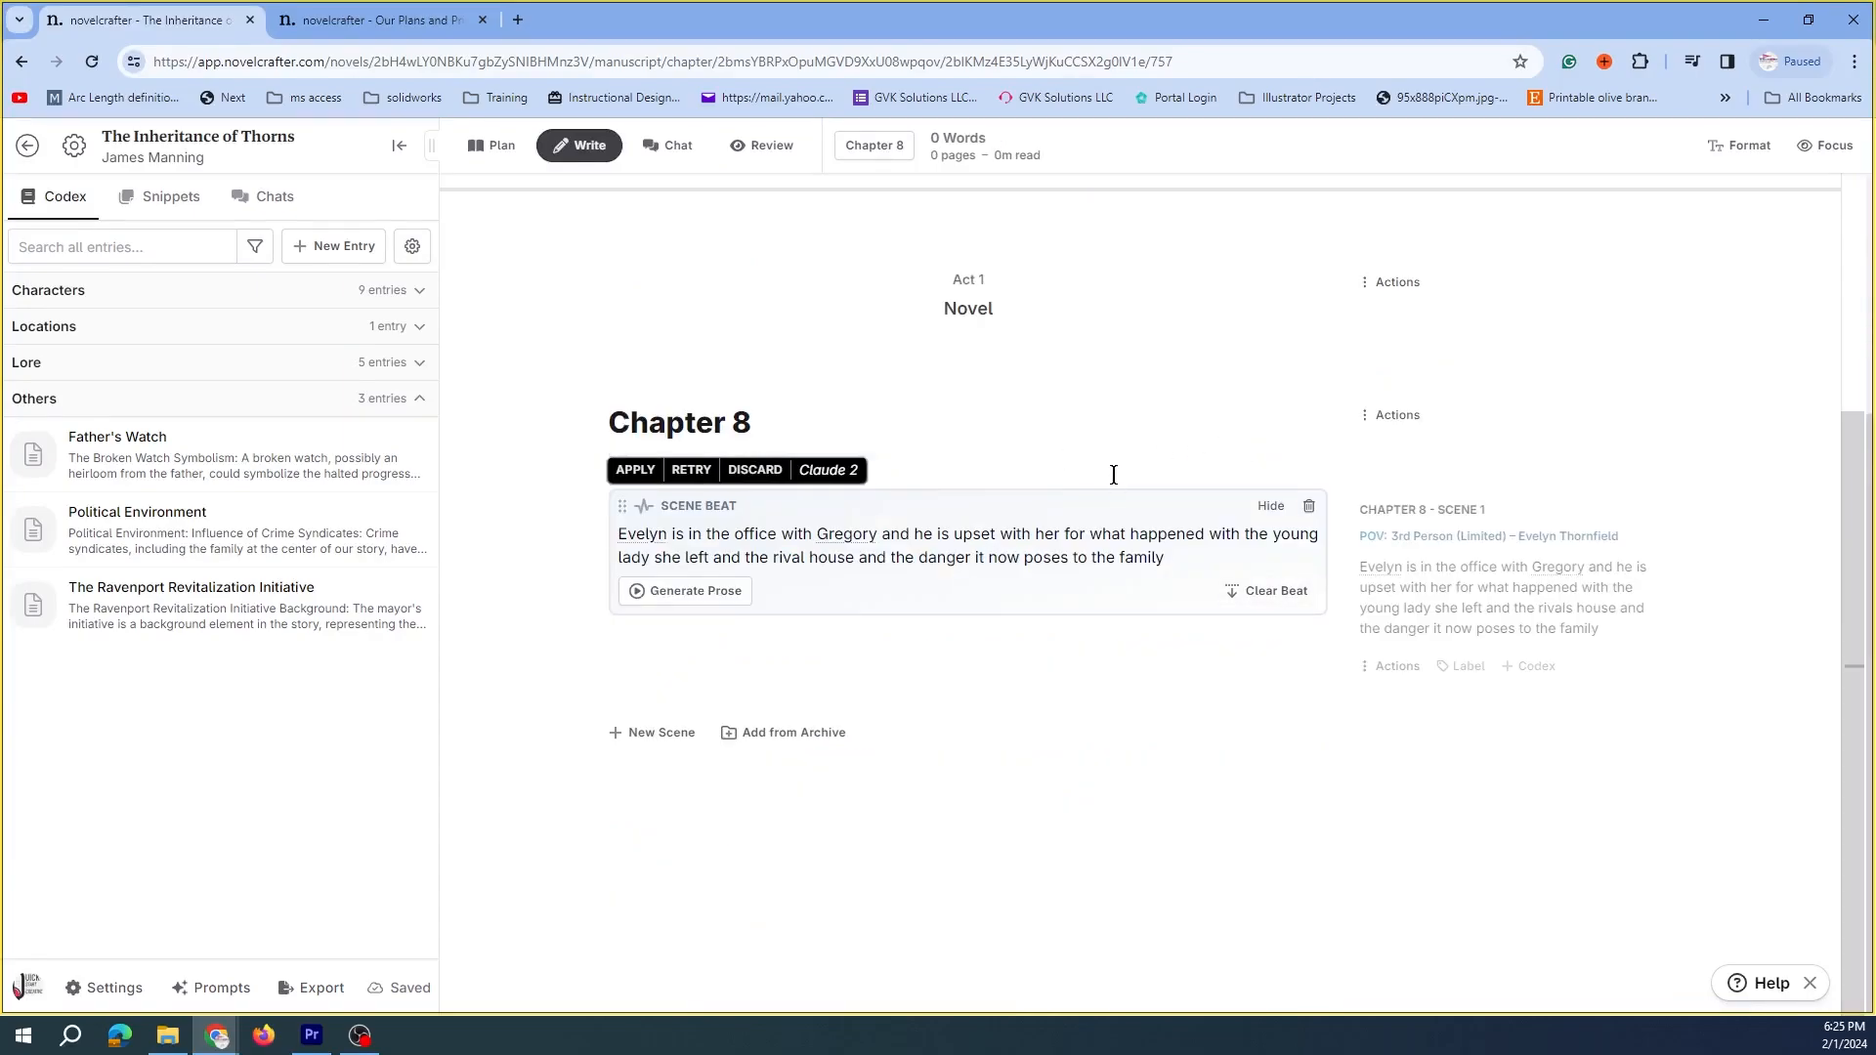
# Generate new prose from Chapter 8's scene beat using the General Purpose prompt and the Gemini Pro model
pyautogui.click(638, 595)
pyautogui.moveTo(684, 630)
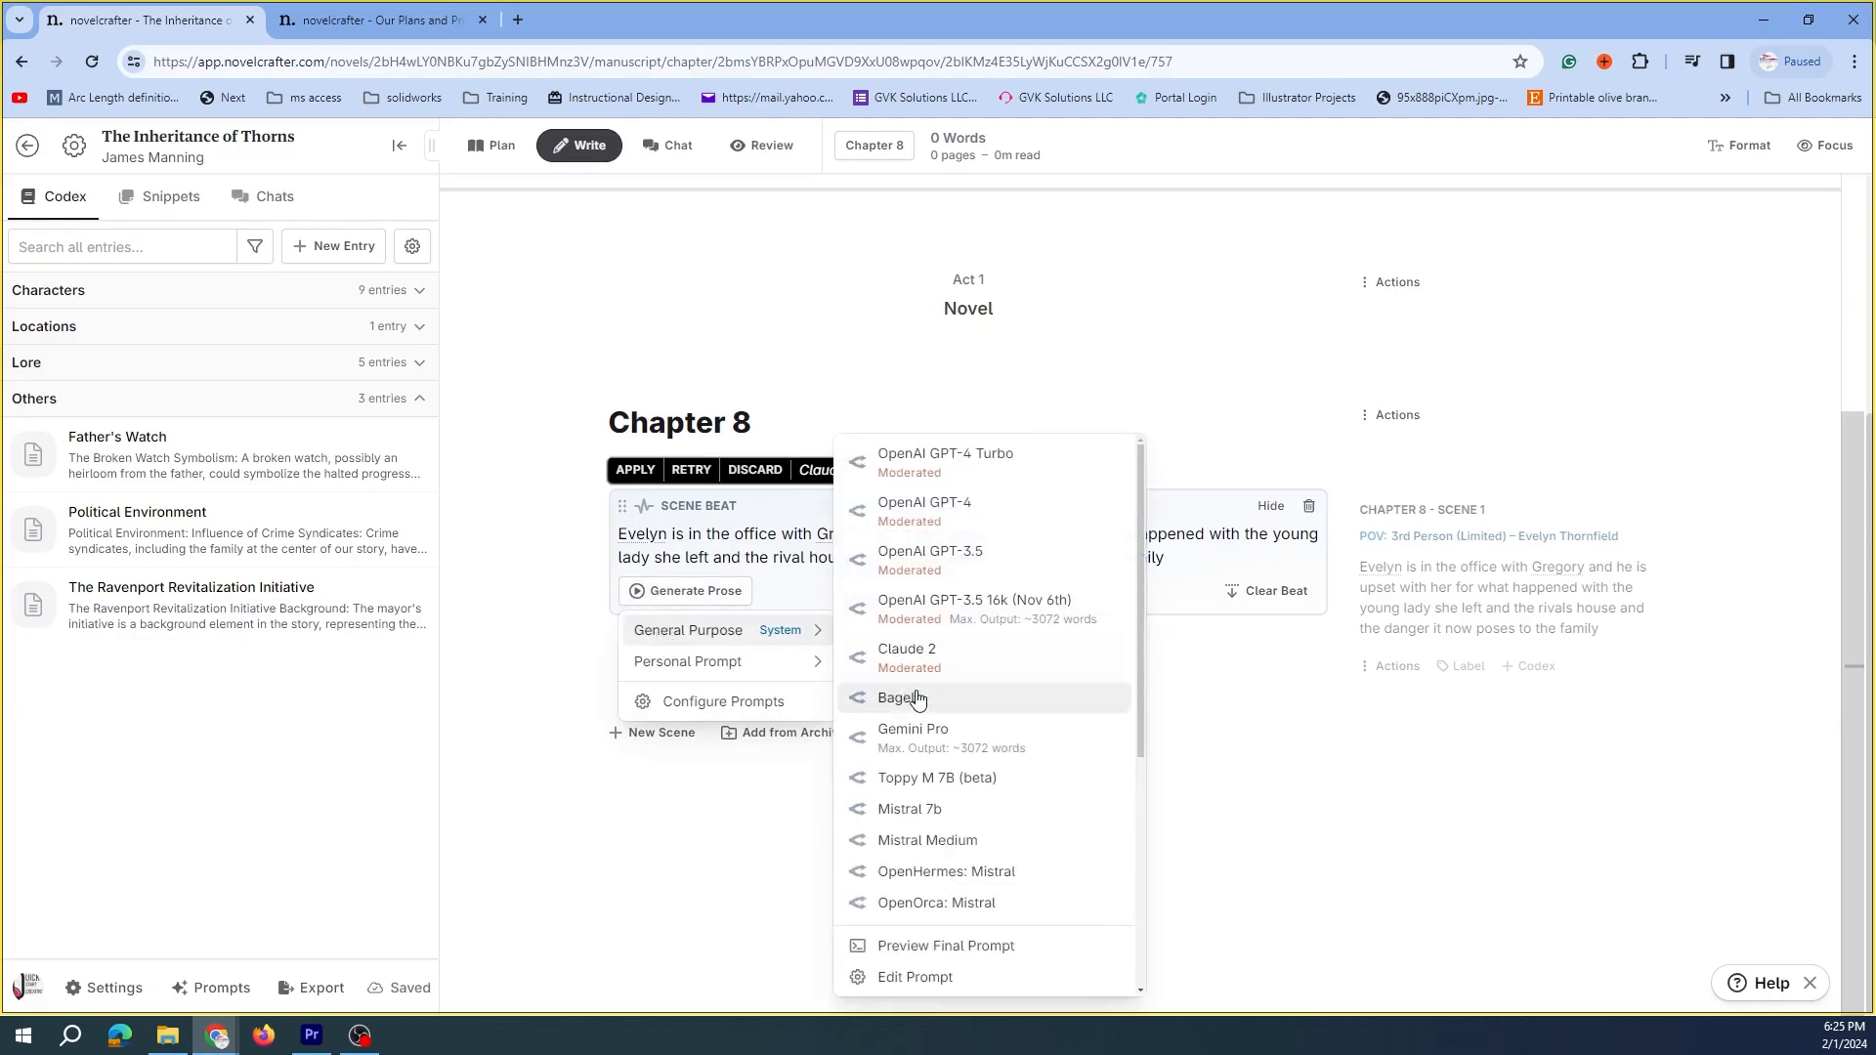
pyautogui.scroll(-1, 974, 703)
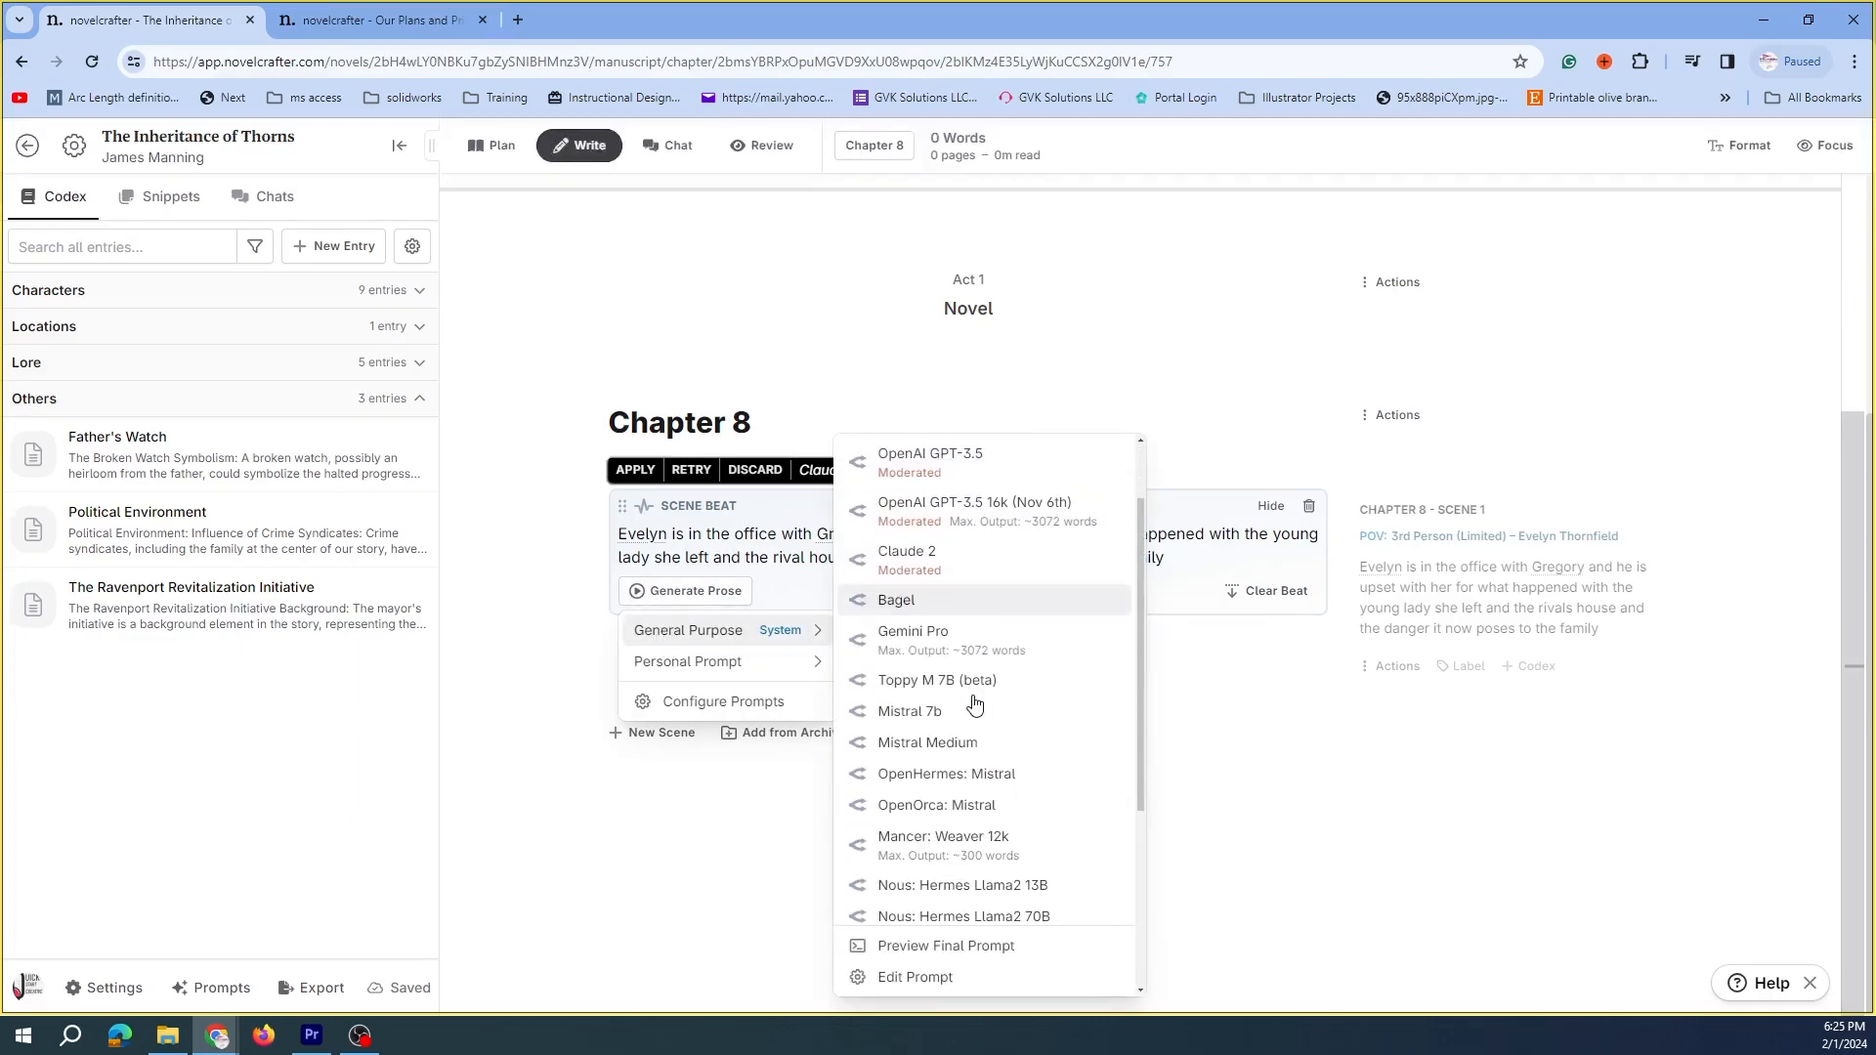
pyautogui.click(922, 641)
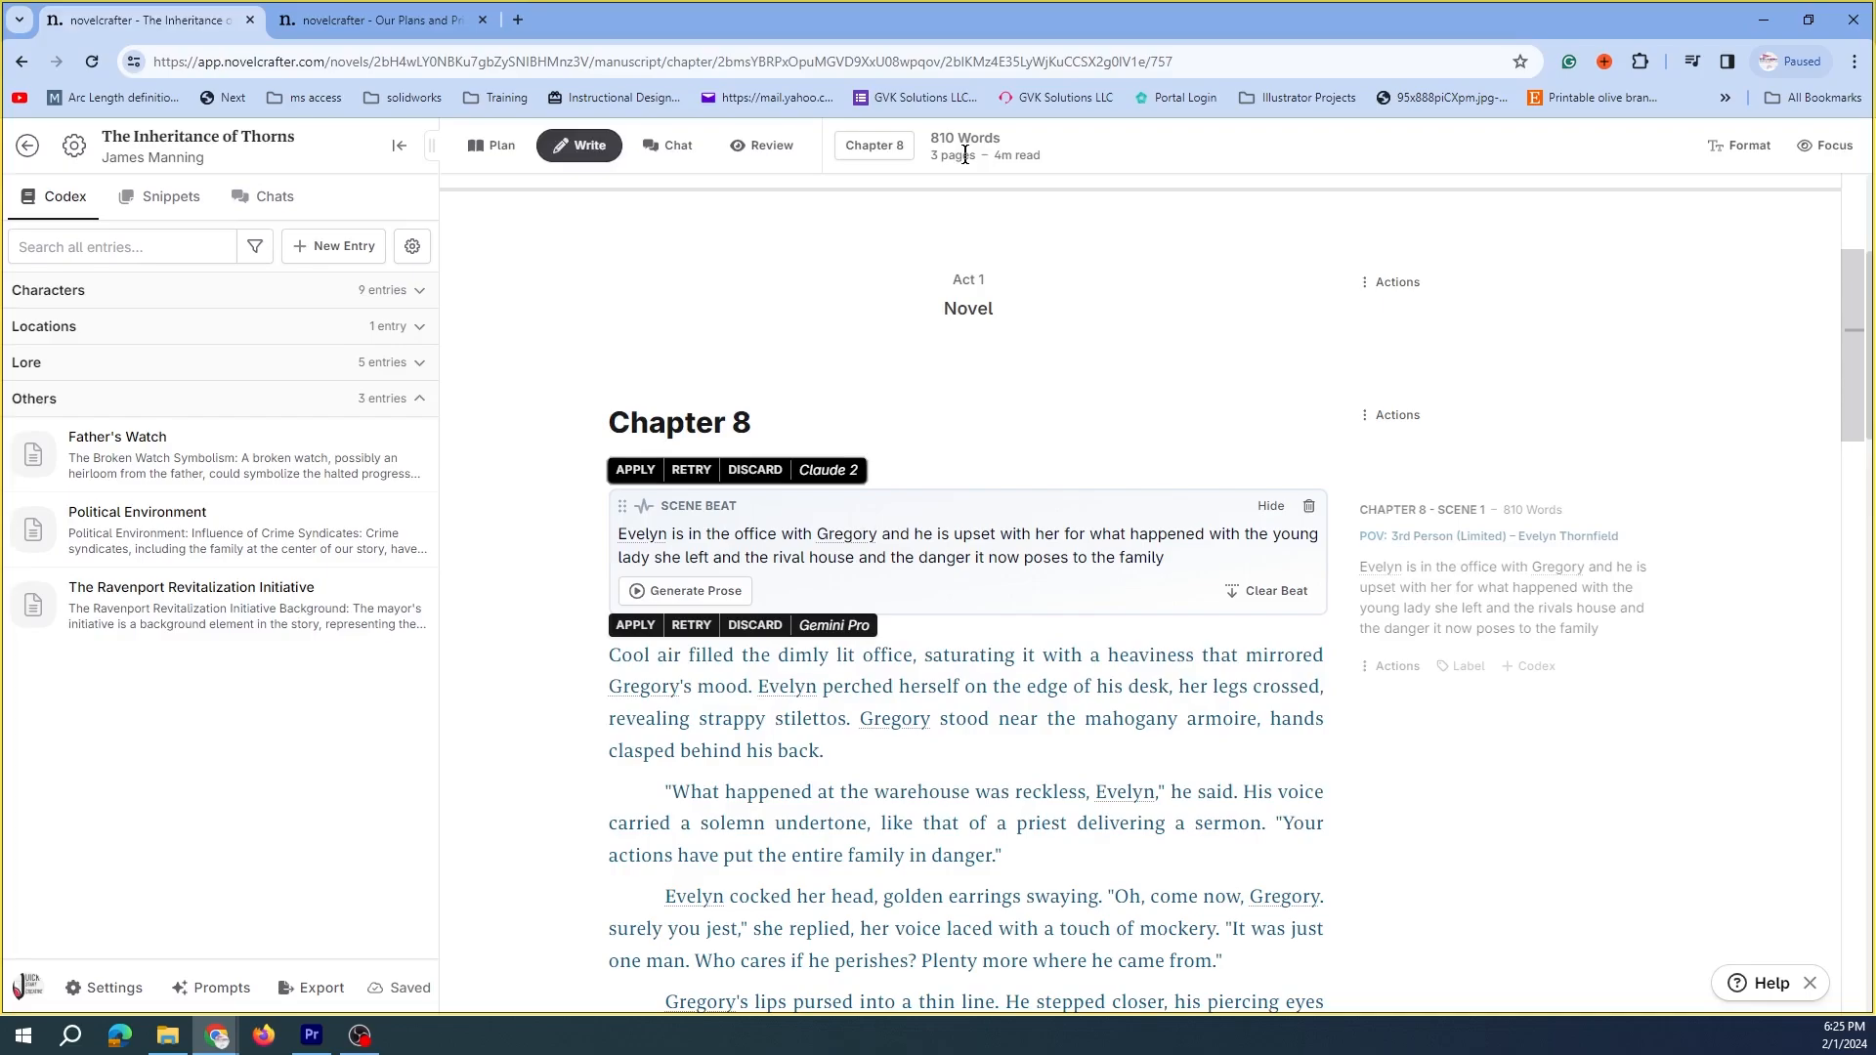
# Read the opening exchange between Evelyn and Gregory in Chapter 8's Gemini Pro prose and return to the scene beat
pyautogui.scroll(-3, 1003, 235)
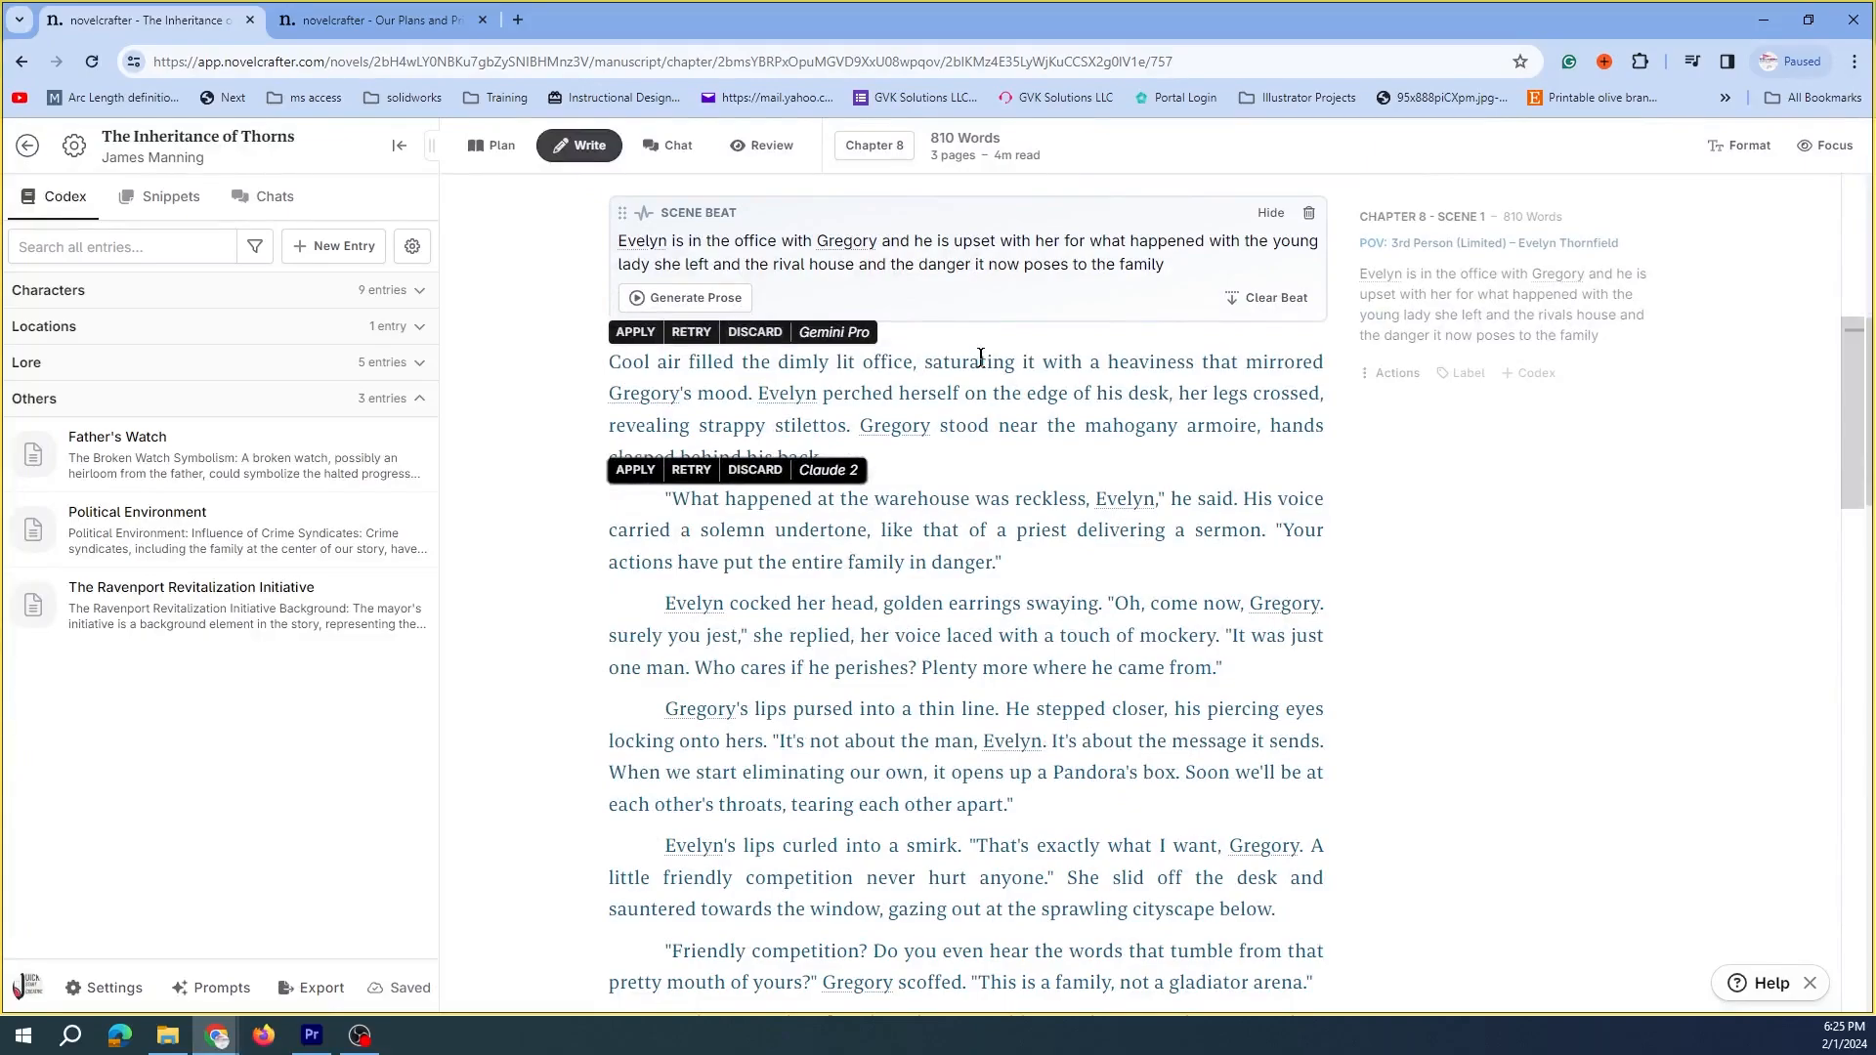
pyautogui.scroll(-1, 1005, 465)
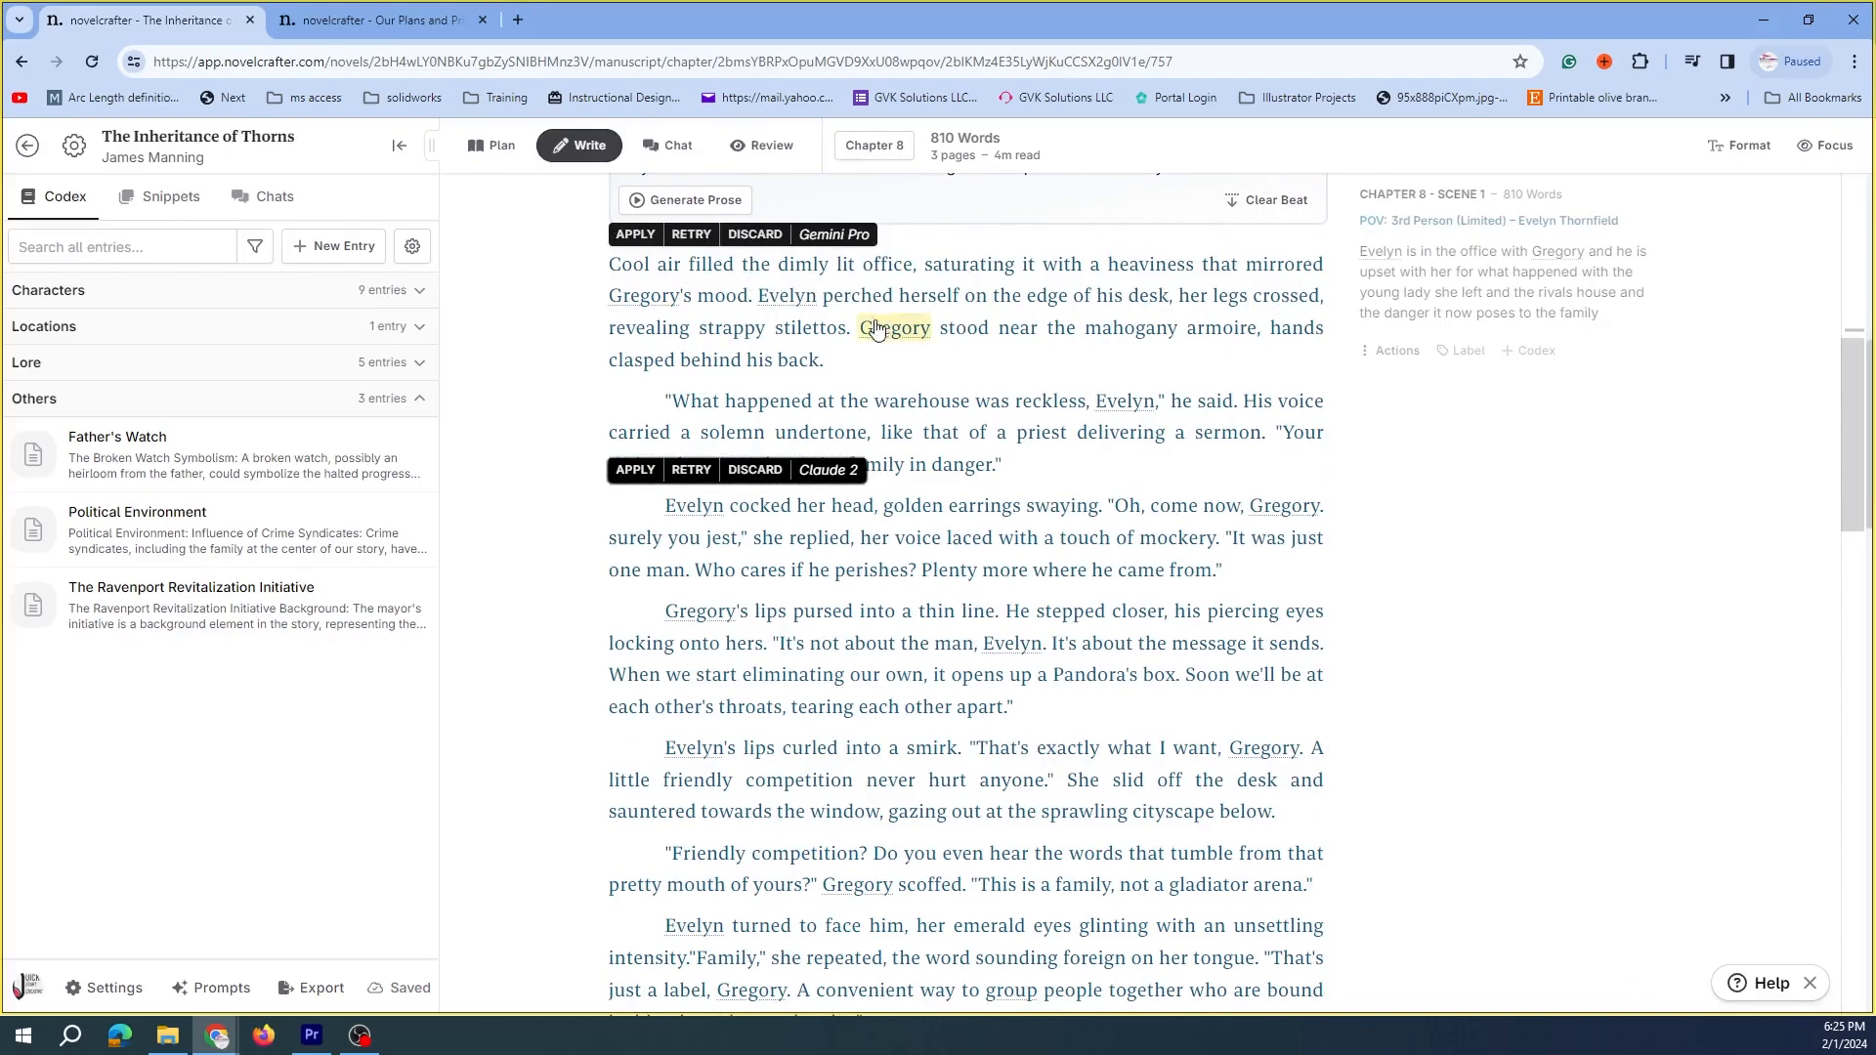
pyautogui.scroll(-2, 813, 416)
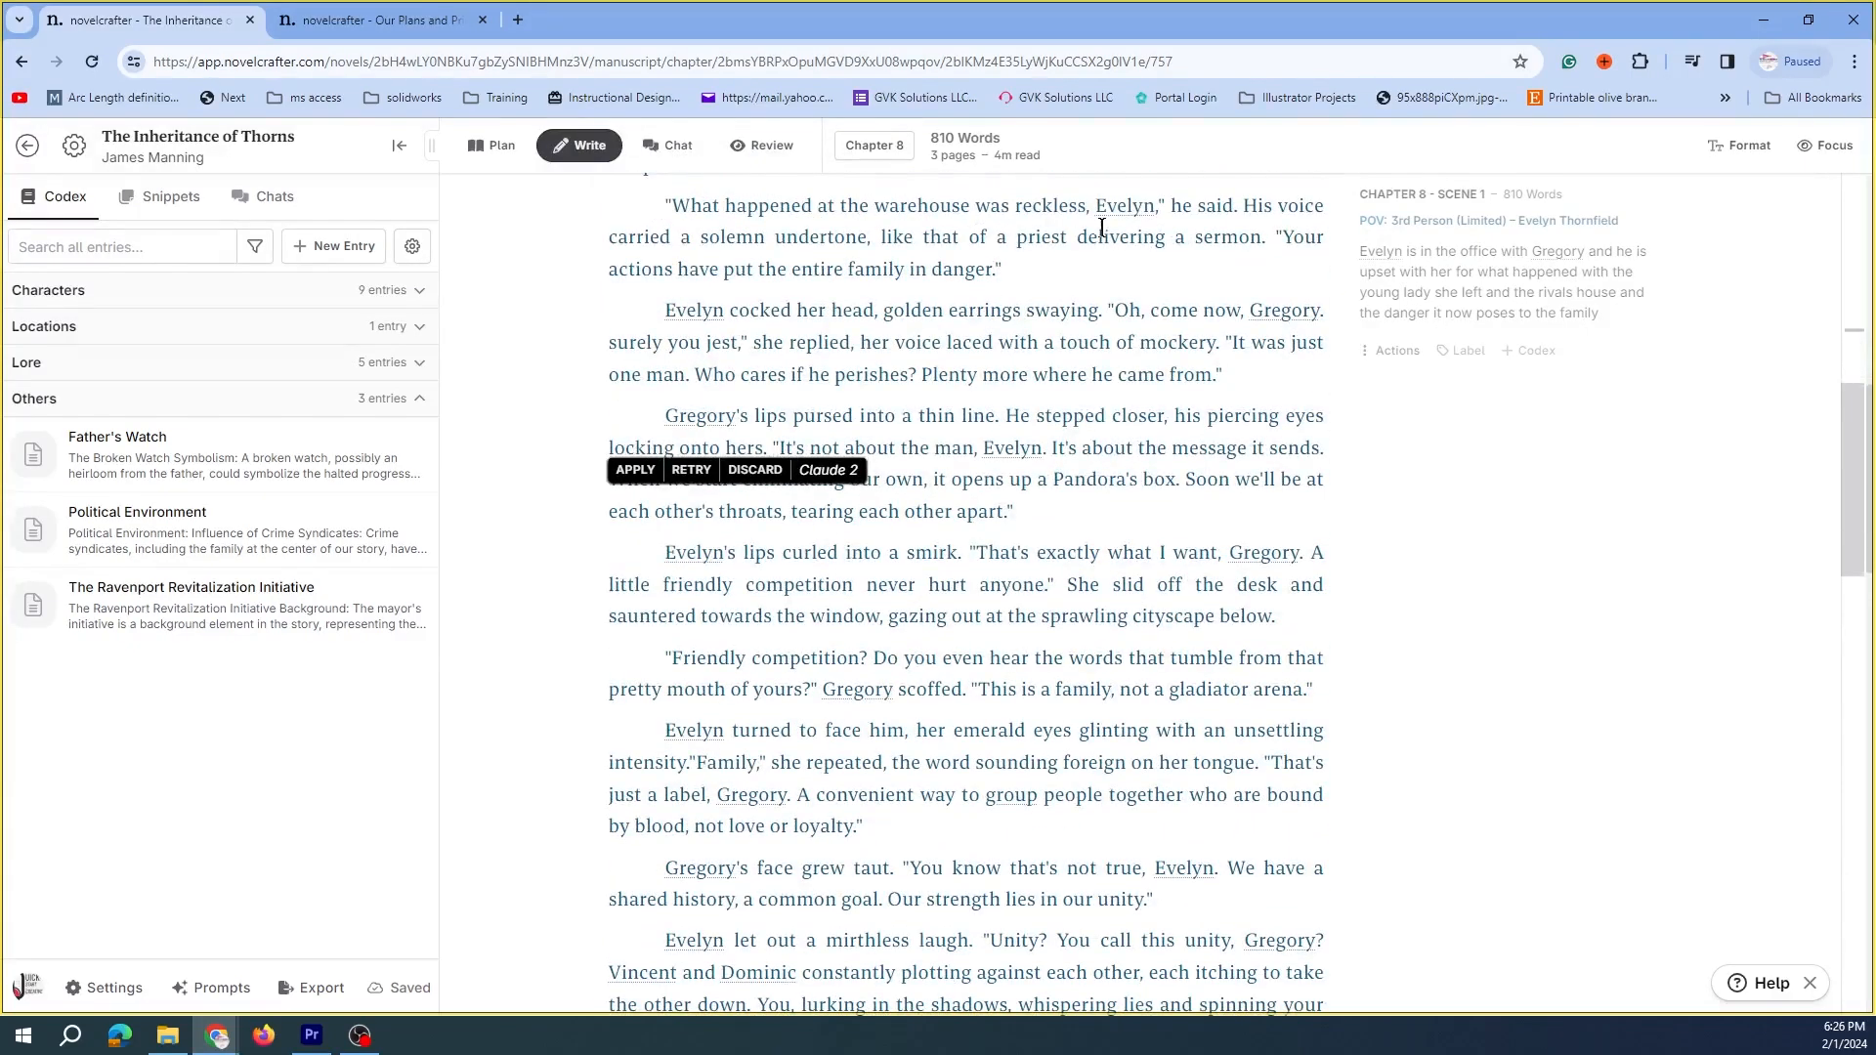
pyautogui.scroll(1, 1181, 269)
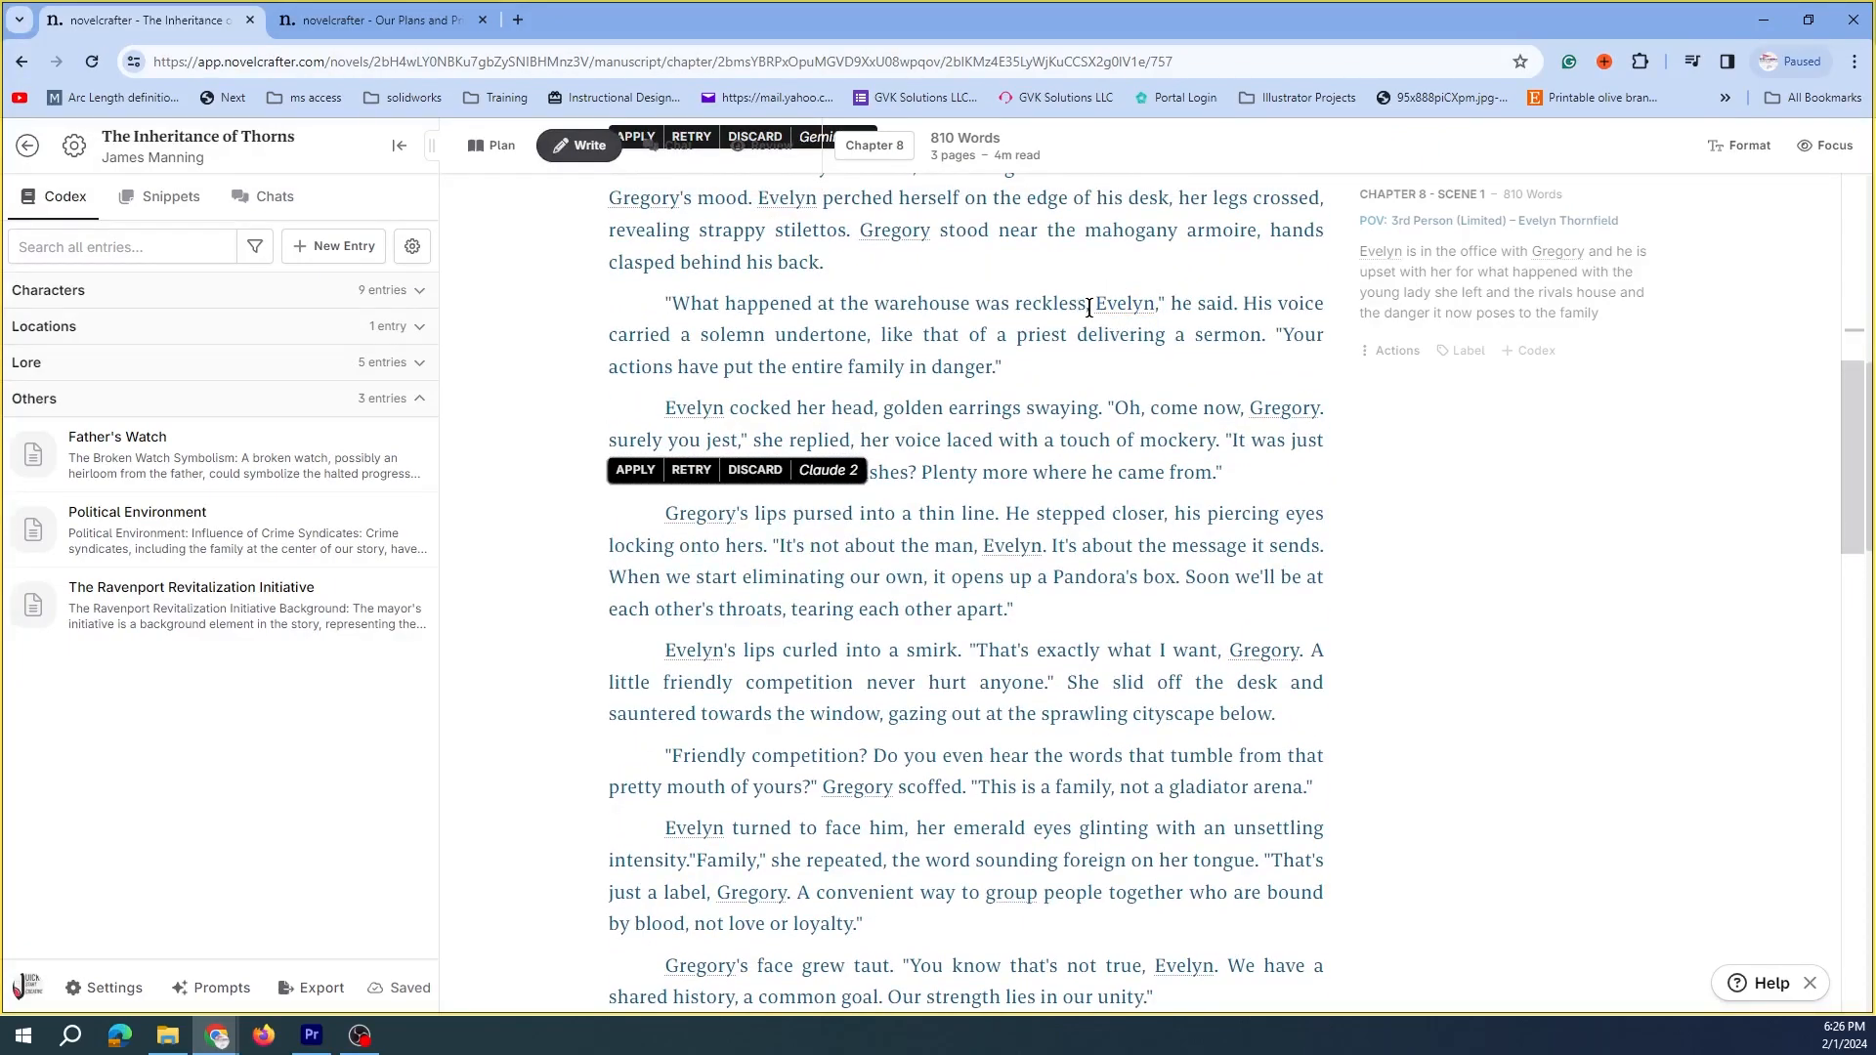
pyautogui.scroll(-1, 988, 306)
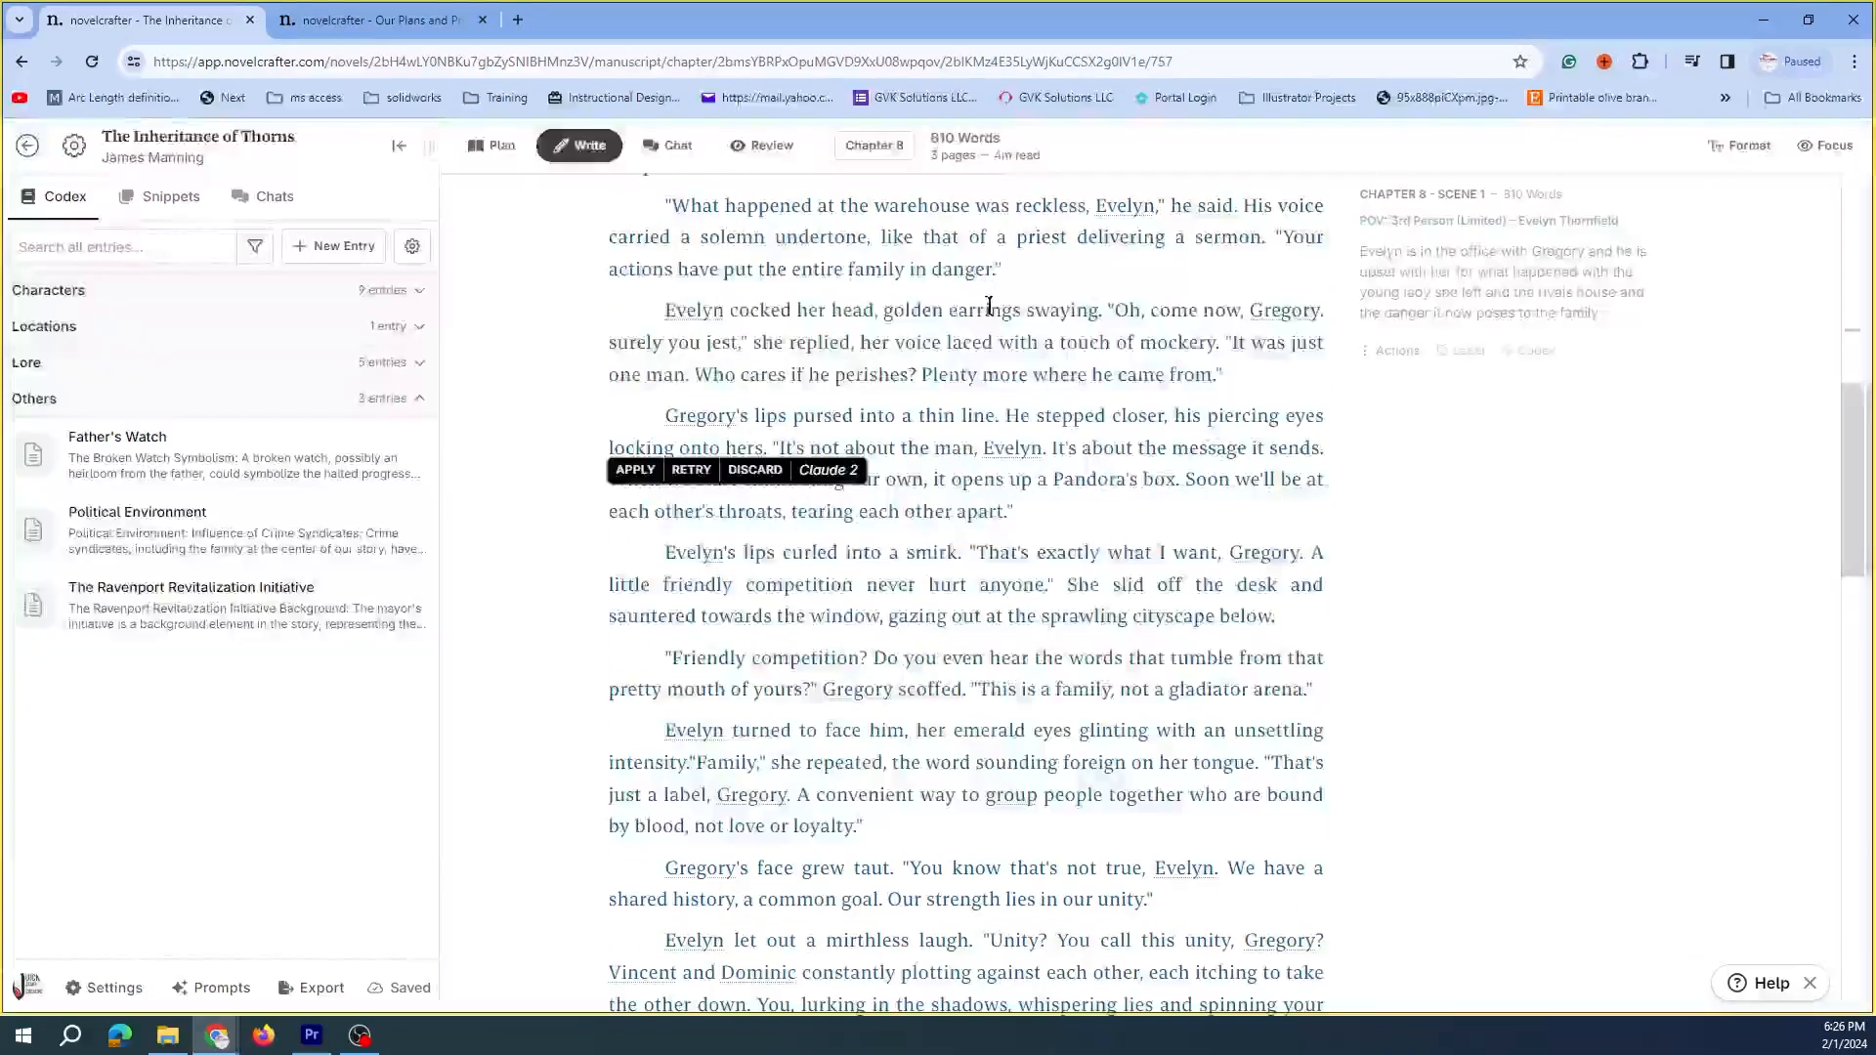
pyautogui.scroll(-1, 970, 442)
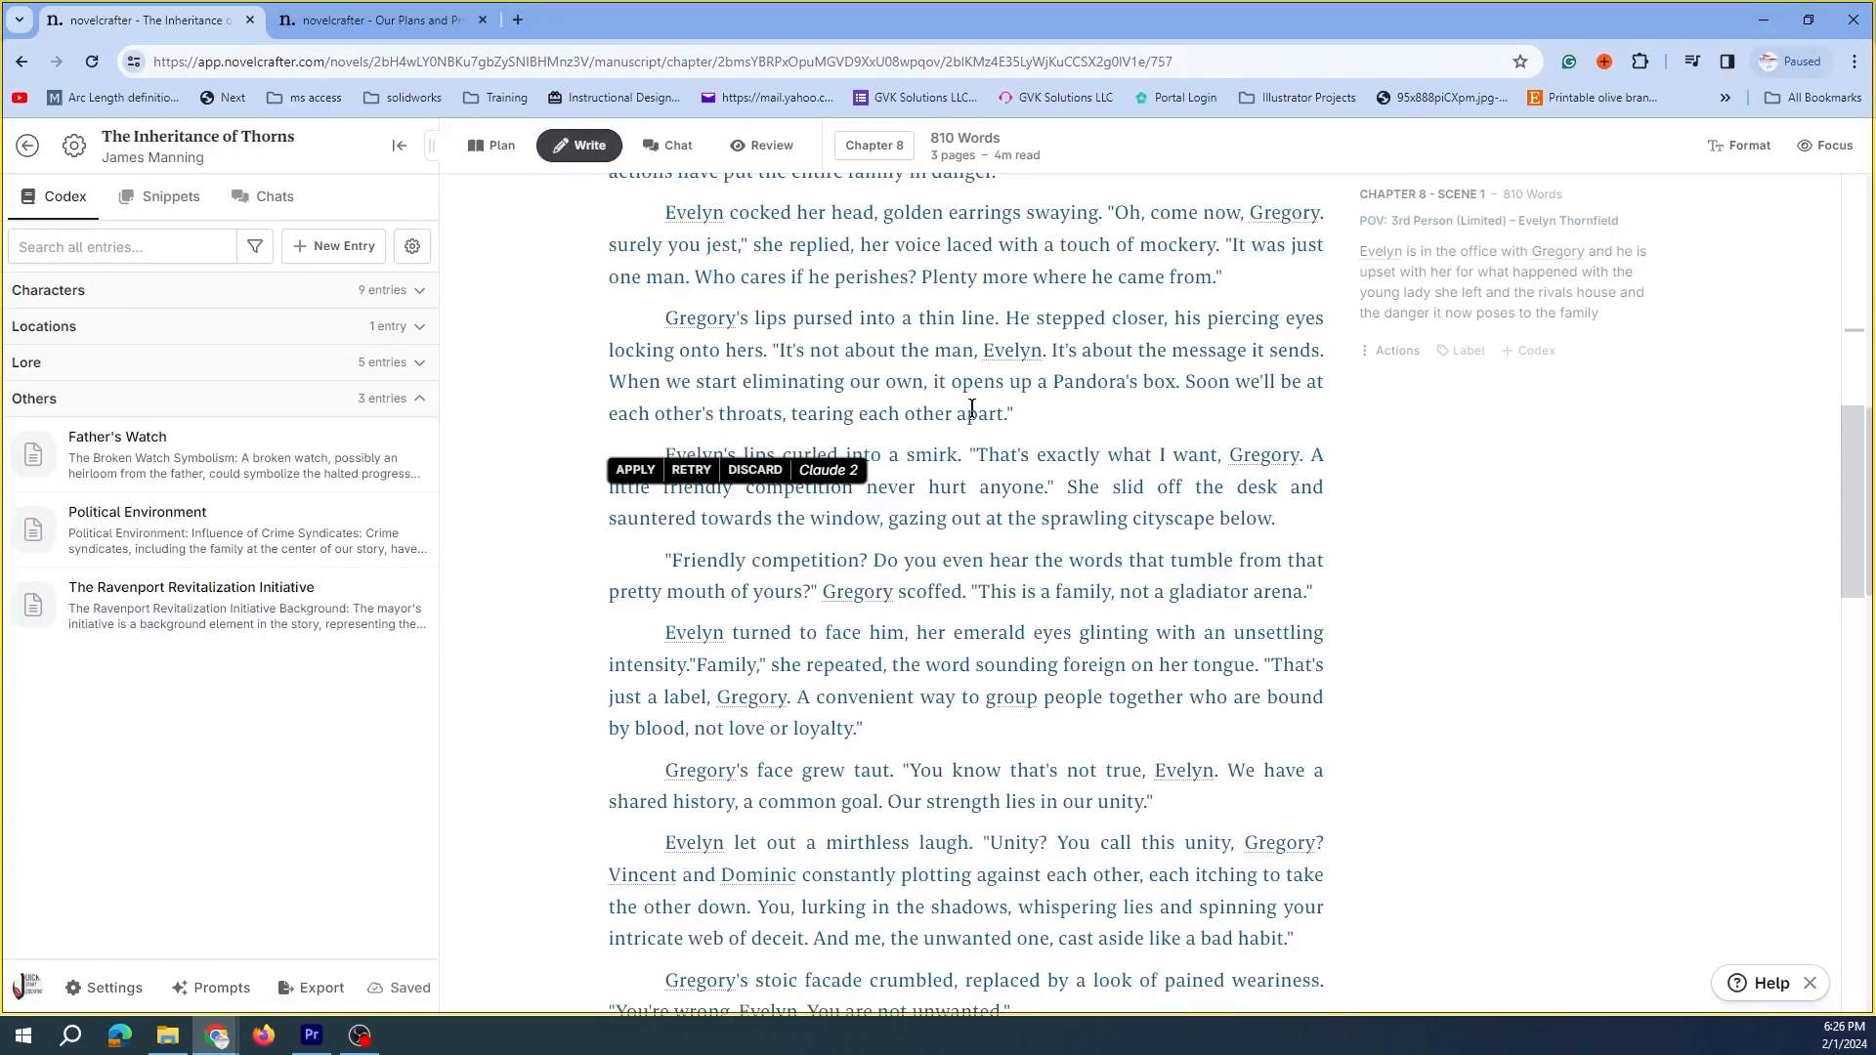
pyautogui.scroll(2, 971, 408)
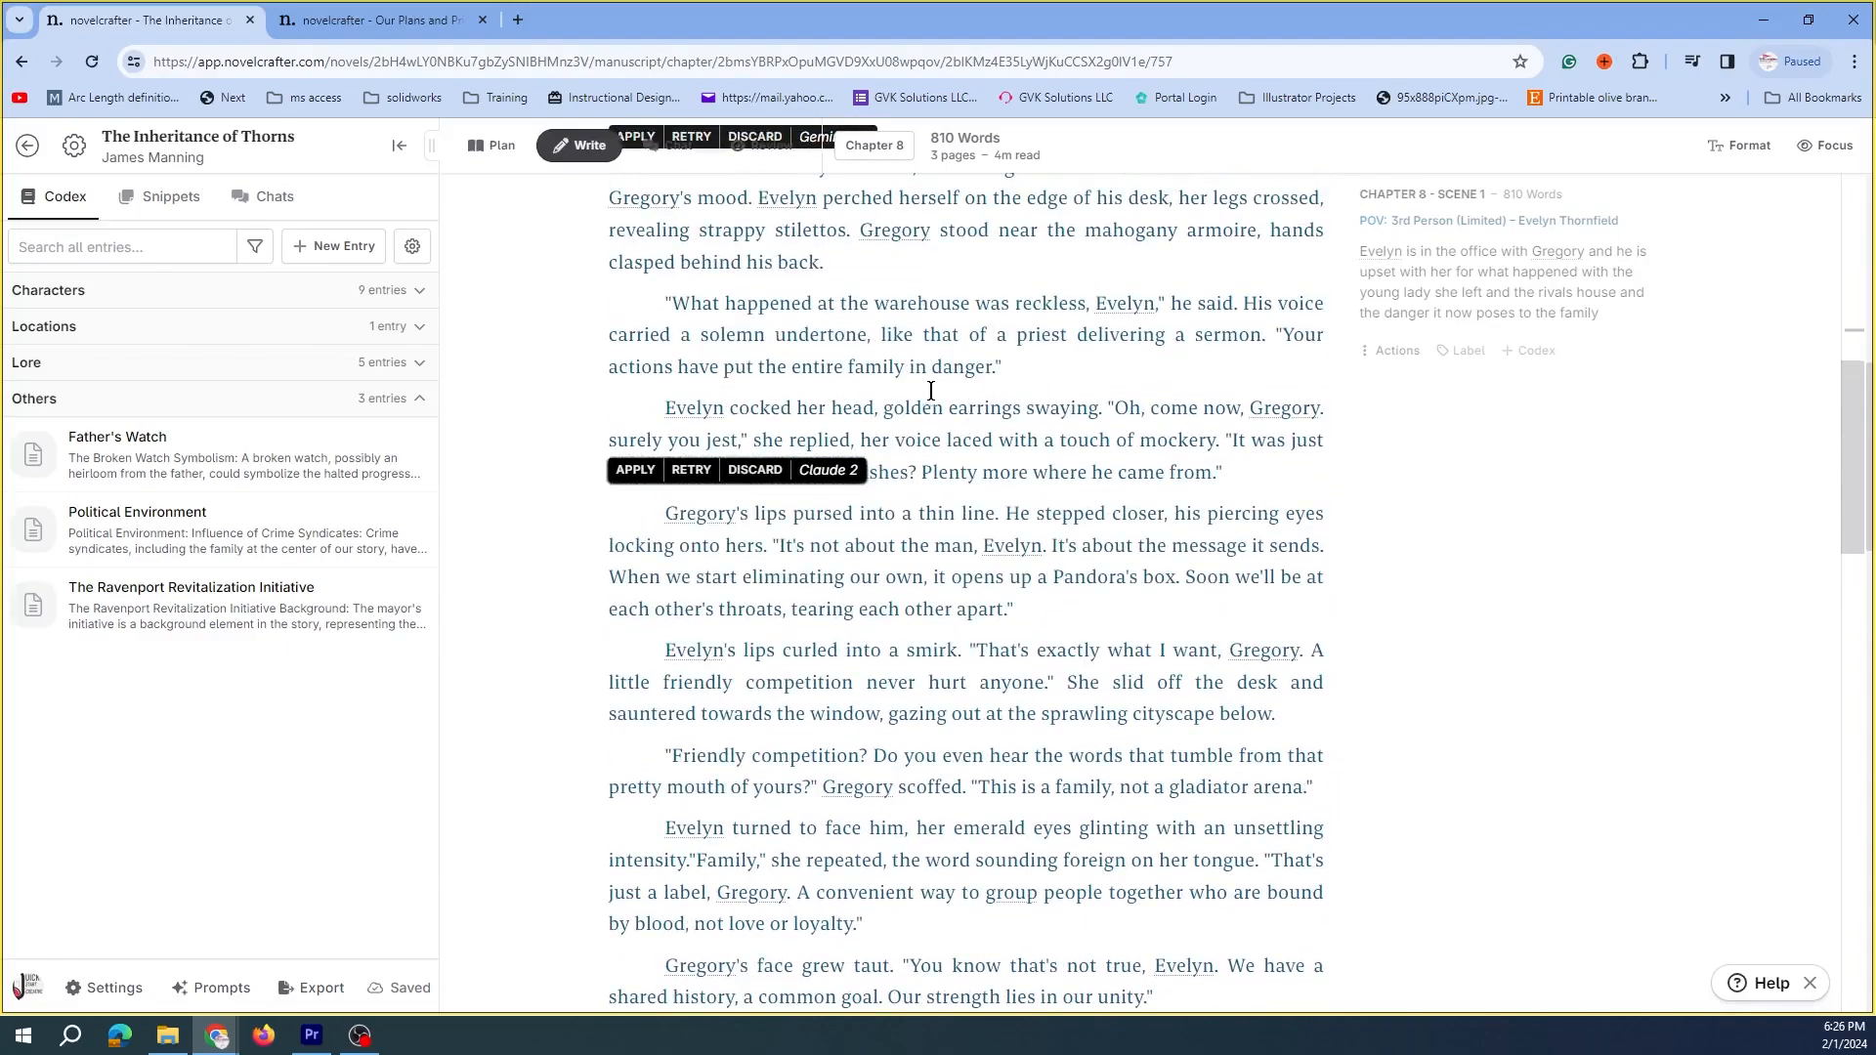
pyautogui.scroll(2, 938, 396)
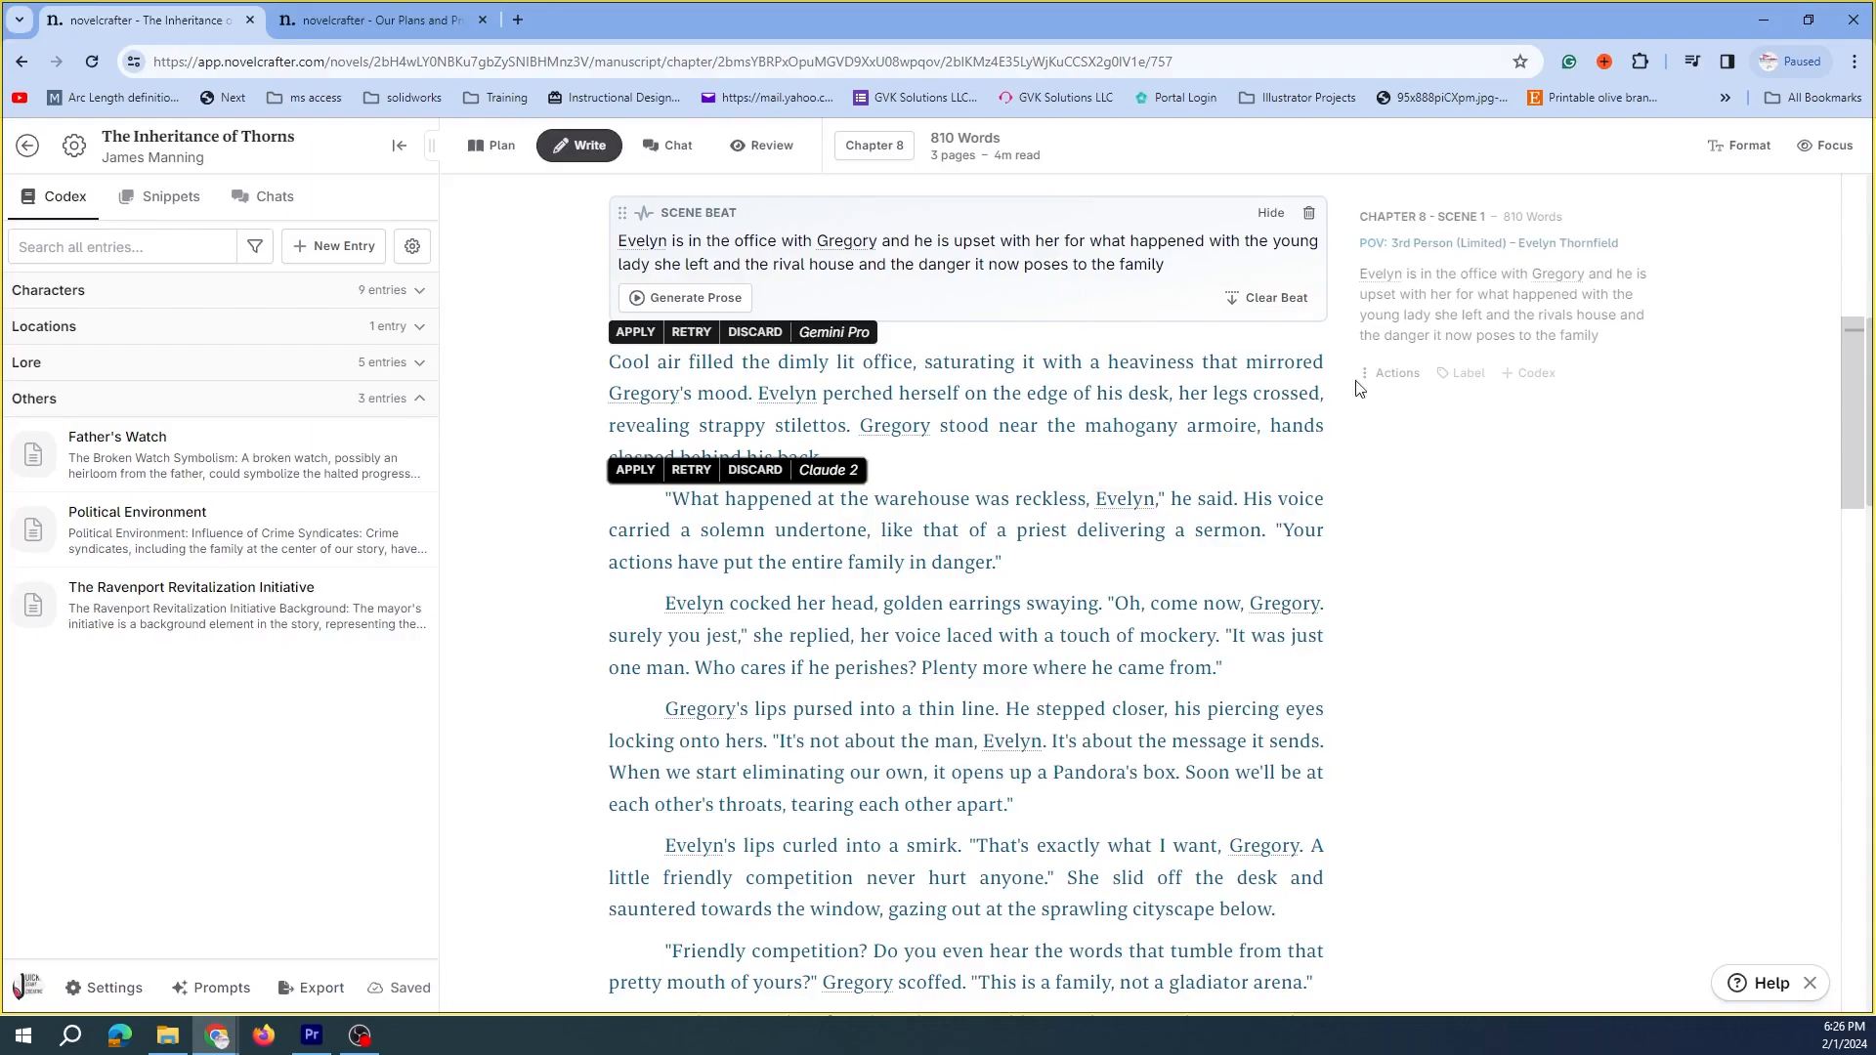
# Compare the saved versions in the Chapter 8 scene contents history and restore the version from 28 minutes ago
pyautogui.click(1393, 373)
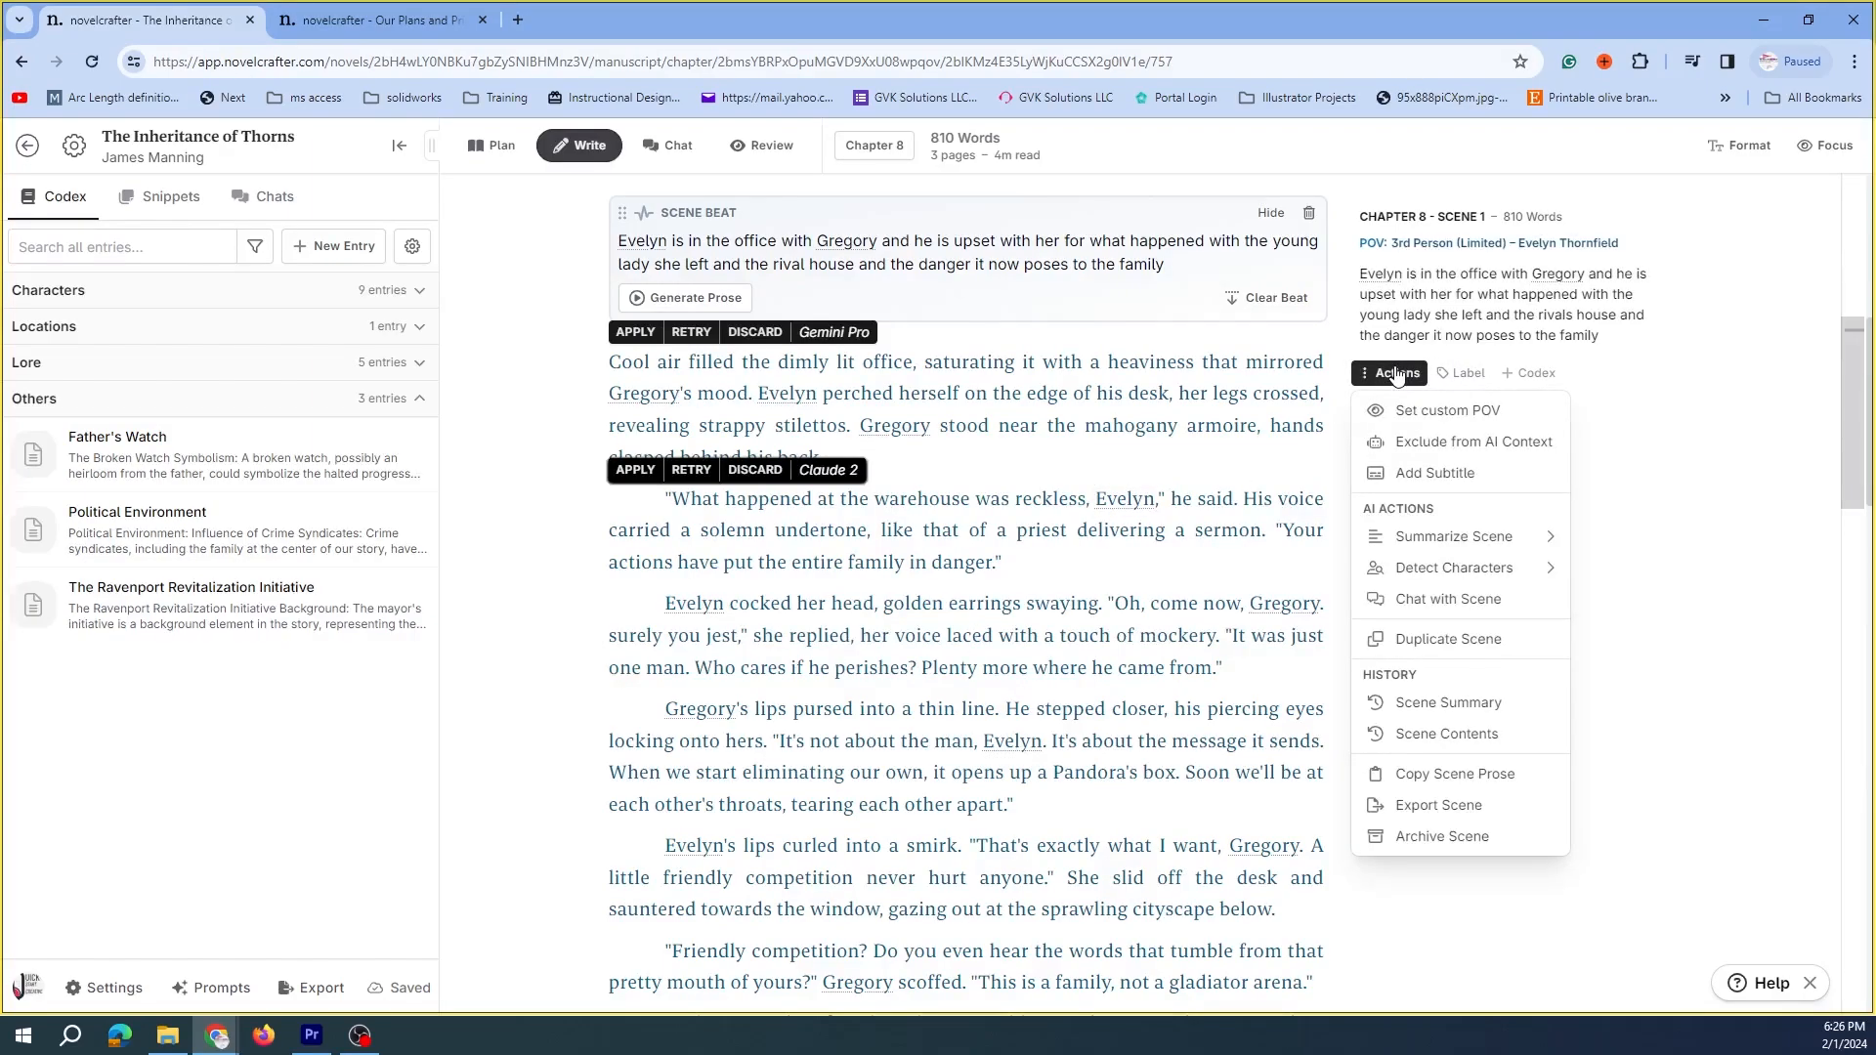
pyautogui.click(1418, 741)
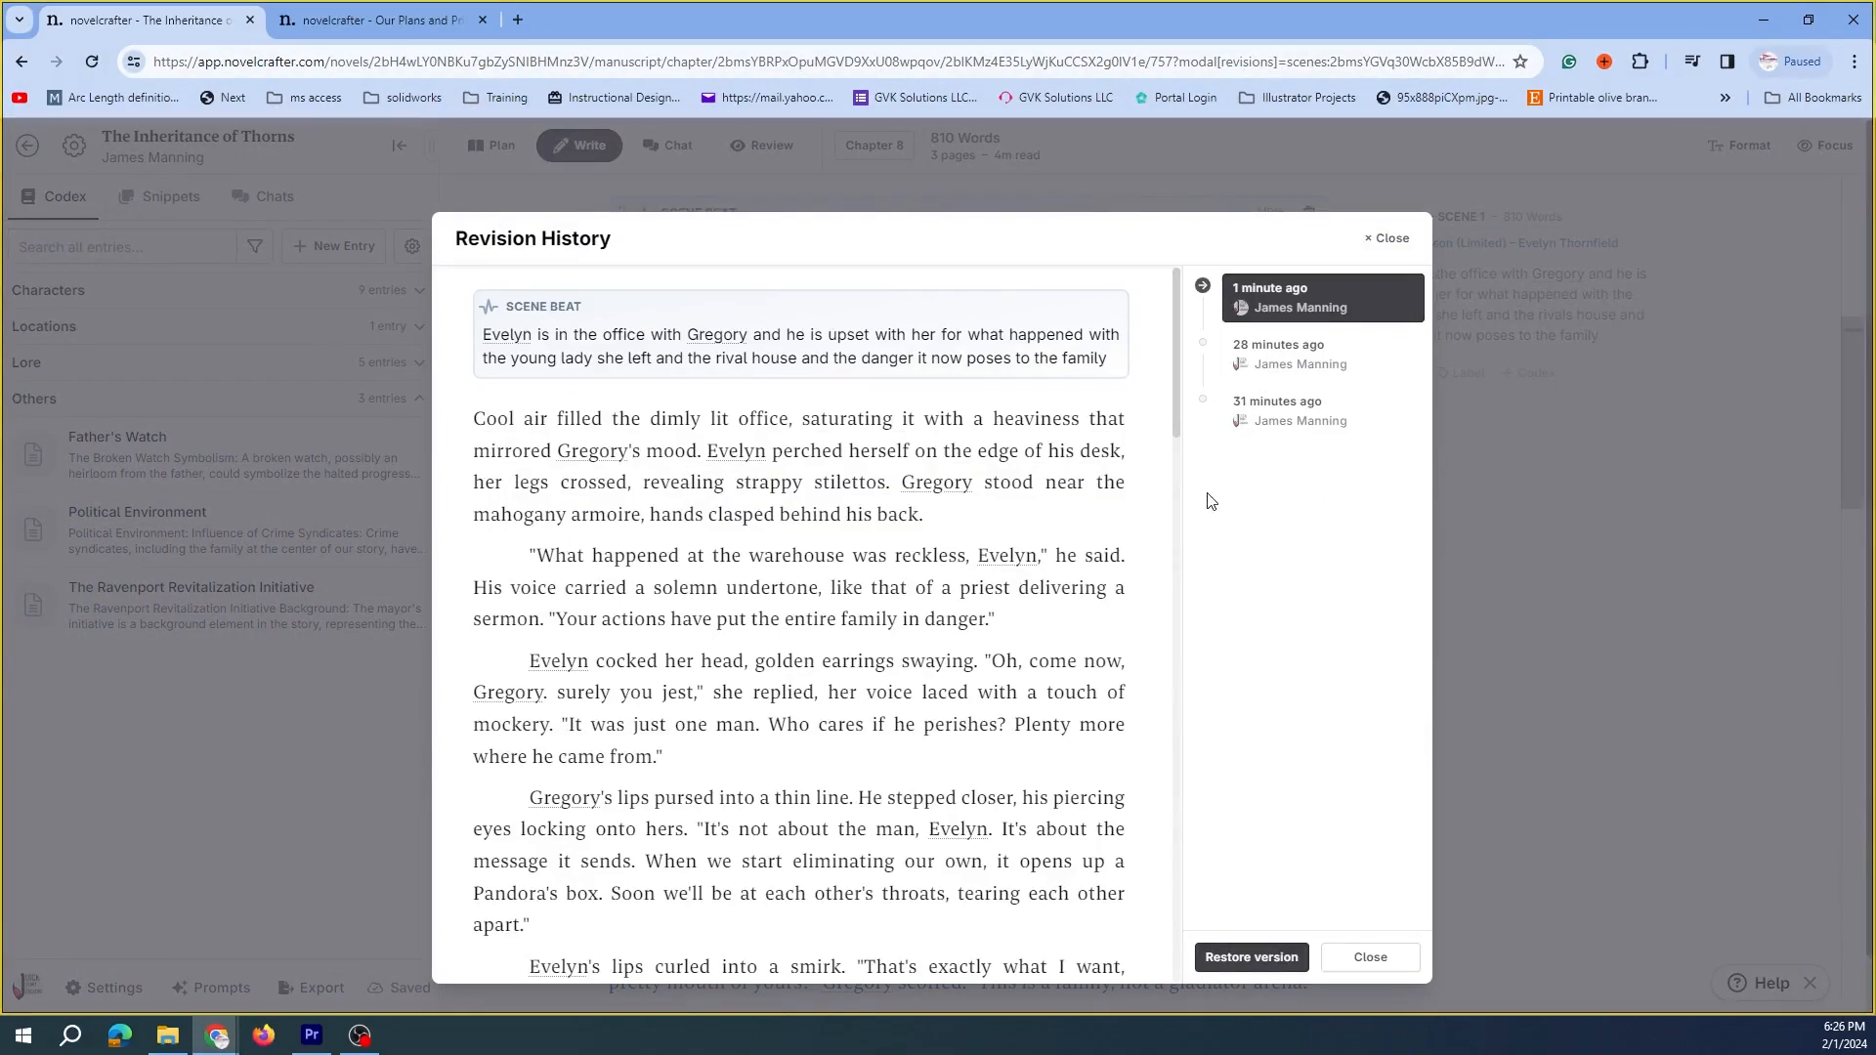
pyautogui.click(1293, 426)
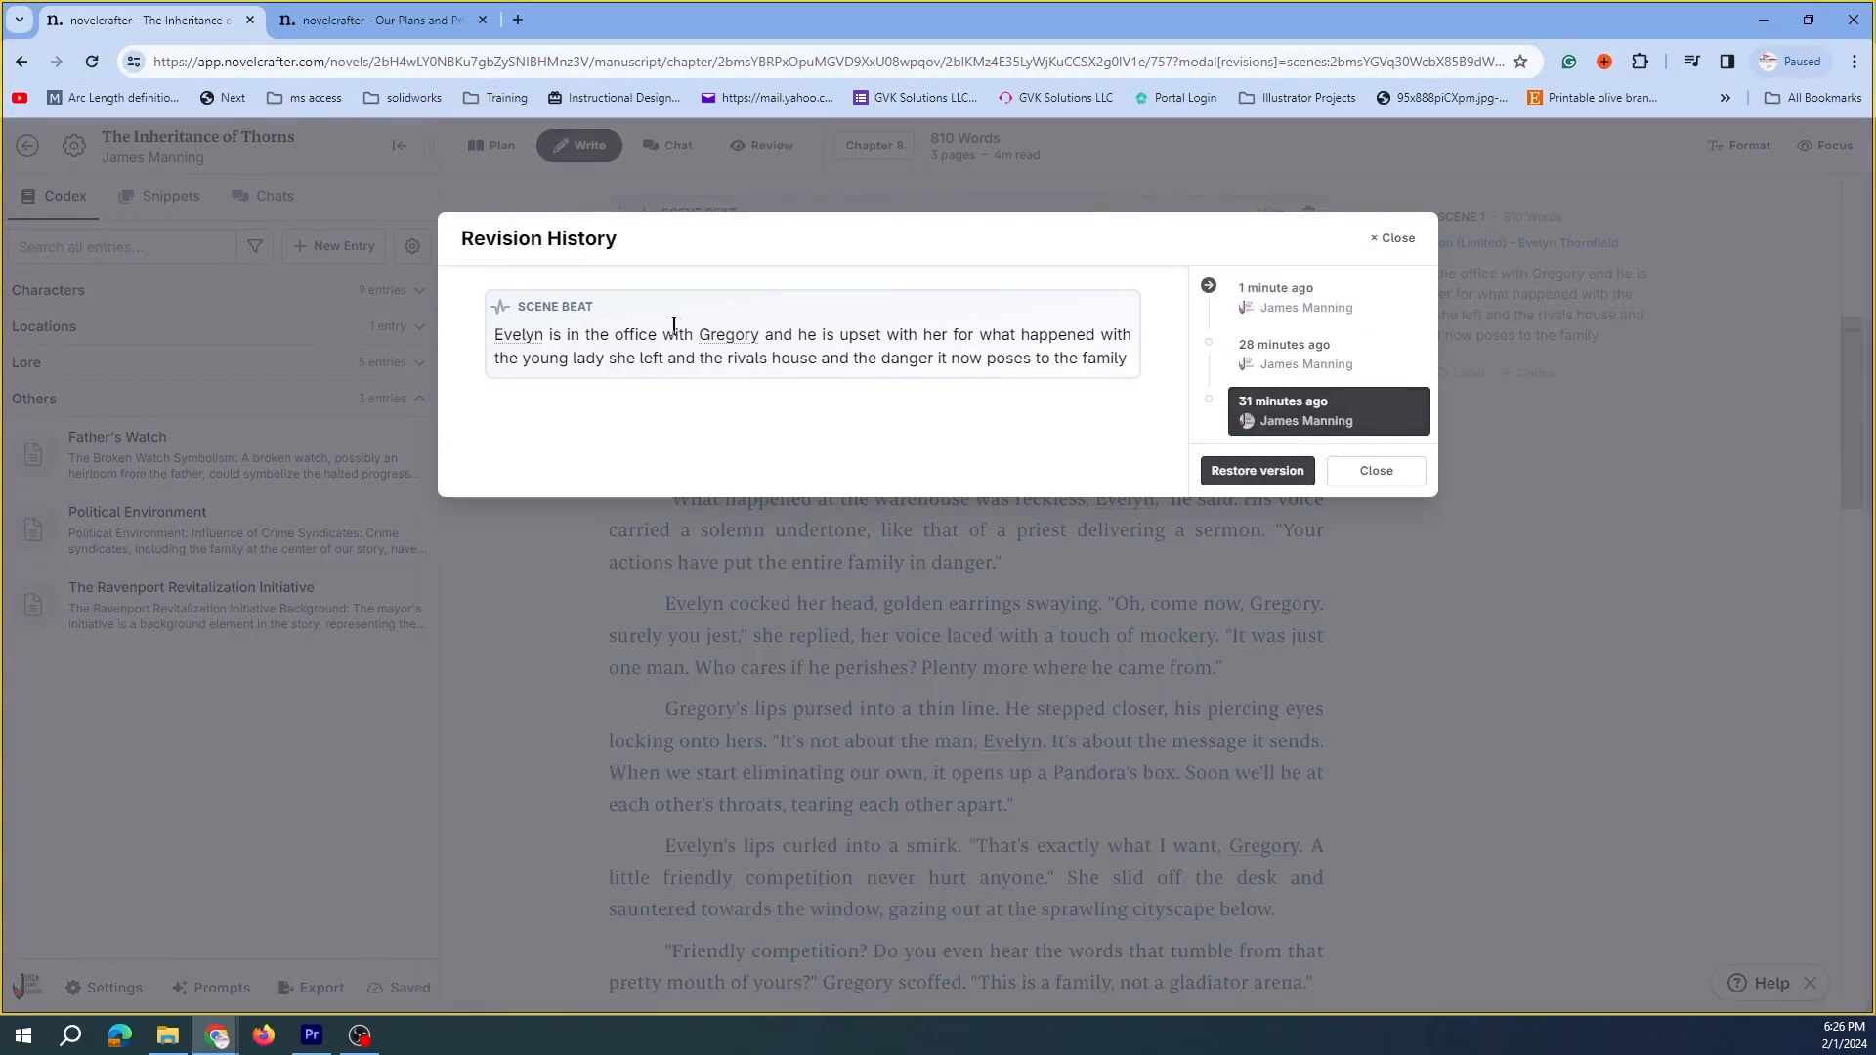
pyautogui.click(1296, 364)
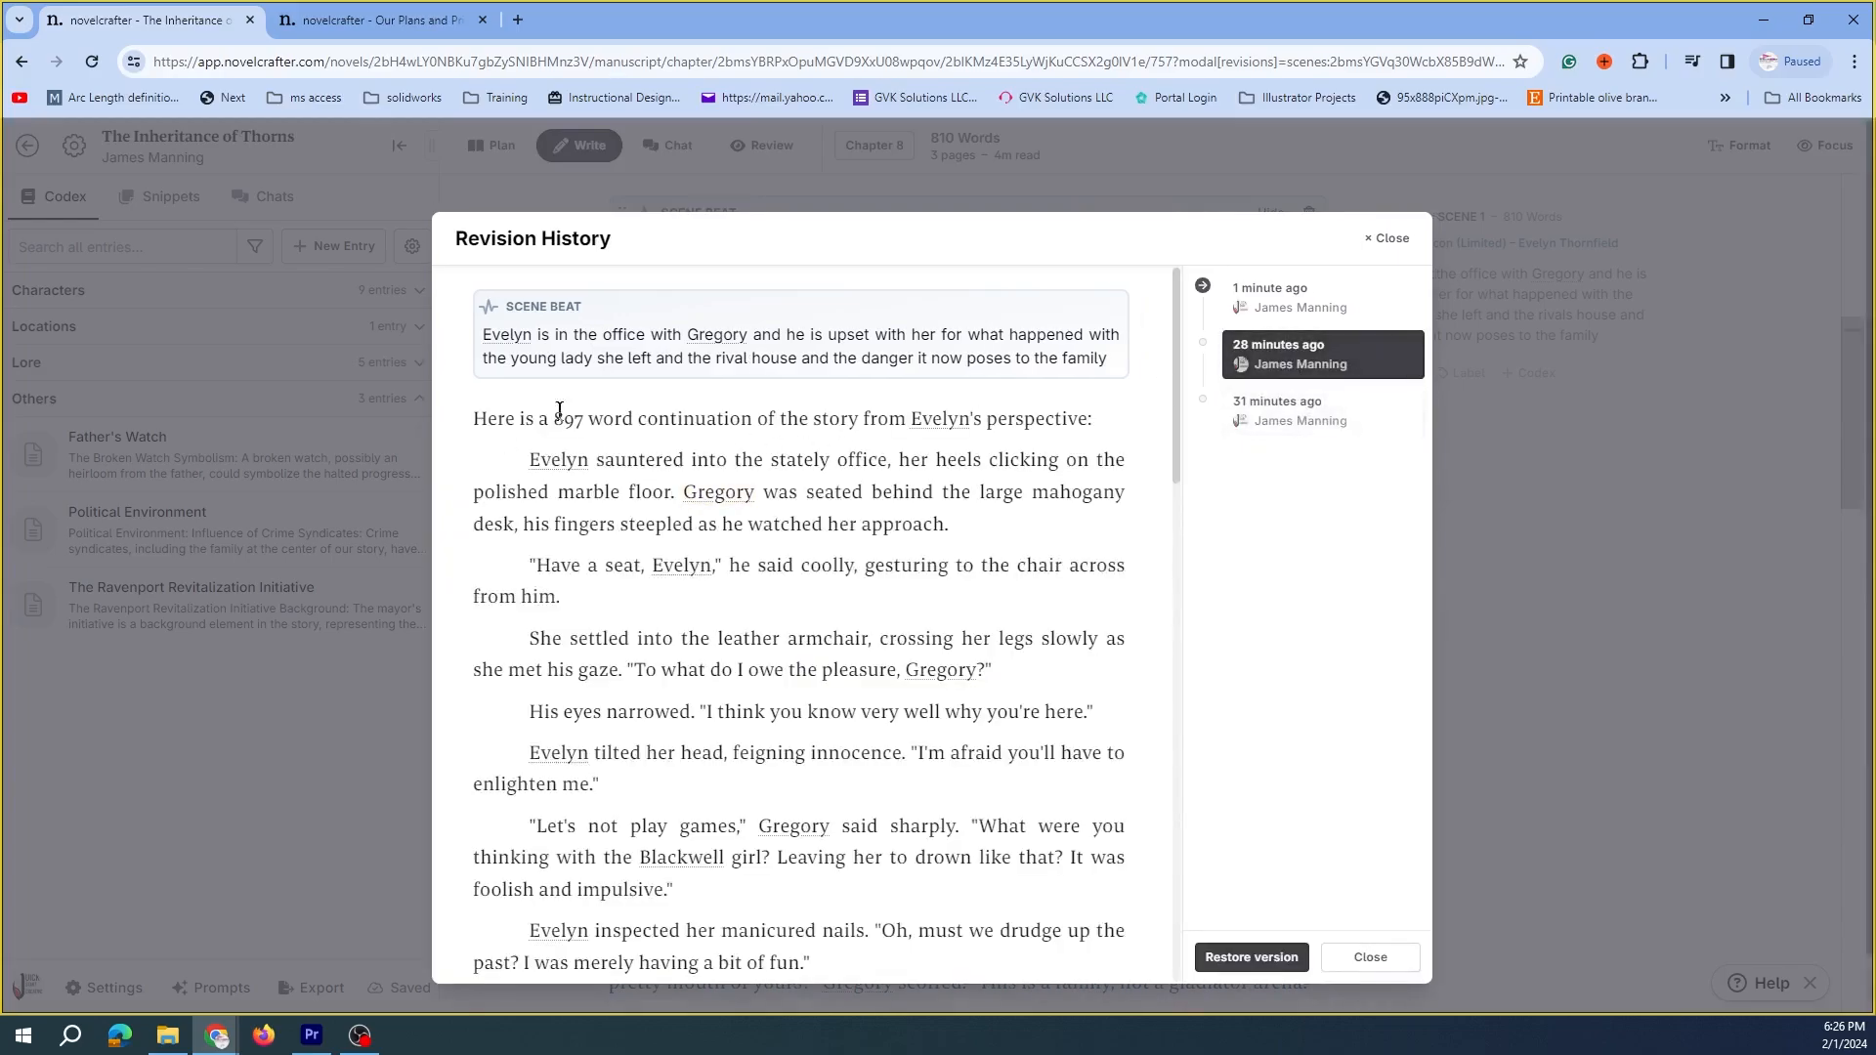
pyautogui.click(1299, 298)
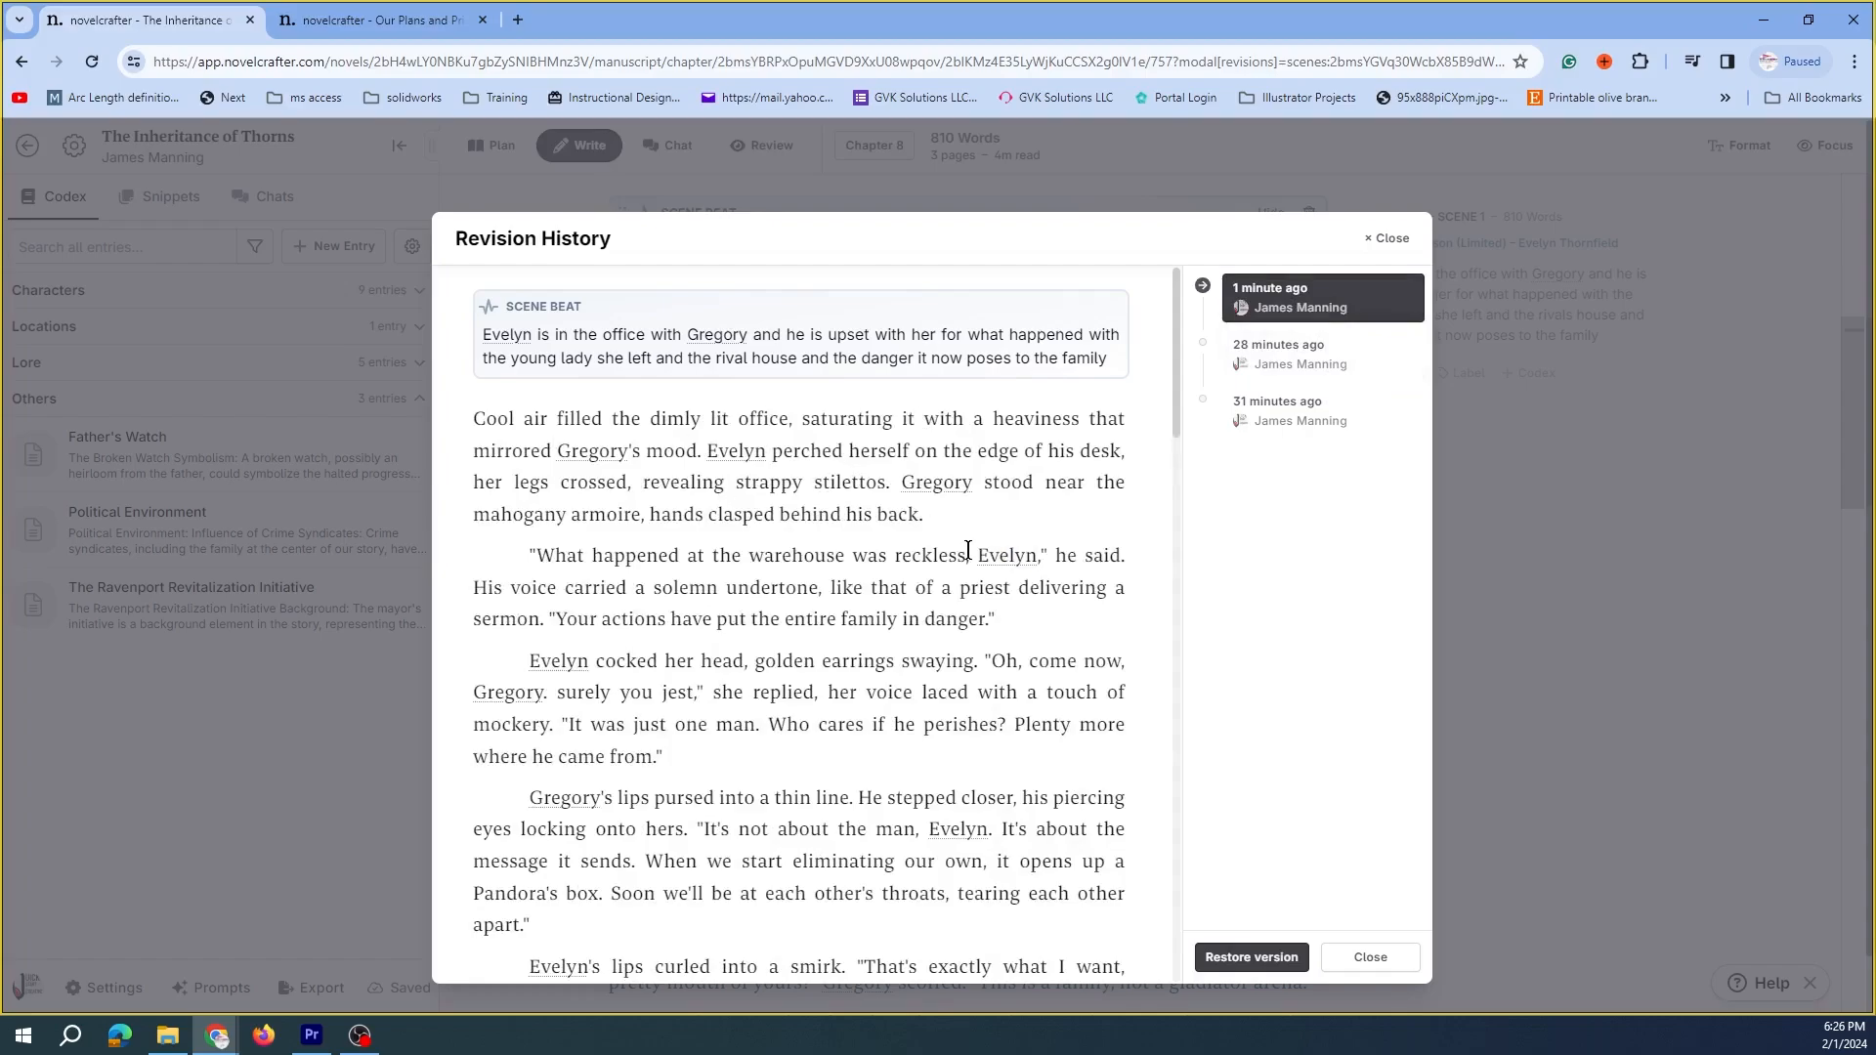
pyautogui.click(1276, 360)
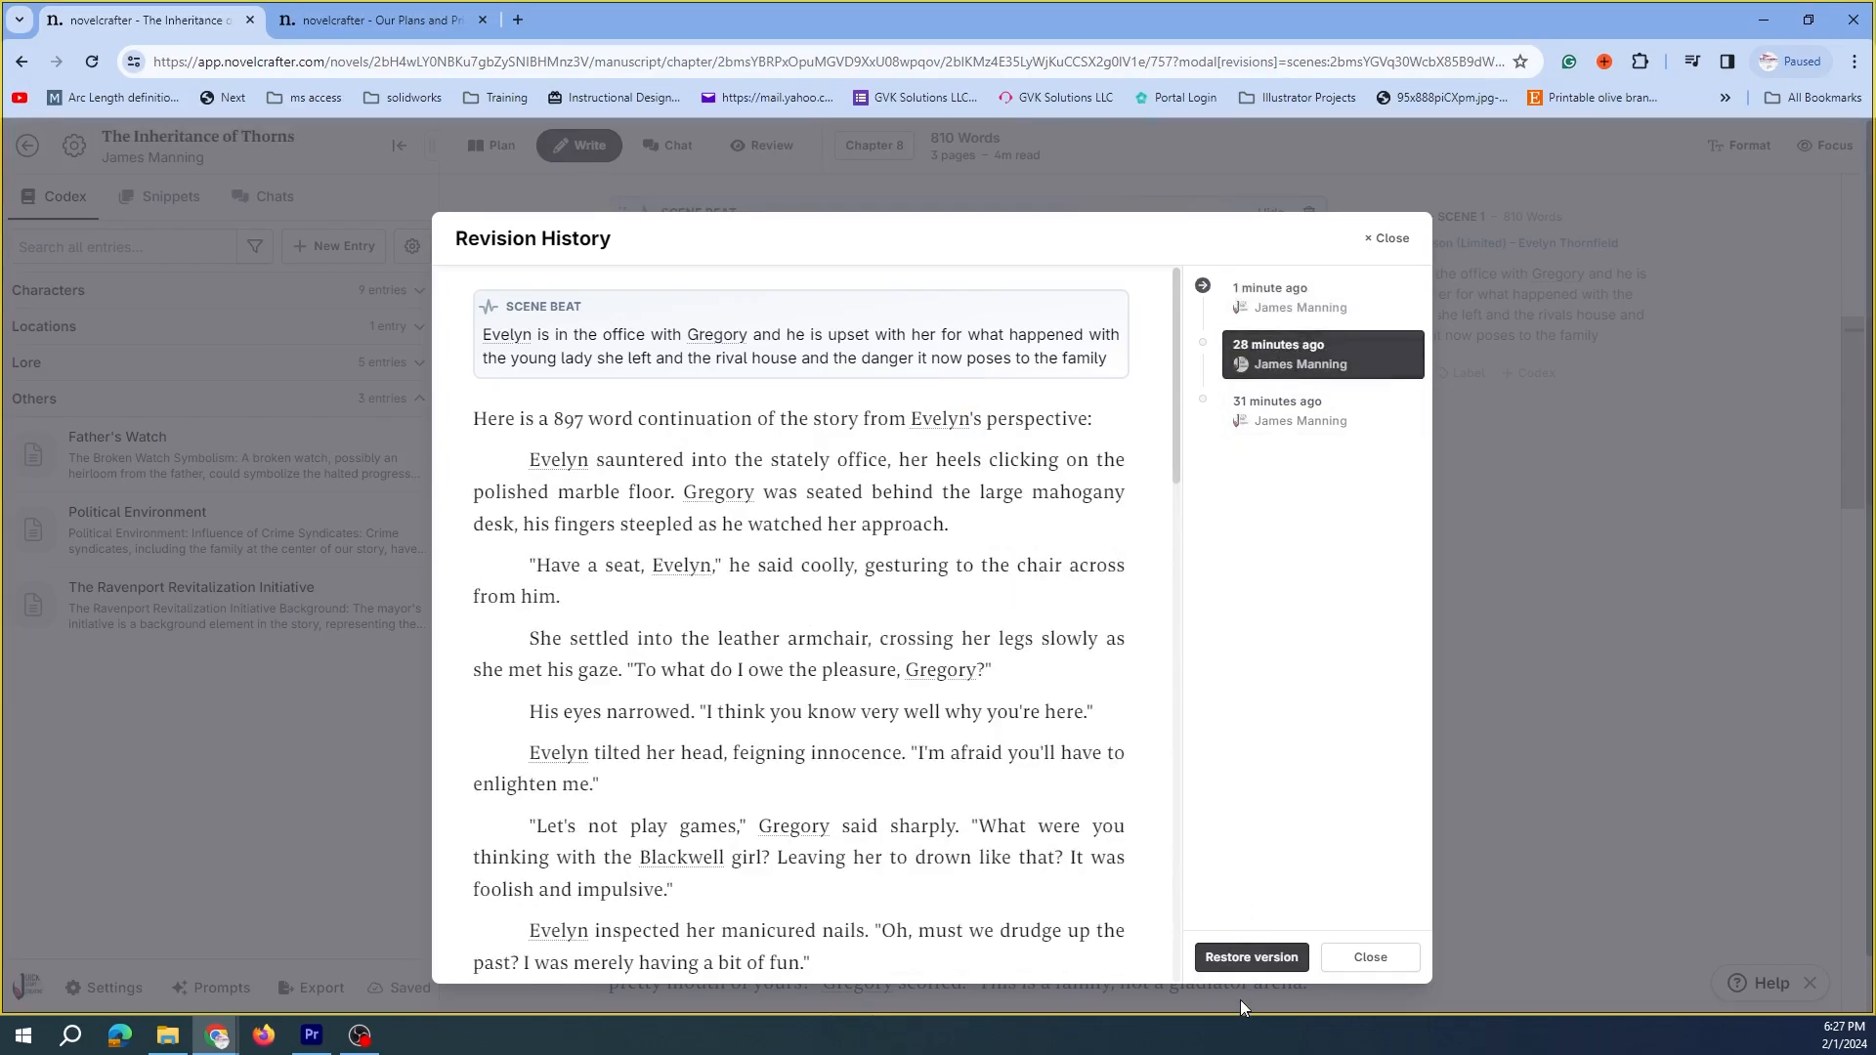
pyautogui.click(1247, 961)
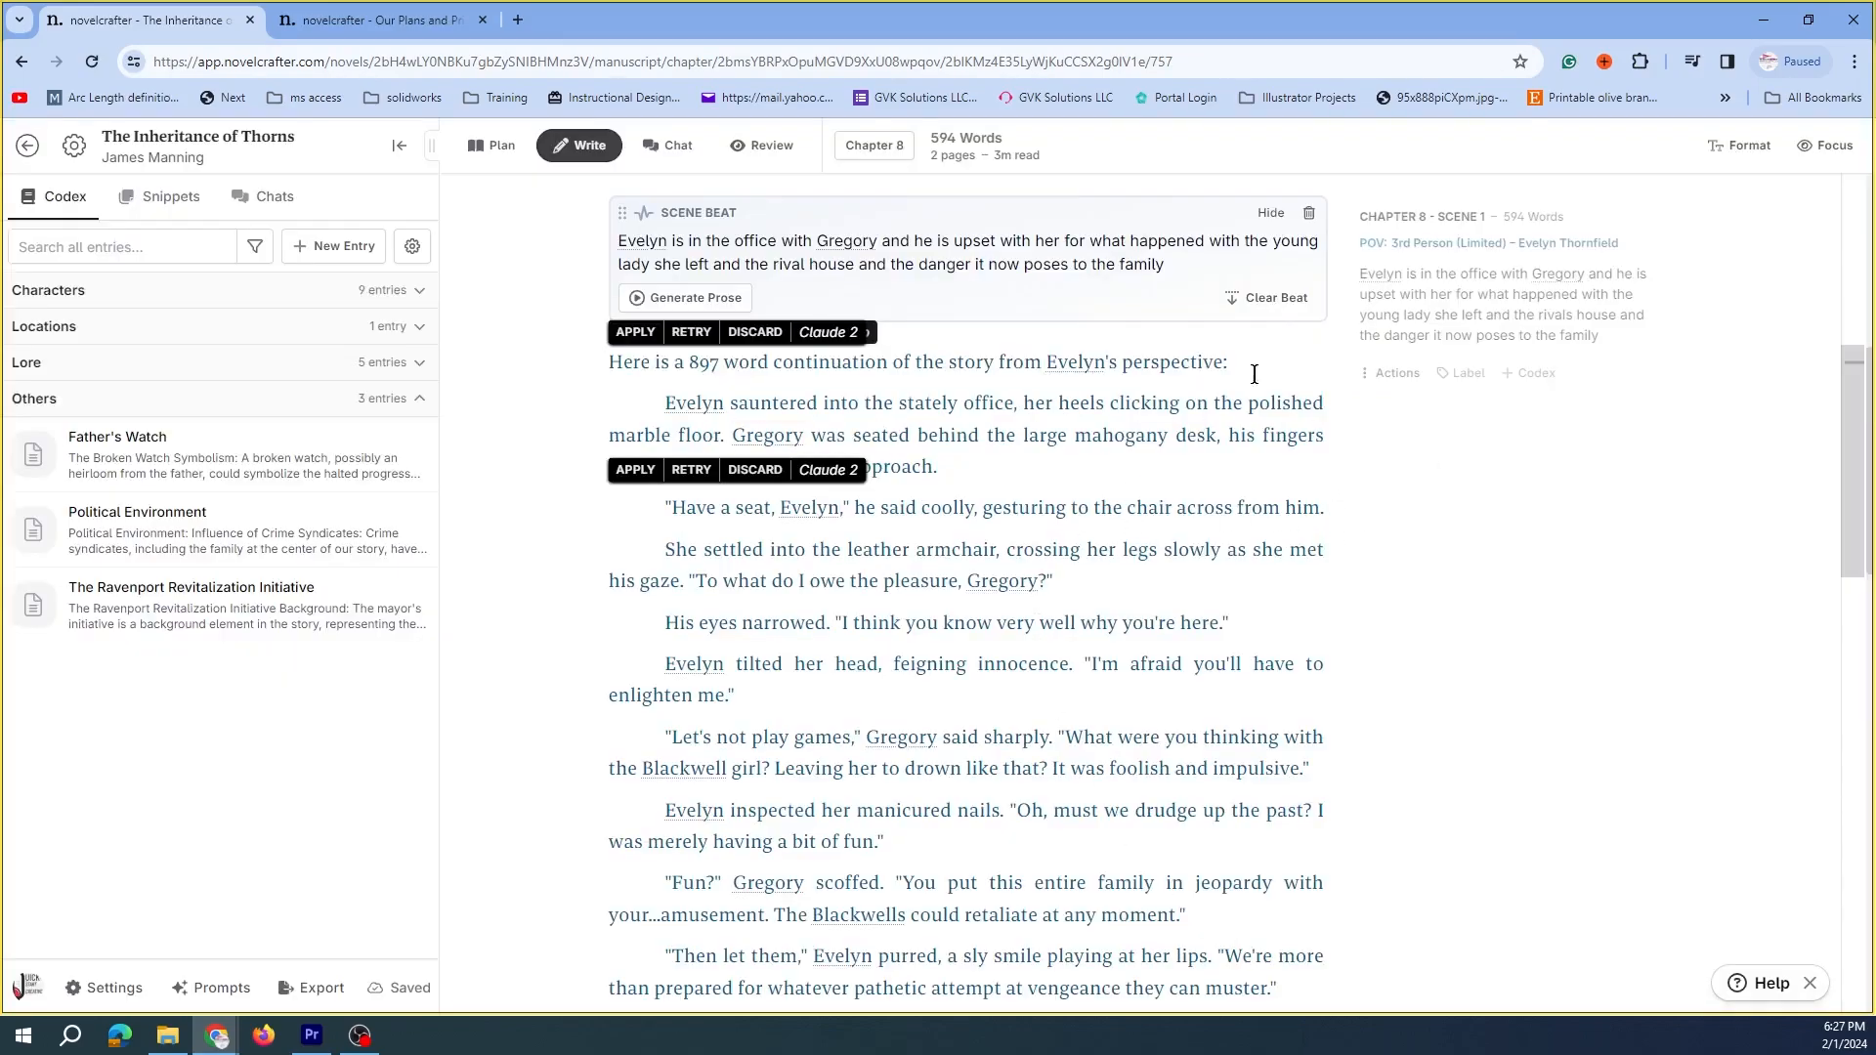
# Add a new paragraph at the end of Chapter 8 reading "Charlie walk down the street."
pyautogui.scroll(-3, 997, 606)
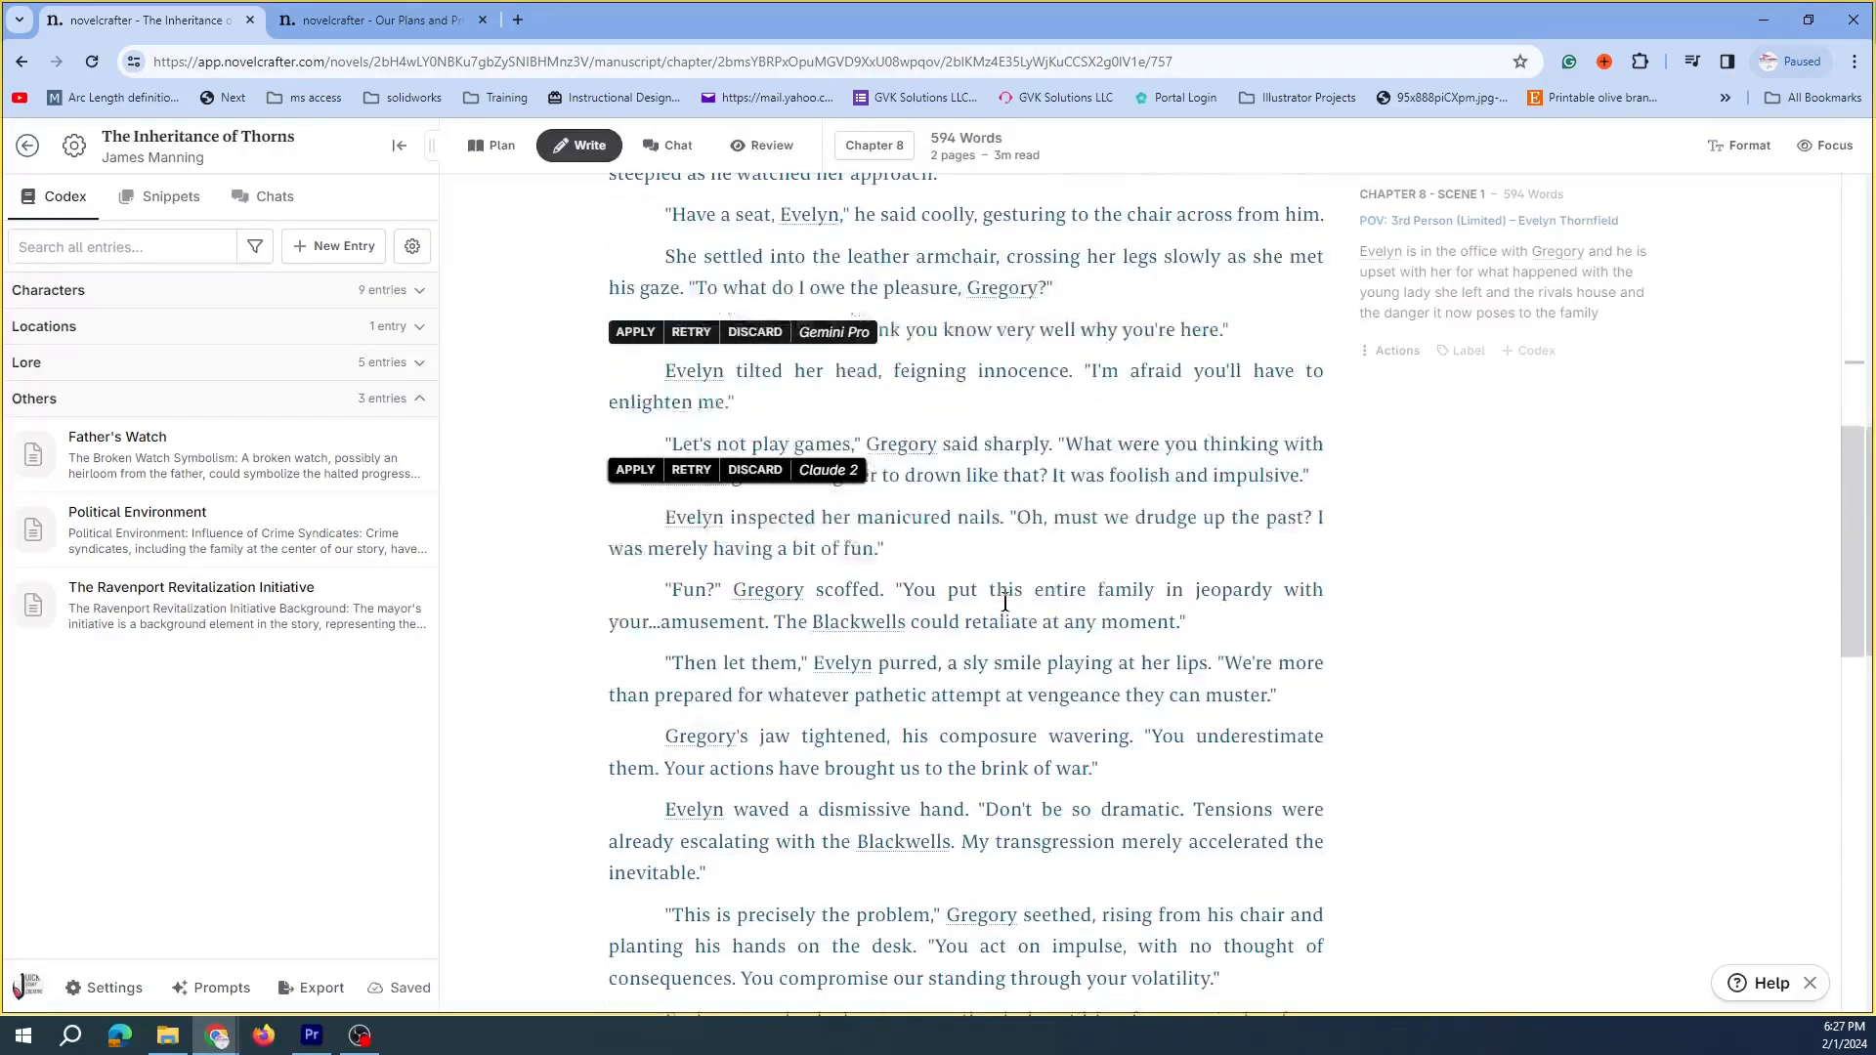
pyautogui.scroll(3, 1004, 603)
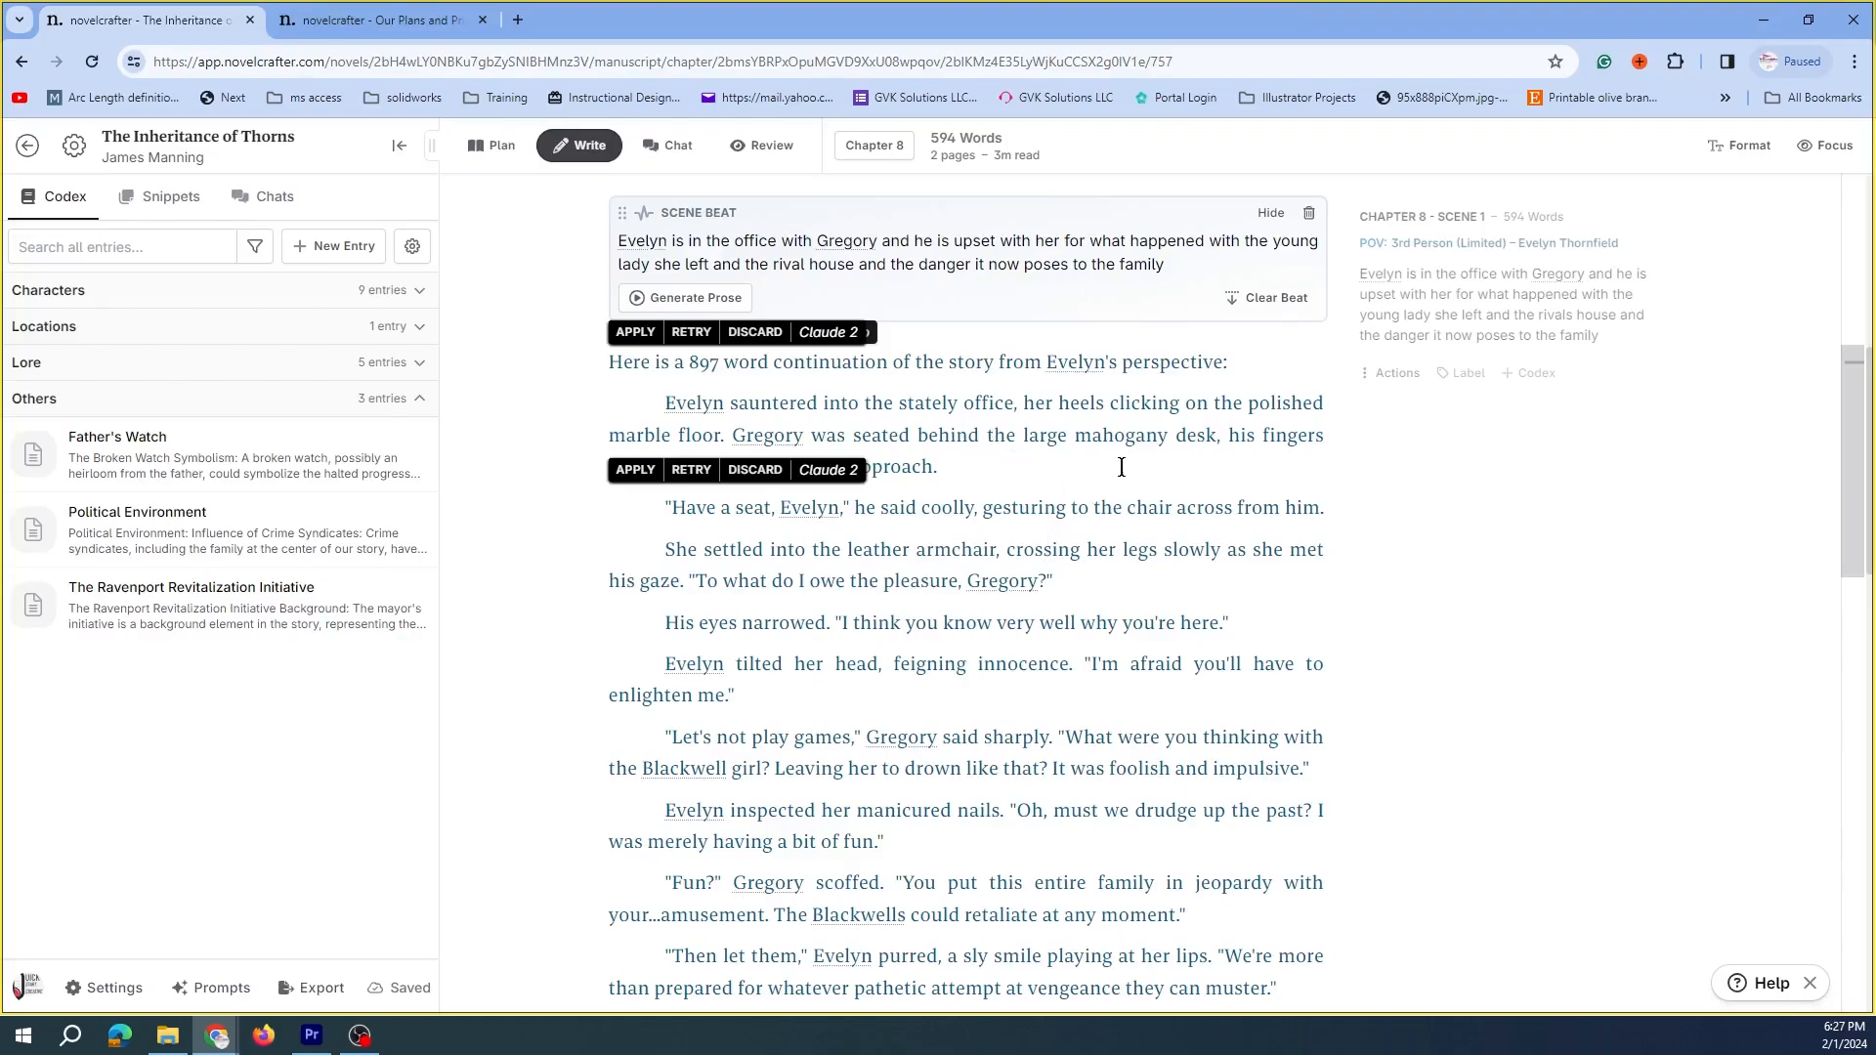
pyautogui.scroll(3, 1138, 468)
pyautogui.scroll(-4, 1138, 465)
pyautogui.scroll(-10, 1138, 465)
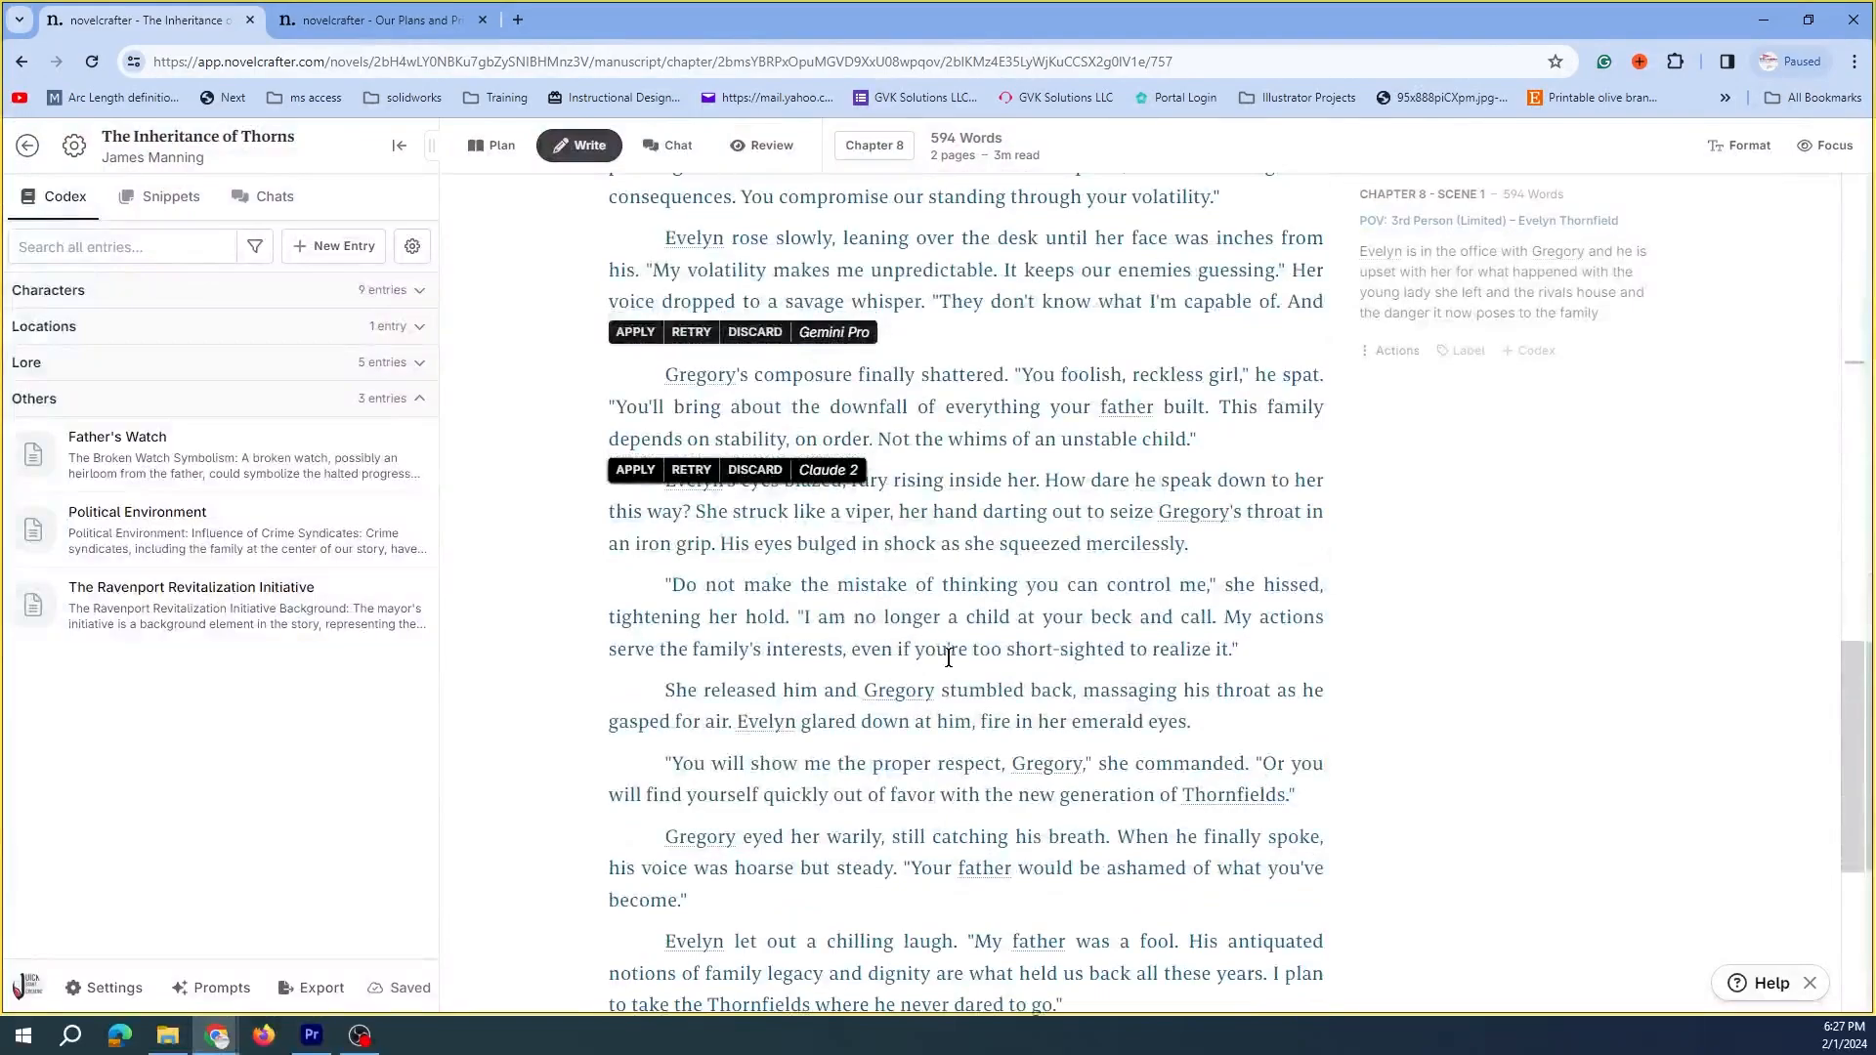
pyautogui.scroll(-3, 938, 657)
pyautogui.click(729, 883)
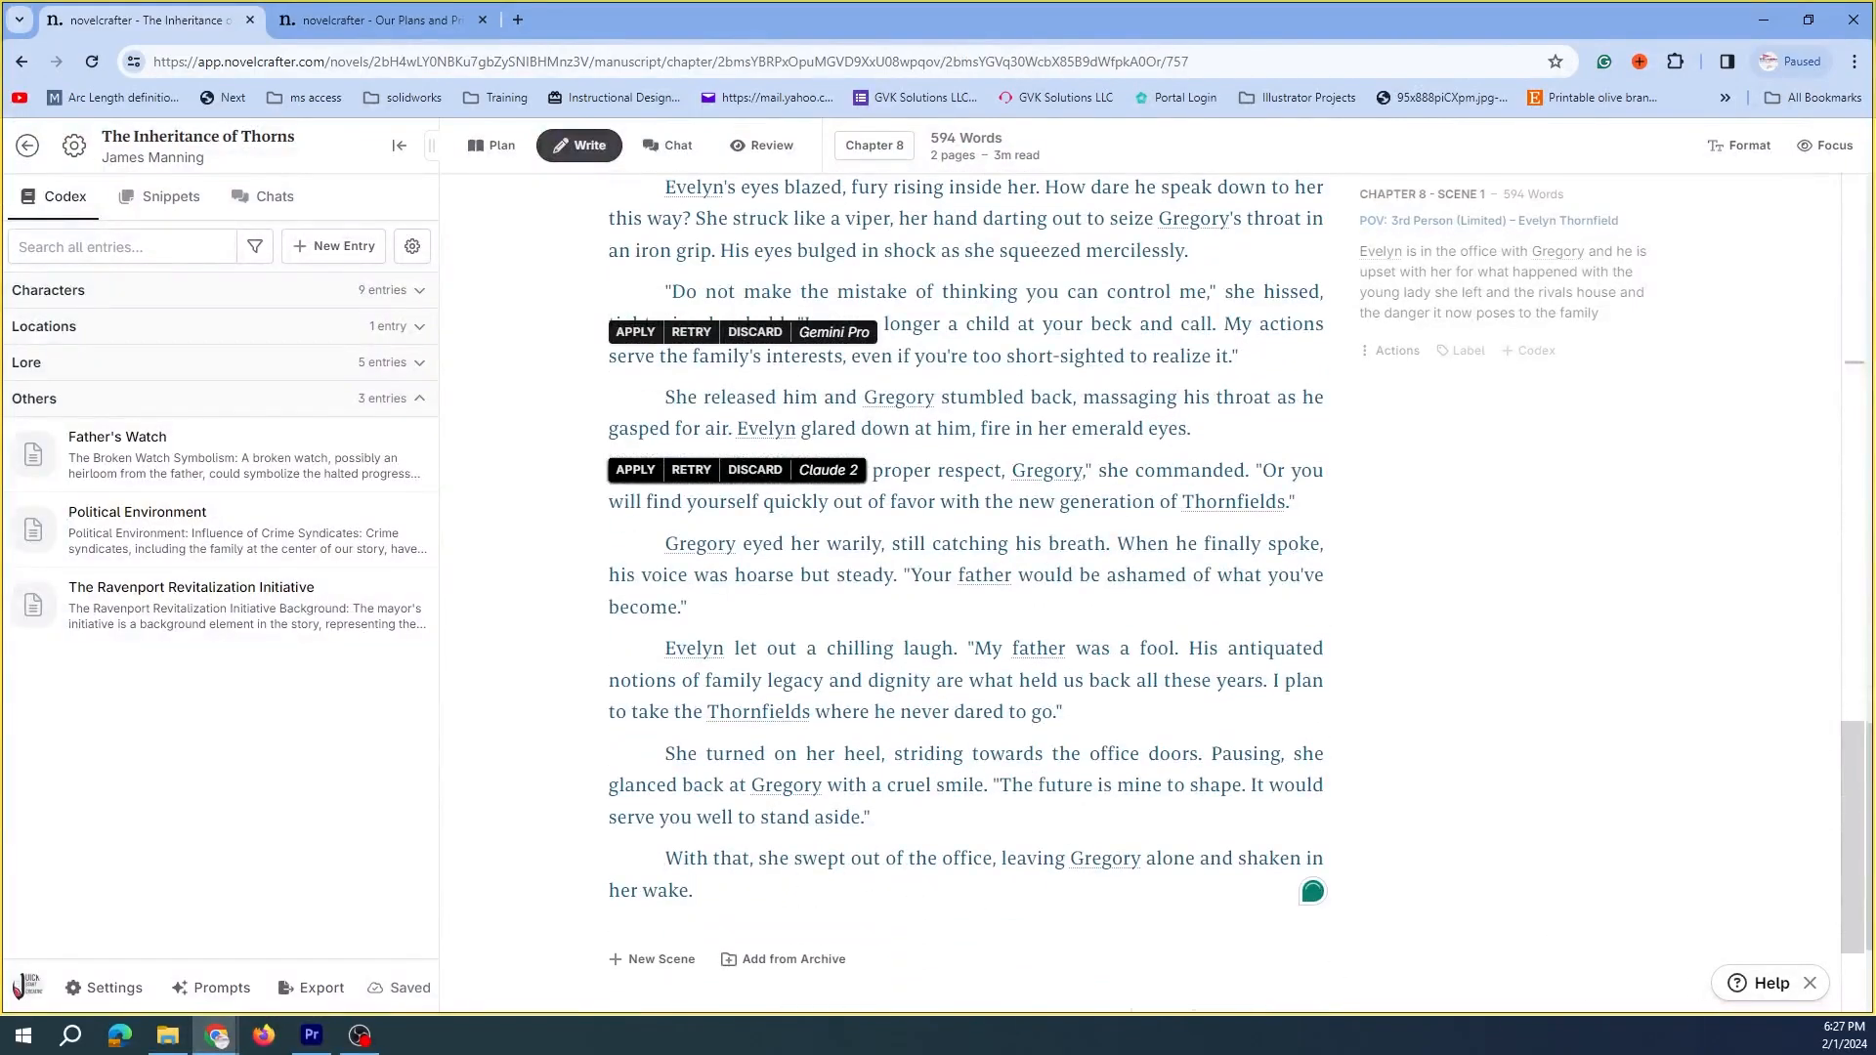
pyautogui.press('Return')
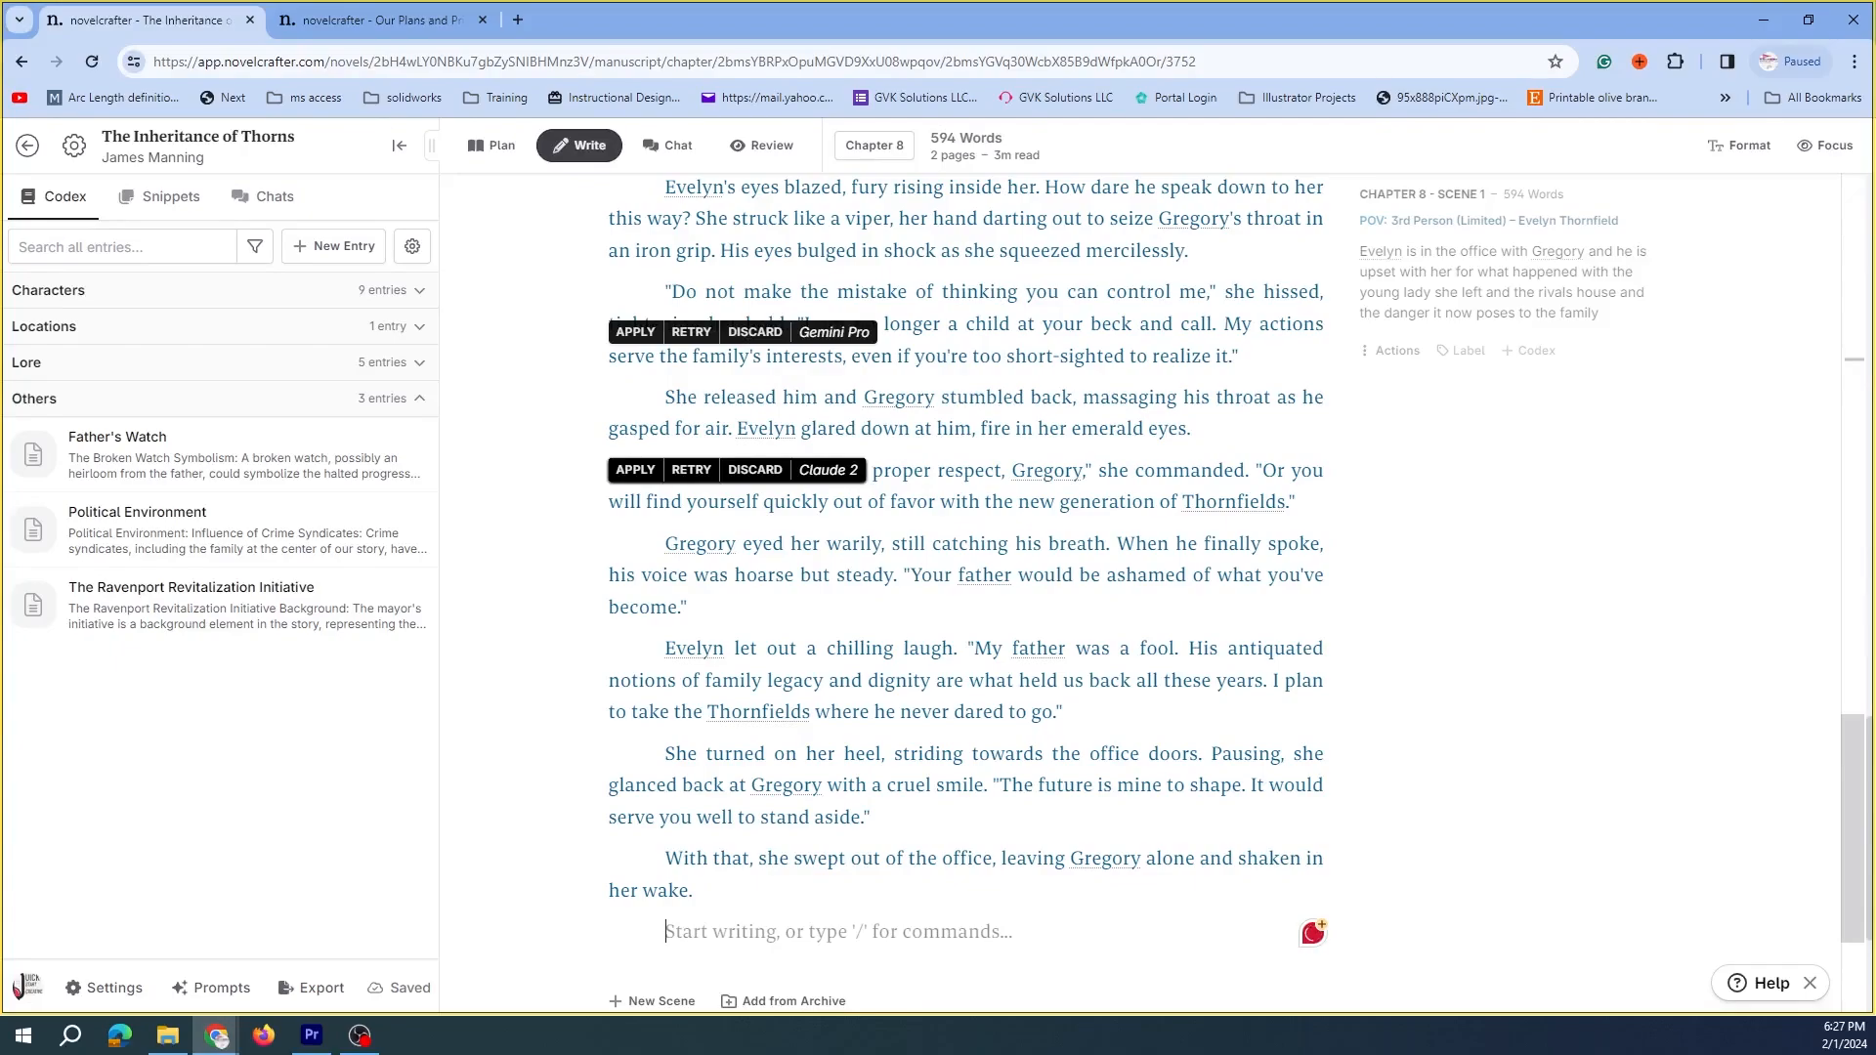
pyautogui.write('Charlie ')
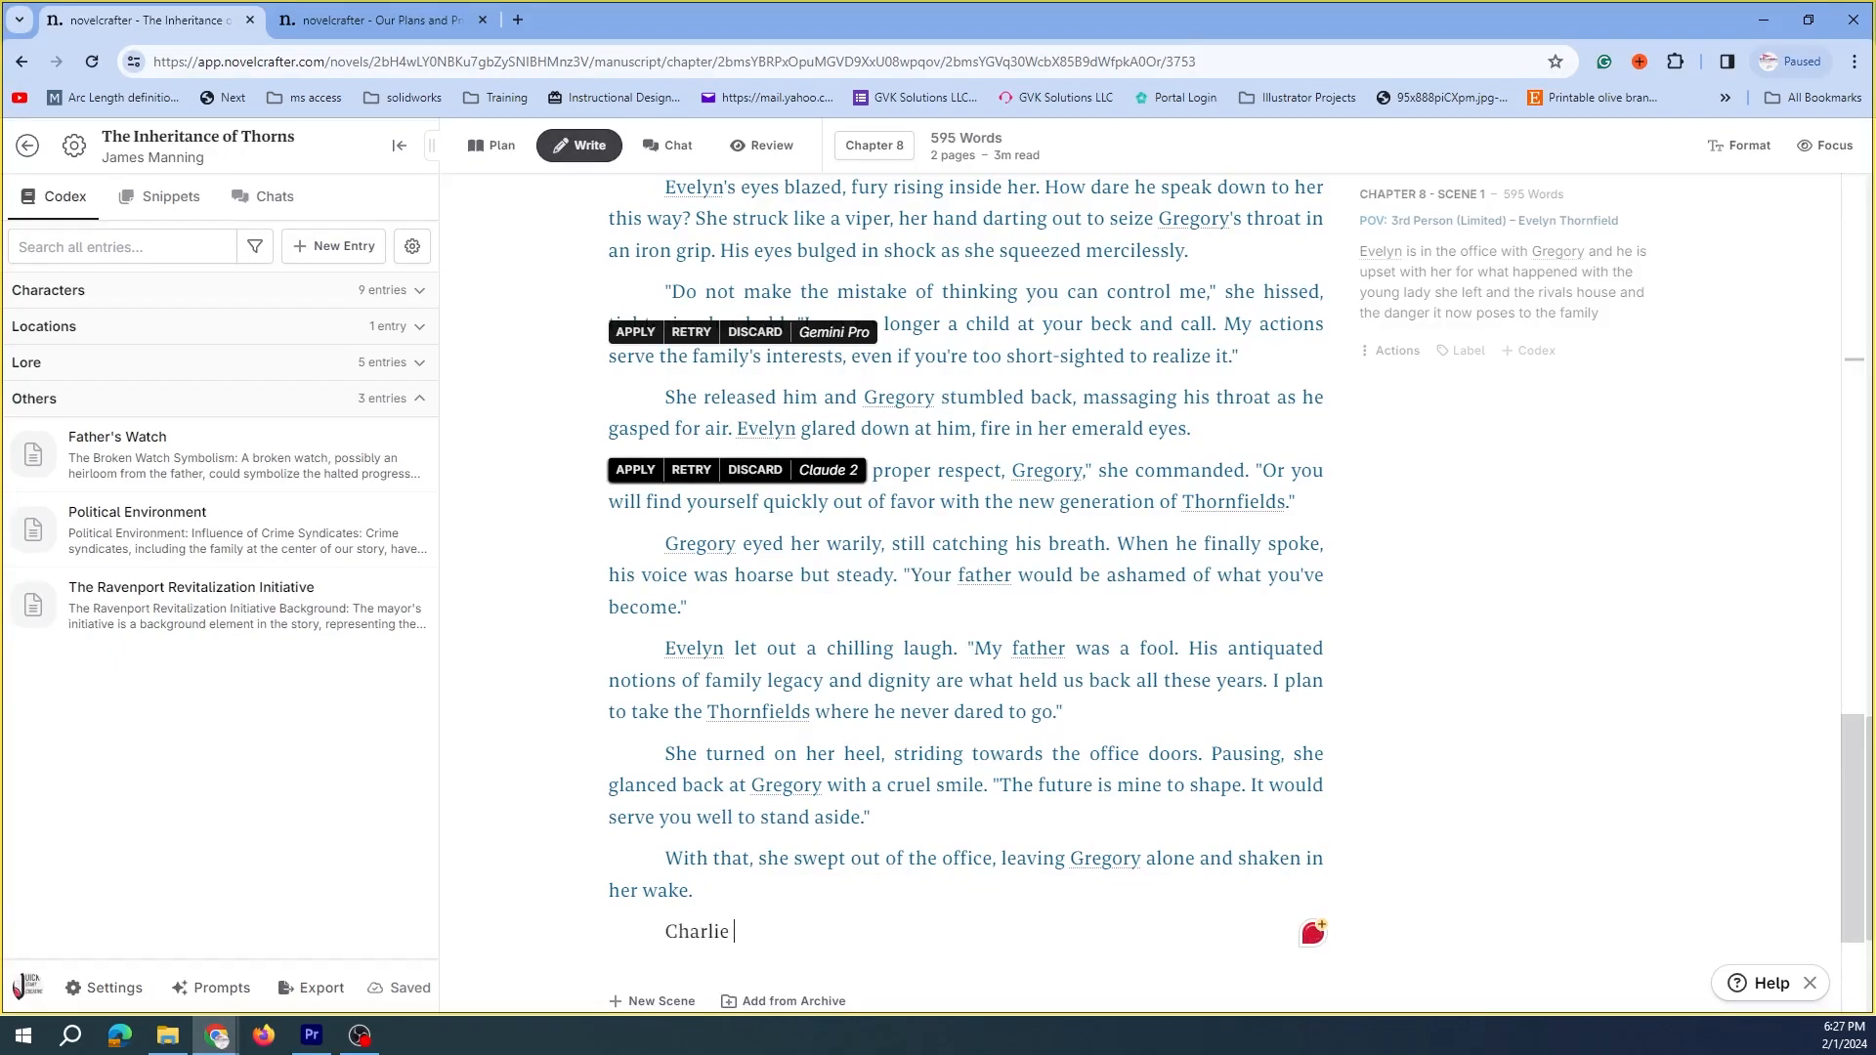
pyautogui.write('walk down the street.')
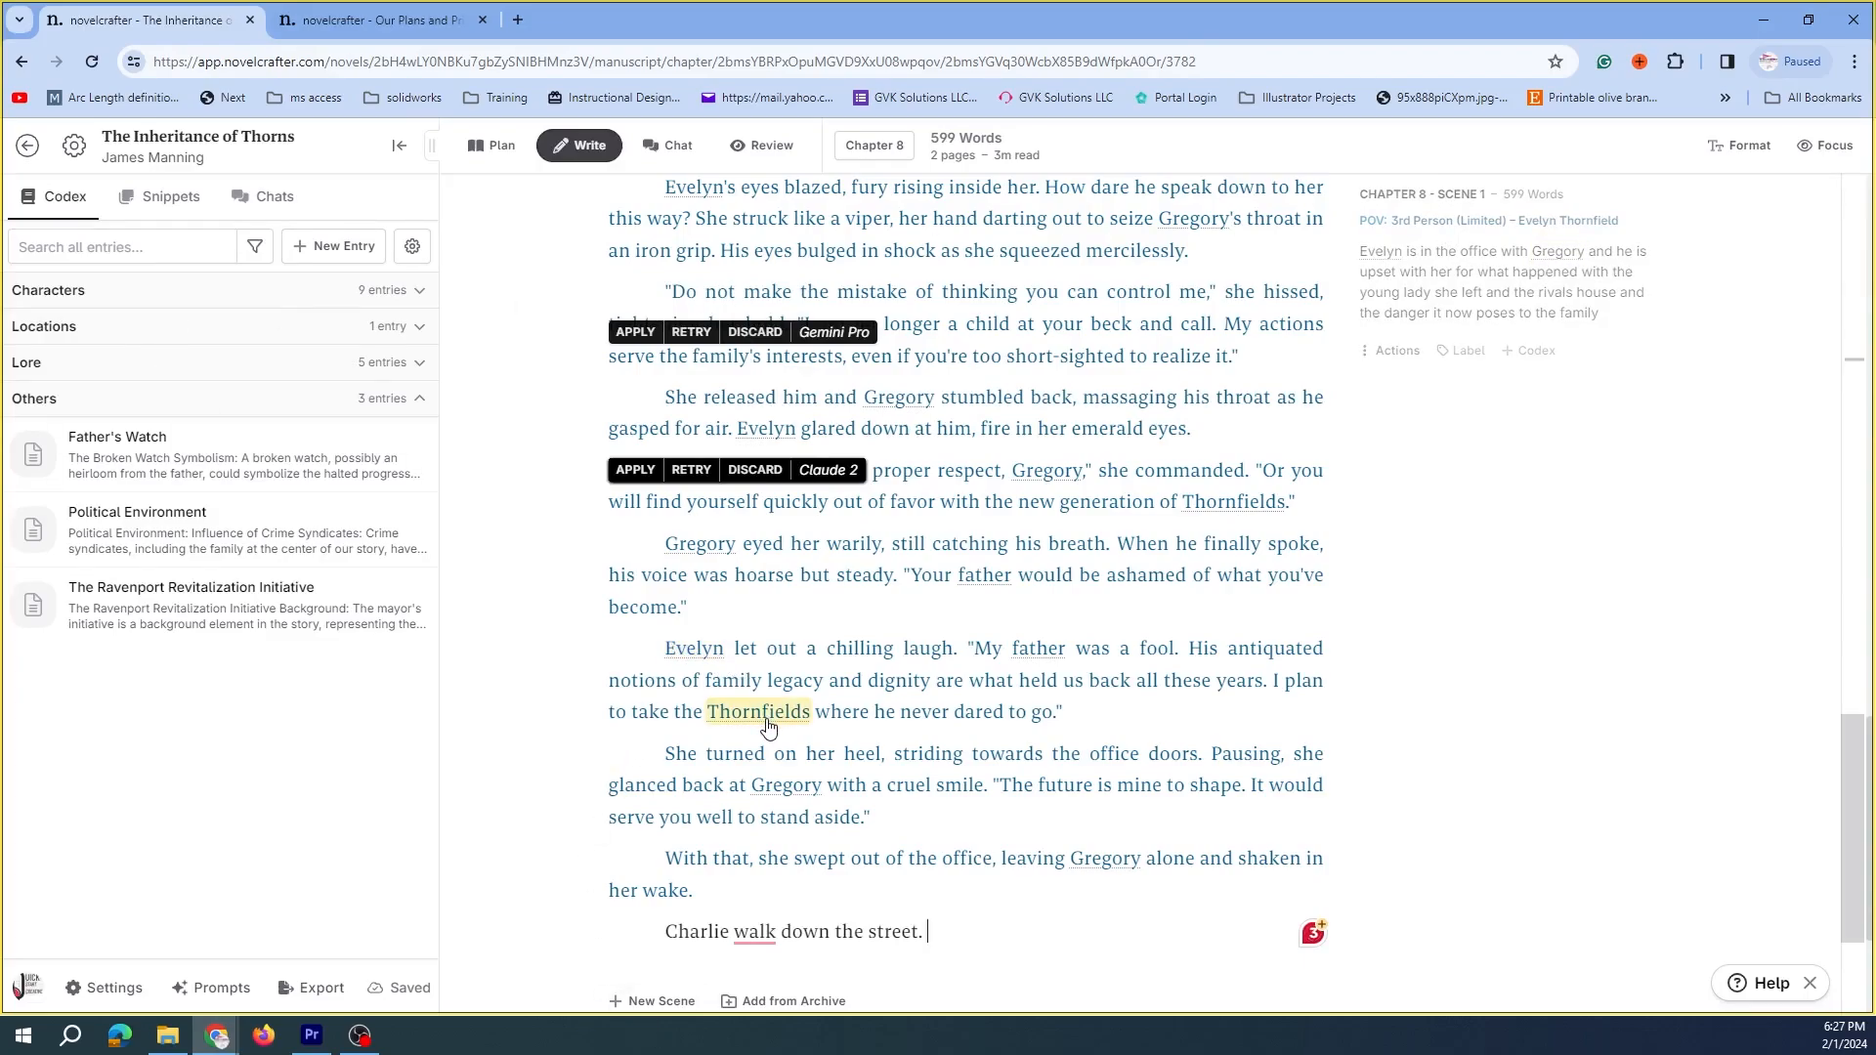
# Look through the Codex previews for Gregory Faulkner and Evelyn Thornfield from their names in Chapter 8's prose, closing each one
pyautogui.click(705, 547)
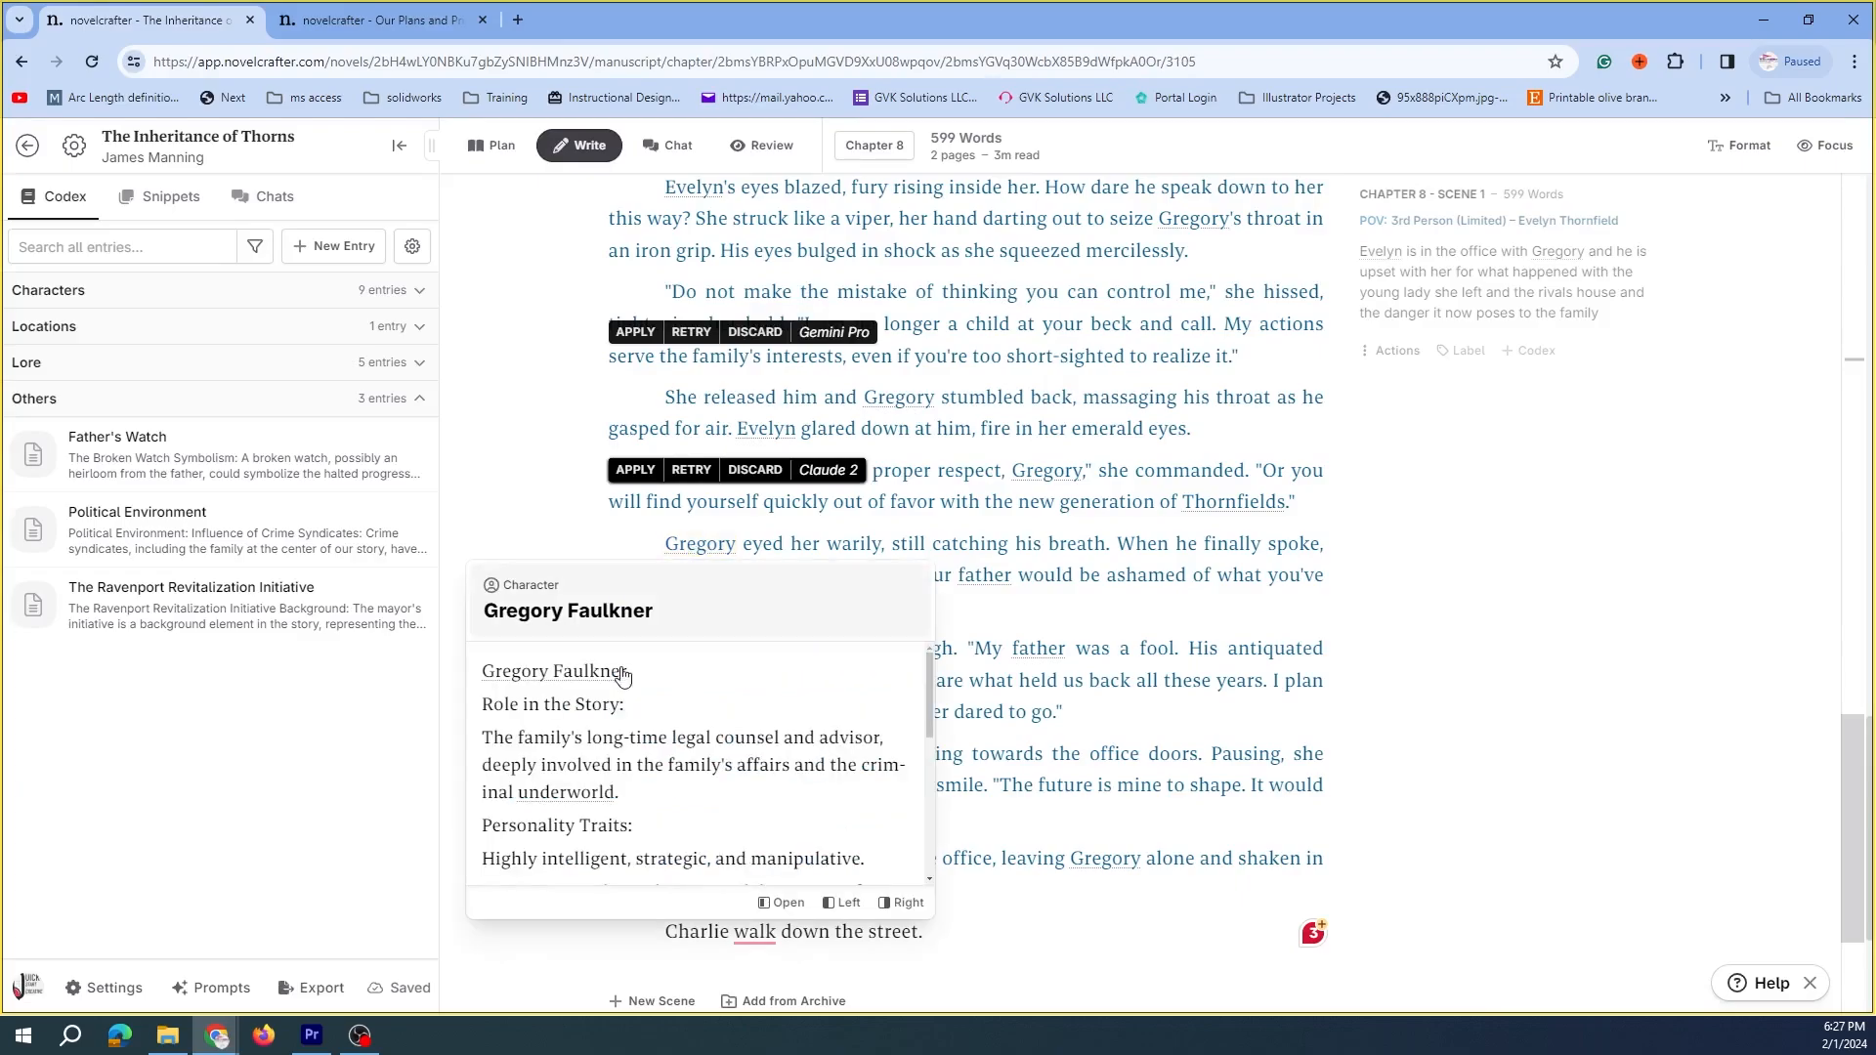
pyautogui.scroll(-5, 691, 674)
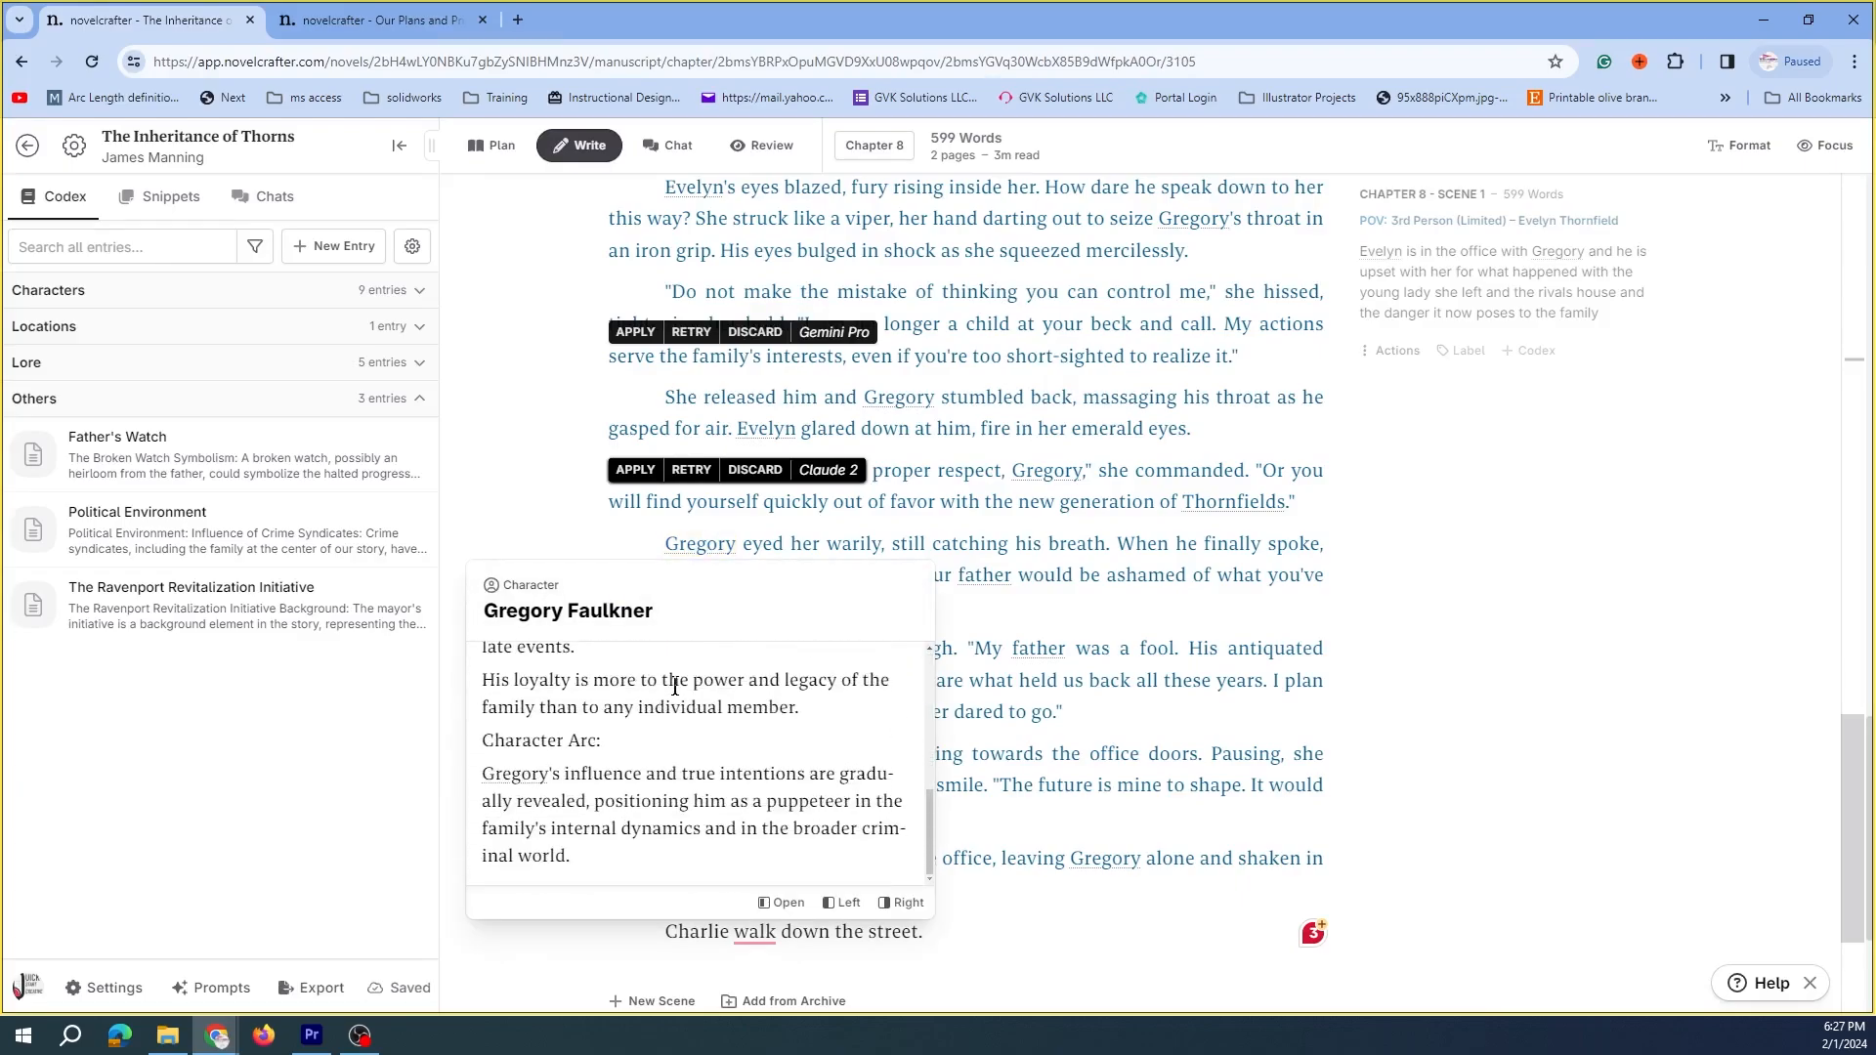
pyautogui.scroll(5, 674, 728)
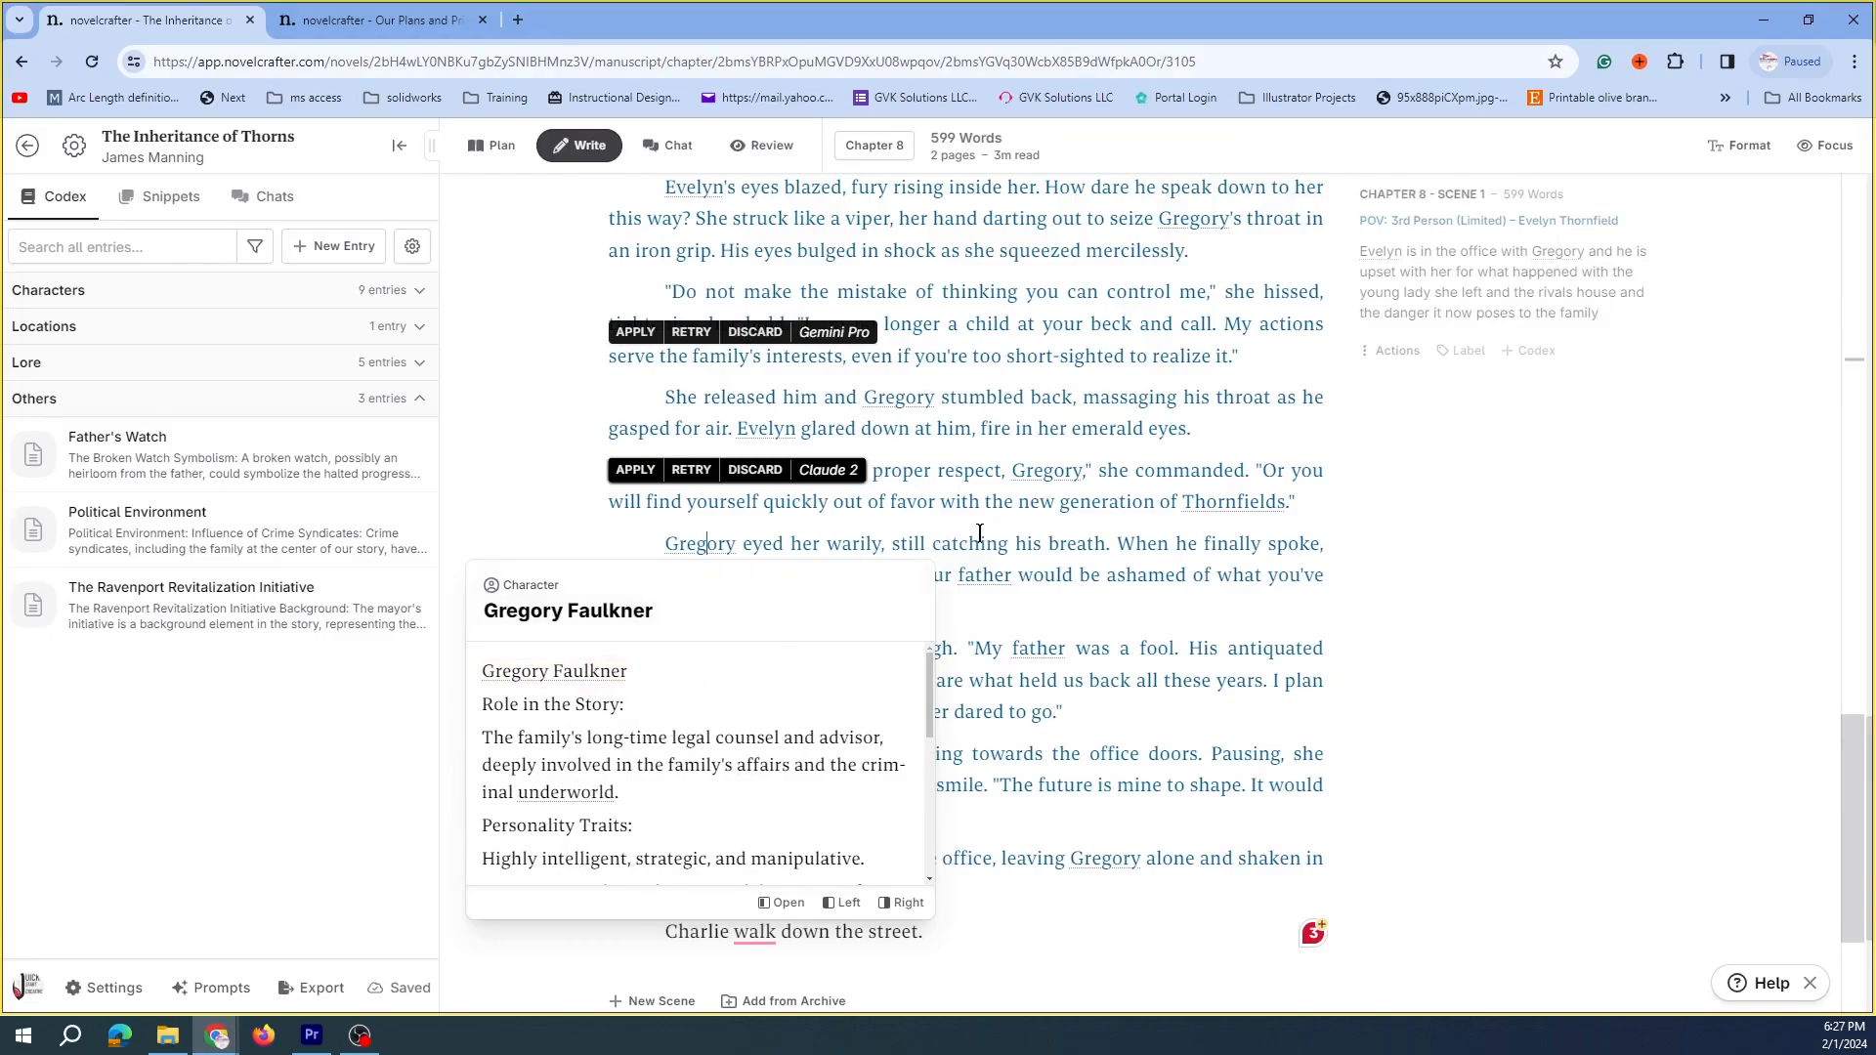
pyautogui.click(1073, 535)
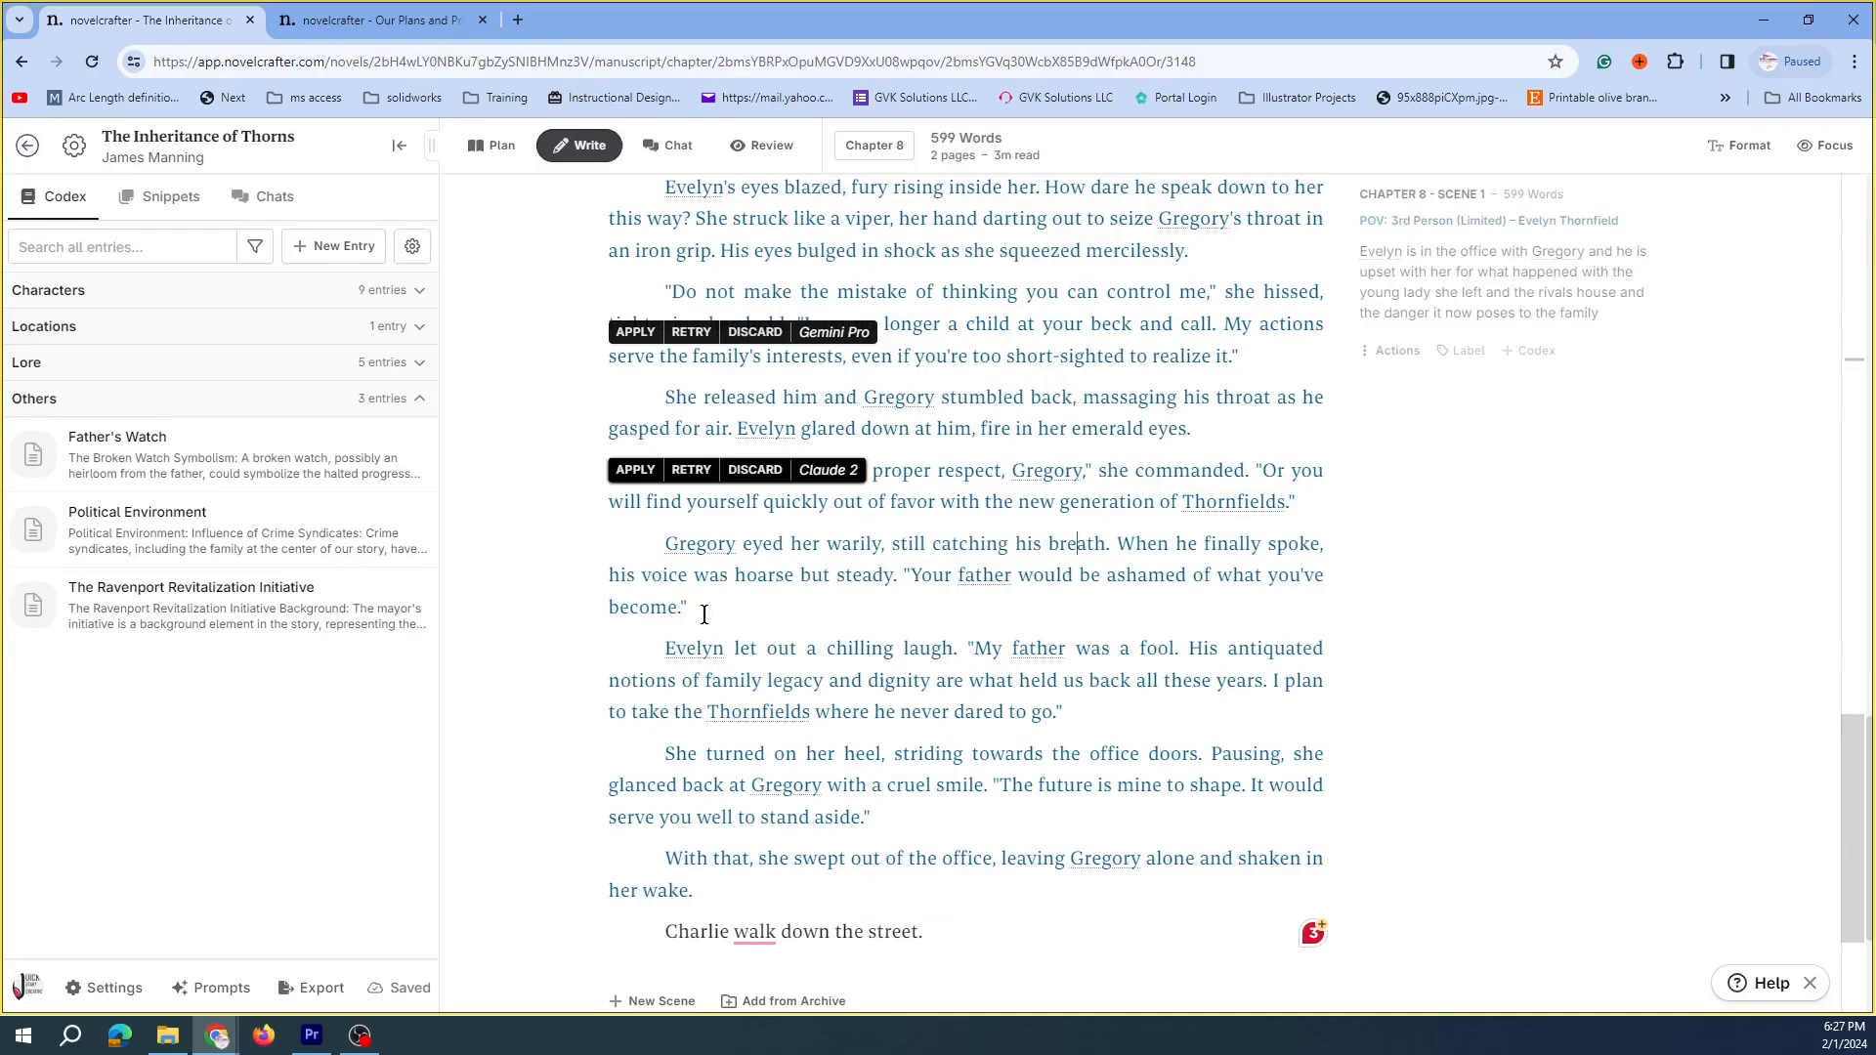
pyautogui.click(694, 662)
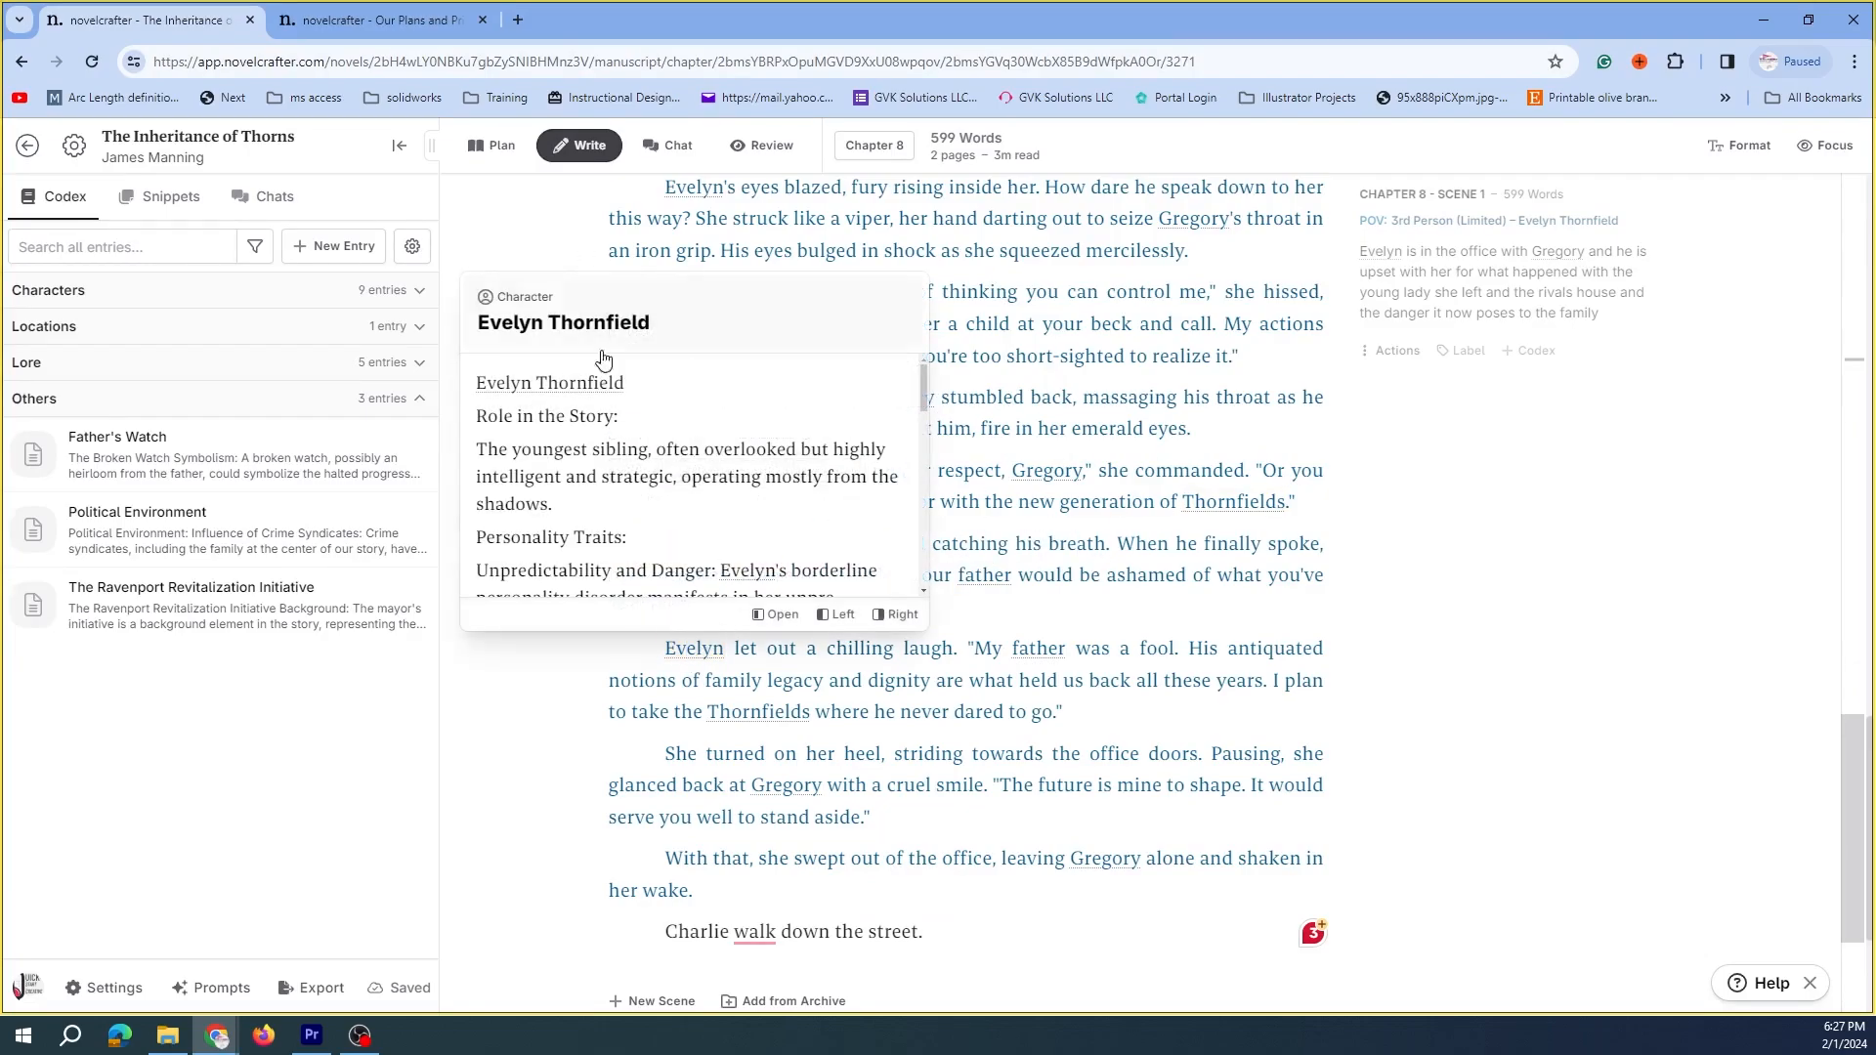
pyautogui.scroll(-1, 618, 442)
pyautogui.scroll(-5, 619, 441)
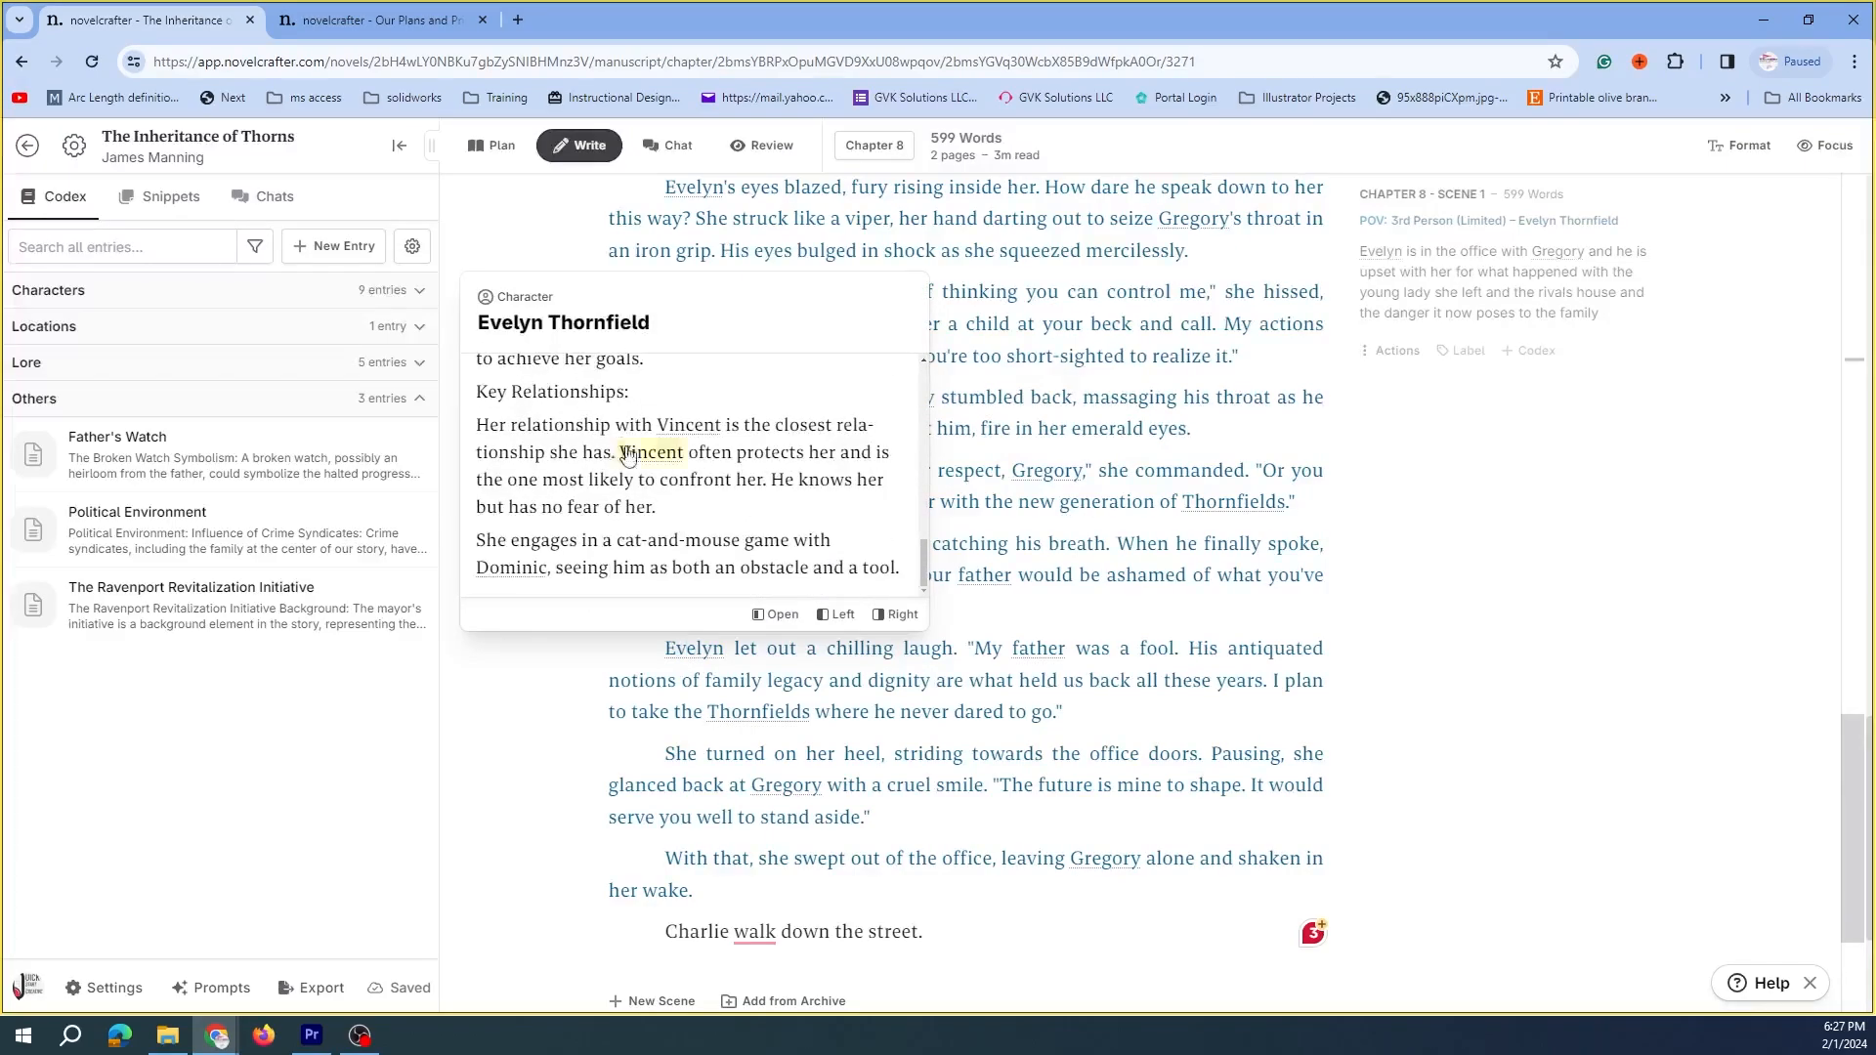
pyautogui.click(1027, 579)
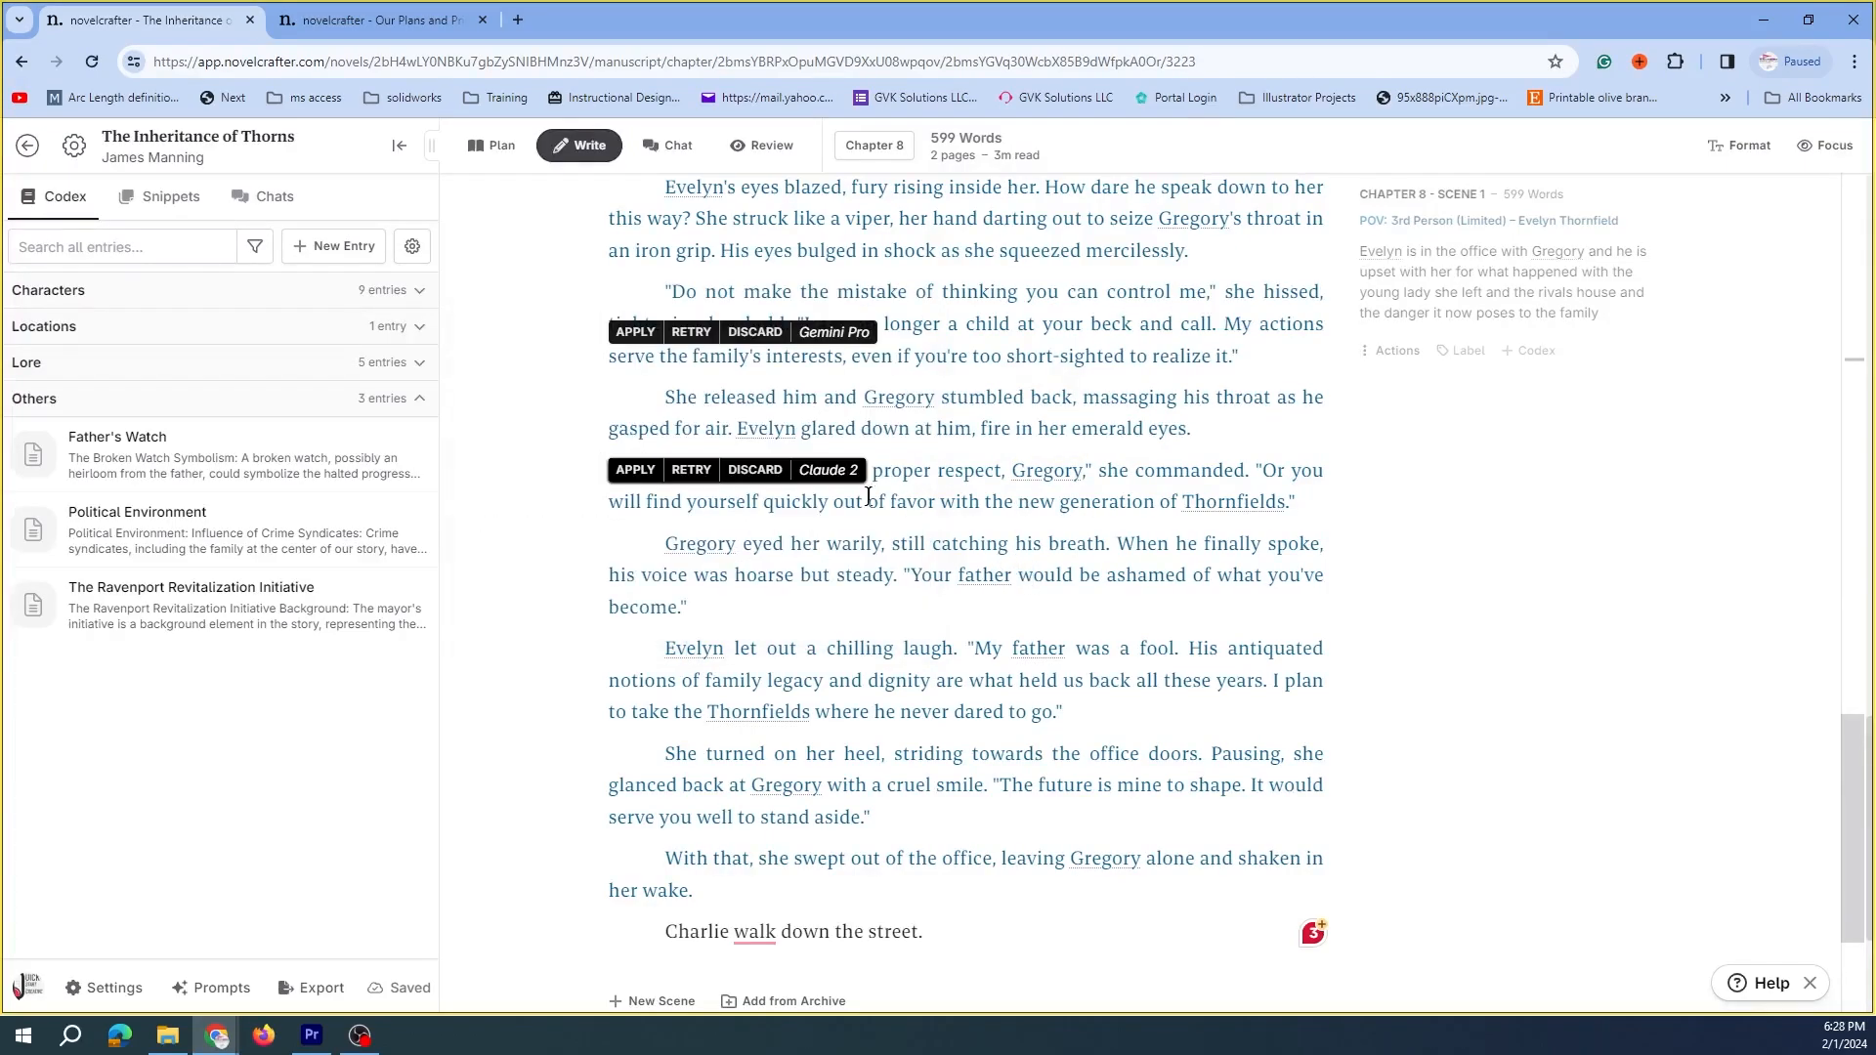
# Create a character Codex entry from the word "Charlie" in Chapter 8's last paragraph and close the entry
pyautogui.scroll(3, 1016, 504)
pyautogui.scroll(6, 1016, 504)
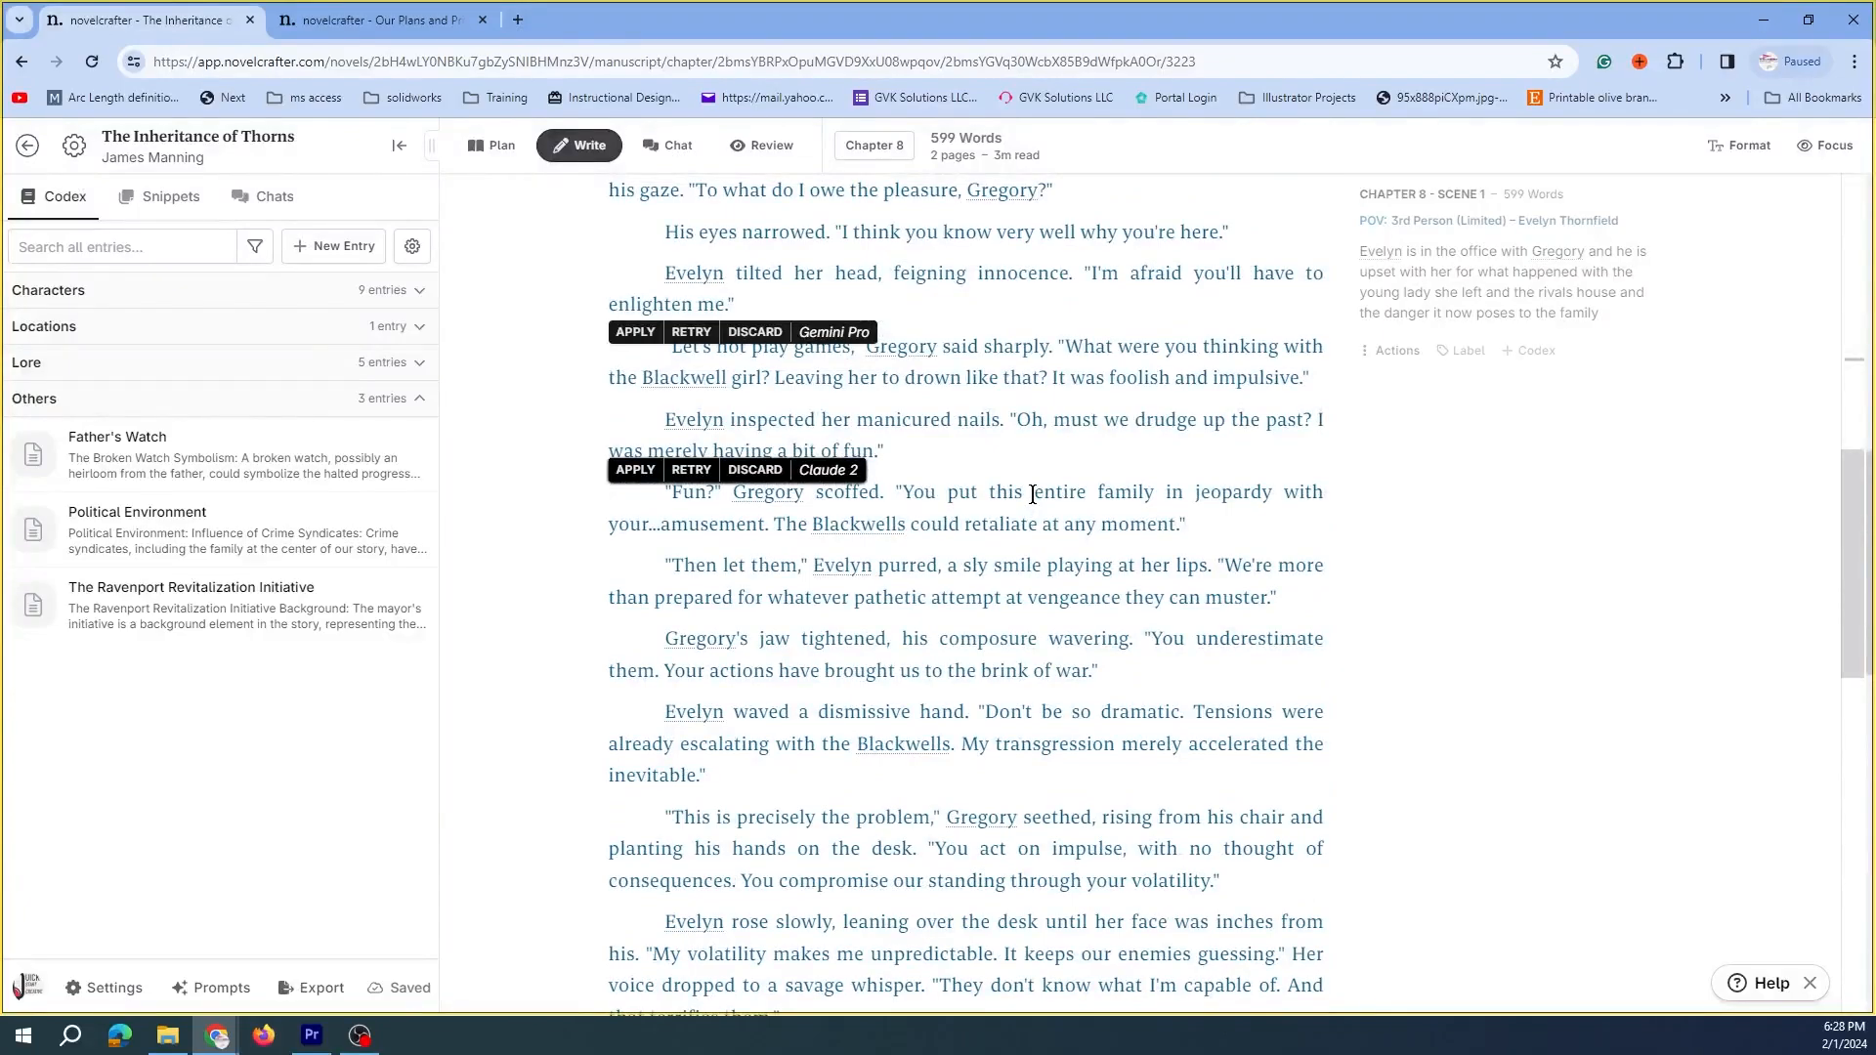
pyautogui.scroll(2, 1032, 493)
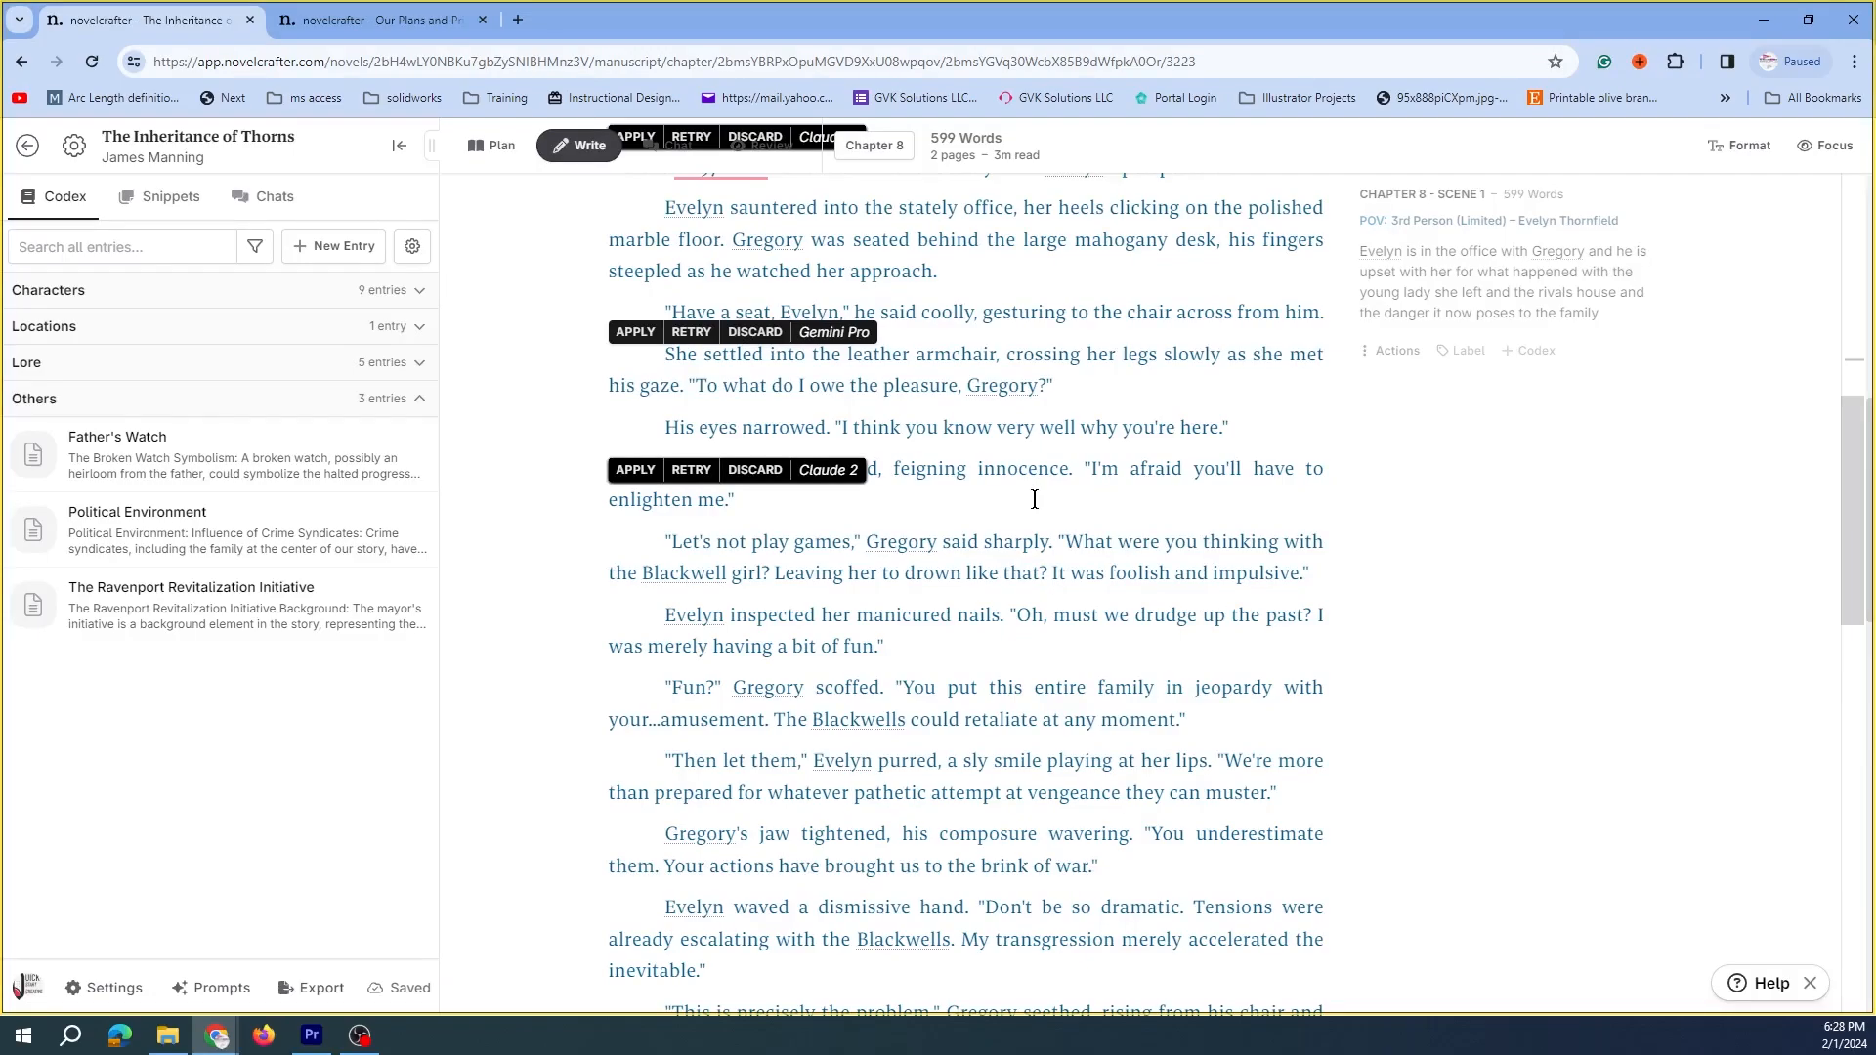
pyautogui.scroll(-11, 1033, 499)
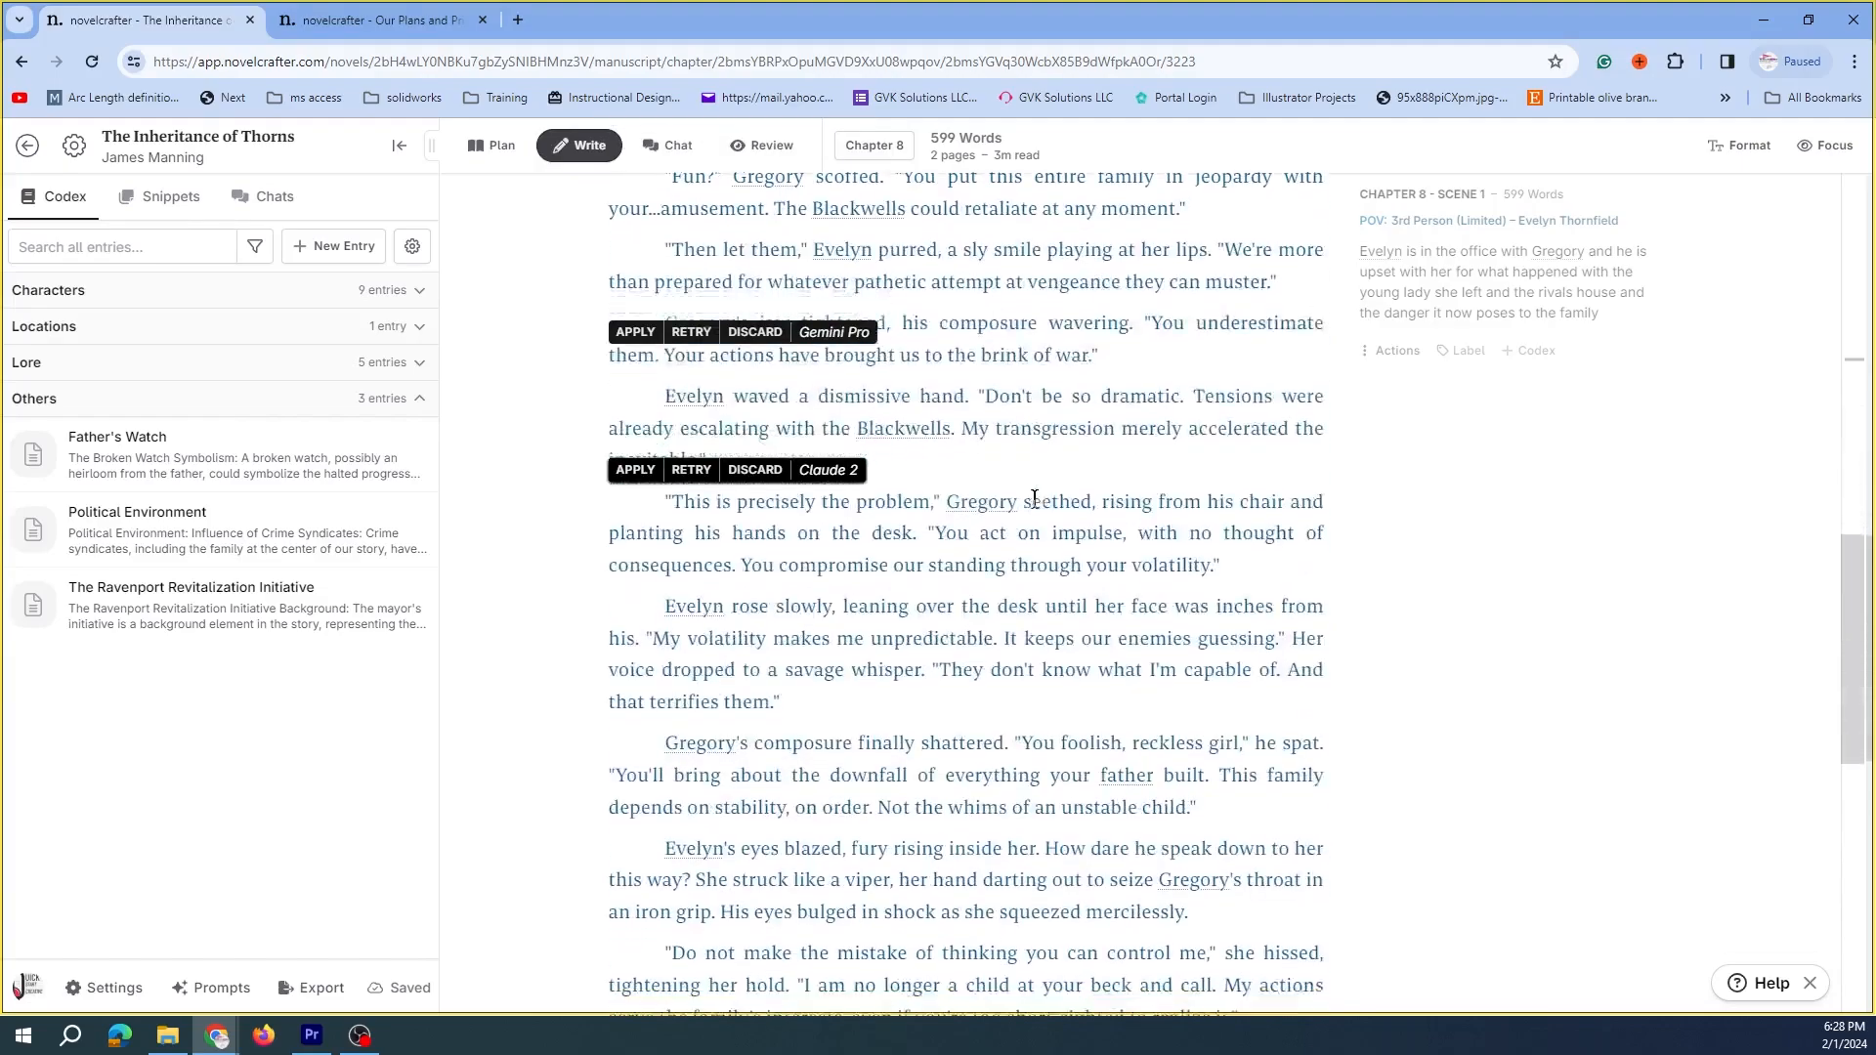
pyautogui.scroll(-3, 987, 519)
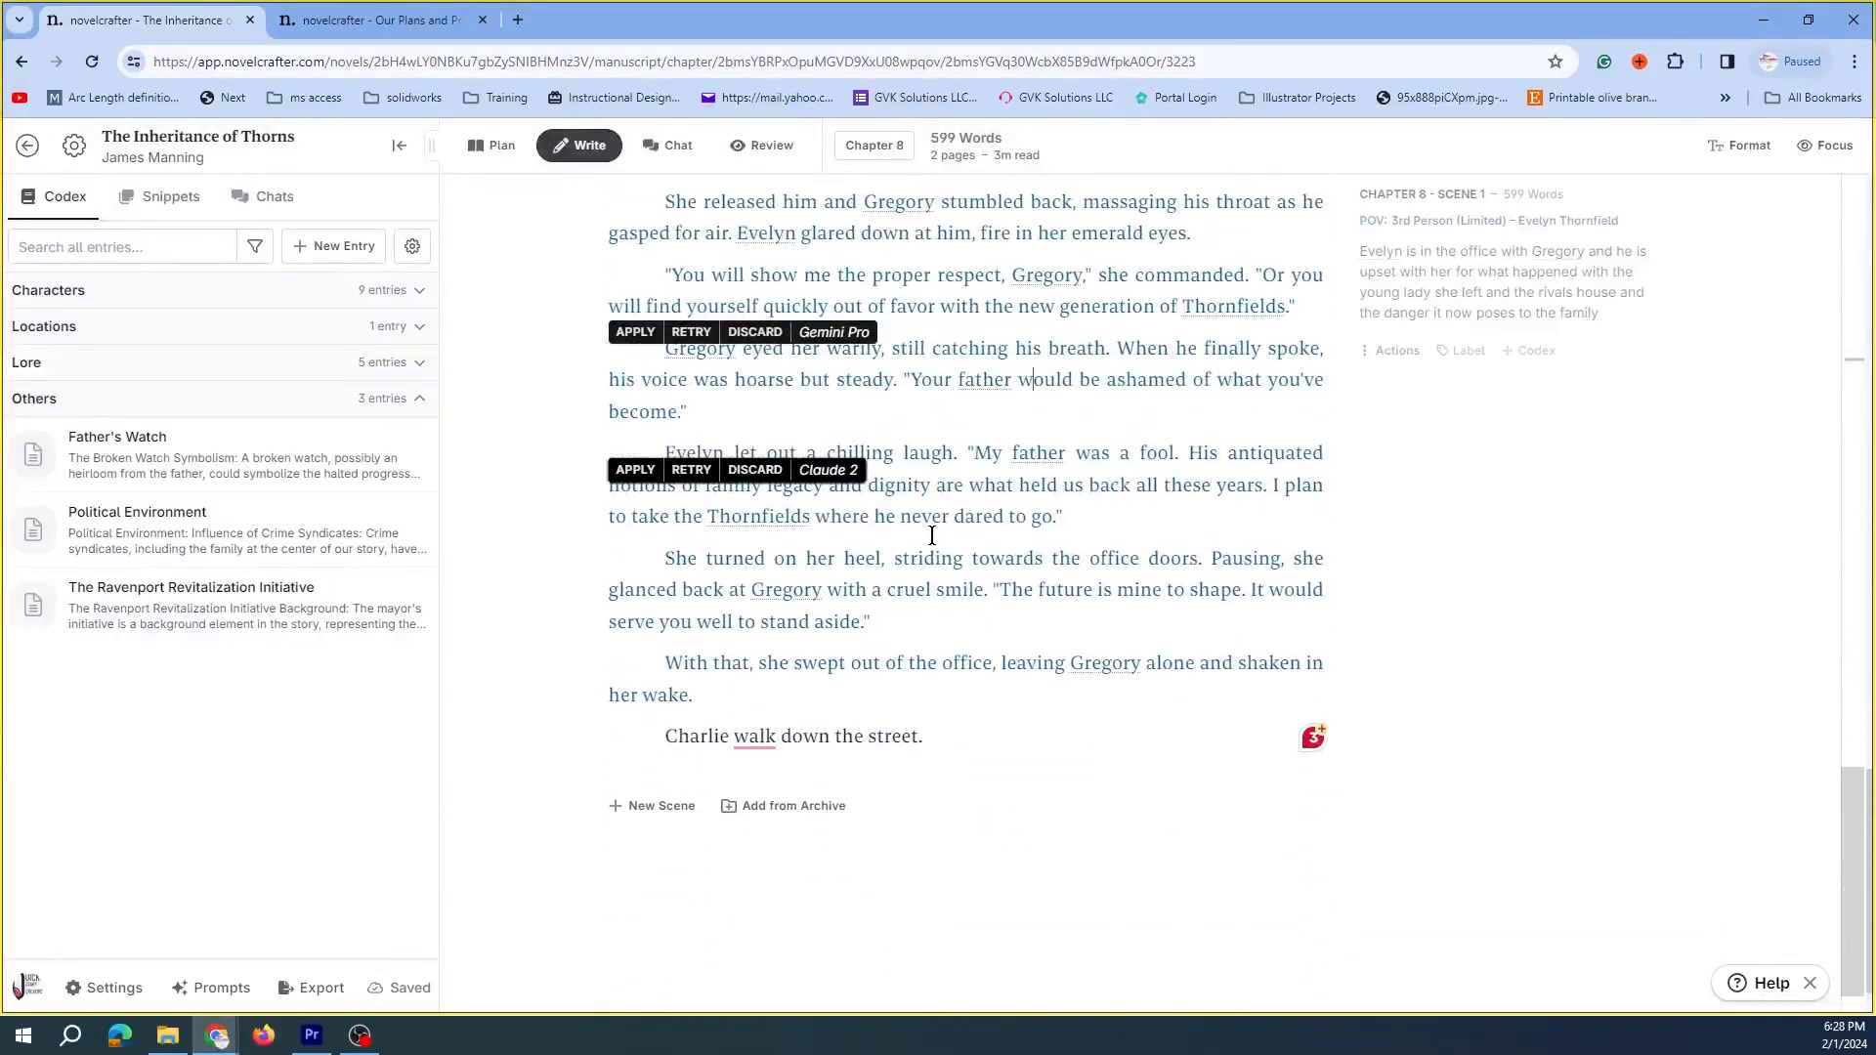
pyautogui.keyDown('shift'); pyautogui.click(731, 738); pyautogui.keyUp('shift')
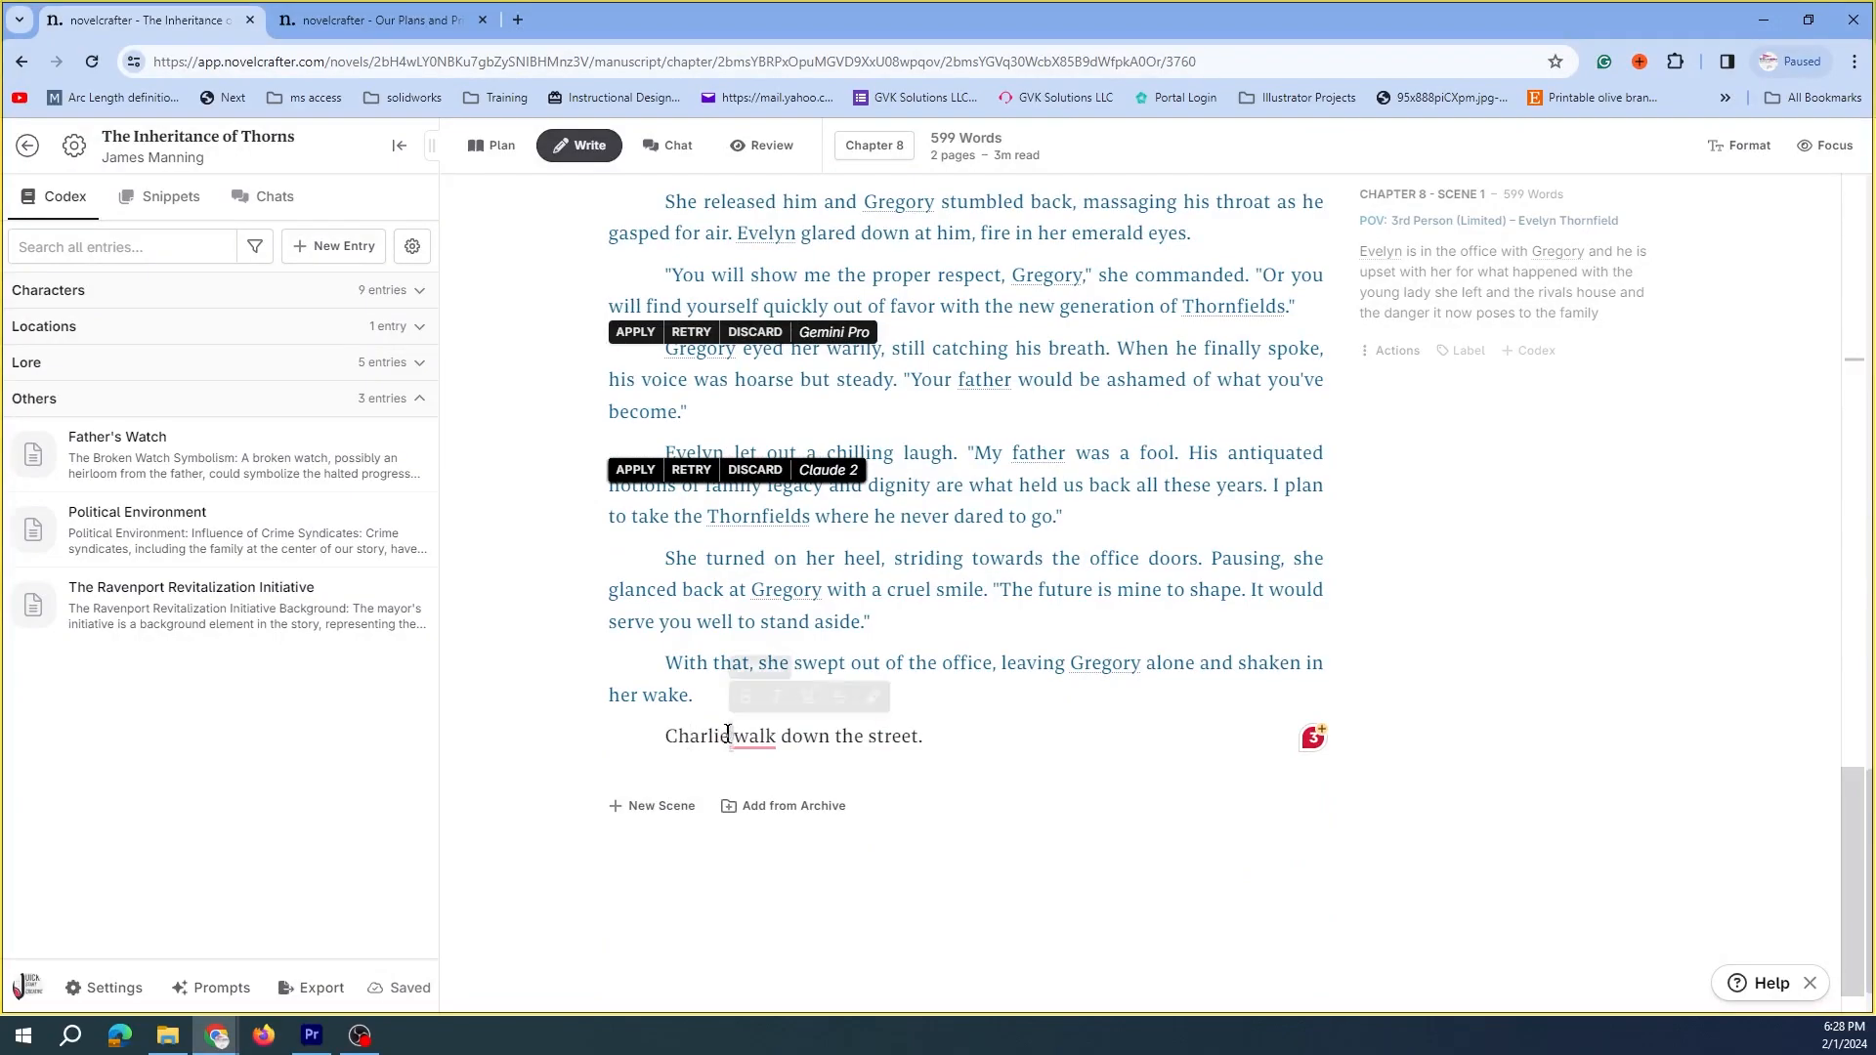
pyautogui.moveTo(682, 735); pyautogui.dragTo(661, 735)
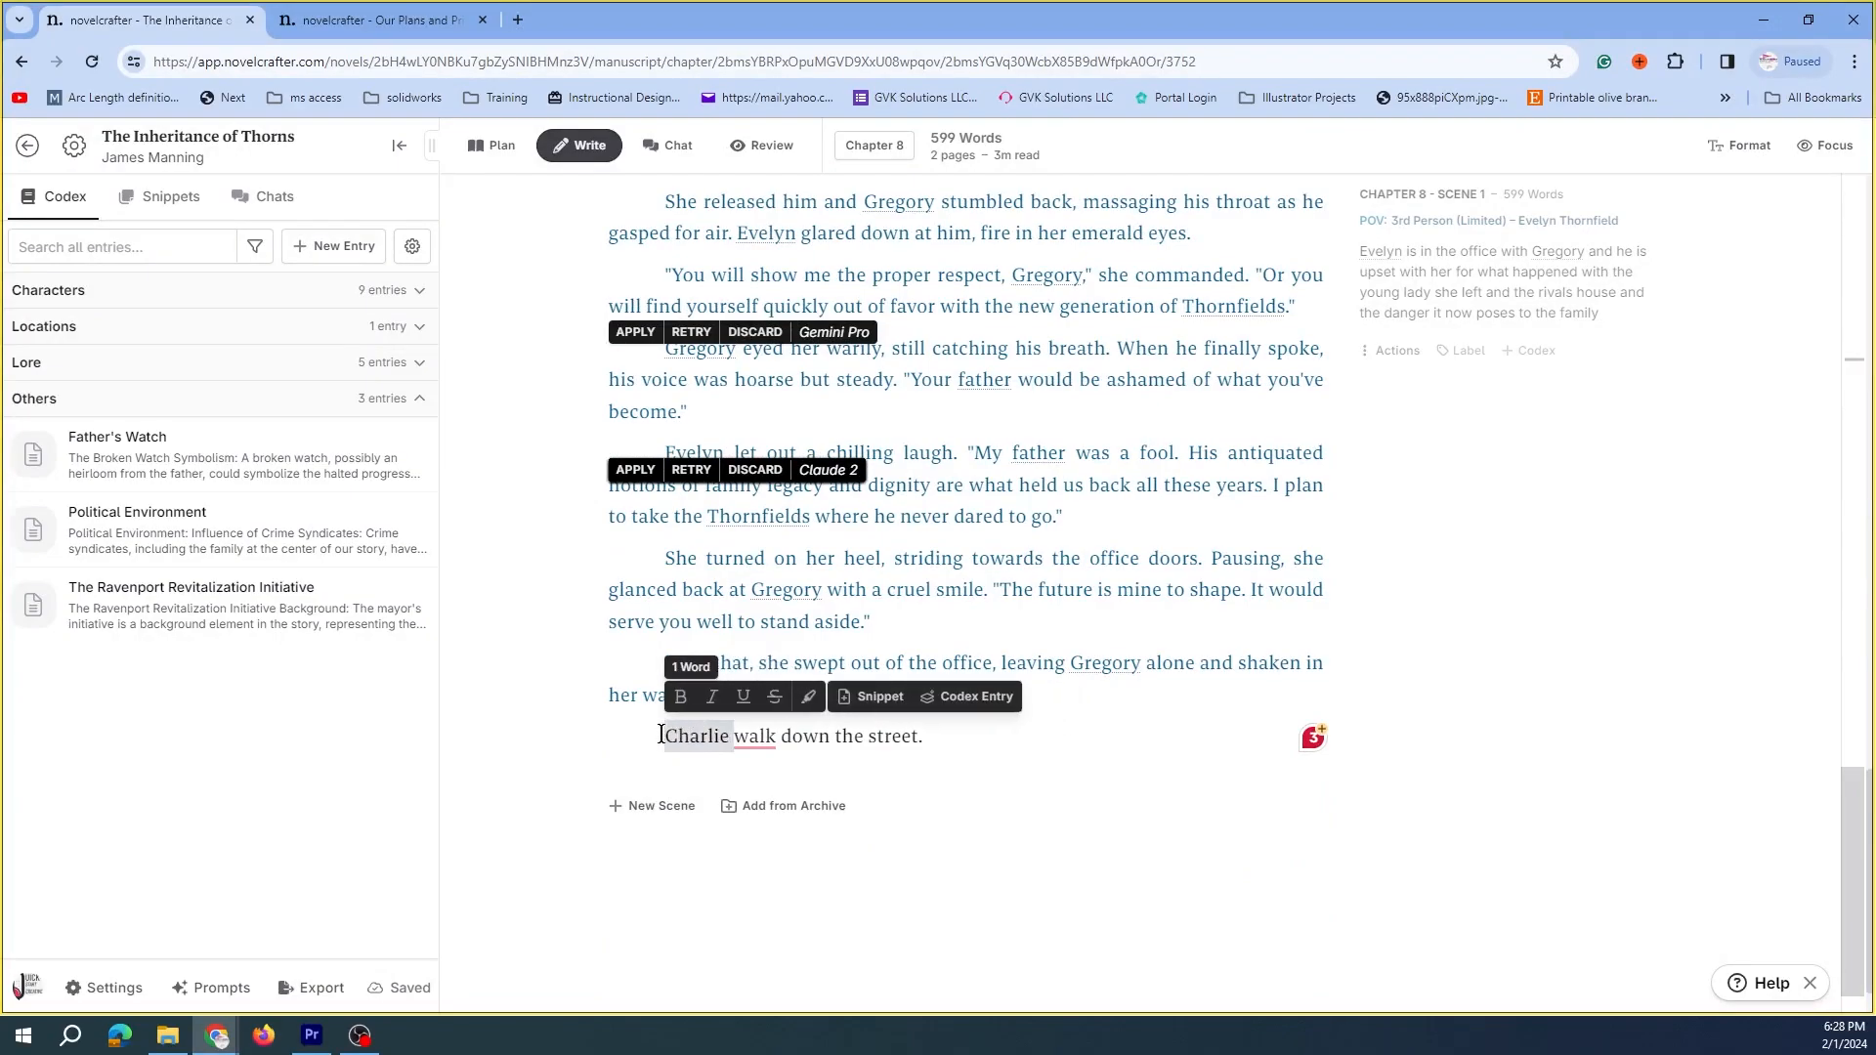
pyautogui.click(964, 699)
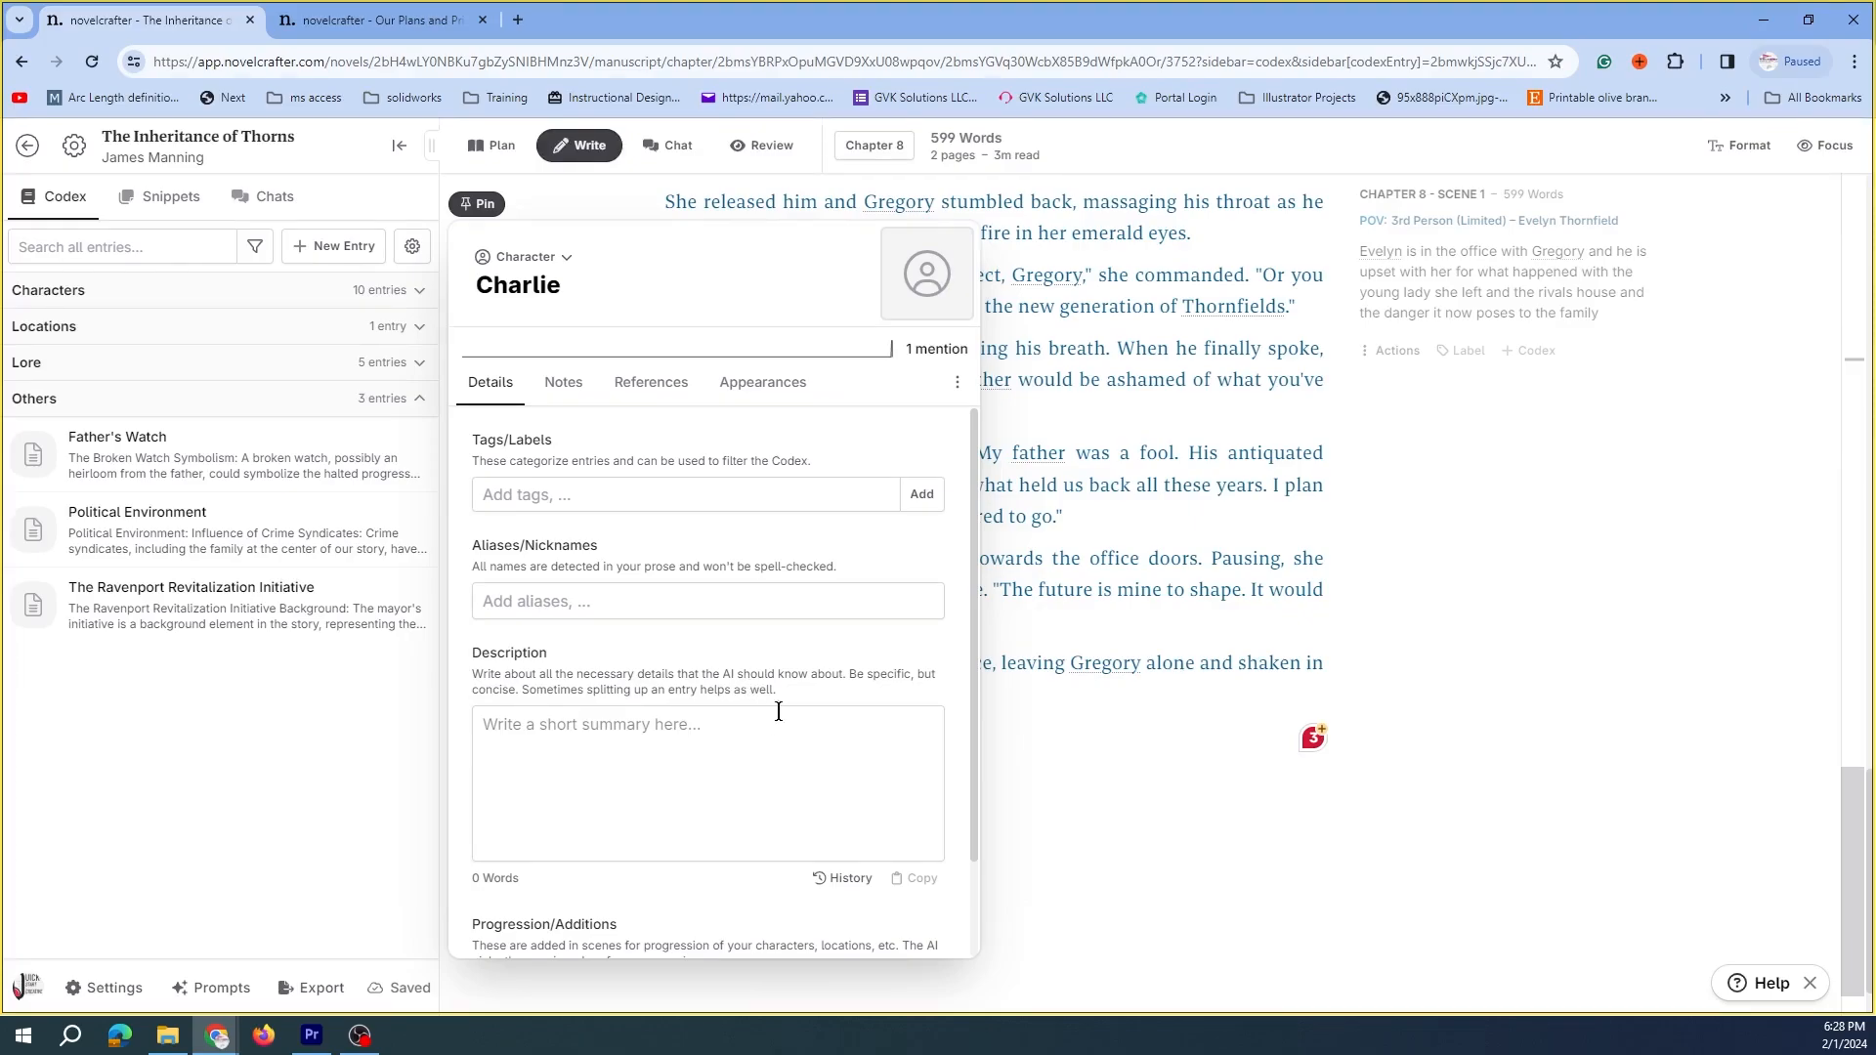
pyautogui.press('Escape')
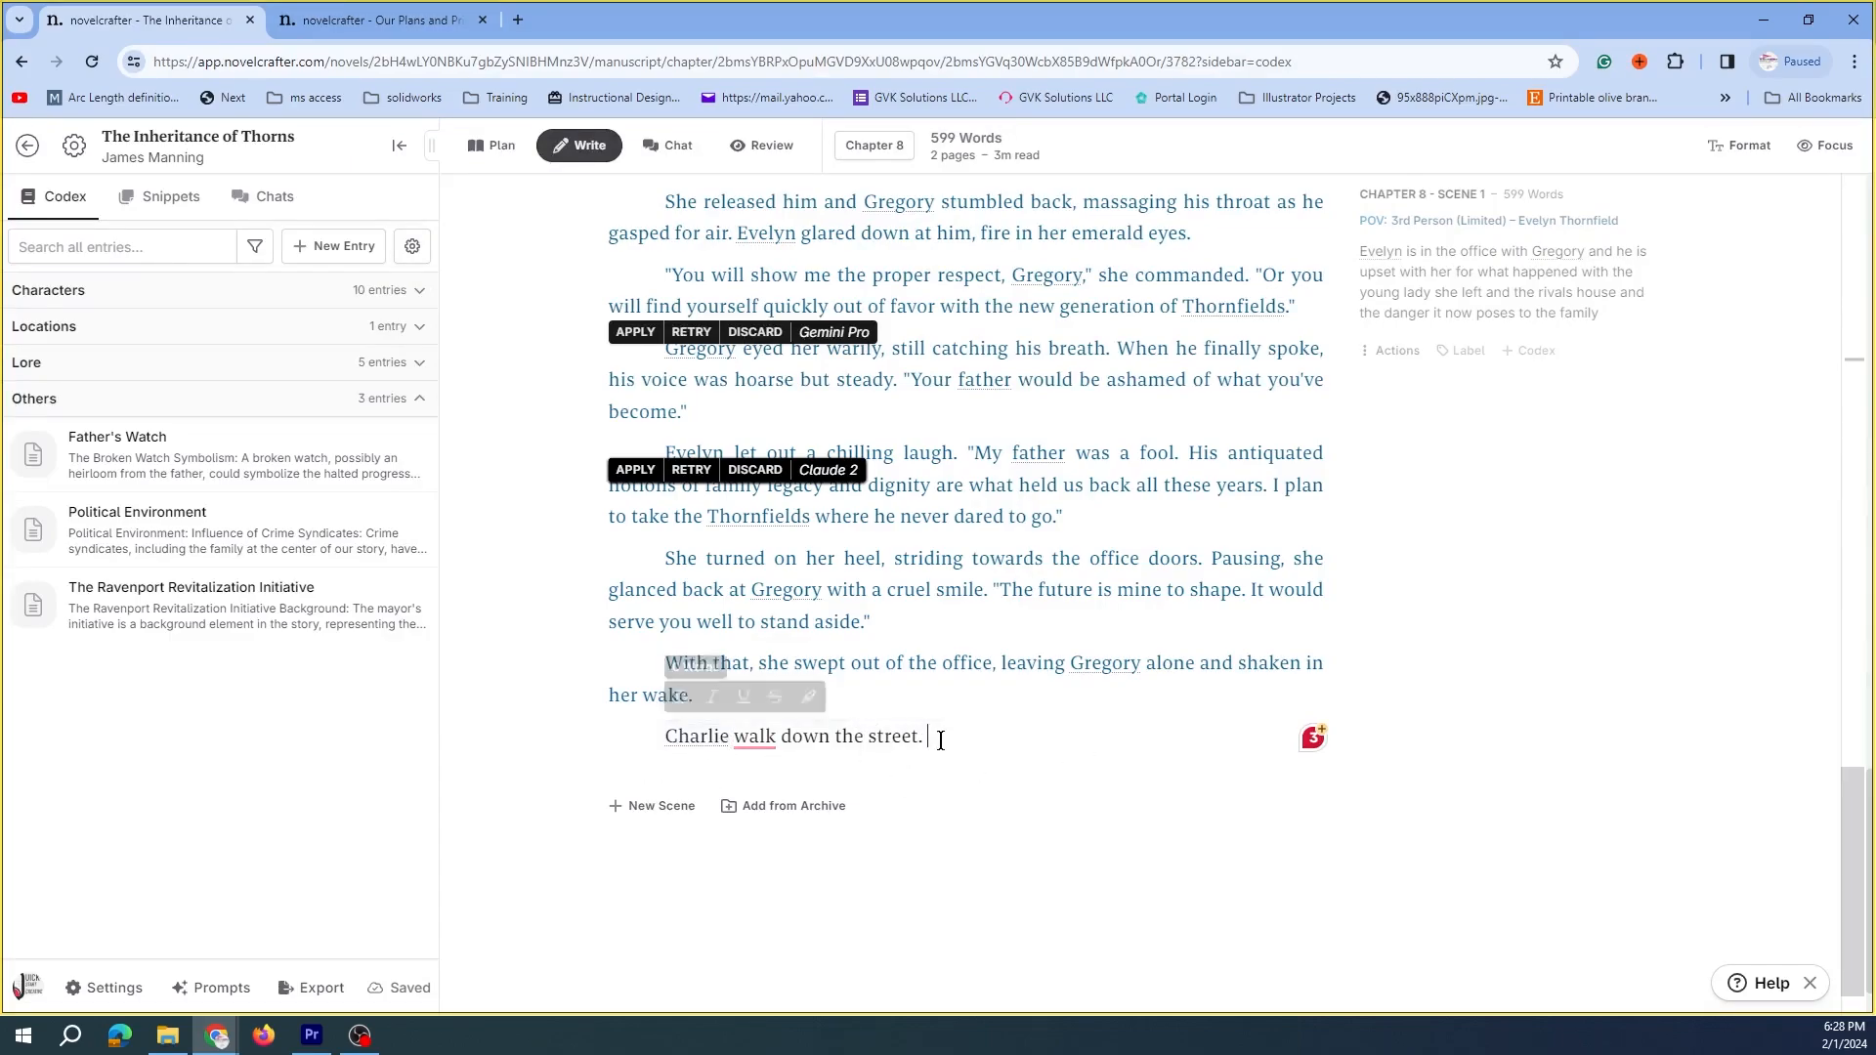
# Delete the sentence "Charlie walk down the street." from the end of Chapter 8 and return to the chapter heading
pyautogui.moveTo(938, 741); pyautogui.dragTo(647, 745)
pyautogui.press('BackSpace')
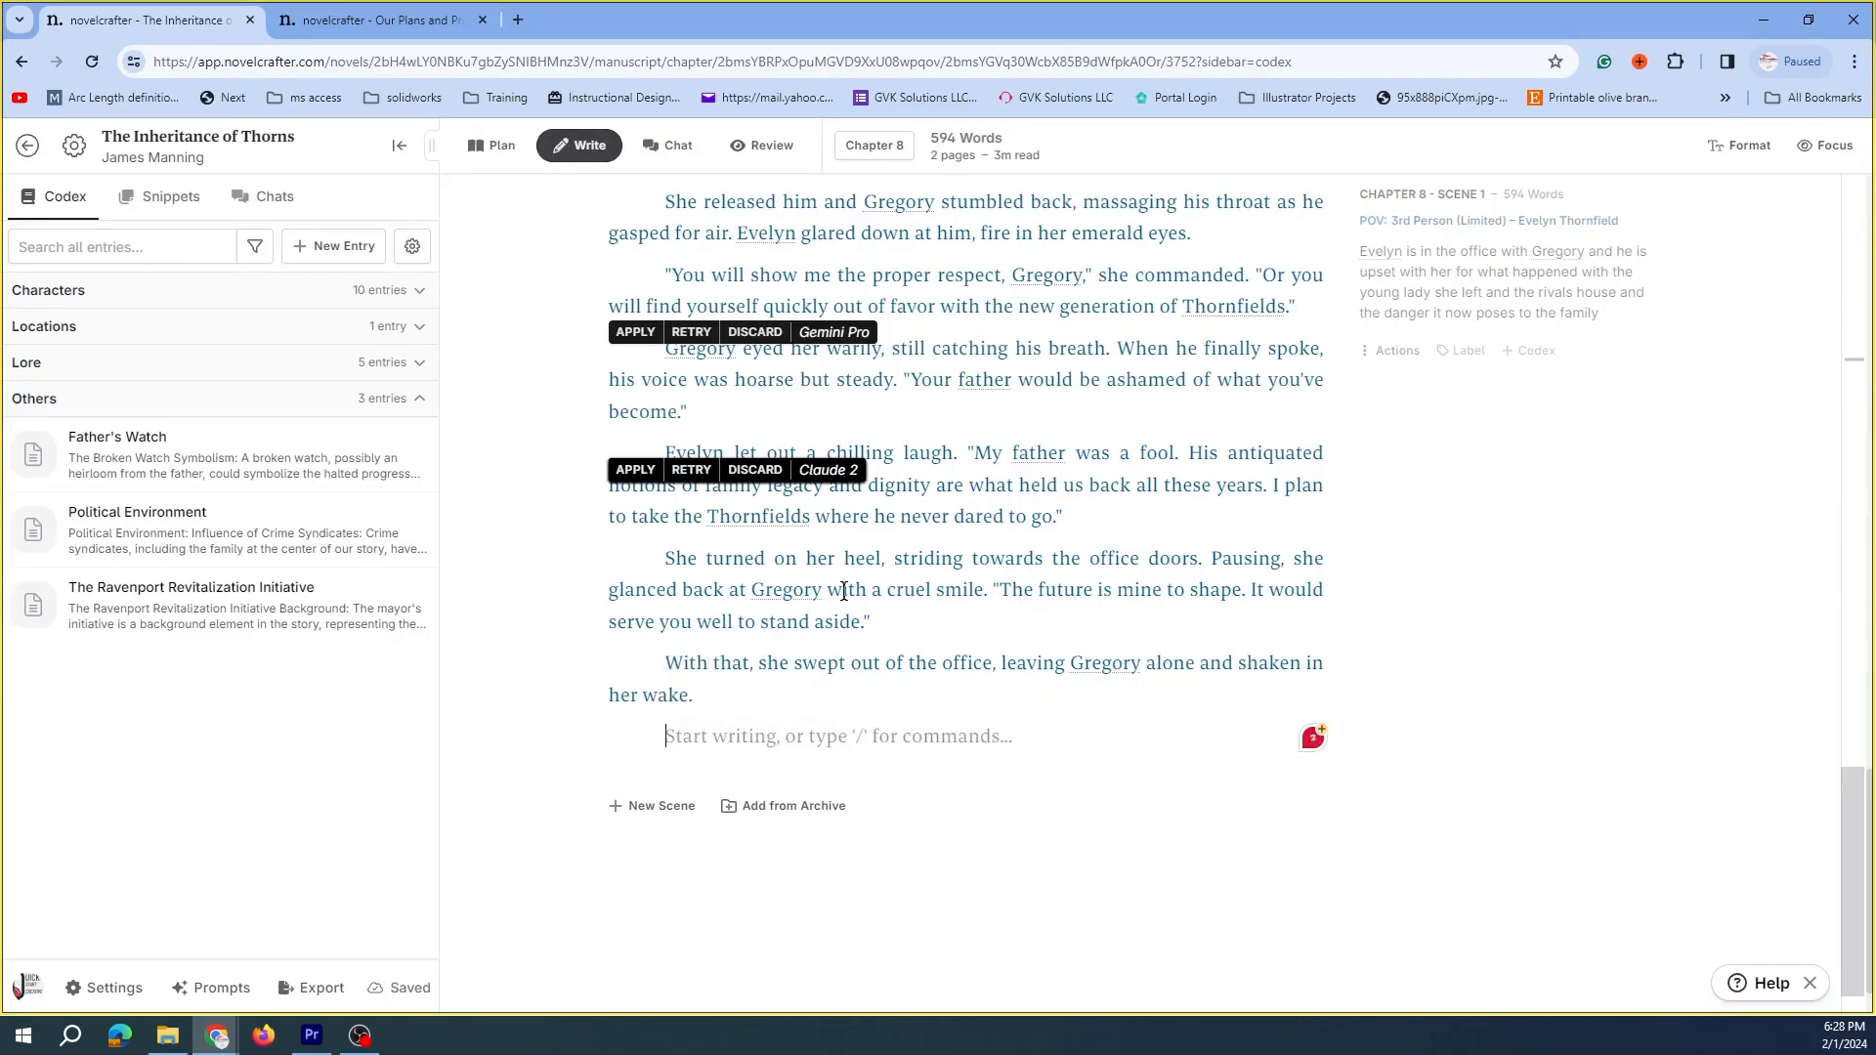
pyautogui.scroll(15, 883, 557)
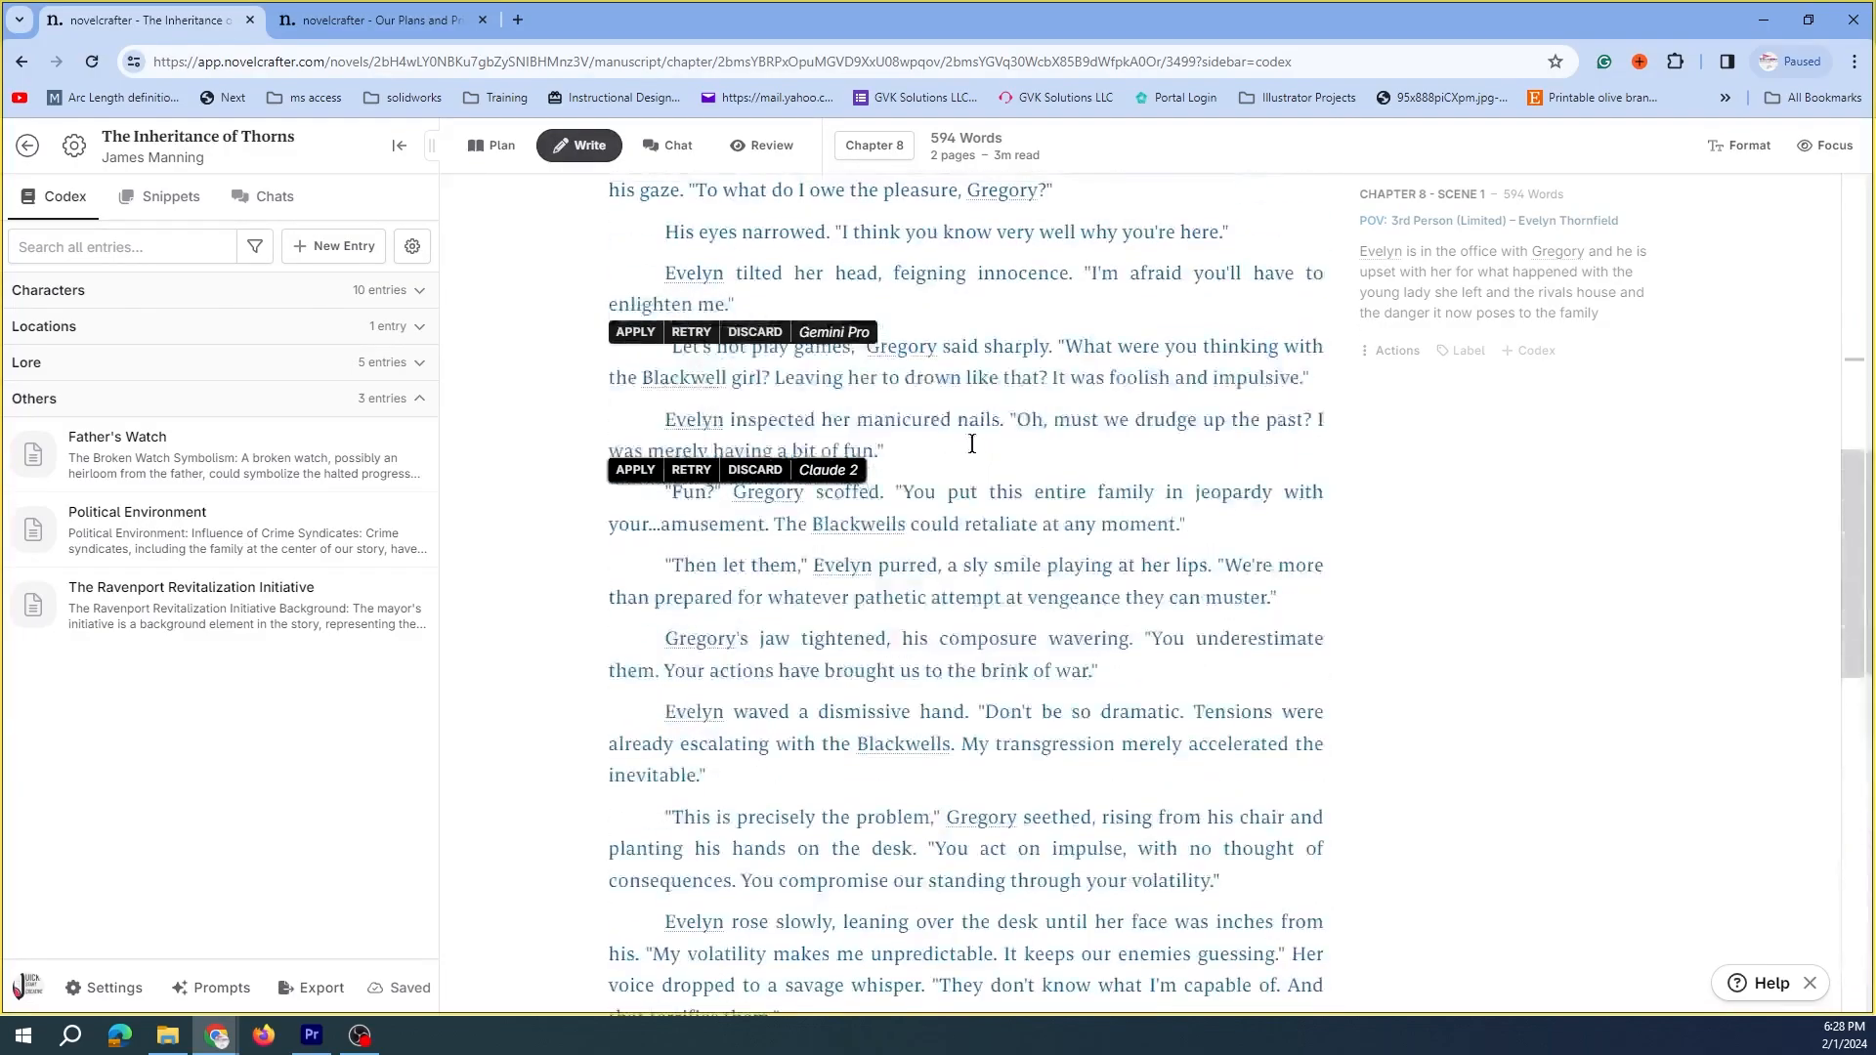
pyautogui.scroll(4, 1023, 436)
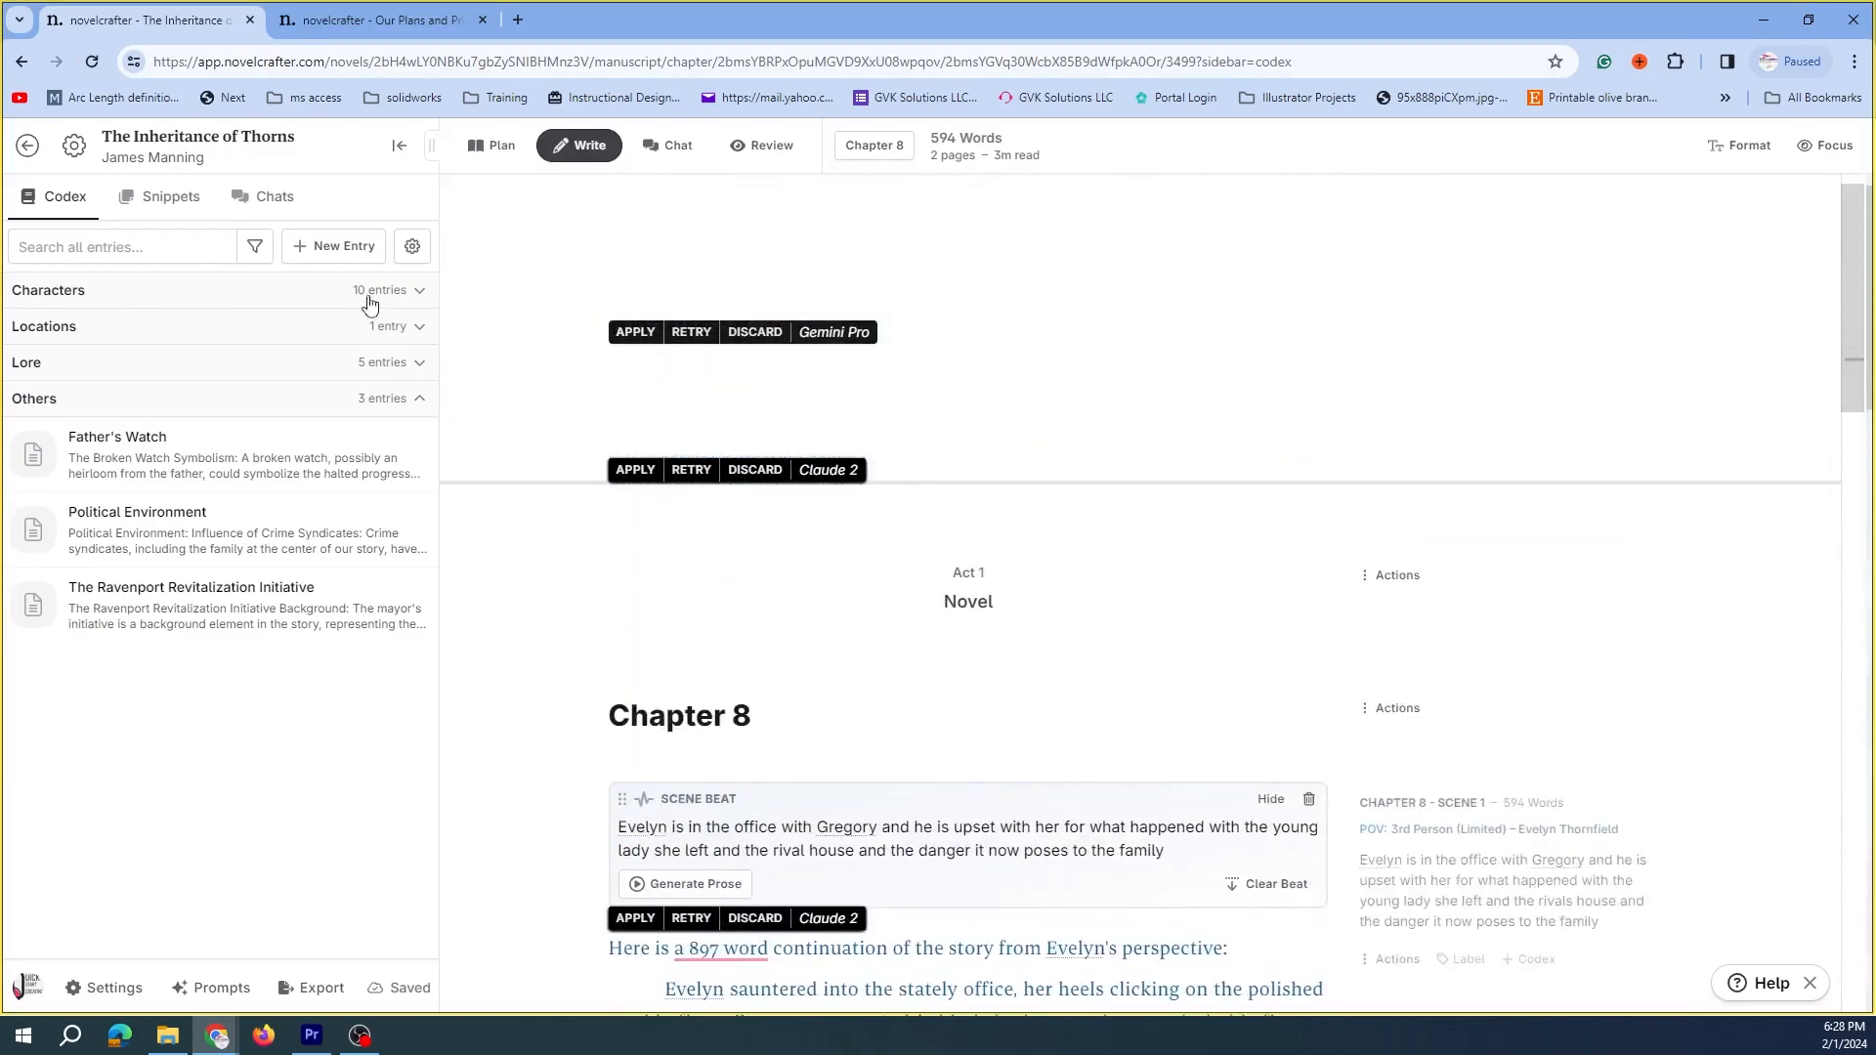
# Open the snippet "how the book starts" to read its content and close it
pyautogui.click(159, 200)
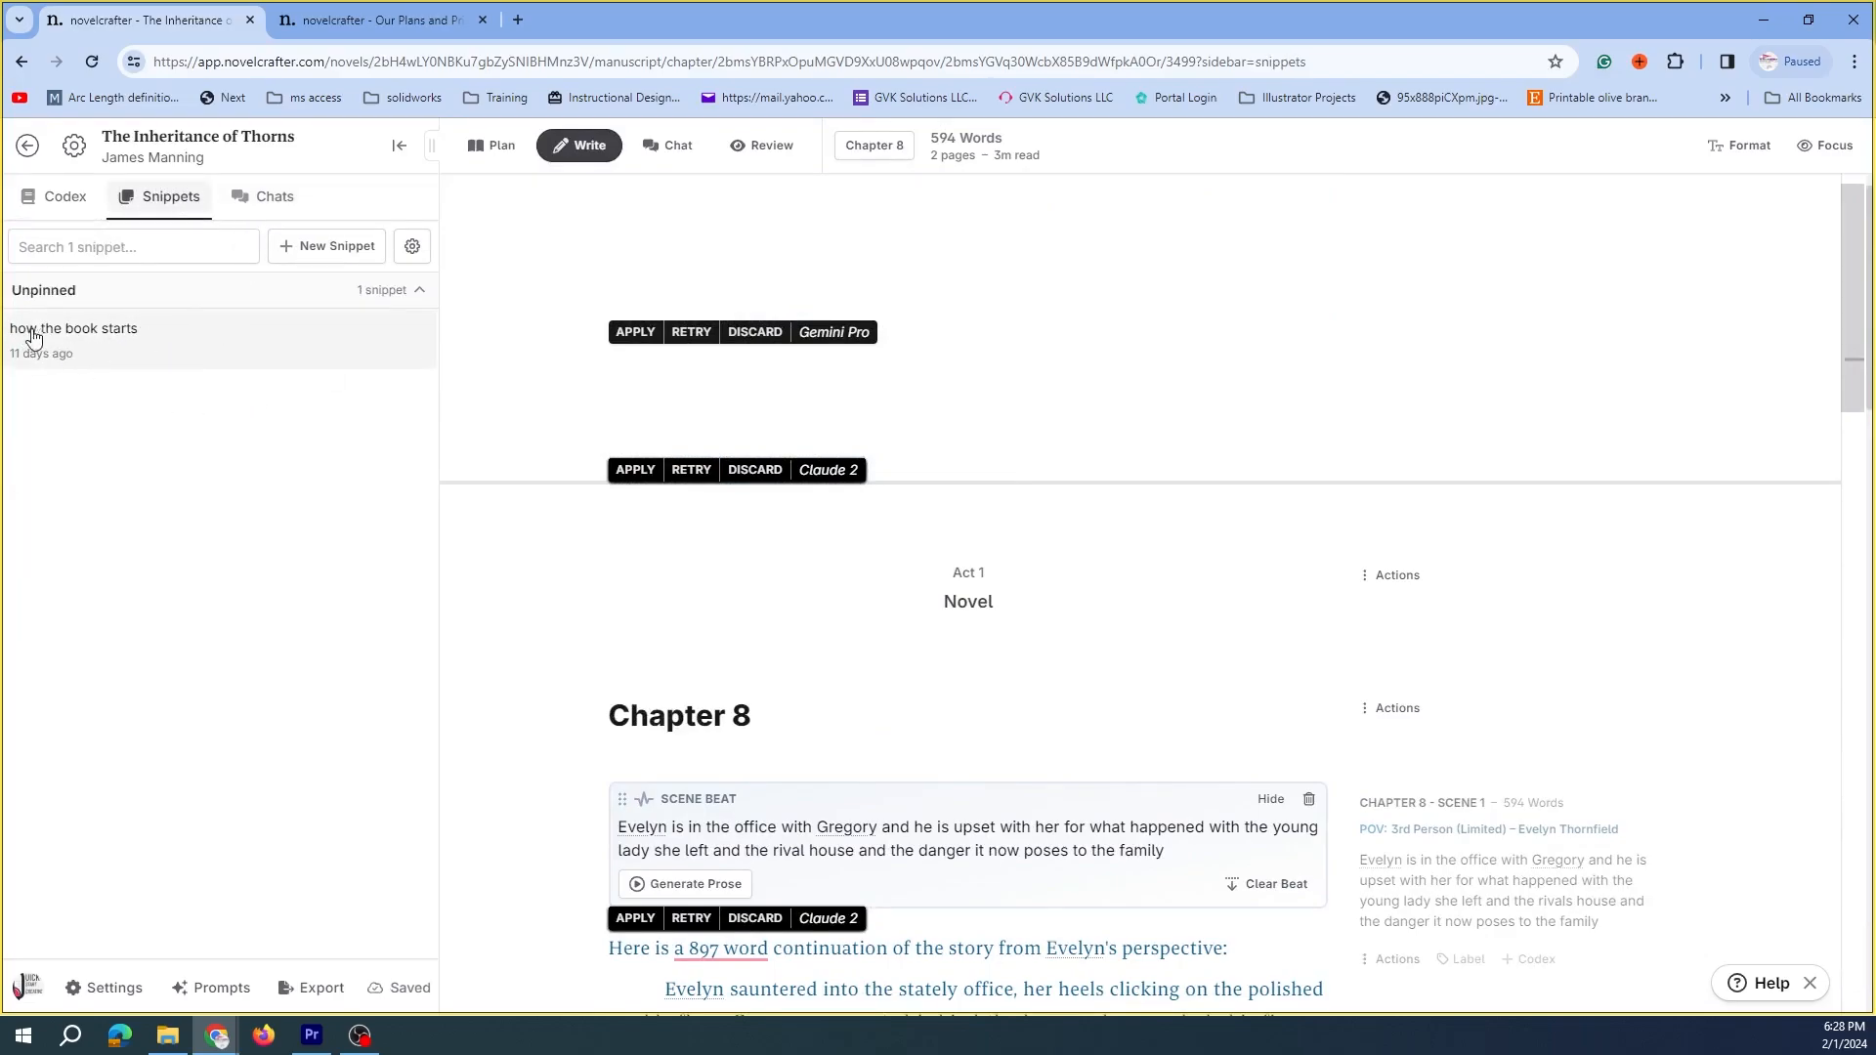
pyautogui.click(91, 335)
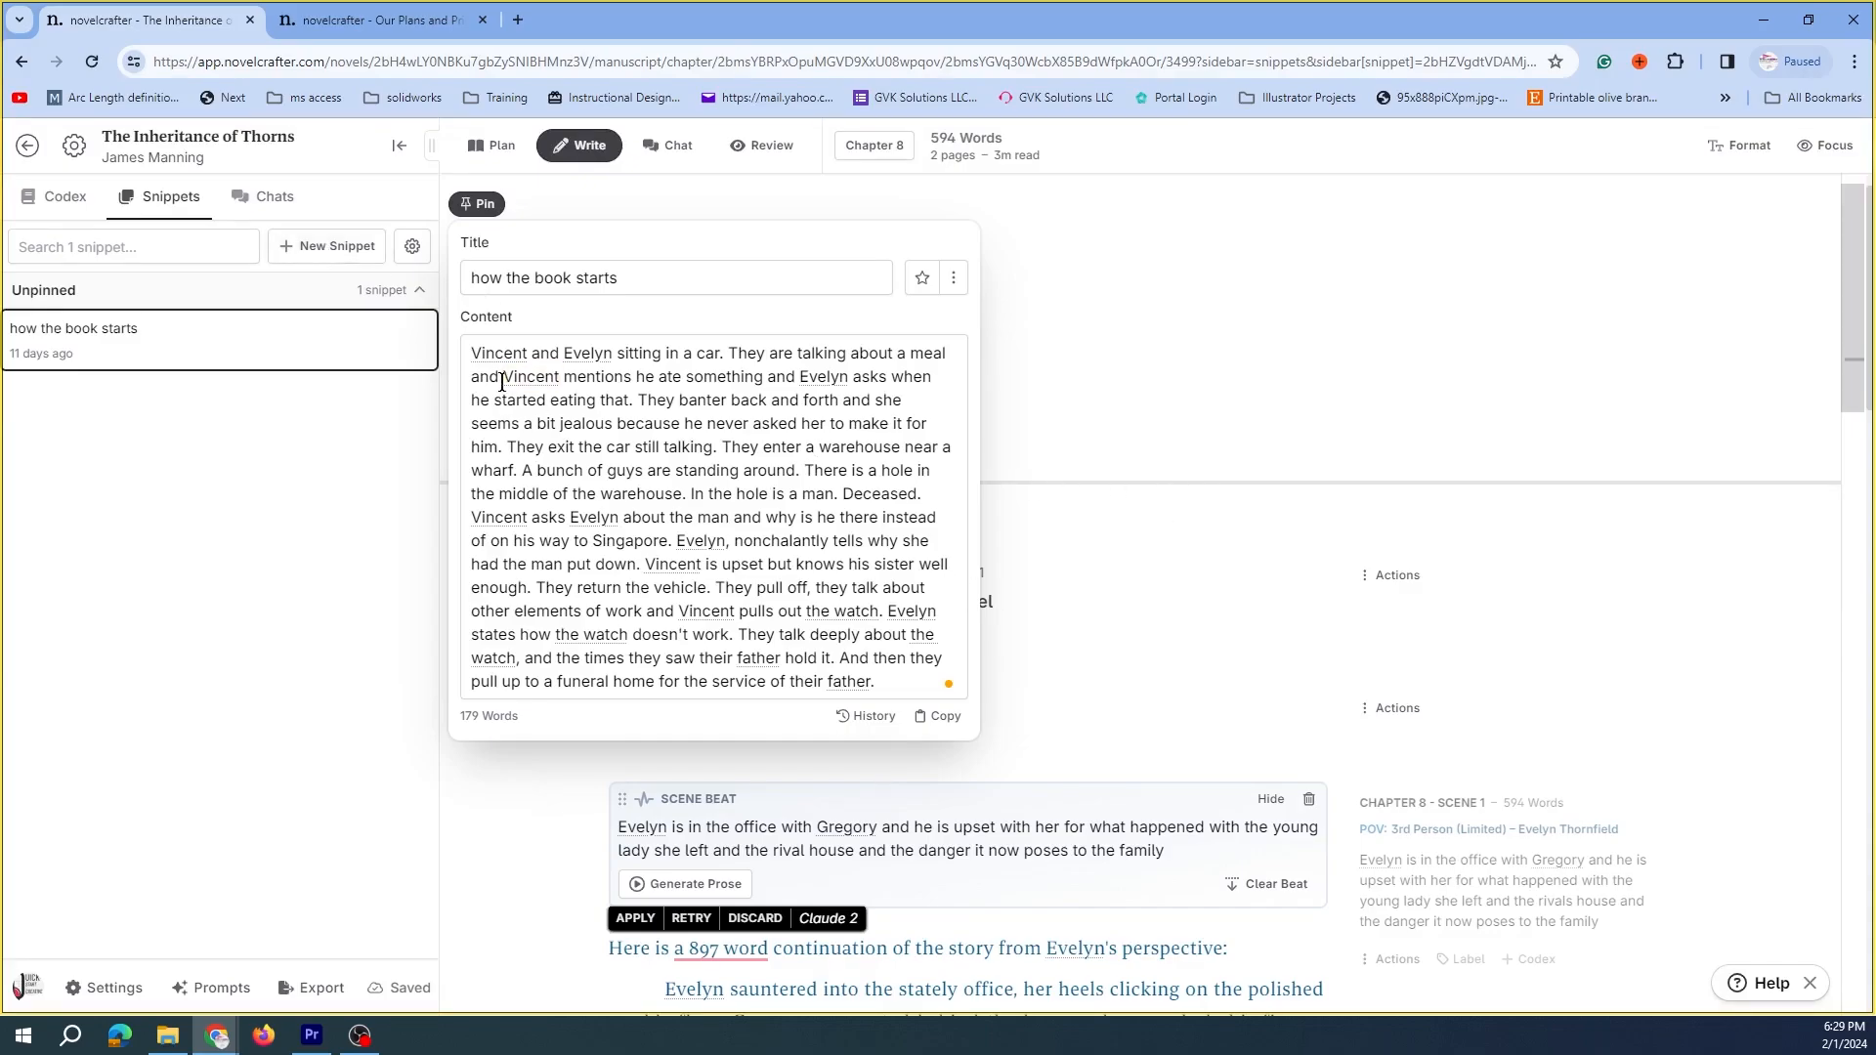
pyautogui.click(1115, 642)
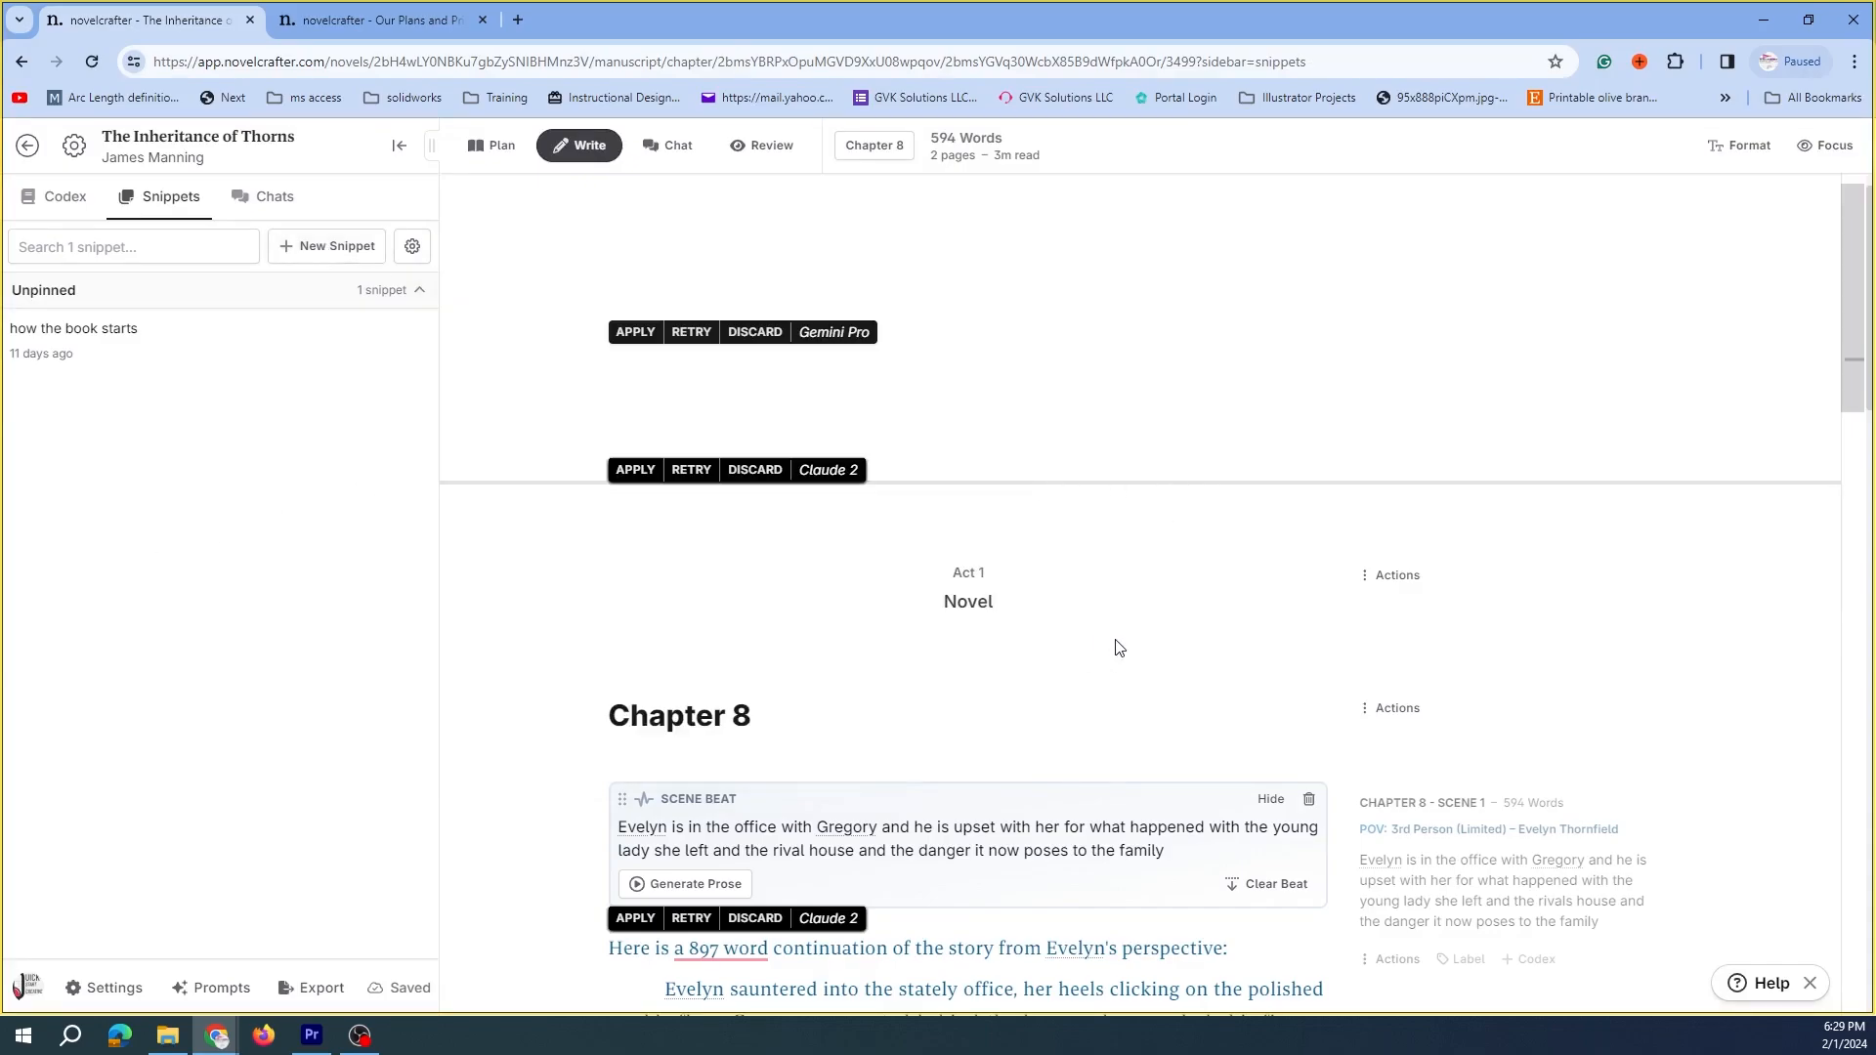
# Write "Charlie" on the empty line at the end of Chapter 8, save the word as a snippet and close it
pyautogui.scroll(-15, 943, 664)
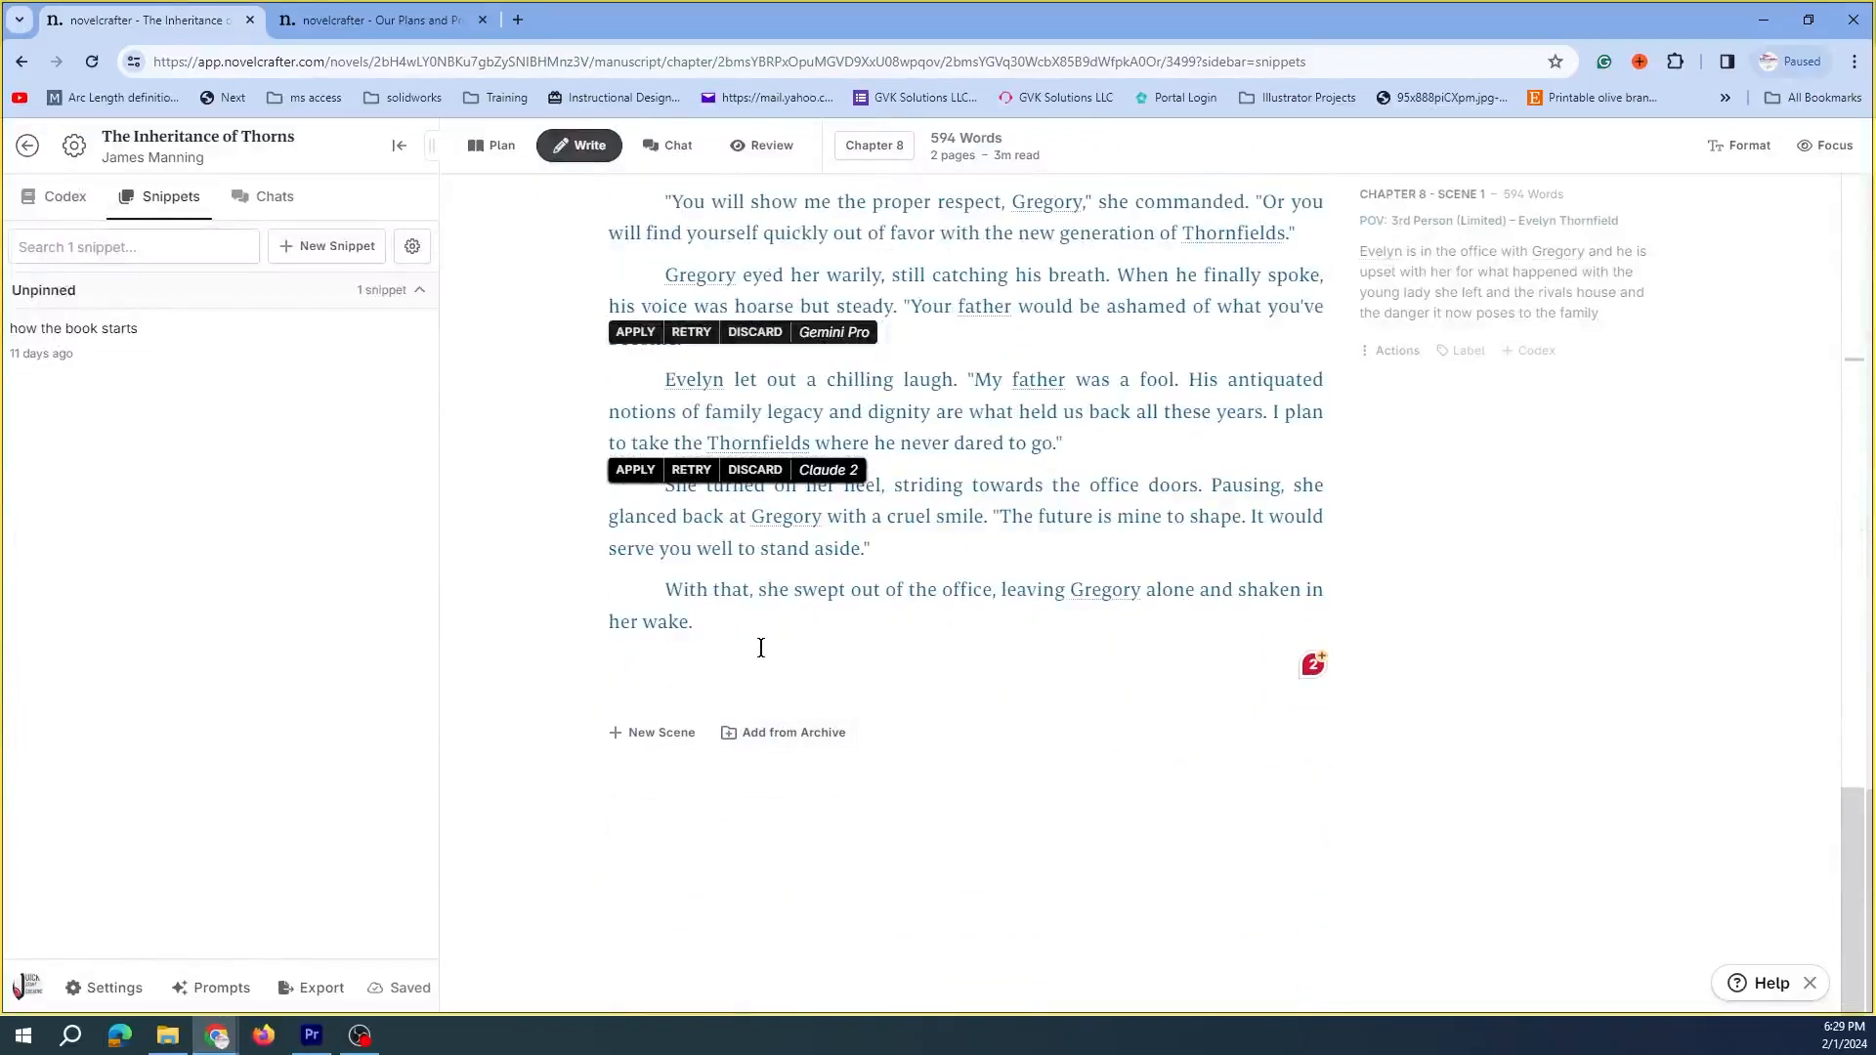
pyautogui.click(748, 639)
pyautogui.rightClick(673, 682)
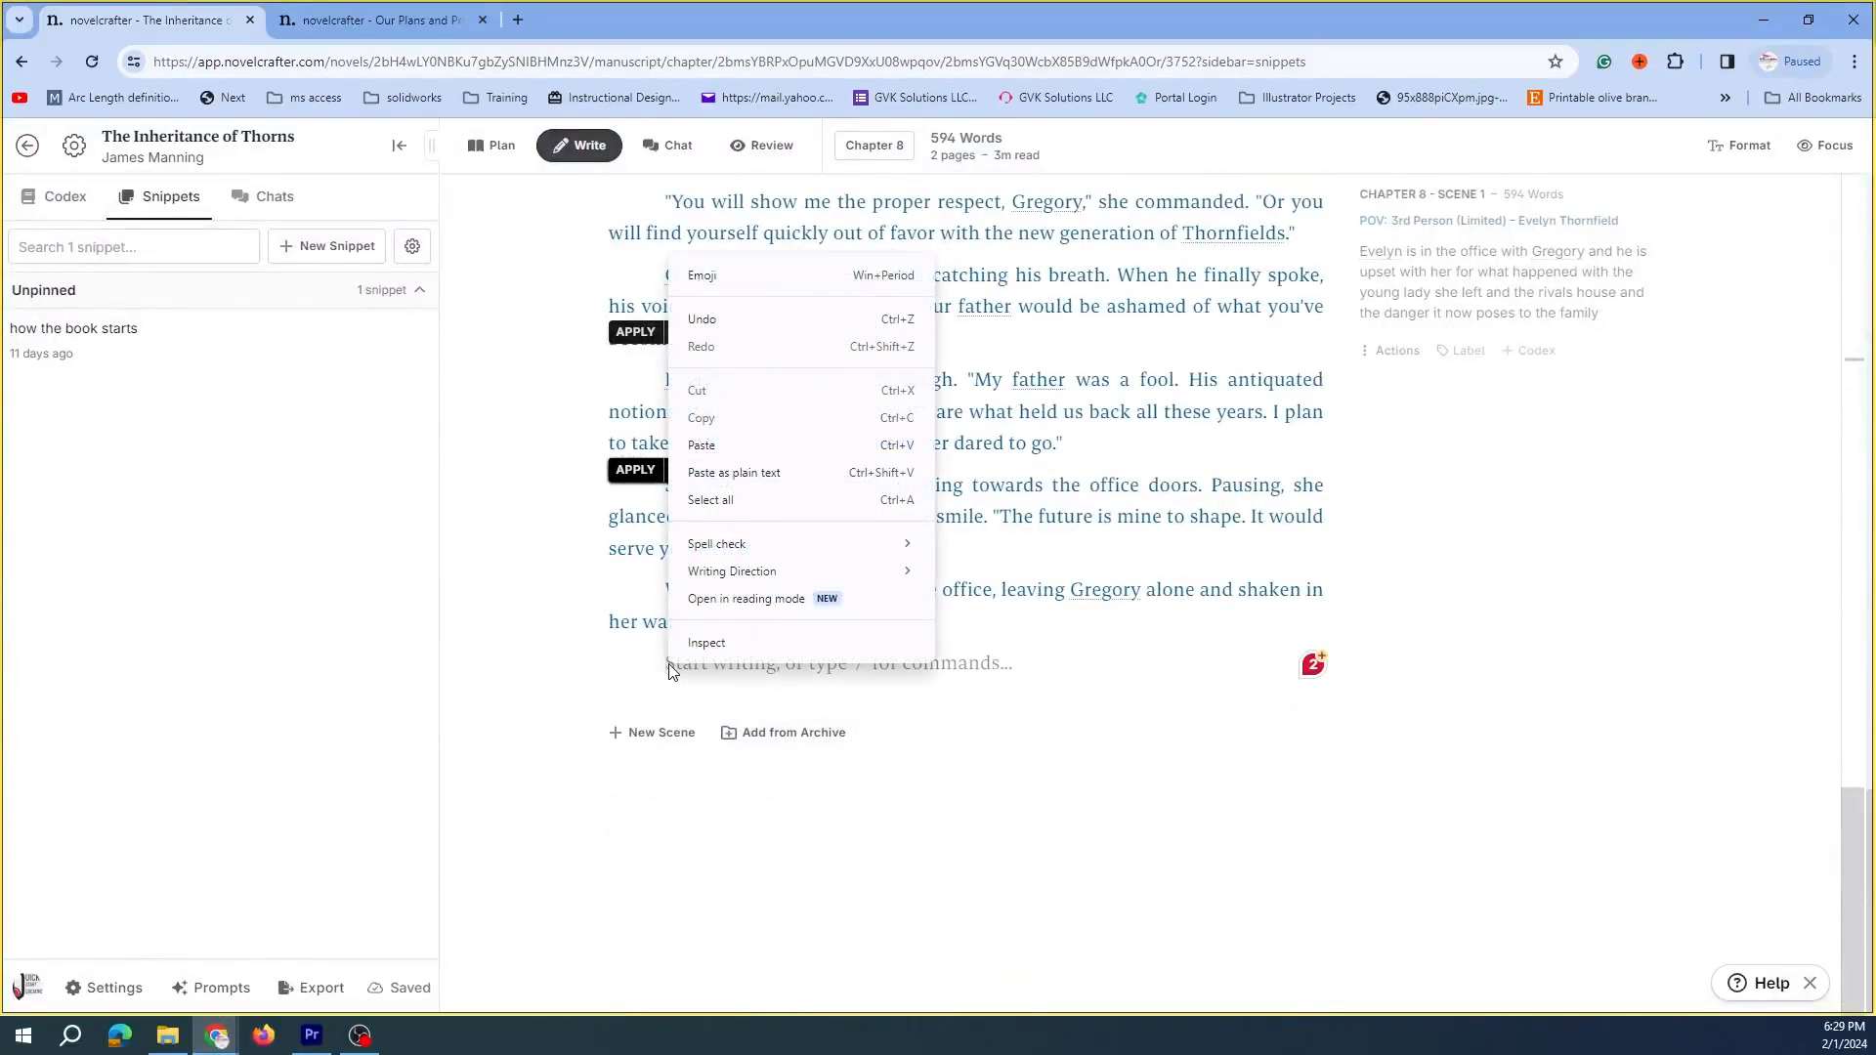
pyautogui.press('Escape')
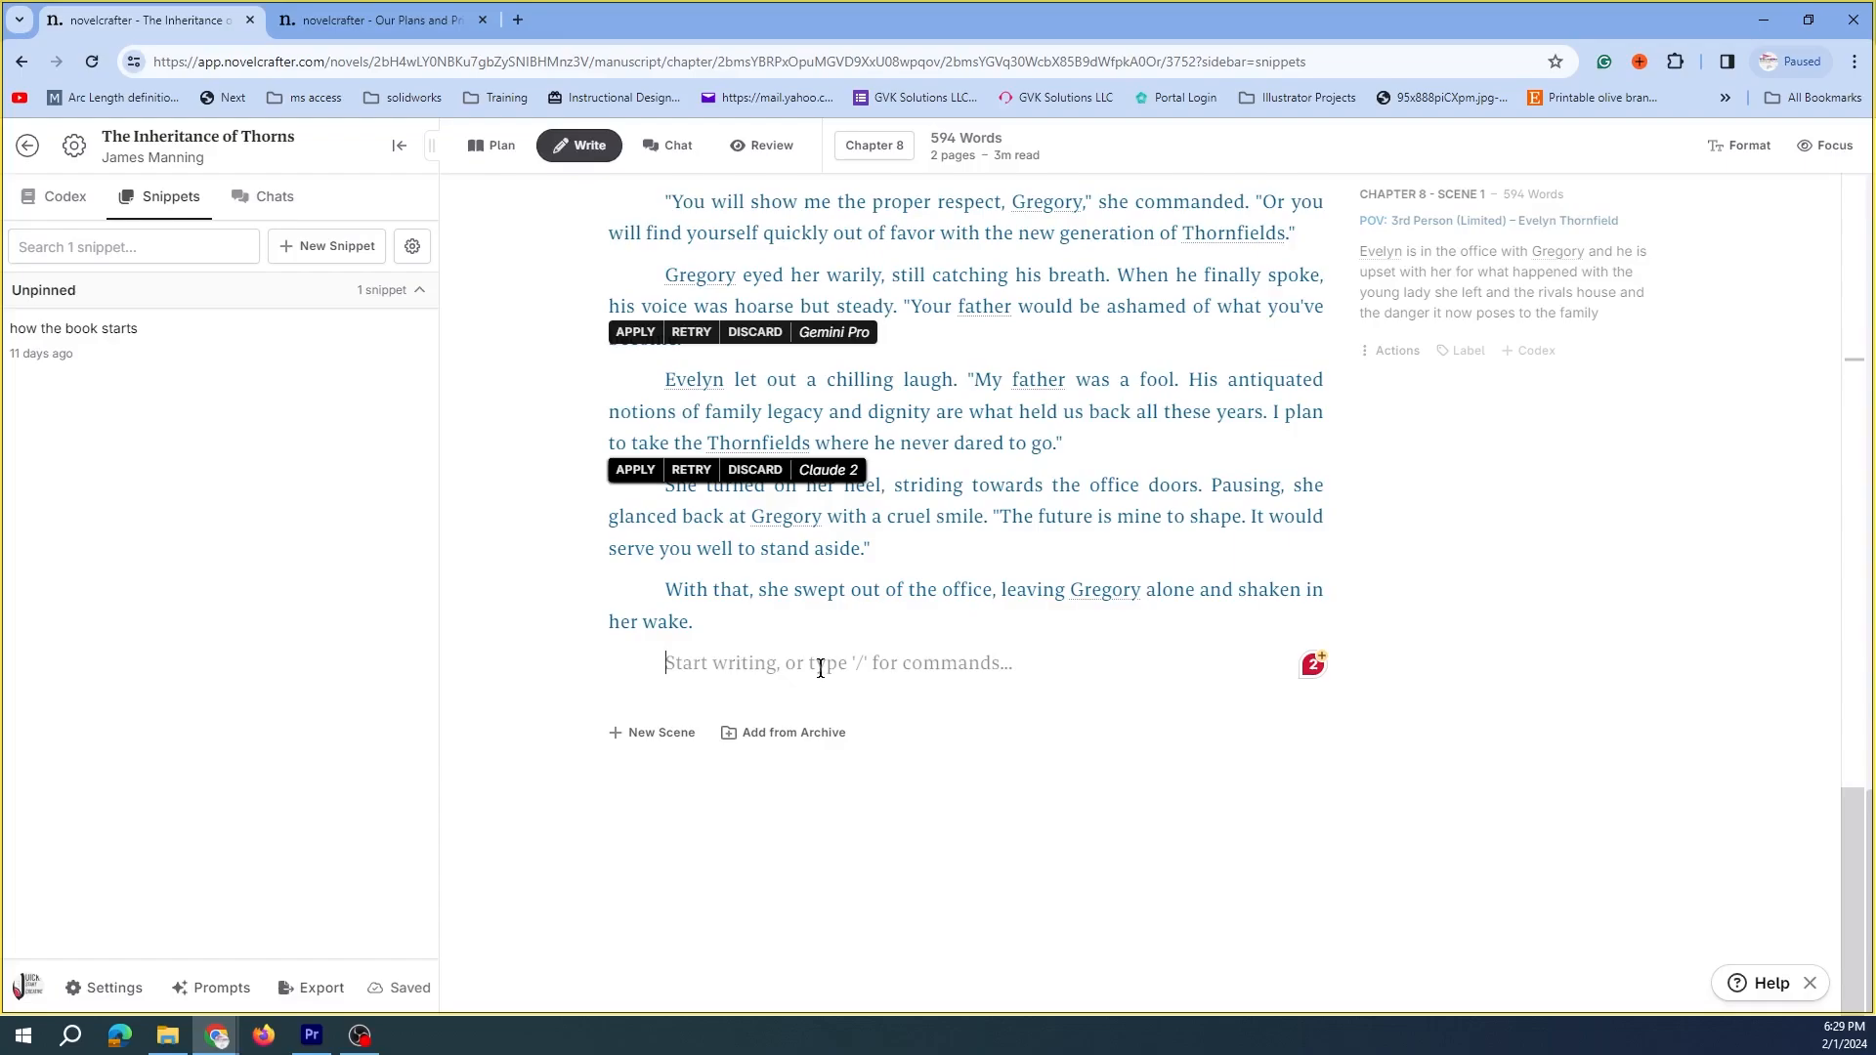
pyautogui.write('Charlie')
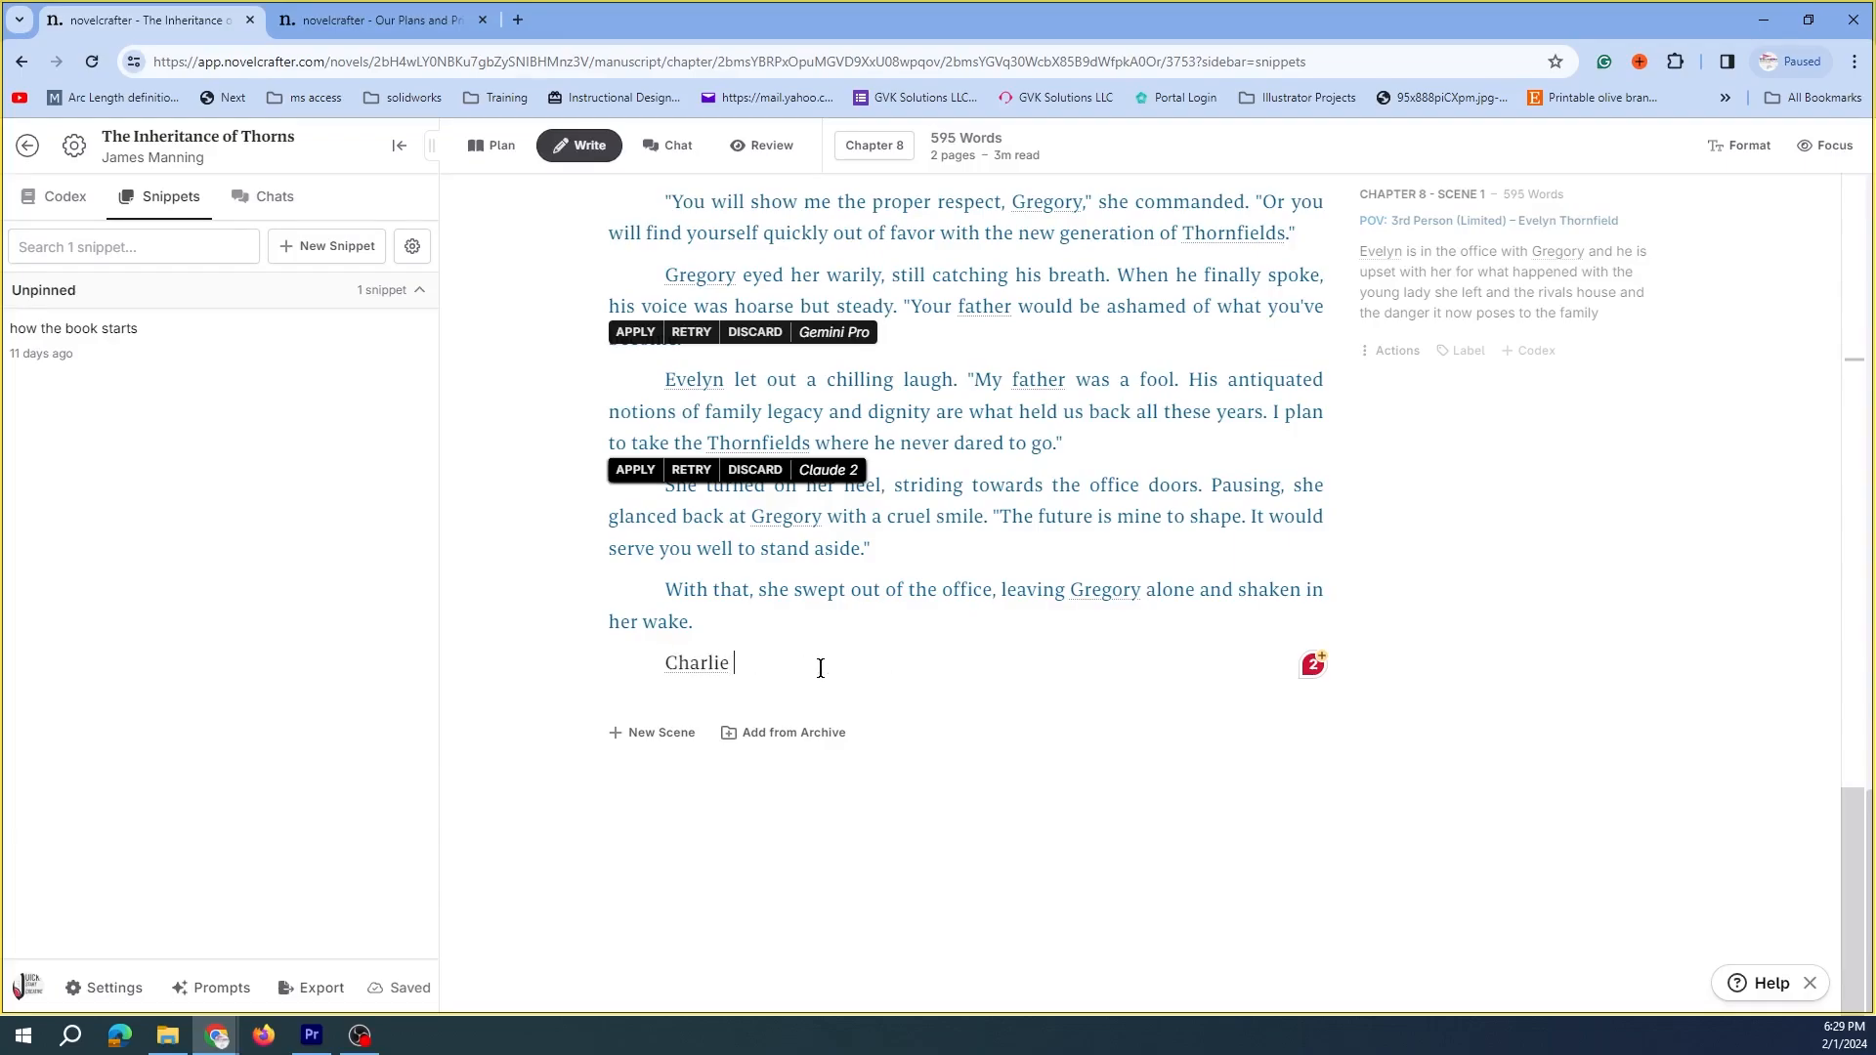
pyautogui.moveTo(733, 665); pyautogui.dragTo(661, 665)
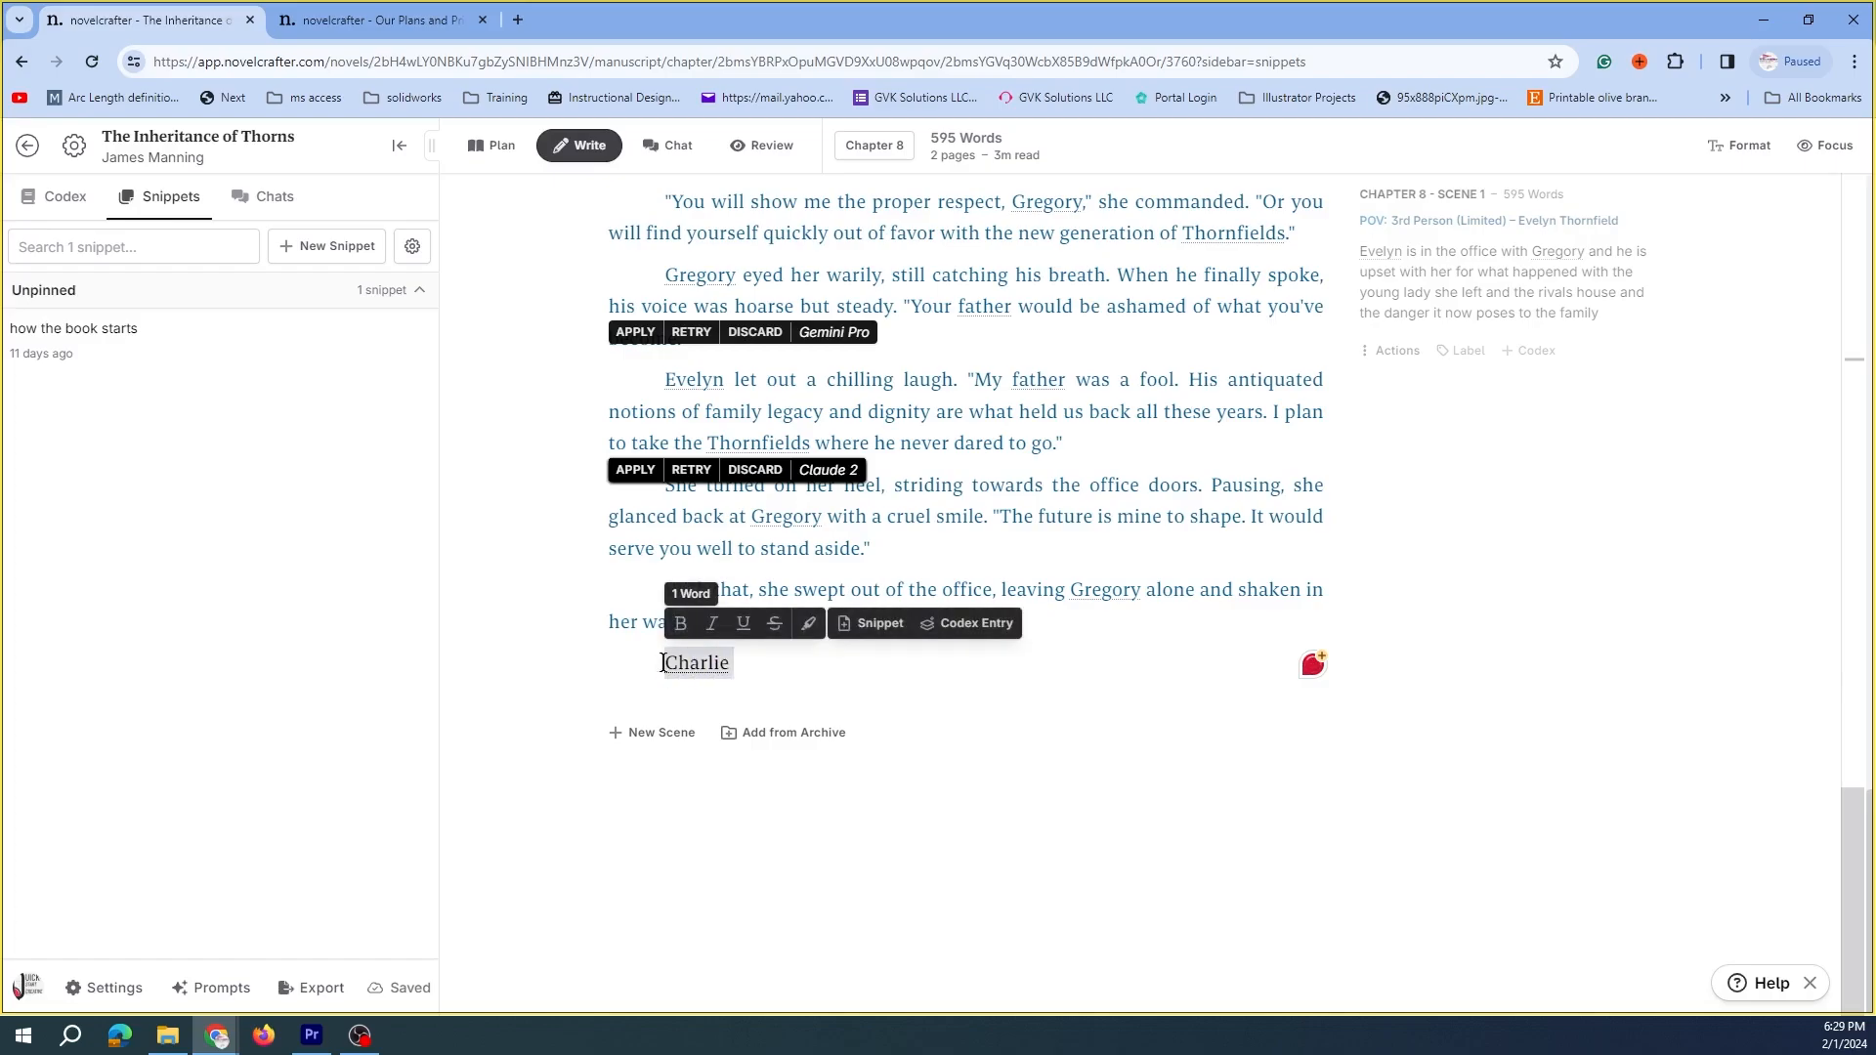
pyautogui.click(876, 624)
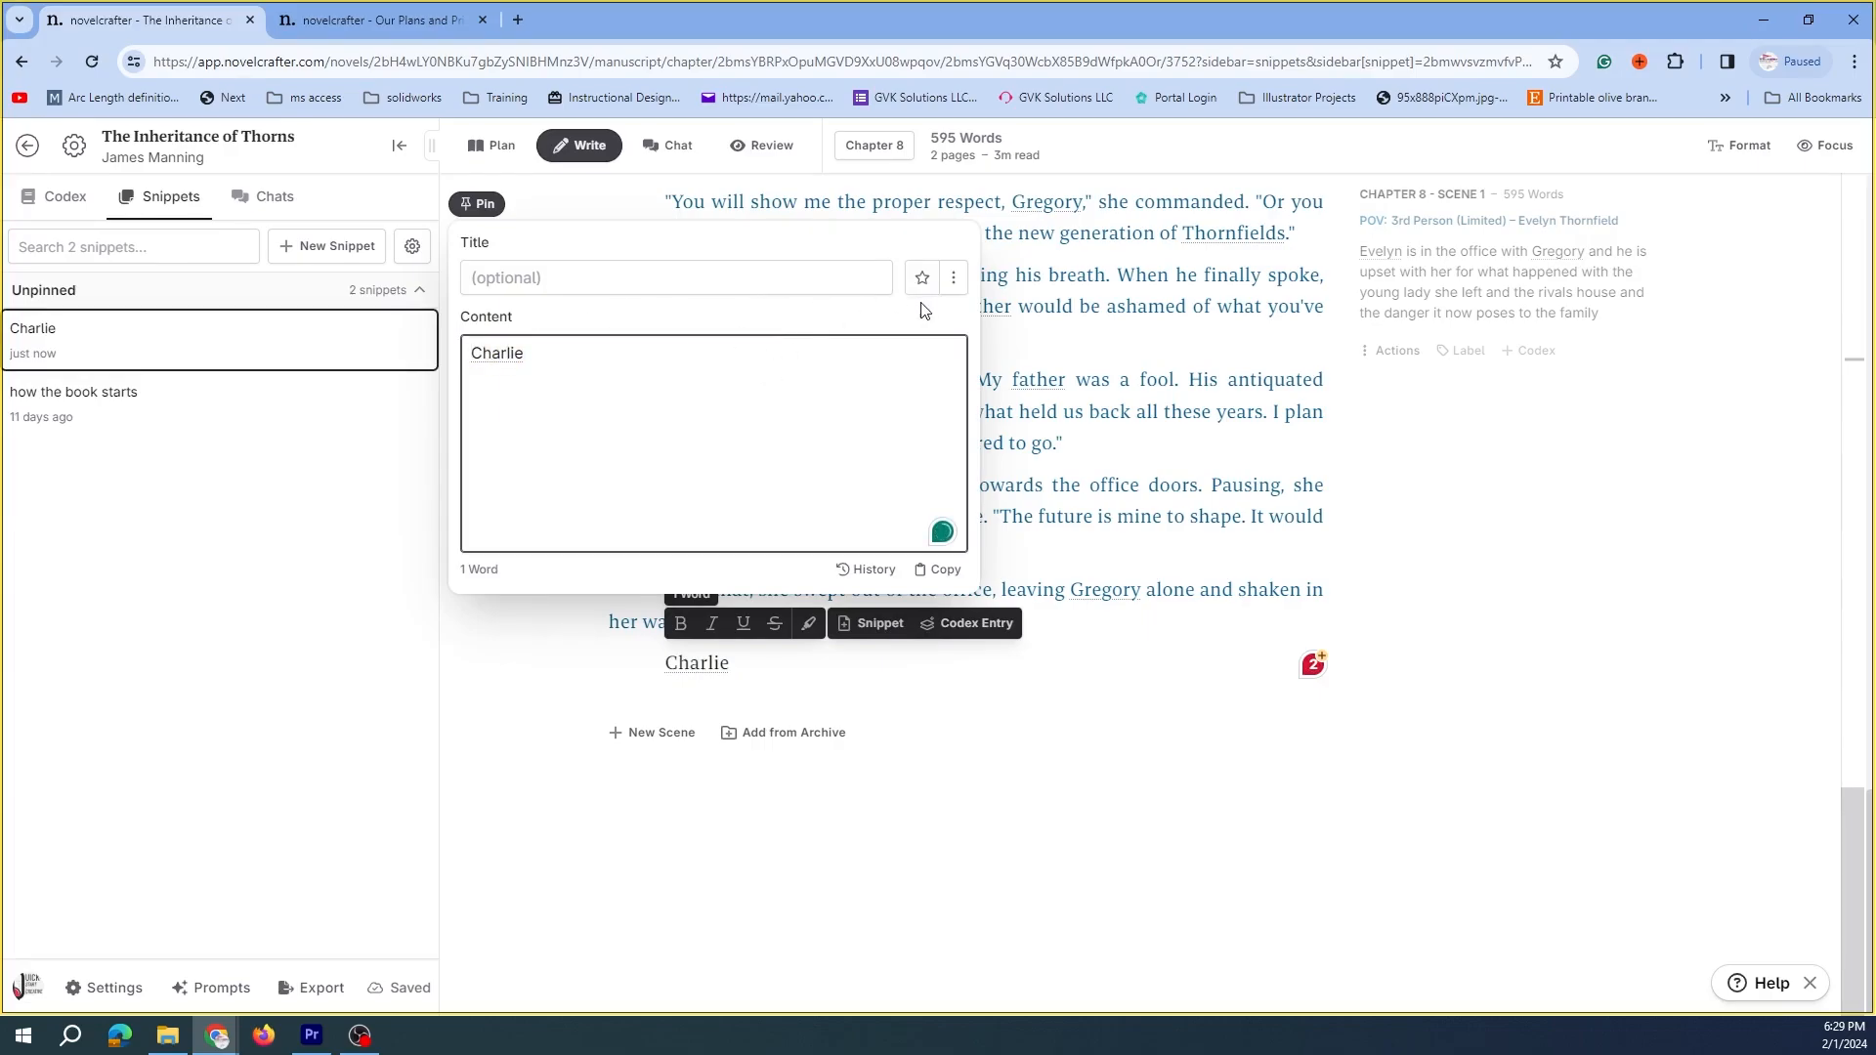
pyautogui.click(1173, 737)
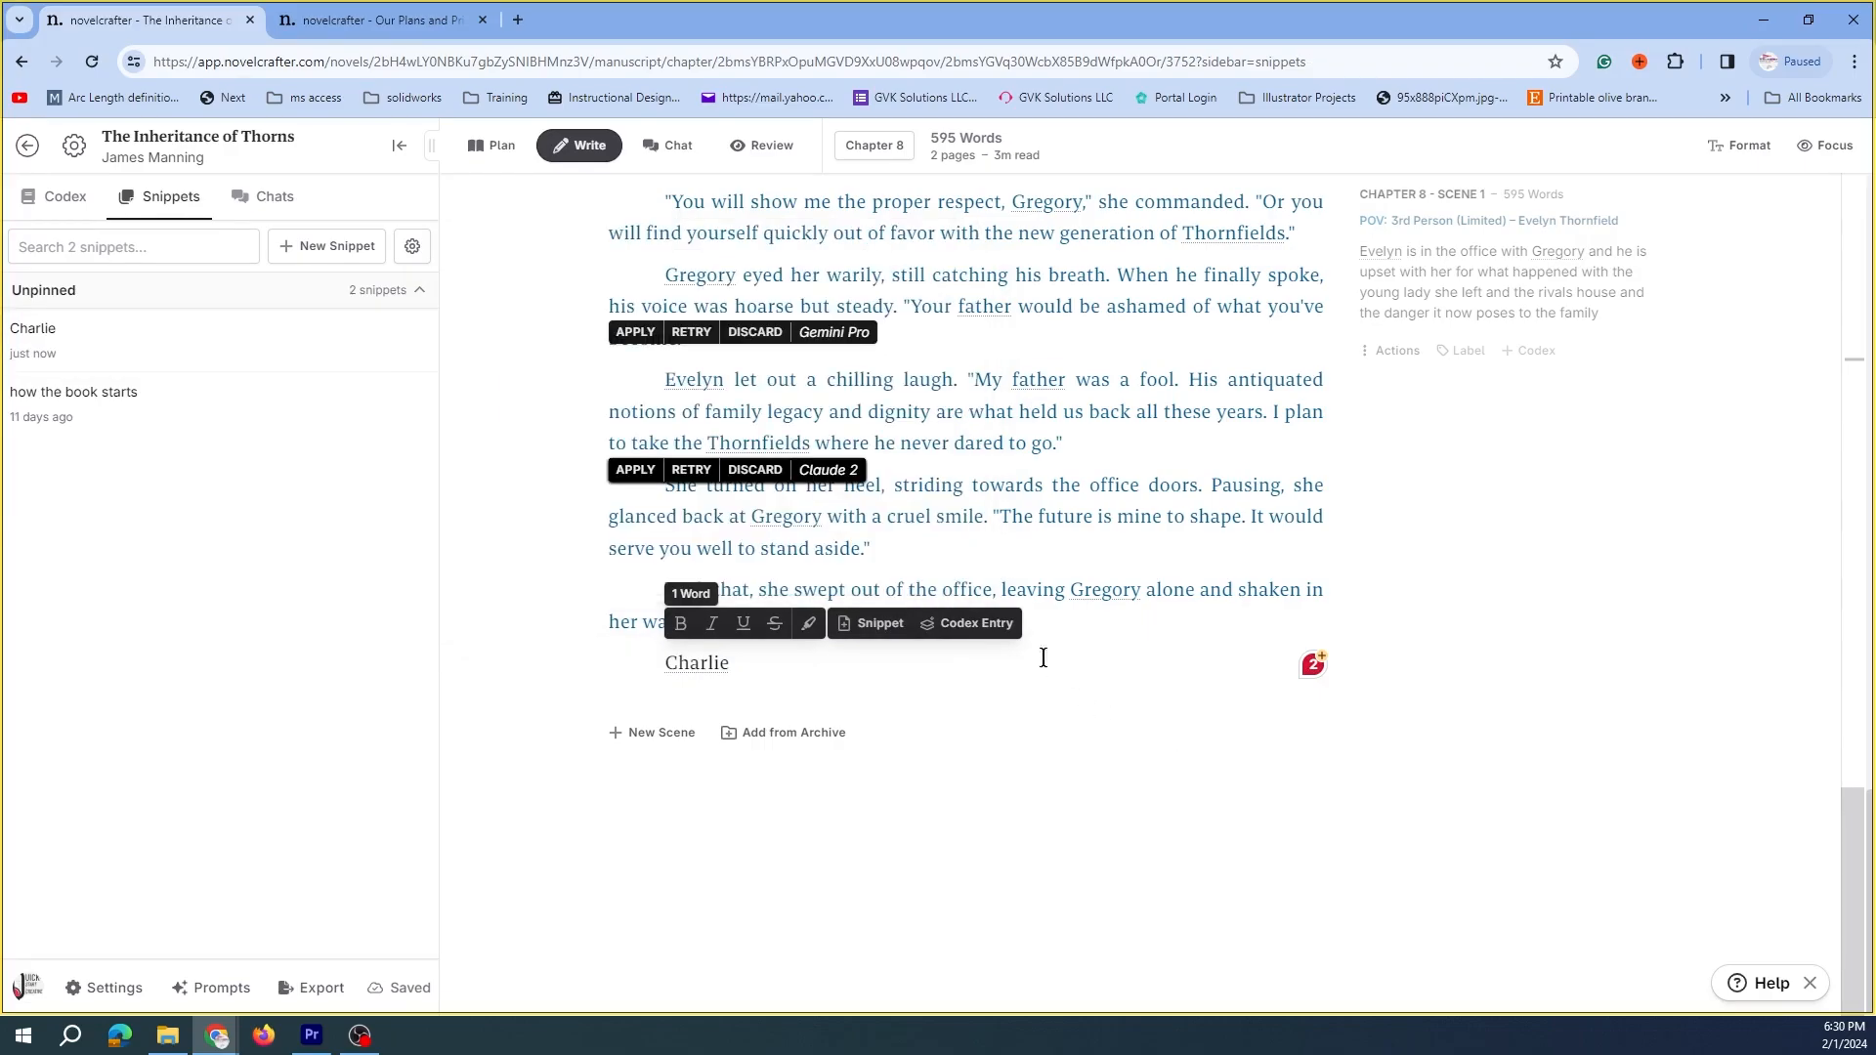
# Delete the word "Charlie" from the end of Chapter 8 and open the new "Charlie" snippet
pyautogui.click(760, 674)
pyautogui.moveTo(760, 674); pyautogui.dragTo(649, 663)
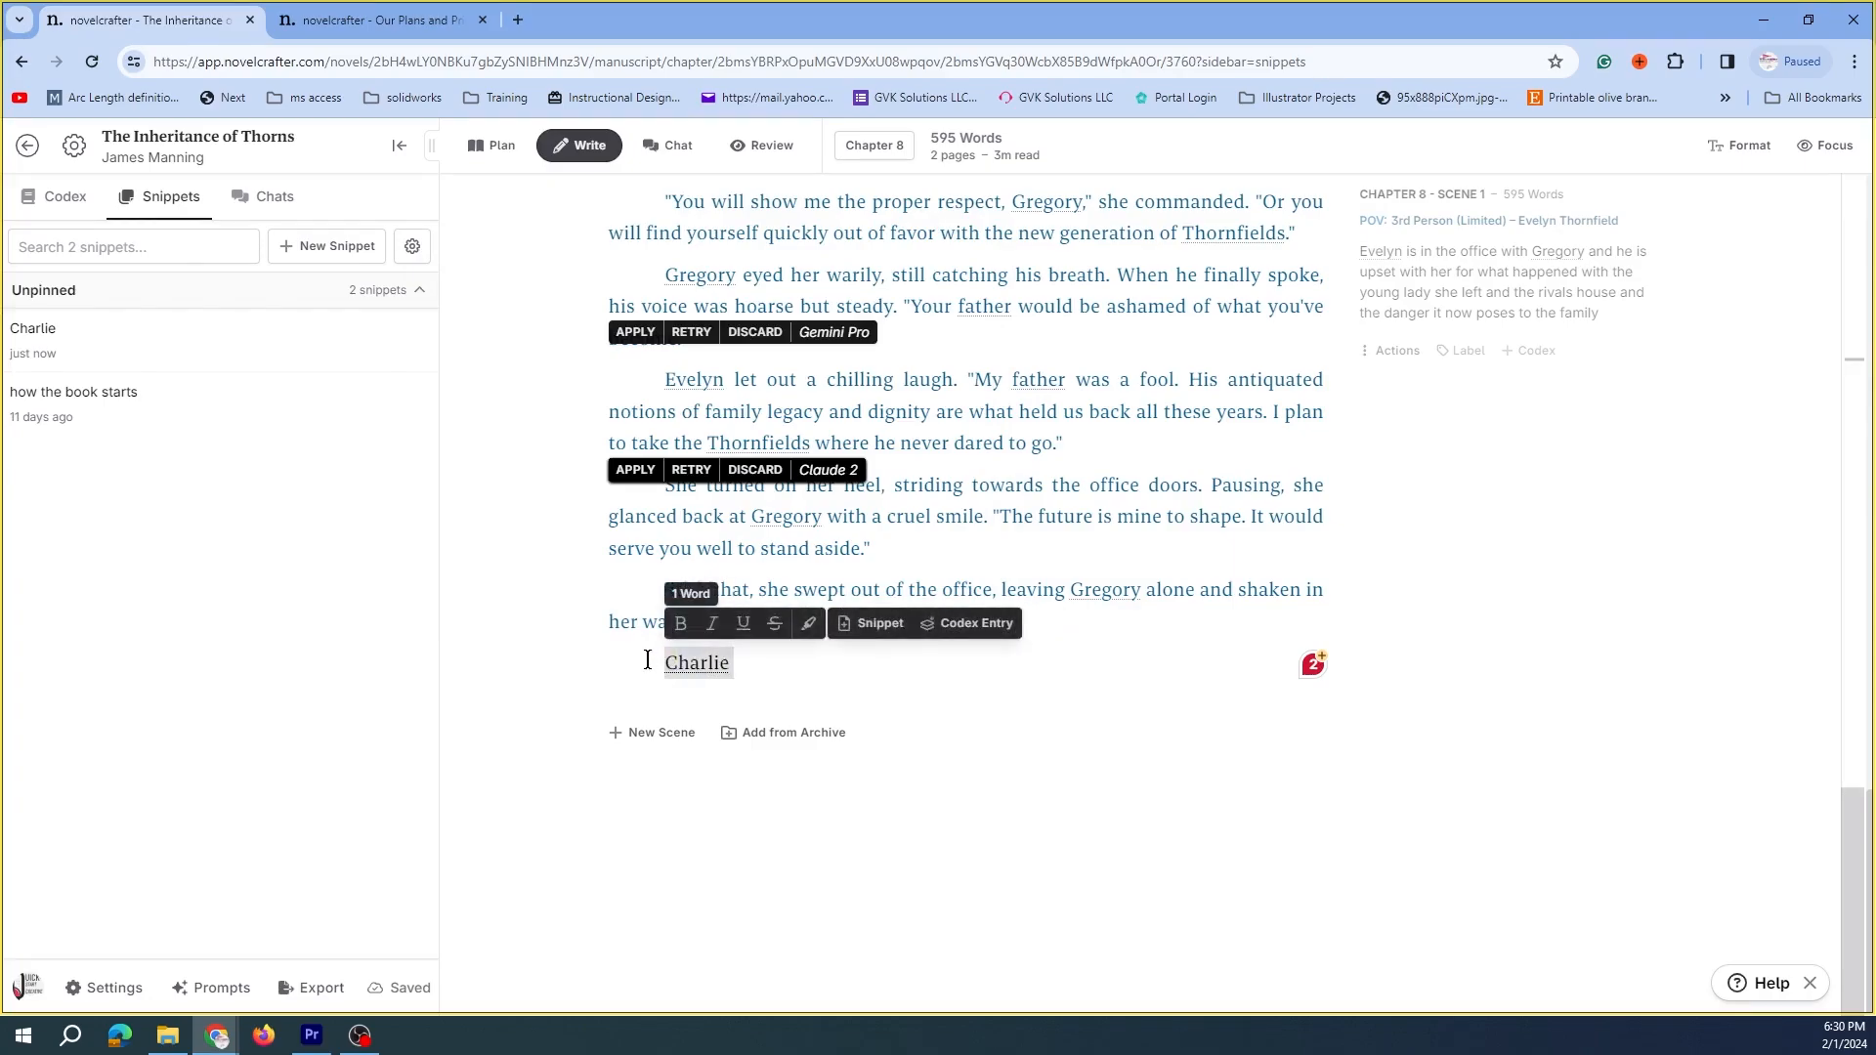
pyautogui.press('BackSpace')
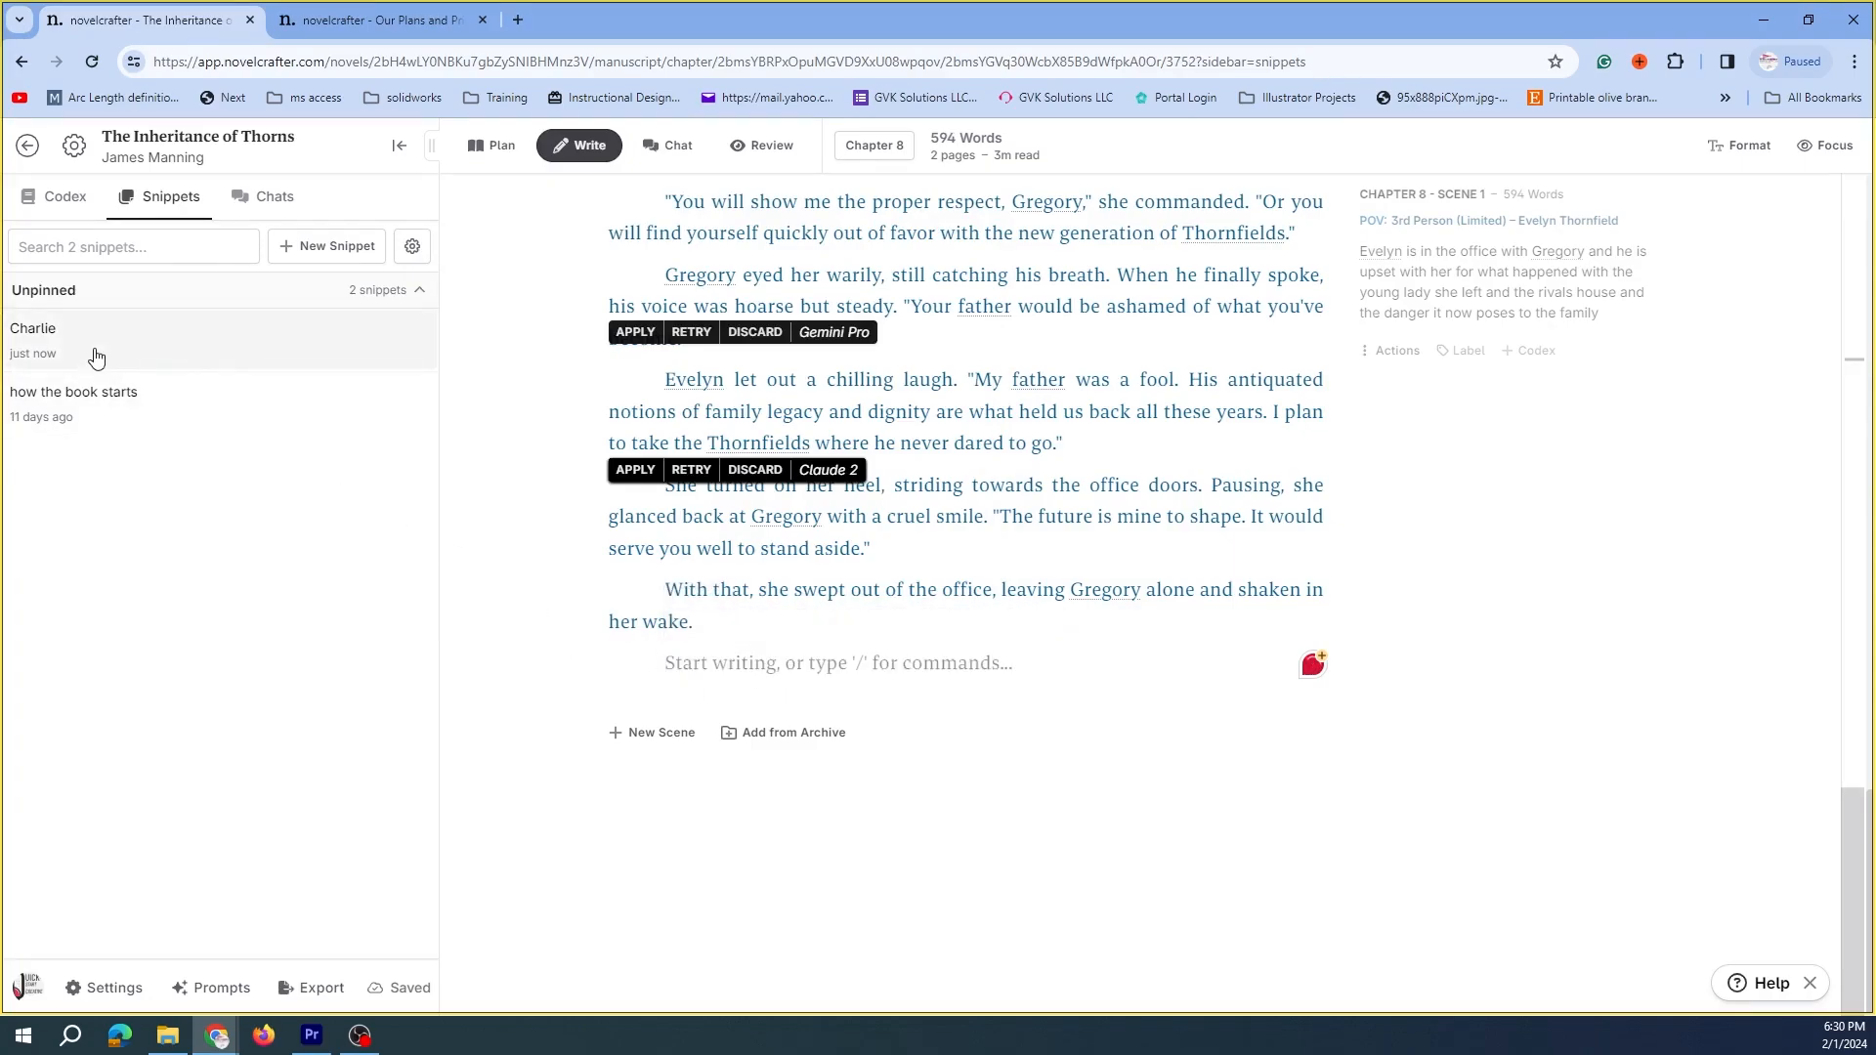
pyautogui.click(103, 334)
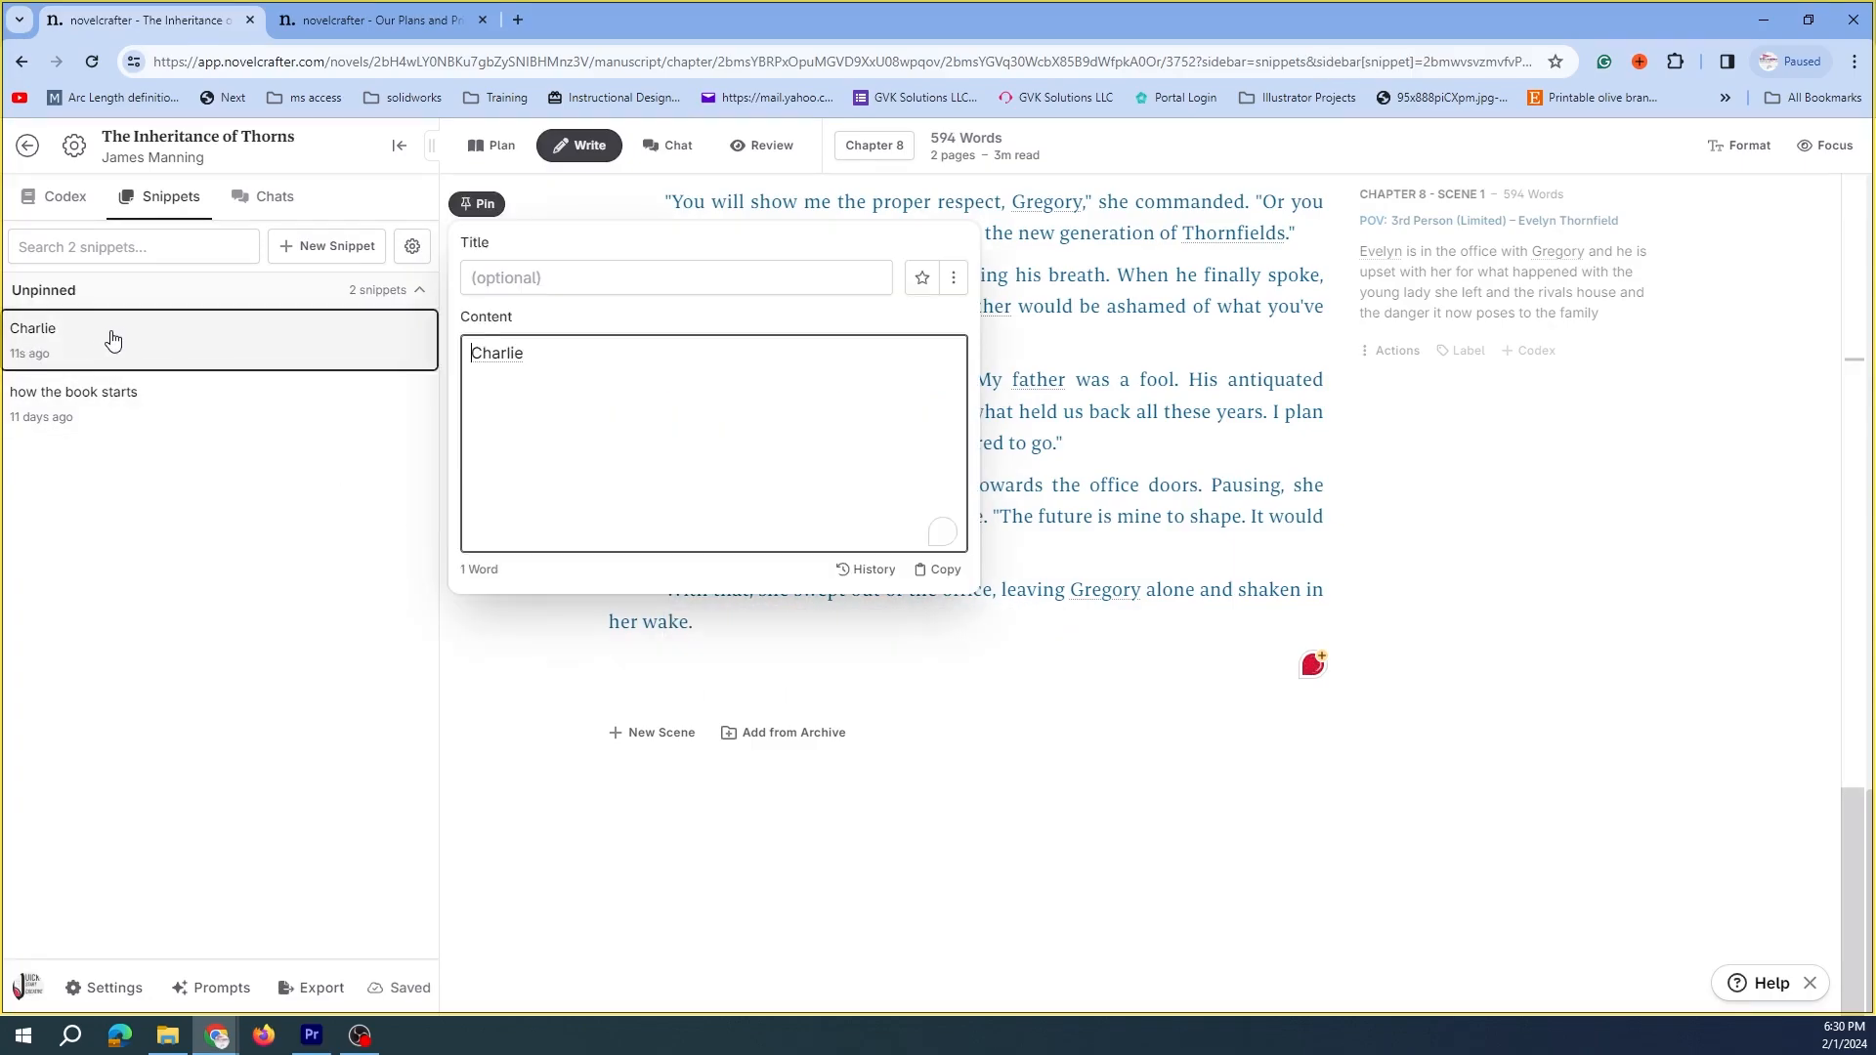
# Copy the content of the snippet "how the book starts" and paste it on the empty line at the end of Chapter 8
pyautogui.click(160, 412)
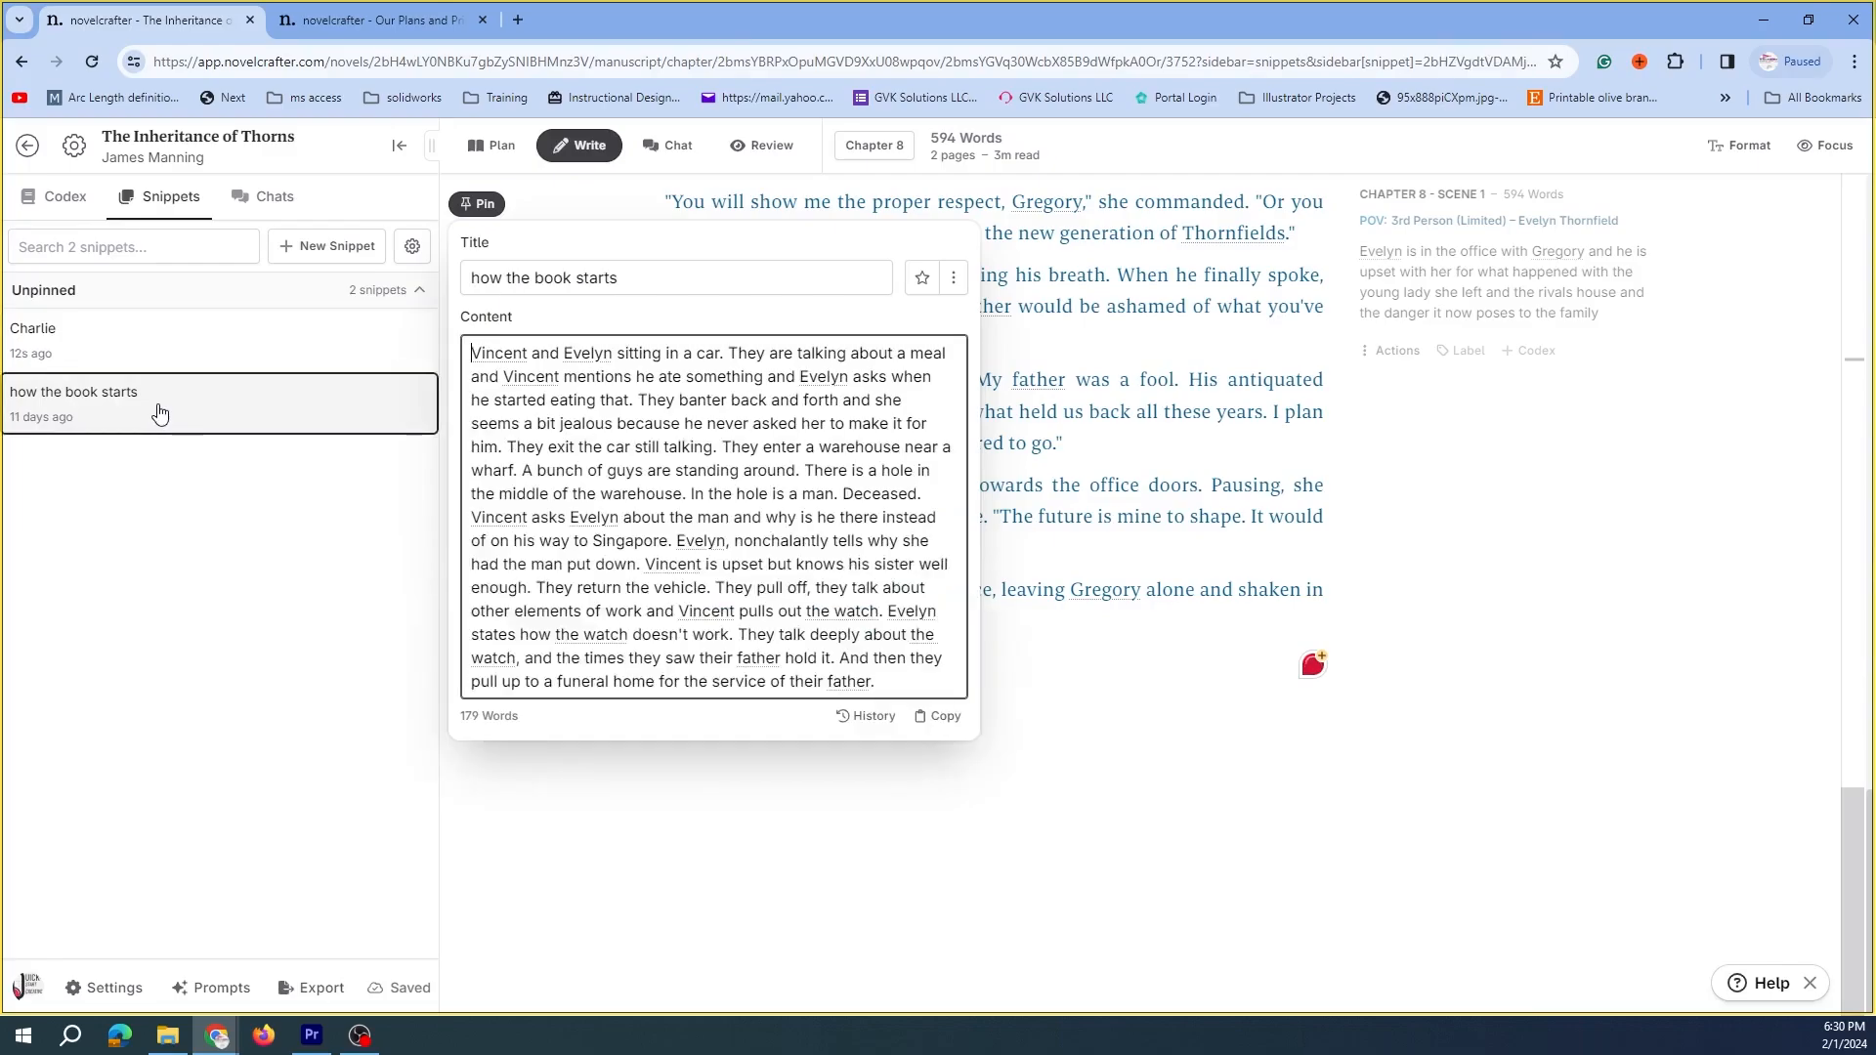
pyautogui.click(955, 281)
pyautogui.click(954, 281)
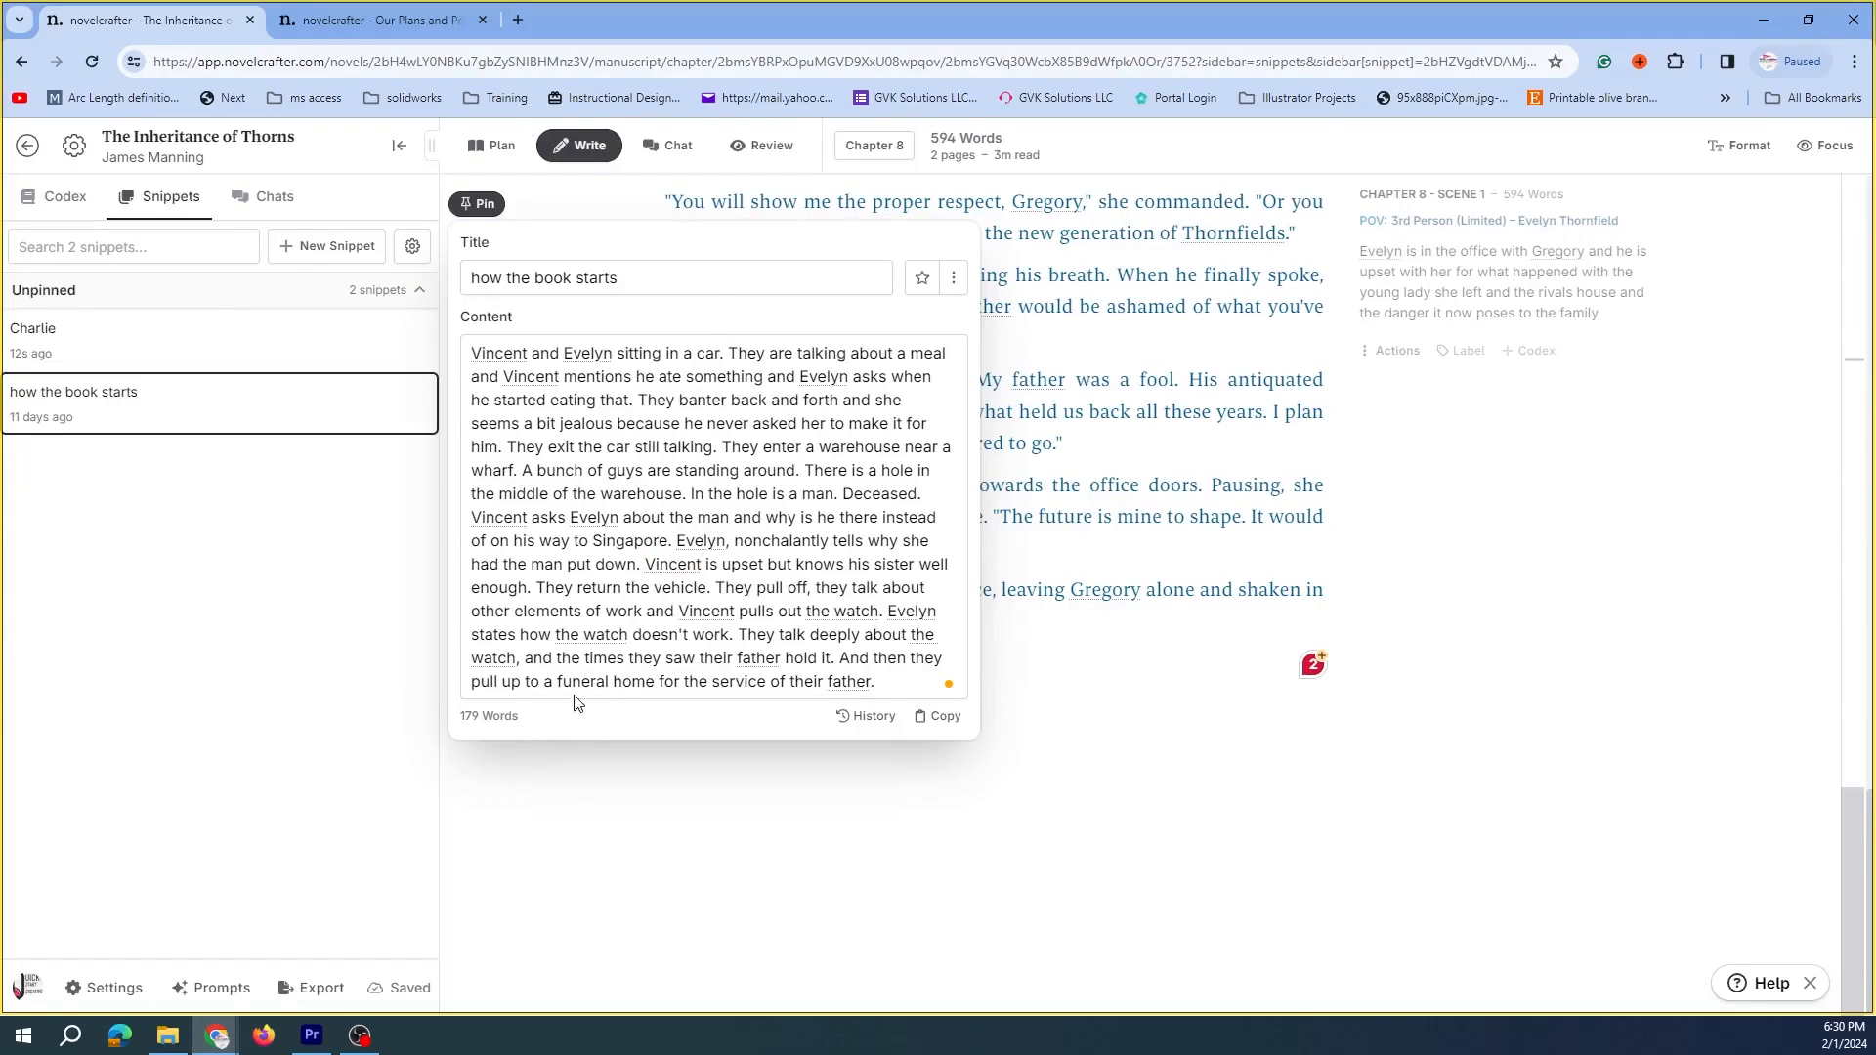
pyautogui.click(584, 658)
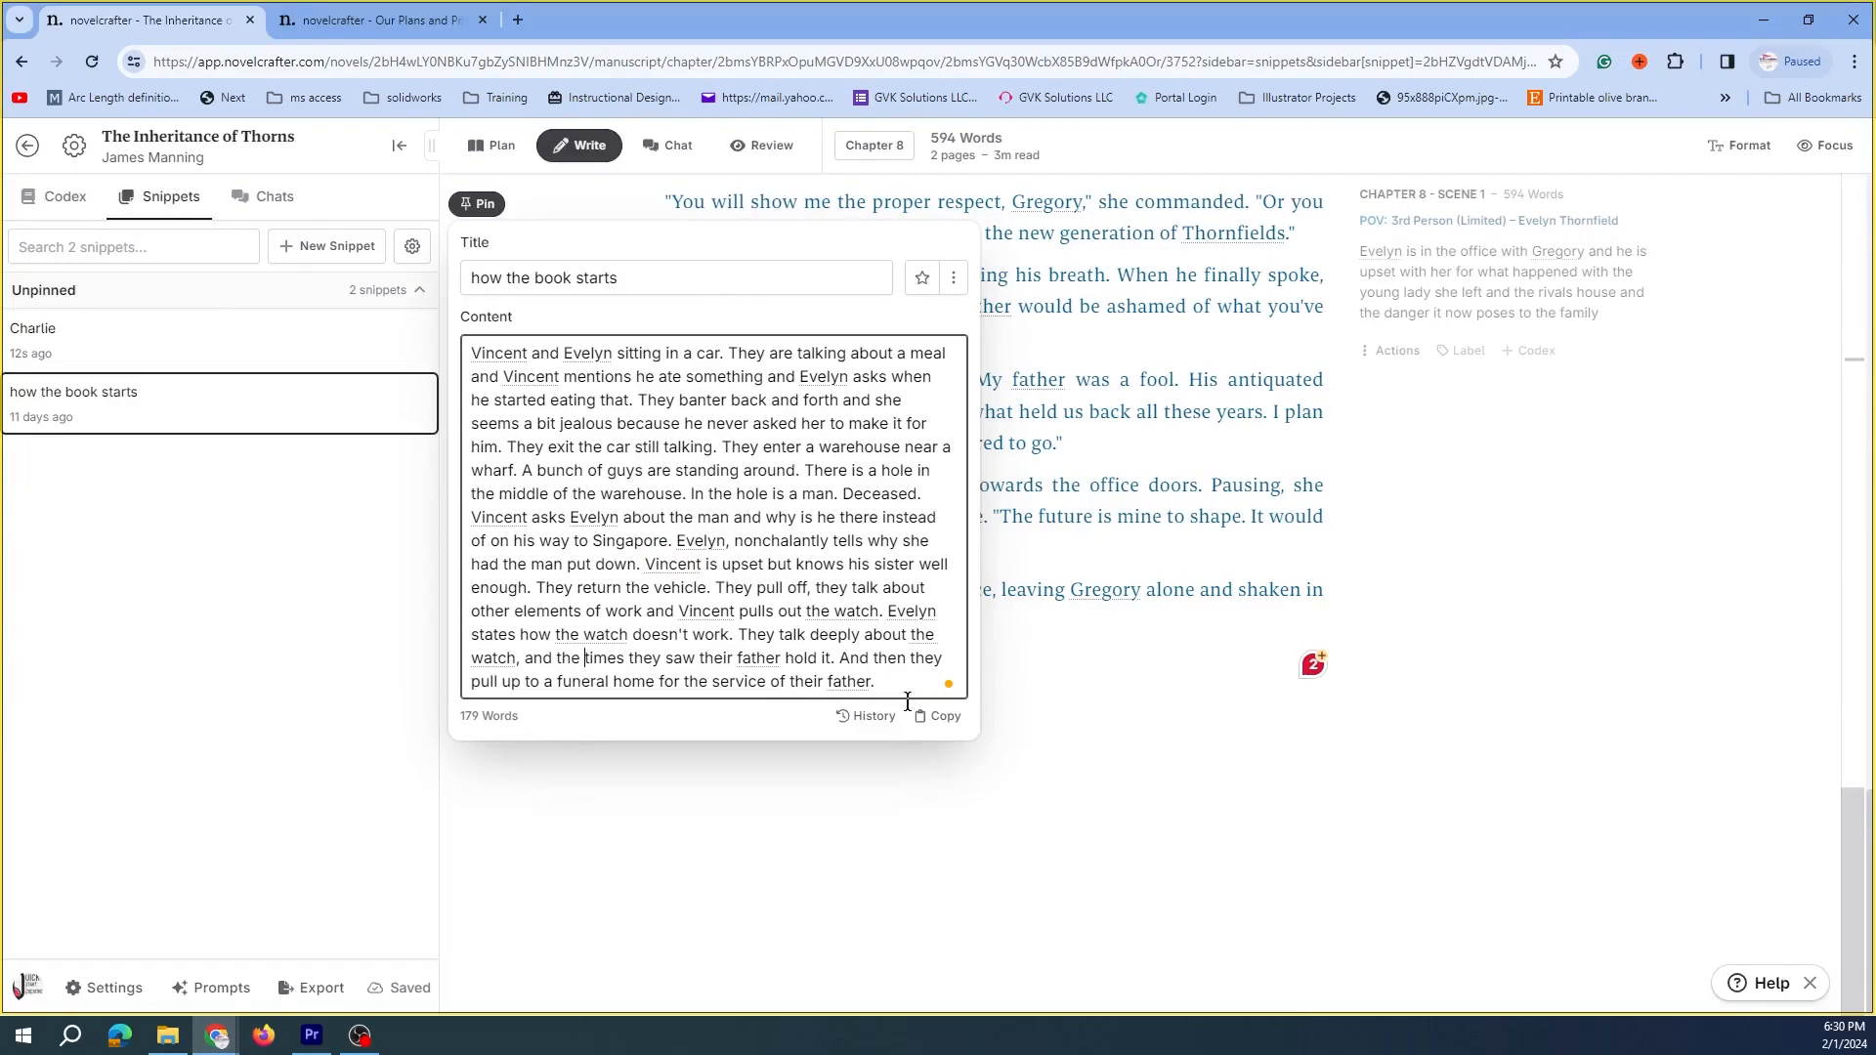
pyautogui.click(923, 720)
pyautogui.click(1044, 728)
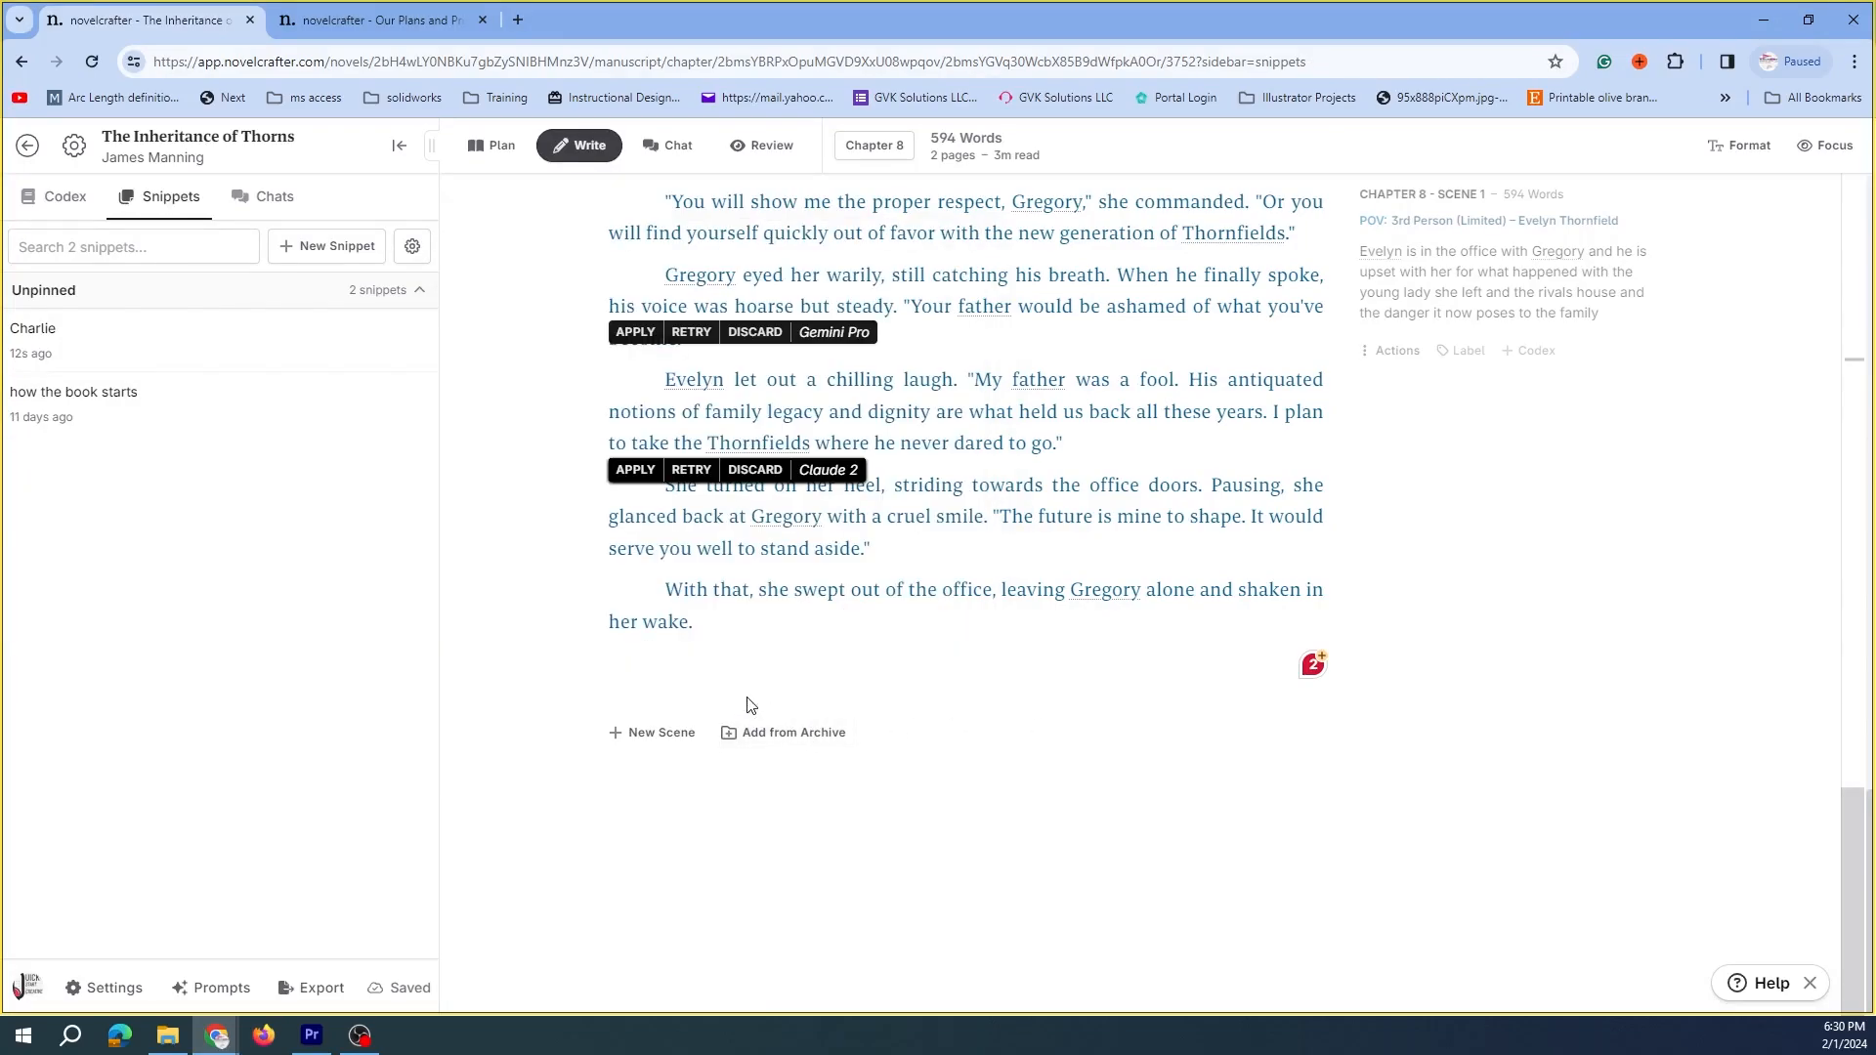
pyautogui.click(674, 666)
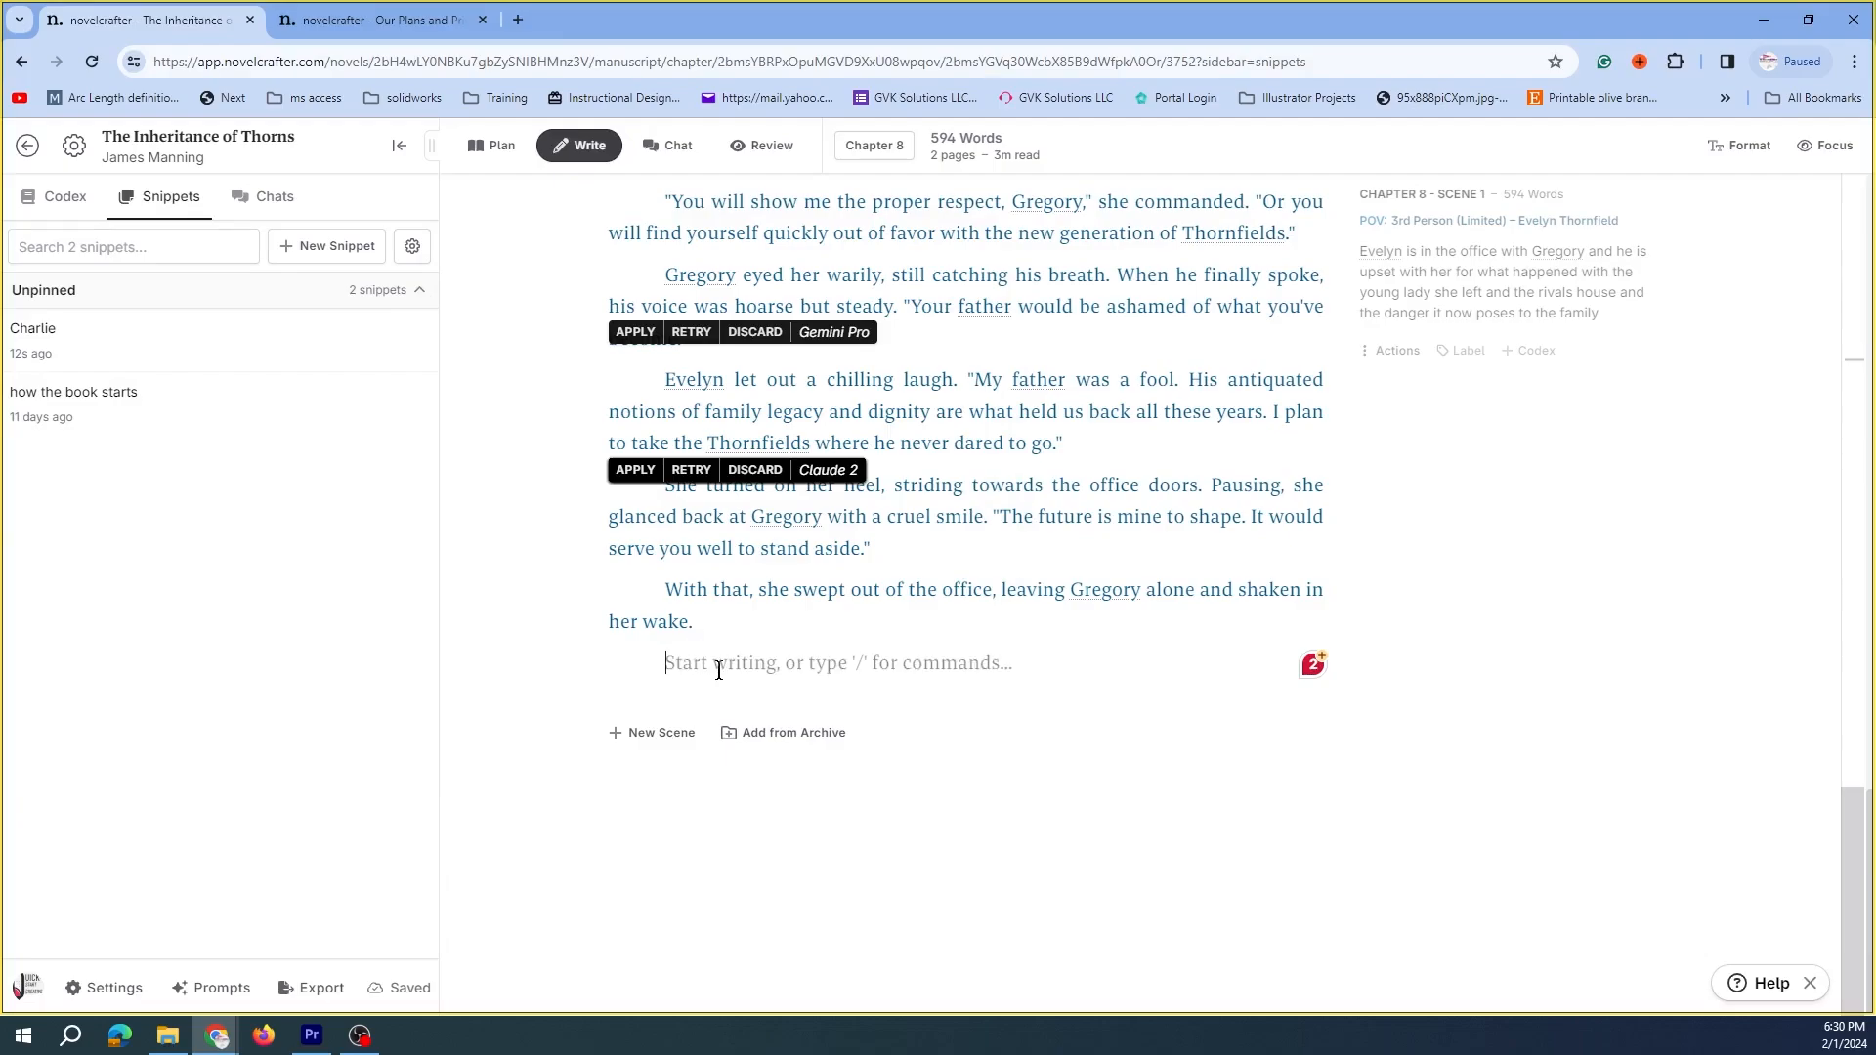
pyautogui.write("Vincent and Evelyn sitting in a car. They are talking about a meal and Vincent mentions he ate something and Evelyn asks when he started eating that. They banter back and forth and she seems a bit jealous because he never asked her to make it for him. They exit the car still talking. They enter a warehouse near a wharf. A bunch of guys are standing around. There is a hole in the middle of the warehouse. In the hole is a man. Deceased. Vincent asks Evelyn about the man and why is he there instead of on his way to Singapore. Evelyn, nonchalantly tells why she had the man put down. Vincent is upset but knows his sister well enough. They return the vehicle. They pull off, they talk about other elements of work and Vincent pulls out the watch. Evelyn states how the watch doesn't work. They talk deeply about the watch, and the times they saw their father hold it. And then they pull up to a funeral home for the service of their father.")
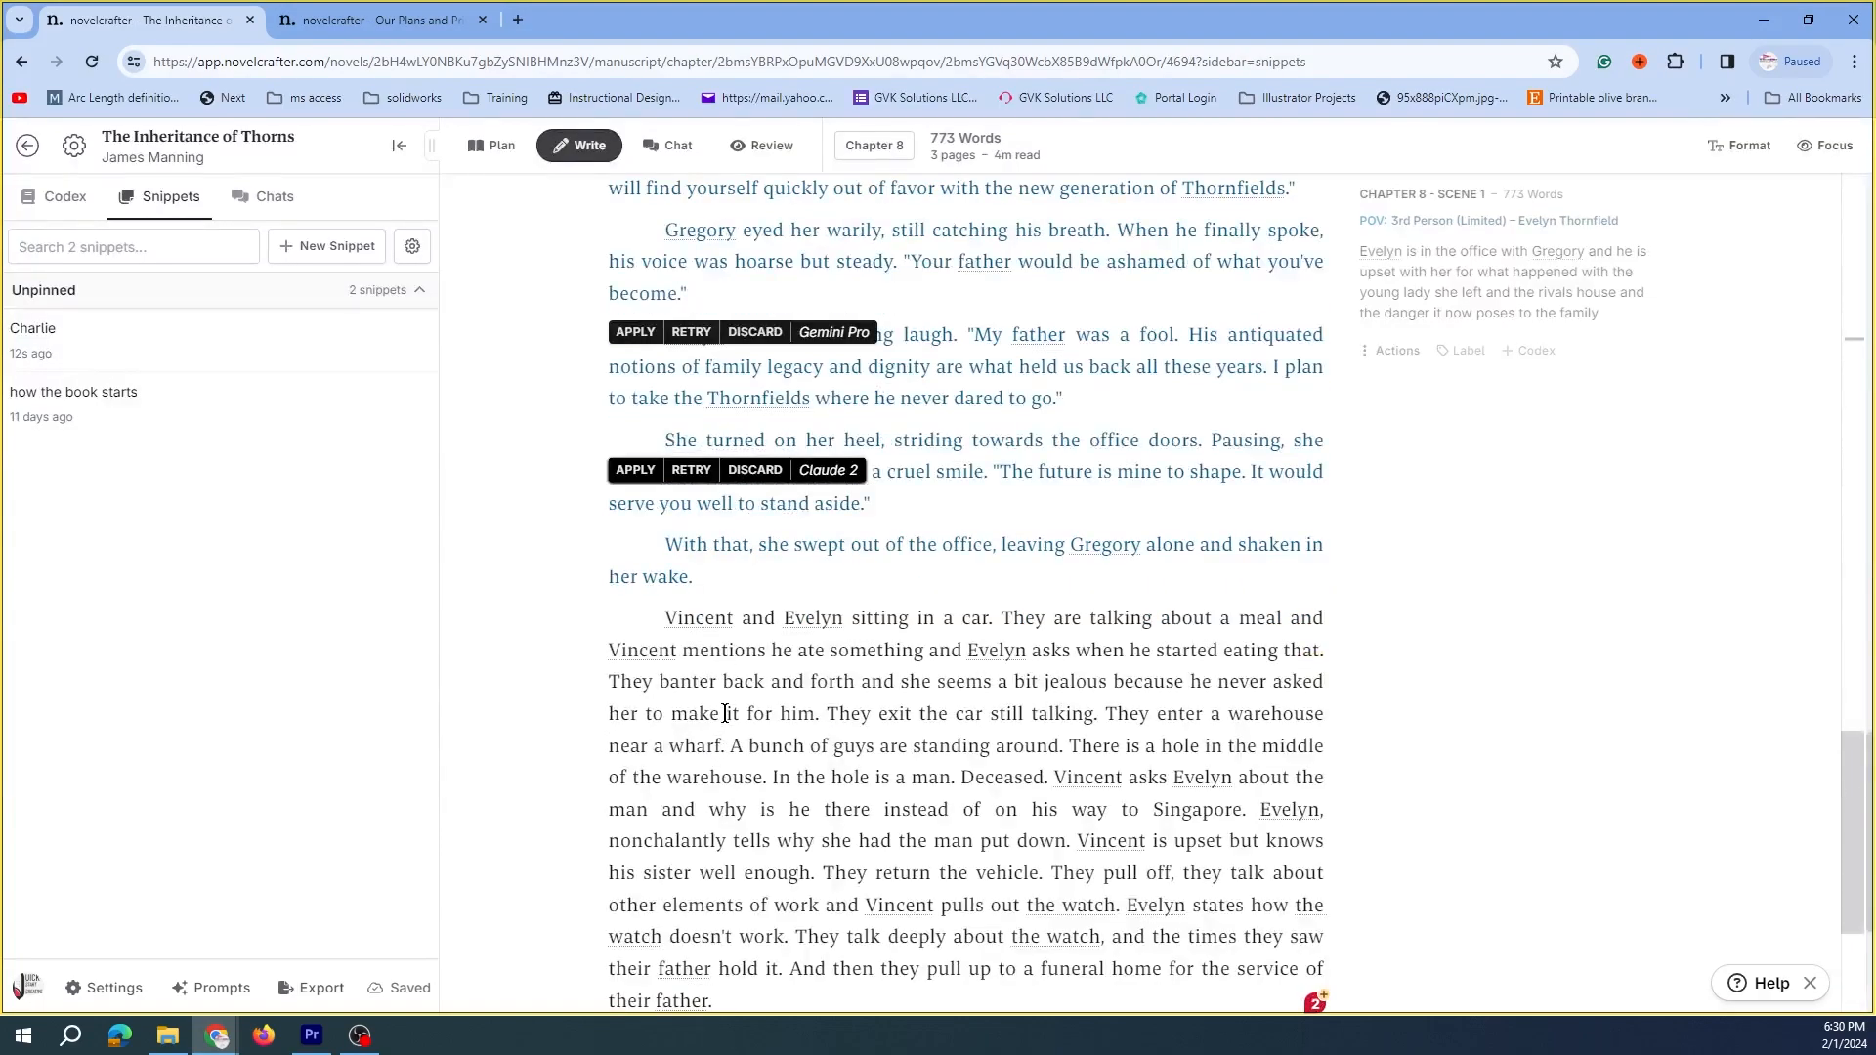
pyautogui.scroll(-3, 721, 711)
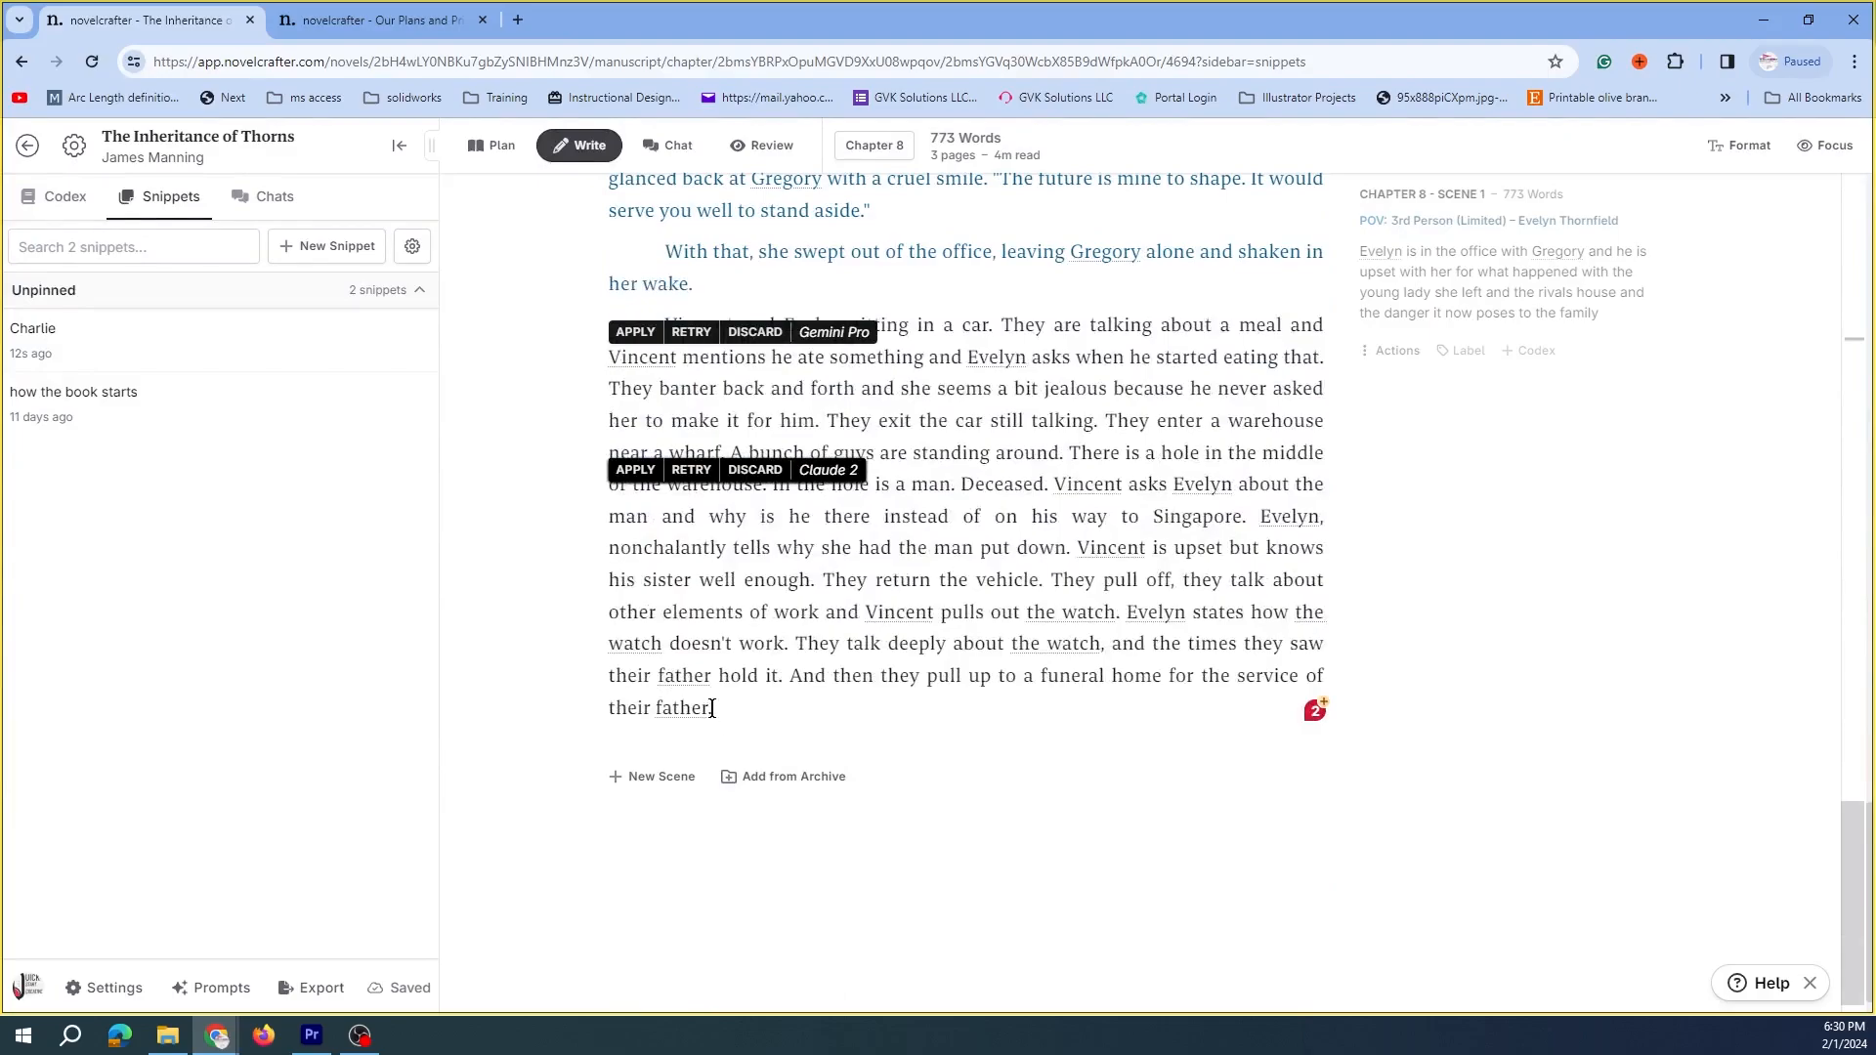
# Delete the pasted snippet paragraph from the end of Chapter 8
pyautogui.moveTo(711, 707); pyautogui.dragTo(779, 380)
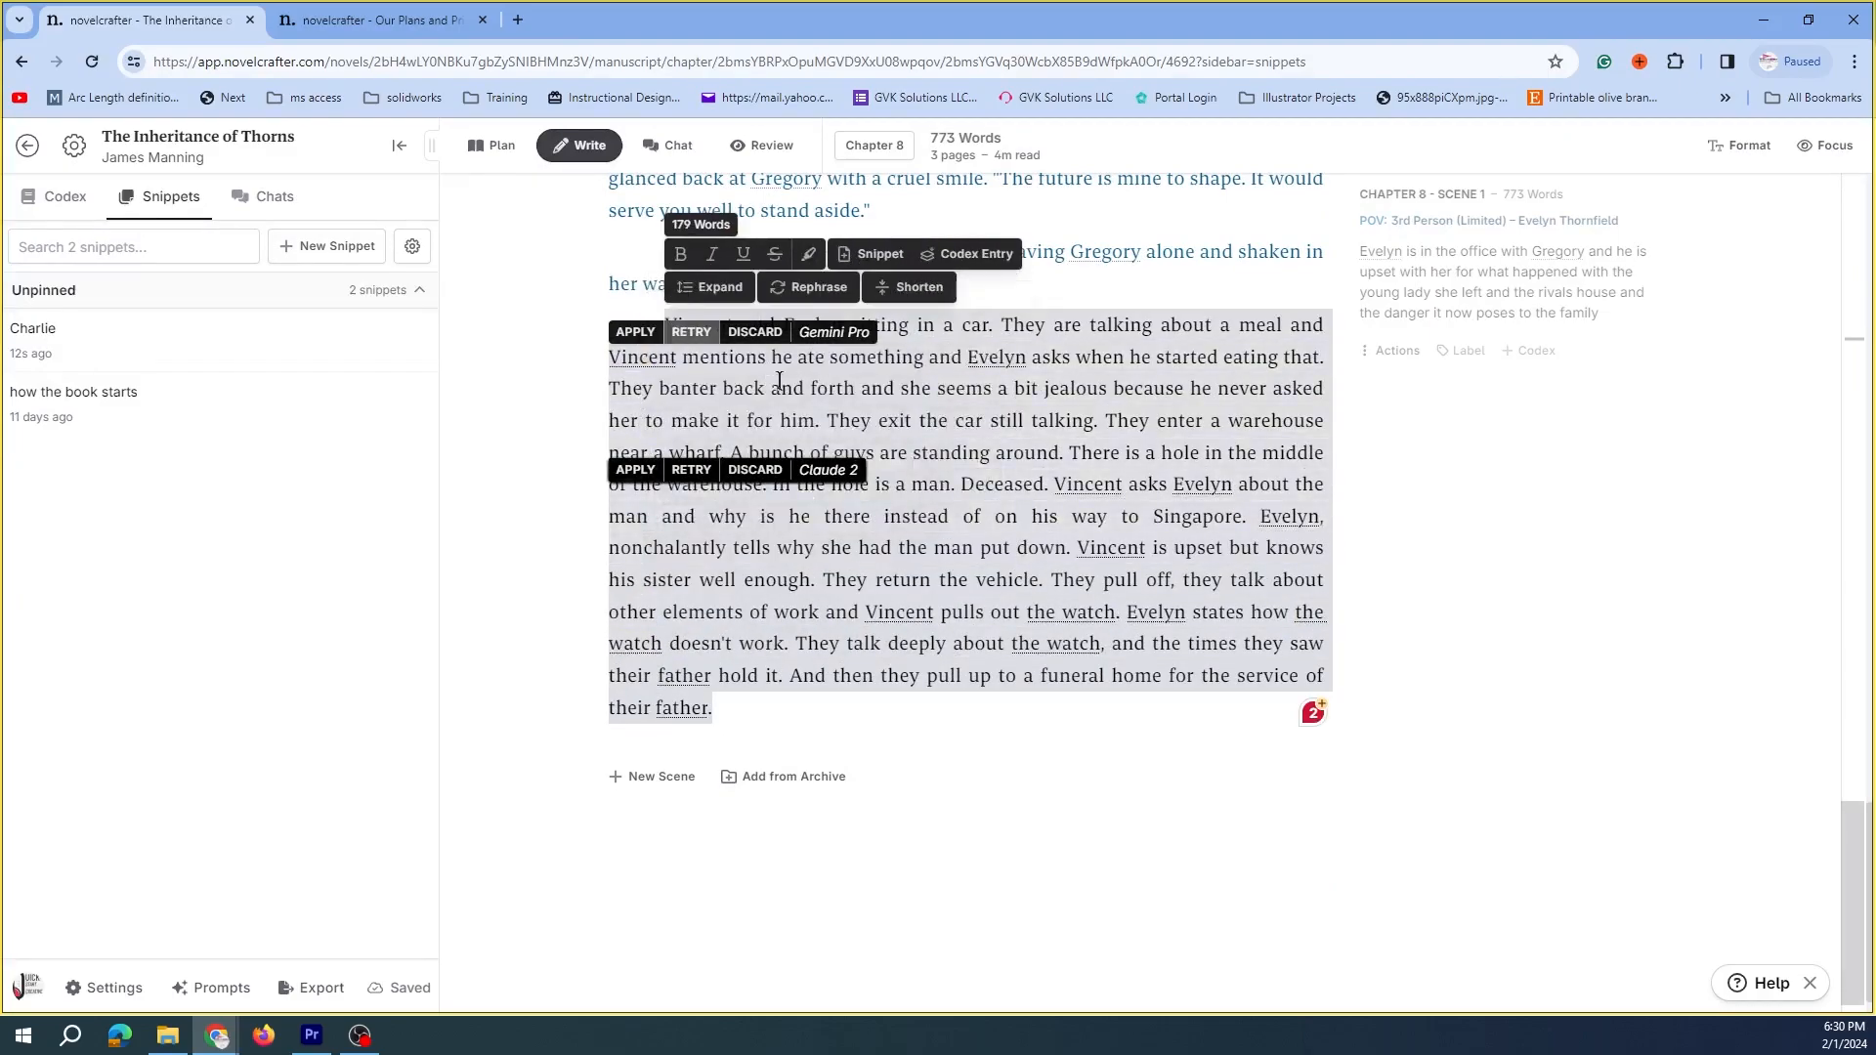
pyautogui.scroll(3, 779, 380)
pyautogui.press('BackSpace')
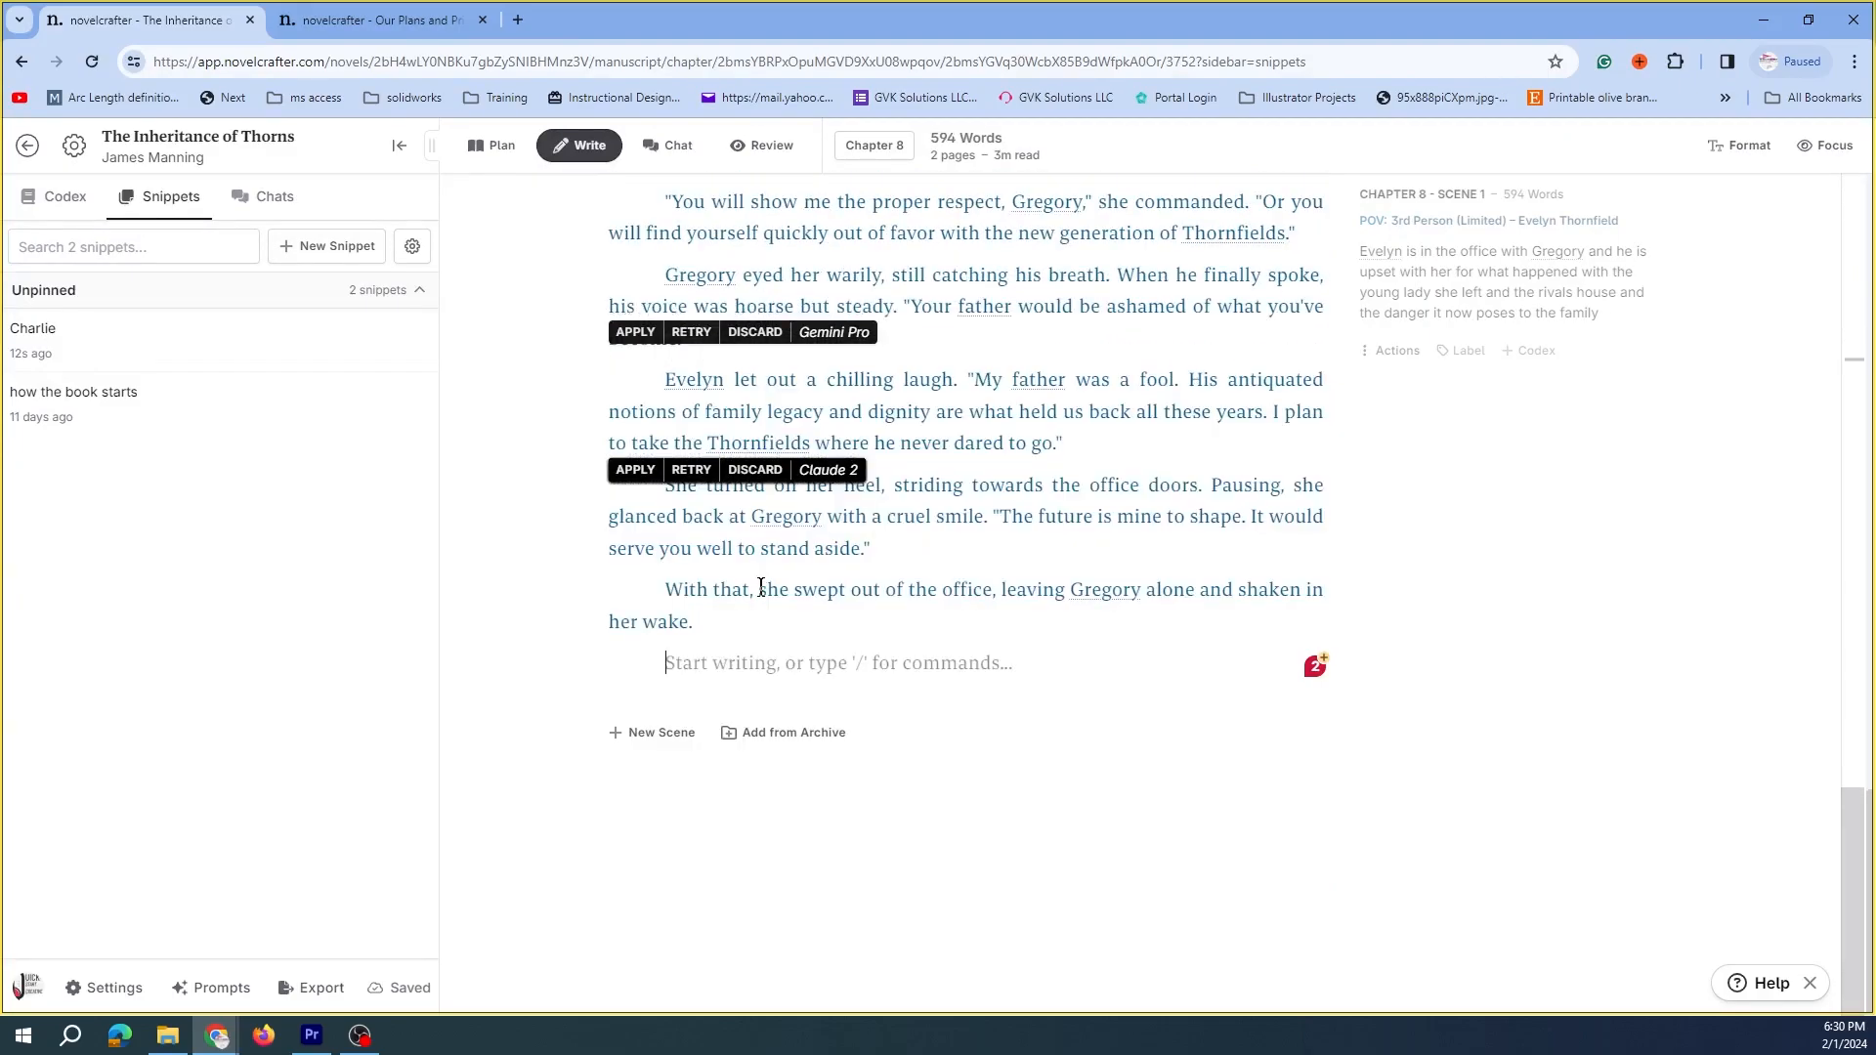
pyautogui.click(787, 593)
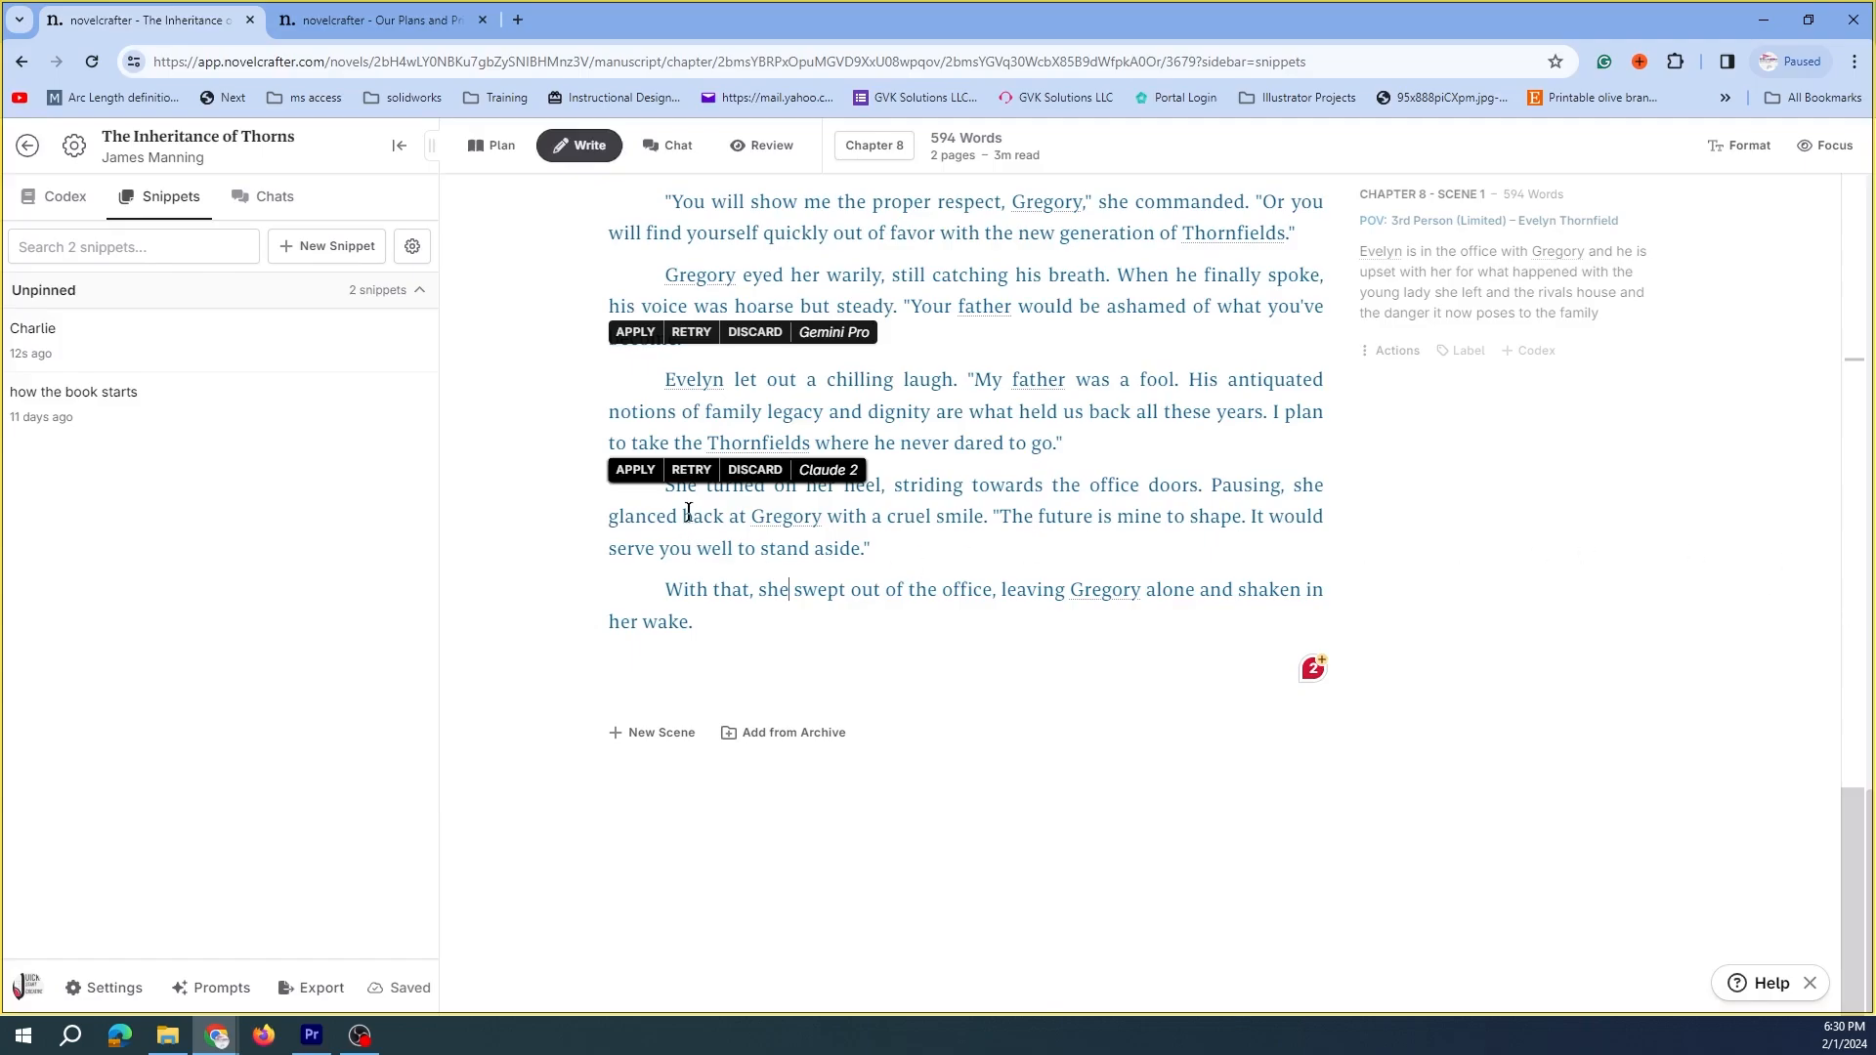
# Leave Chapter 8 for the plan outline, return to the novel library and open The Gathering Storm
pyautogui.scroll(15, 977, 469)
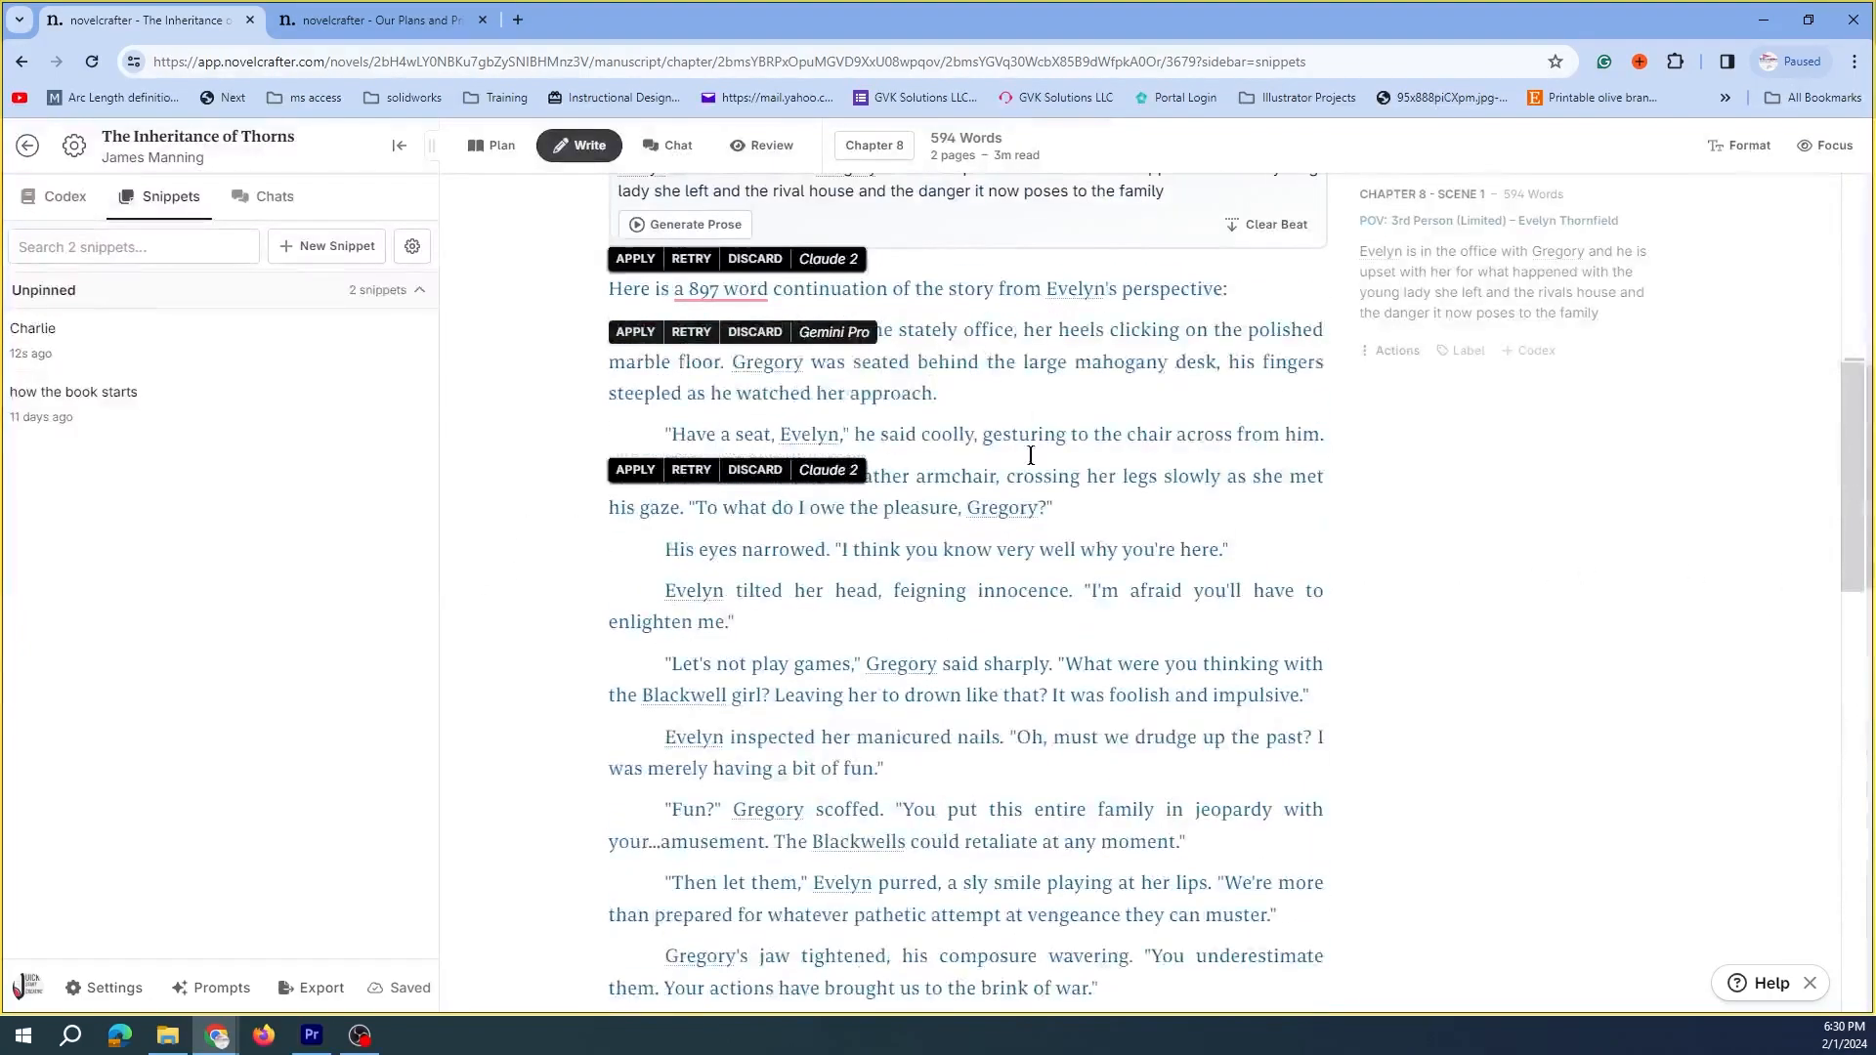
pyautogui.scroll(7, 1072, 401)
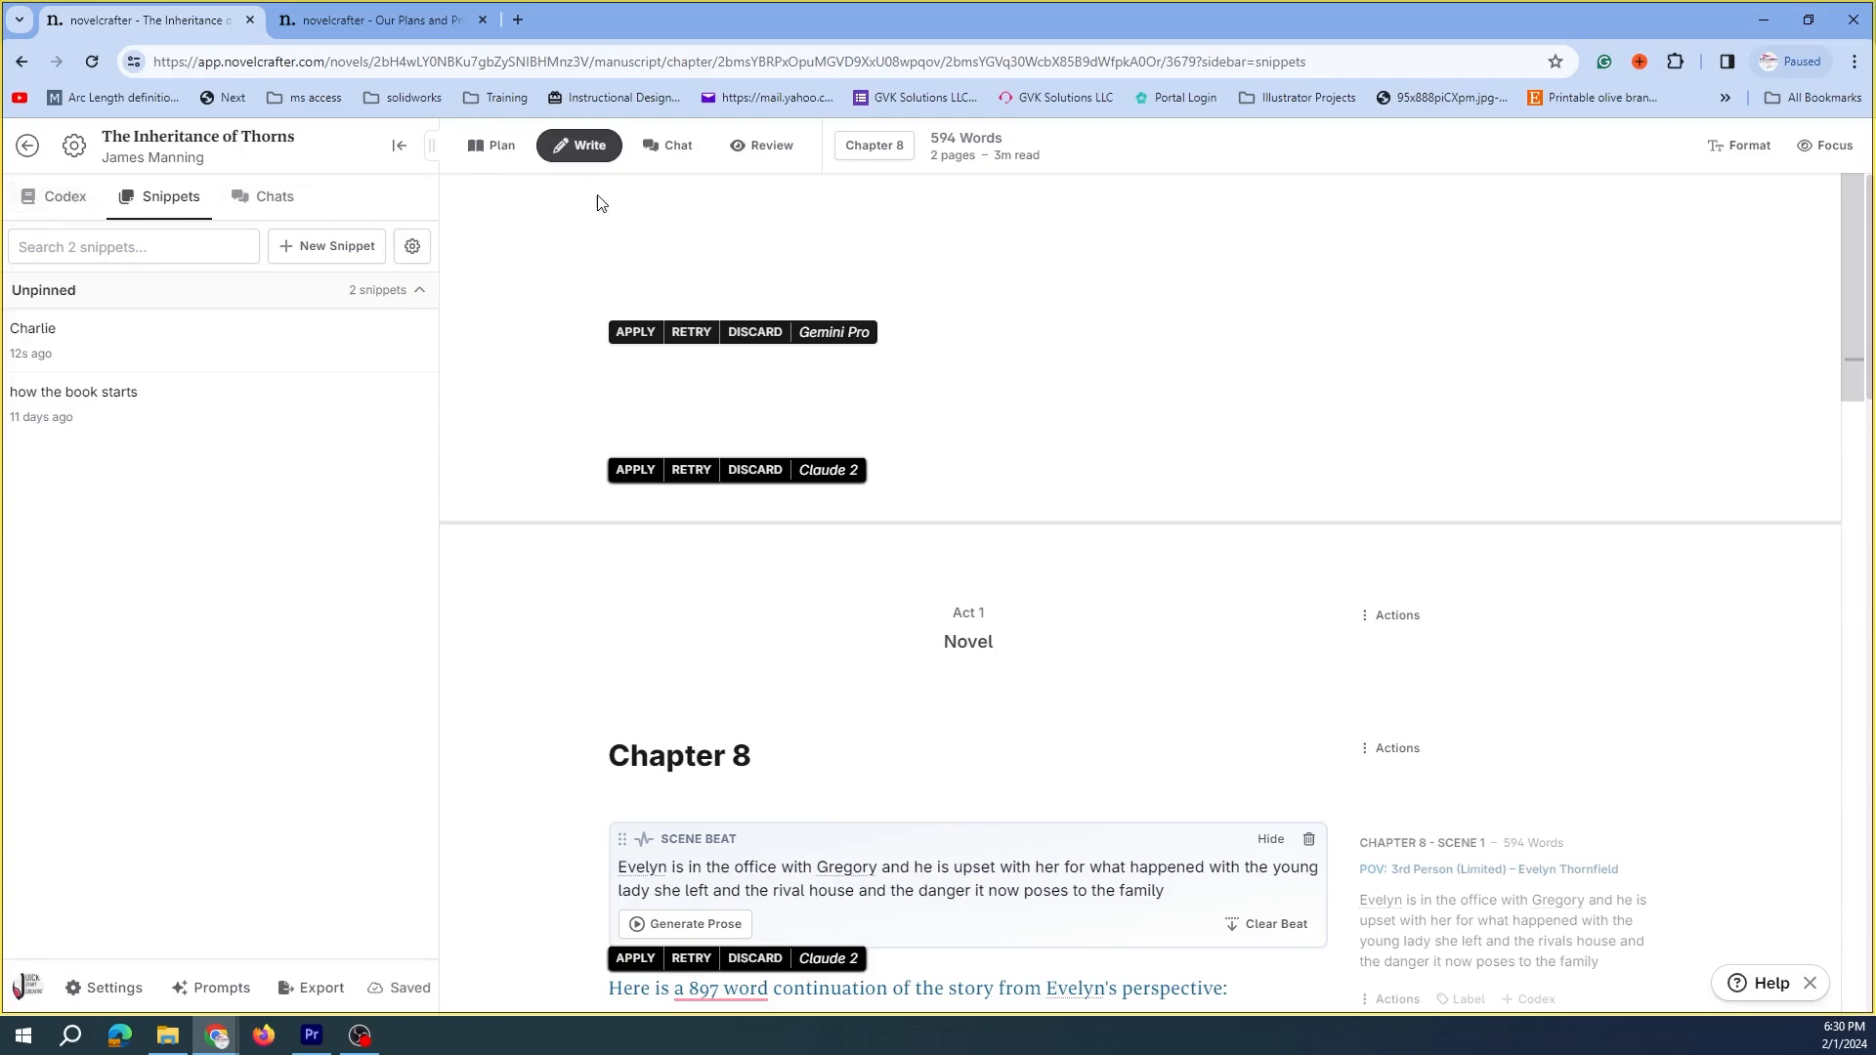
pyautogui.click(490, 145)
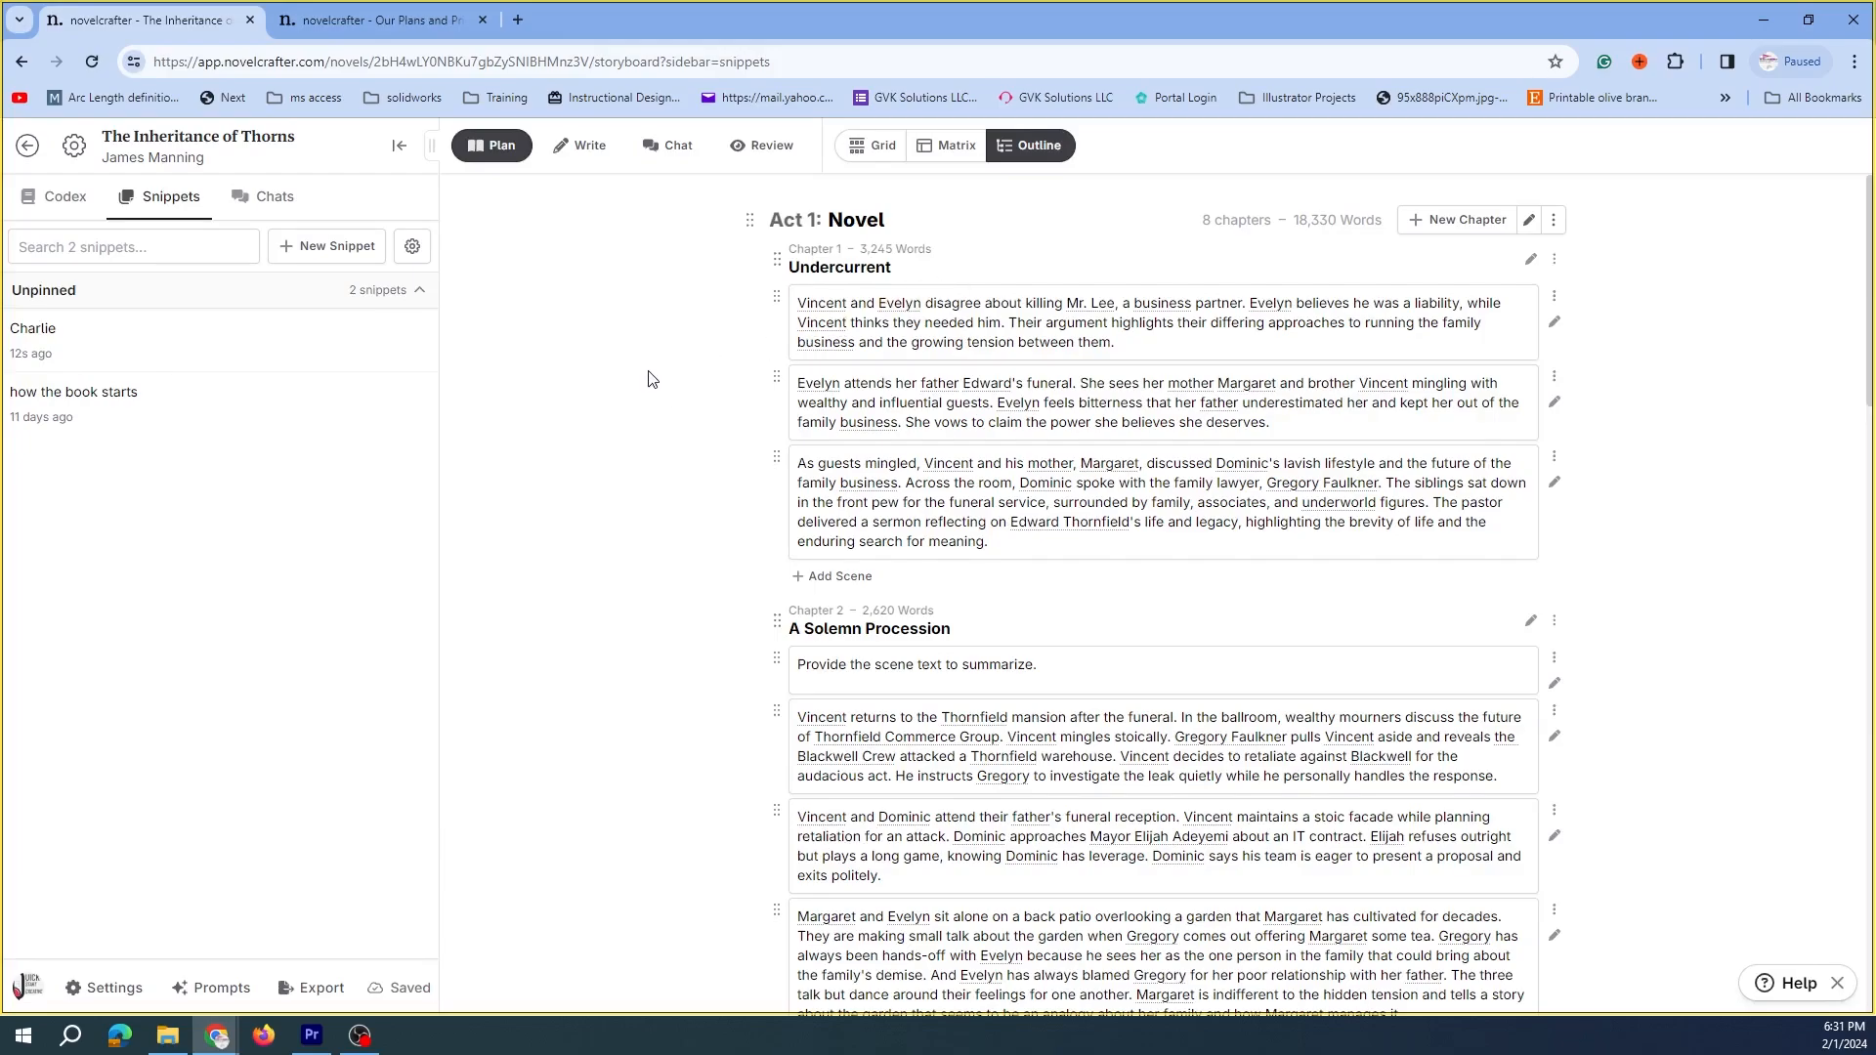
pyautogui.click(21, 145)
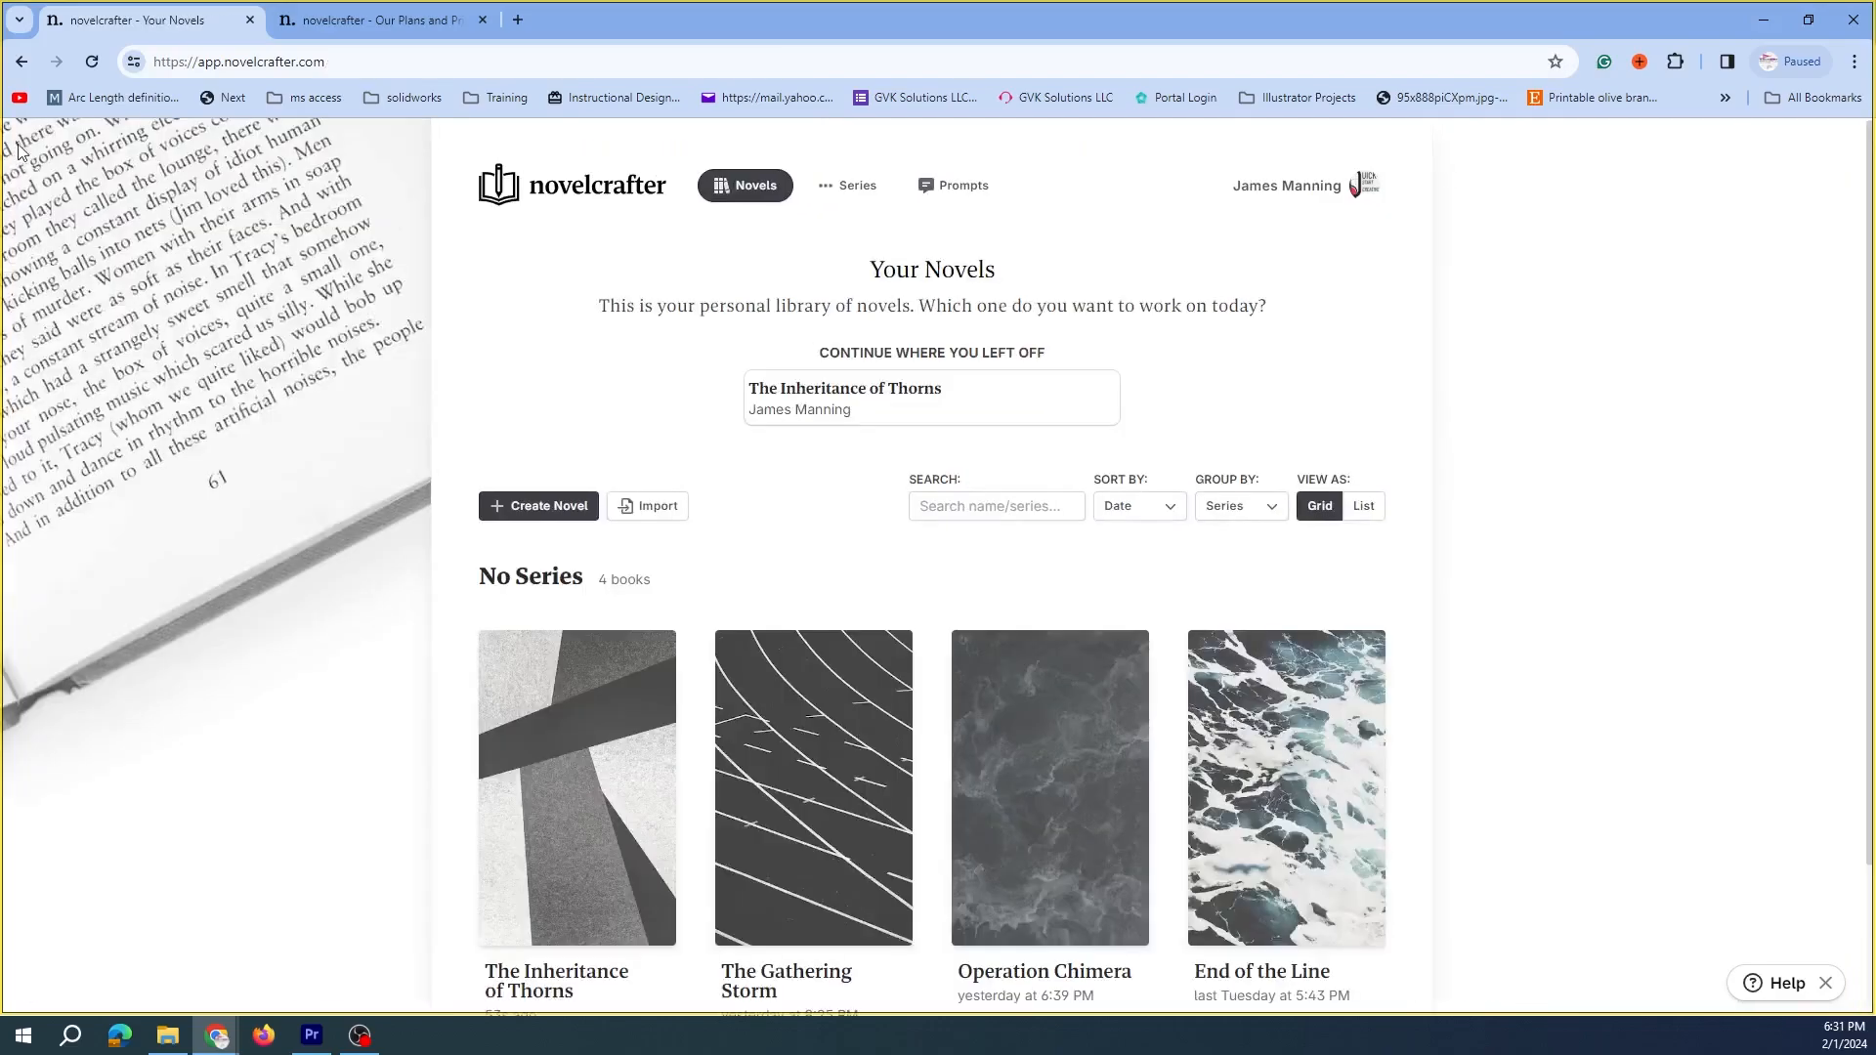
pyautogui.scroll(-2, 831, 587)
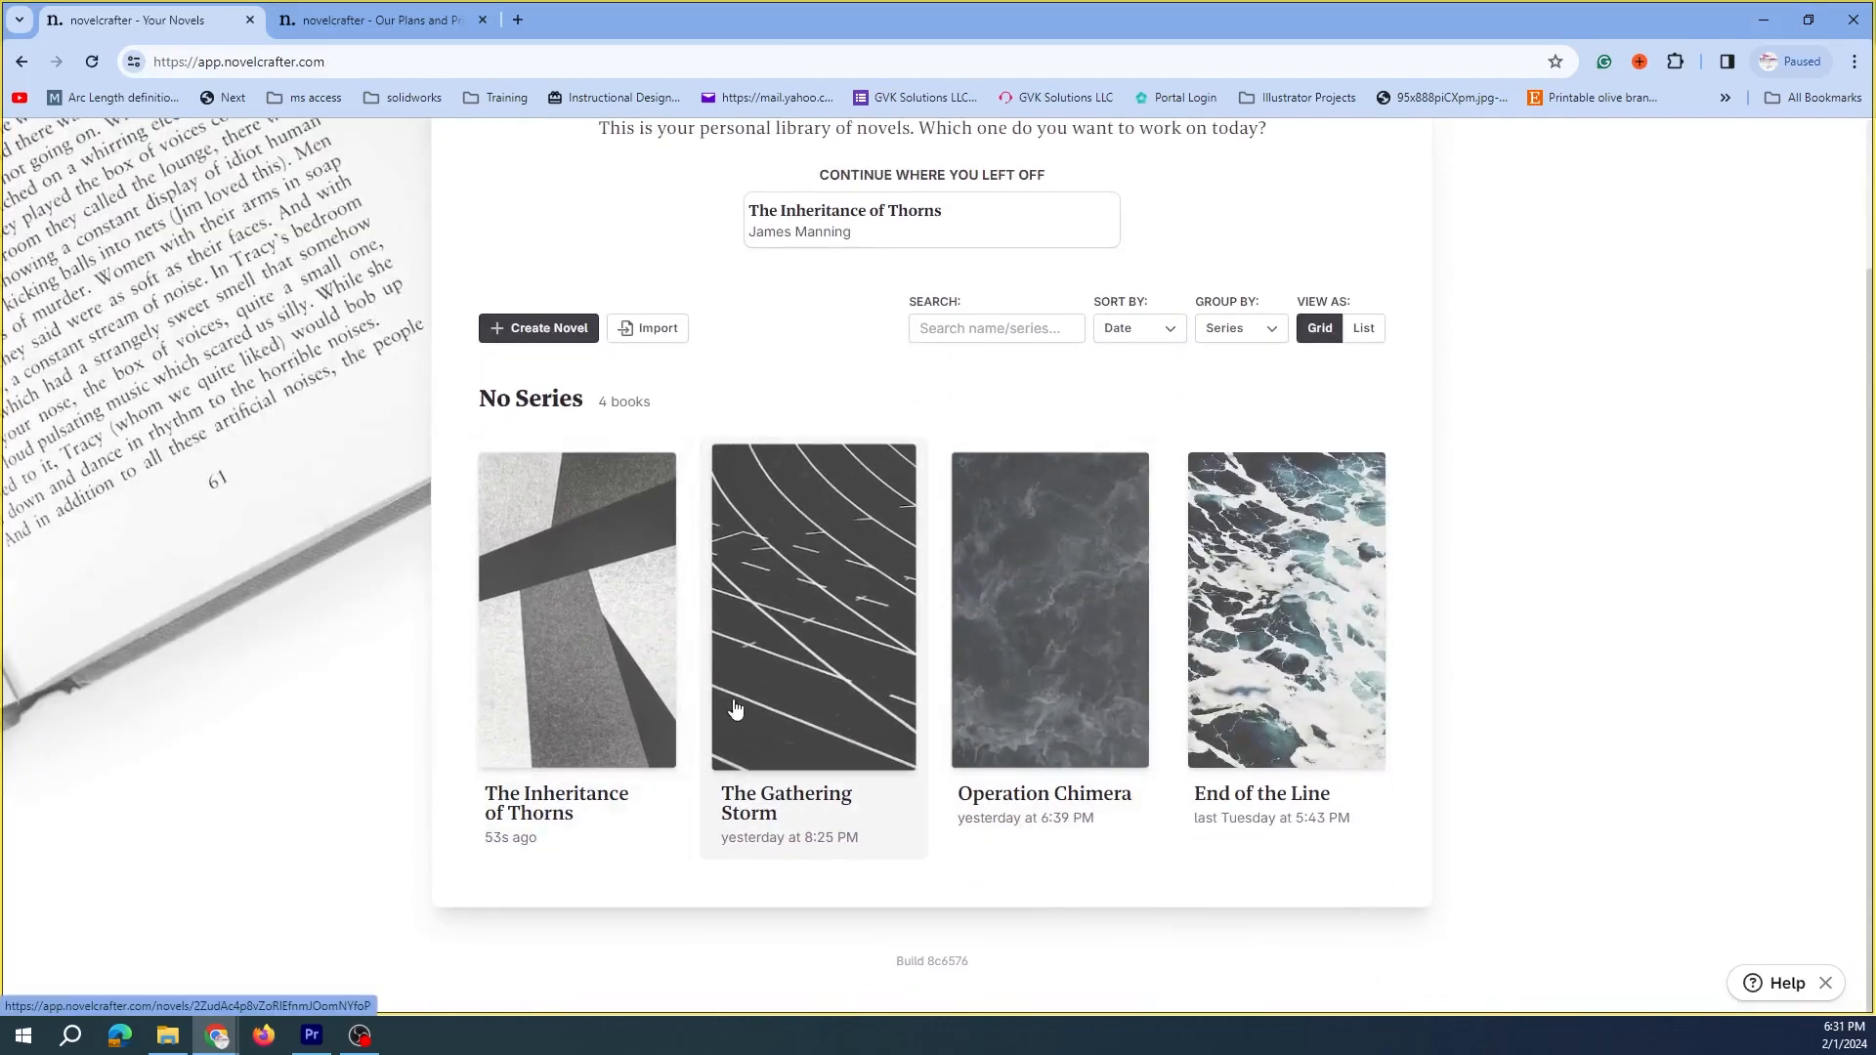
pyautogui.click(818, 622)
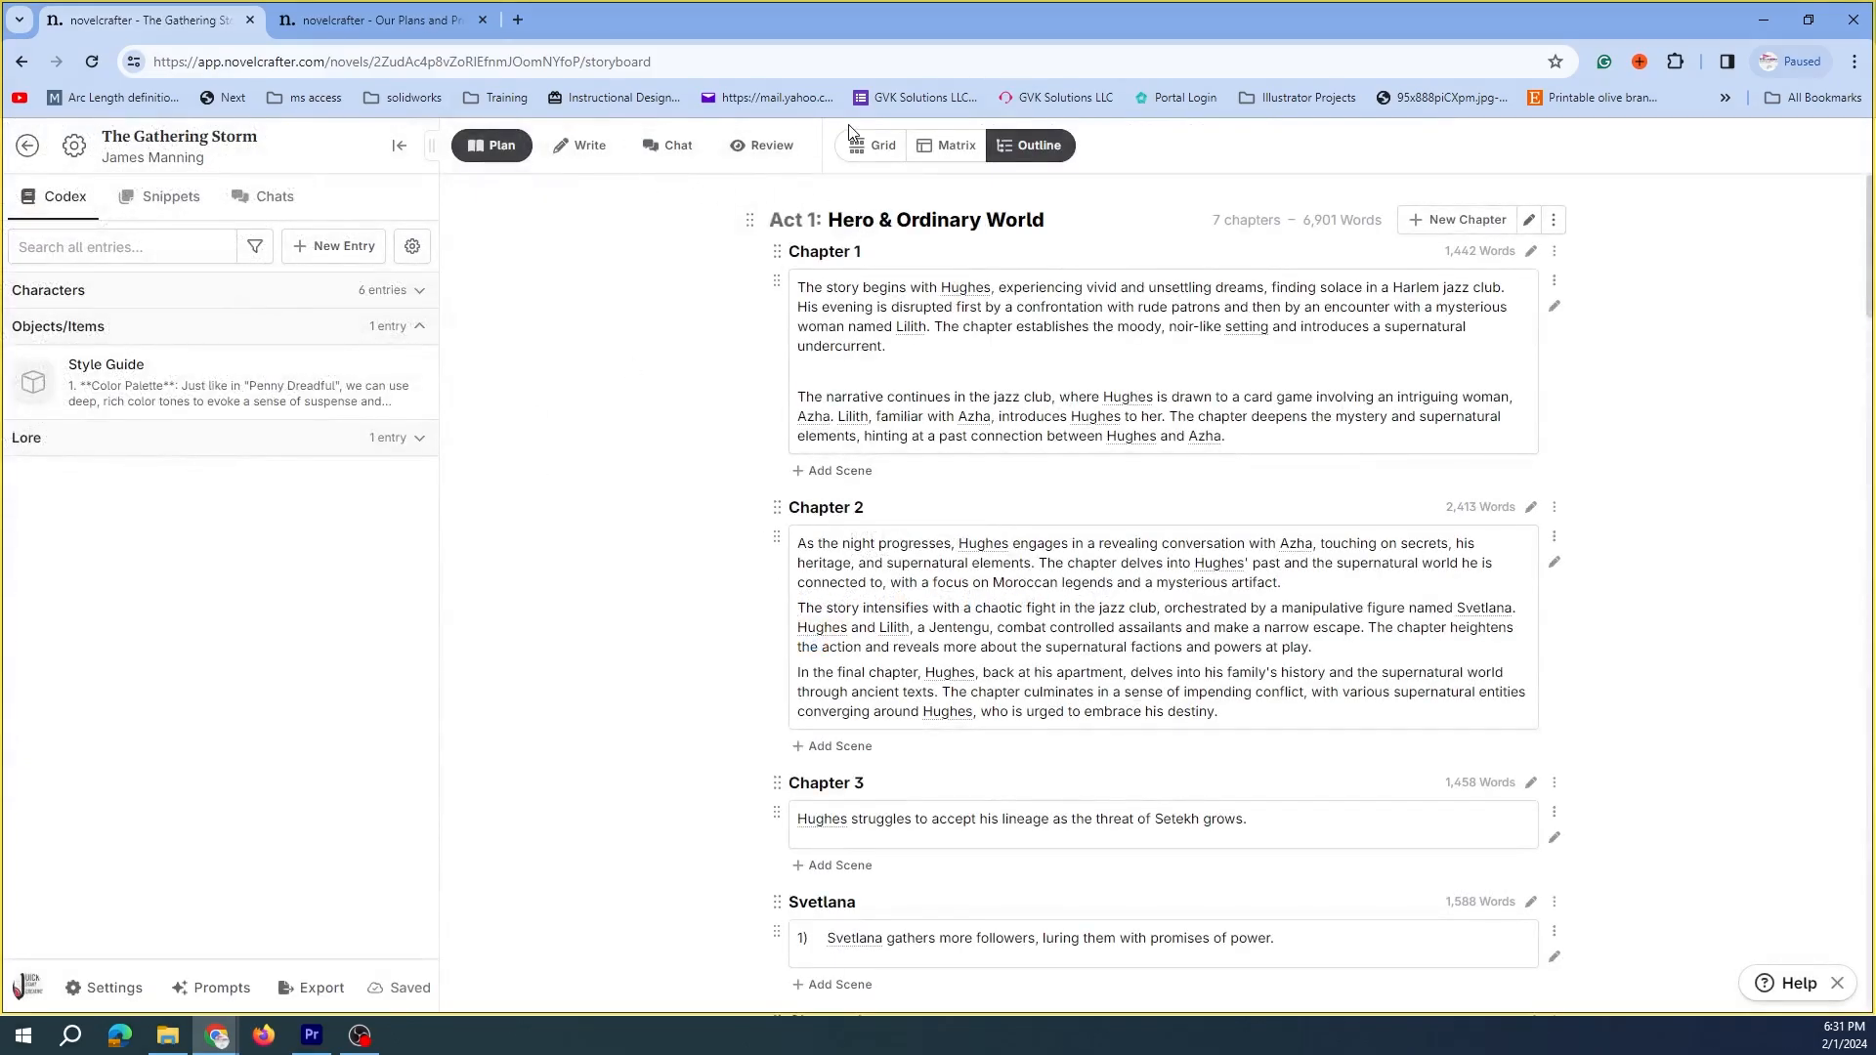
# Show The Gathering Storm's plan as a grid, look through its acts down to Act 4, and expand the Codex characters
pyautogui.click(860, 146)
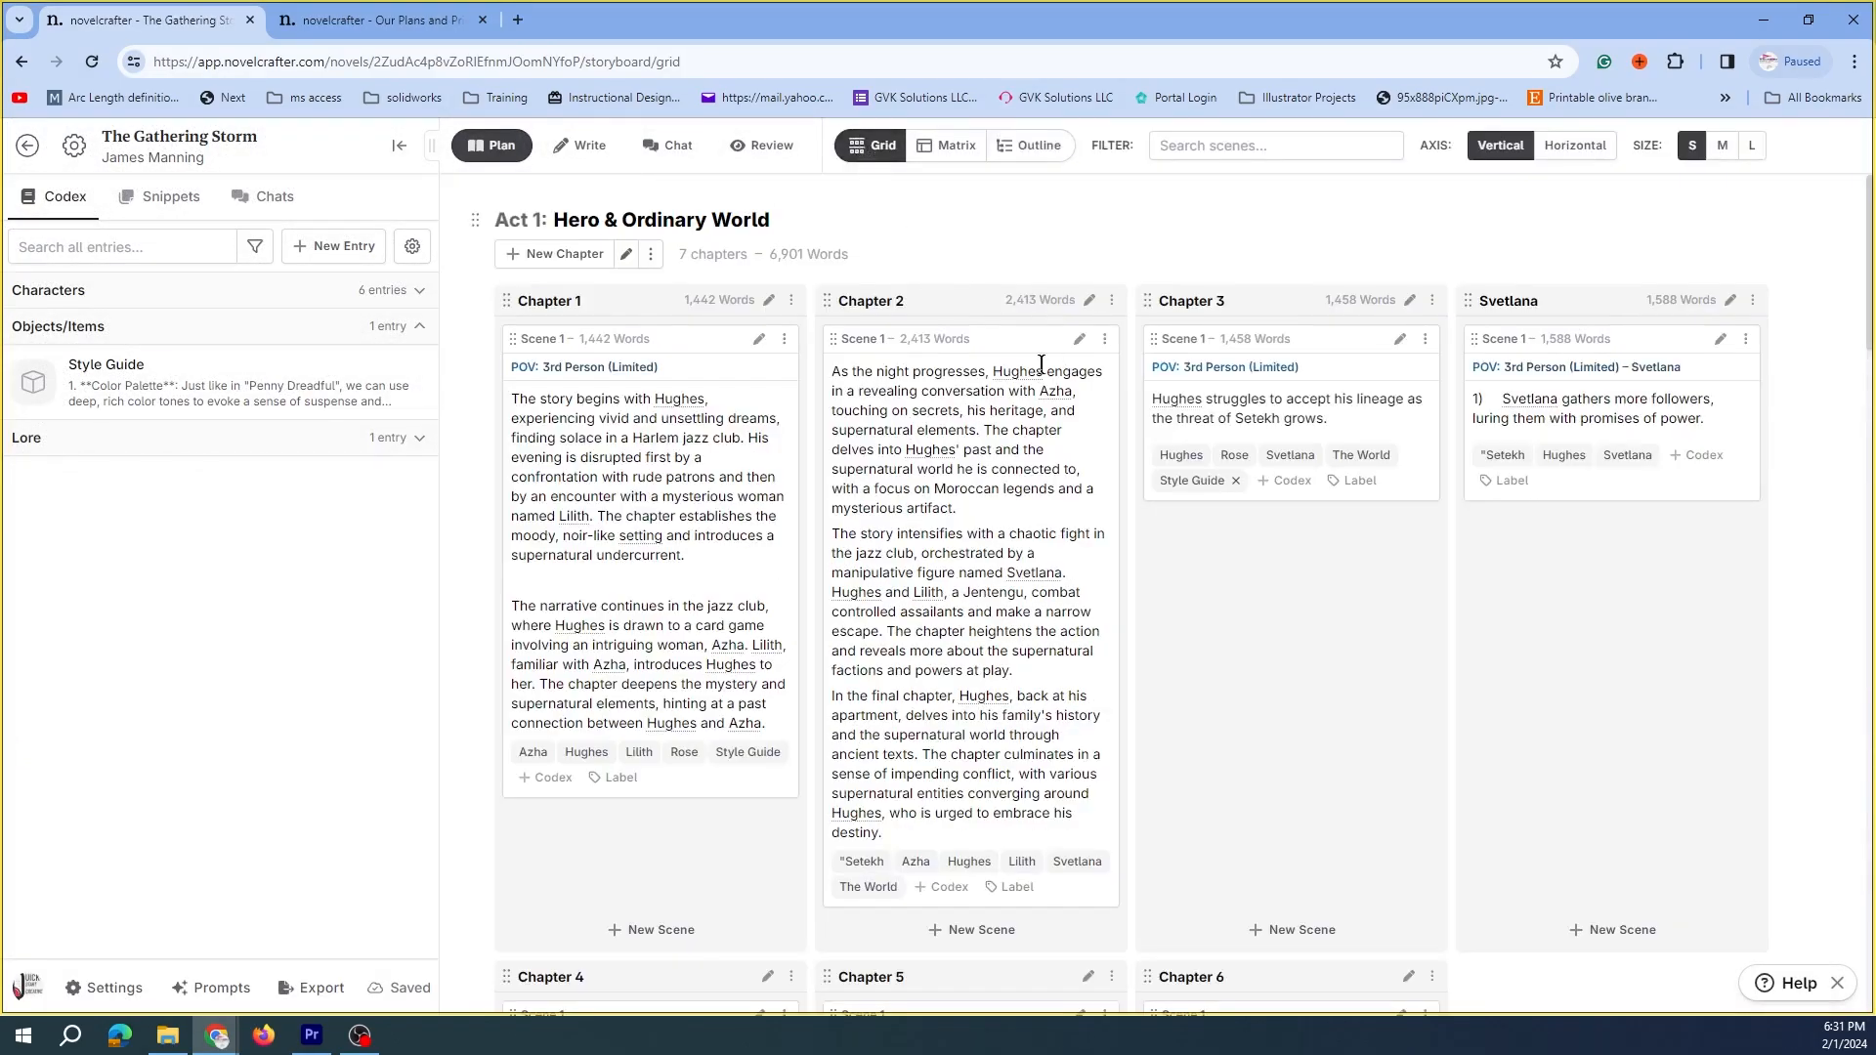
pyautogui.scroll(-15, 1040, 364)
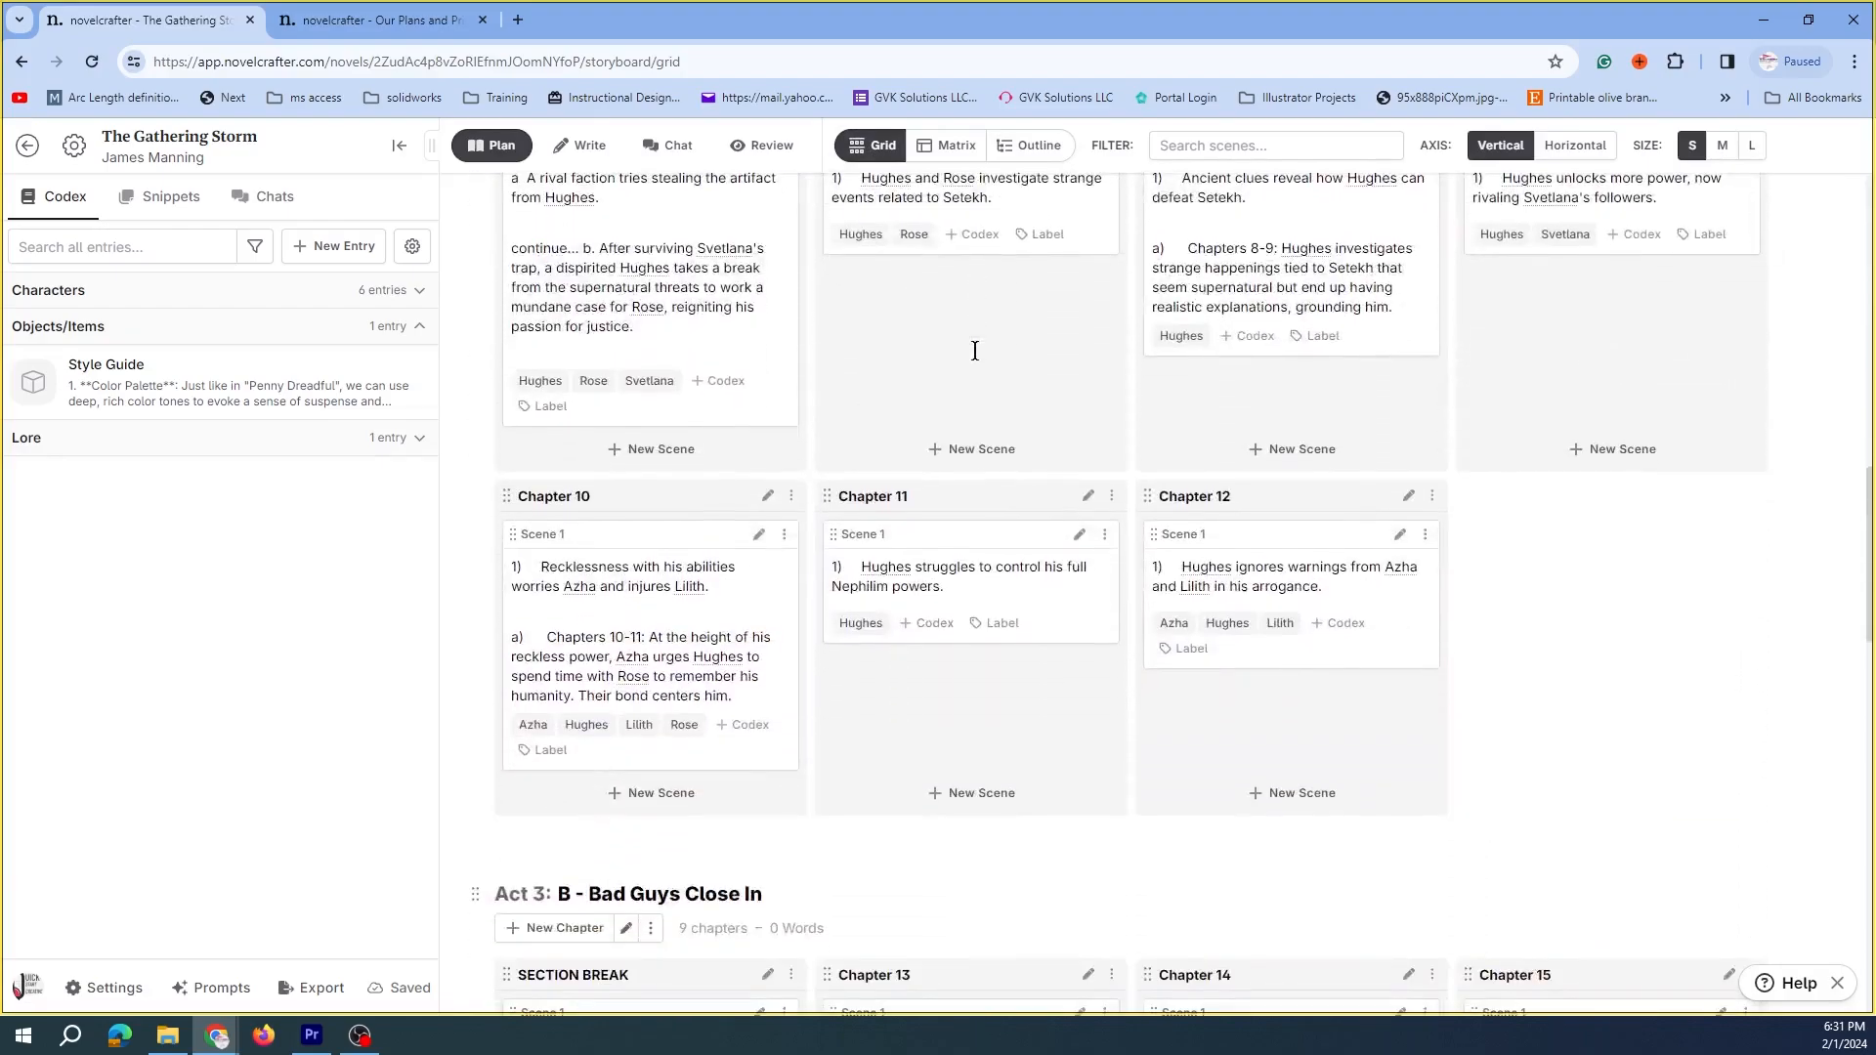
pyautogui.scroll(-10, 974, 351)
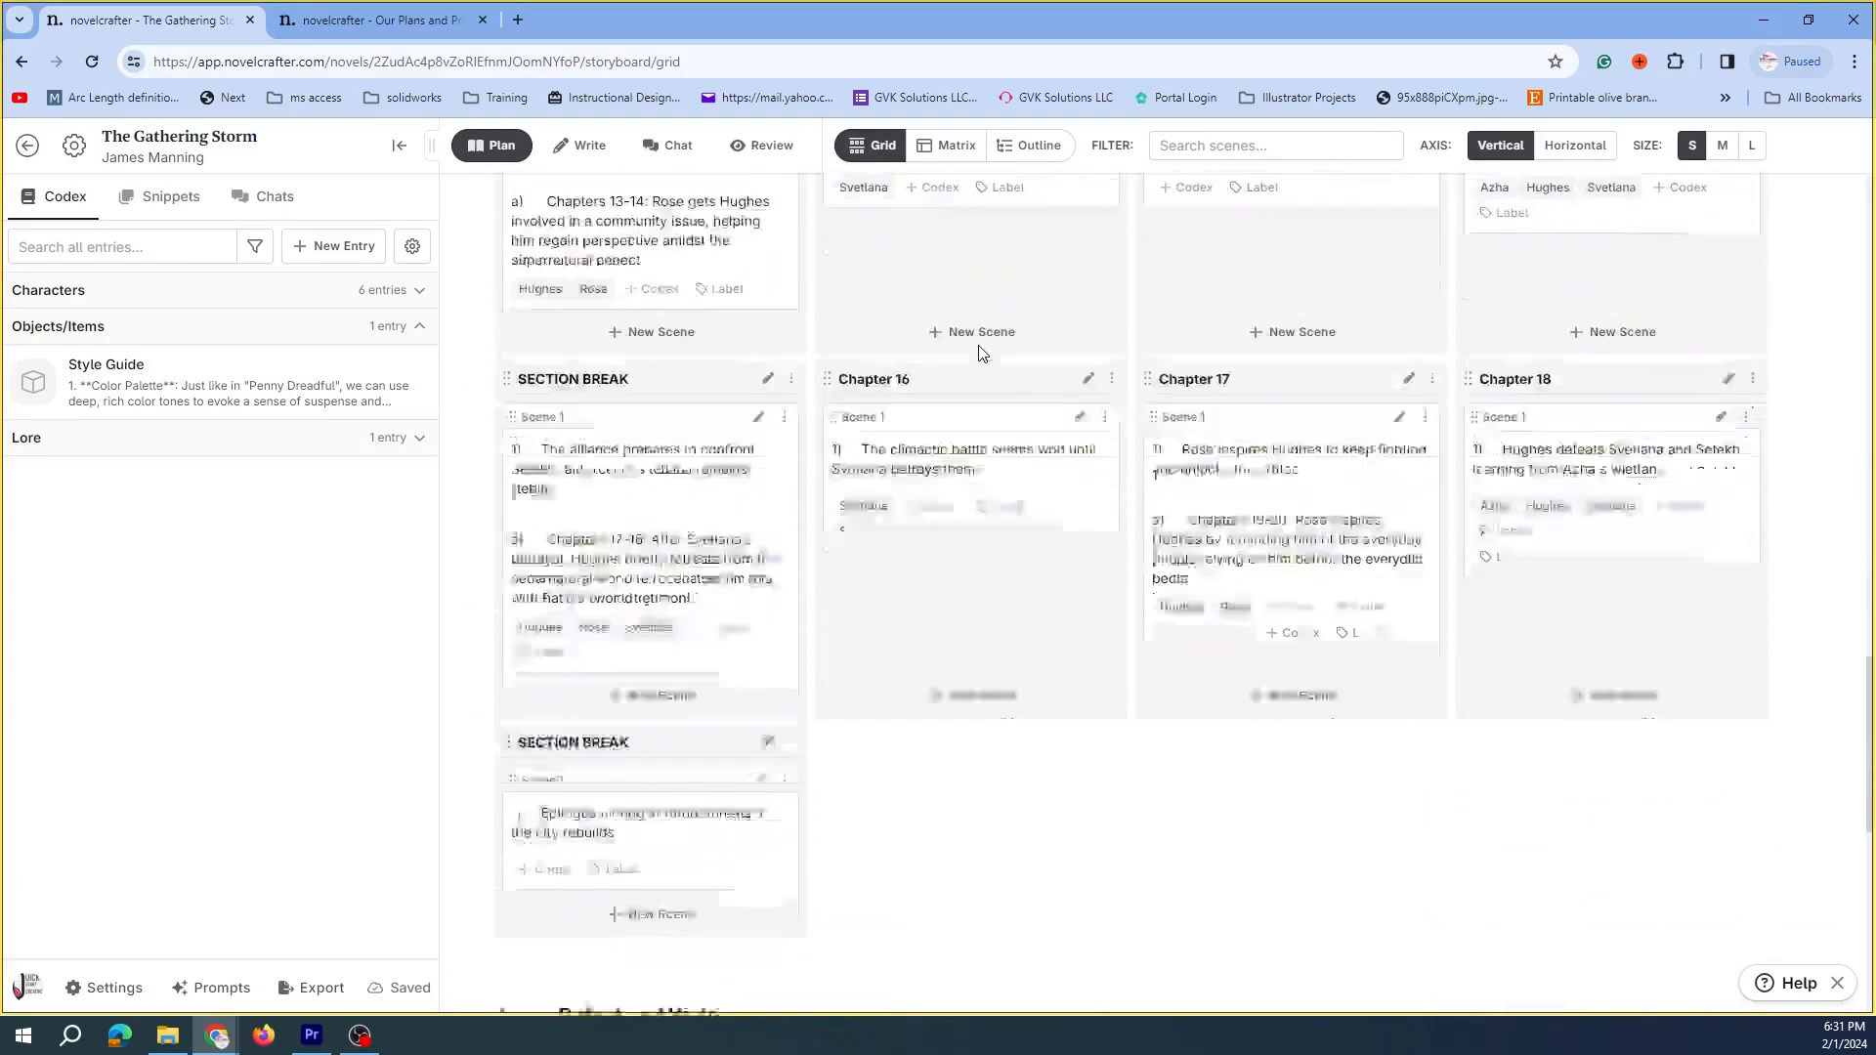
pyautogui.scroll(-8, 980, 352)
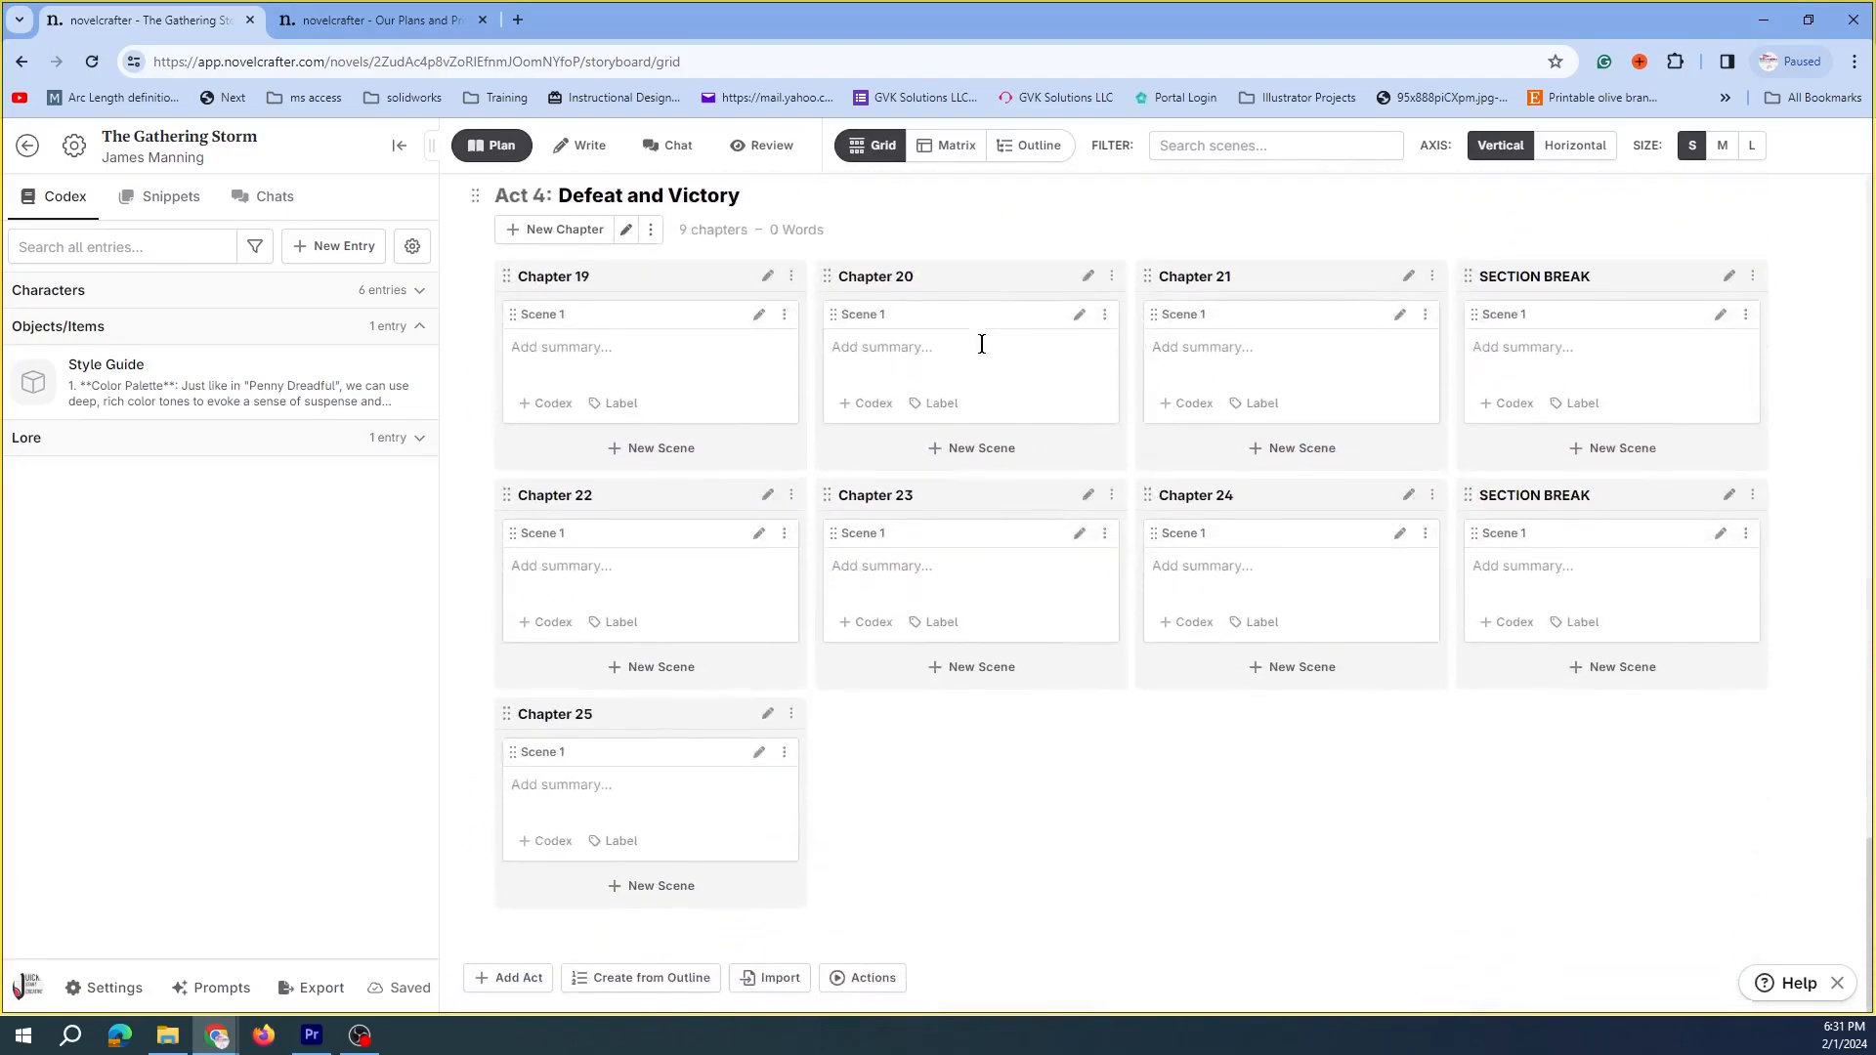
pyautogui.scroll(20, 981, 344)
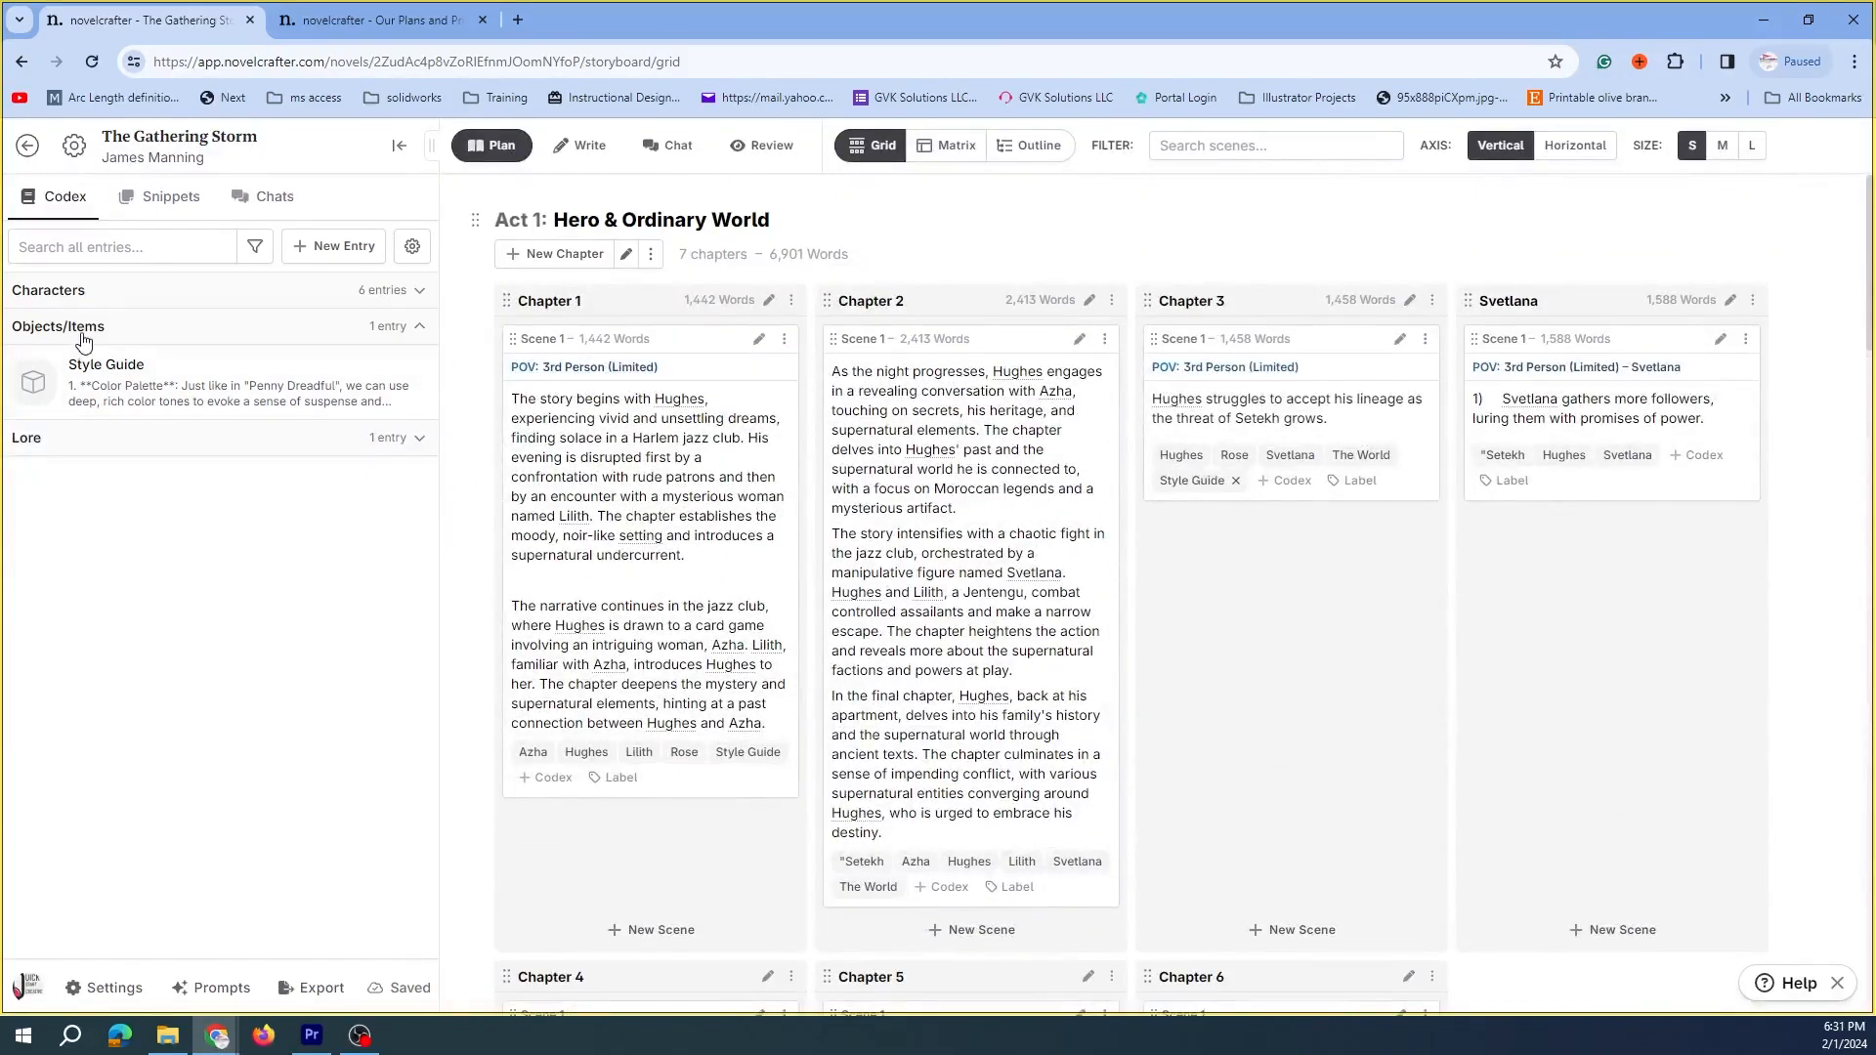
pyautogui.click(88, 291)
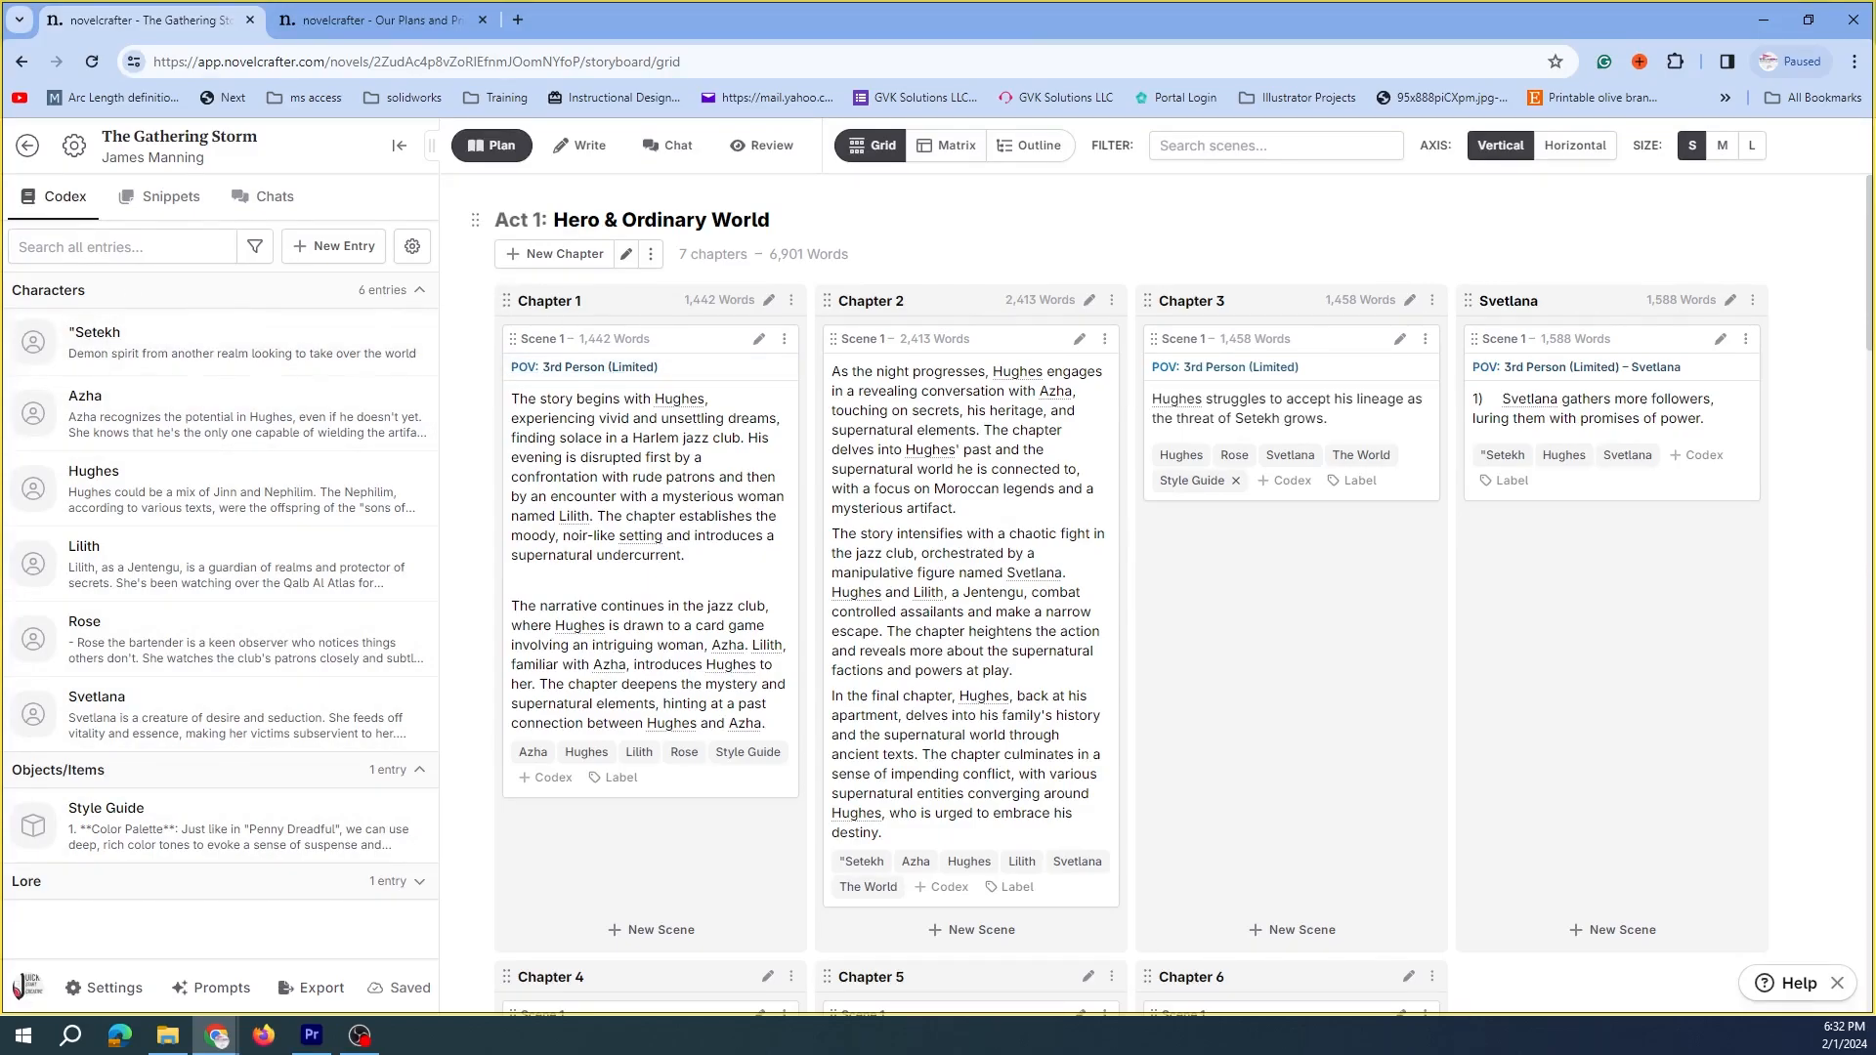
# Return to the novel library to view the books and reopen The Gathering Storm
pyautogui.click(27, 145)
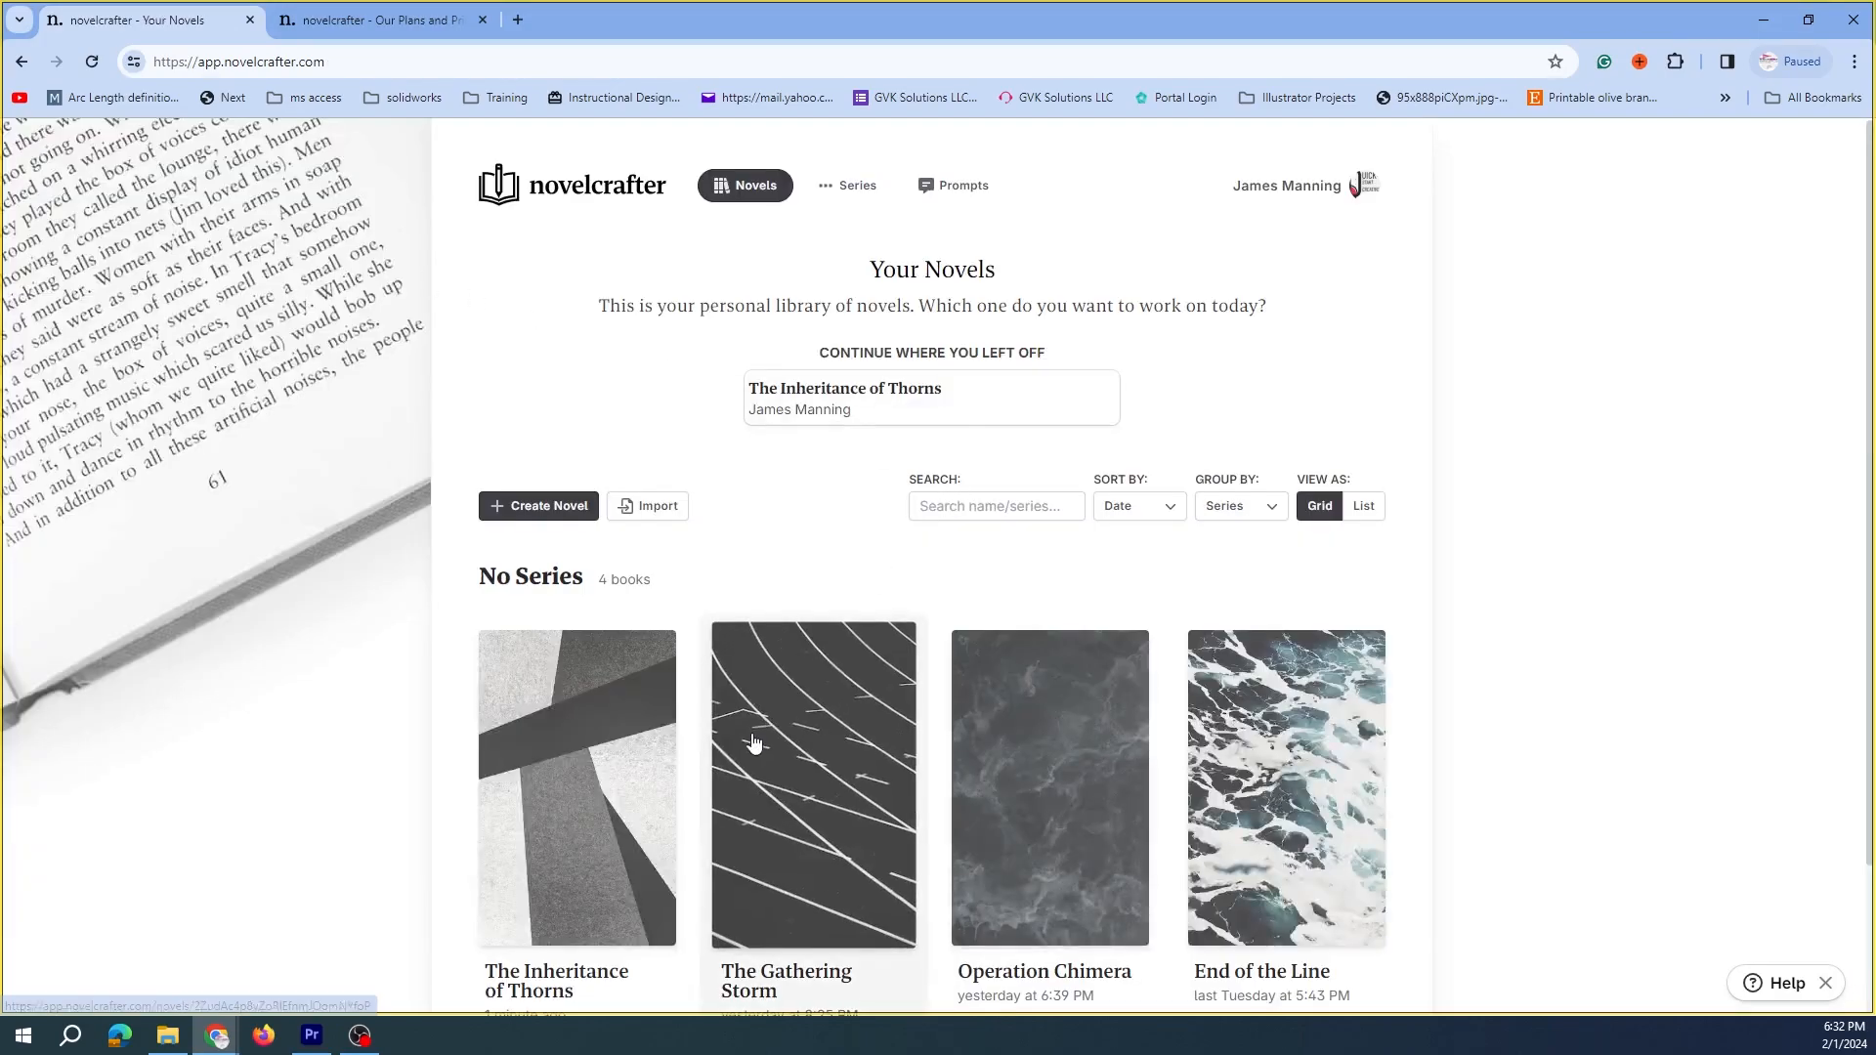
pyautogui.scroll(-2, 1006, 669)
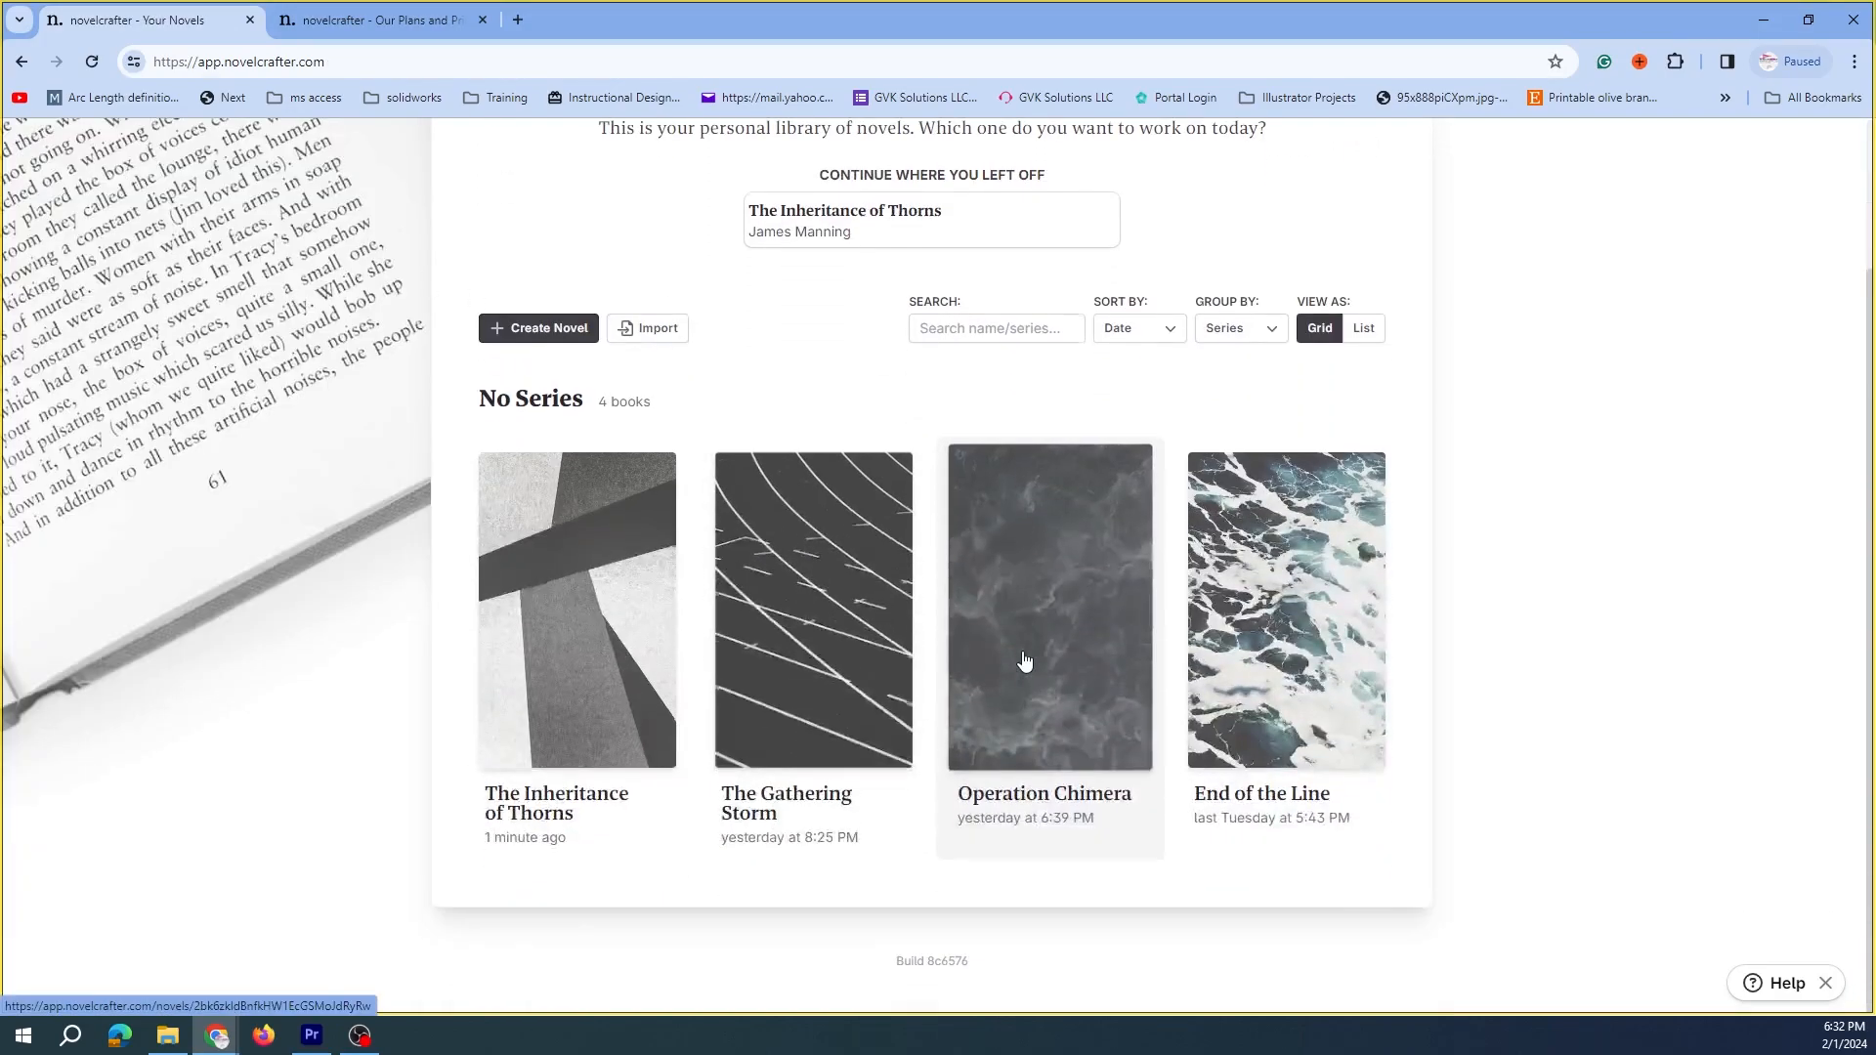
pyautogui.click(877, 622)
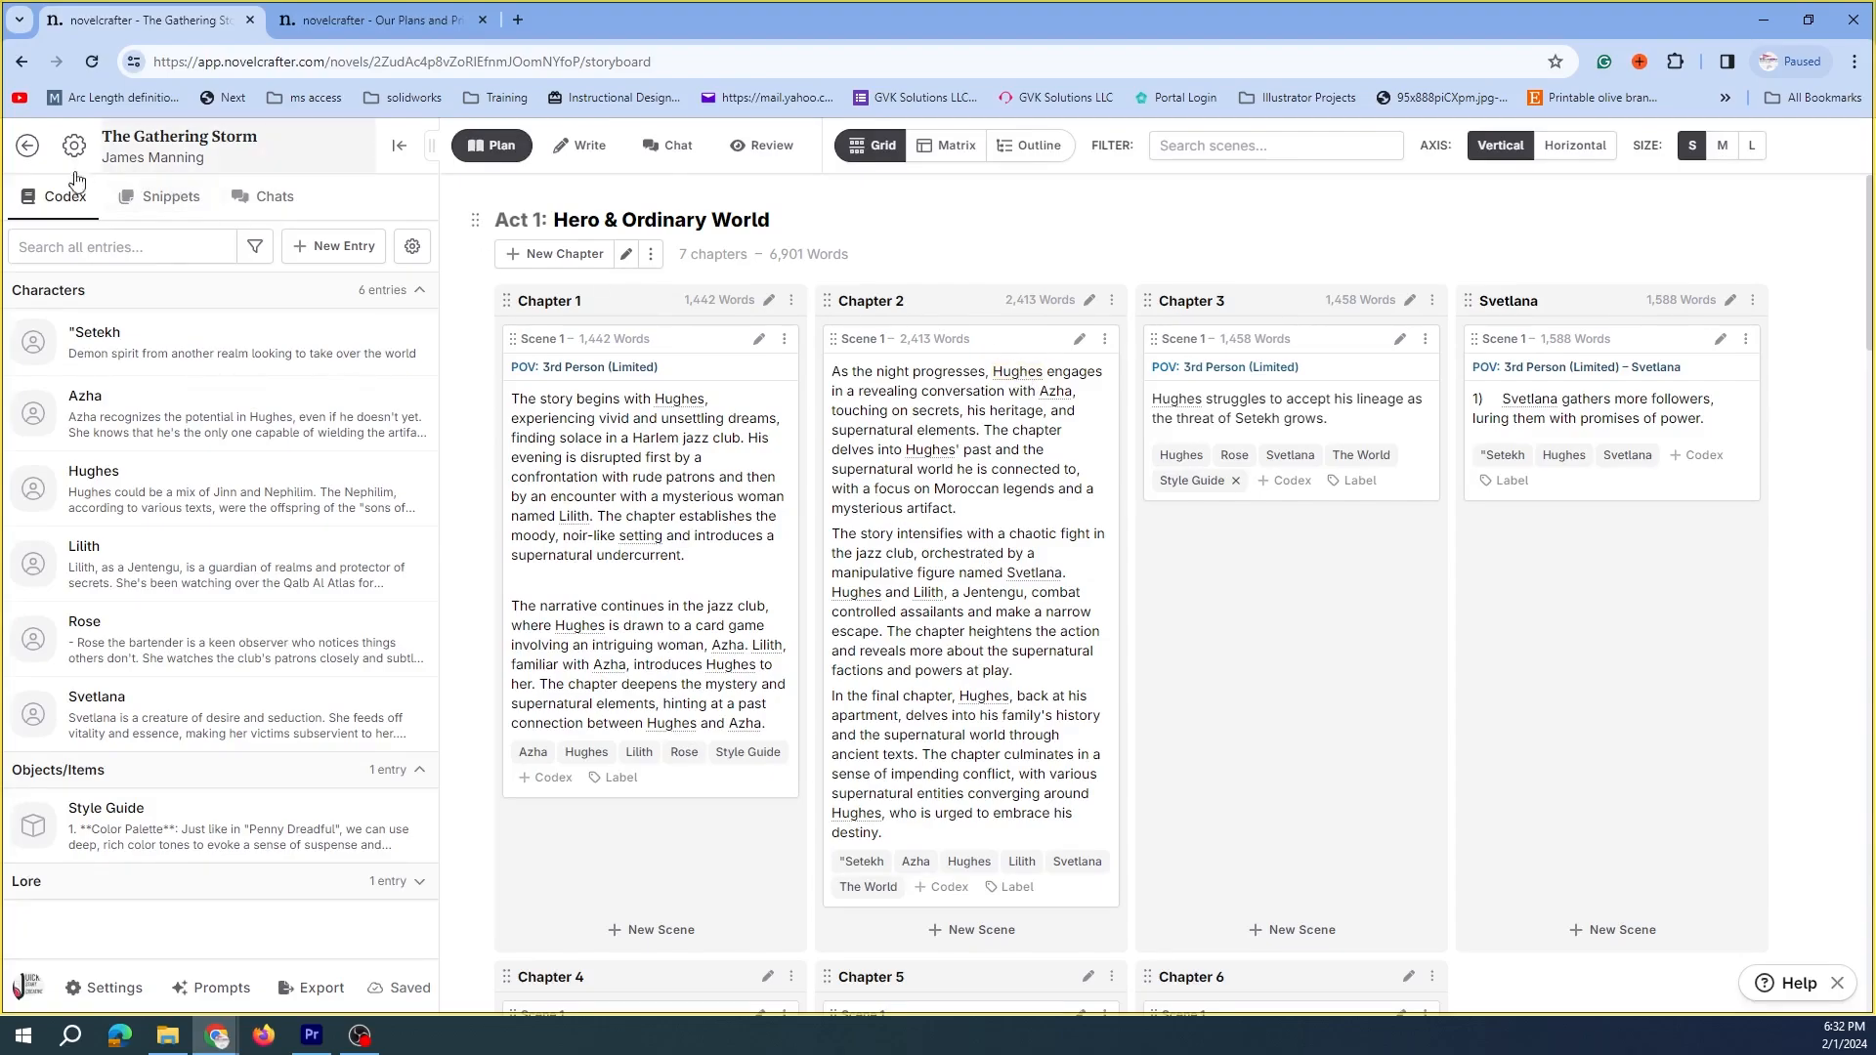
# Return to the novel library and open the account settings to show the AI credentials and connected vendors
pyautogui.click(25, 147)
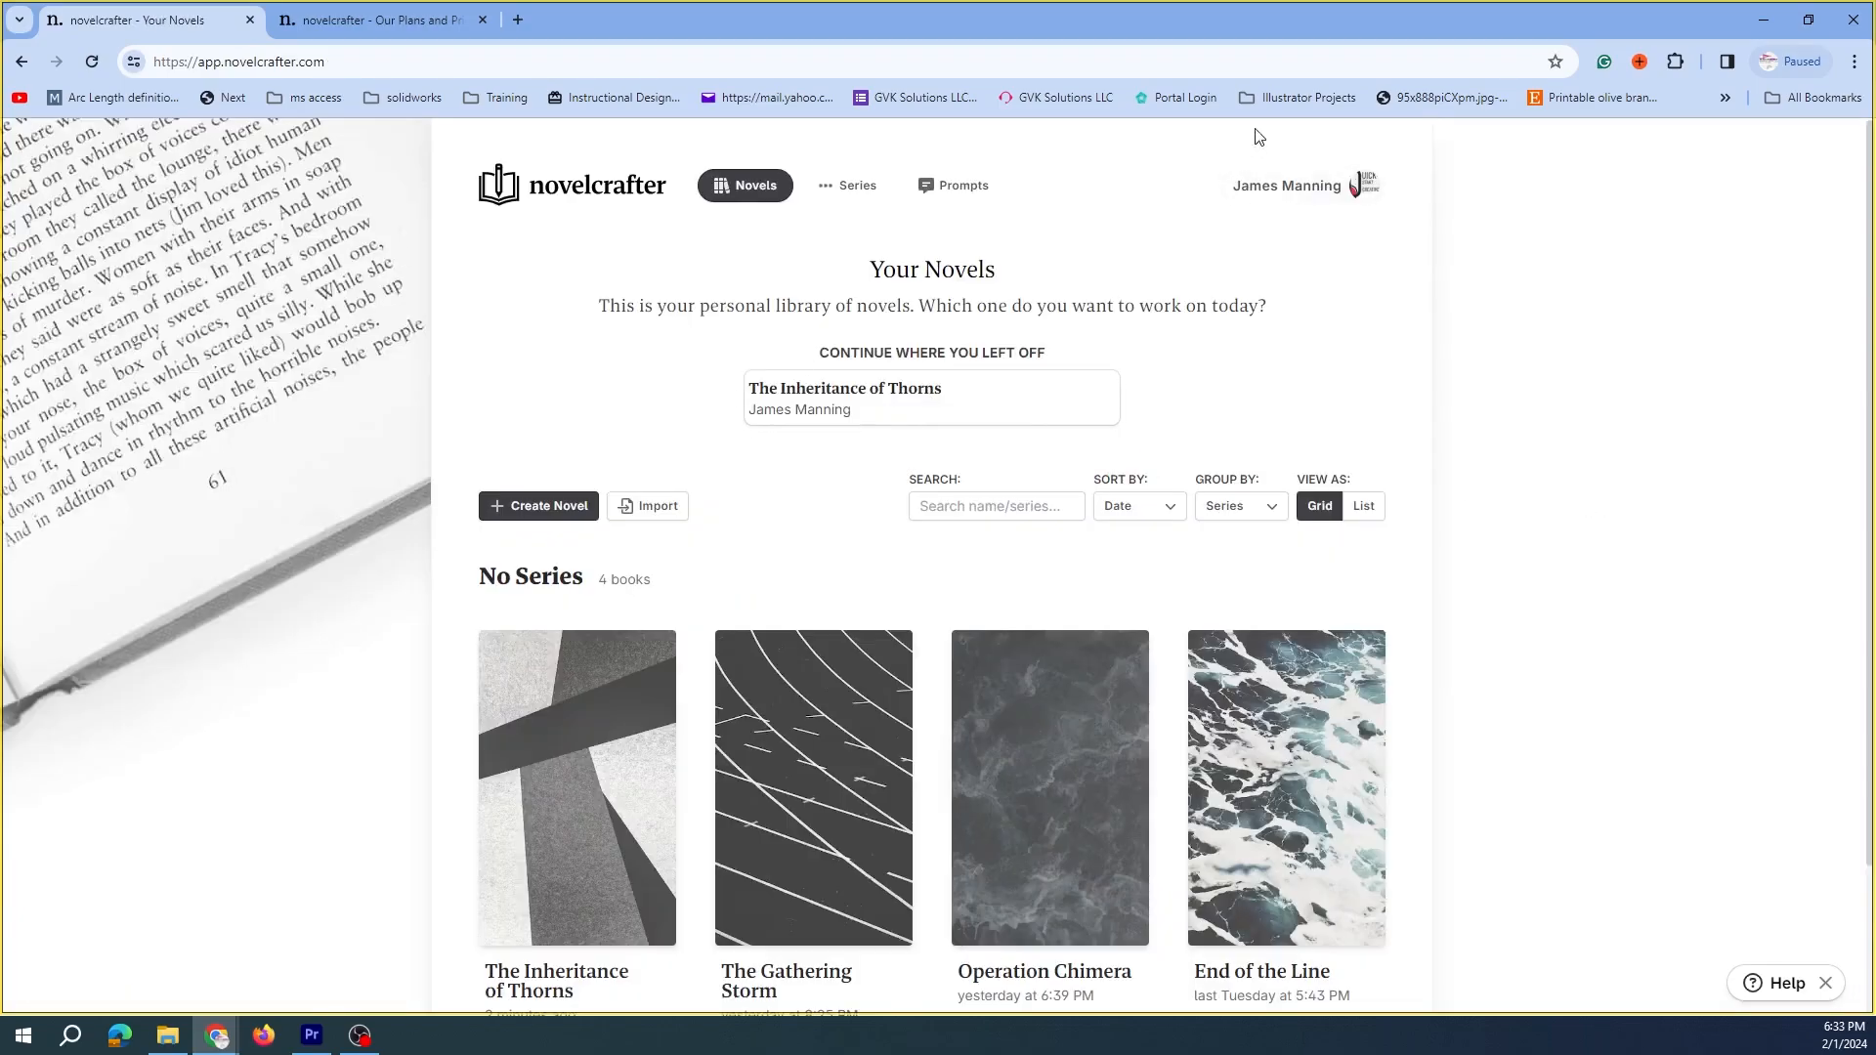
pyautogui.click(1364, 186)
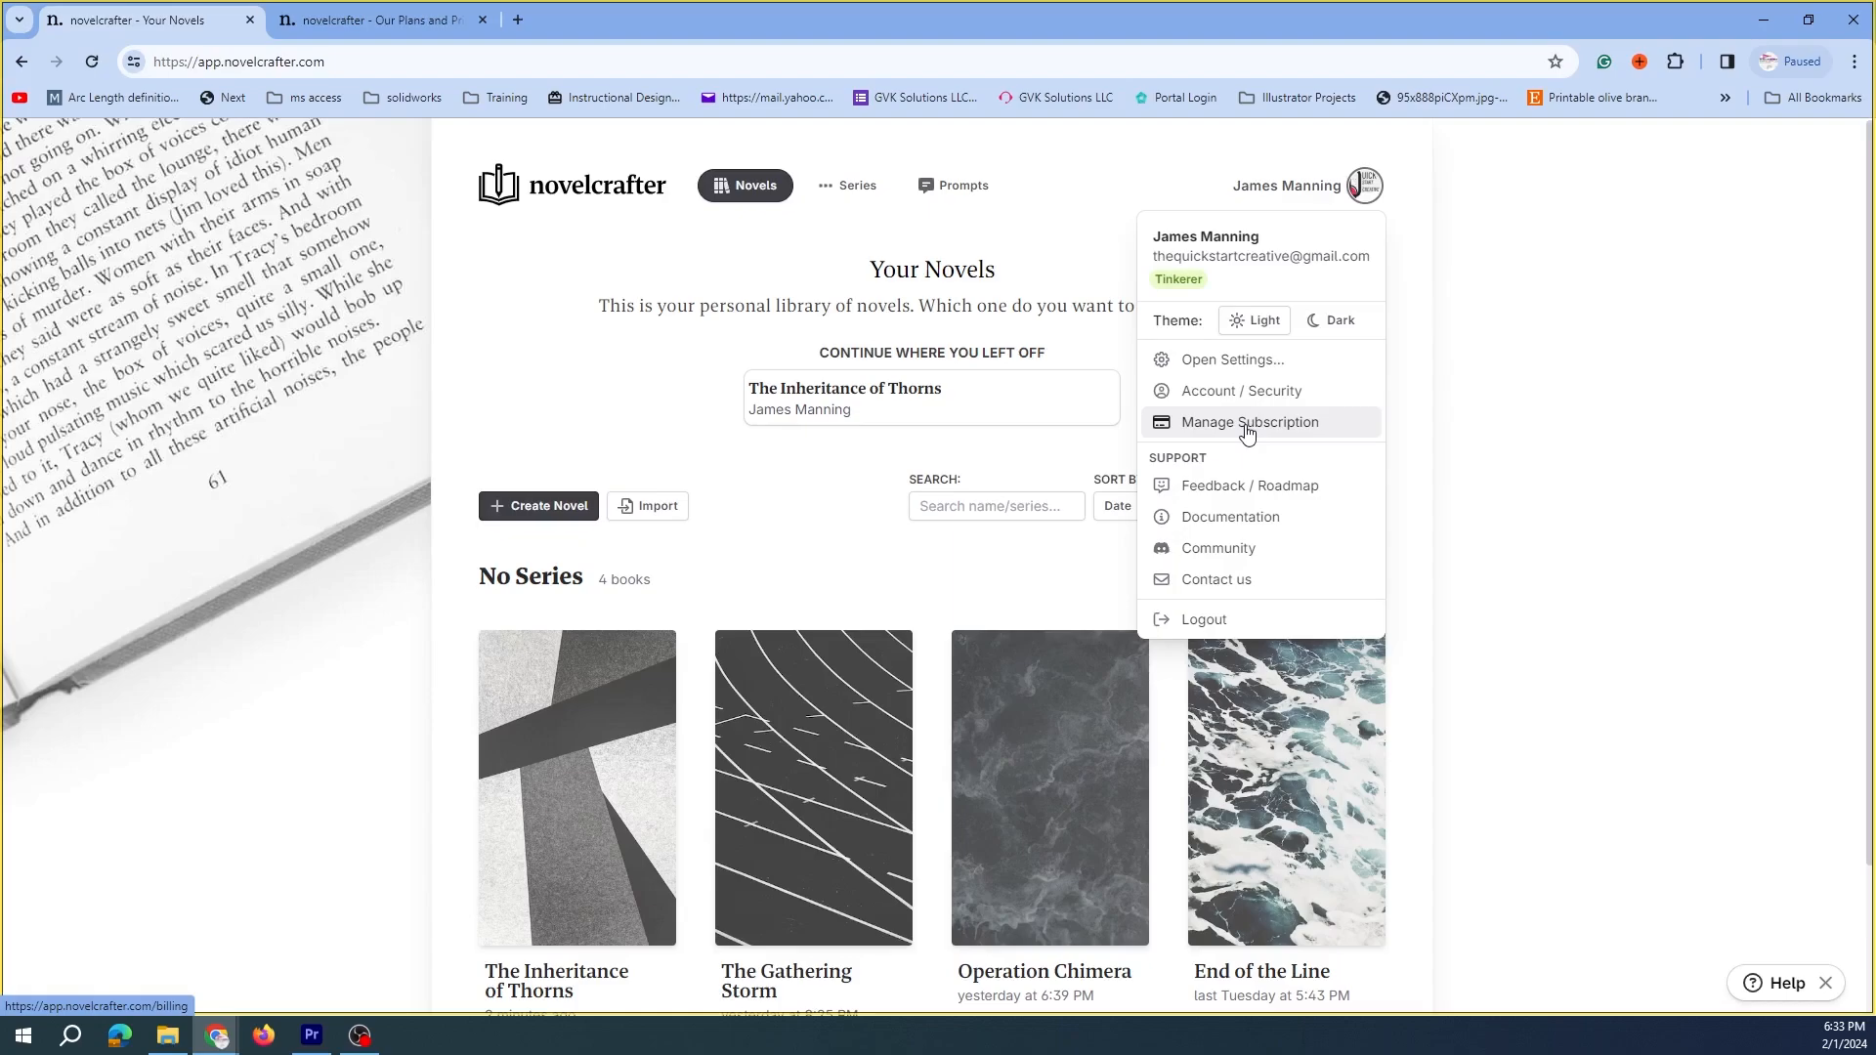
pyautogui.click(1240, 358)
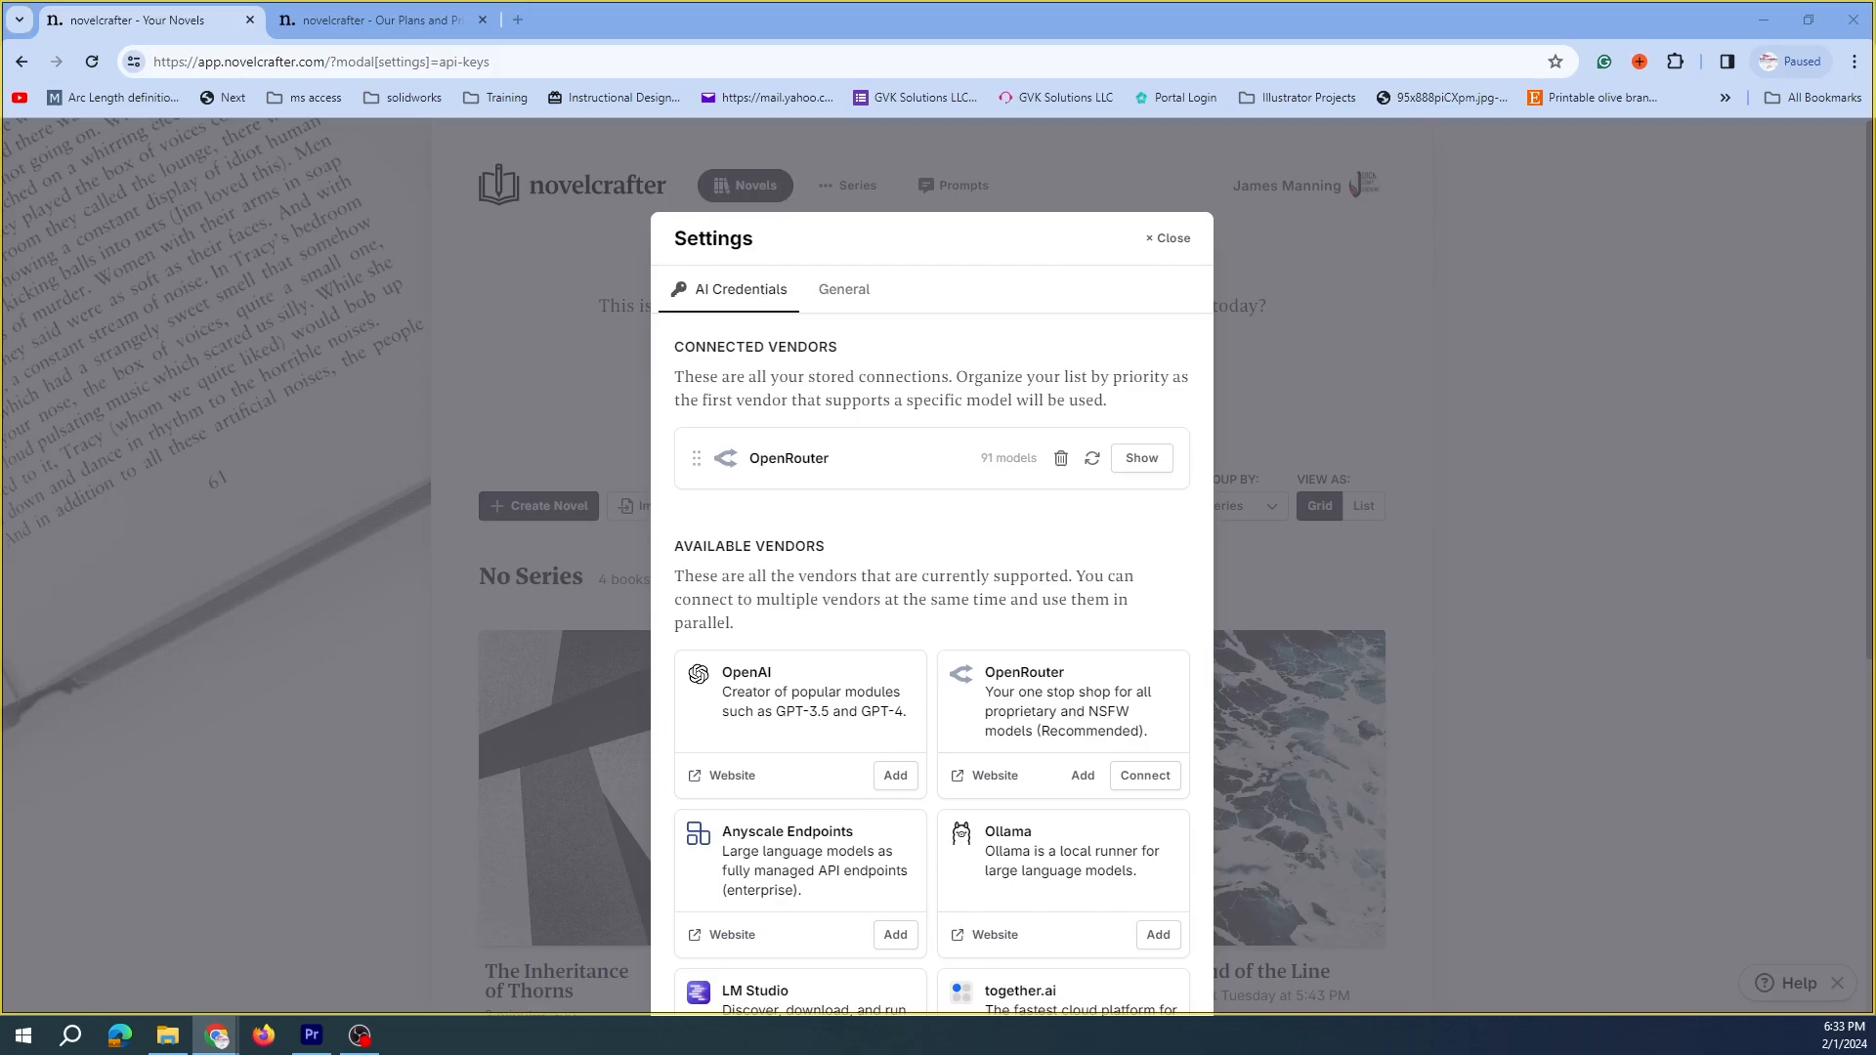
# Switch to the OpenRouter window, maximize it and examine the models, tokens and costs in the activity log
pyautogui.moveTo(1862, 212); pyautogui.dragTo(993, 171)
pyautogui.click(1290, 166)
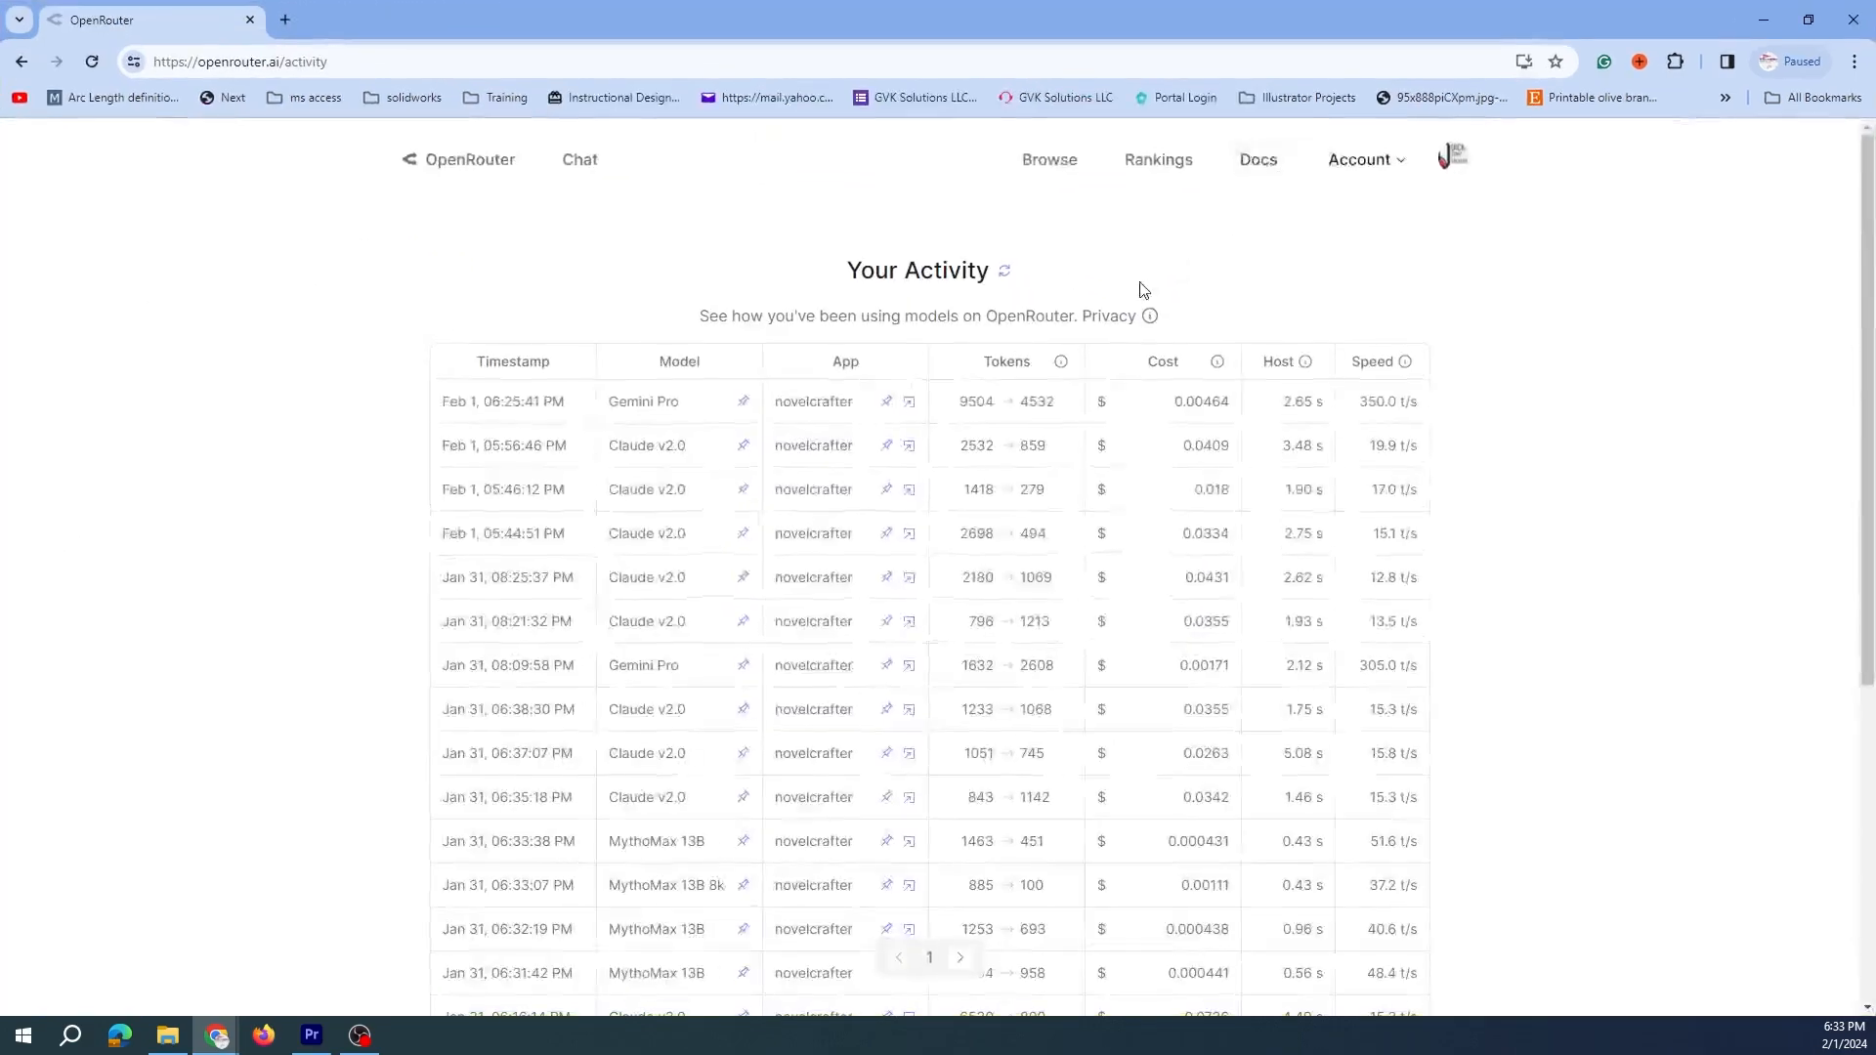
pyautogui.scroll(-2, 1173, 289)
pyautogui.scroll(2, 1127, 265)
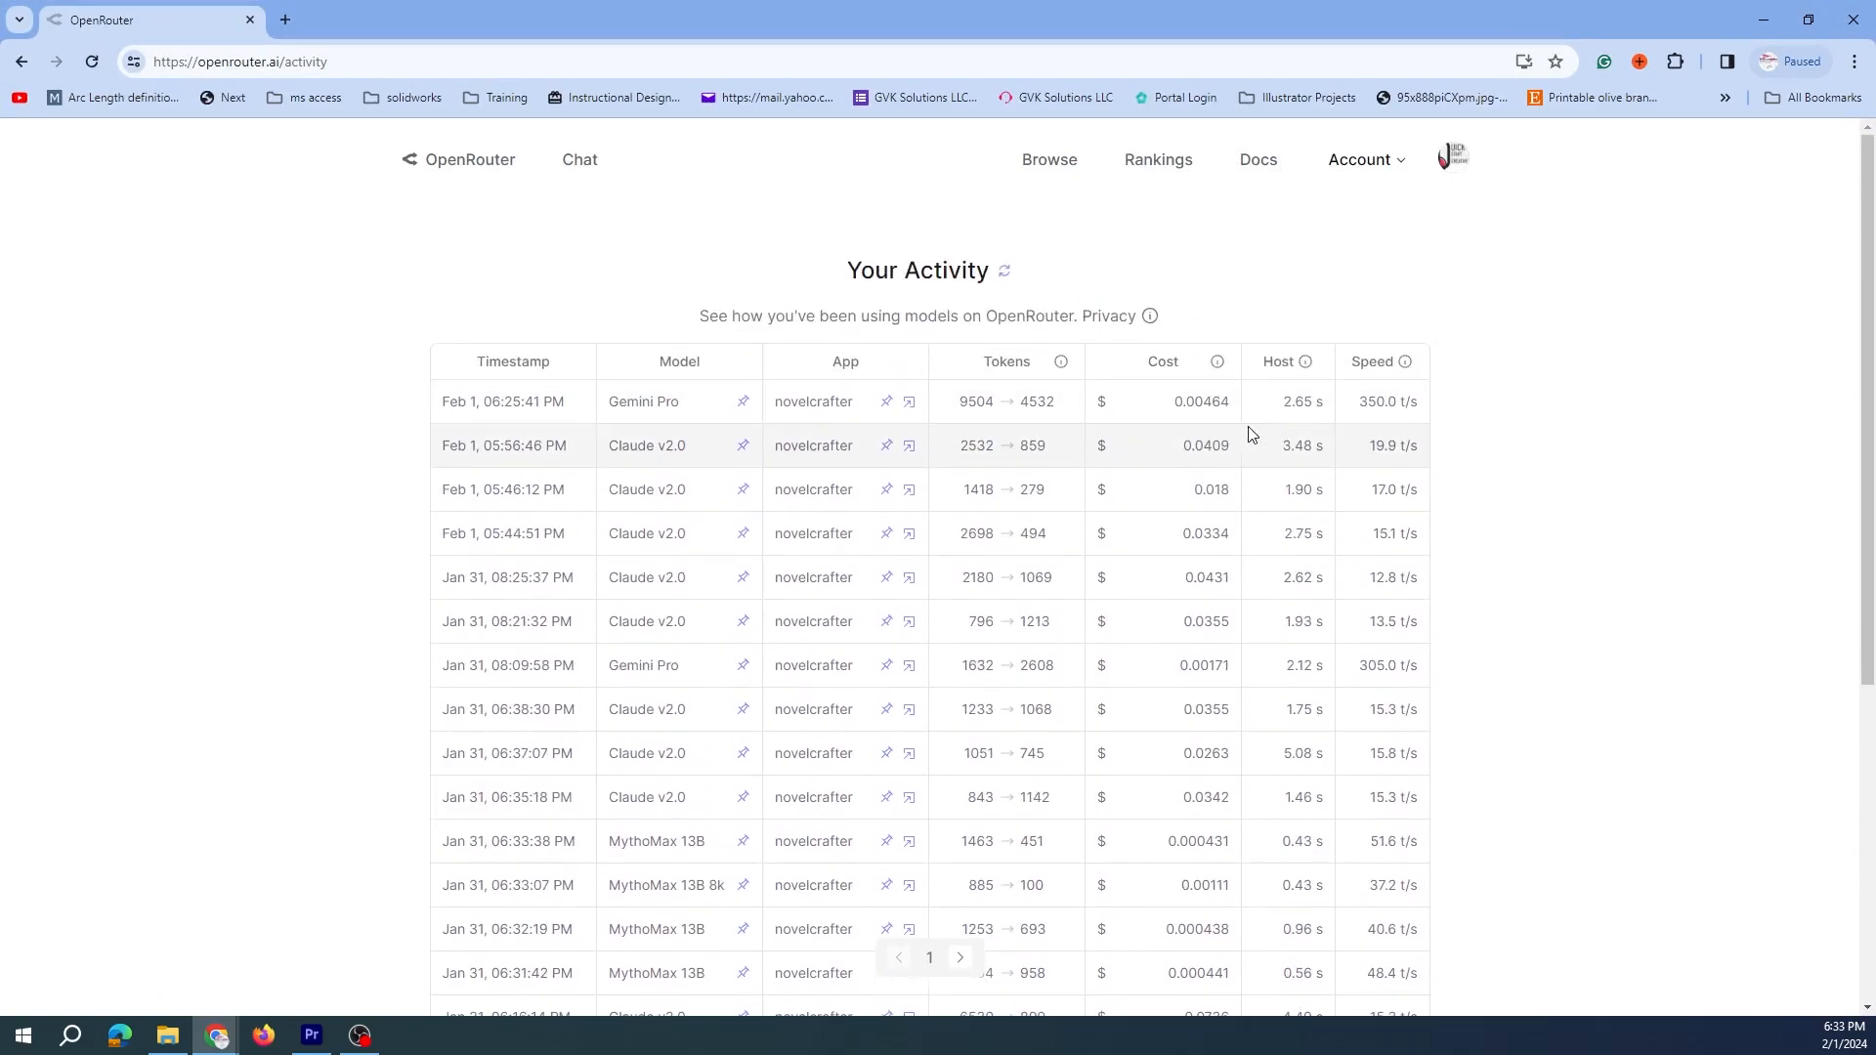
pyautogui.scroll(-4, 1153, 423)
pyautogui.scroll(-1, 1151, 423)
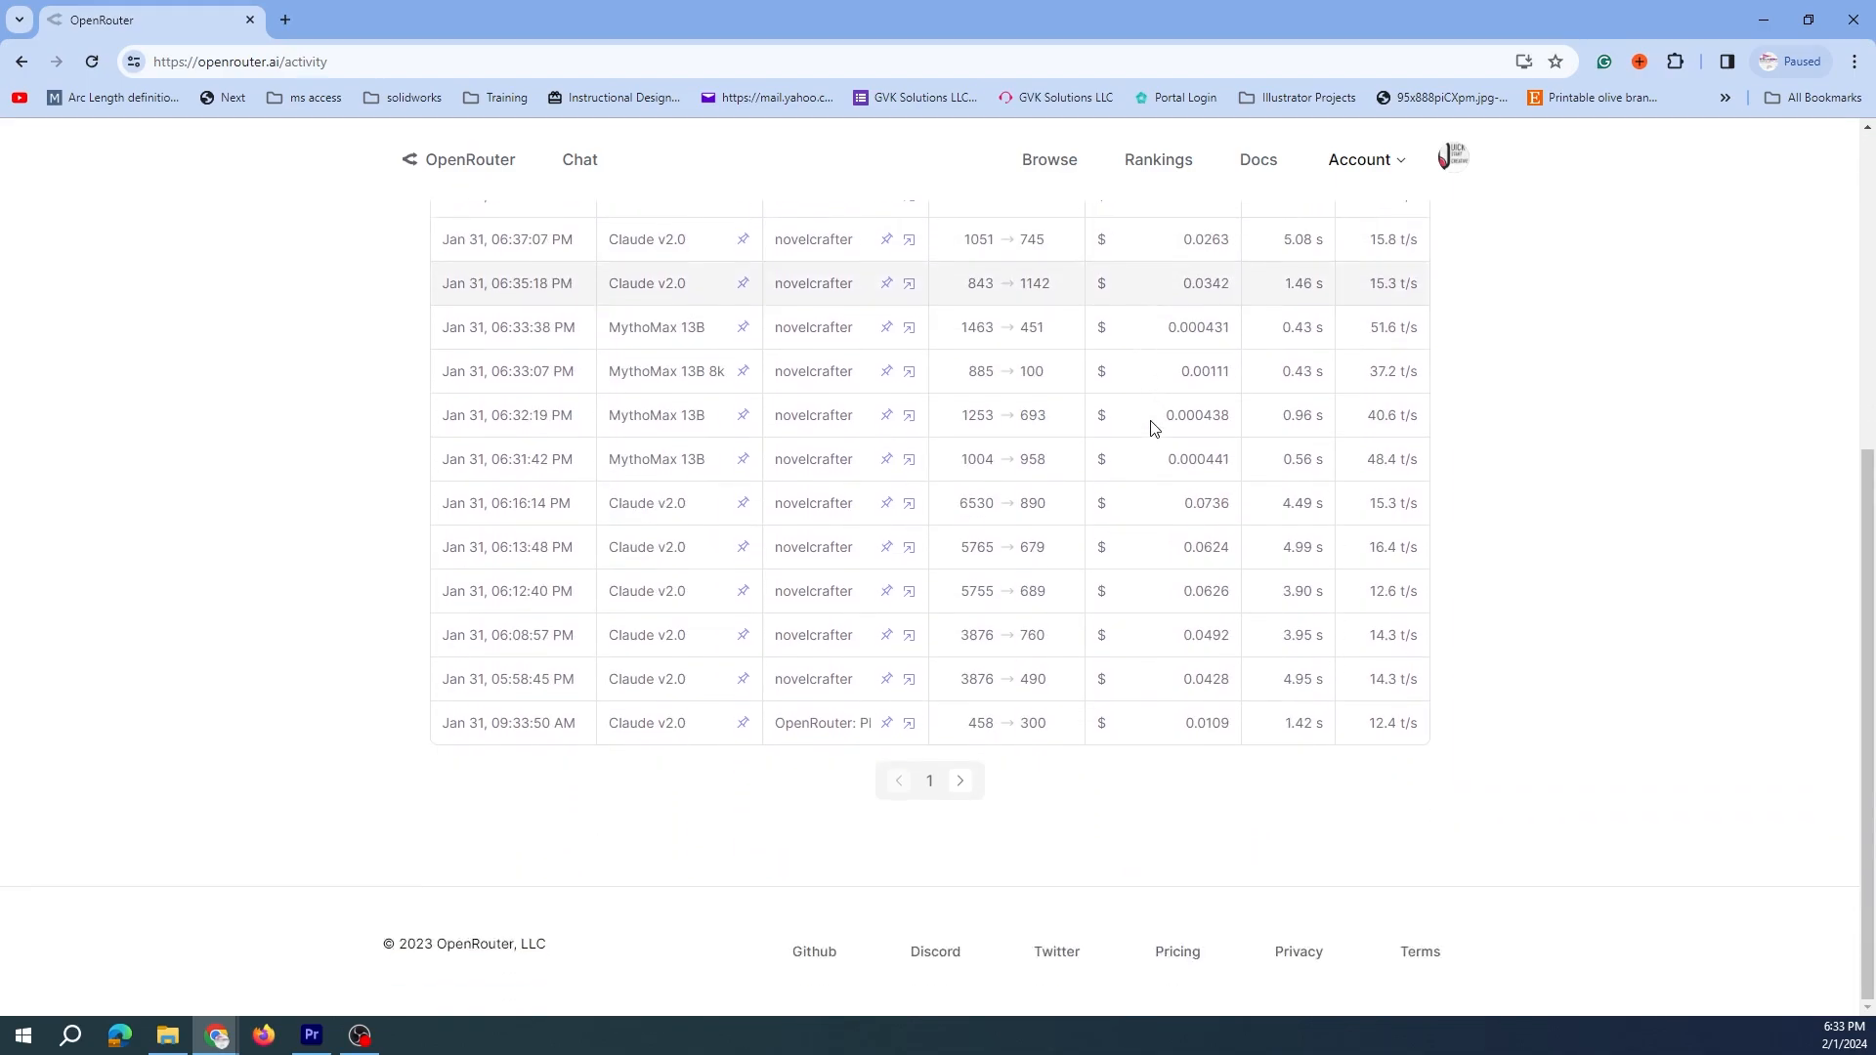
pyautogui.scroll(3, 1151, 420)
pyautogui.scroll(-2, 841, 423)
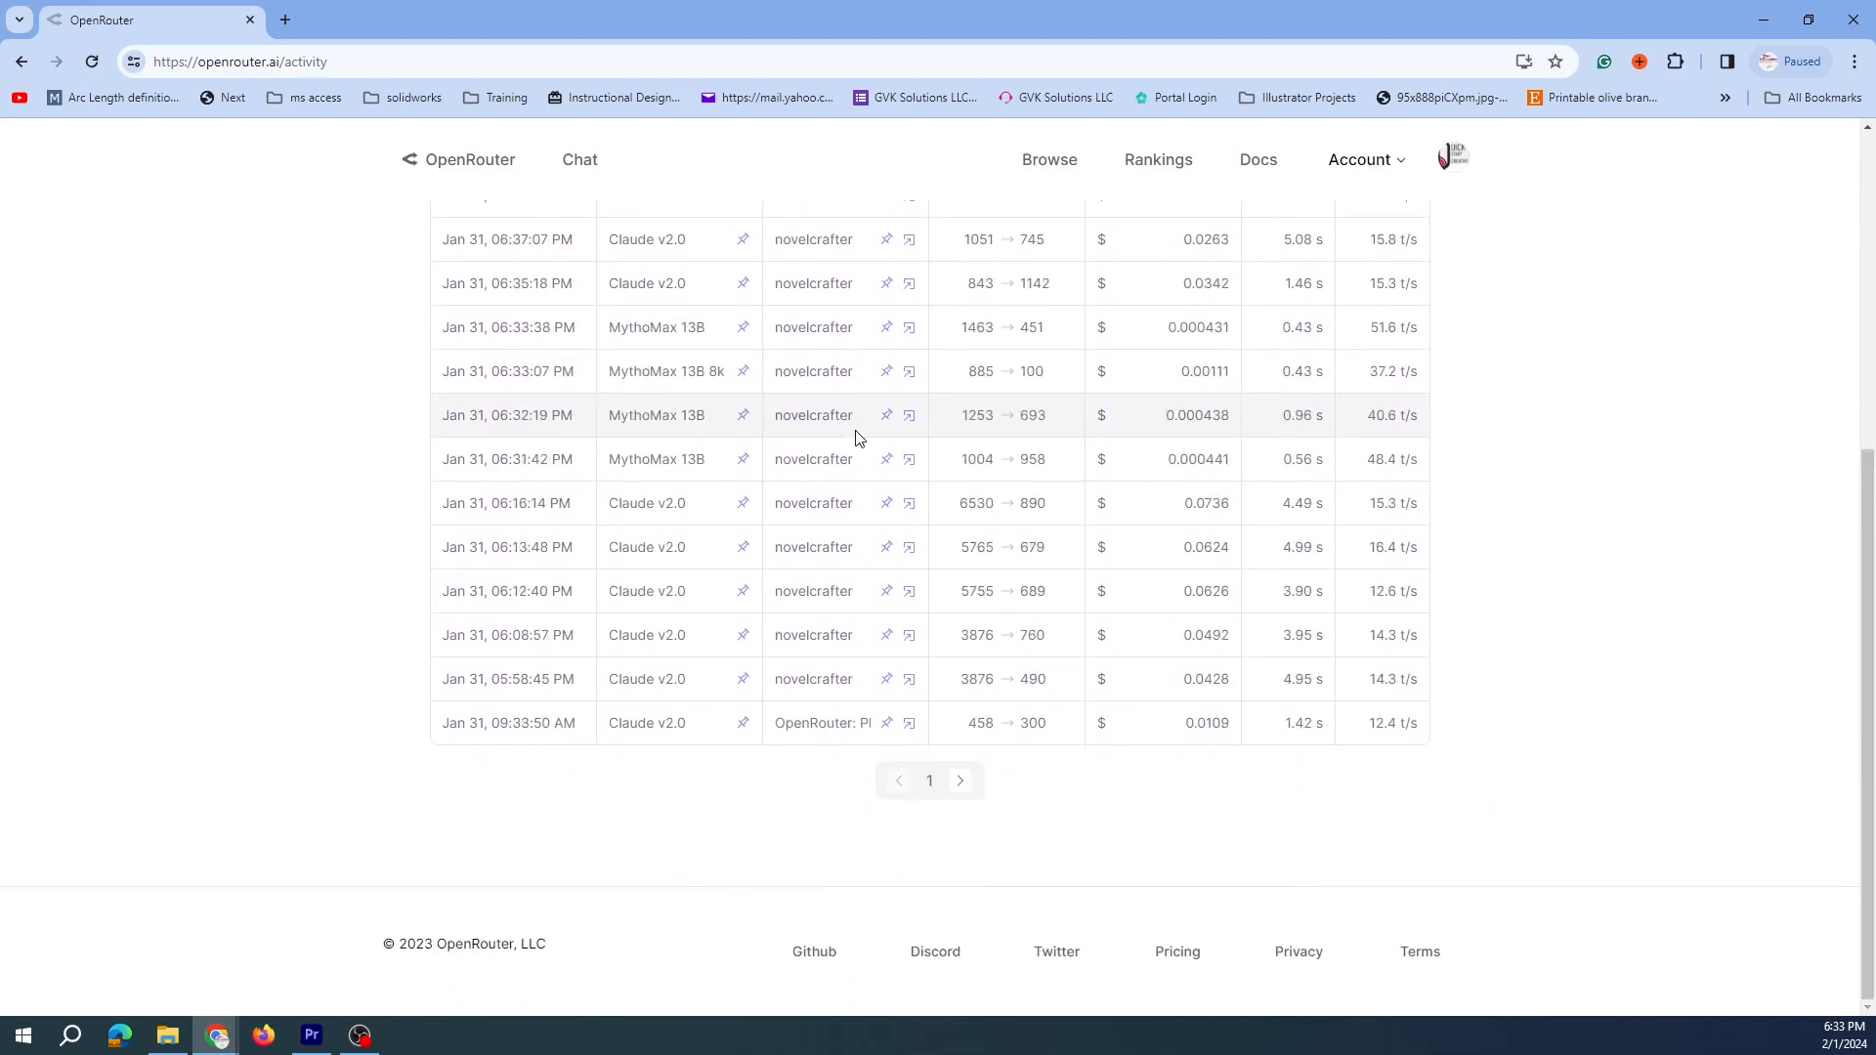
pyautogui.scroll(5, 1138, 394)
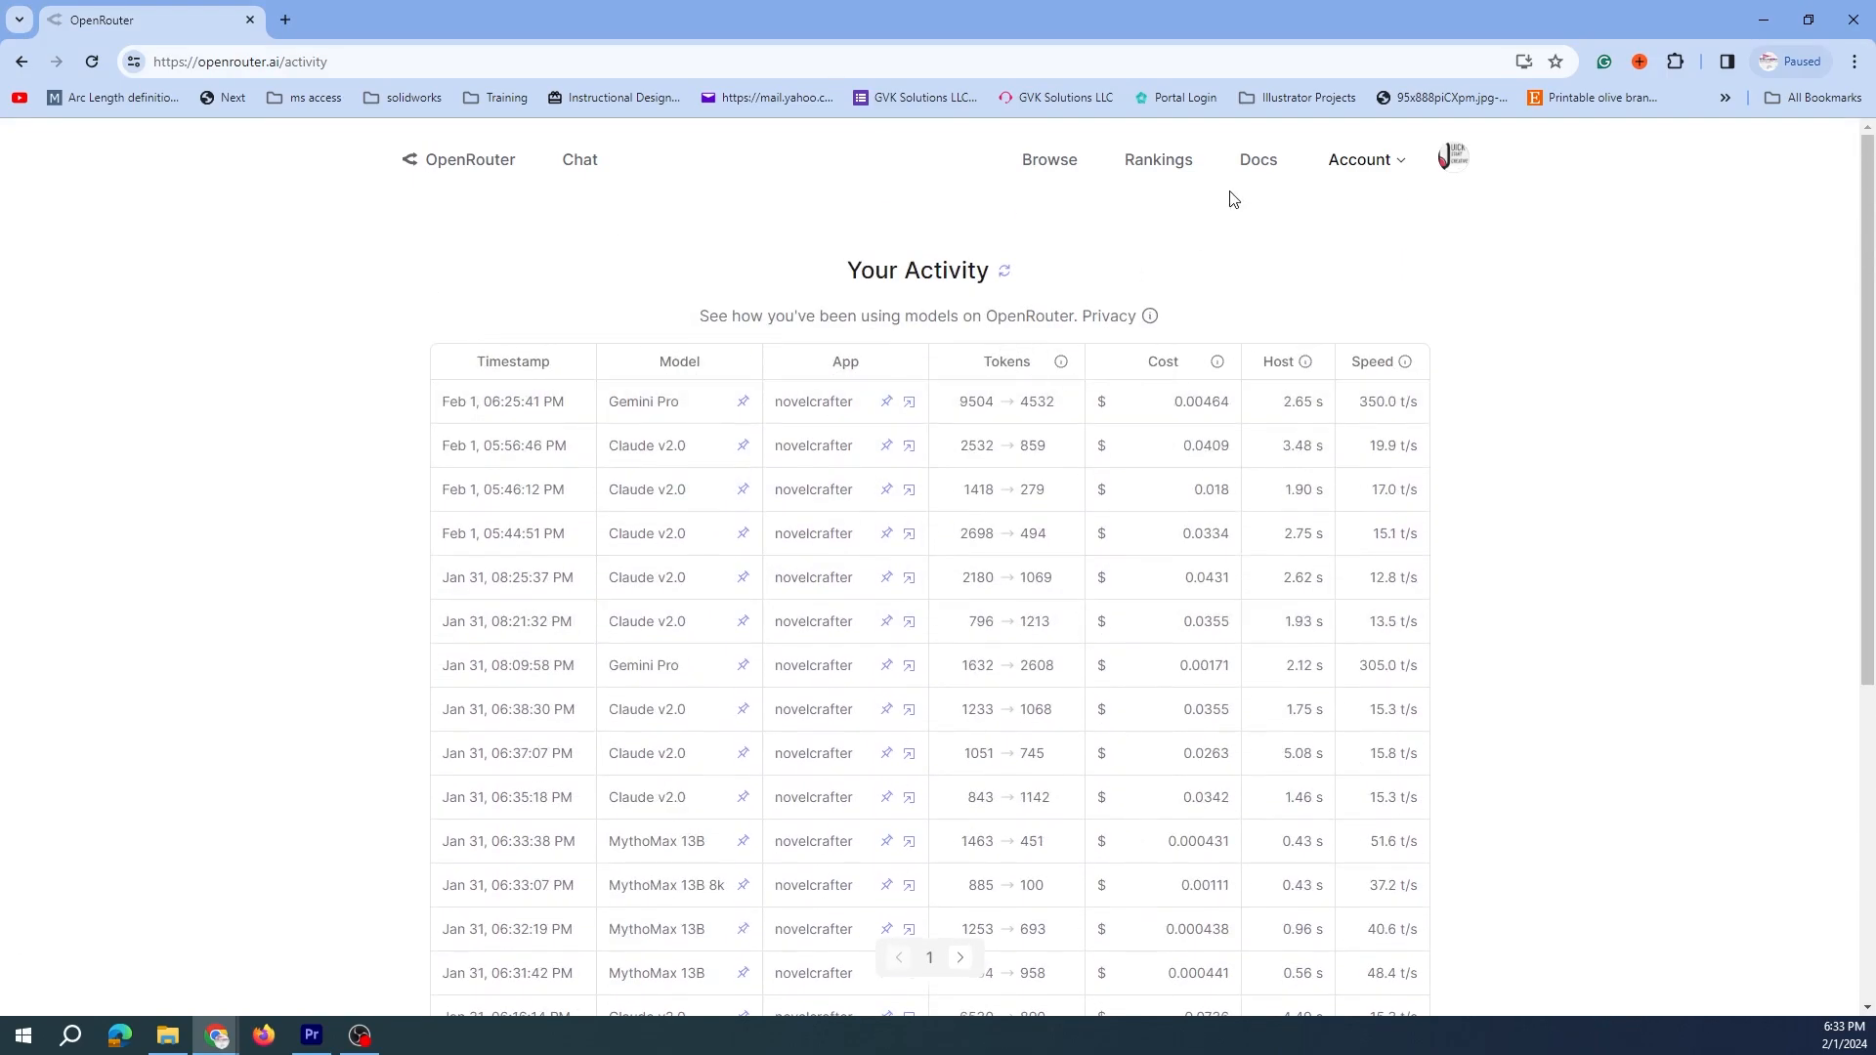
# Look through the second and third pages of the OpenRouter activity log
pyautogui.scroll(-4, 1081, 452)
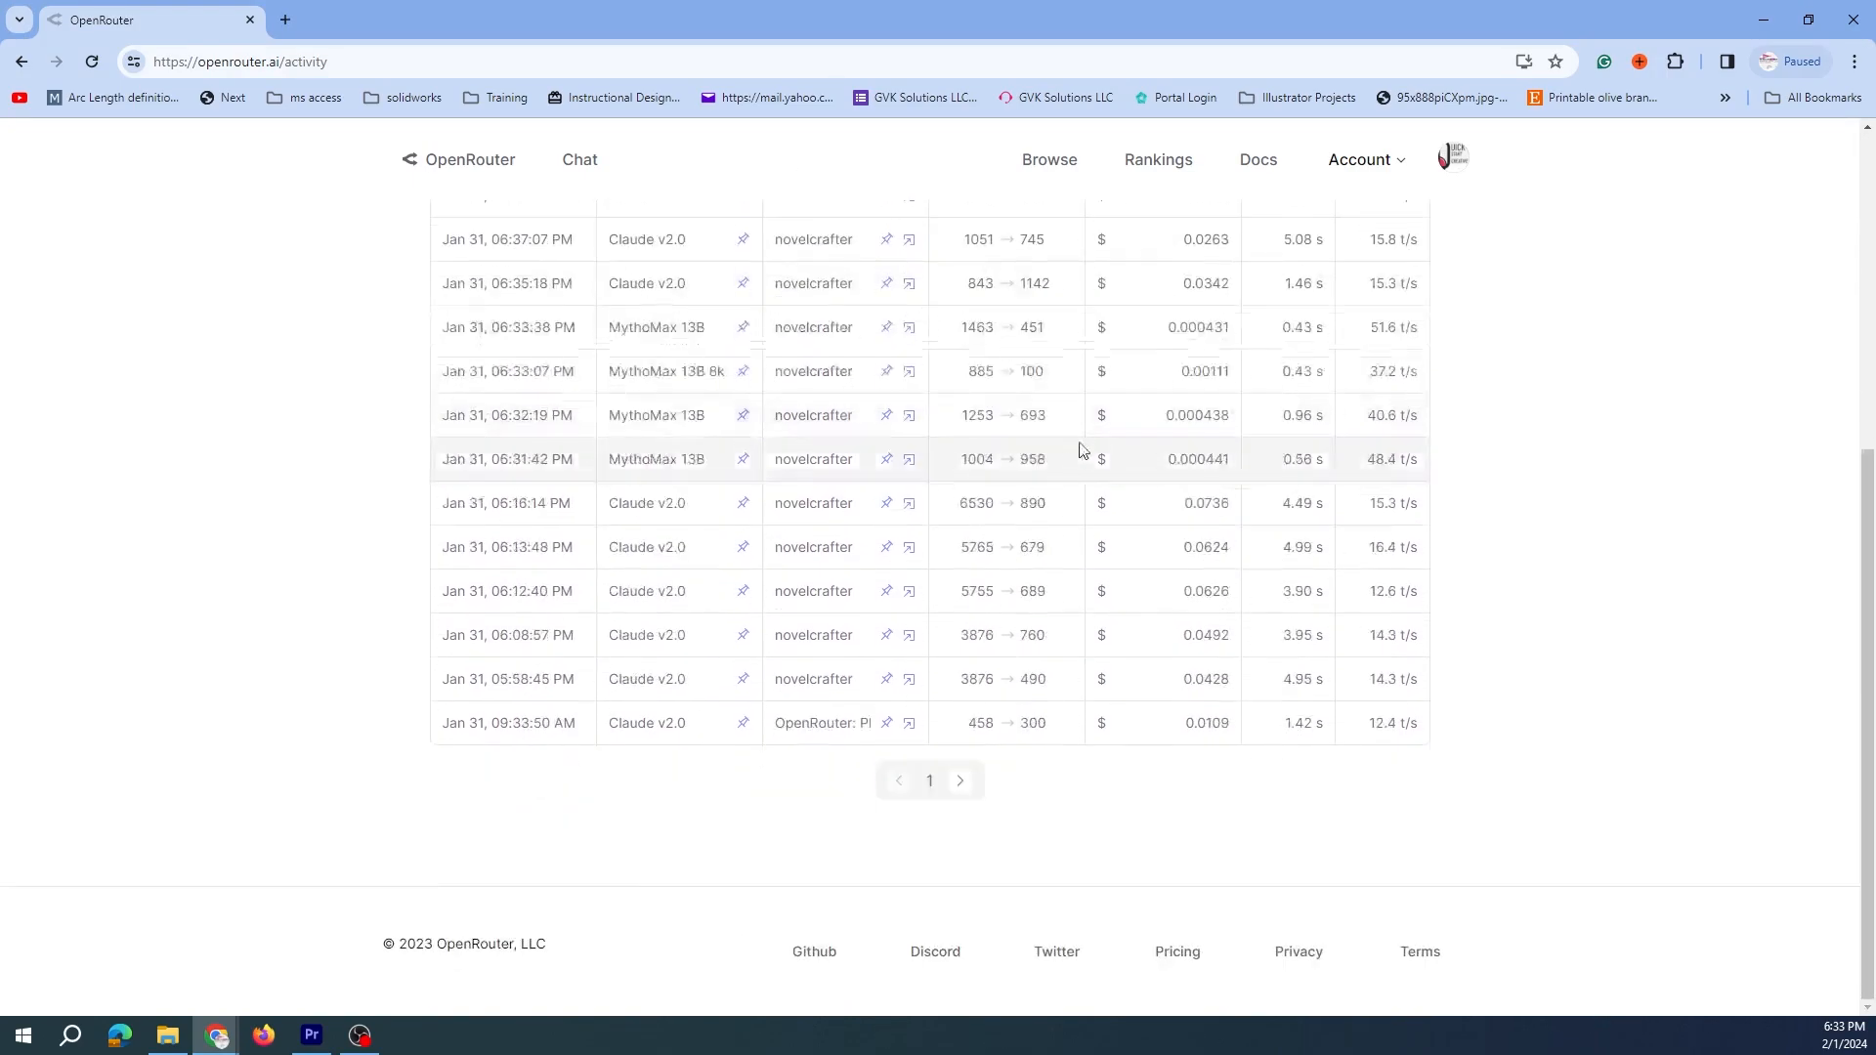
pyautogui.click(958, 781)
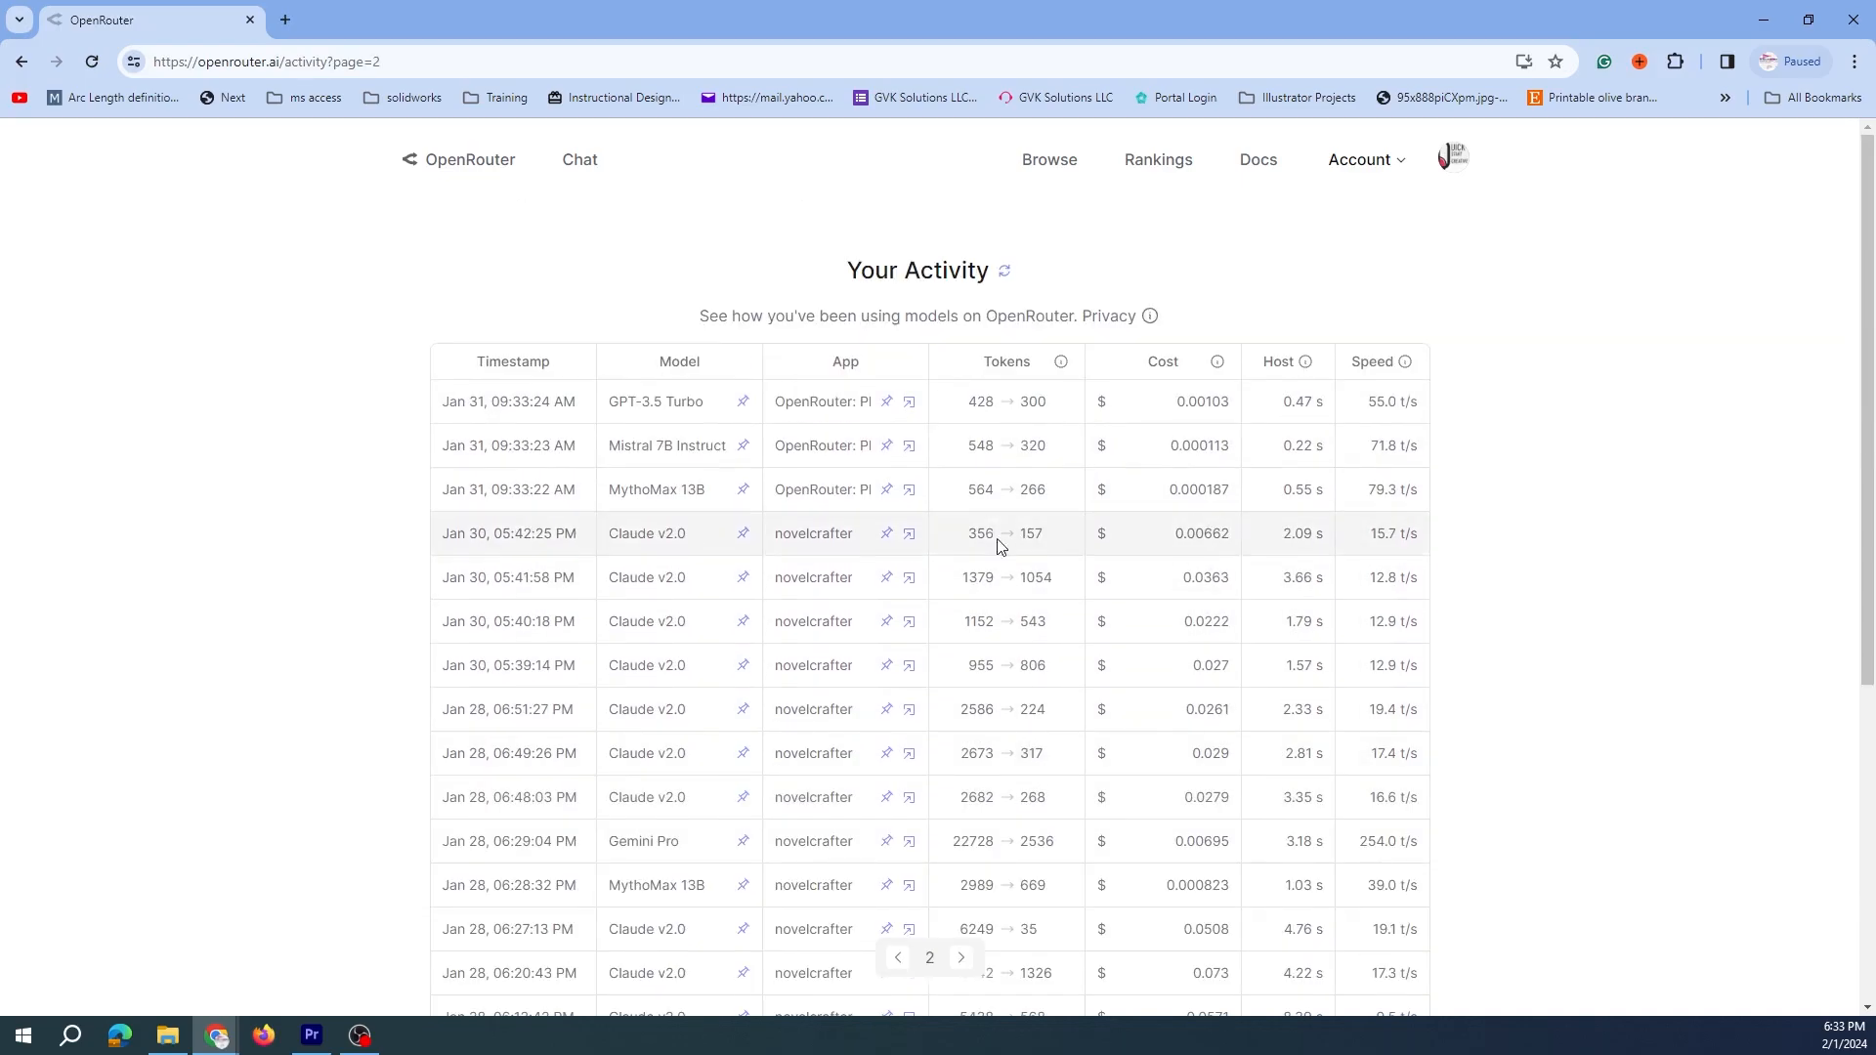
pyautogui.scroll(-5, 980, 523)
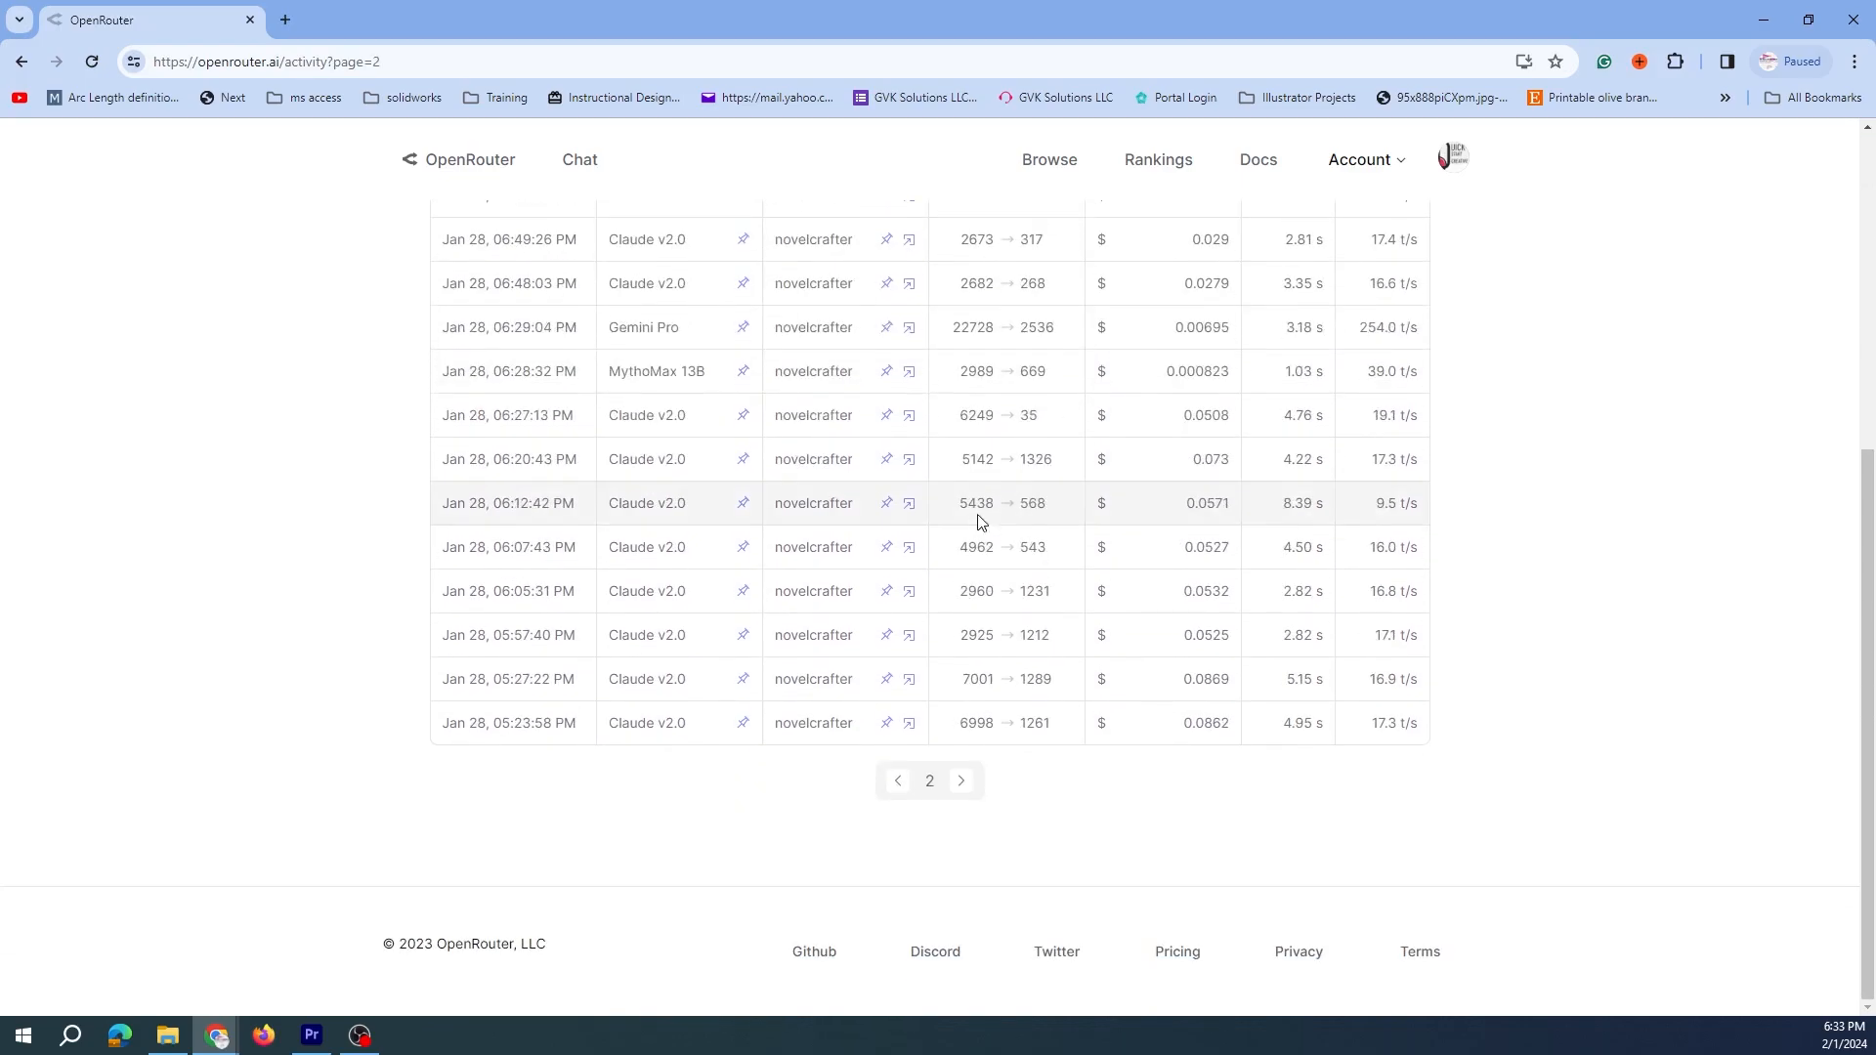
pyautogui.click(962, 781)
pyautogui.scroll(-5, 1038, 636)
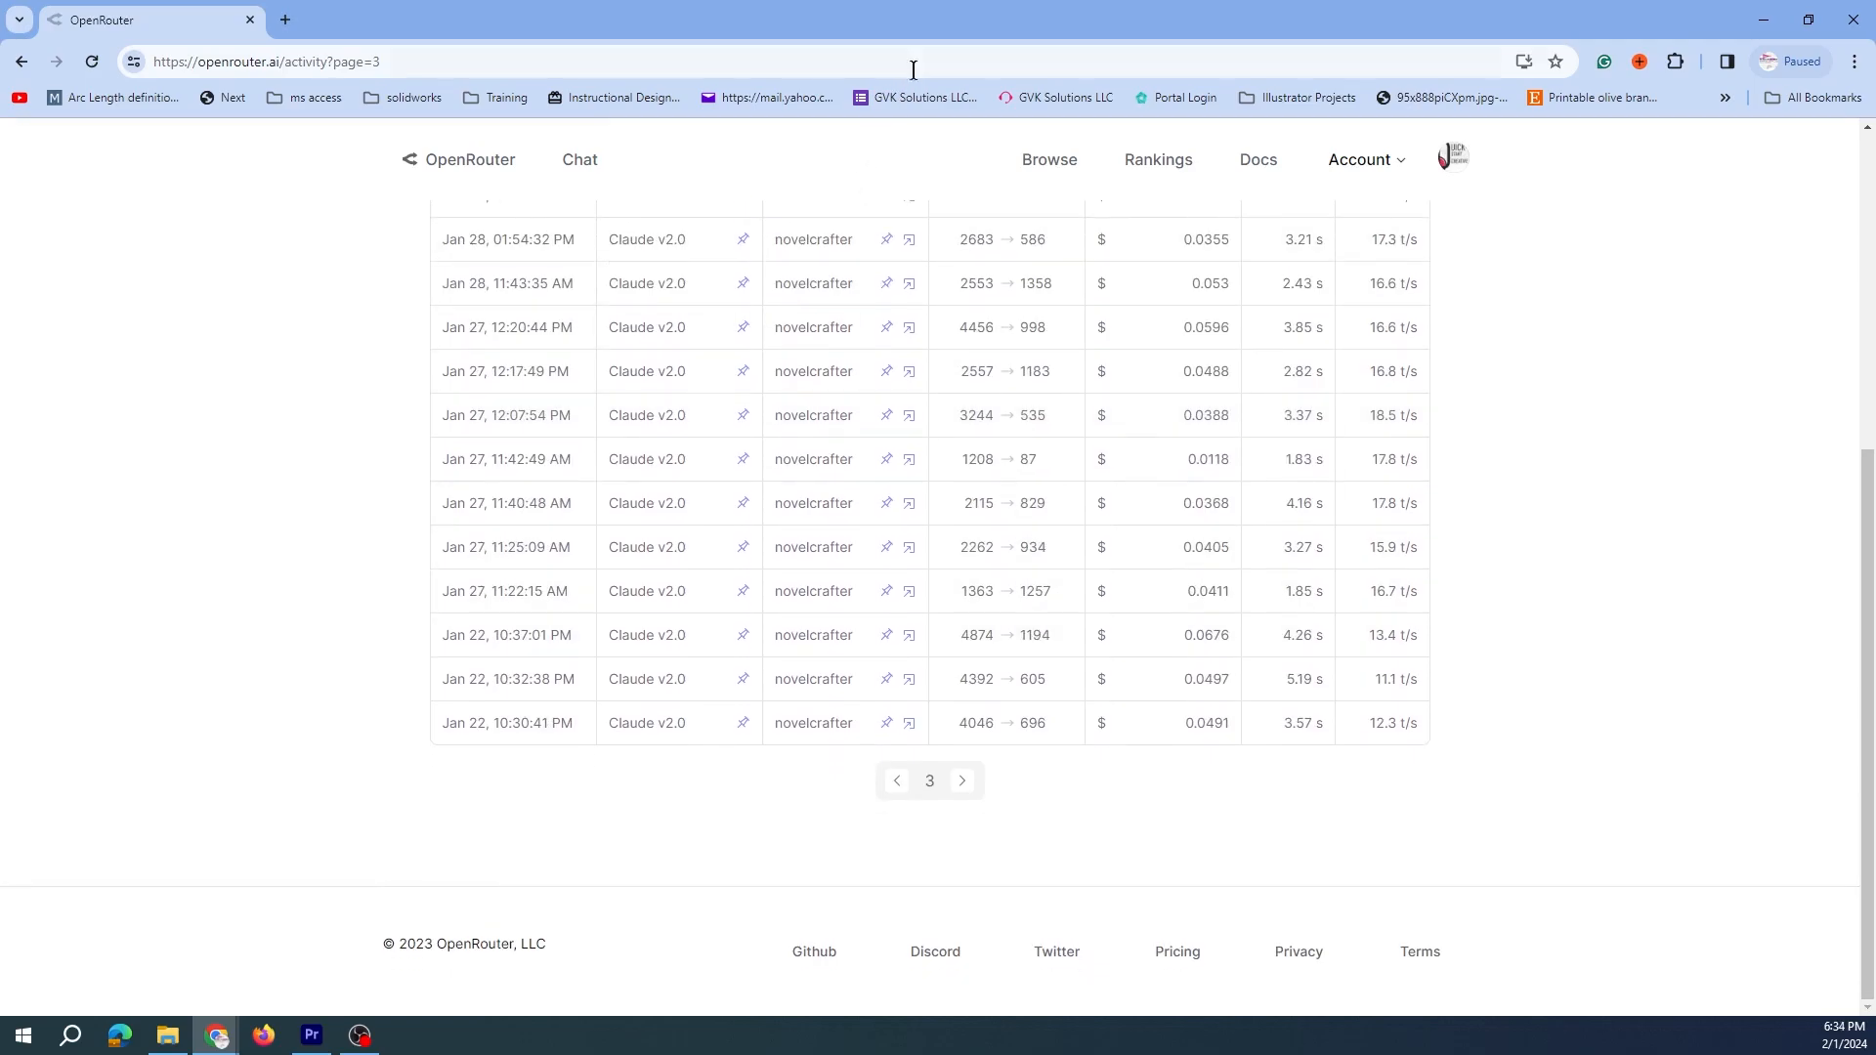
# Switch back to Novelcrafter, close the settings and open all pricing plans from the subscription management page
pyautogui.moveTo(662, 21); pyautogui.dragTo(1874, 293)
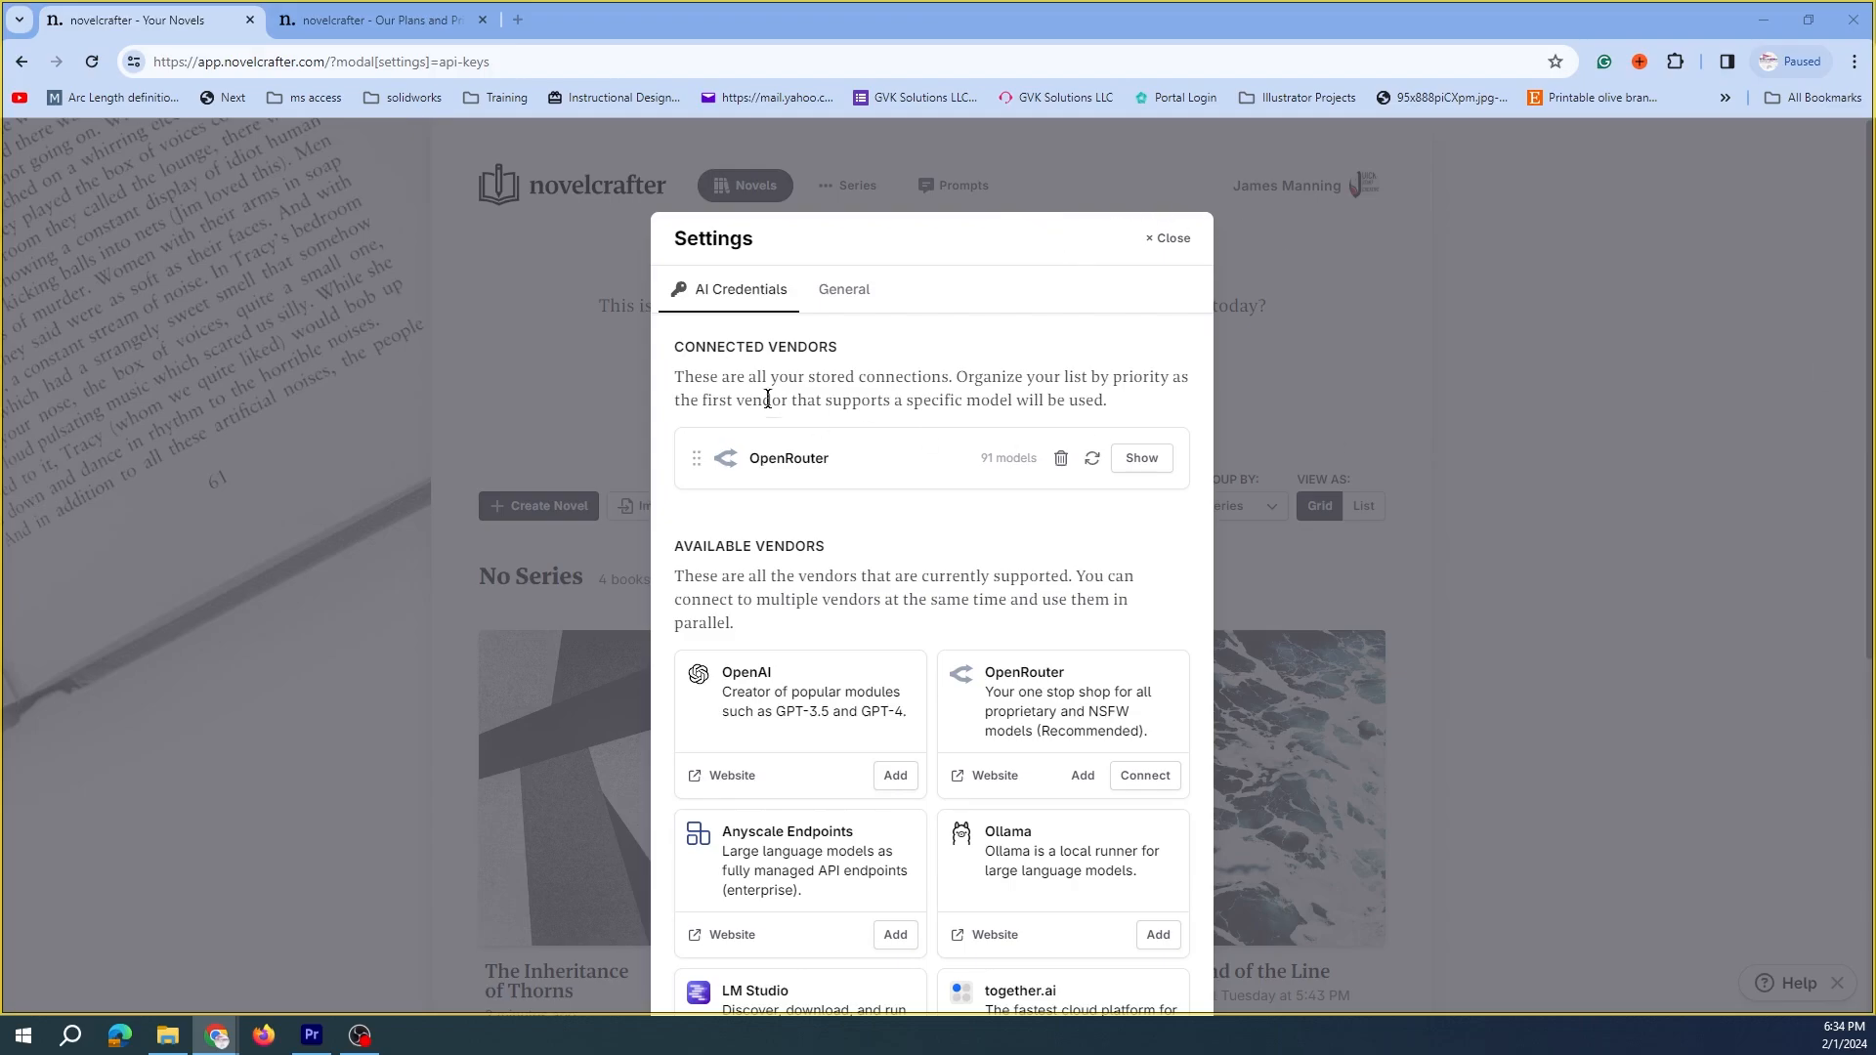
pyautogui.click(1168, 238)
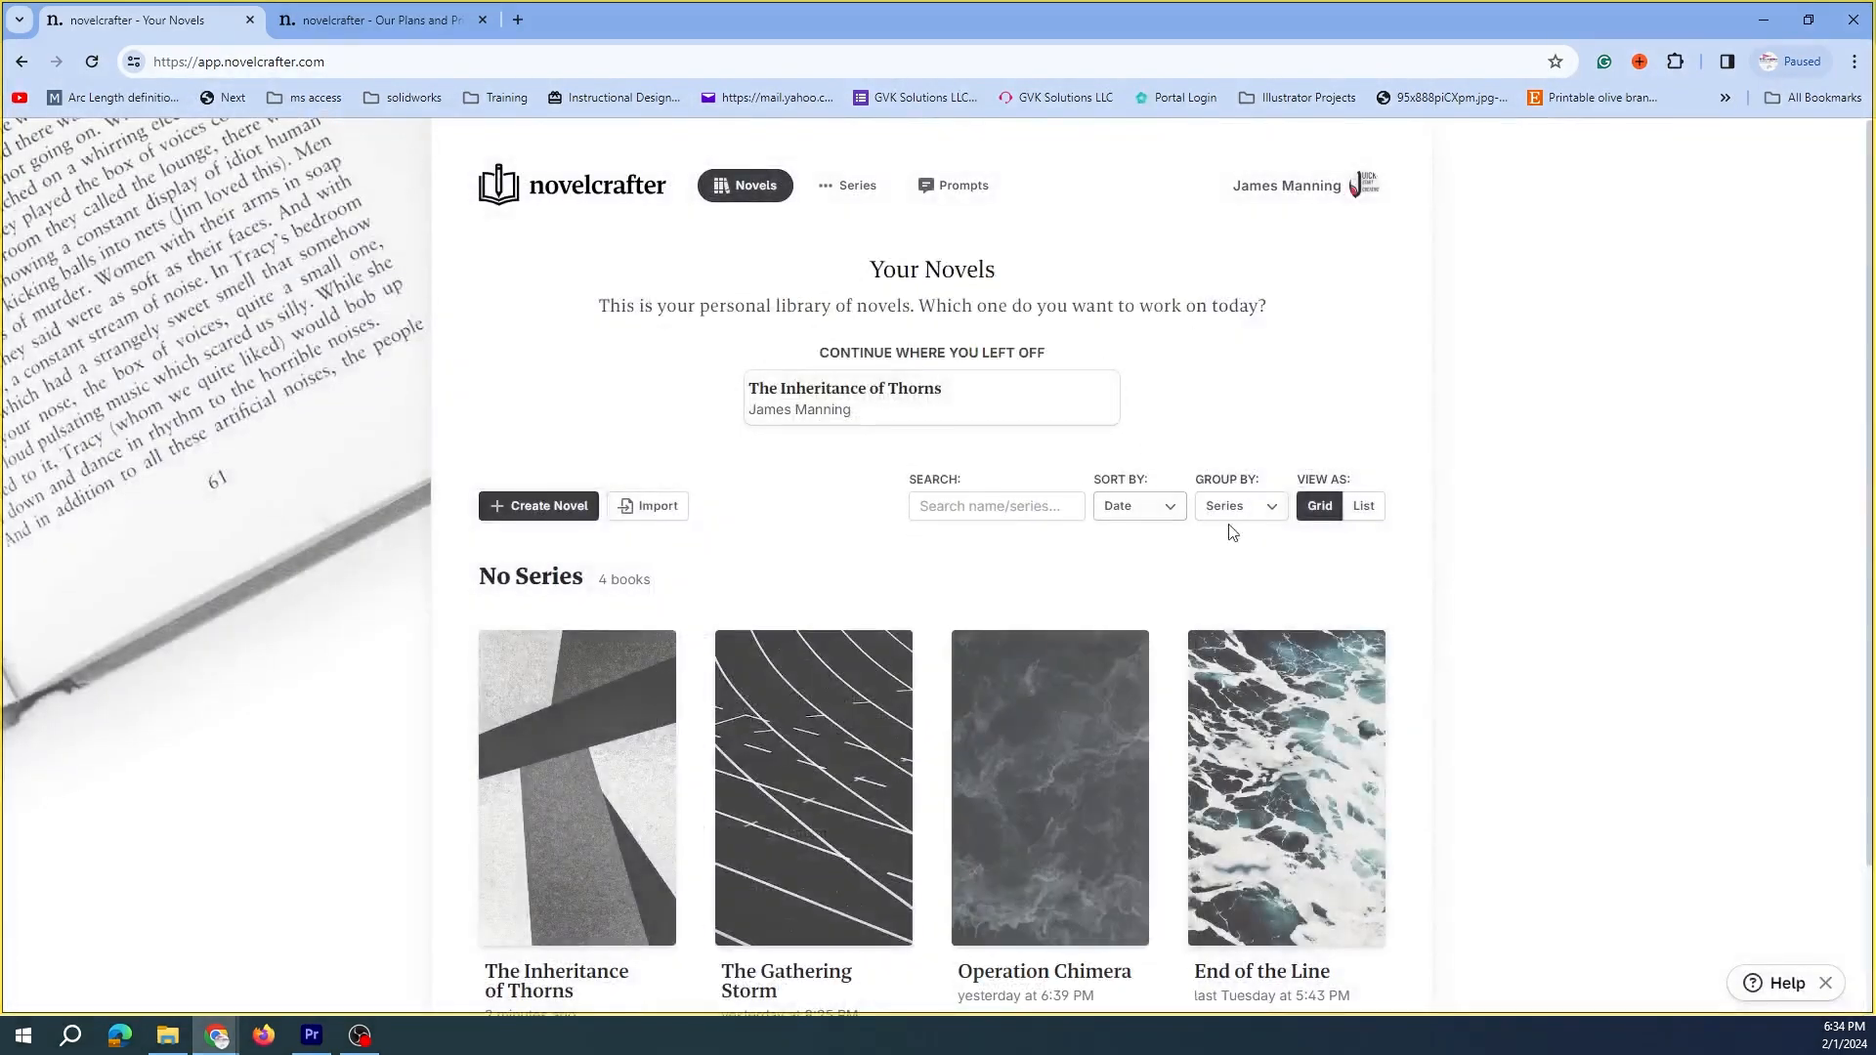
pyautogui.click(1363, 185)
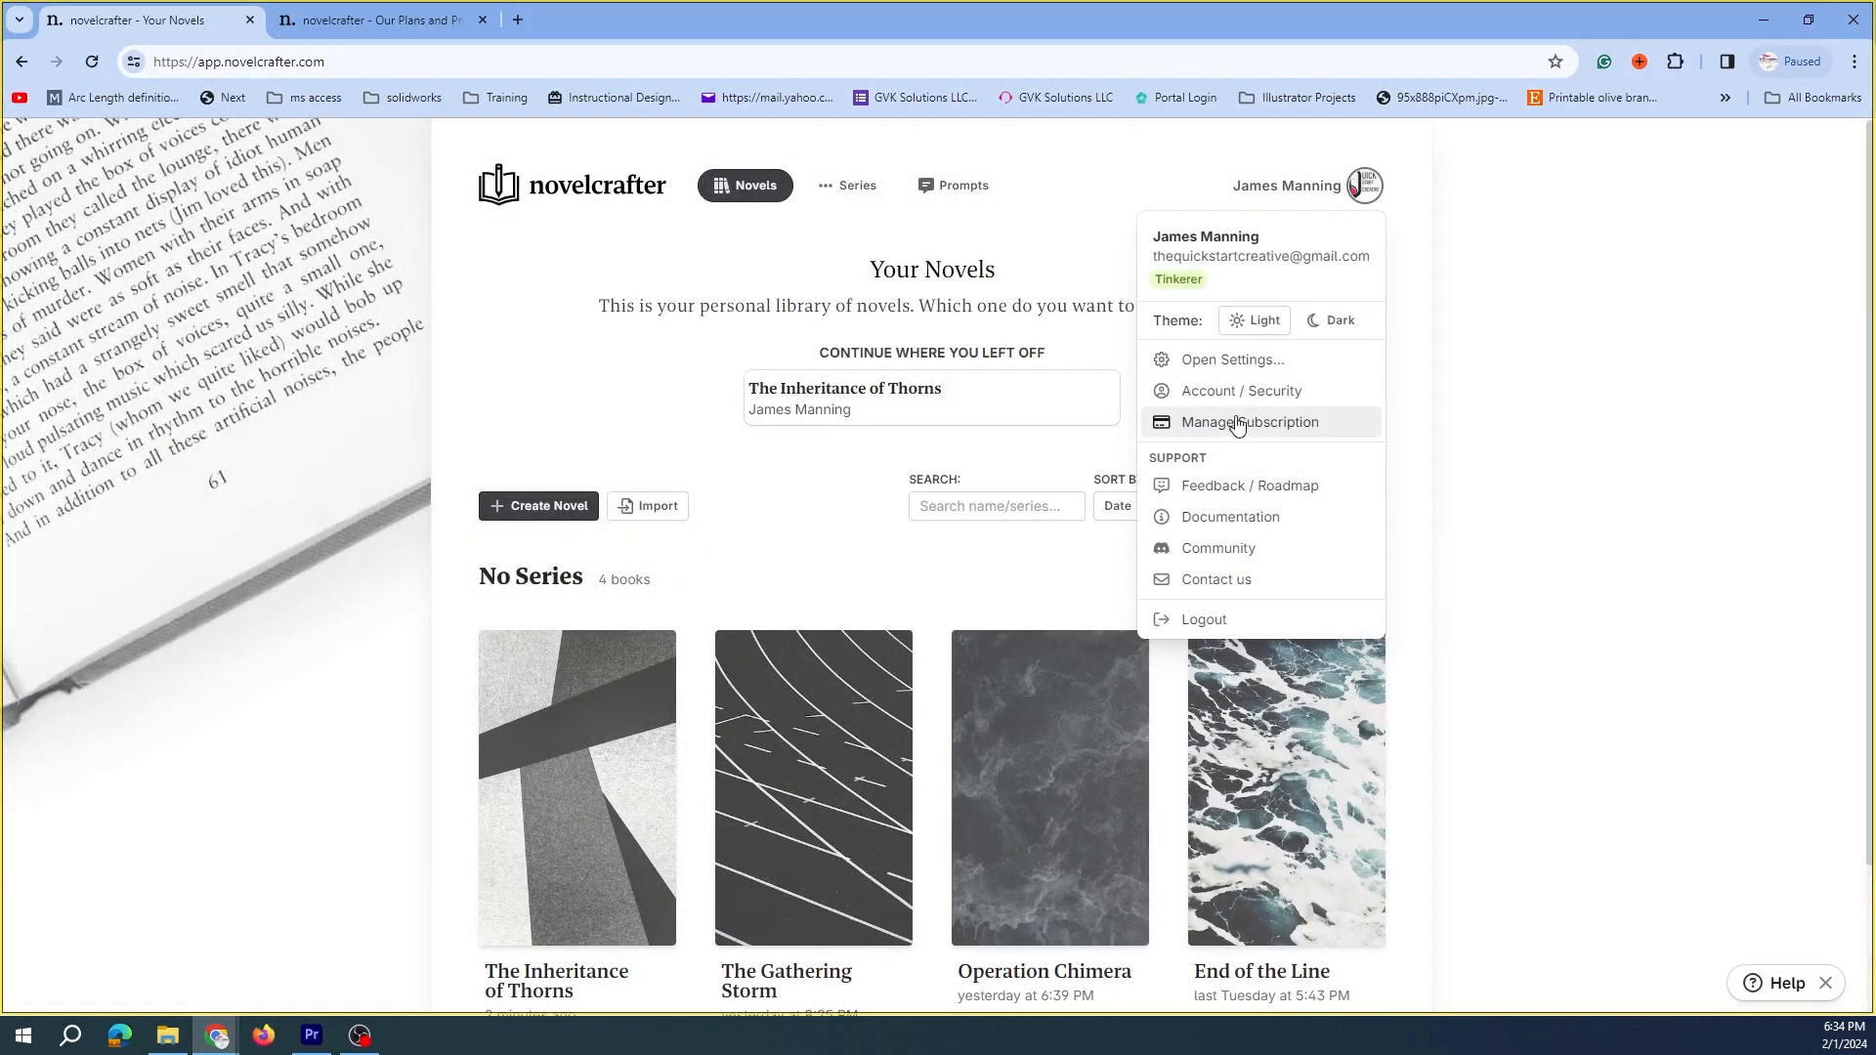
pyautogui.click(1237, 422)
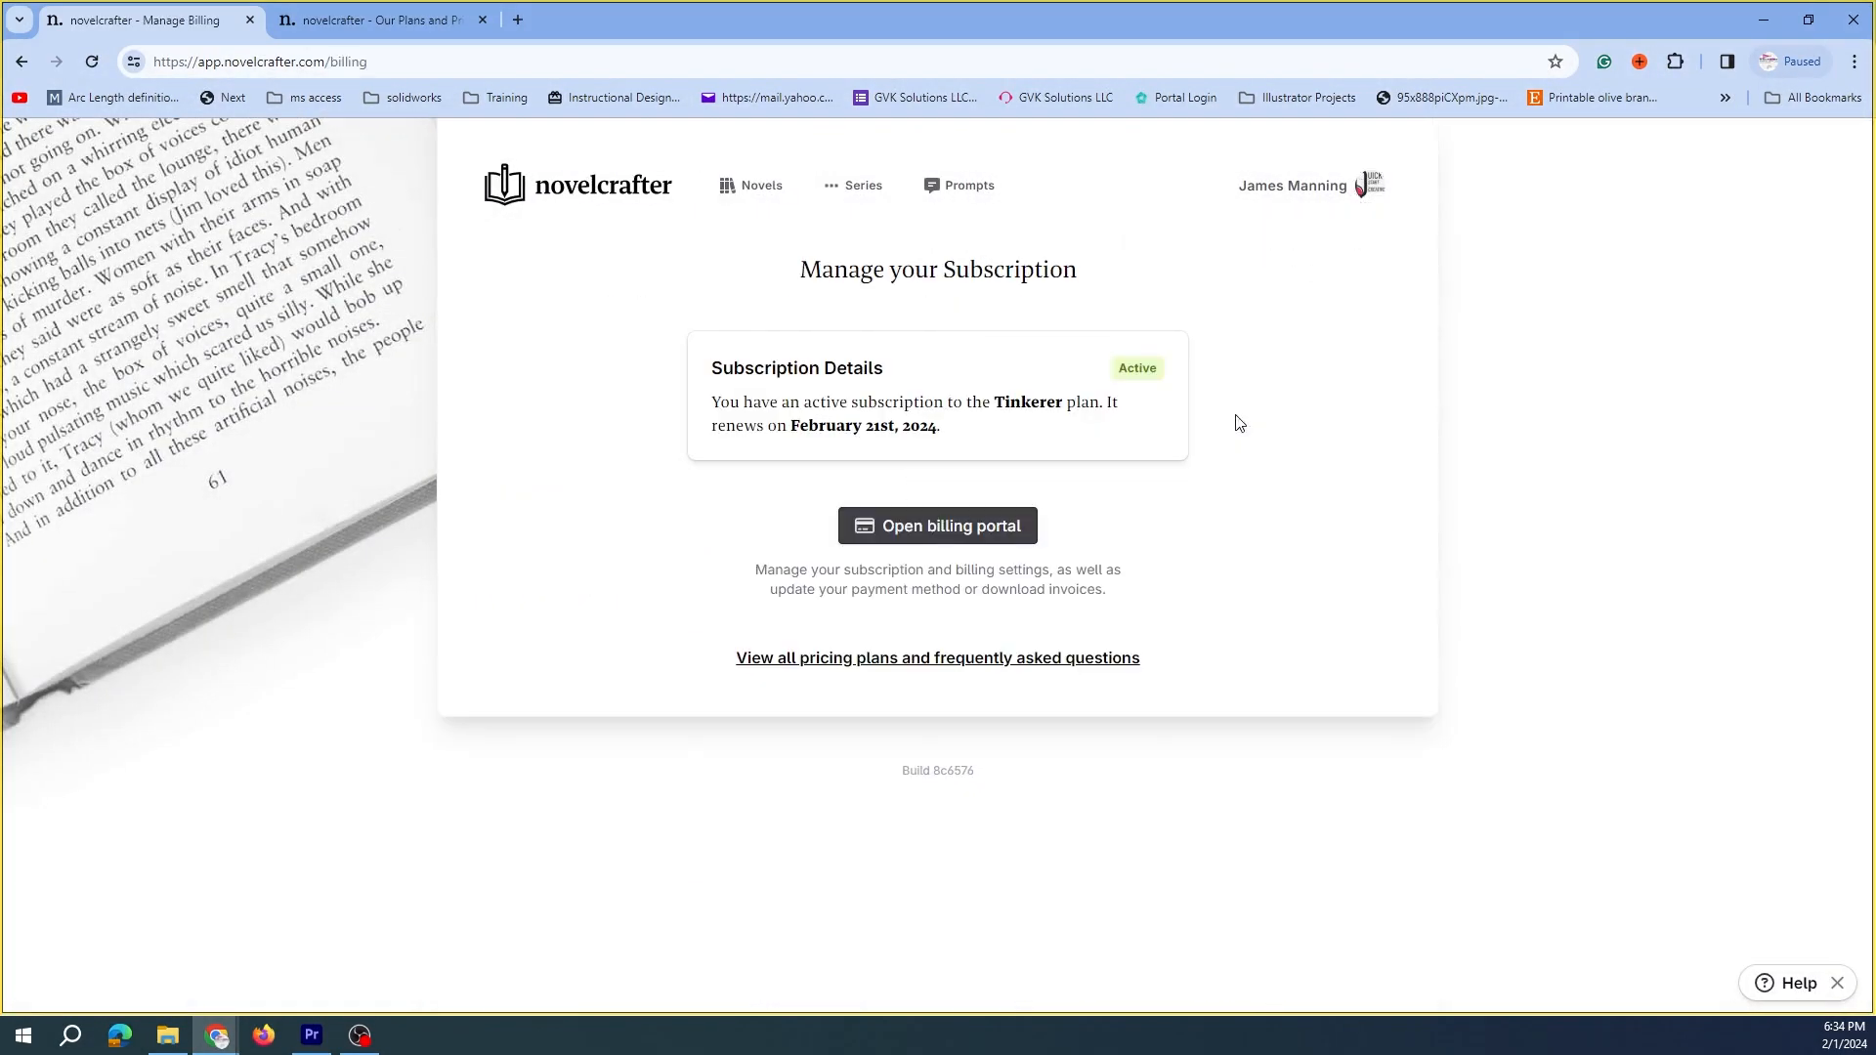
pyautogui.click(921, 660)
# Compare the monthly prices, writing features and AI integration of the Scribe, Tinkerer, Artisan and Specialist plans
pyautogui.scroll(-3, 923, 481)
pyautogui.scroll(-1, 922, 474)
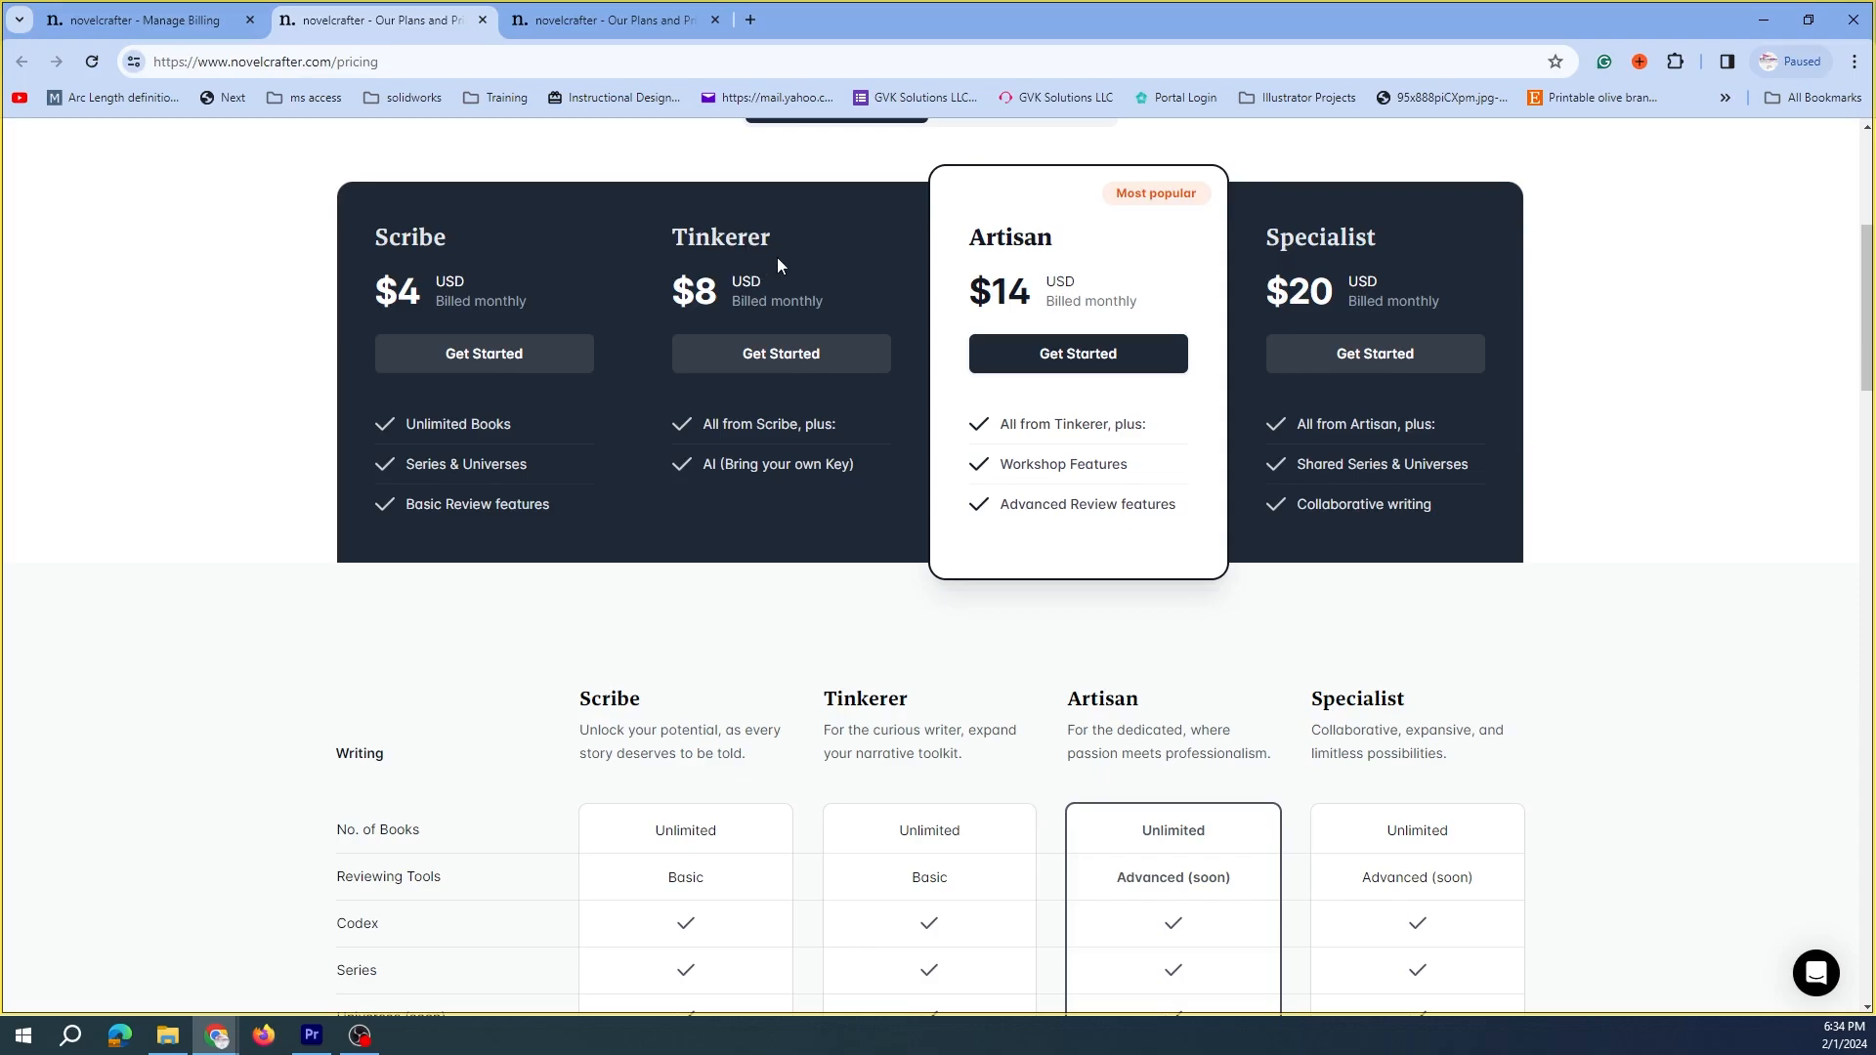
pyautogui.scroll(-6, 776, 258)
pyautogui.scroll(-2, 805, 280)
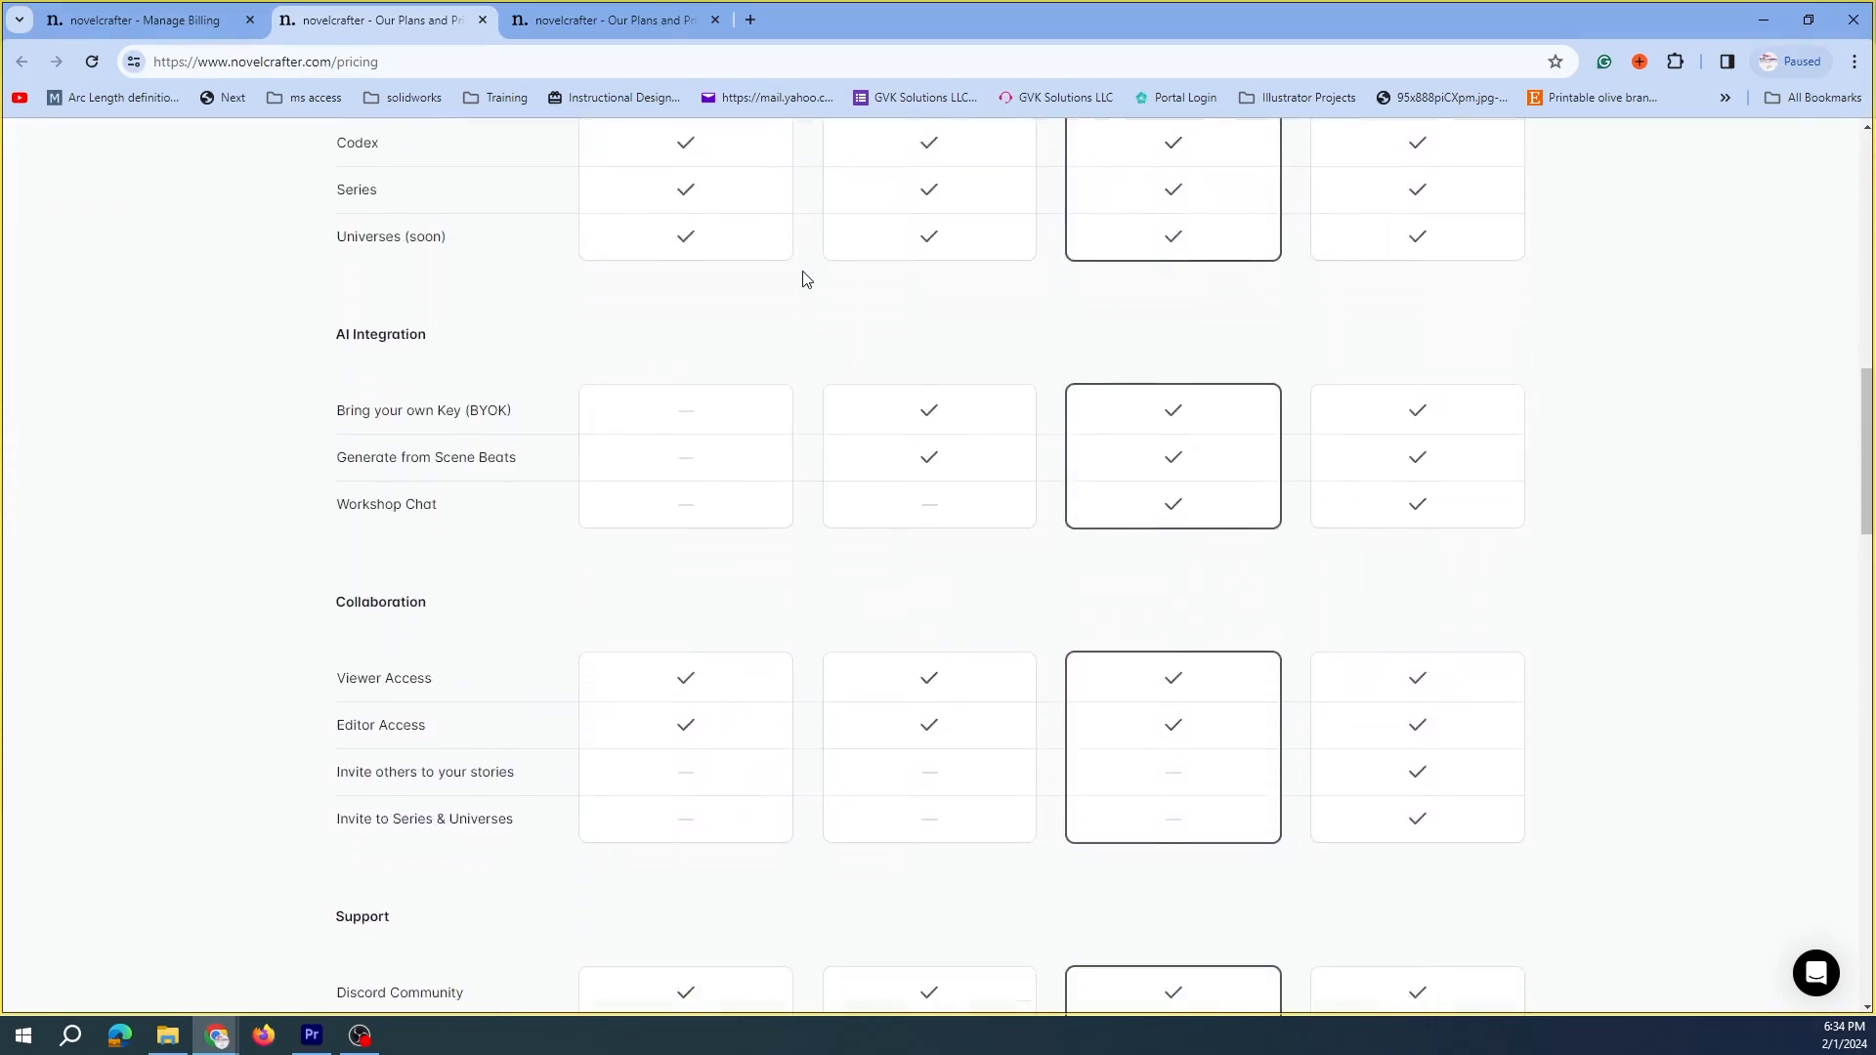
pyautogui.scroll(2, 796, 291)
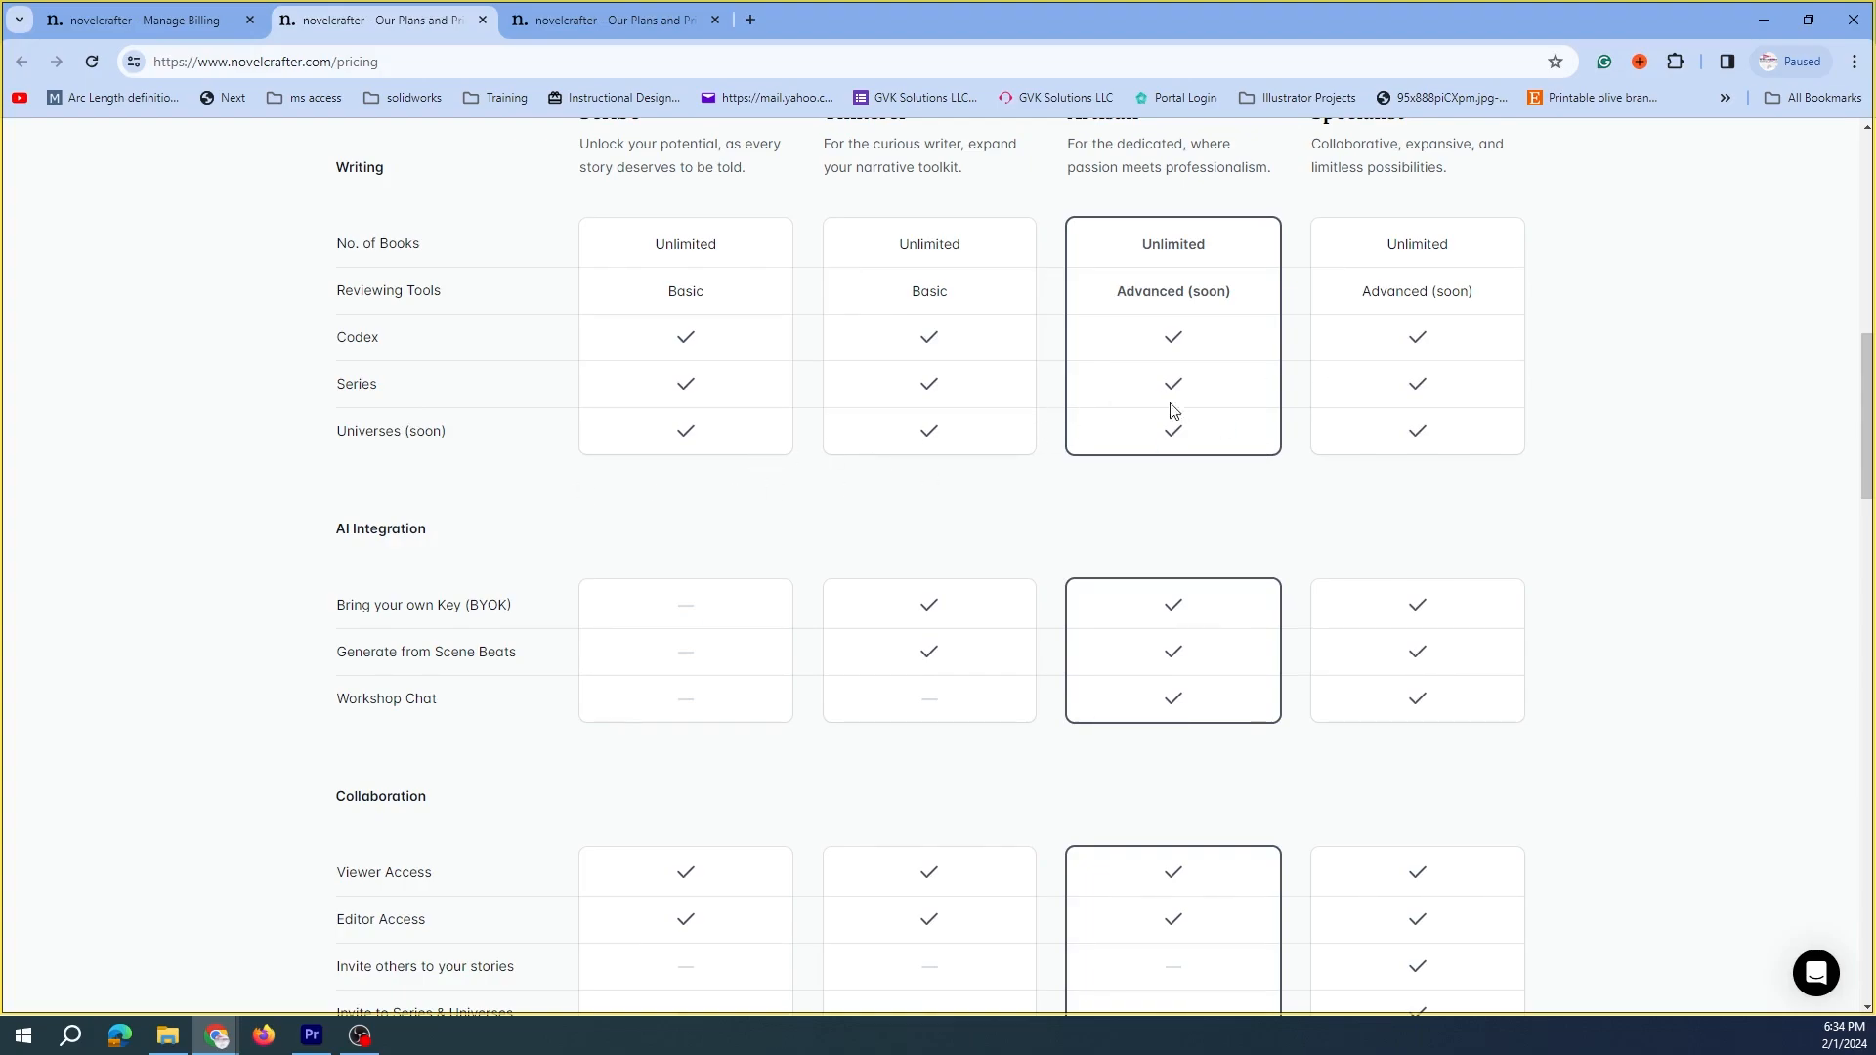
pyautogui.scroll(-3, 946, 385)
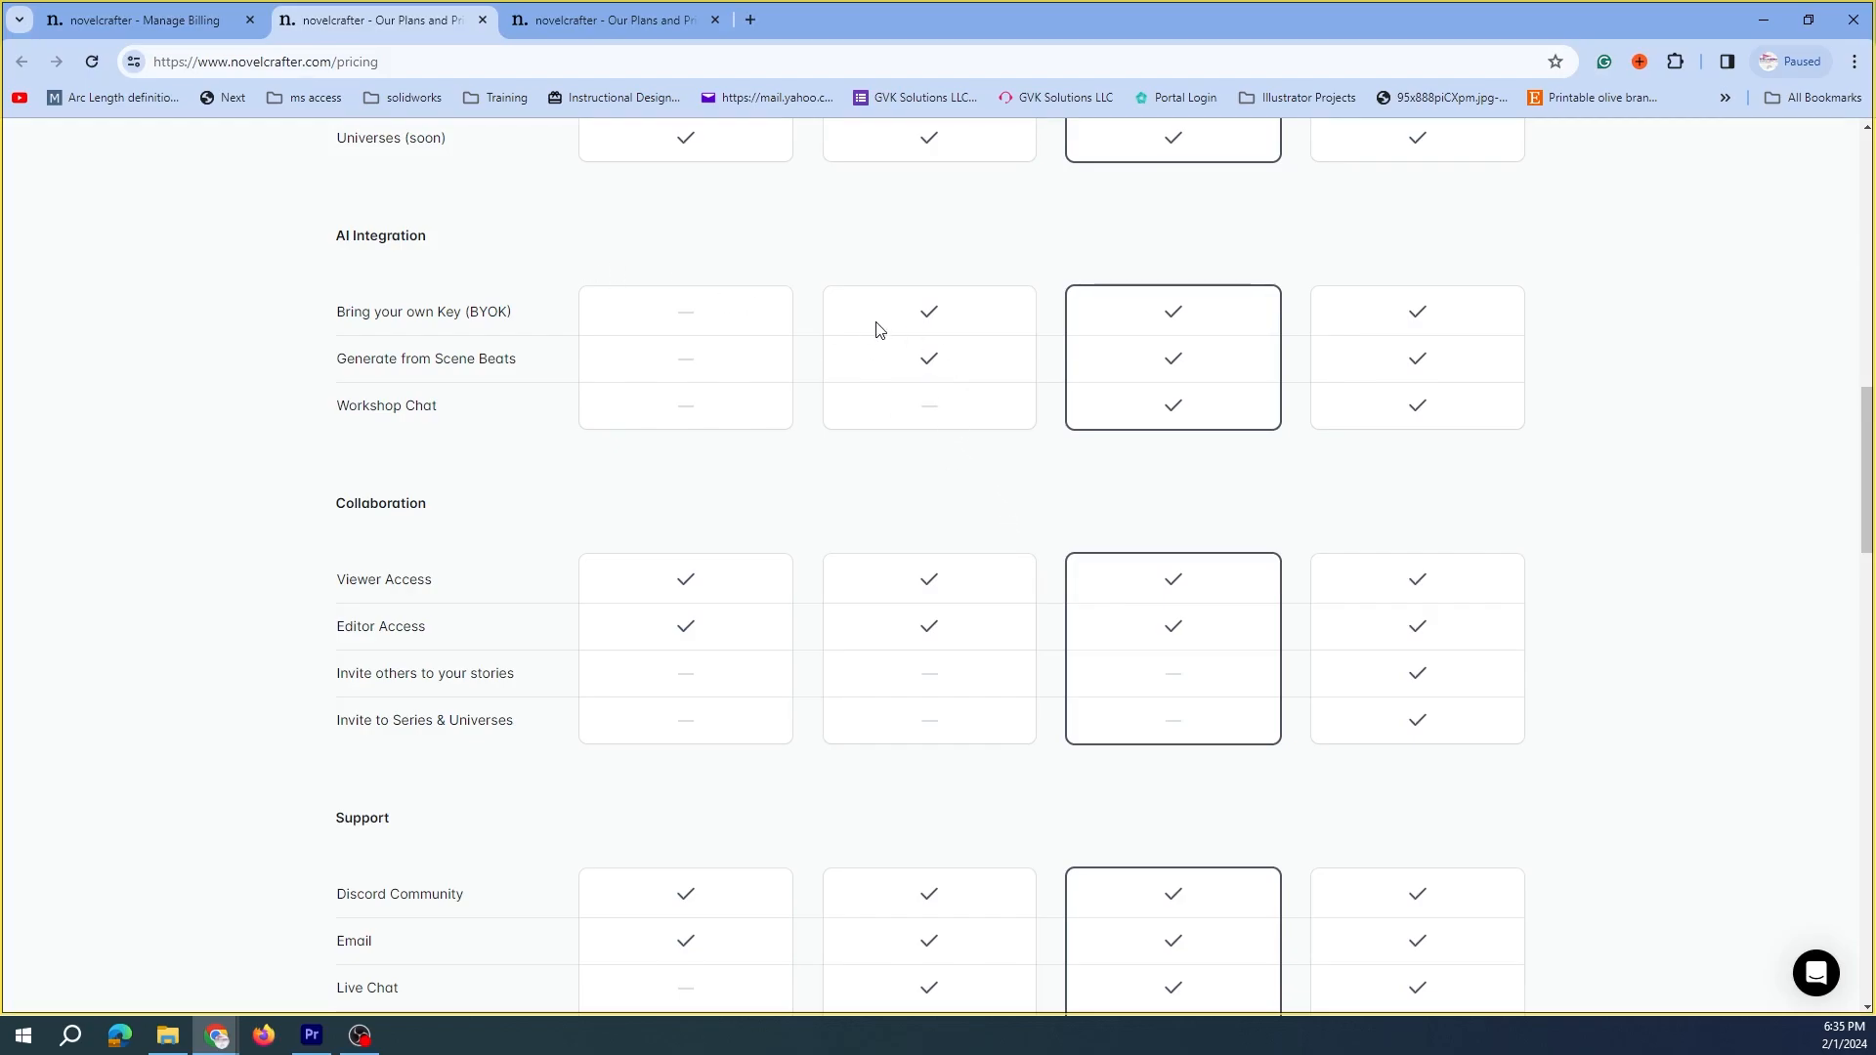
pyautogui.scroll(5, 899, 312)
pyautogui.scroll(4, 901, 310)
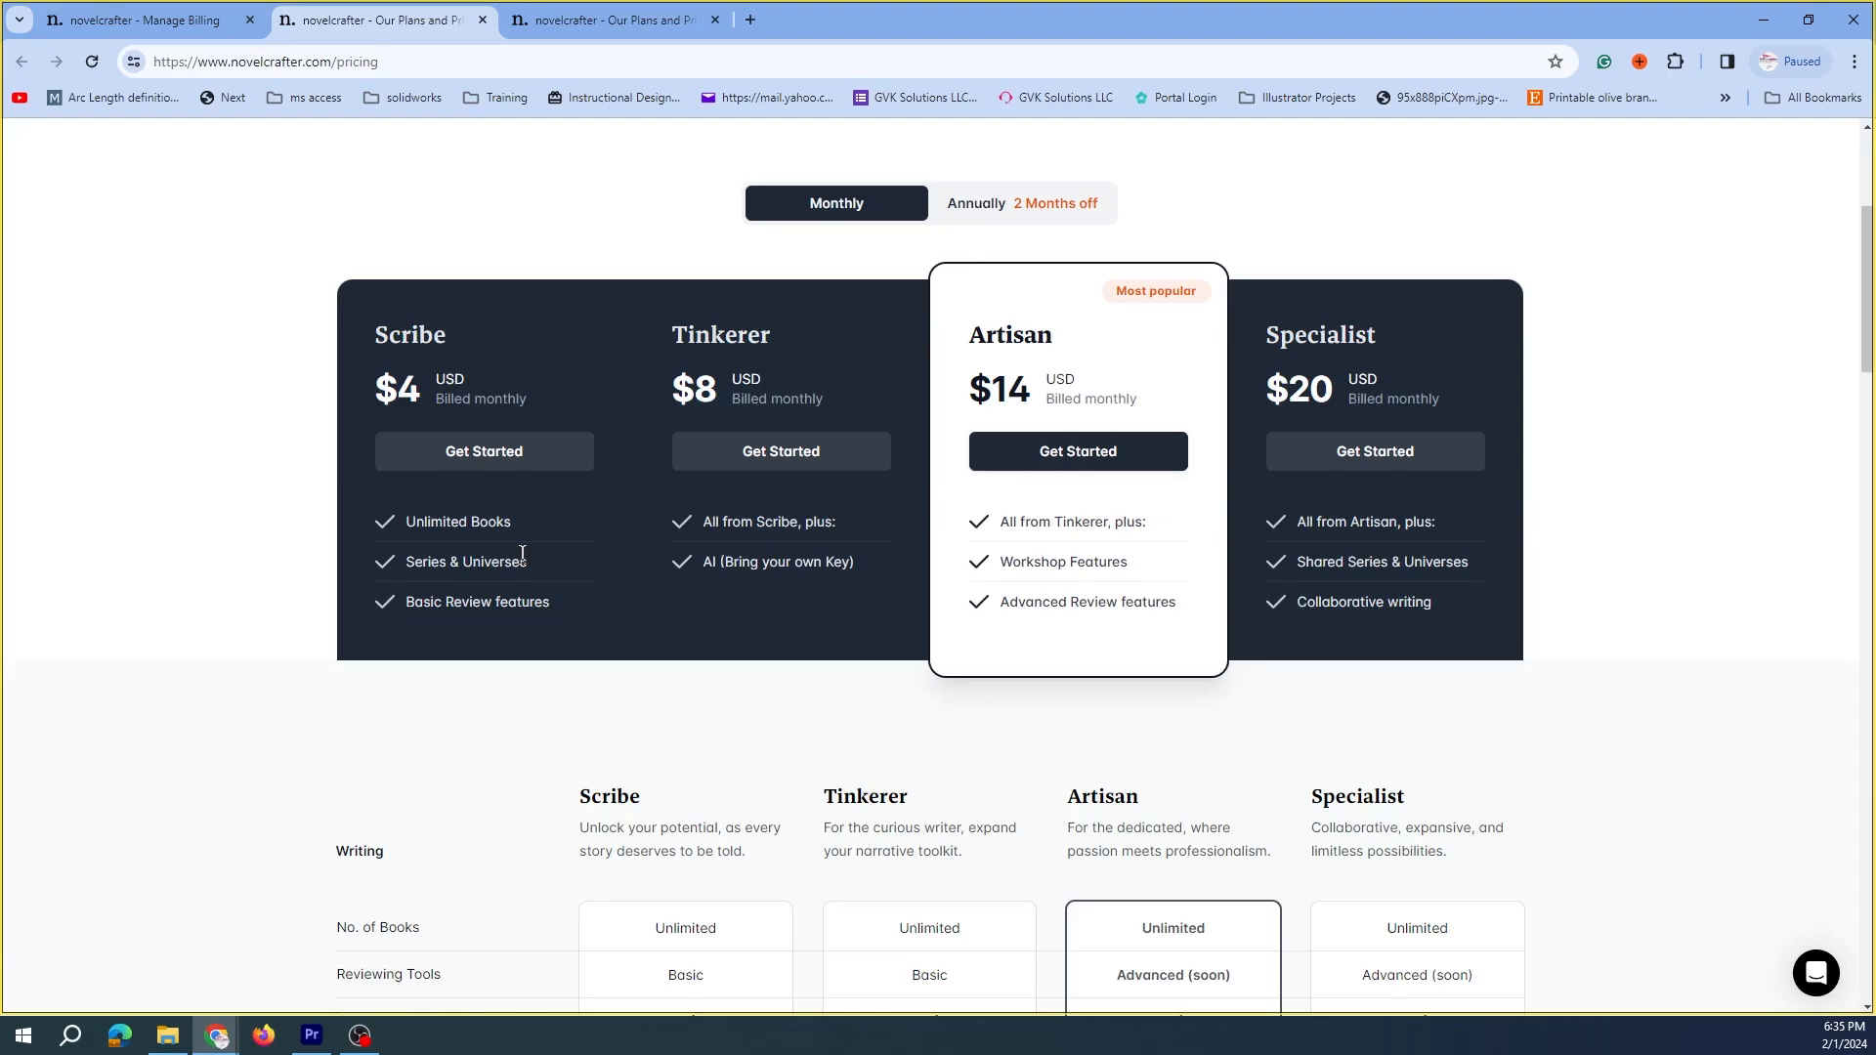
pyautogui.scroll(-2, 554, 519)
pyautogui.scroll(1, 604, 514)
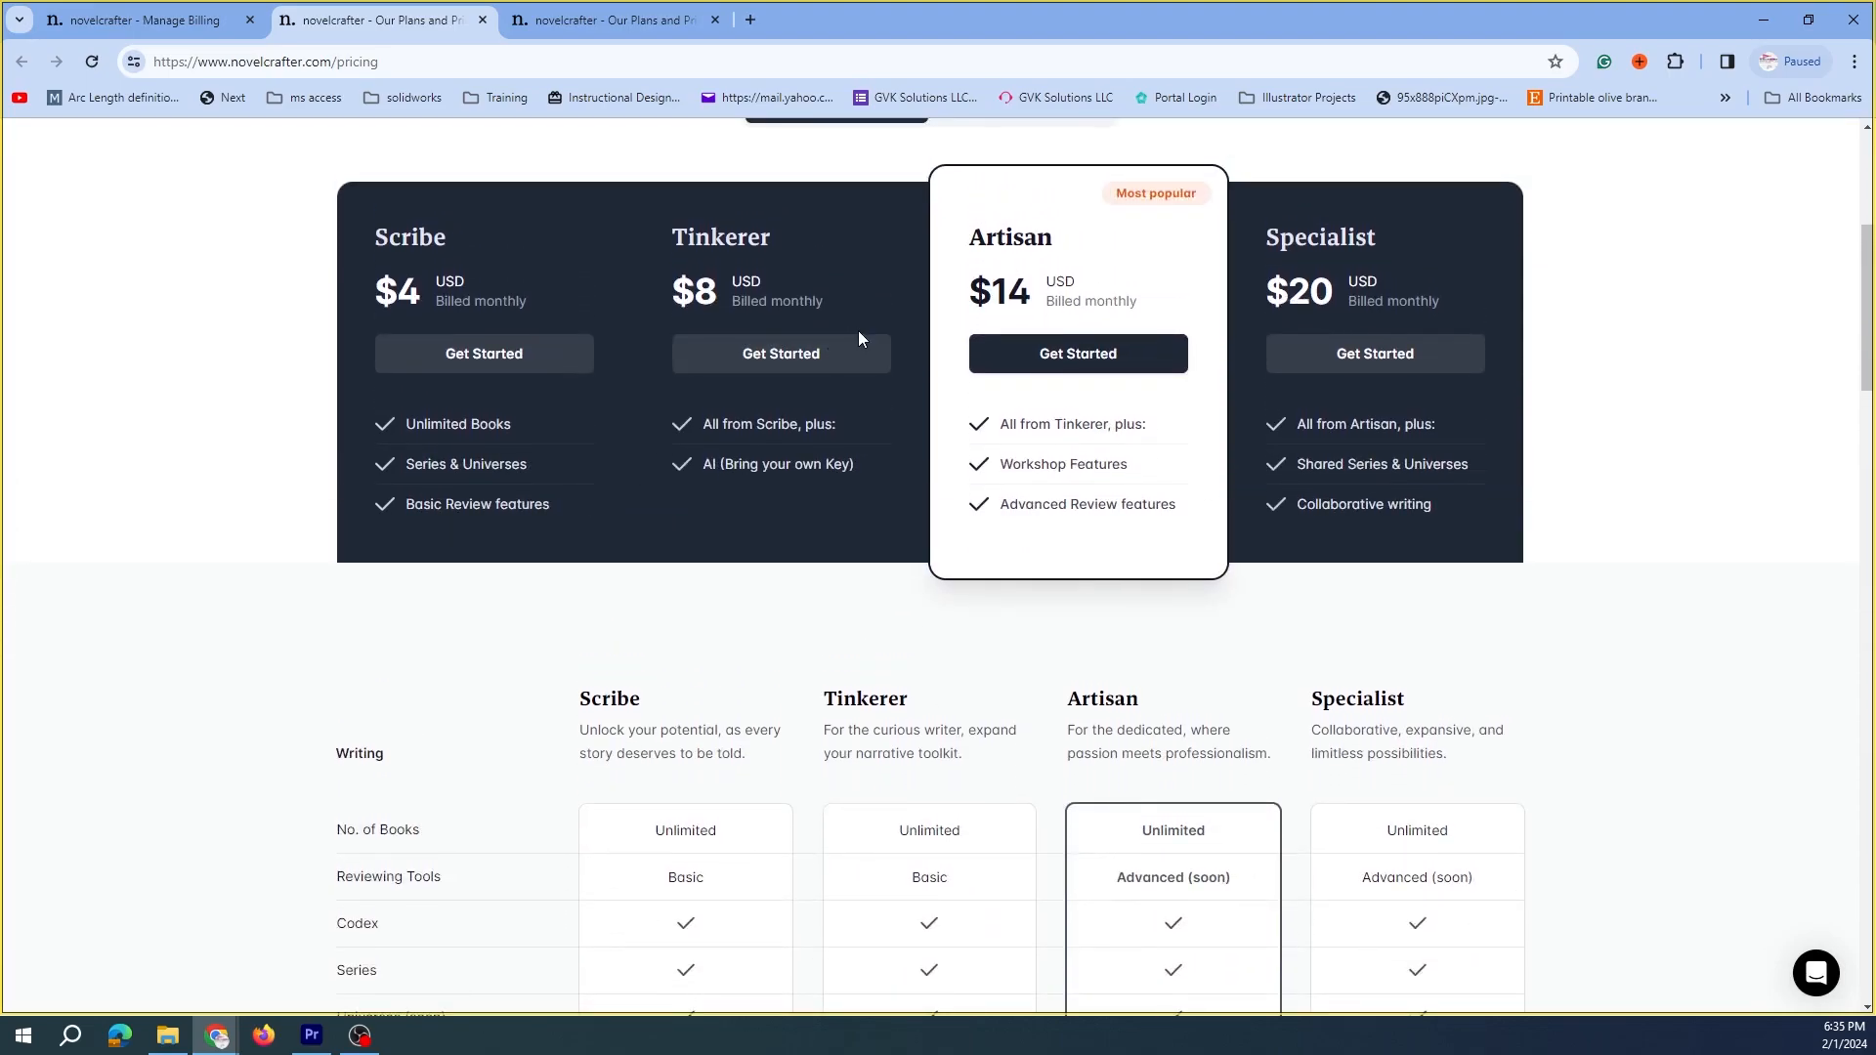
# Examine the collaboration and support rows of the plan comparison table, and recheck the writing and AI rows
pyautogui.scroll(-9, 860, 342)
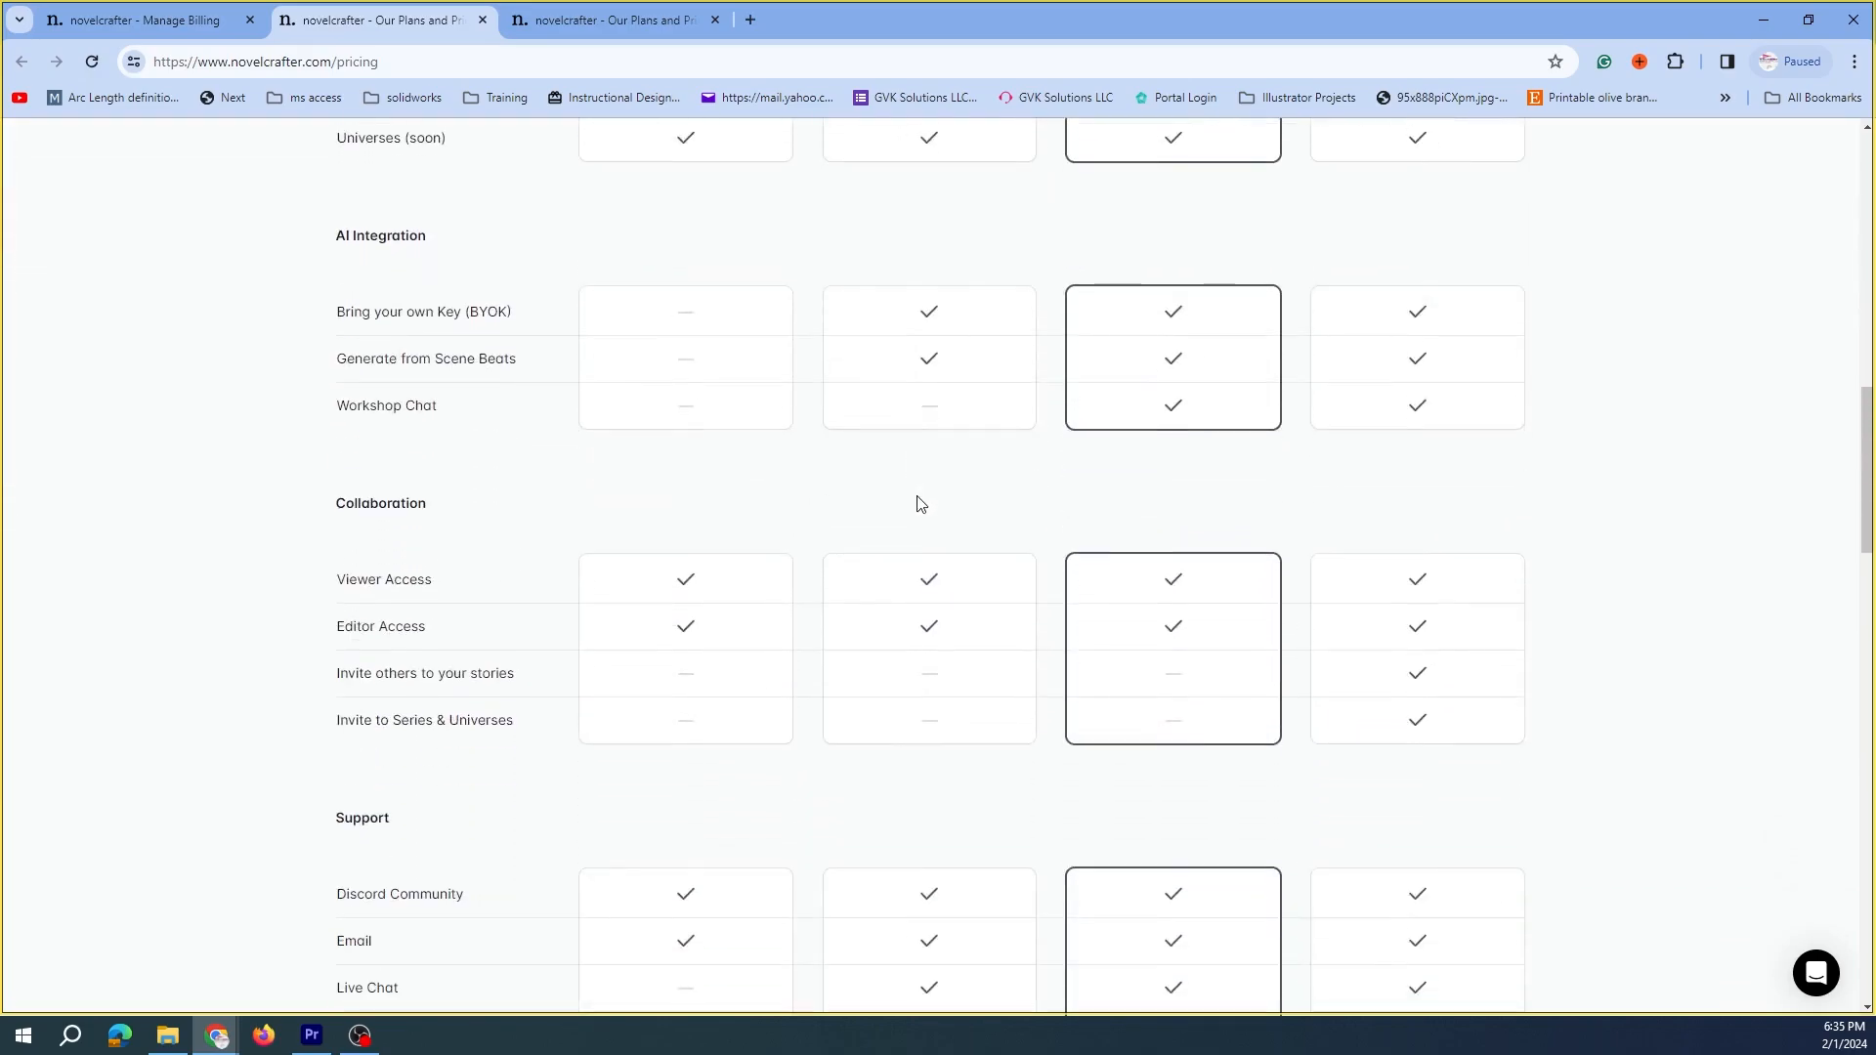
pyautogui.scroll(-1, 923, 450)
pyautogui.scroll(-2, 949, 498)
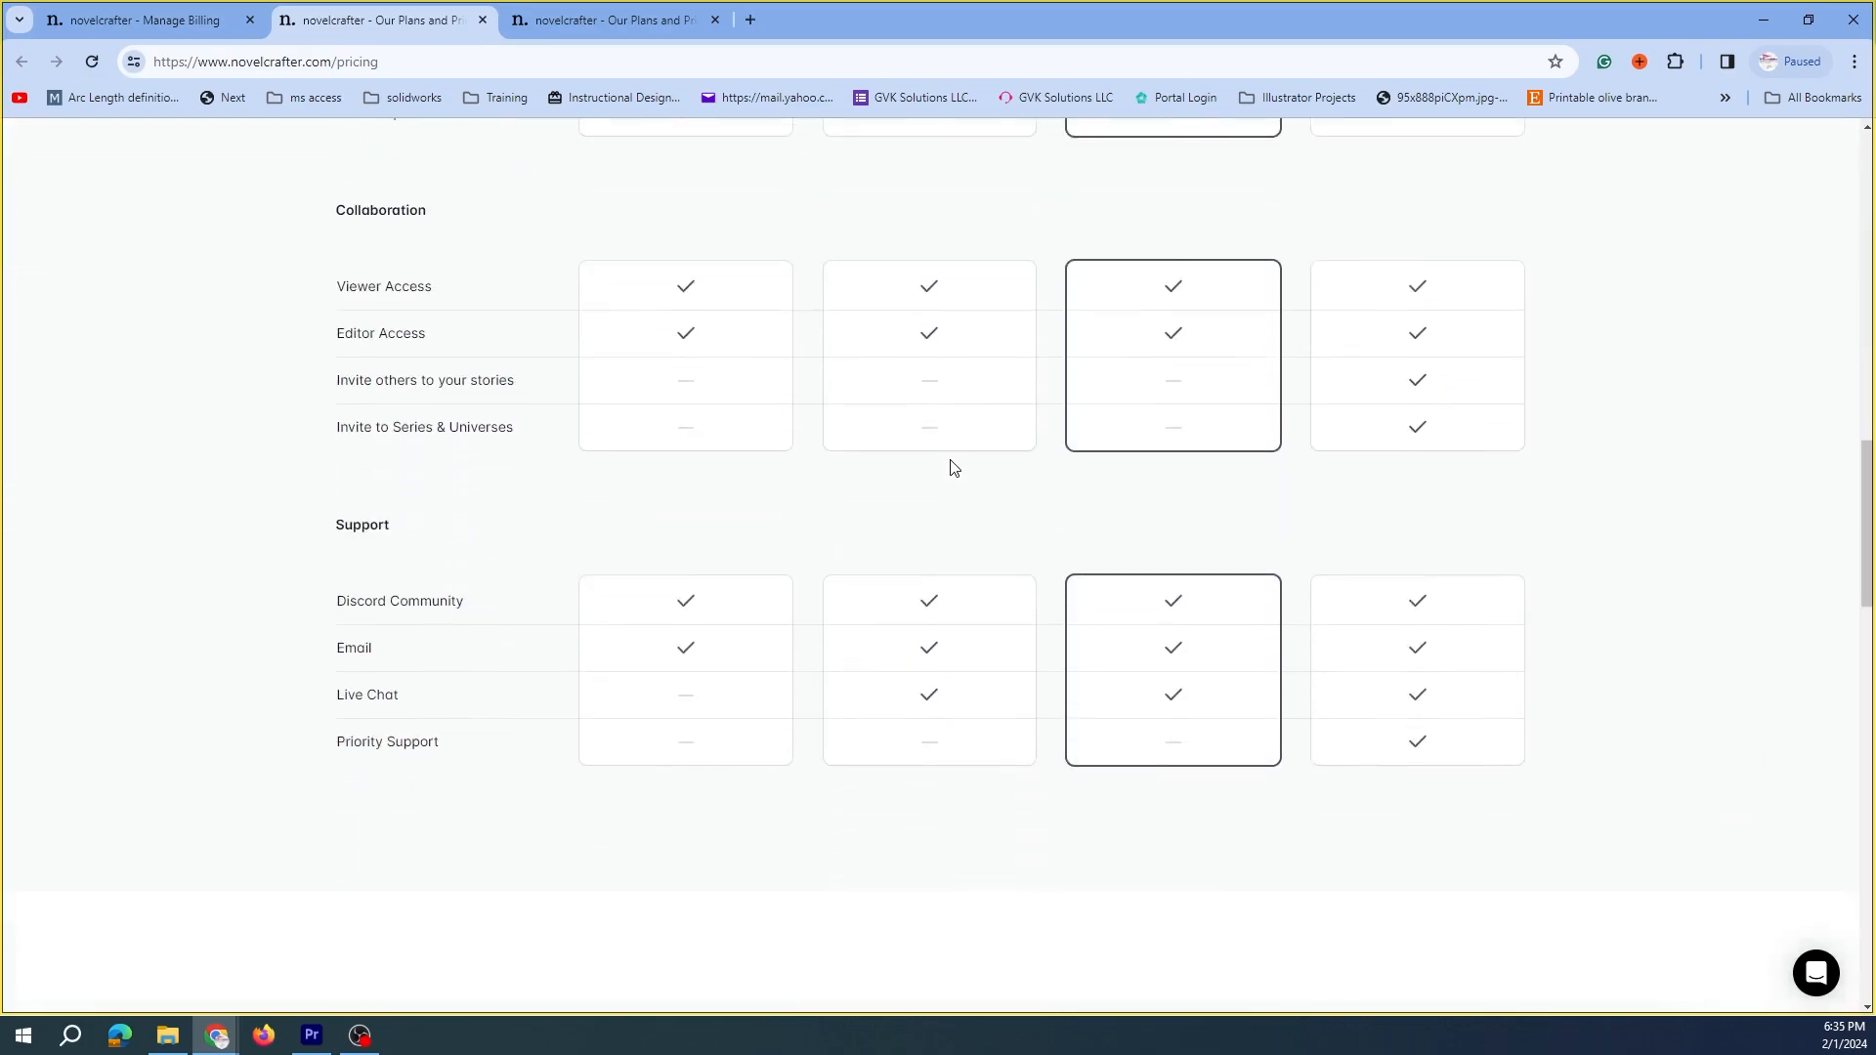
pyautogui.scroll(-2, 942, 357)
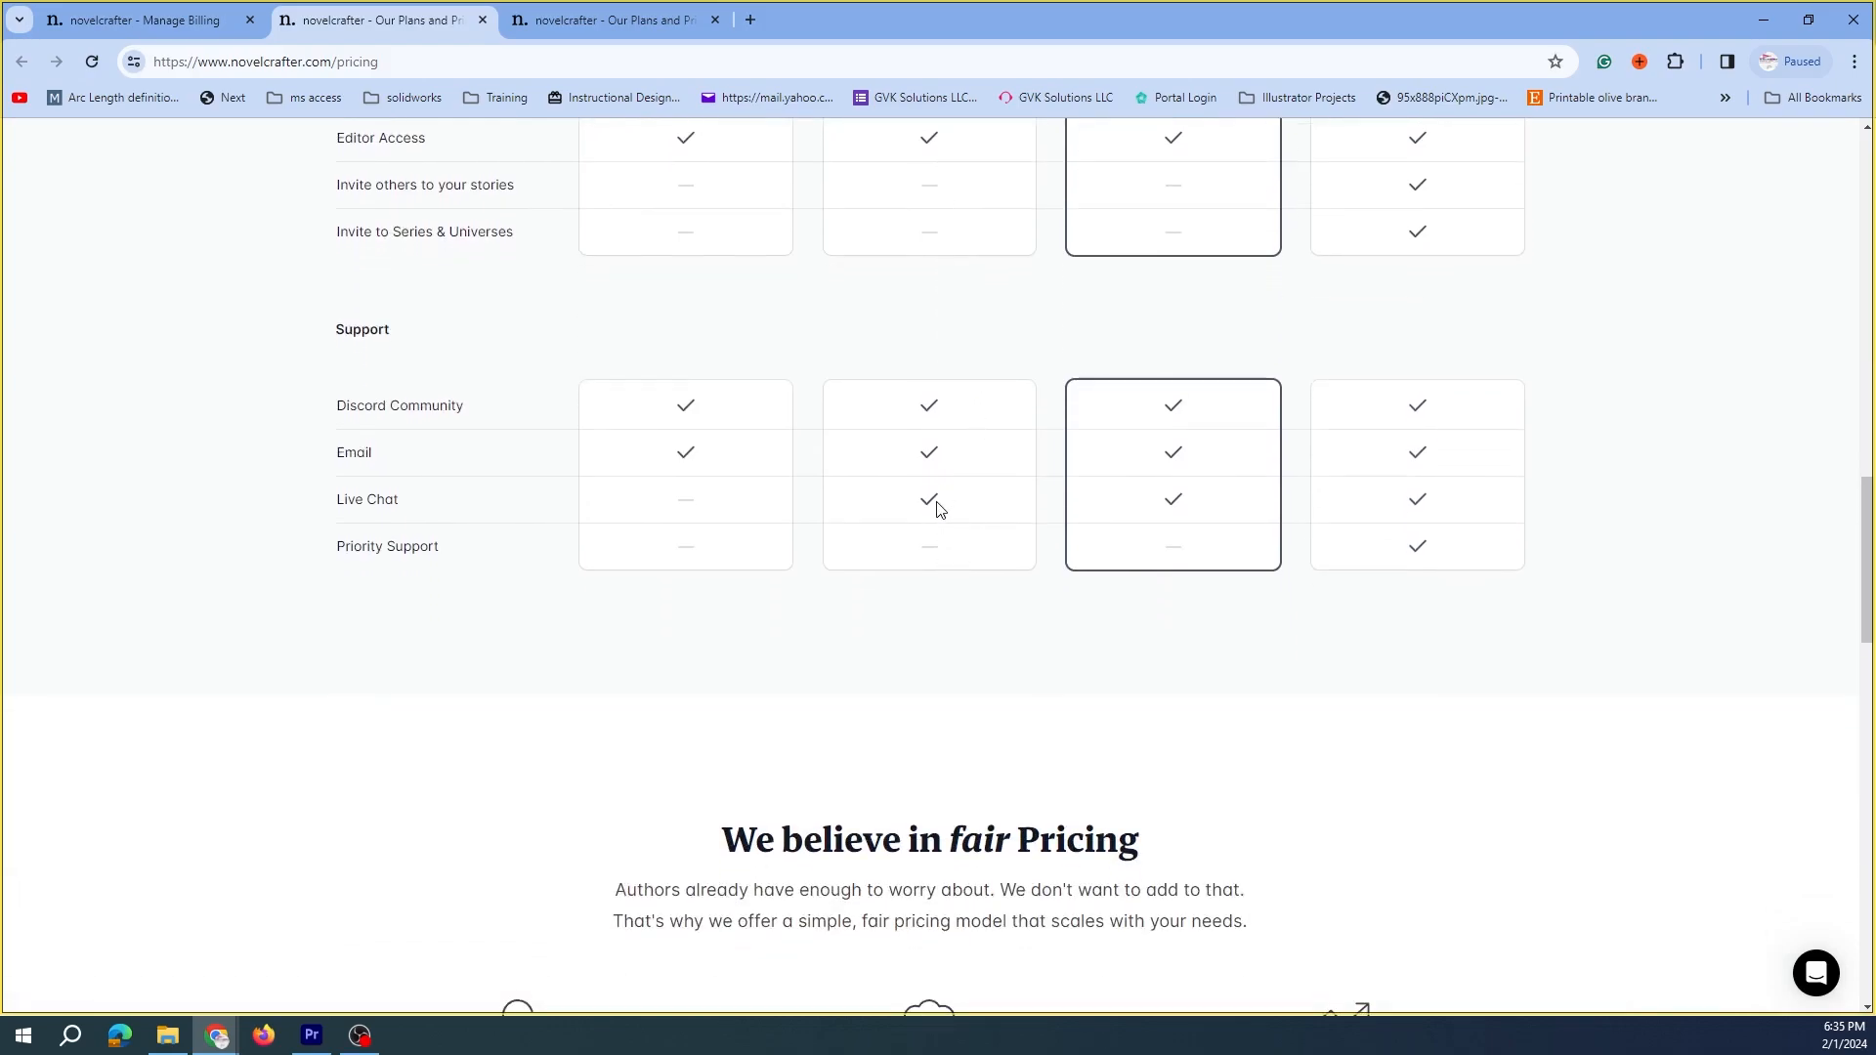
pyautogui.scroll(3, 955, 410)
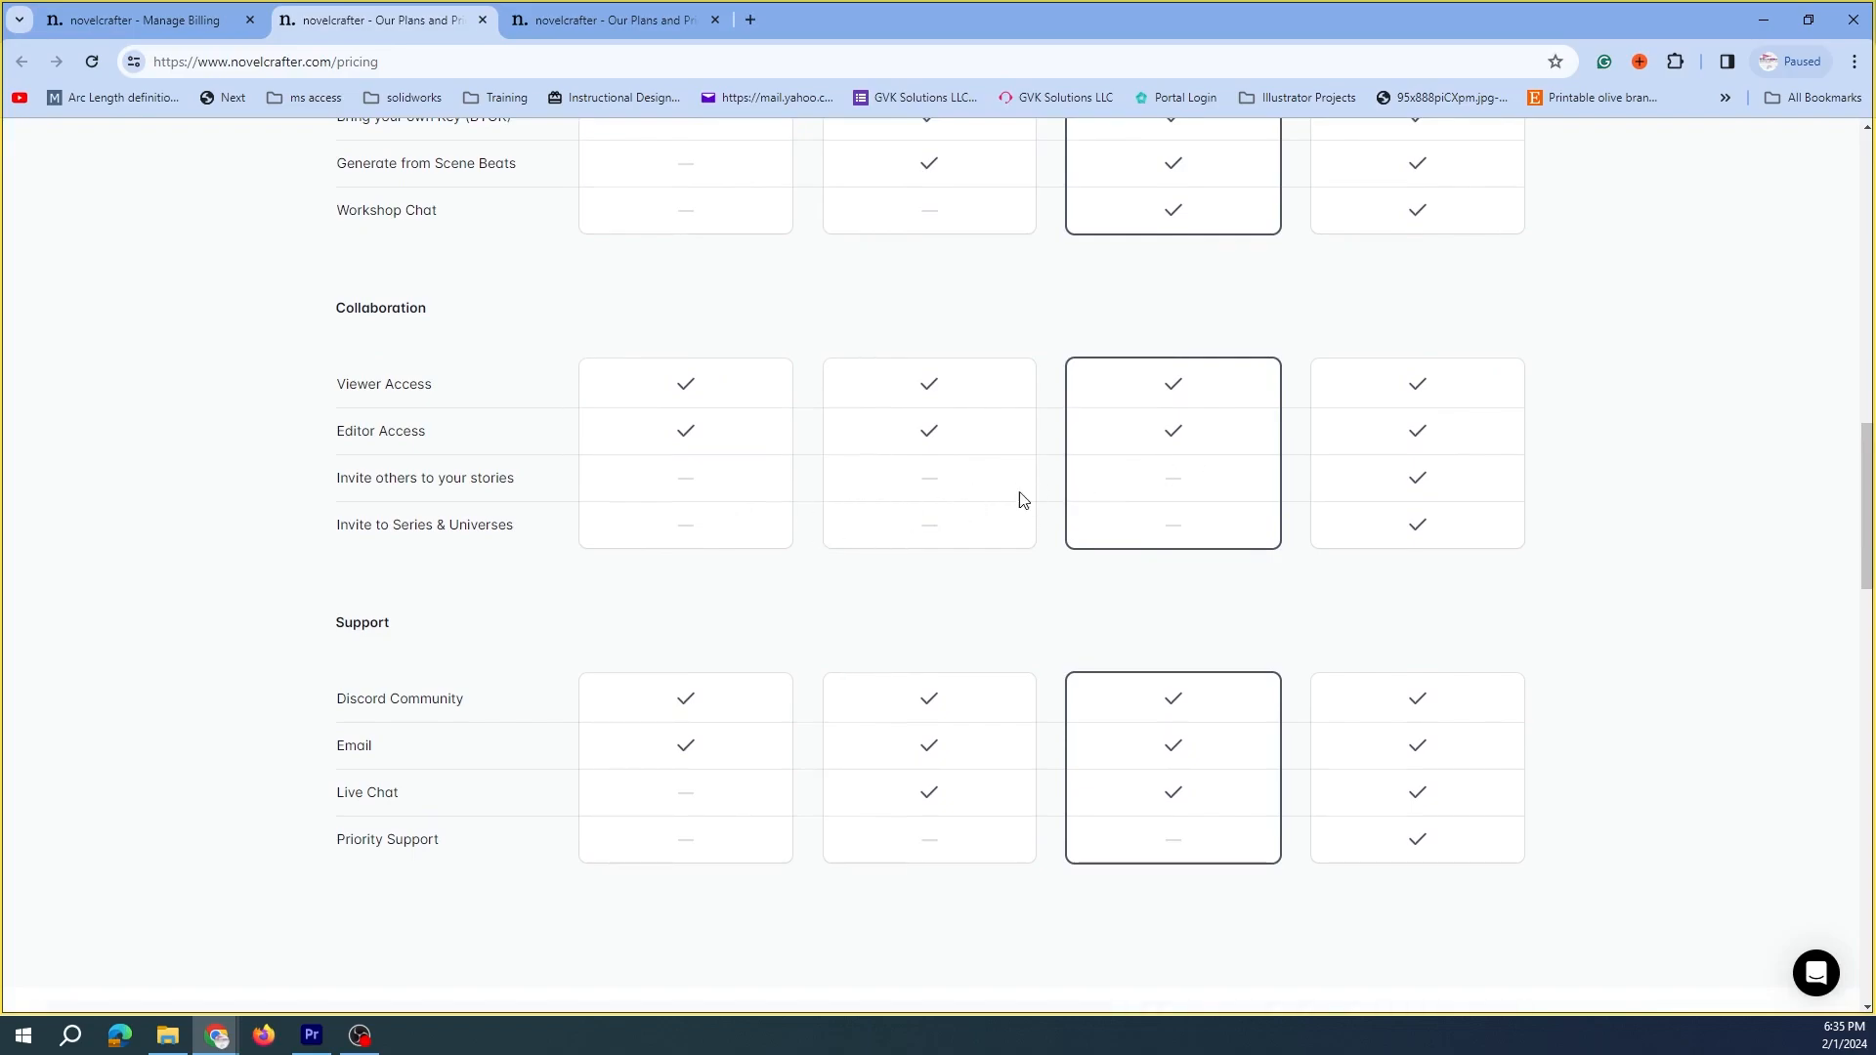
pyautogui.scroll(6, 1030, 502)
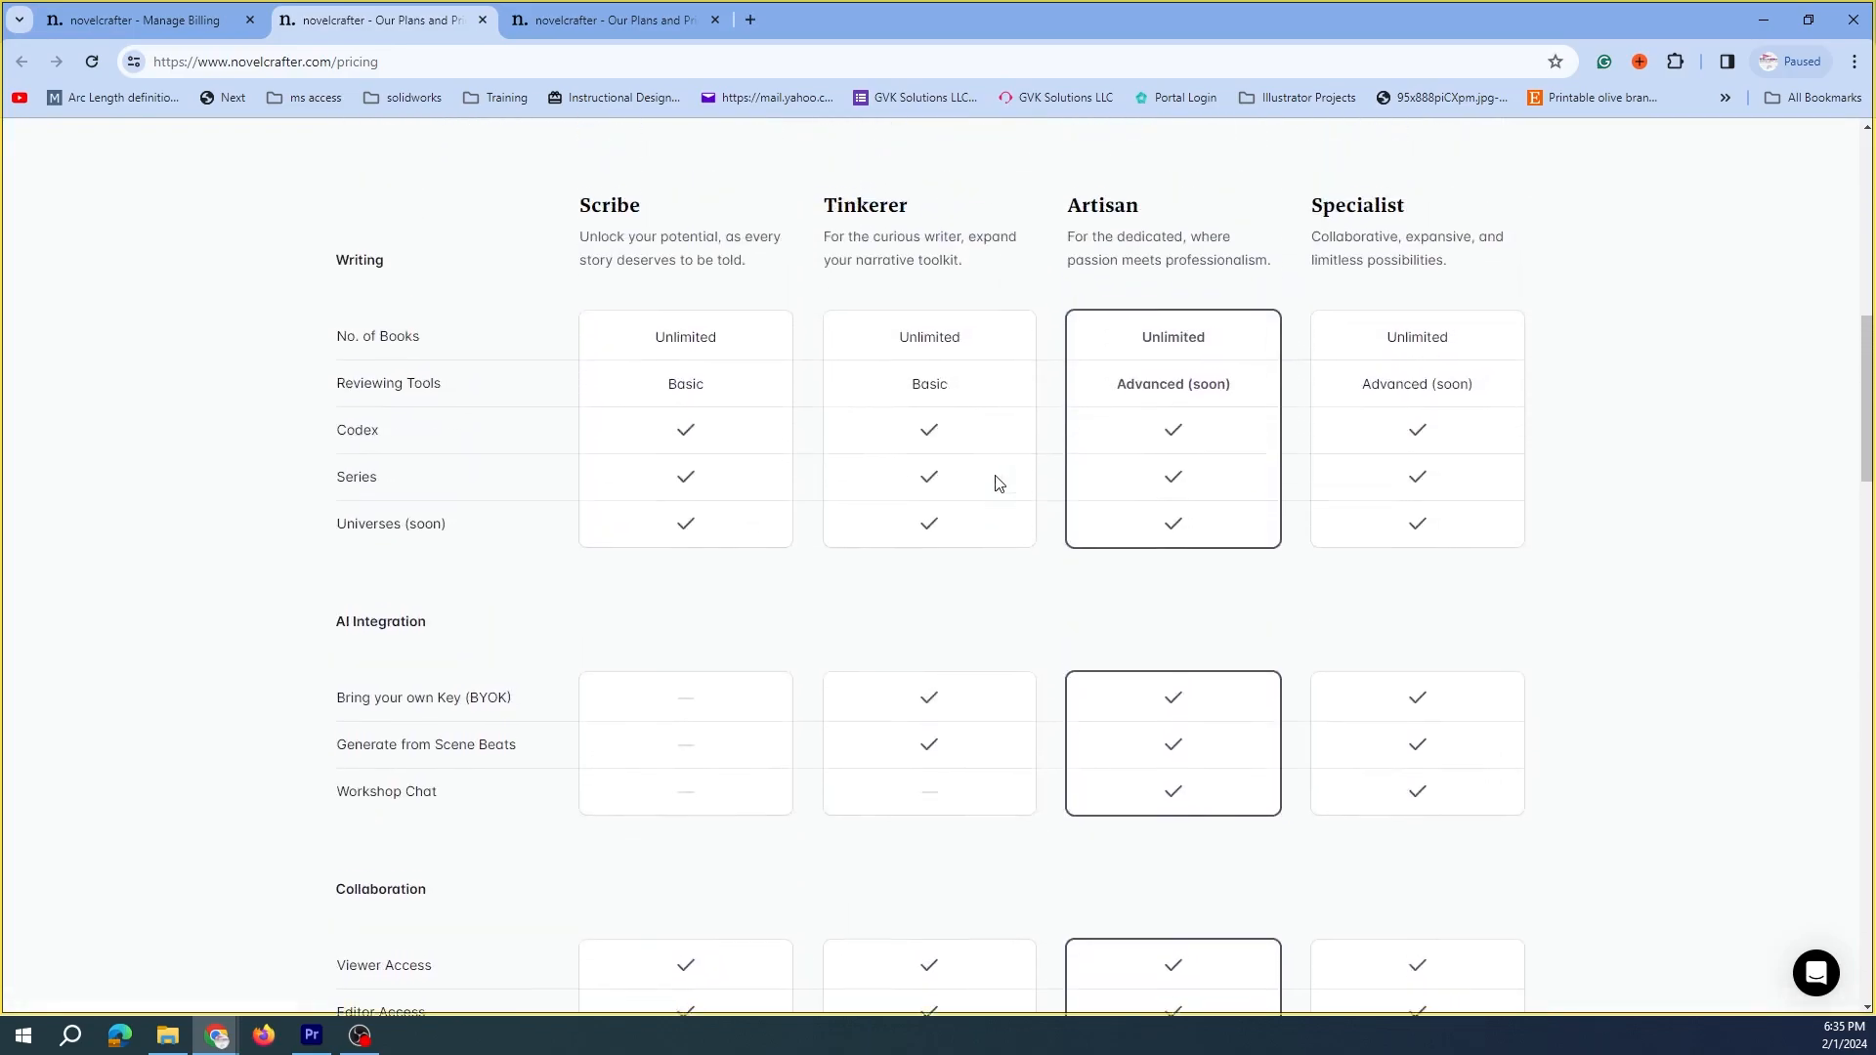
pyautogui.scroll(-2, 987, 494)
pyautogui.scroll(4, 982, 313)
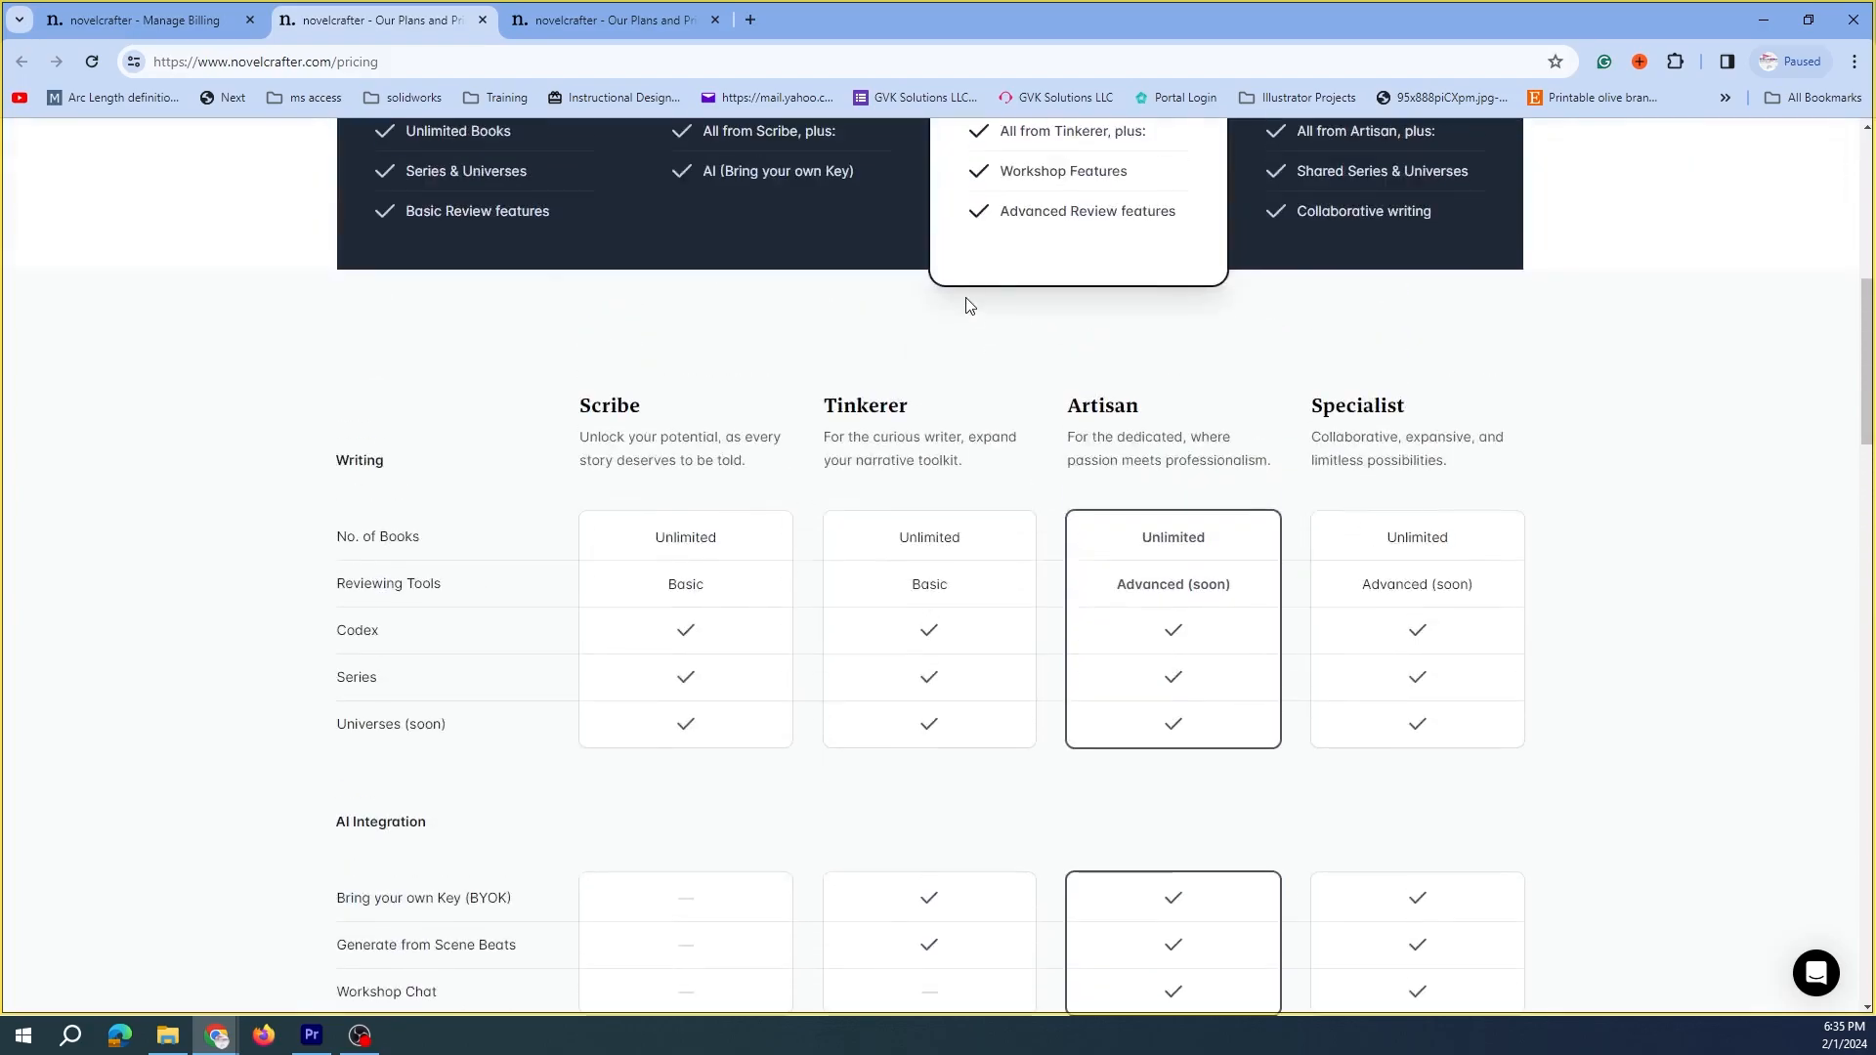
pyautogui.scroll(3, 967, 306)
pyautogui.scroll(-8, 1065, 332)
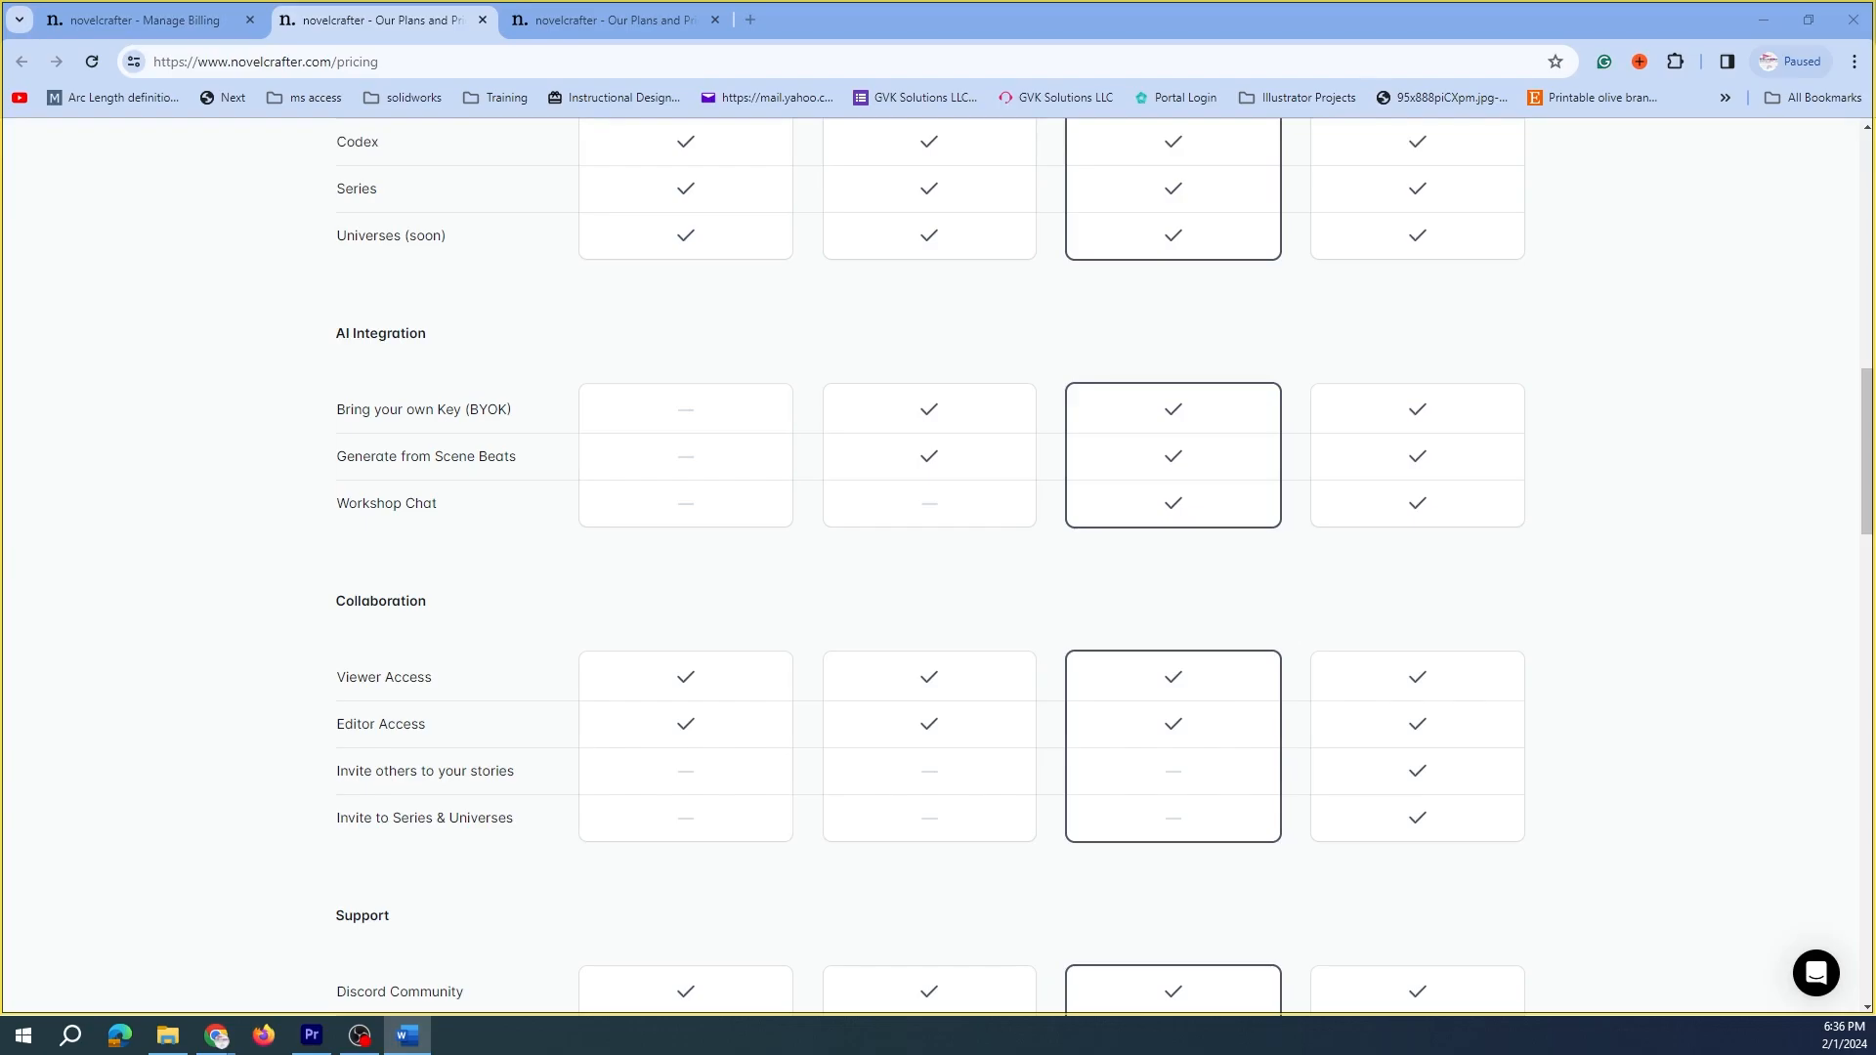
# Switch to the Word document The Inheritance of Thornes.docx, maximize it and read through to the characters on page 3
pyautogui.moveTo(1875, 14); pyautogui.dragTo(1117, 190)
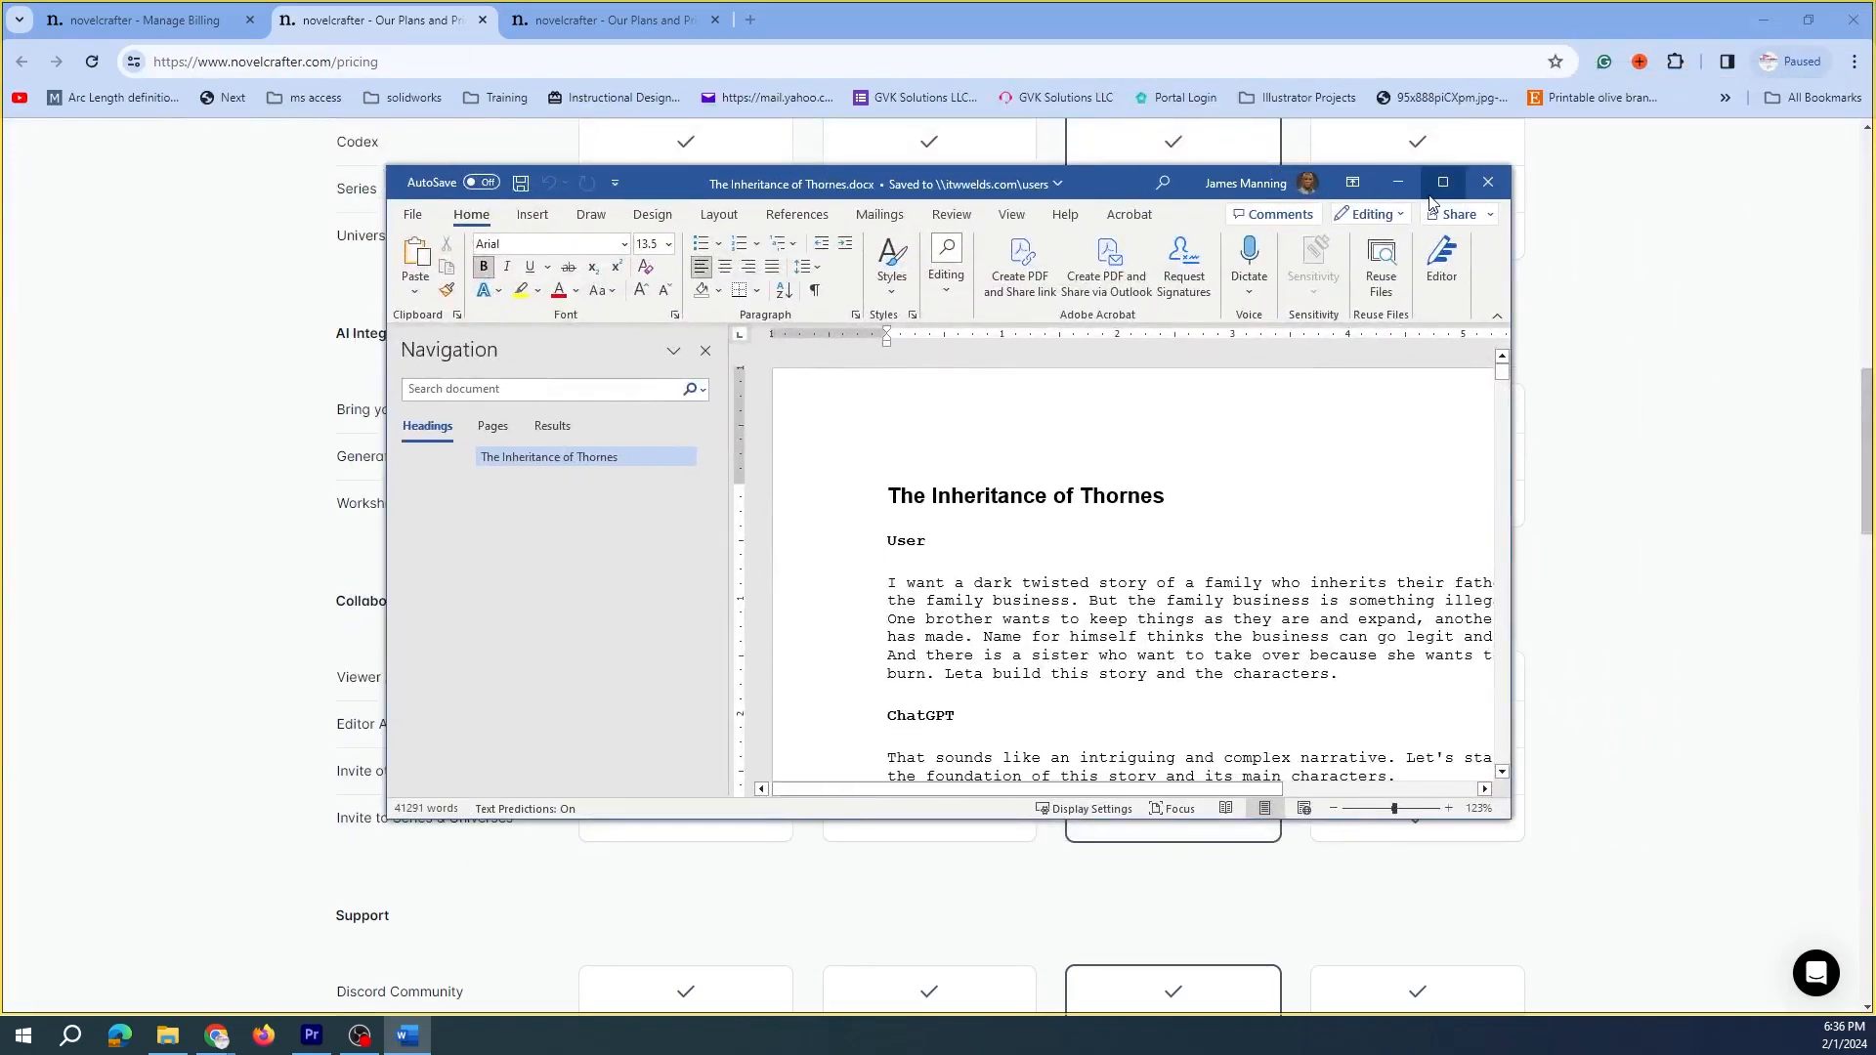
pyautogui.click(1442, 183)
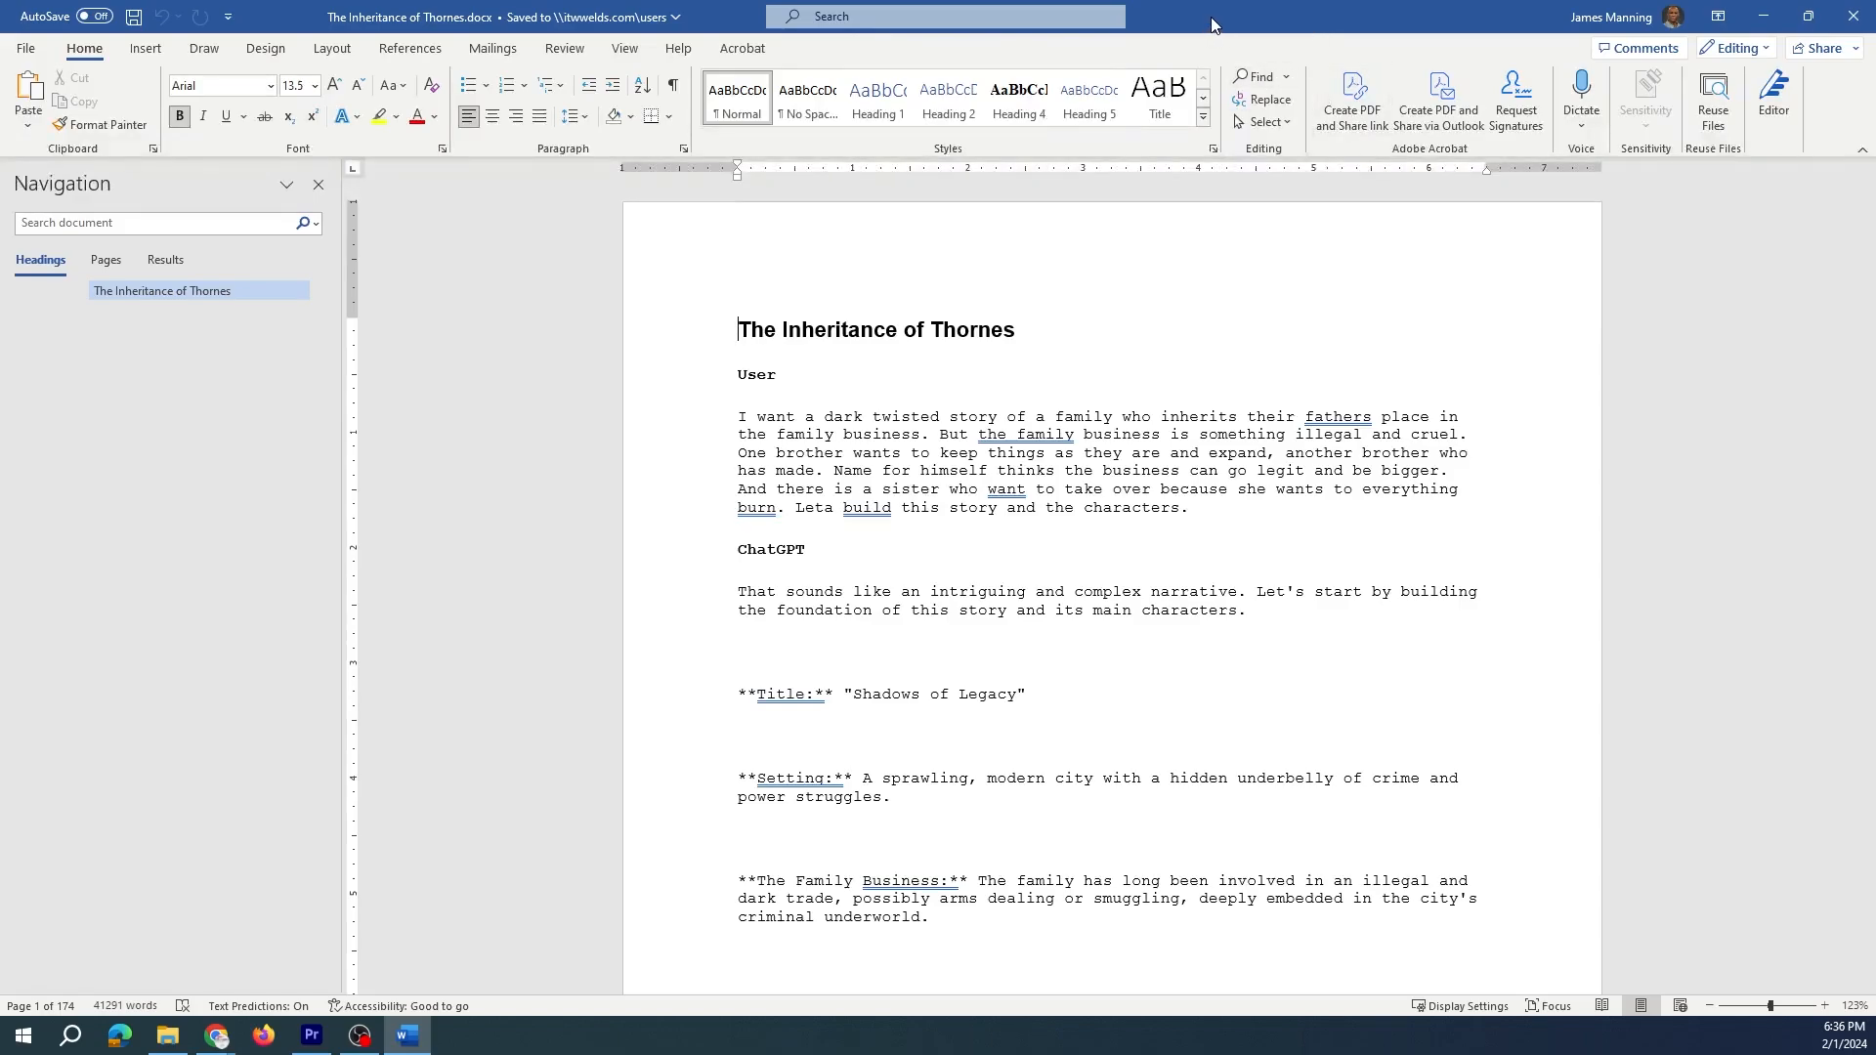
pyautogui.scroll(-5, 1300, 359)
pyautogui.scroll(-15, 1299, 358)
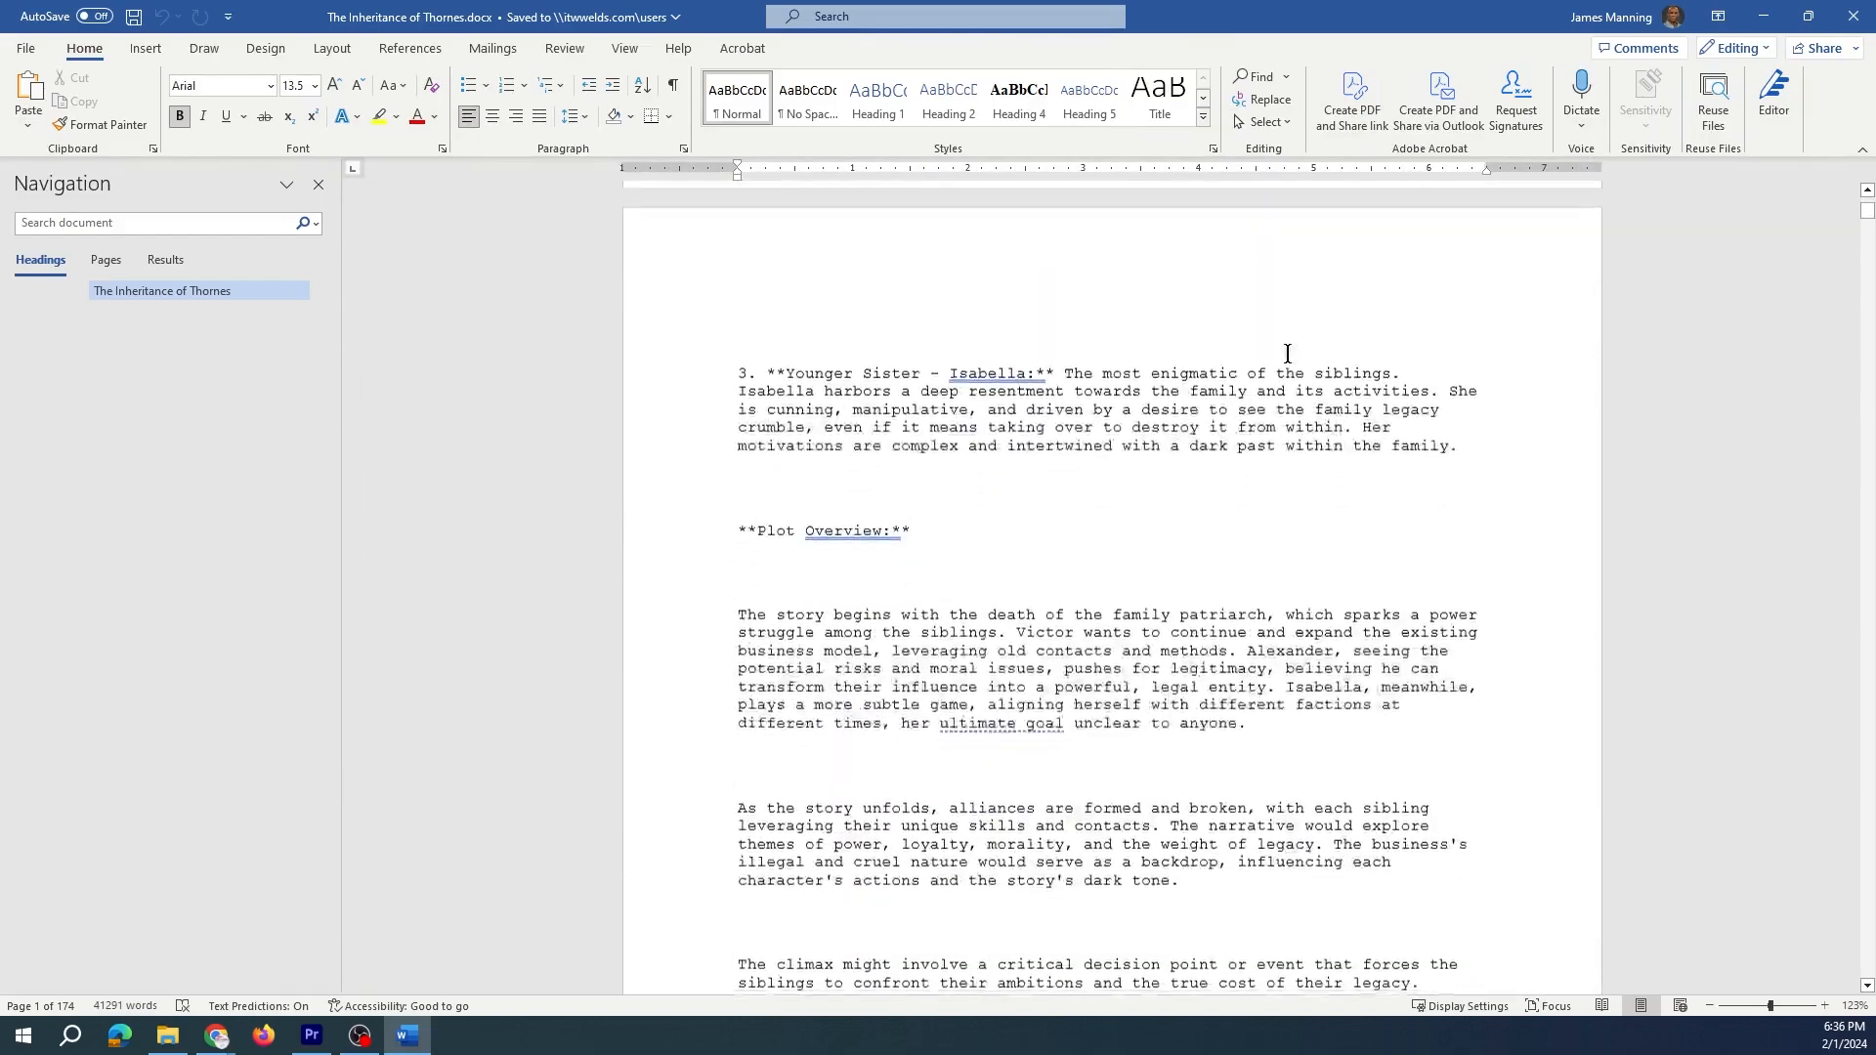
pyautogui.scroll(-8, 1290, 362)
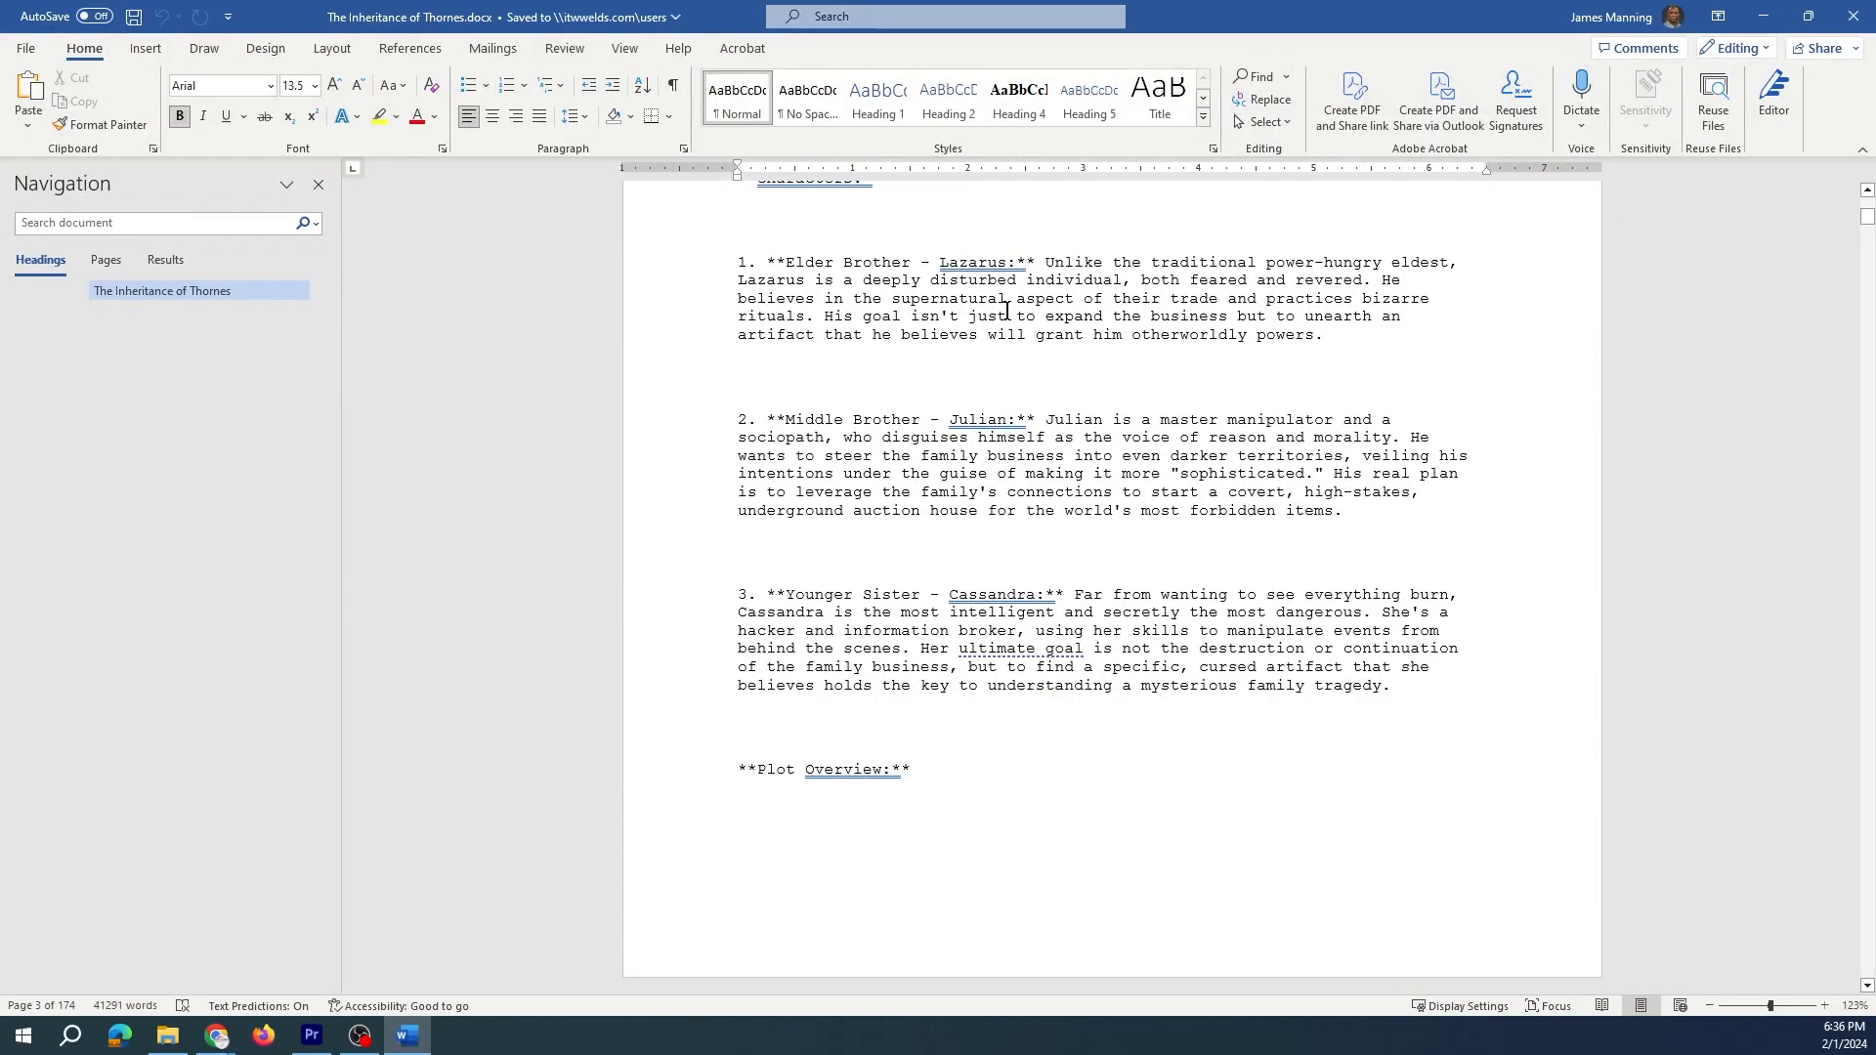
# Highlight the sibling names Lazarus, Julian and Cassandra in turn in the character descriptions on page 3
pyautogui.scroll(1, 1006, 310)
pyautogui.doubleClick(982, 317)
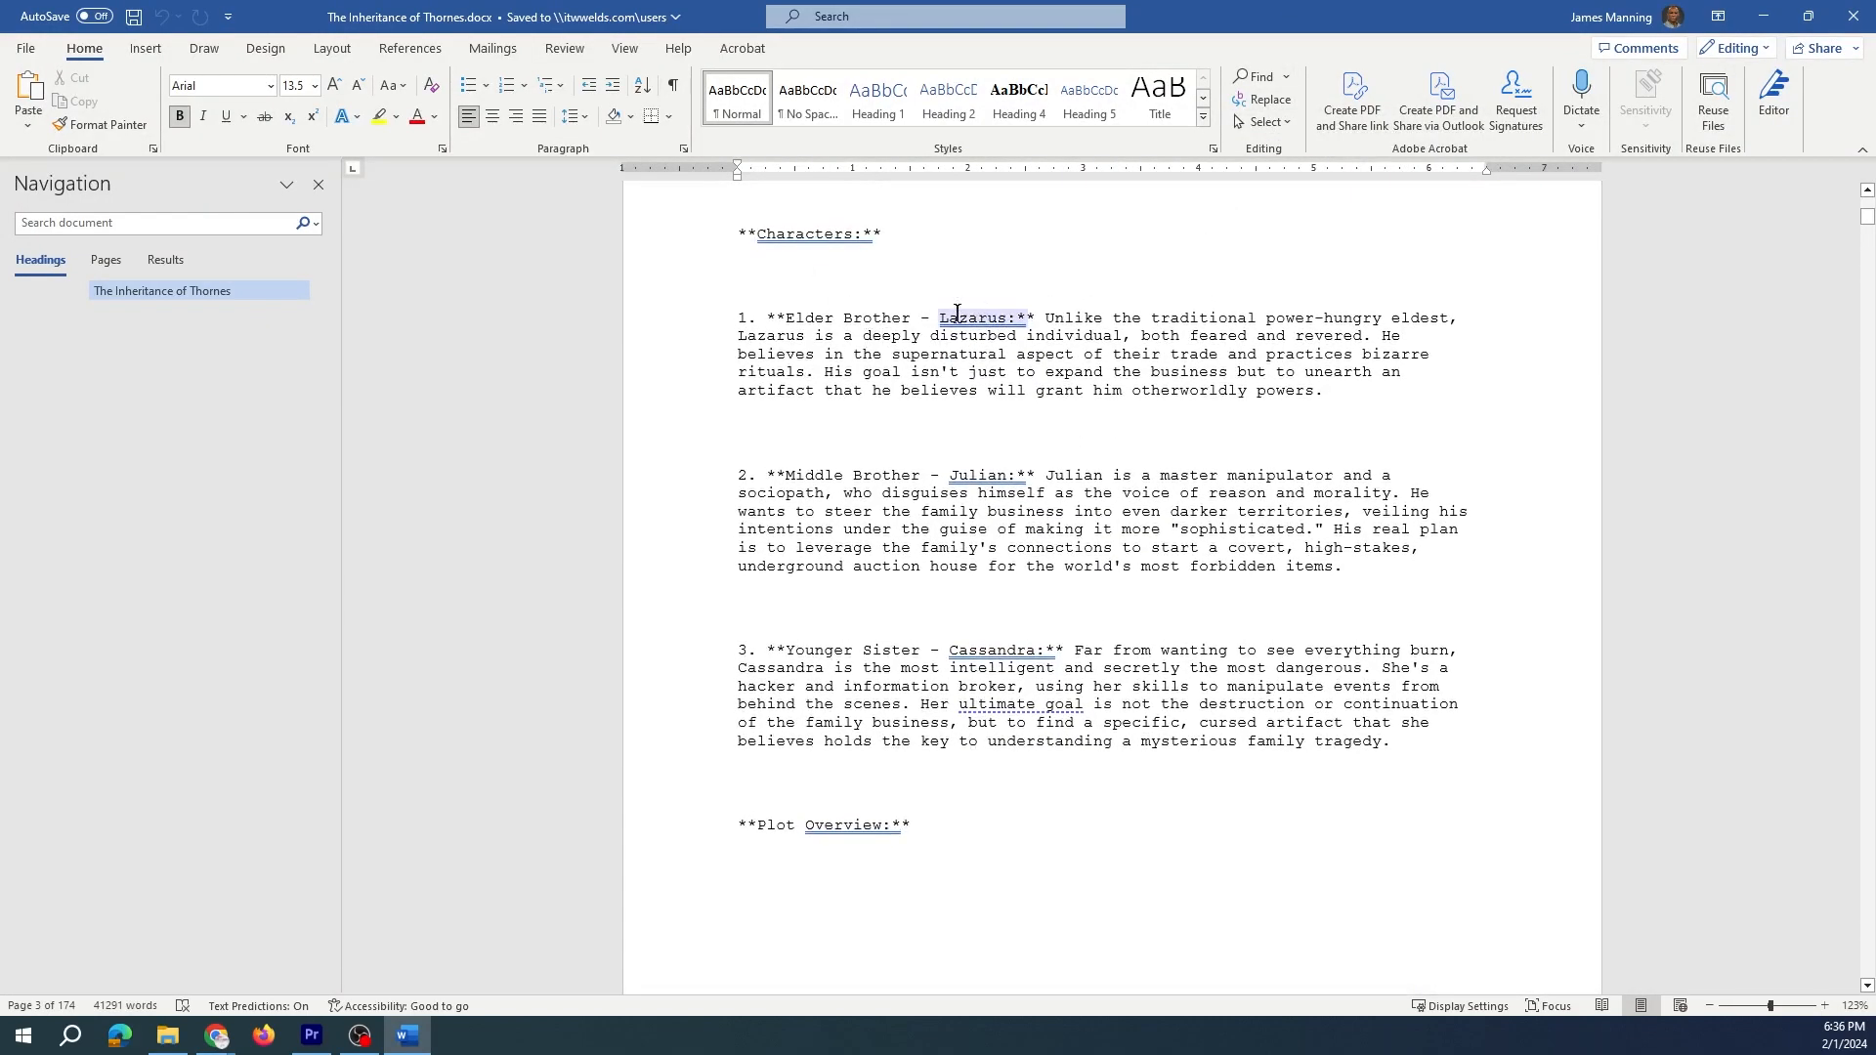
pyautogui.click(994, 315)
pyautogui.doubleClick(1004, 474)
pyautogui.doubleClick(1001, 649)
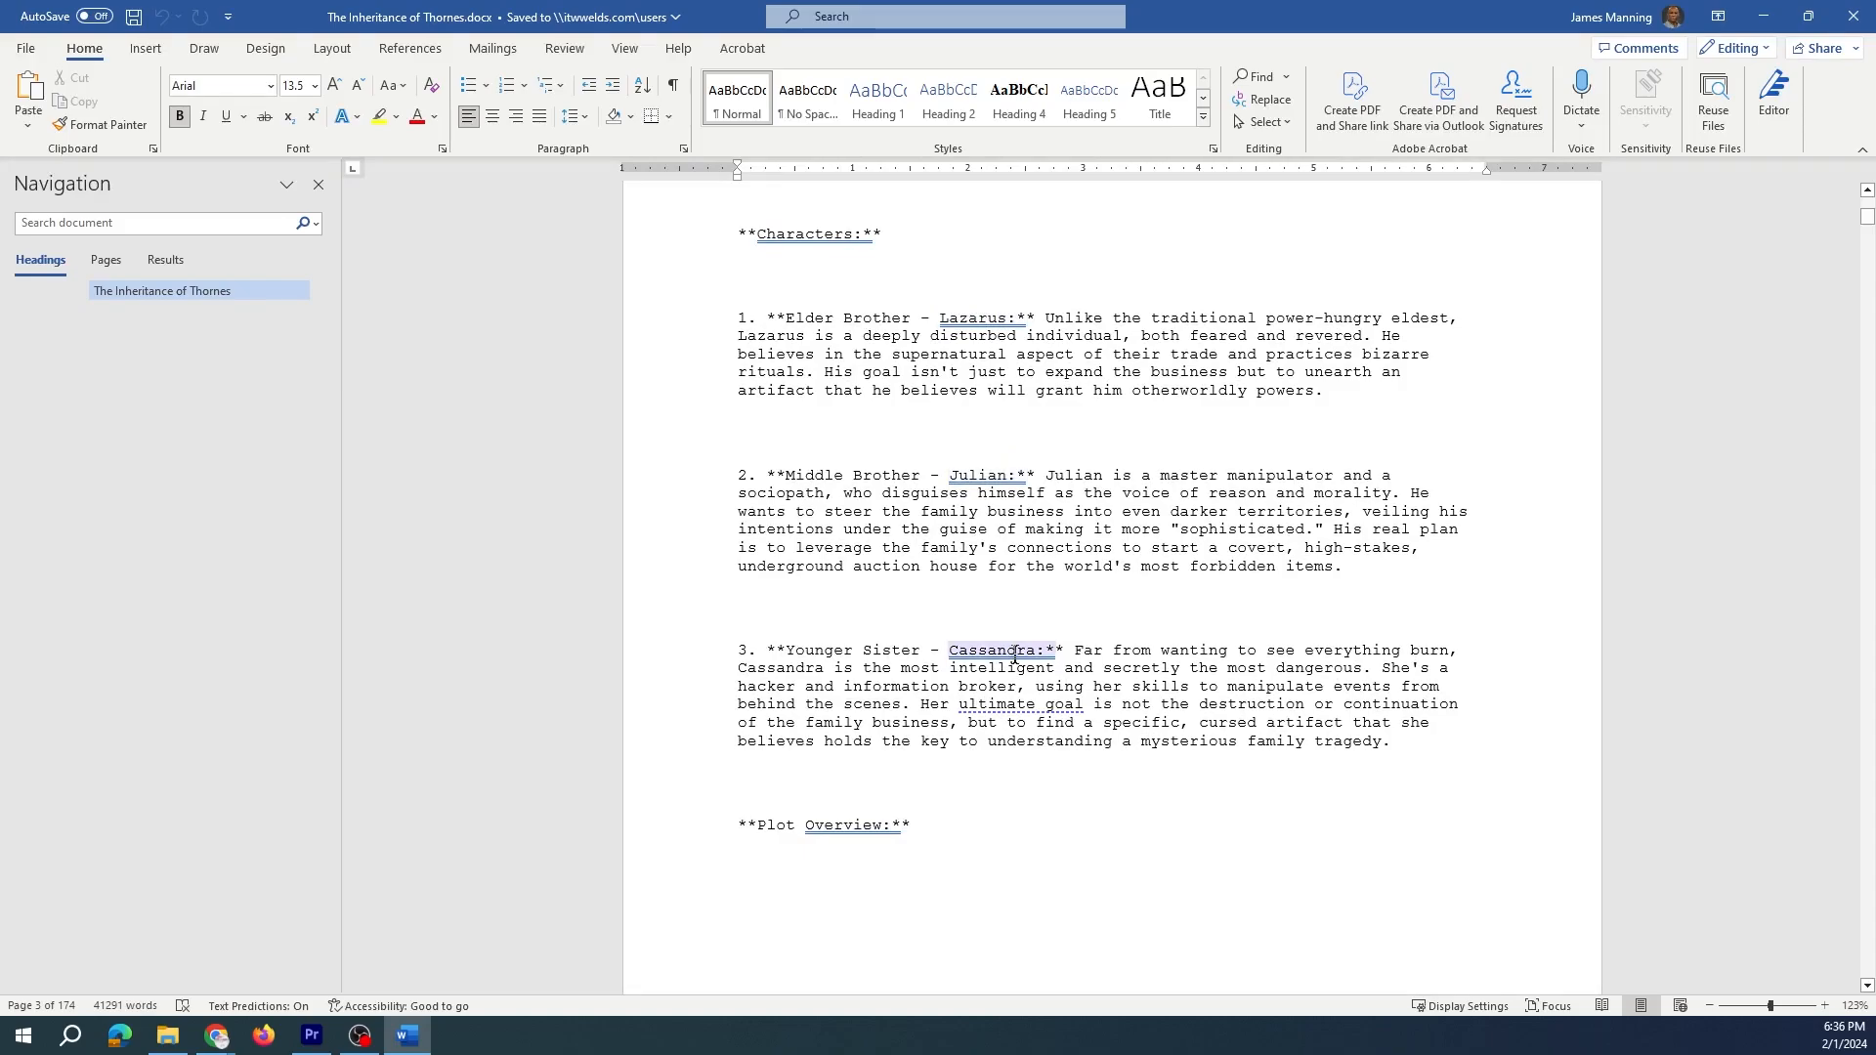
# Read the plot overview, the revised siblings Vincent, Dominic and Evelyn, and the story text through to Vincent's character profile on page 6
pyautogui.click(1017, 649)
pyautogui.scroll(-10, 1043, 562)
pyautogui.scroll(-15, 1079, 544)
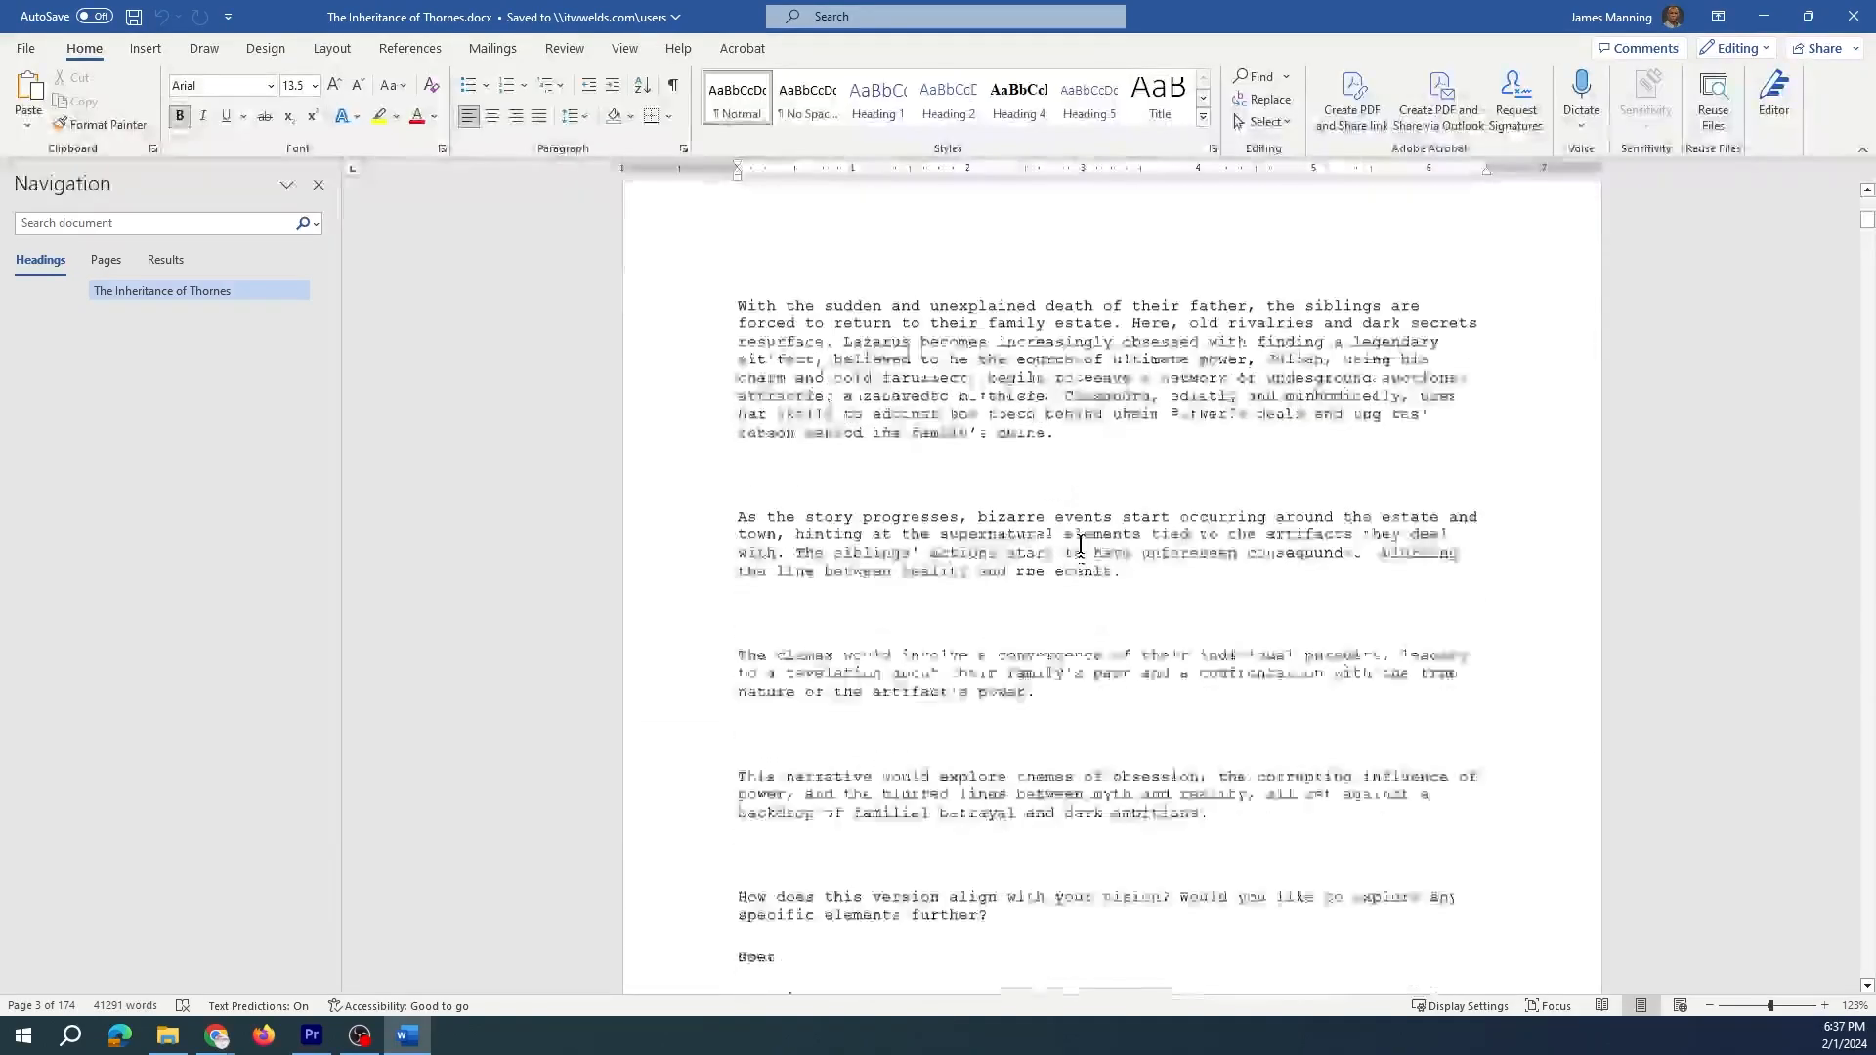
pyautogui.scroll(-12, 1081, 539)
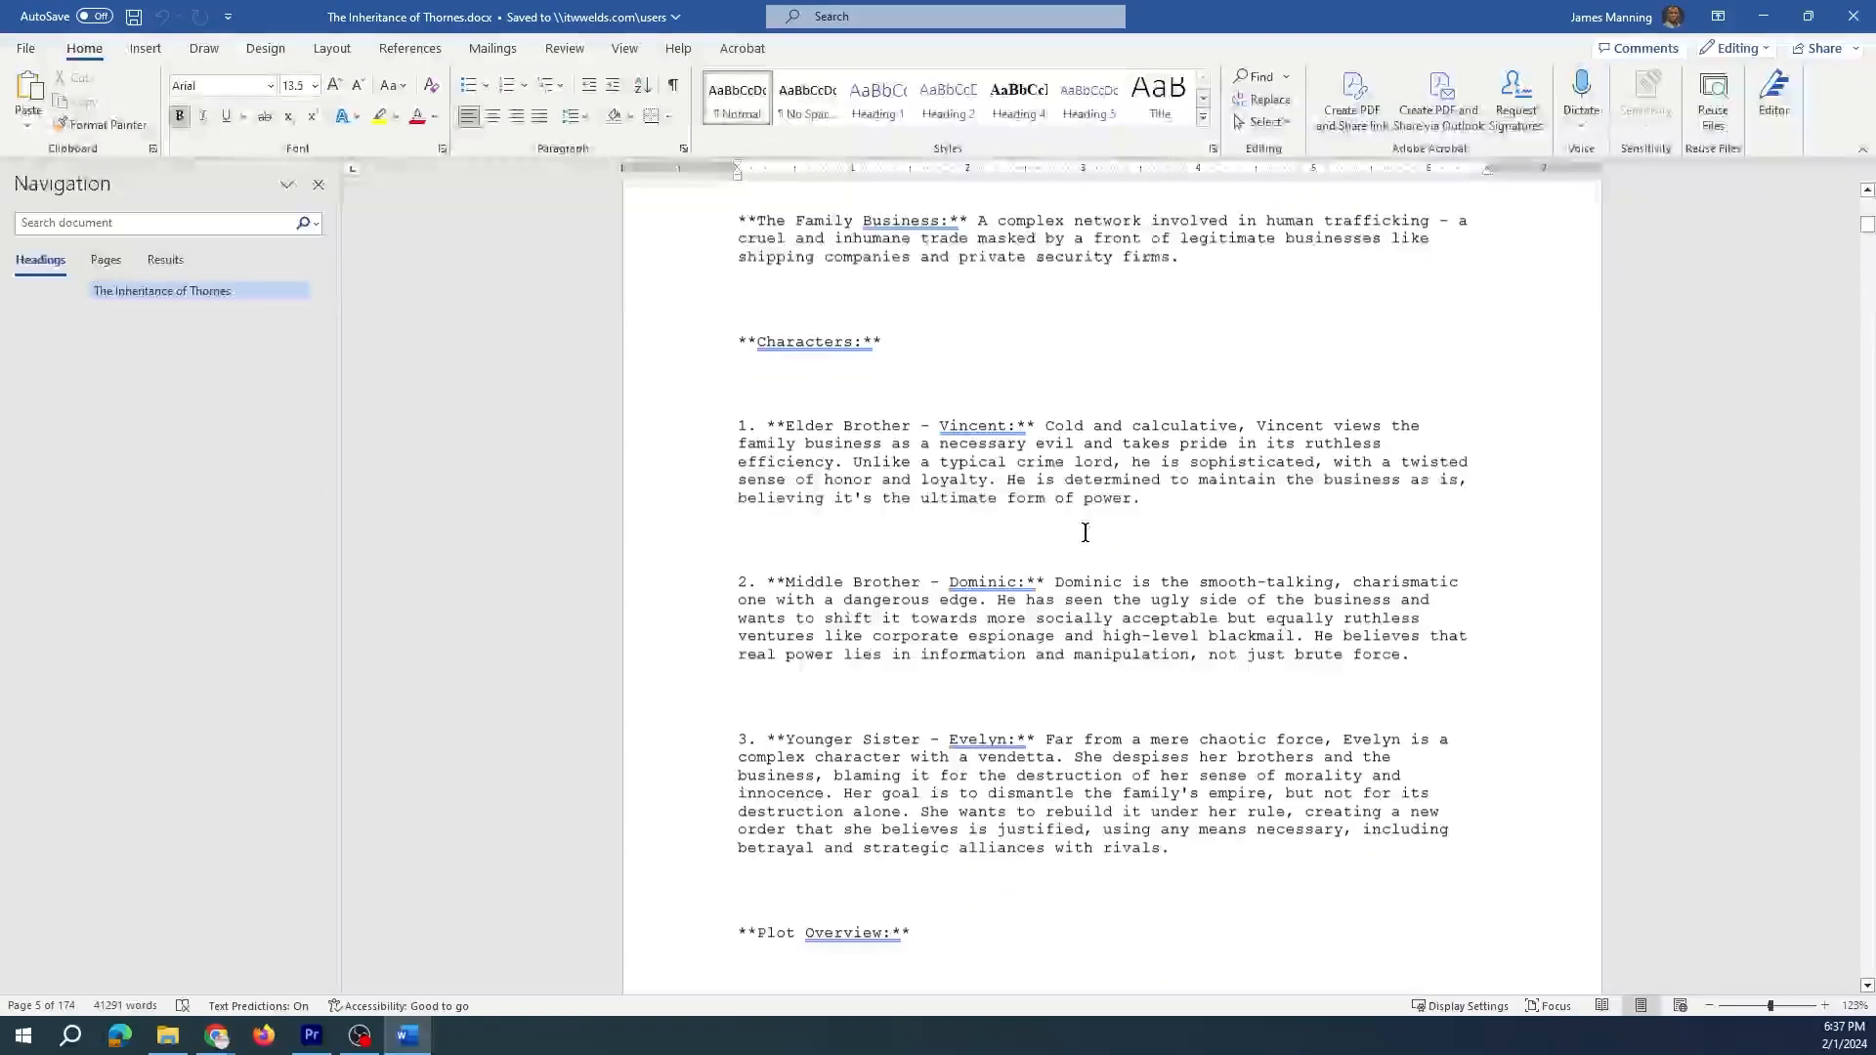
pyautogui.scroll(-2, 1085, 533)
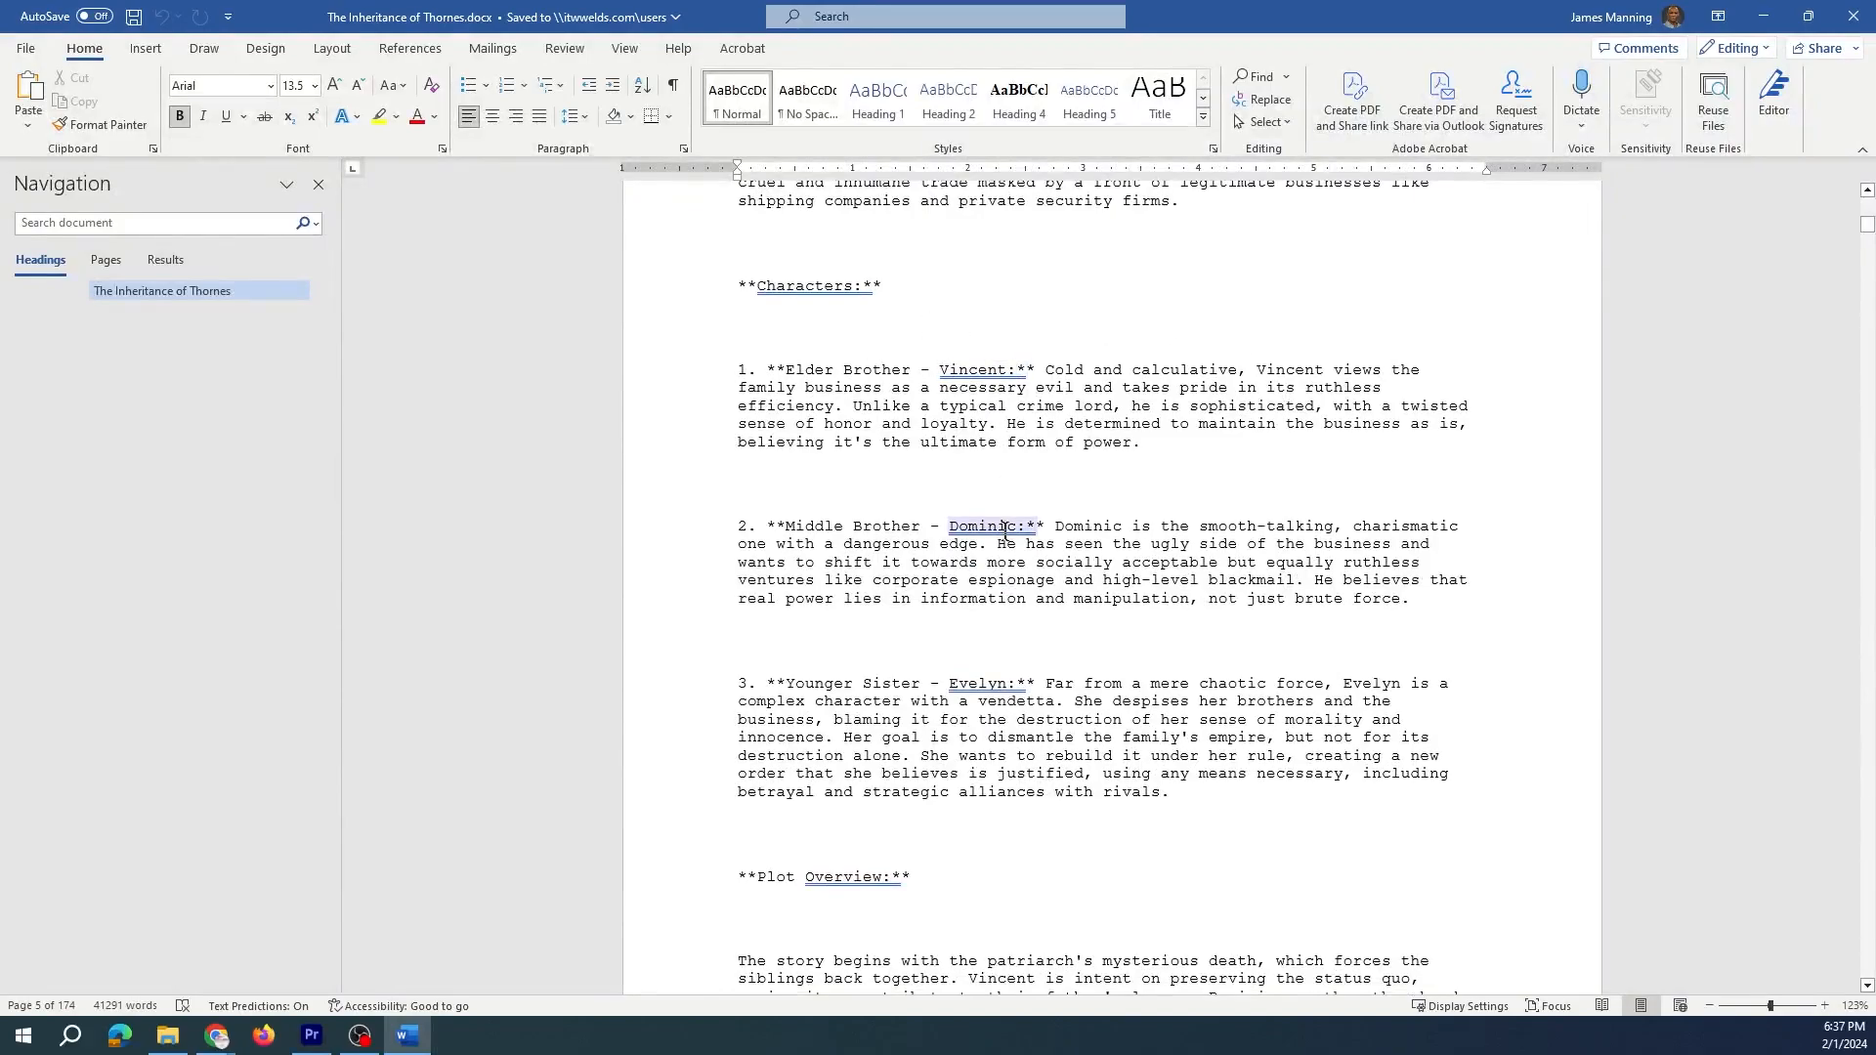
pyautogui.scroll(-8, 1006, 410)
pyautogui.scroll(-20, 1026, 474)
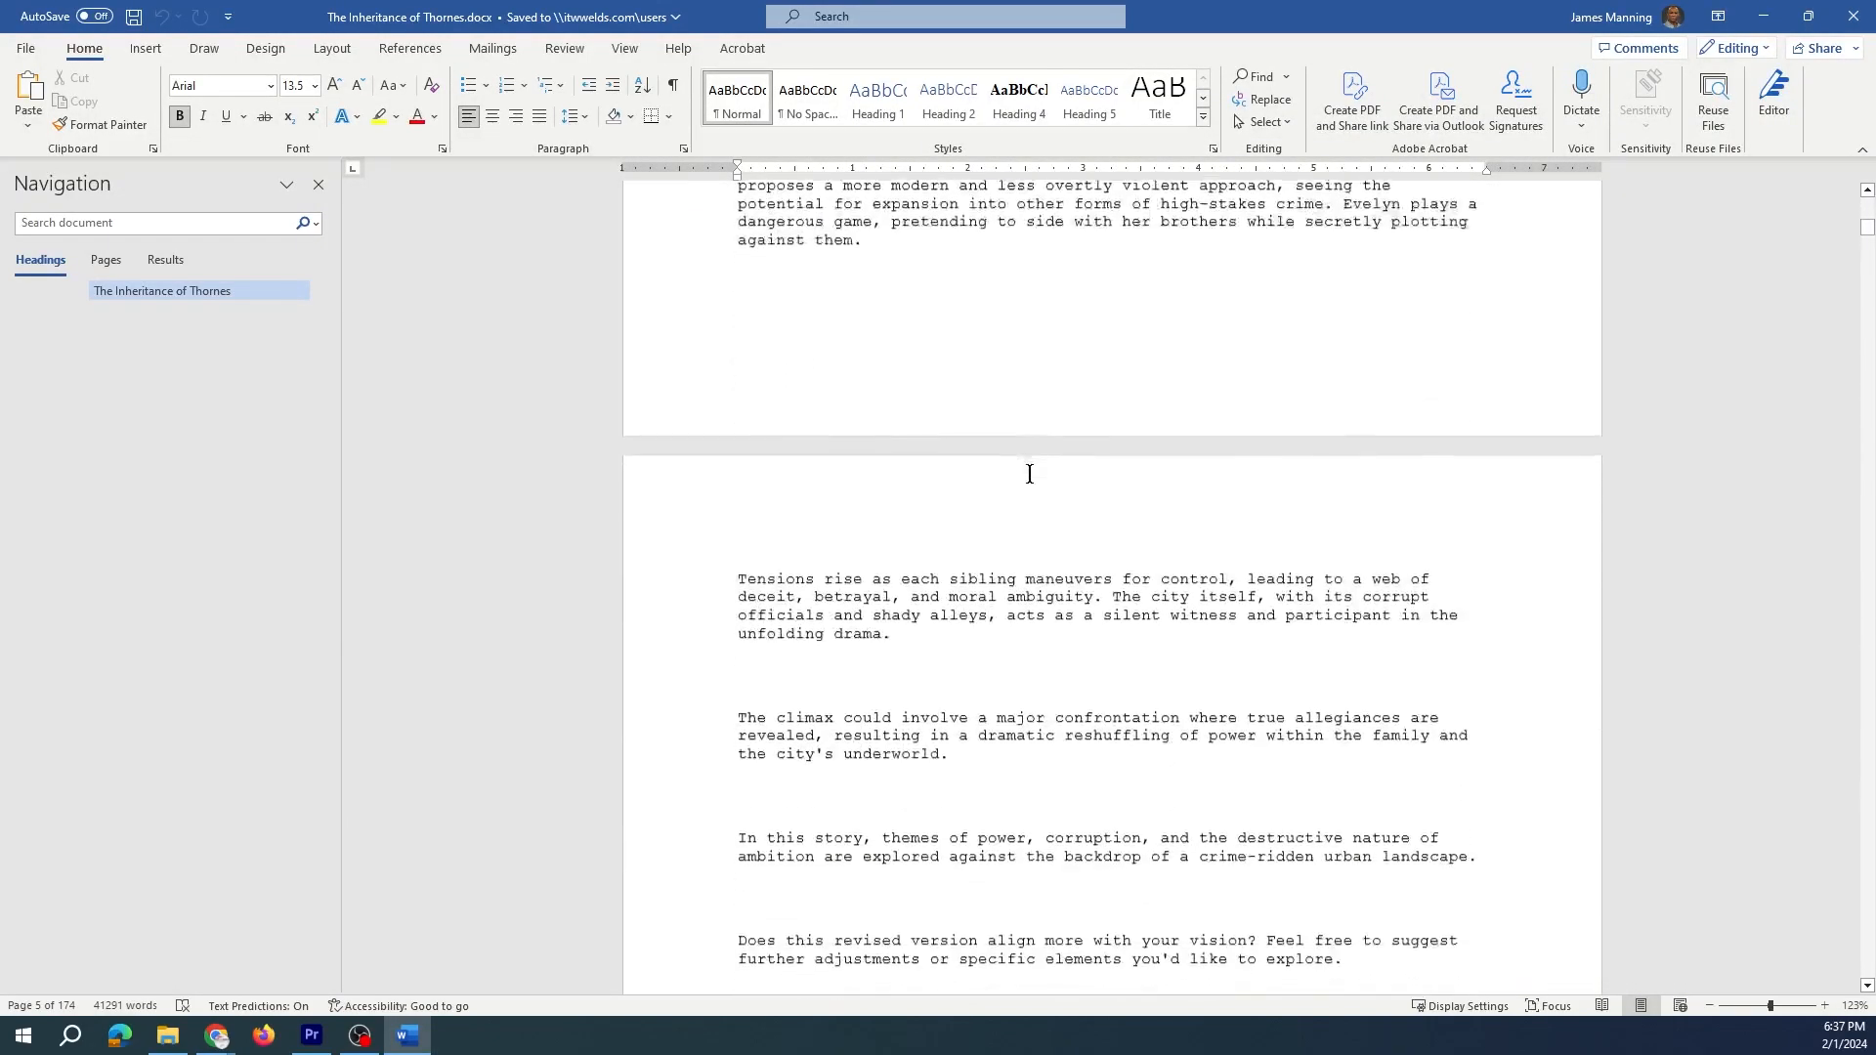
pyautogui.scroll(-2, 1034, 467)
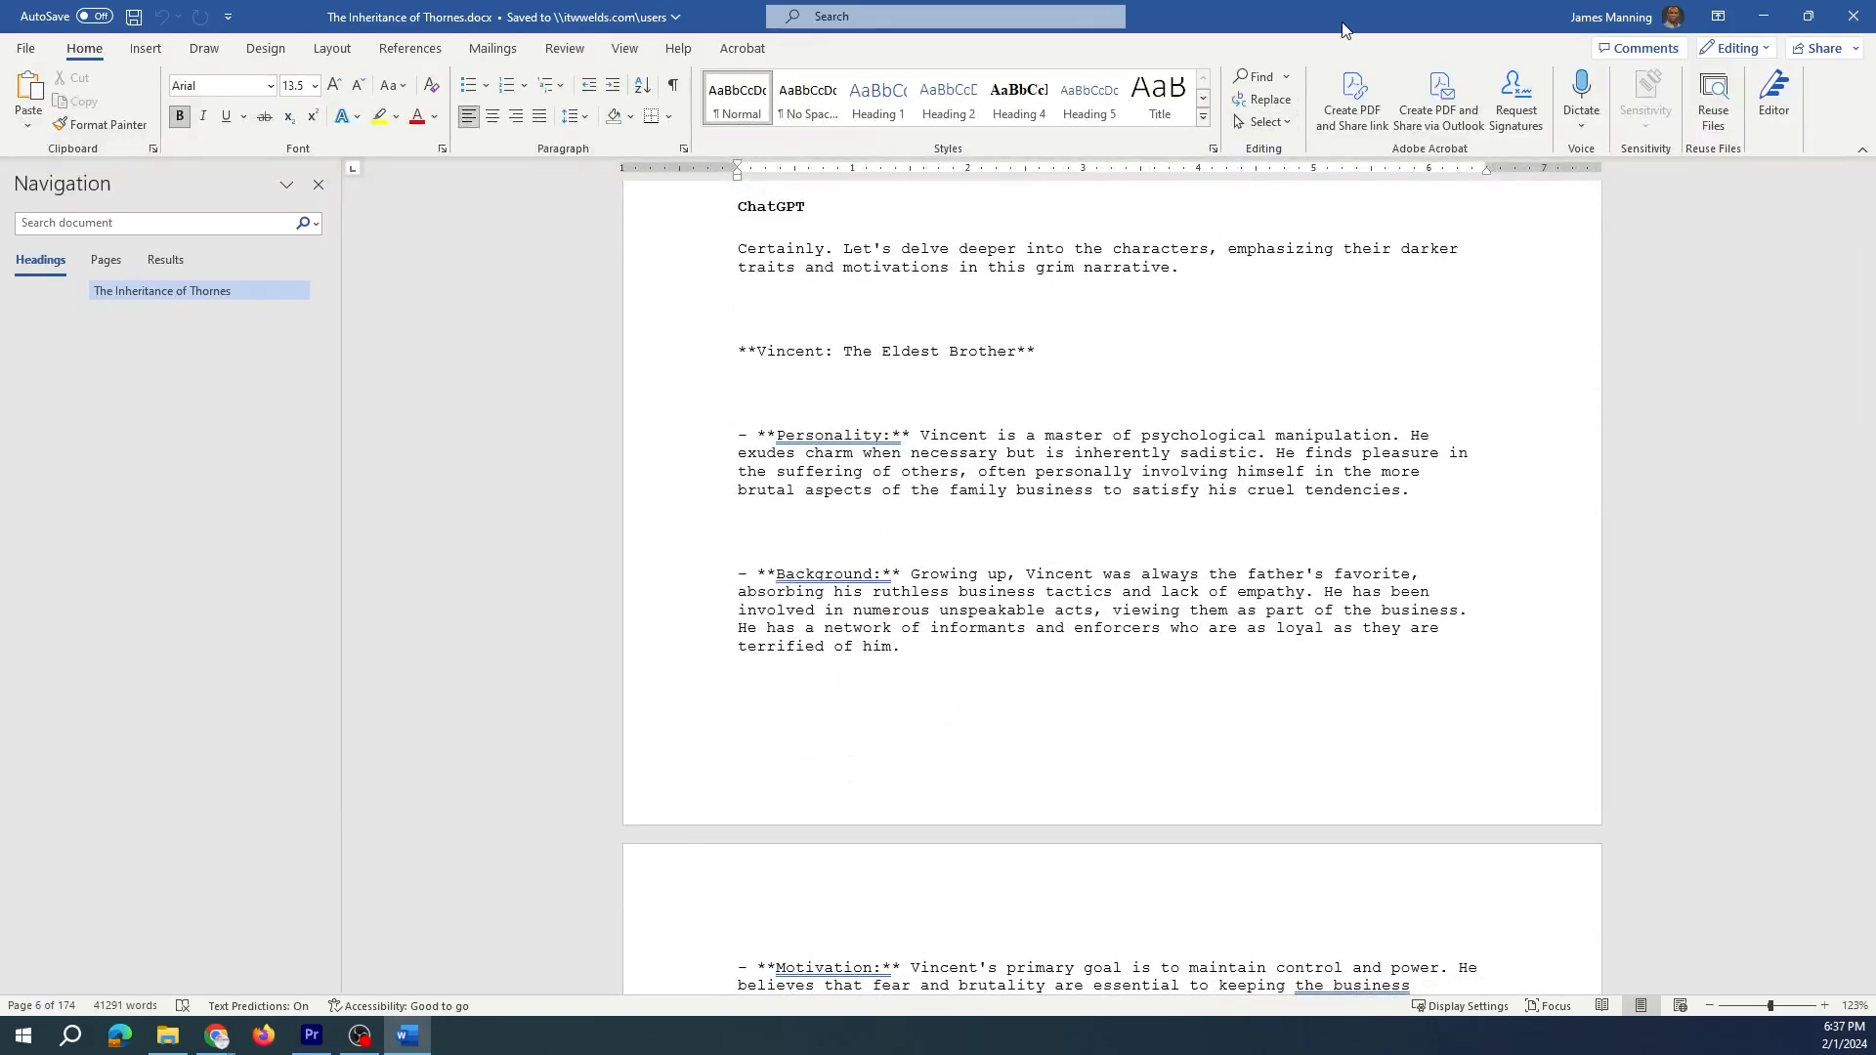
# Move the Word document window off the browser and return to the top of the Novelcrafter pricing page
pyautogui.moveTo(1258, 17); pyautogui.dragTo(1875, 439)
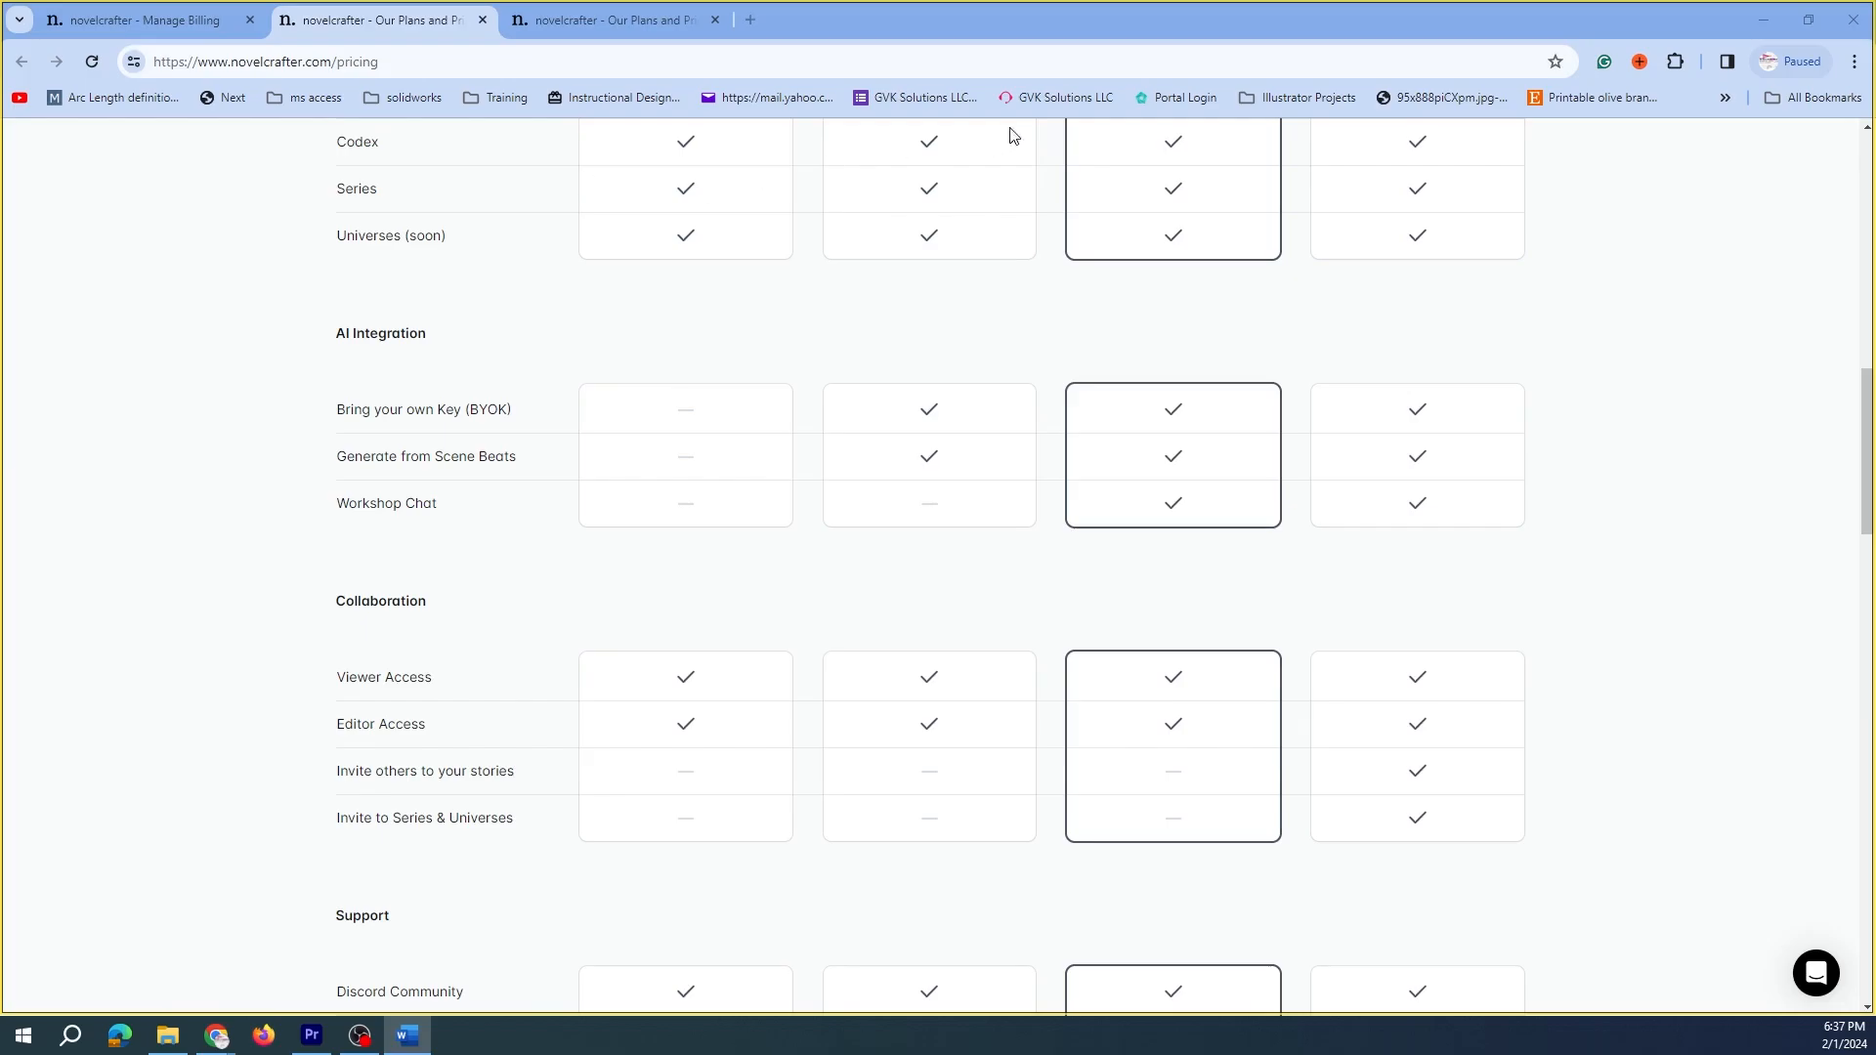
pyautogui.scroll(10, 819, 169)
pyautogui.scroll(4, 819, 169)
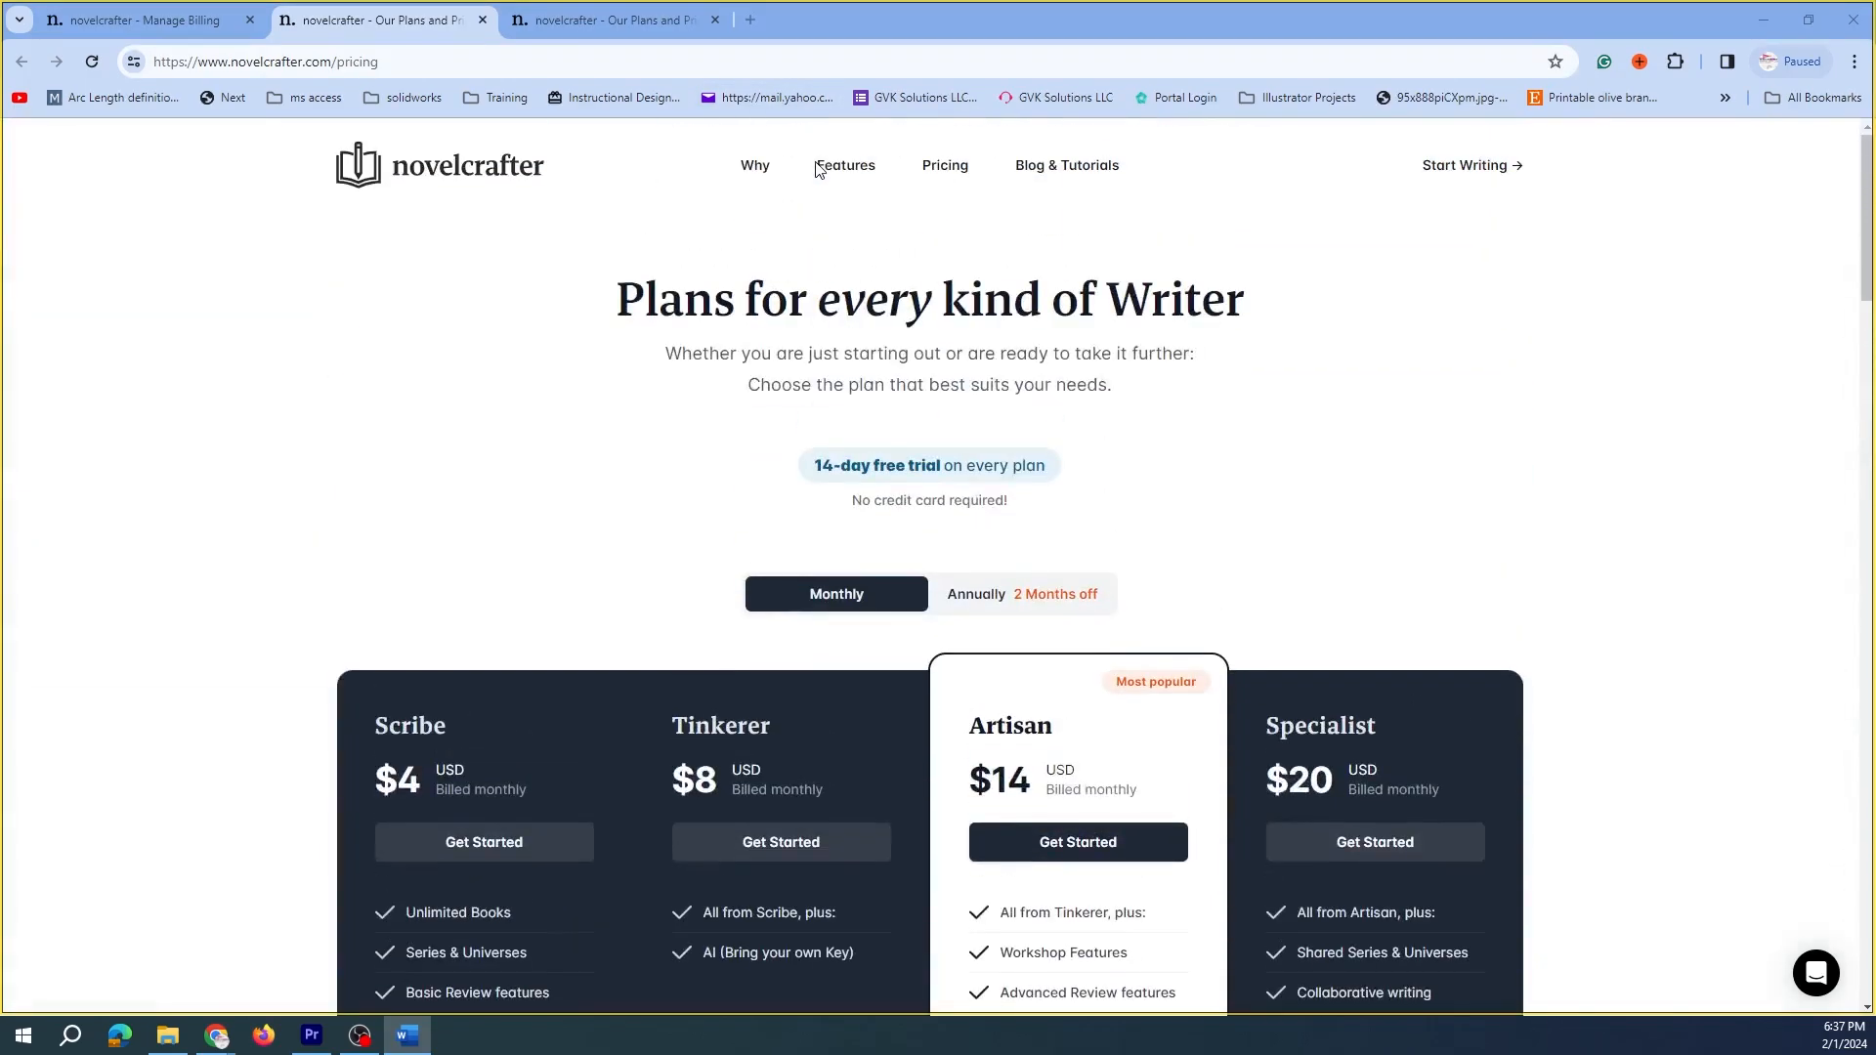